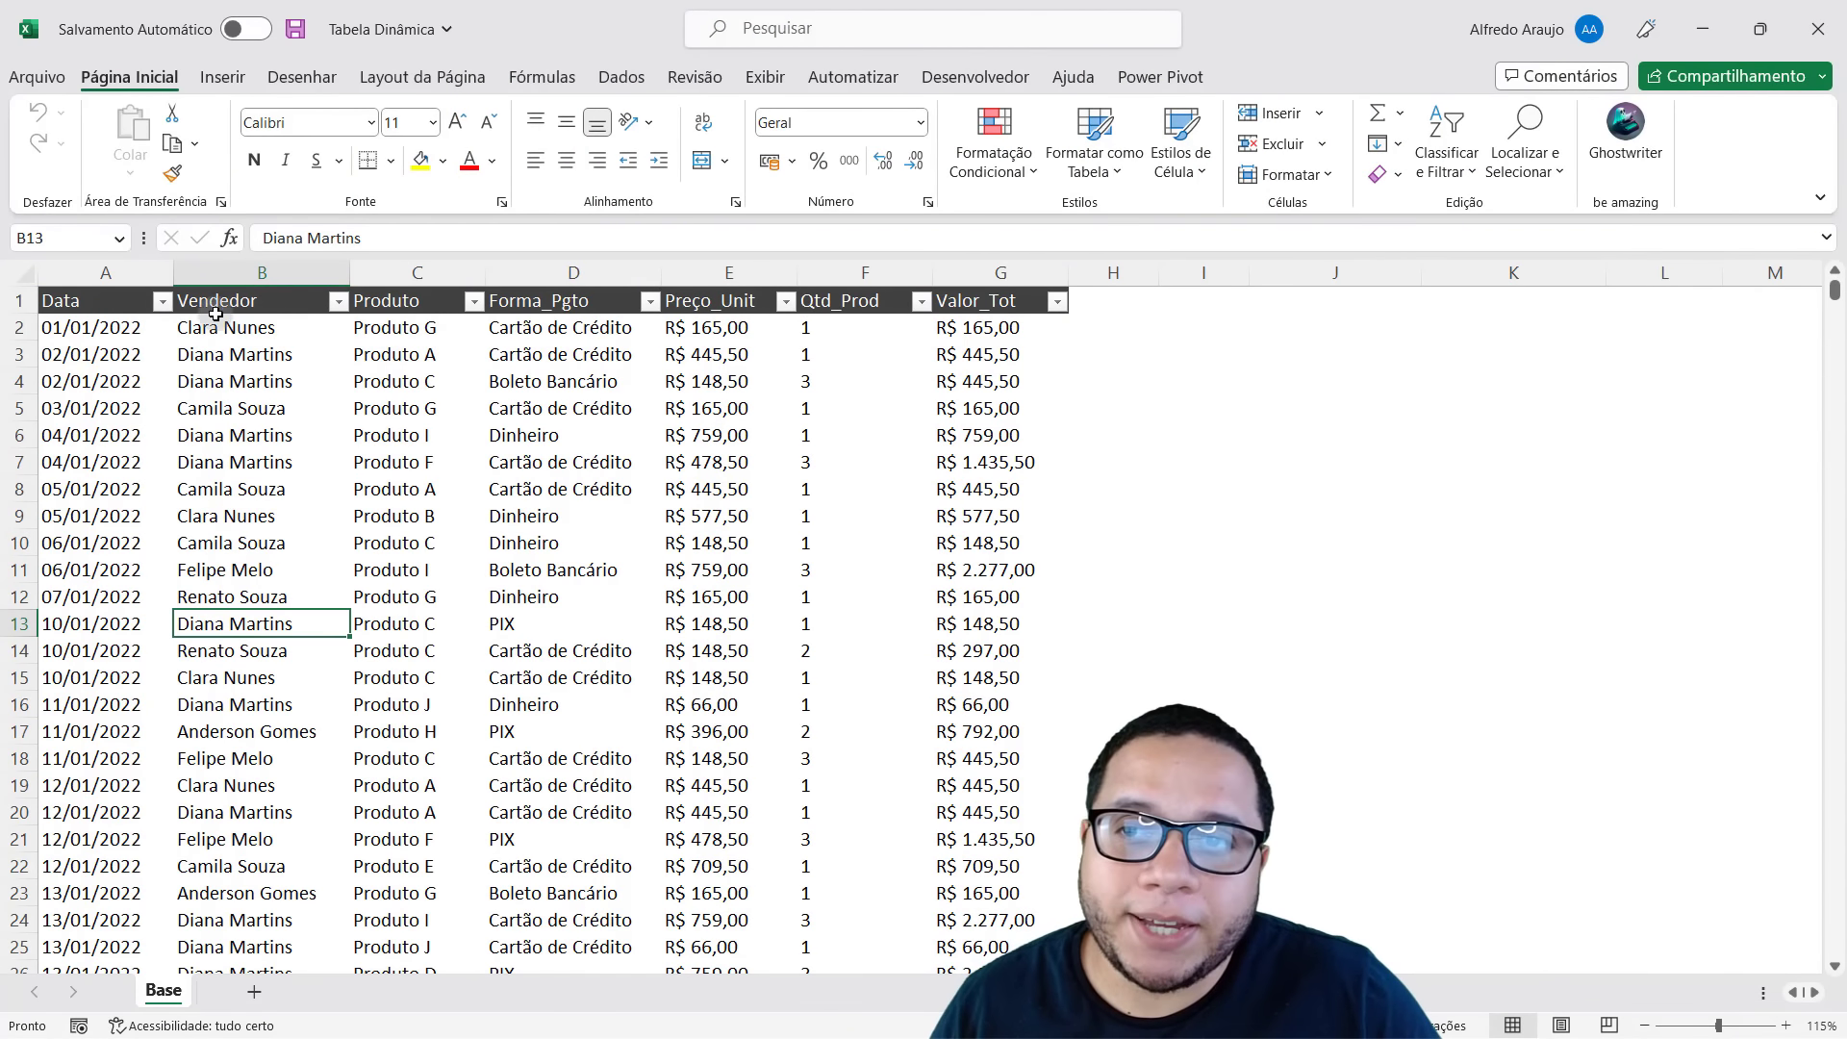
Inspect the first sale's unit price, quantity and the Valor_Tot formula =E2*F2 in G2.
{"action": "left_click_drag", "start_coordinate": [96, 310], "coordinate": [947, 817]}
{"action": "left_click", "coordinate": [607, 549]}
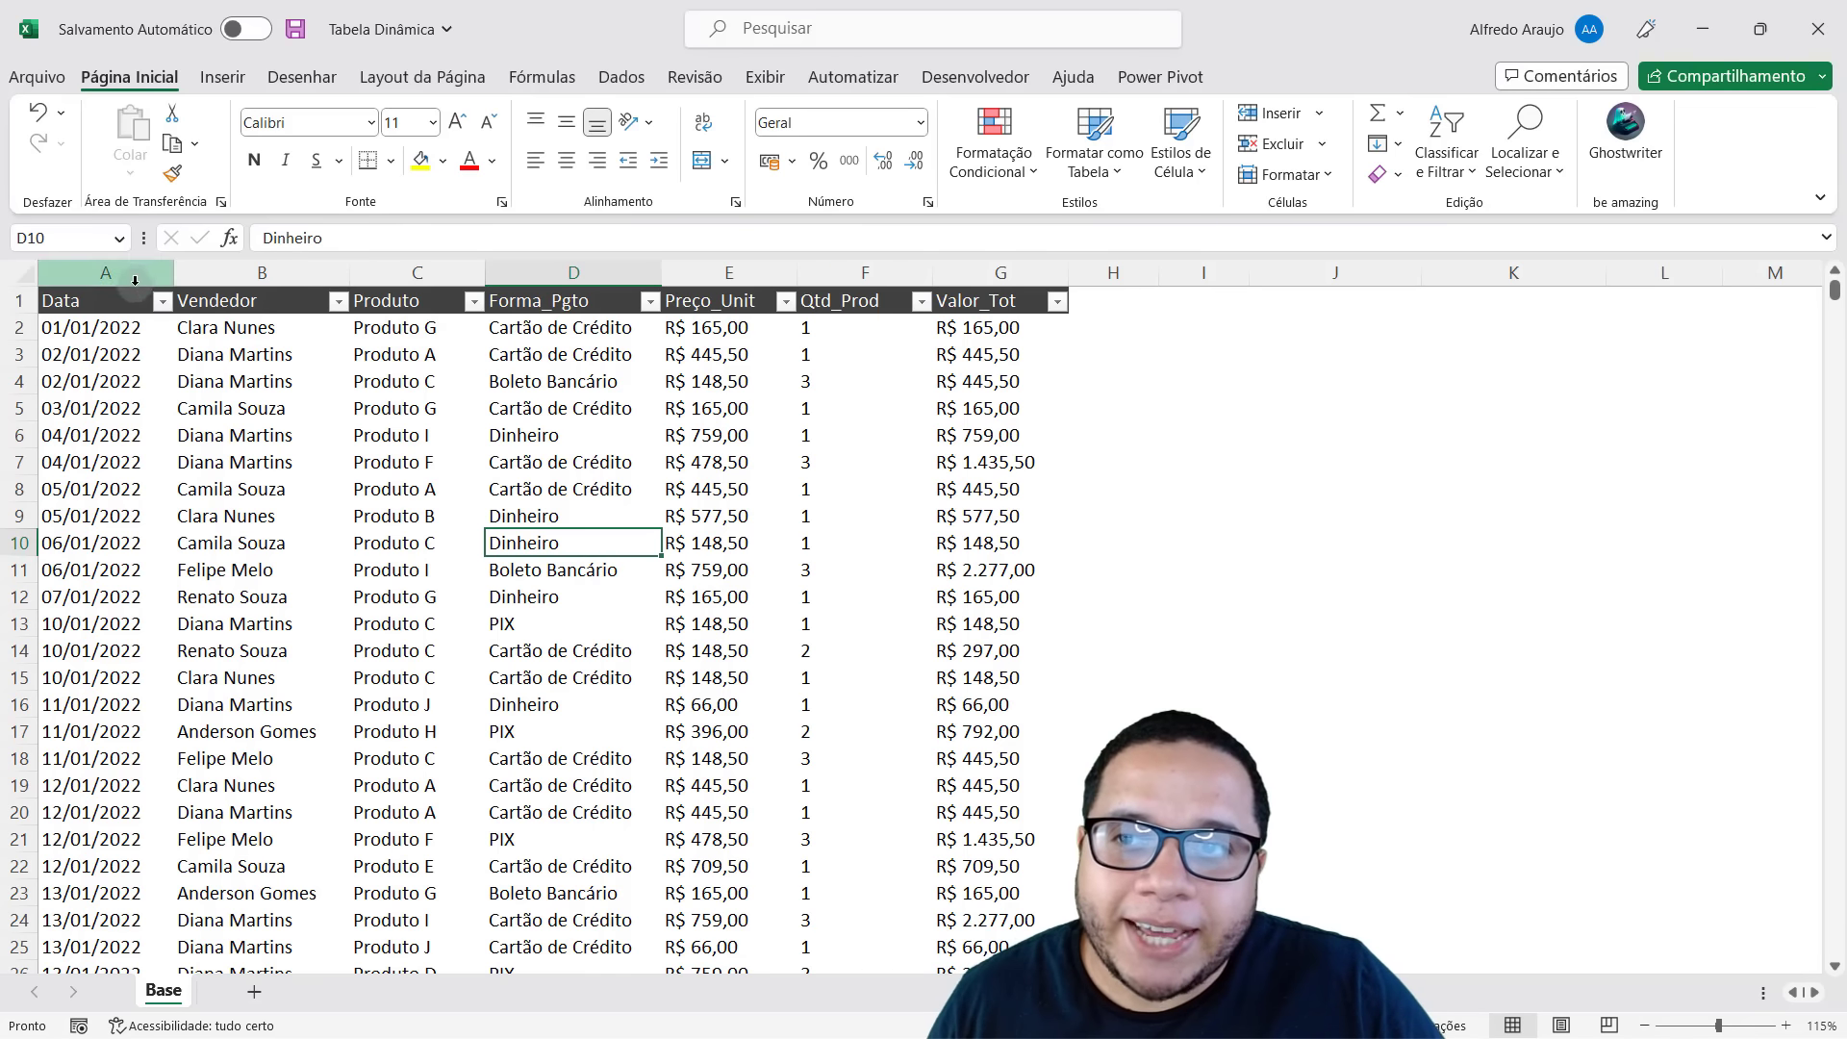
{"action": "mouse_move", "coordinate": [135, 302]}
{"action": "left_mouse_down"}
{"action": "mouse_move", "coordinate": [632, 644]}
{"action": "mouse_move", "coordinate": [1037, 779]}
{"action": "left_mouse_up"}
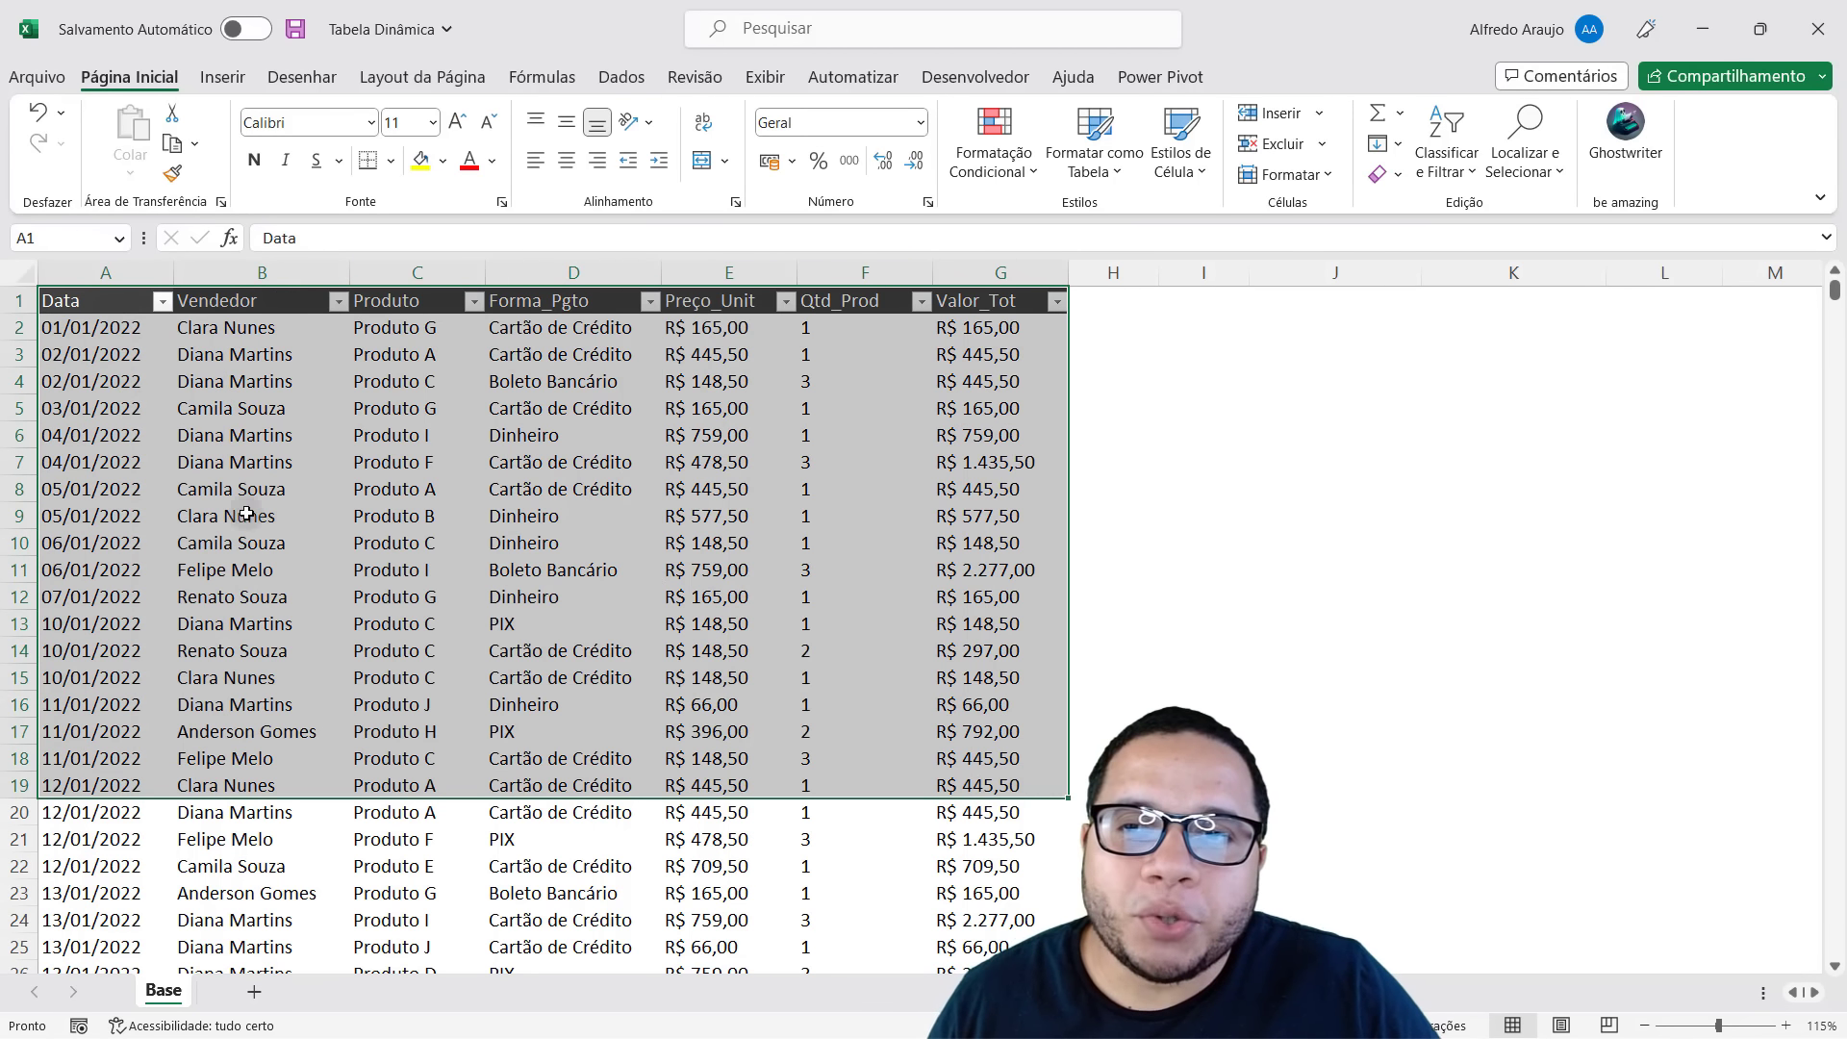
{"action": "left_click_drag", "start_coordinate": [53, 328], "coordinate": [697, 332]}
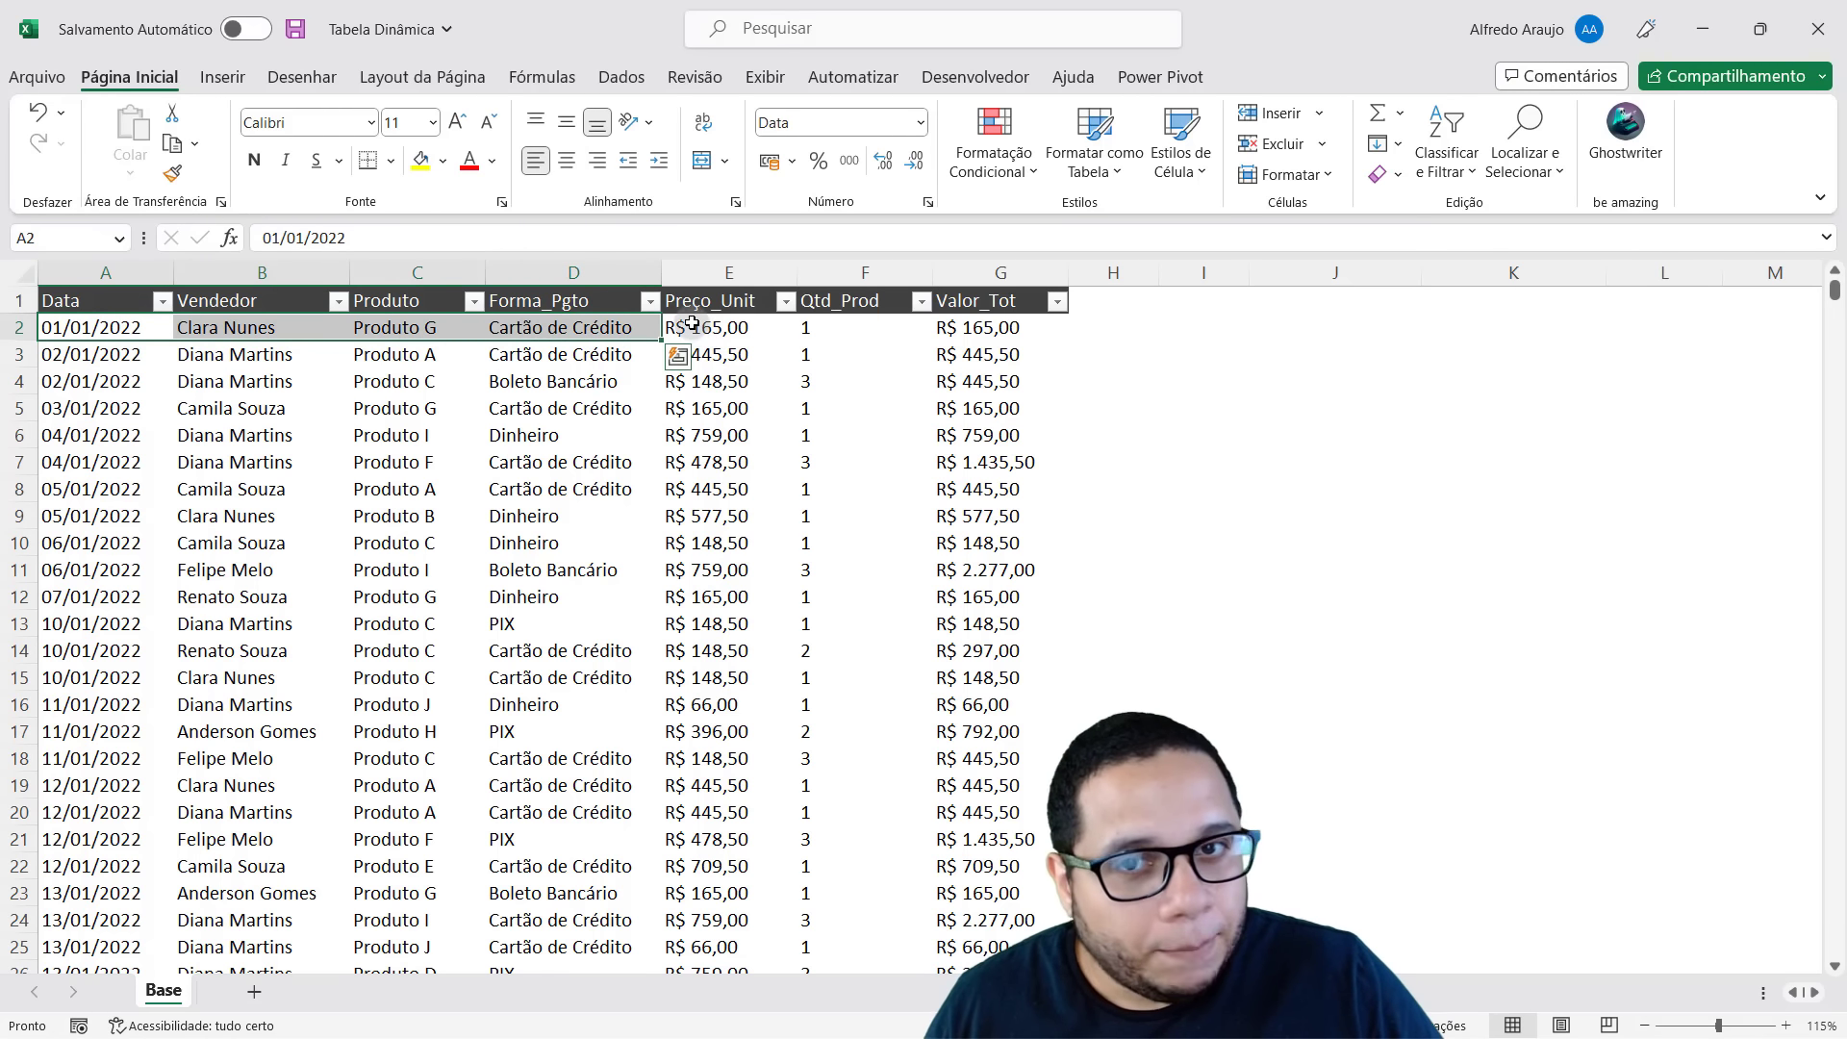
{"action": "left_click", "coordinate": [702, 331]}
{"action": "left_click", "coordinate": [842, 321]}
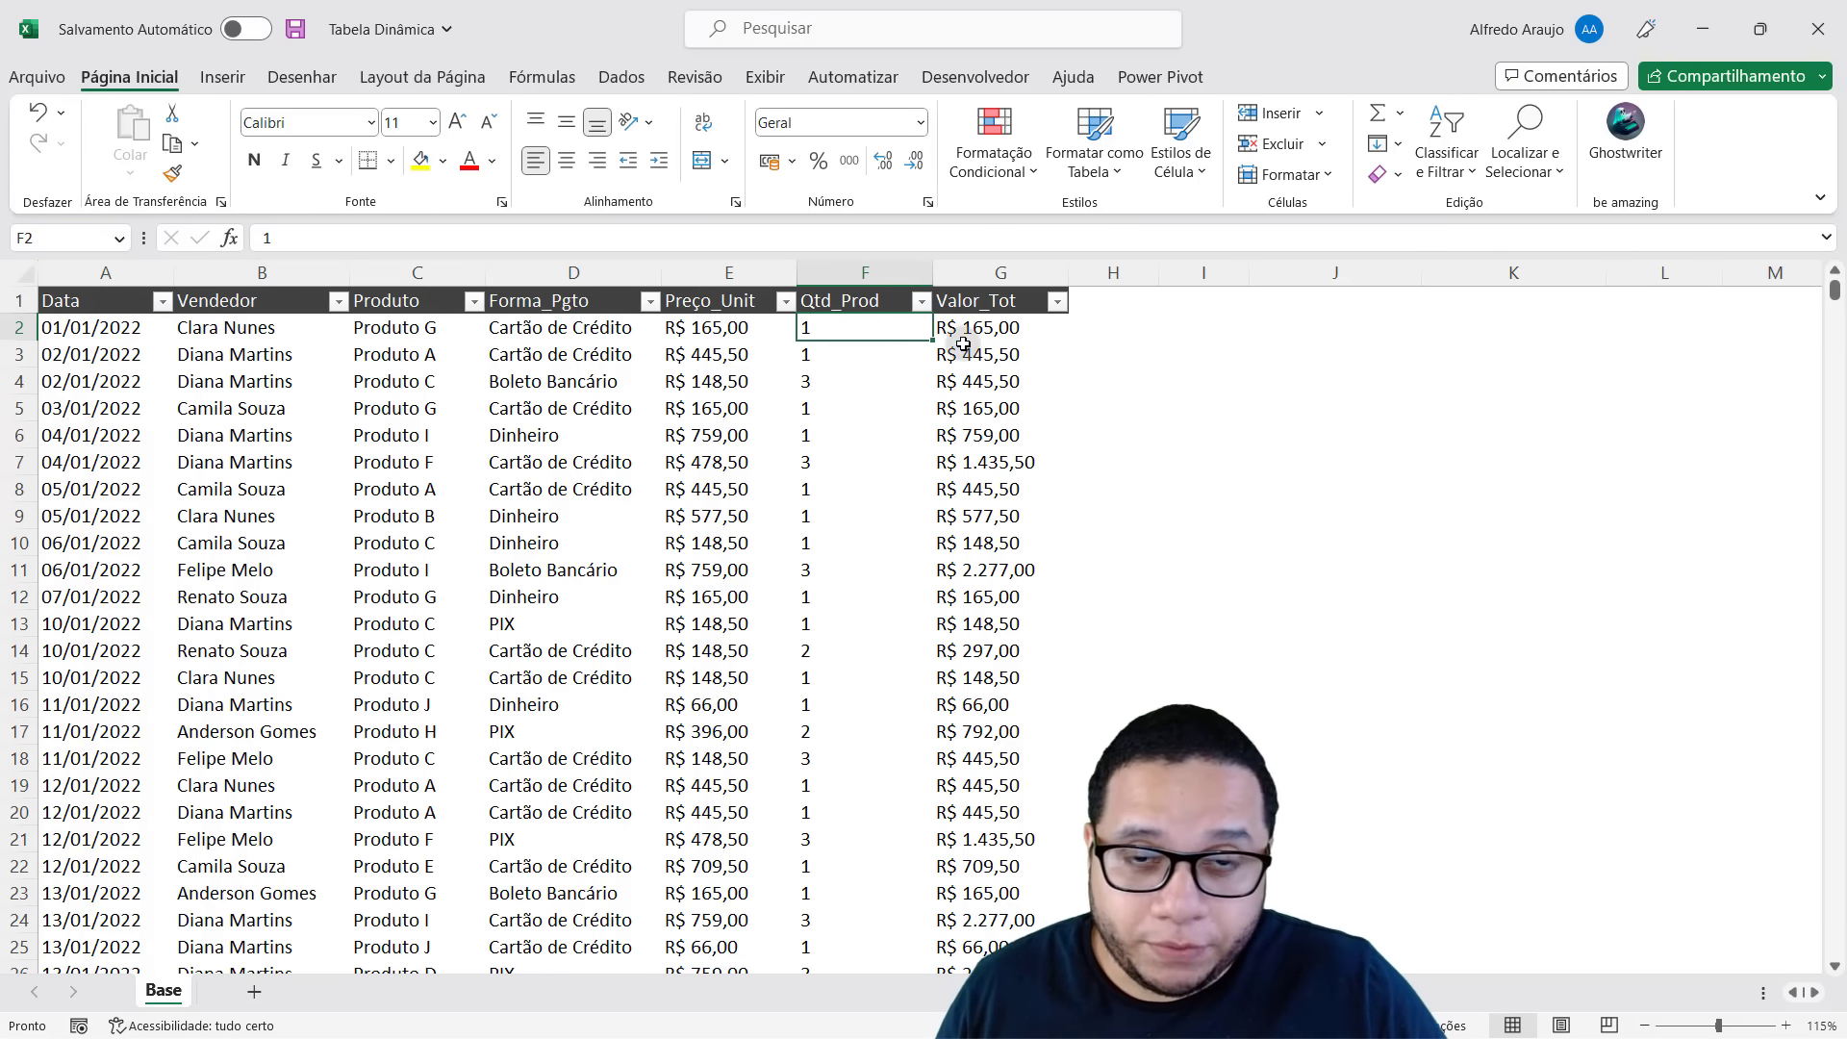
{"action": "left_click", "coordinate": [990, 330]}
Review the sale records in rows 2 and 4 and the Valor_Tot values G2:G21.
{"action": "left_click", "coordinate": [909, 464]}
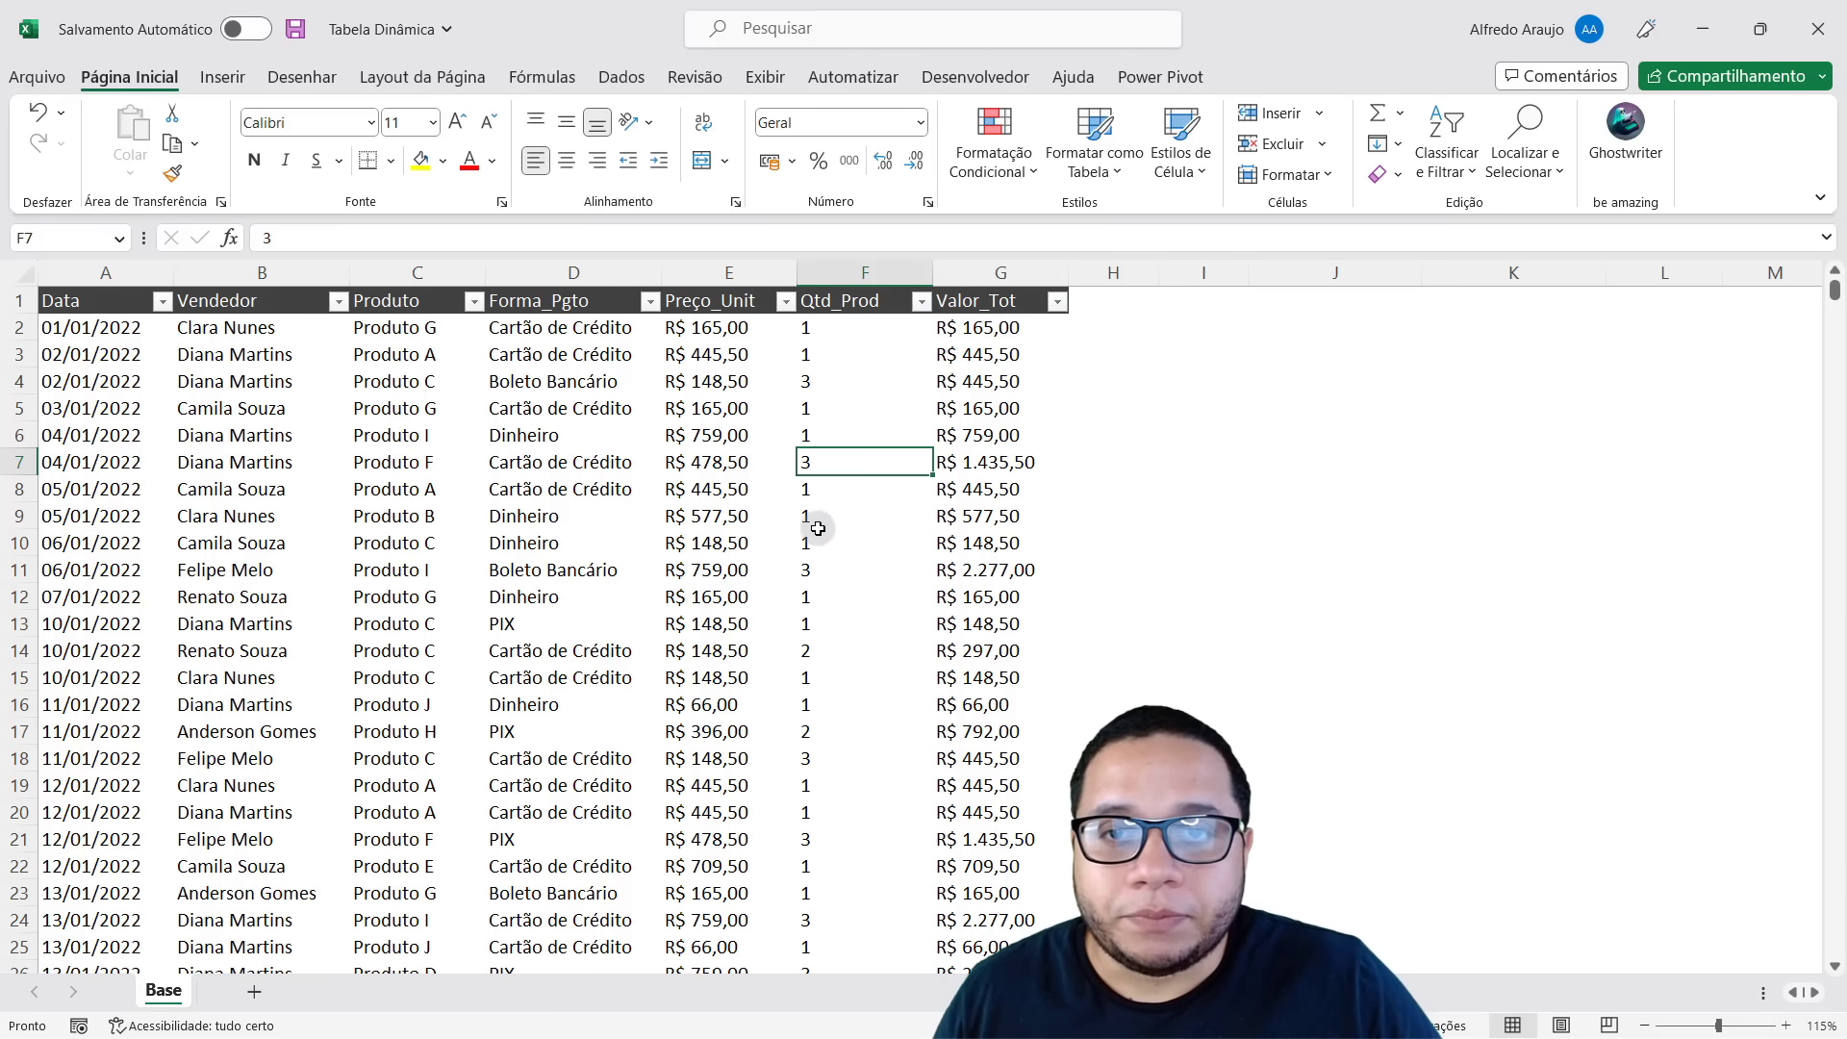
{"action": "left_click_drag", "start_coordinate": [152, 308], "coordinate": [1085, 652]}
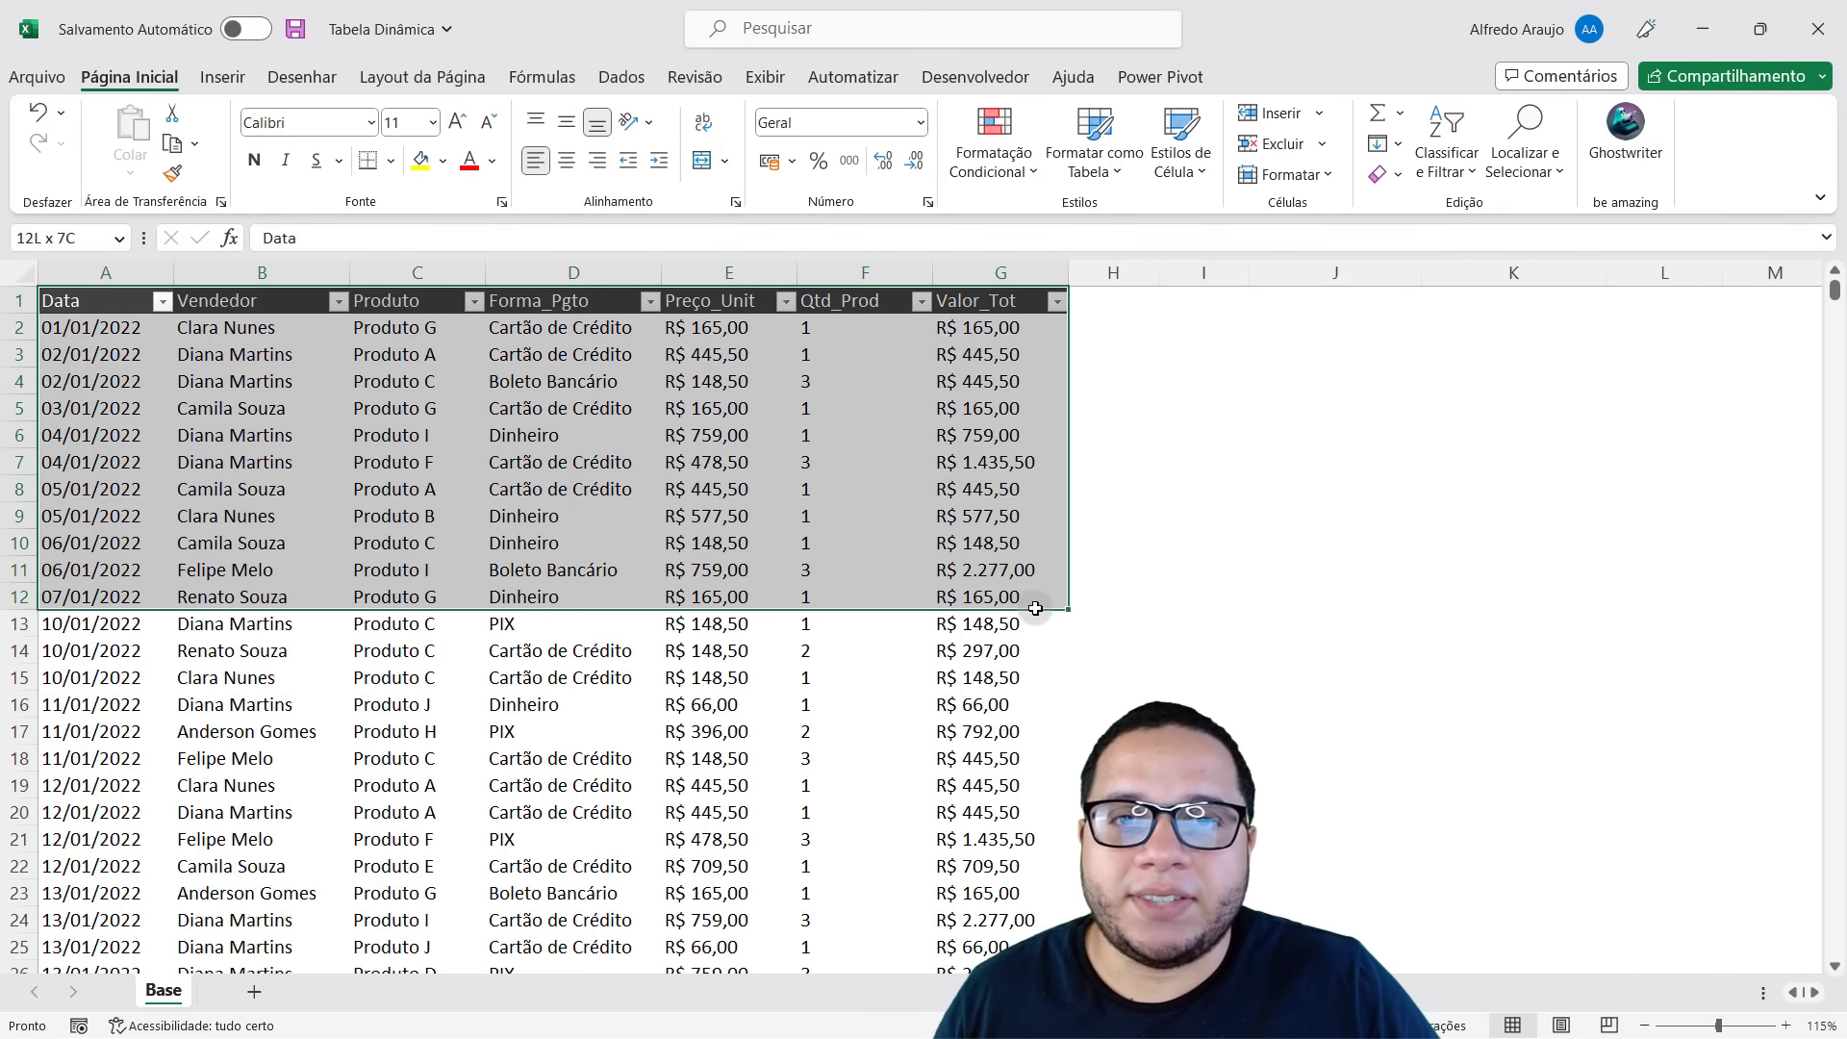
{"action": "left_click", "coordinate": [894, 510]}
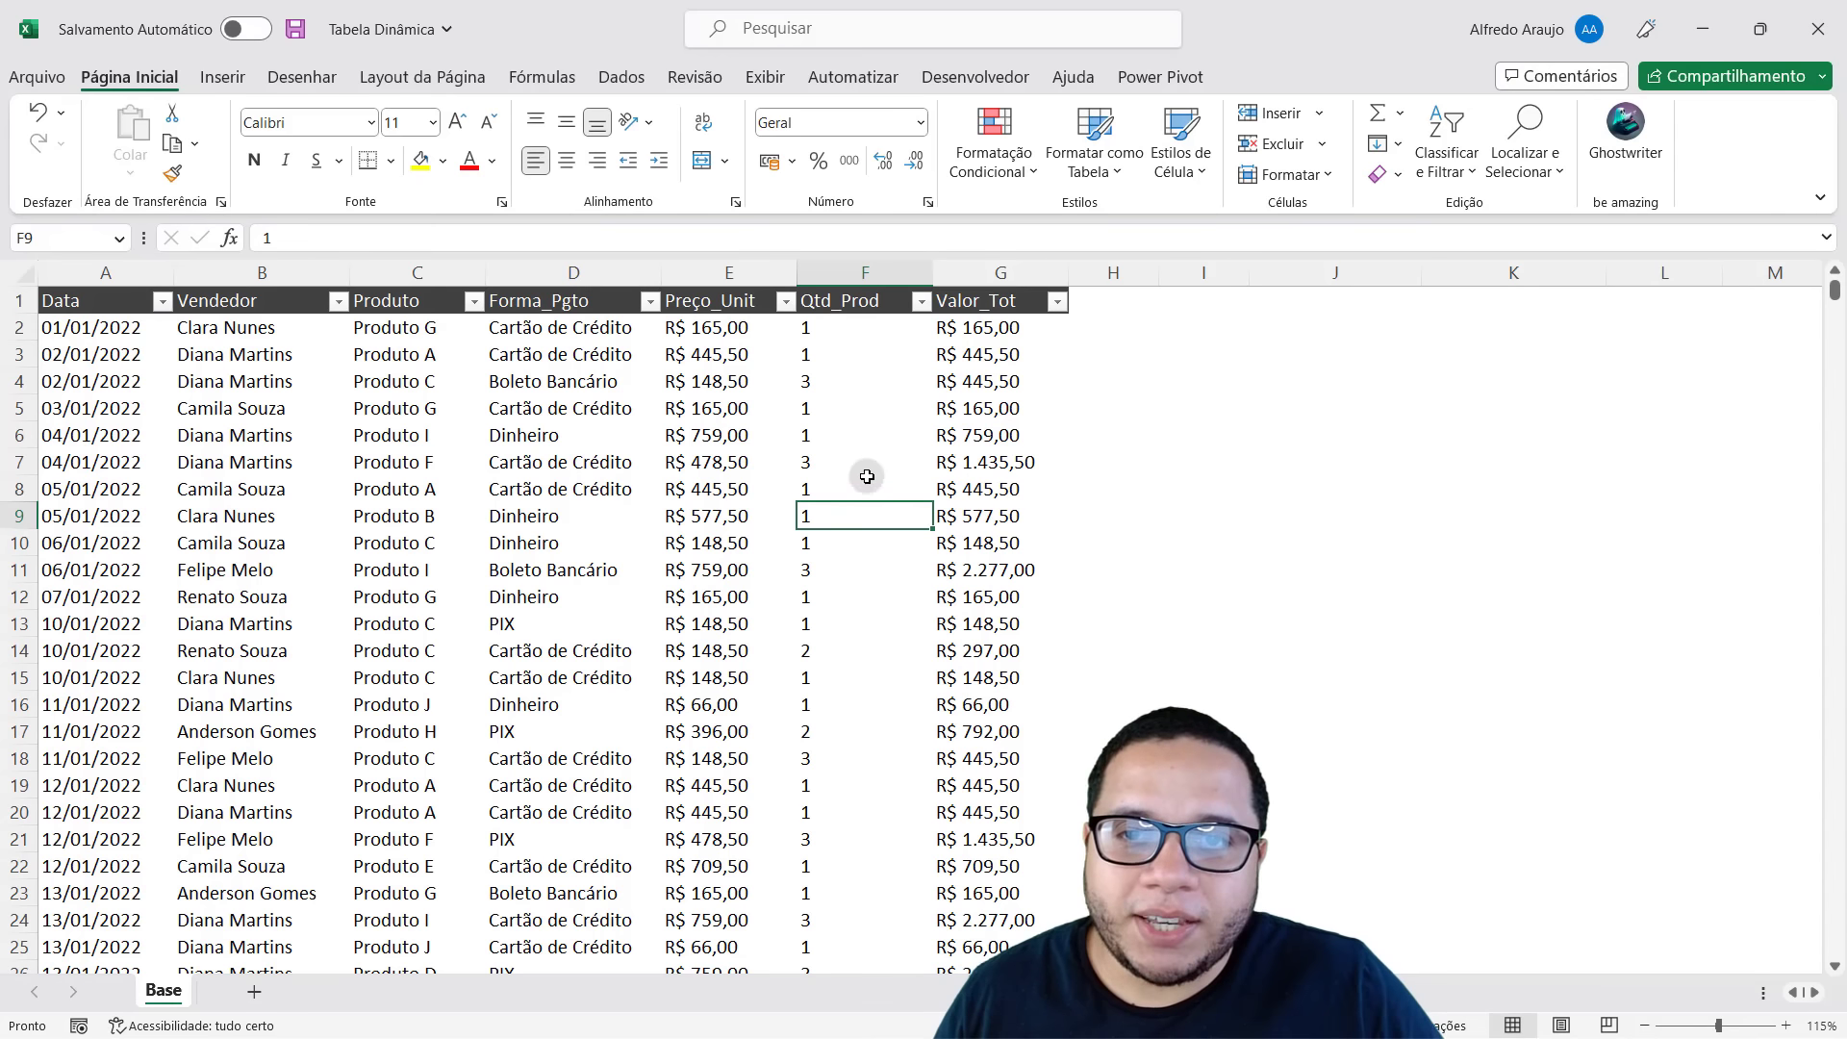
{"action": "left_click_drag", "start_coordinate": [104, 327], "coordinate": [1001, 329]}
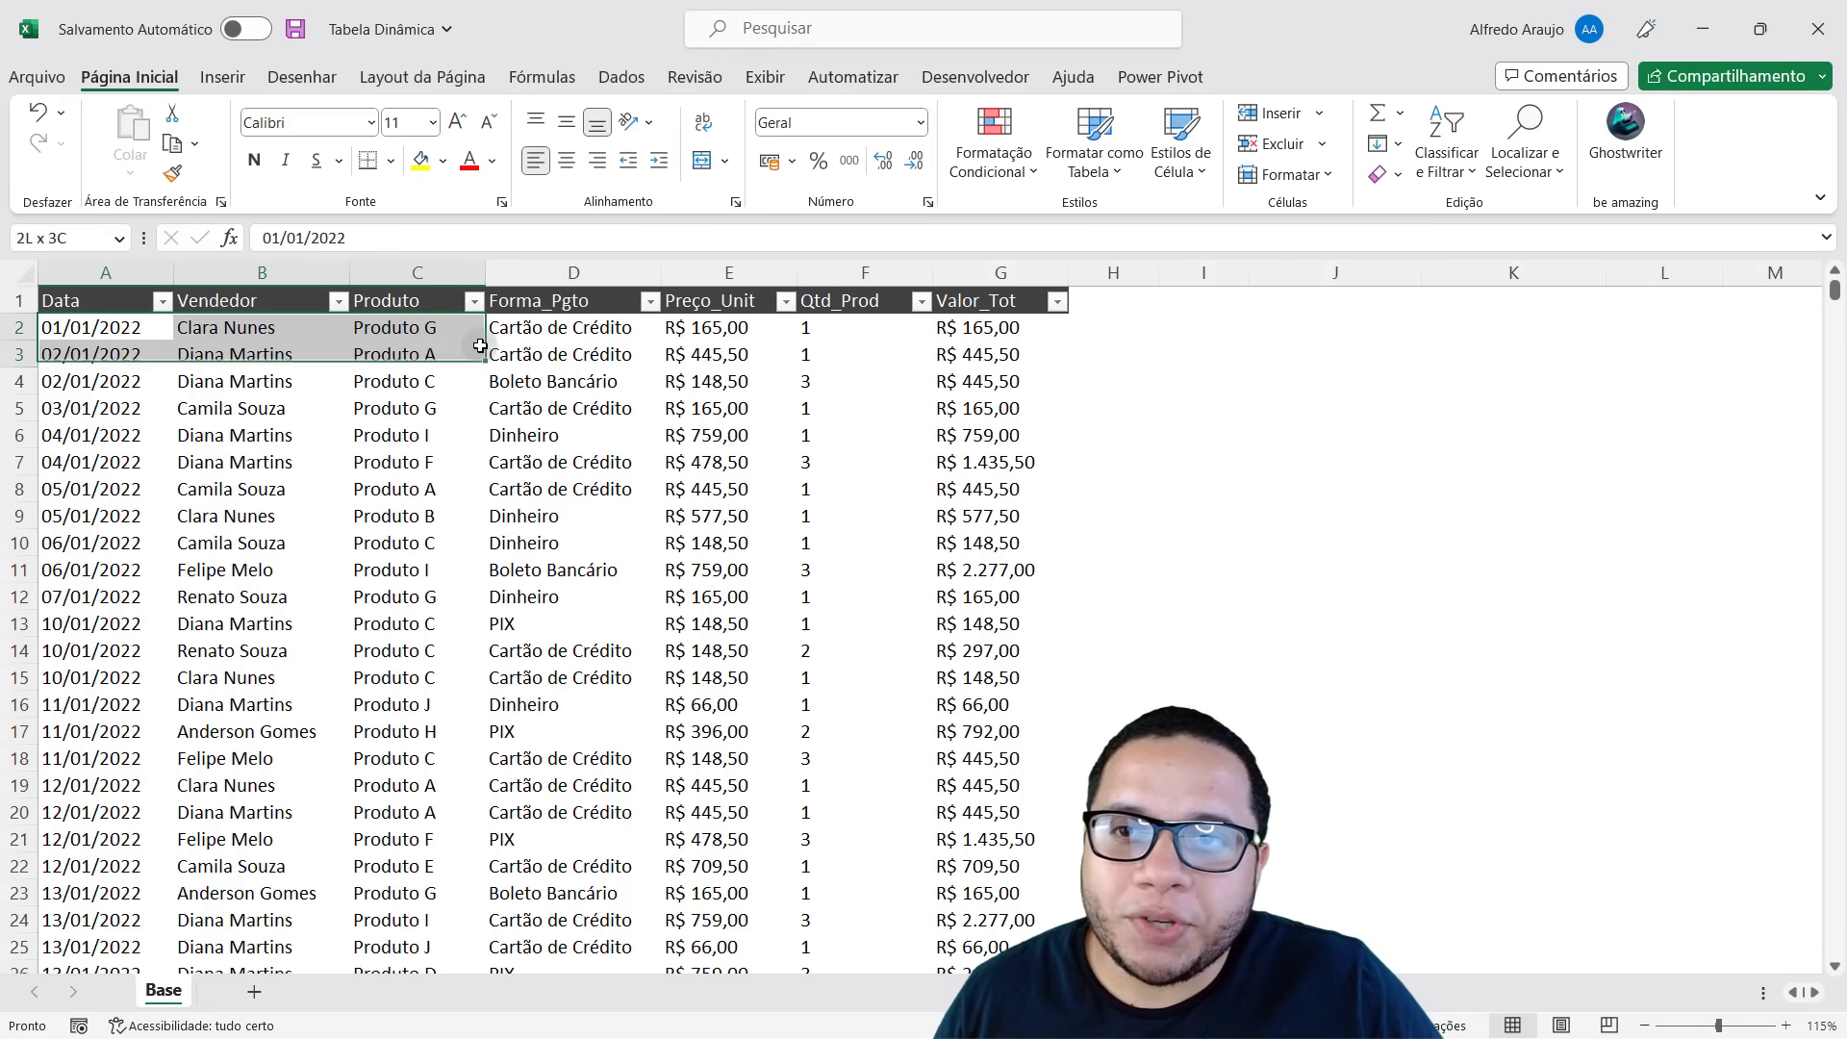
{"action": "left_click_drag", "start_coordinate": [51, 382], "coordinate": [978, 370]}
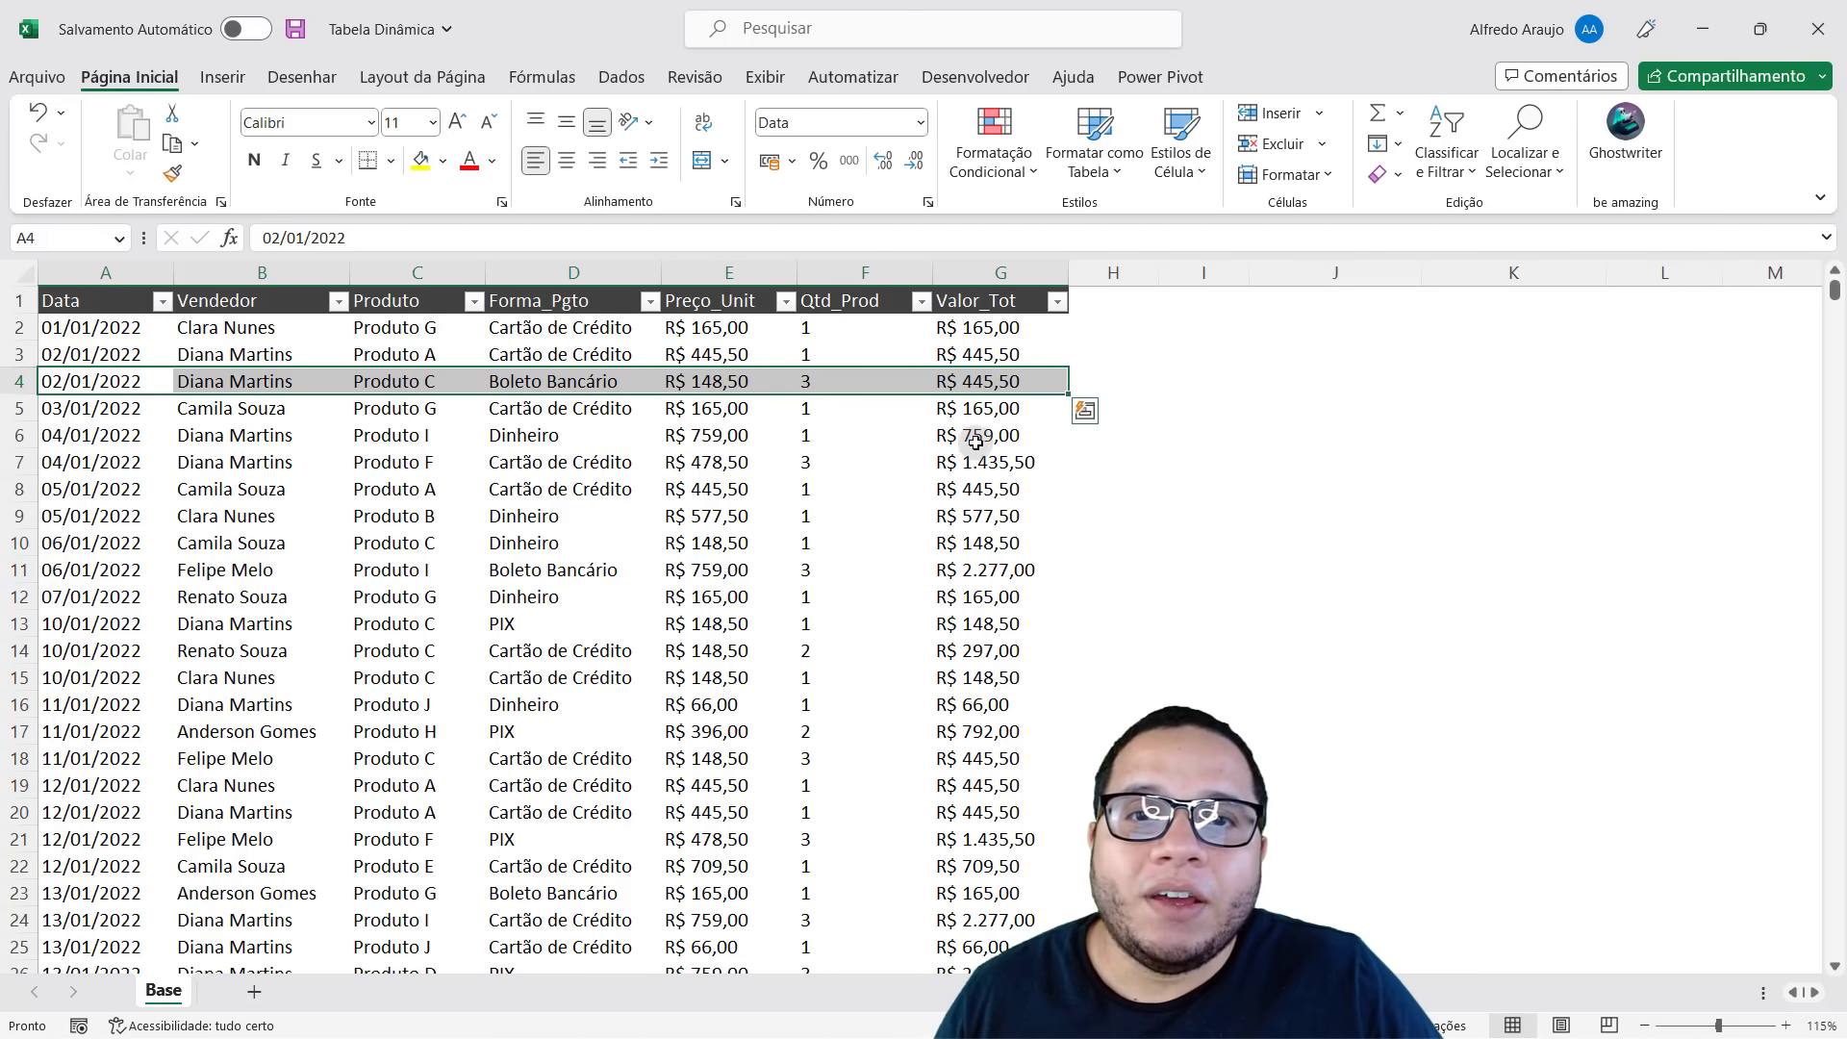
{"action": "left_click_drag", "start_coordinate": [987, 332], "coordinate": [991, 838]}
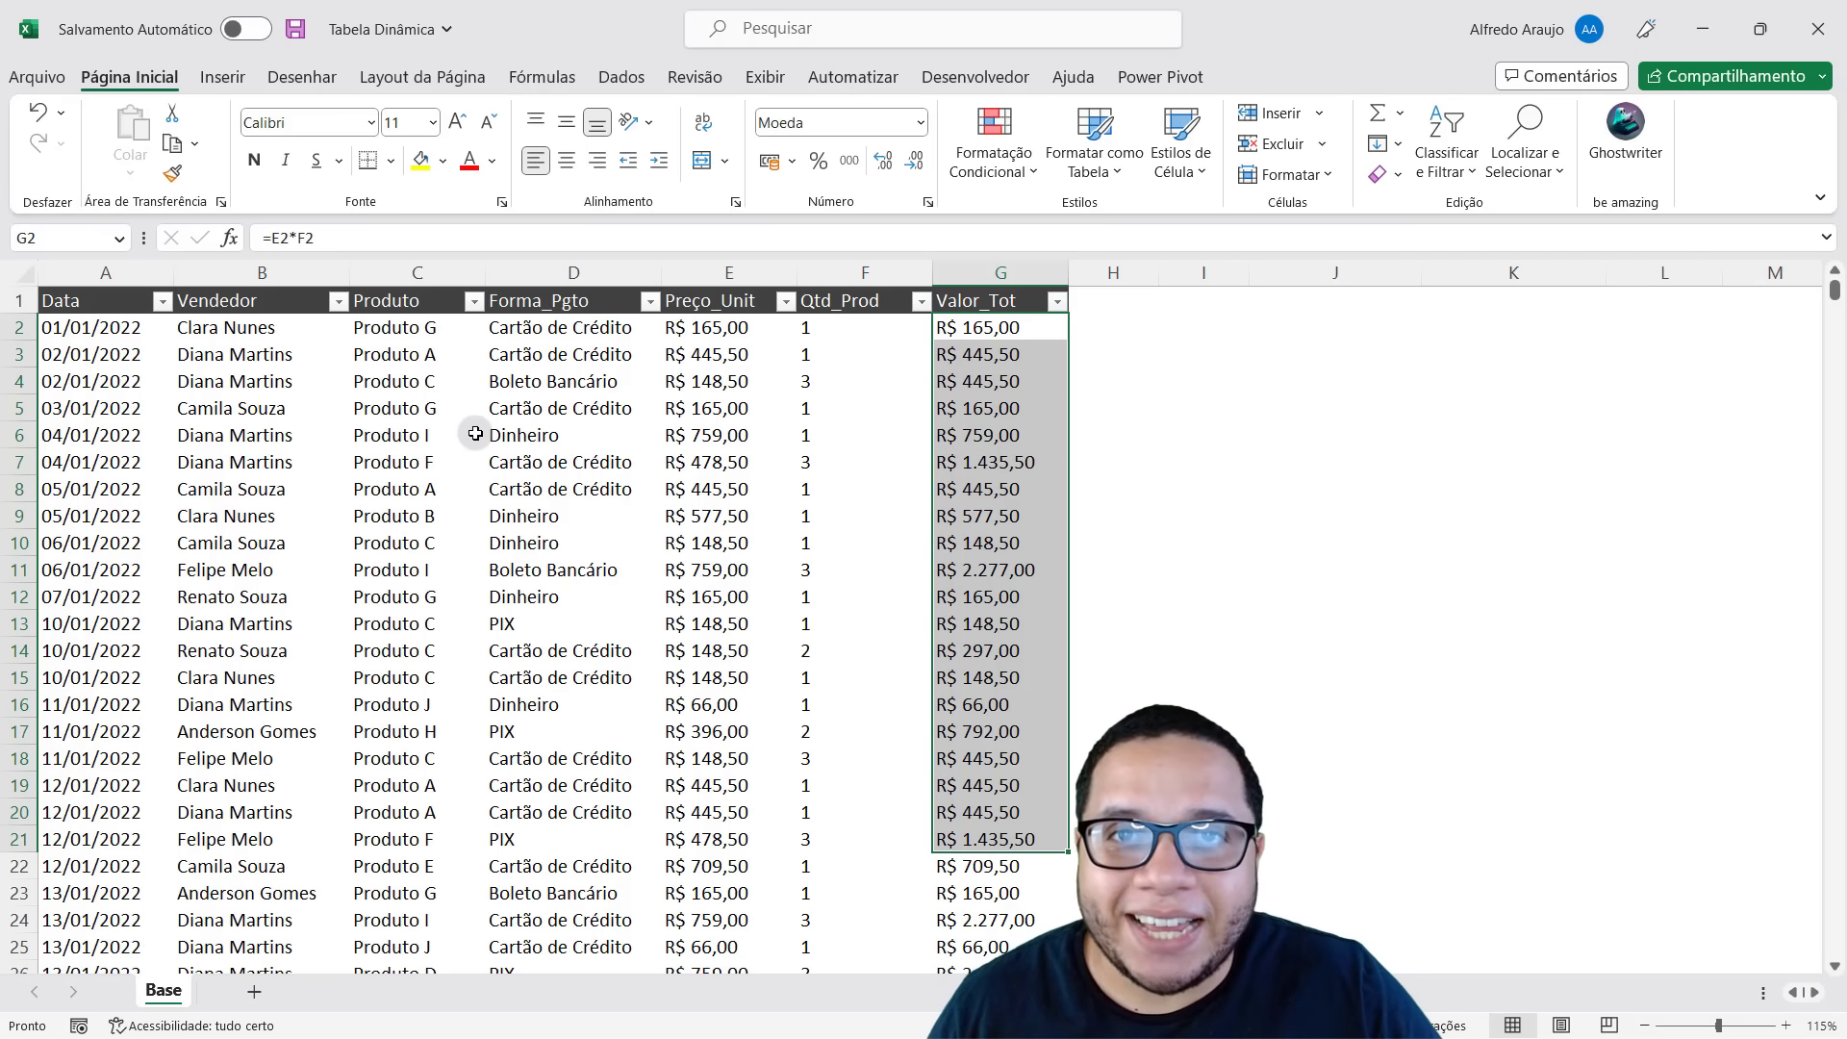
{"action": "left_click", "coordinate": [504, 424]}
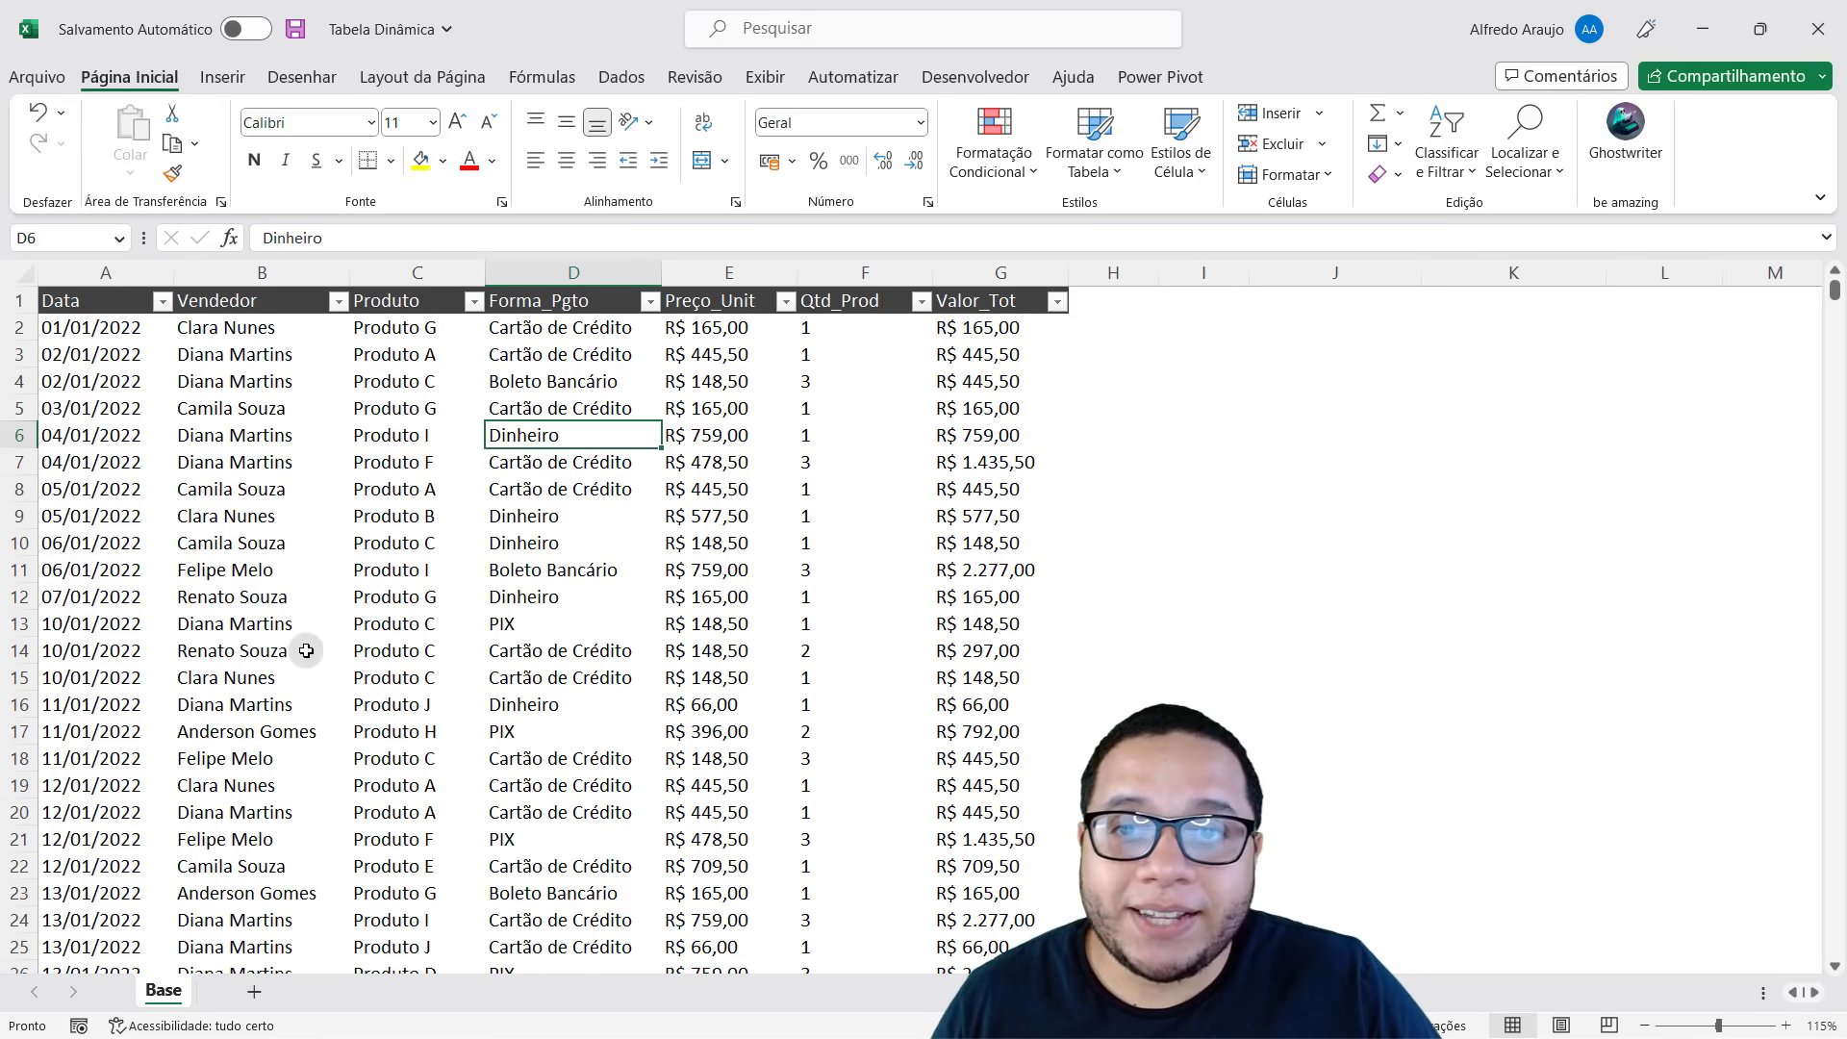
Insert a pivot table from Base!$A$1:$G$981 onto a new sheet, Planilha1.
{"action": "left_click", "coordinate": [222, 77]}
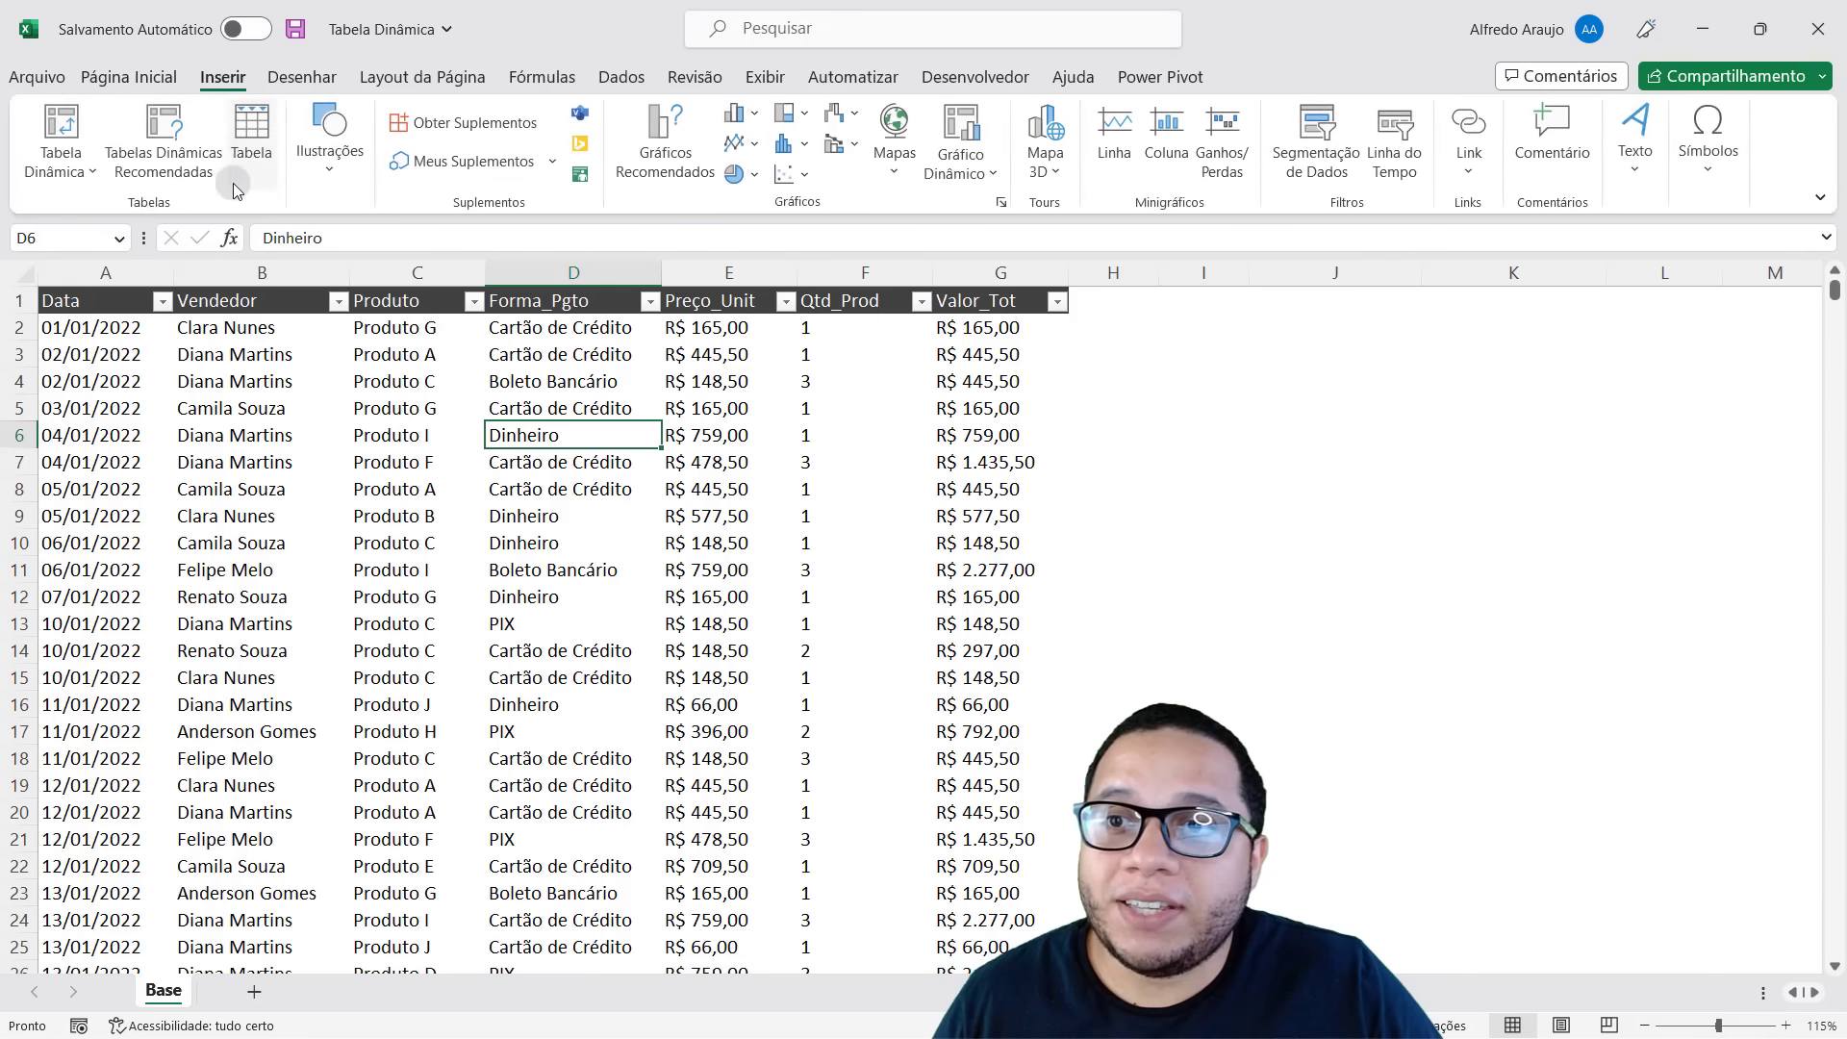
{"action": "left_click", "coordinate": [63, 120]}
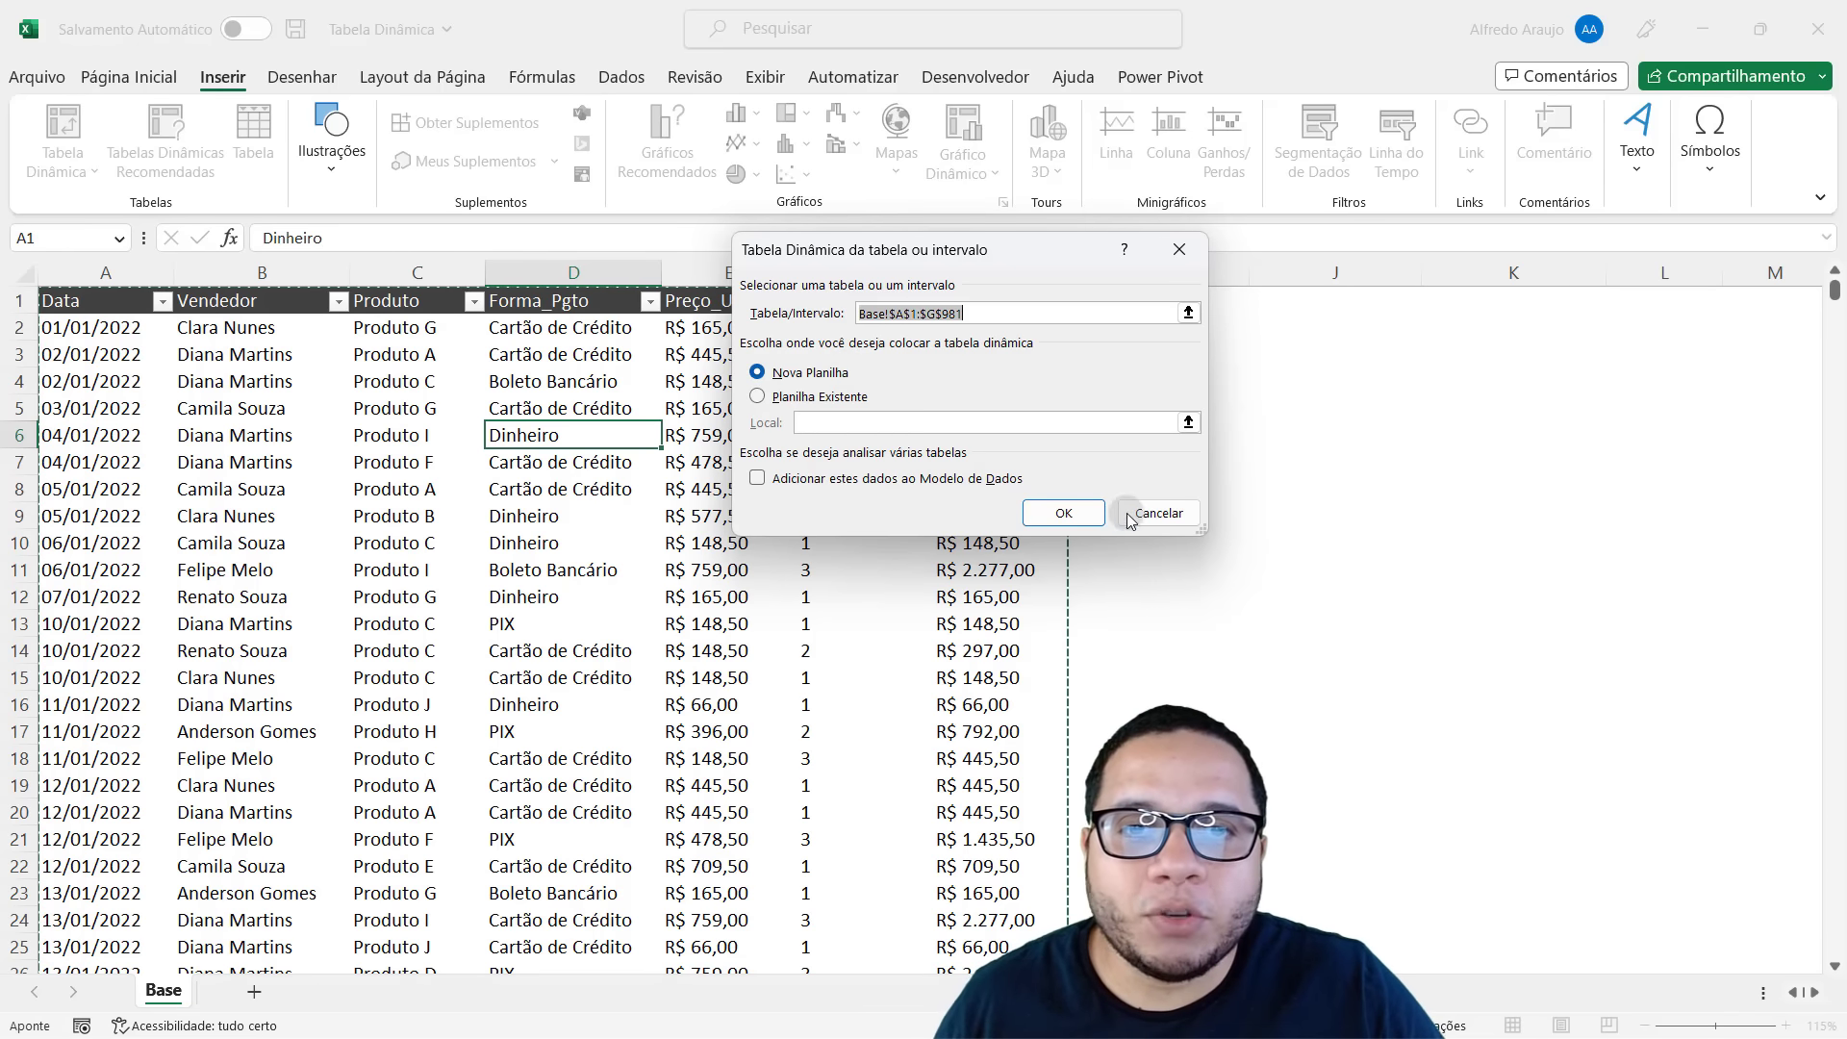
{"action": "left_click", "coordinate": [1064, 512]}
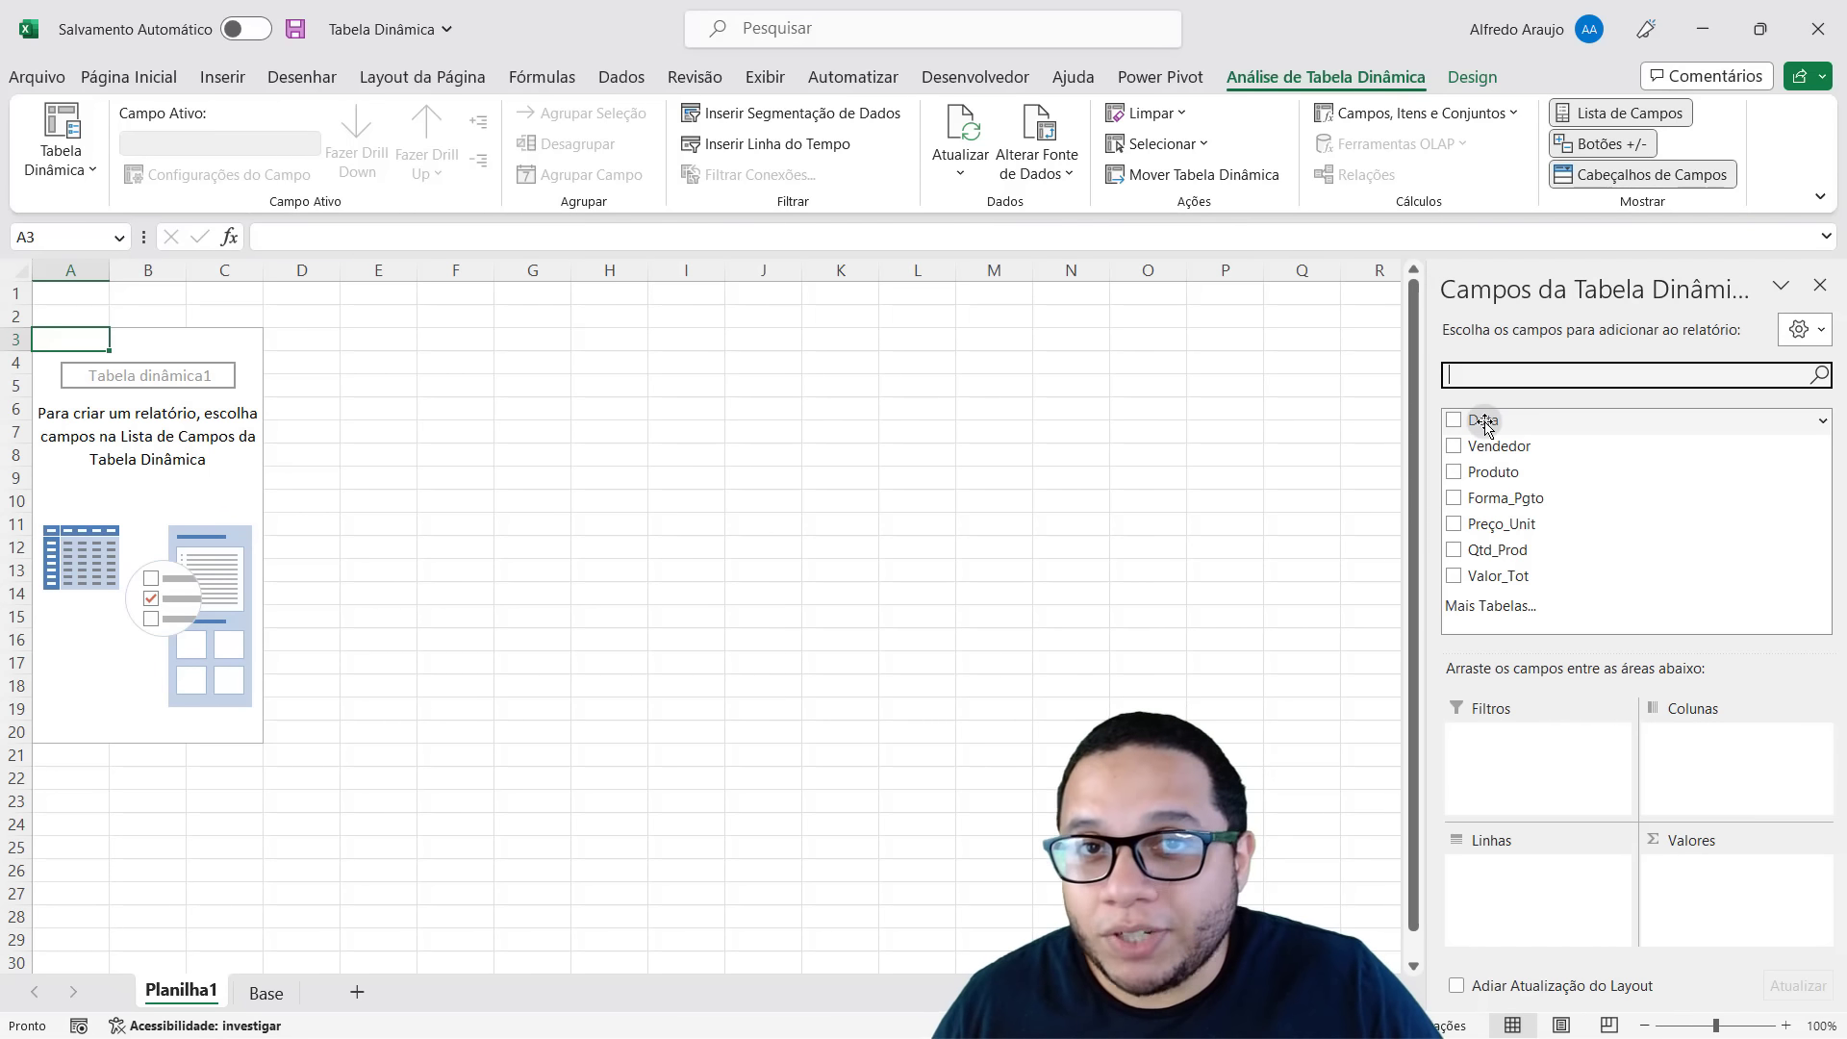
{"action": "left_click", "coordinate": [263, 993]}
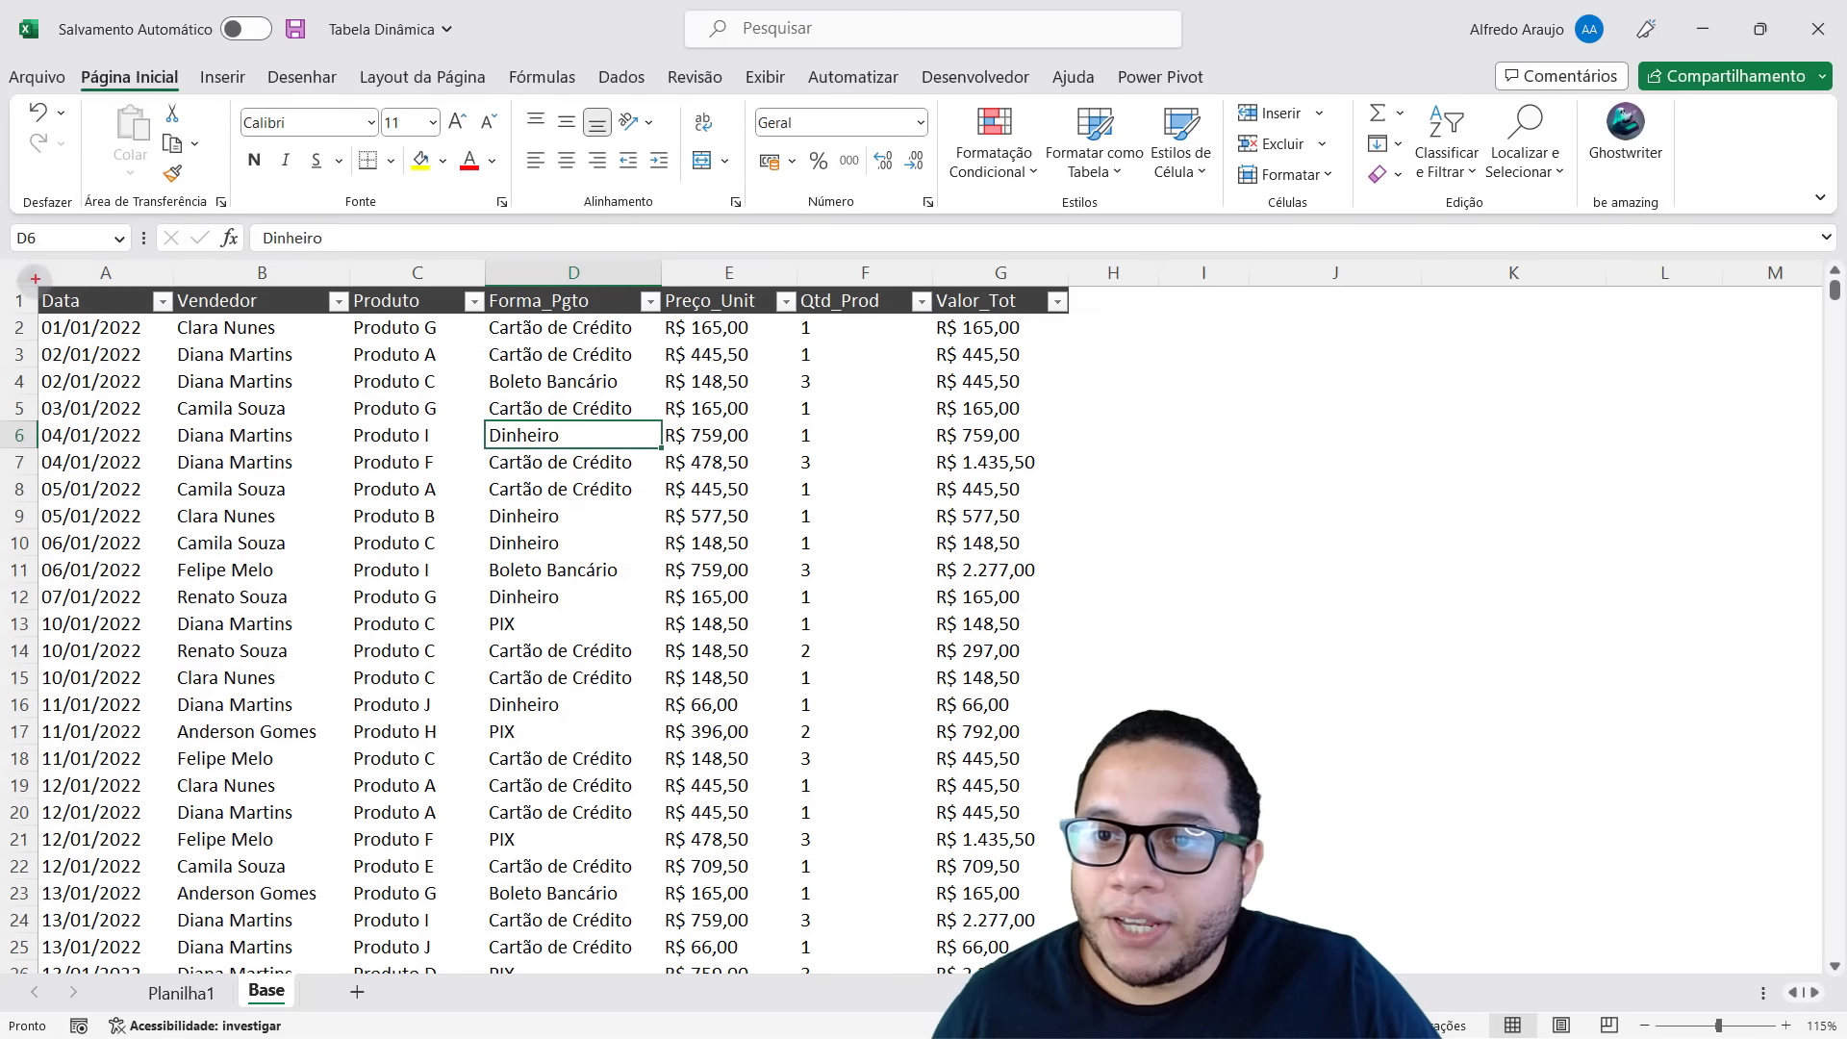
{"action": "left_click_drag", "start_coordinate": [37, 279], "coordinate": [104, 324]}
{"action": "mouse_move", "coordinate": [164, 269]}
{"action": "left_mouse_down"}
{"action": "mouse_move", "coordinate": [354, 333]}
{"action": "mouse_move", "coordinate": [408, 315]}
{"action": "mouse_move", "coordinate": [656, 354]}
{"action": "left_mouse_up"}
{"action": "mouse_move", "coordinate": [657, 272]}
{"action": "left_mouse_down"}
{"action": "mouse_move", "coordinate": [805, 329]}
{"action": "mouse_move", "coordinate": [1084, 321]}
{"action": "left_mouse_up"}
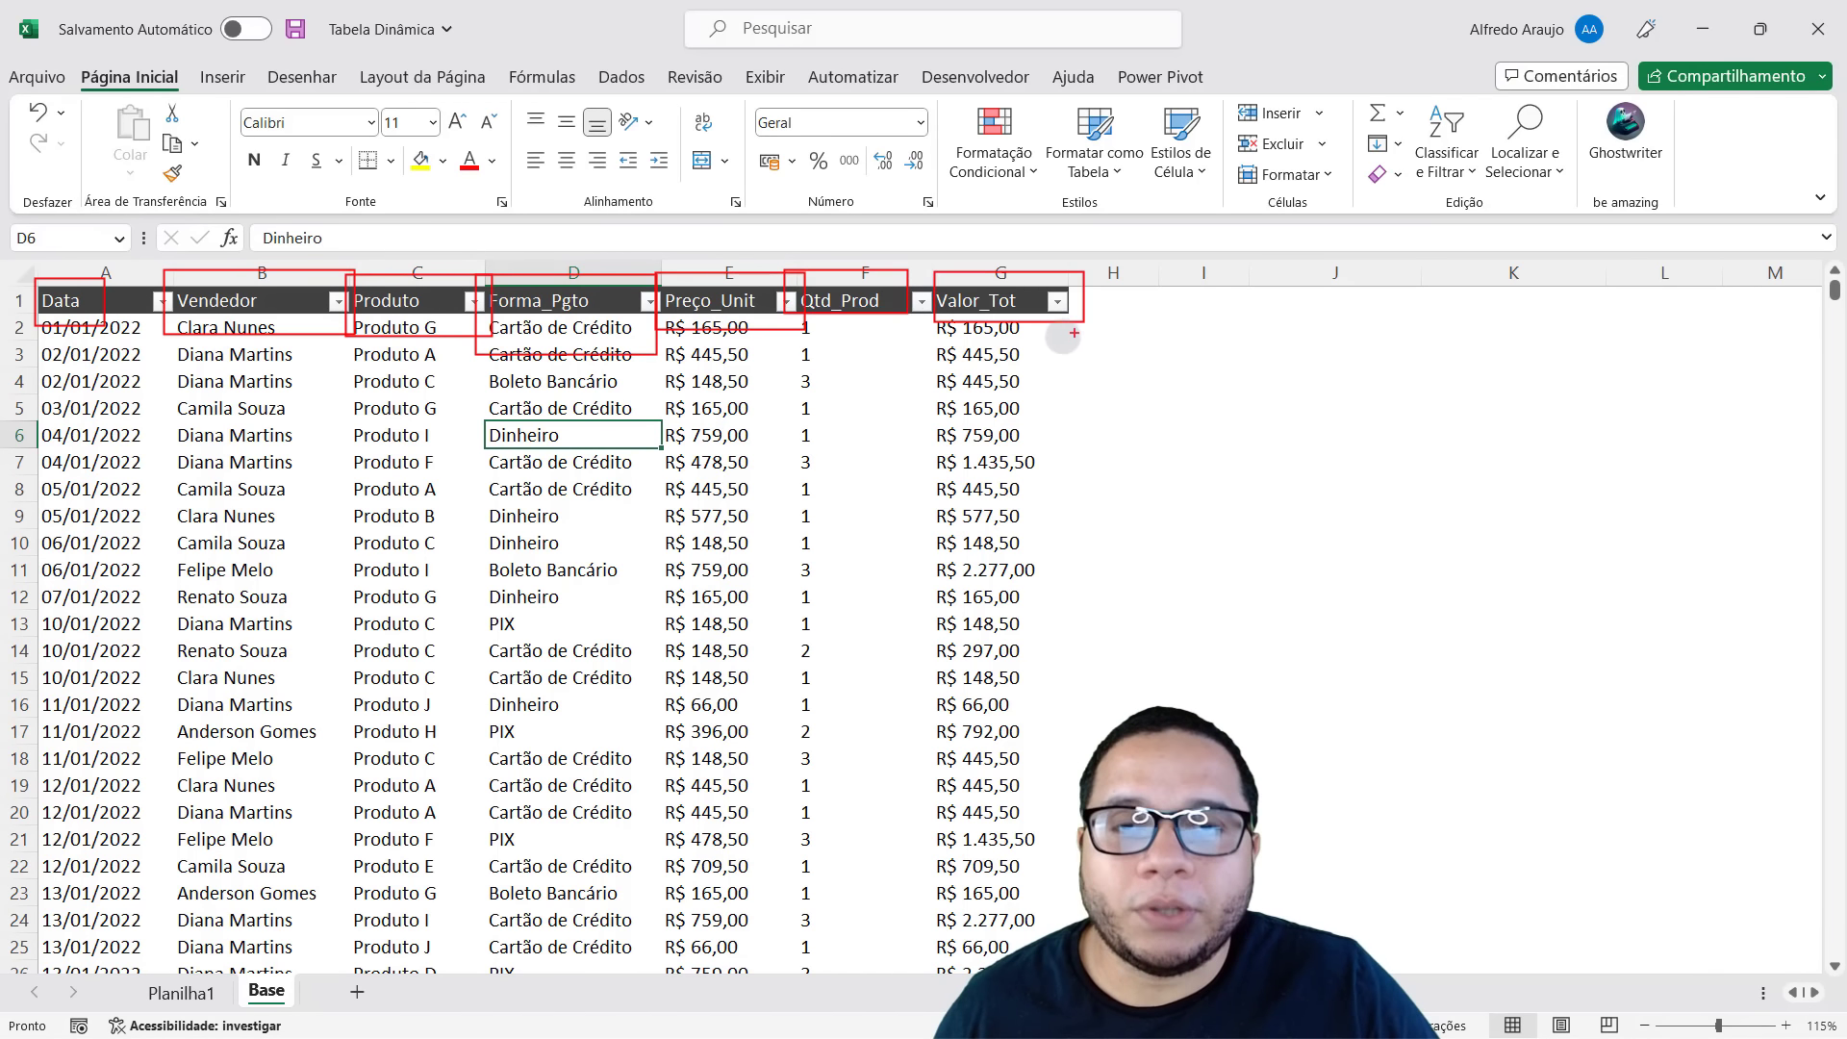
{"action": "key", "text": "Escape"}
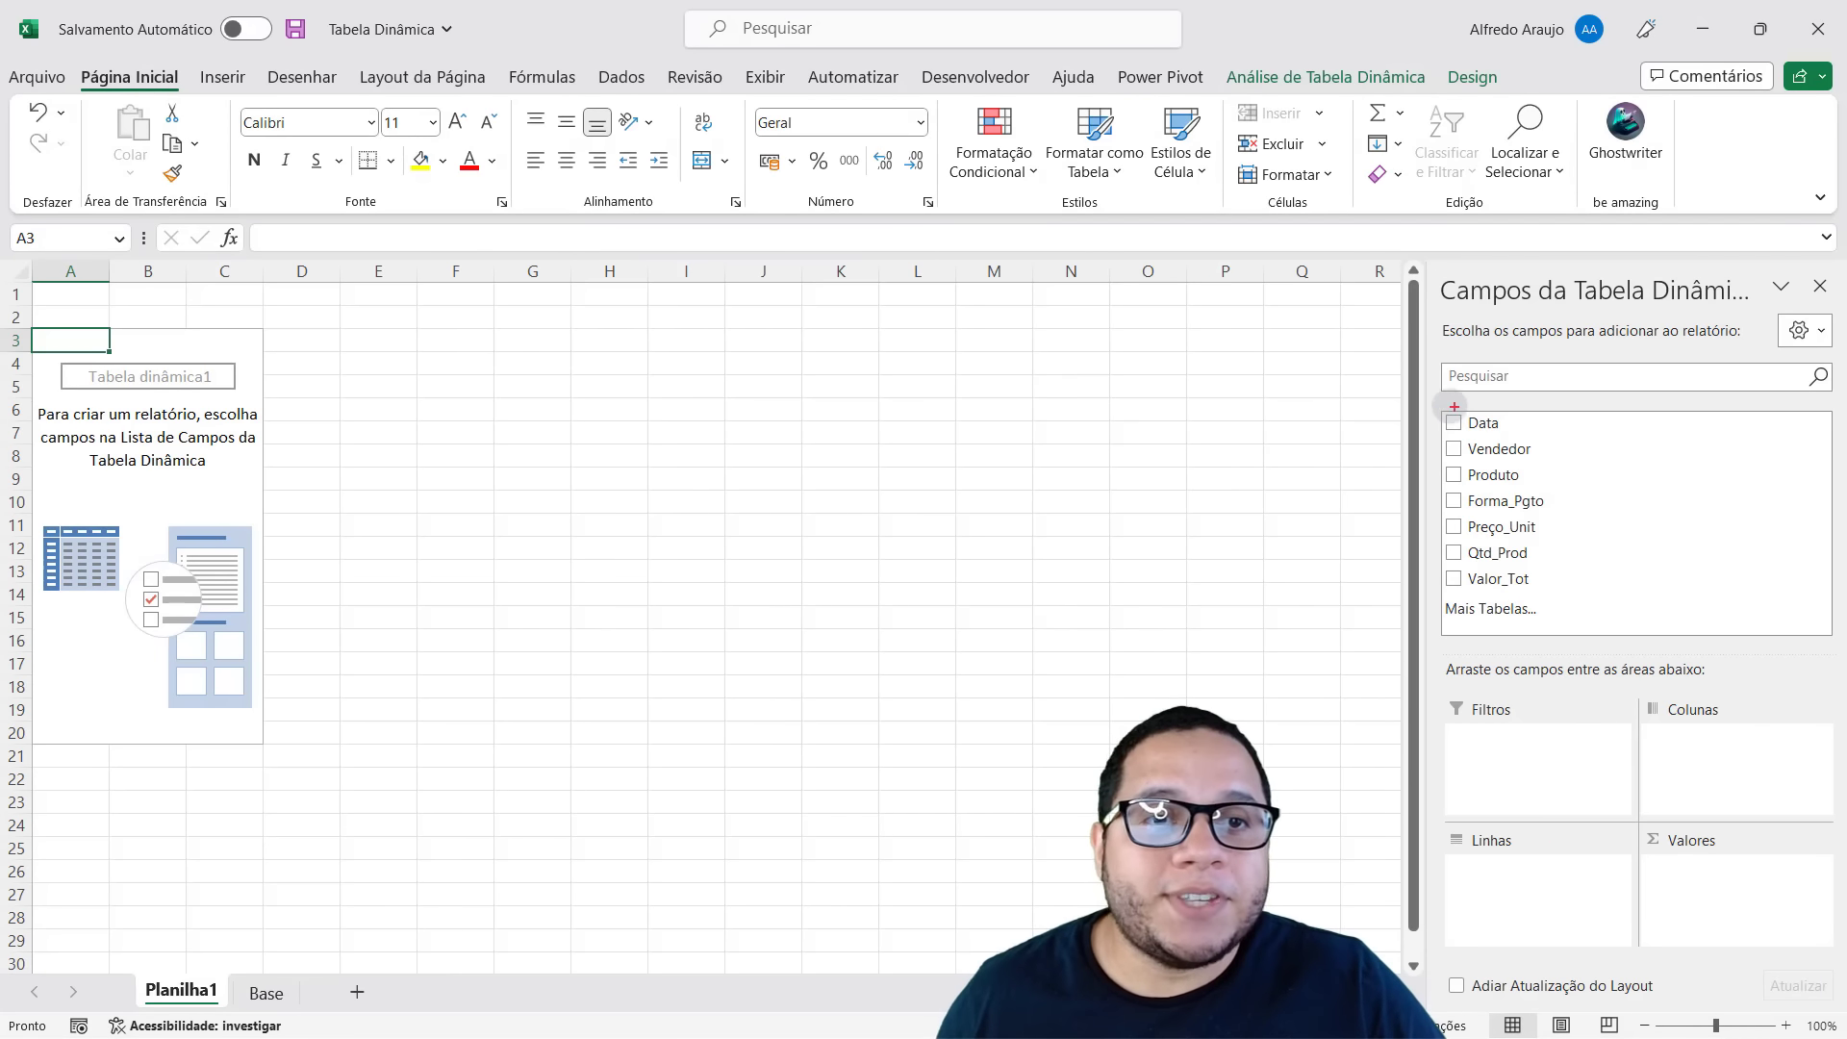
{"action": "mouse_move", "coordinate": [1436, 402]}
{"action": "left_mouse_down"}
{"action": "mouse_move", "coordinate": [1540, 450]}
{"action": "mouse_move", "coordinate": [1522, 476]}
{"action": "mouse_move", "coordinate": [1552, 502]}
{"action": "mouse_move", "coordinate": [1529, 545]}
{"action": "mouse_move", "coordinate": [1537, 585]}
{"action": "left_mouse_up"}
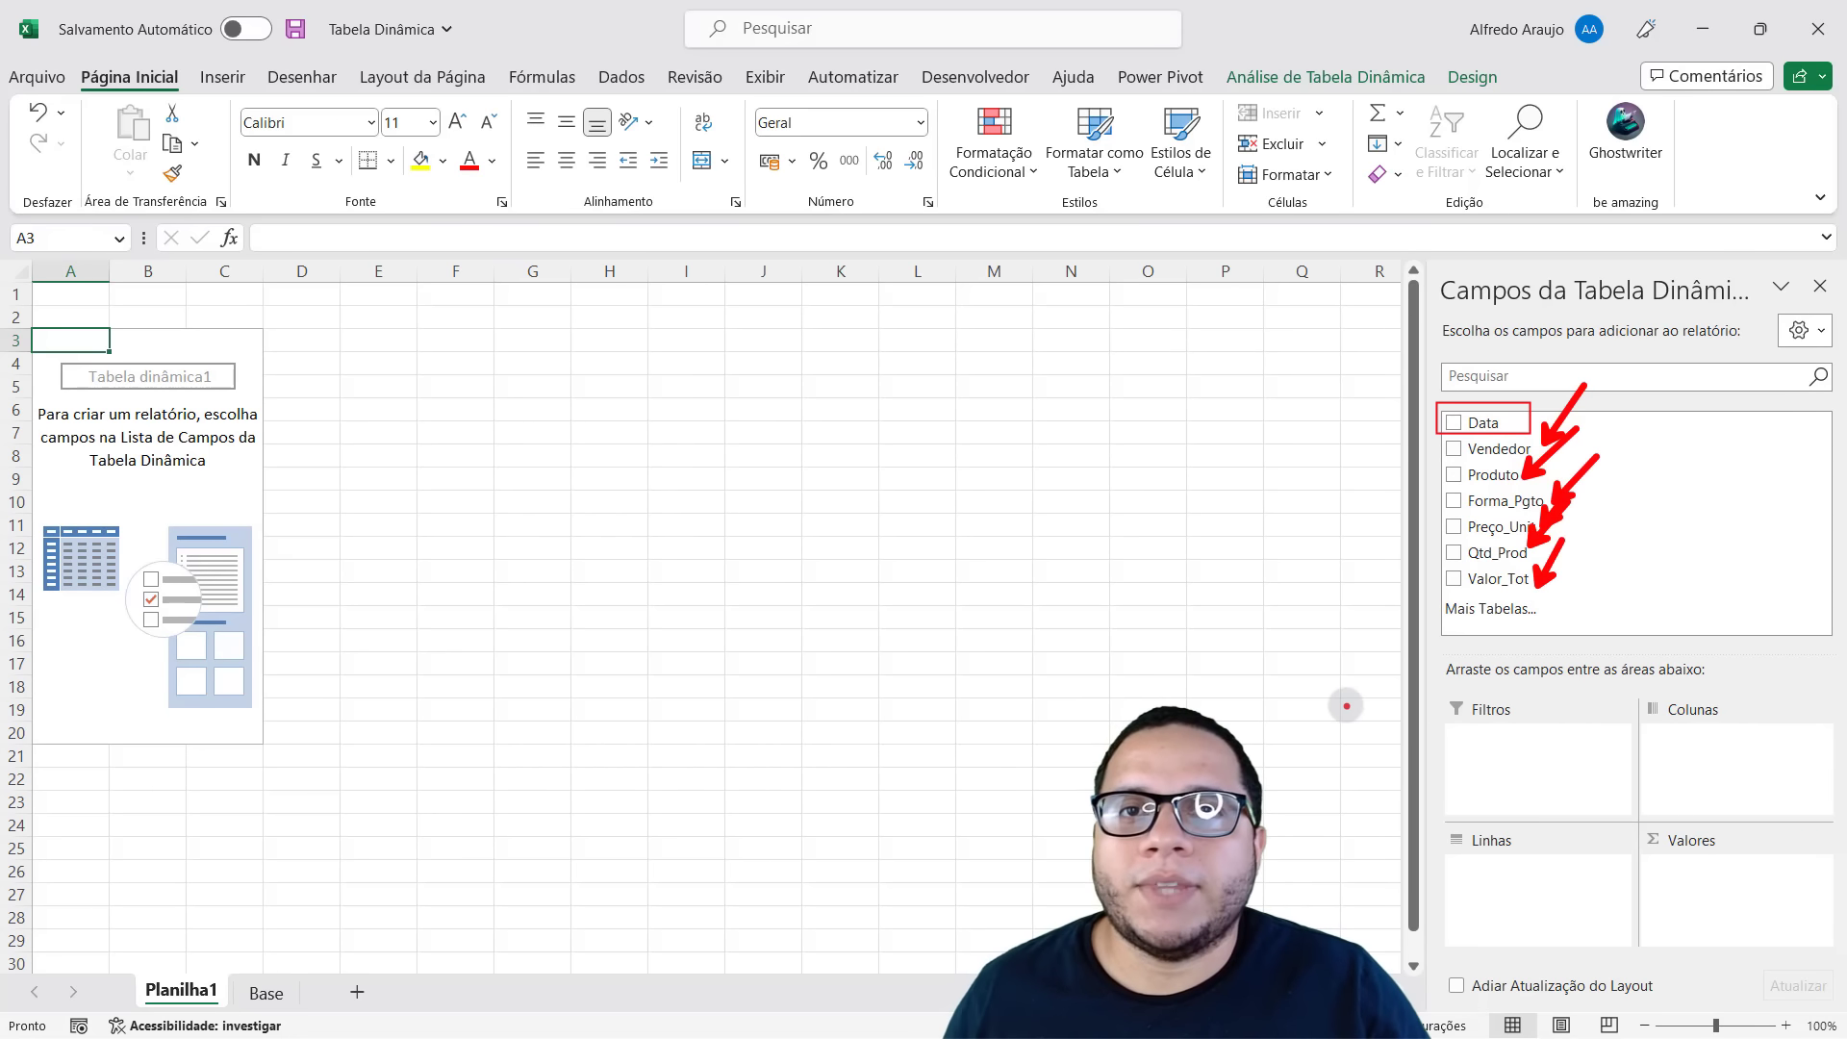
{"action": "key", "text": "Escape"}
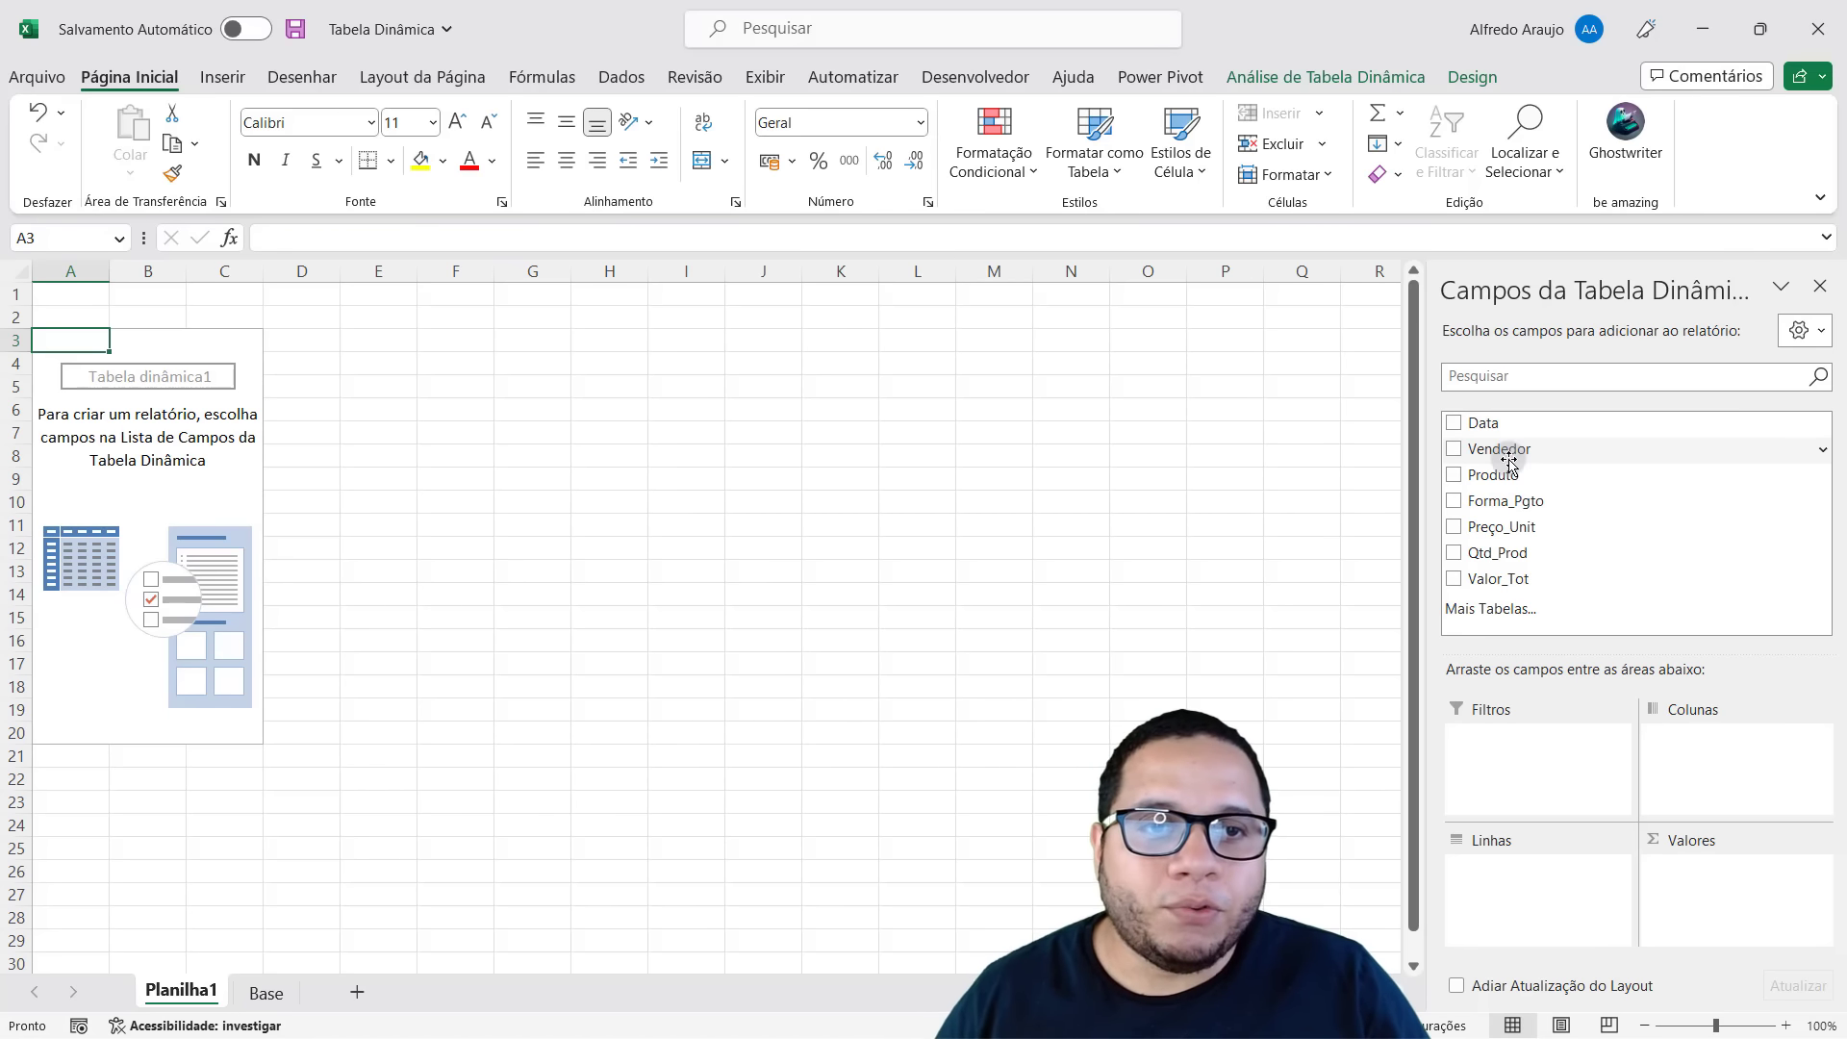
Add Vendedor to the pivot's Linhas area so the six sellers are listed in column A.
{"action": "left_click_drag", "start_coordinate": [1428, 813], "coordinate": [1650, 976]}
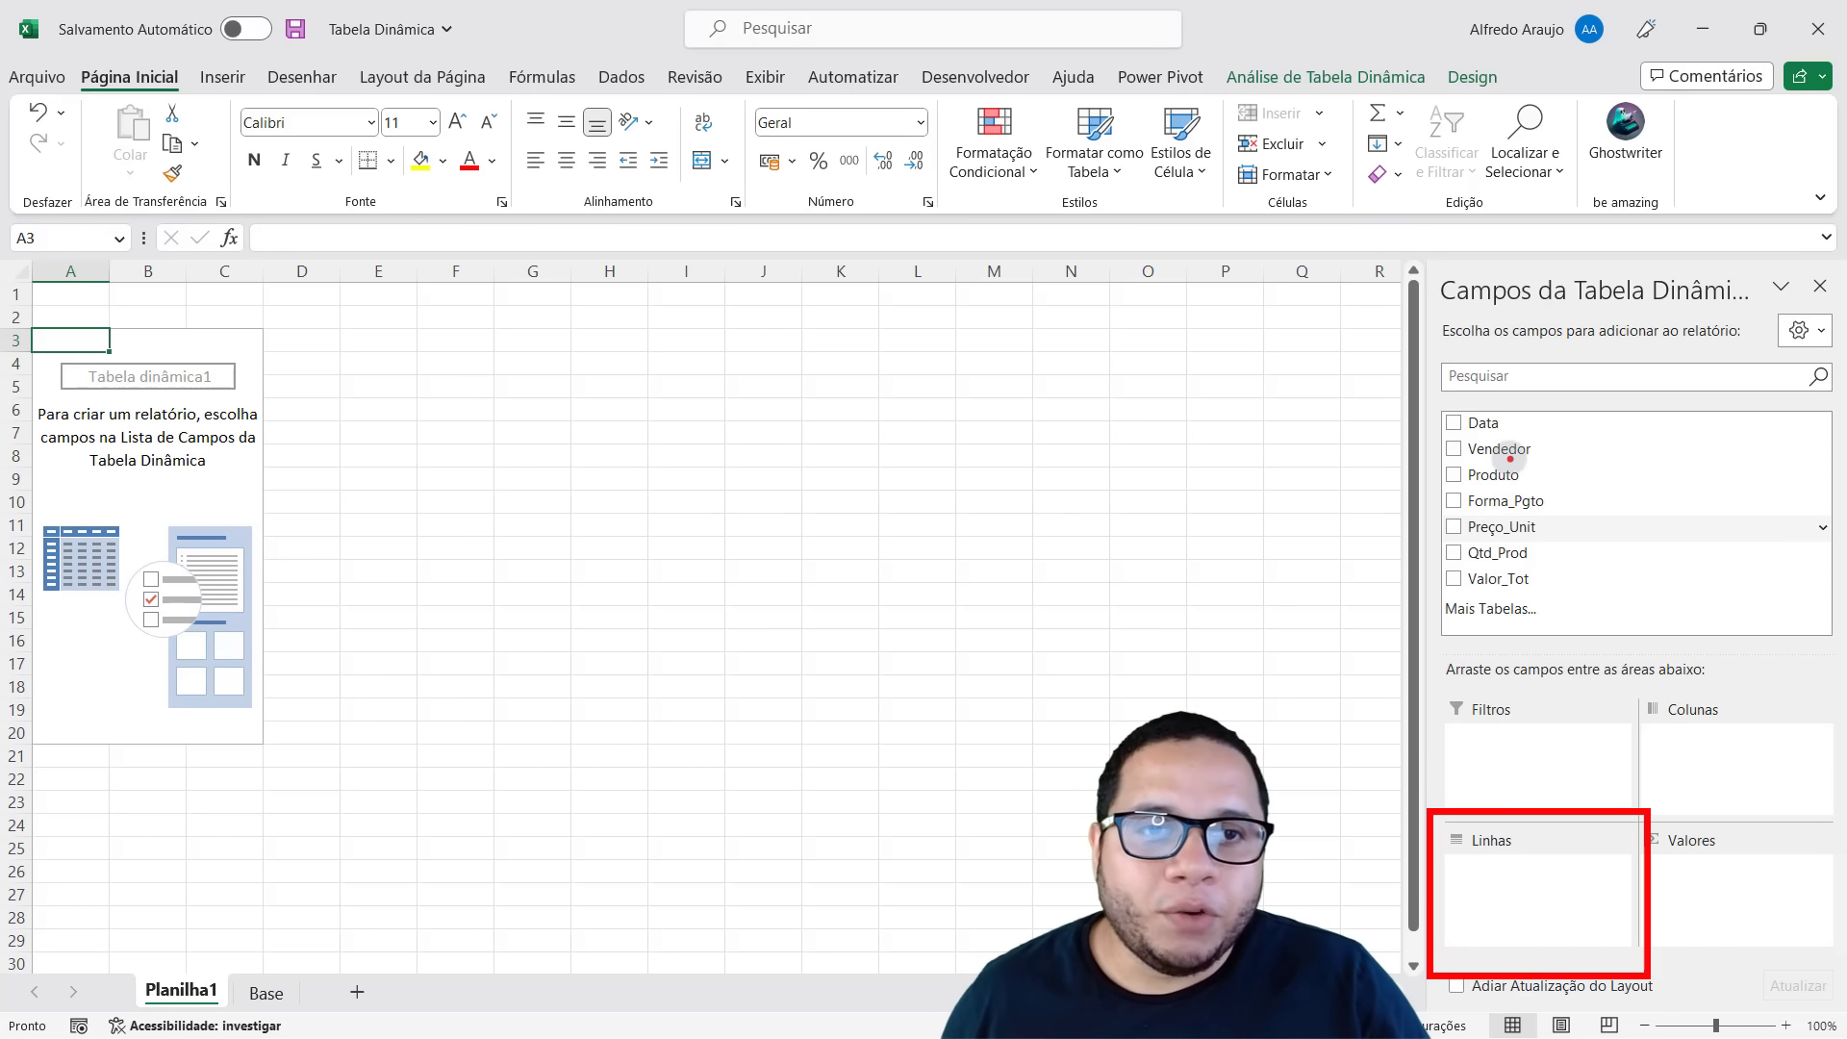
{"action": "left_click_drag", "start_coordinate": [1507, 459], "coordinate": [1512, 827]}
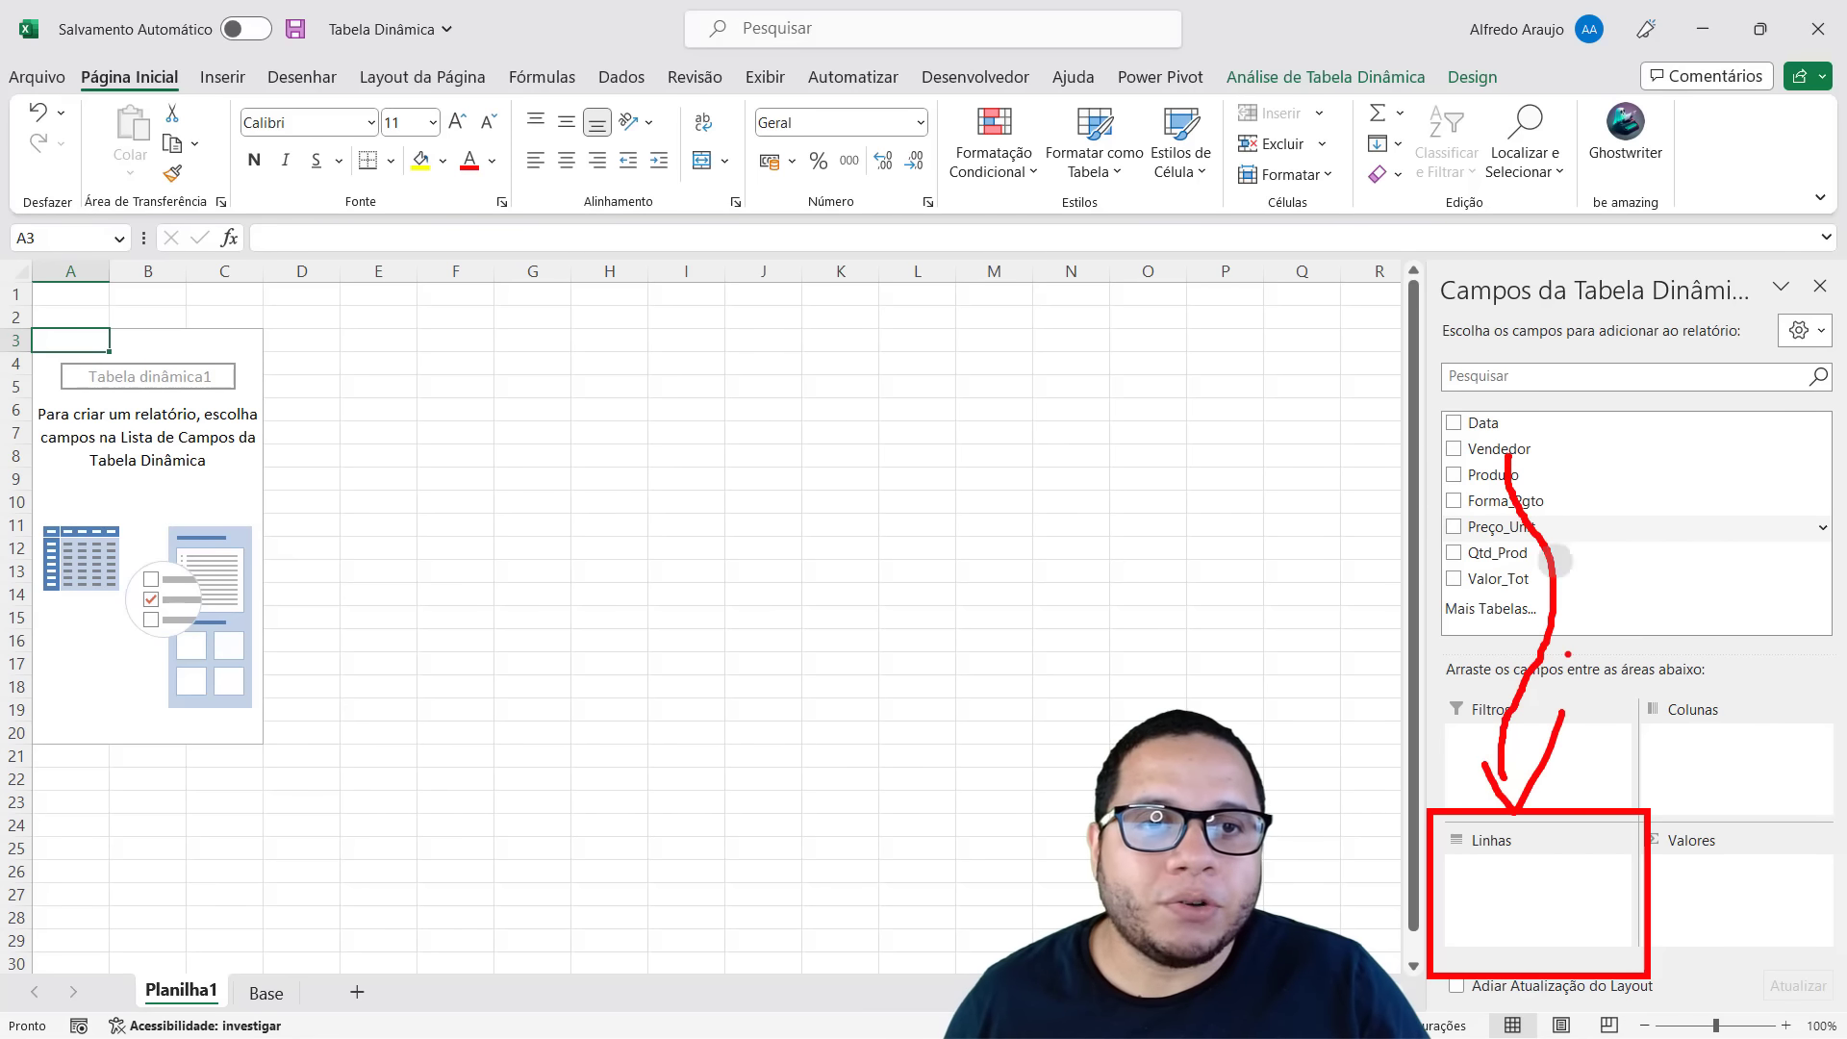
{"action": "key", "text": "Escape"}
{"action": "left_click_drag", "start_coordinate": [1519, 454], "coordinate": [1536, 892]}
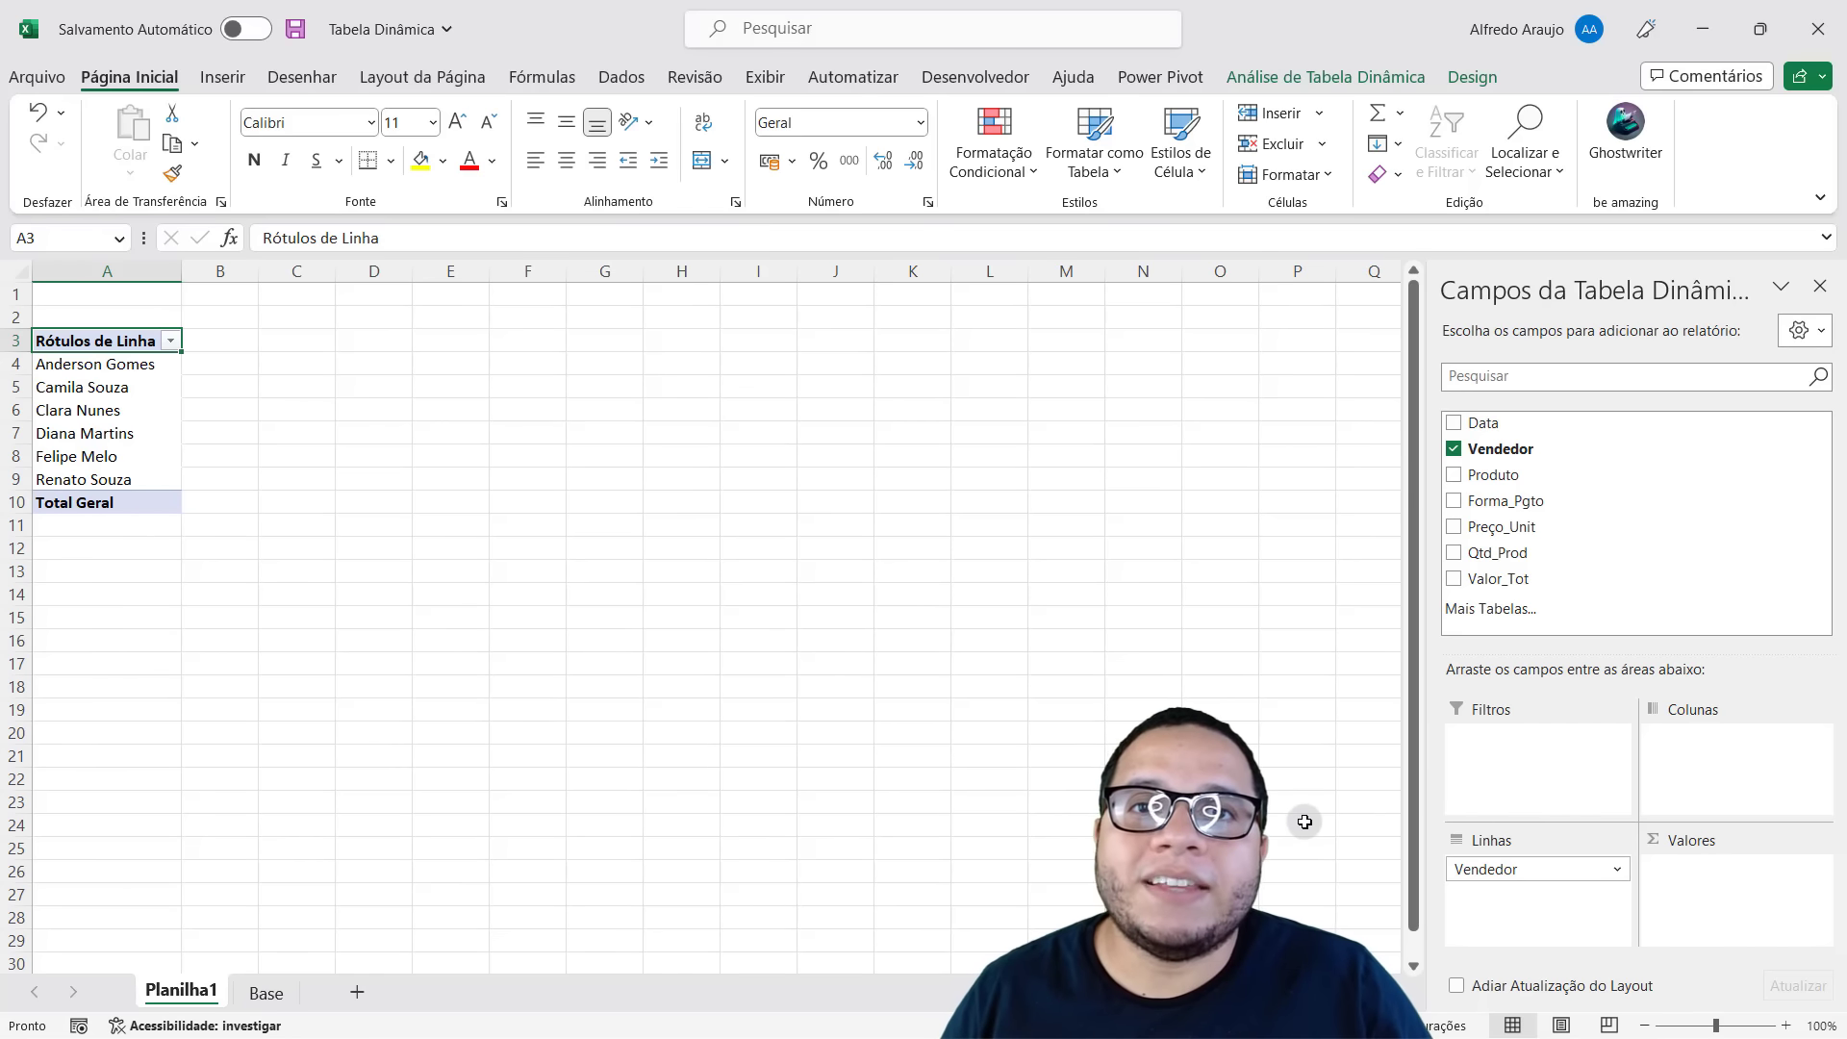
{"action": "left_click", "coordinate": [132, 367]}
{"action": "left_click_drag", "start_coordinate": [132, 366], "coordinate": [127, 407]}
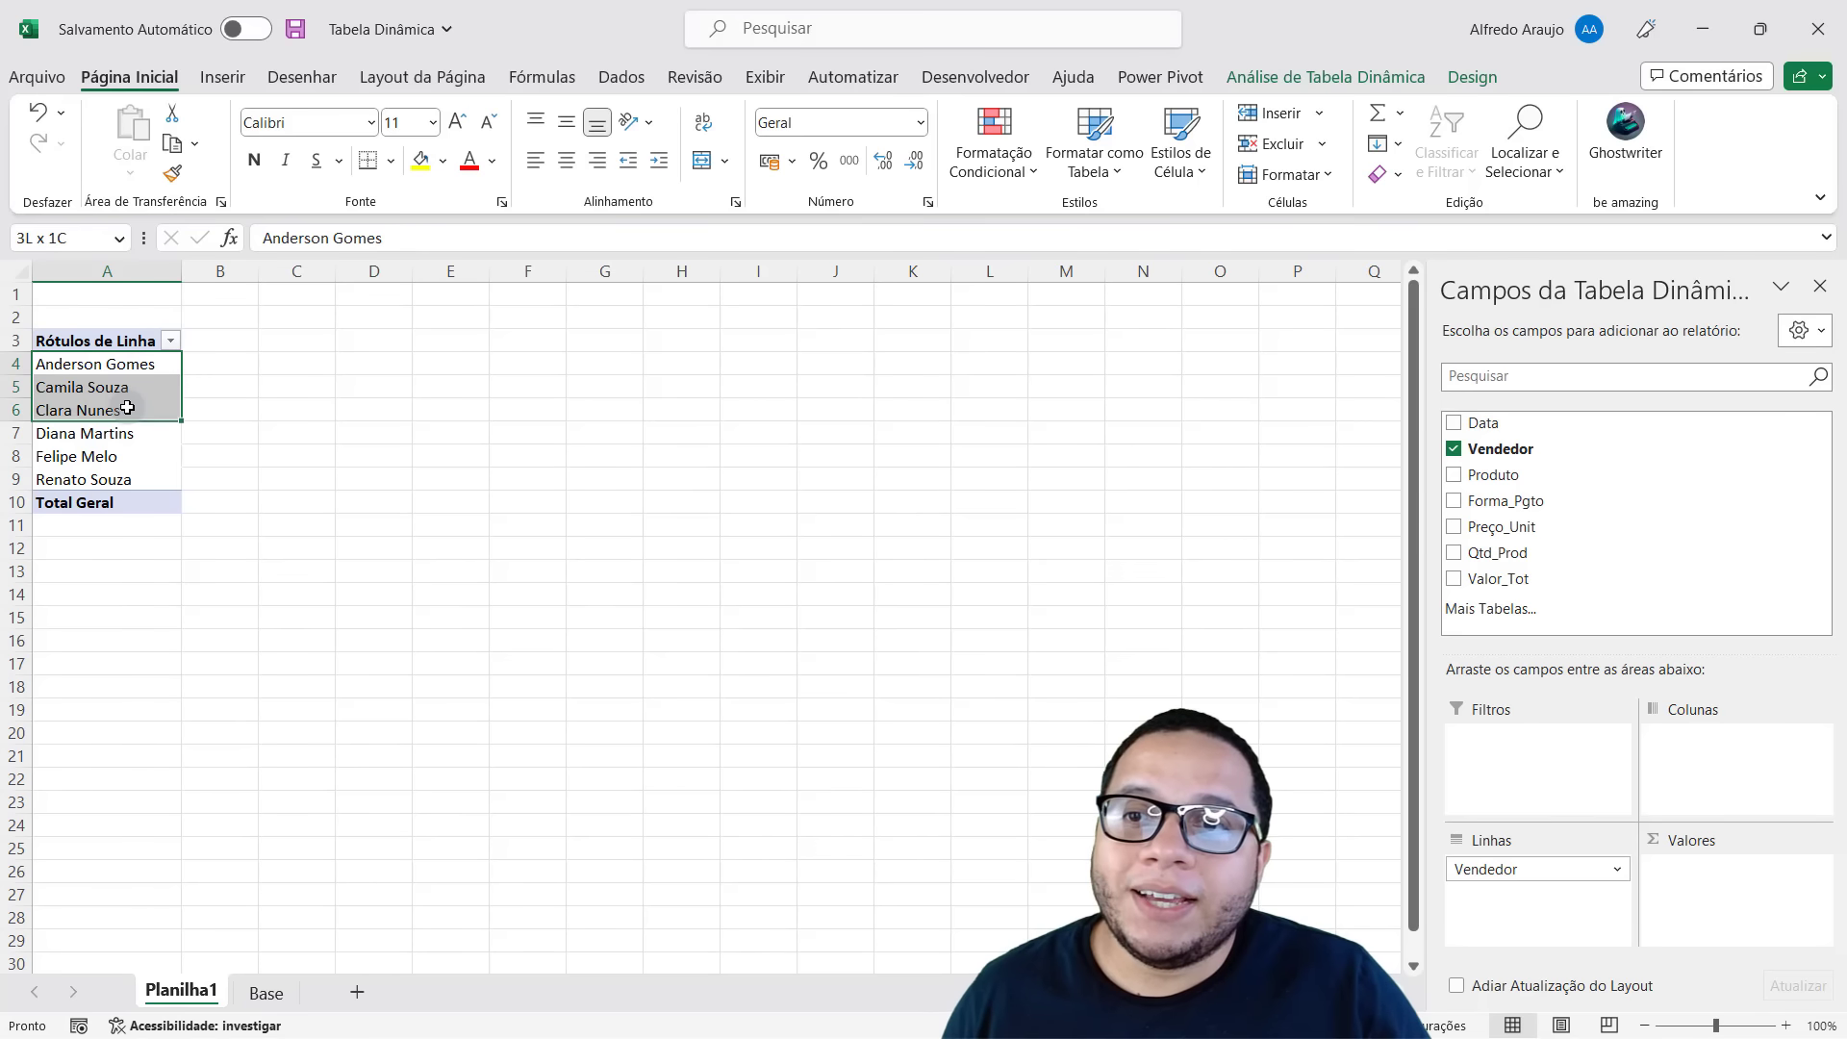
{"action": "left_click", "coordinate": [126, 434]}
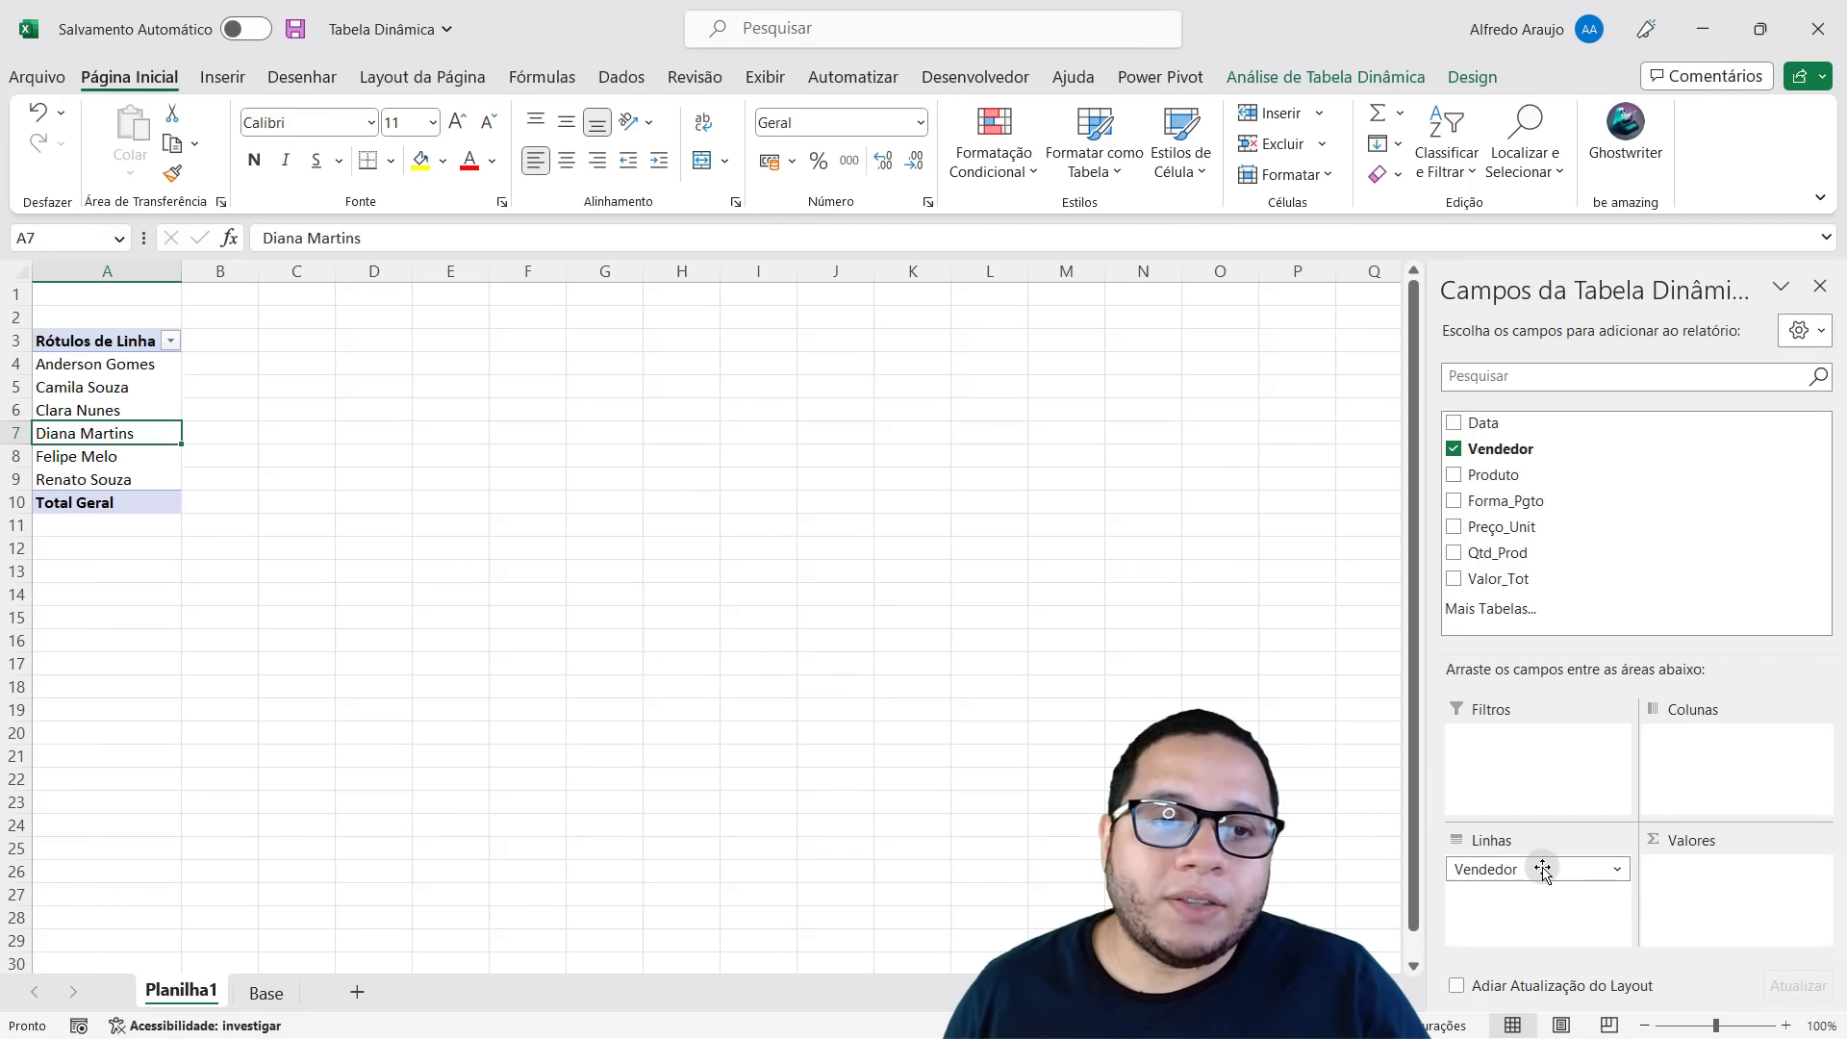
Try Vendedor in the Colunas area, then move it back to Linhas.
{"action": "mouse_move", "coordinate": [1542, 871]}
{"action": "left_mouse_down"}
{"action": "mouse_move", "coordinate": [1558, 899]}
{"action": "mouse_move", "coordinate": [1733, 739]}
{"action": "left_mouse_up"}
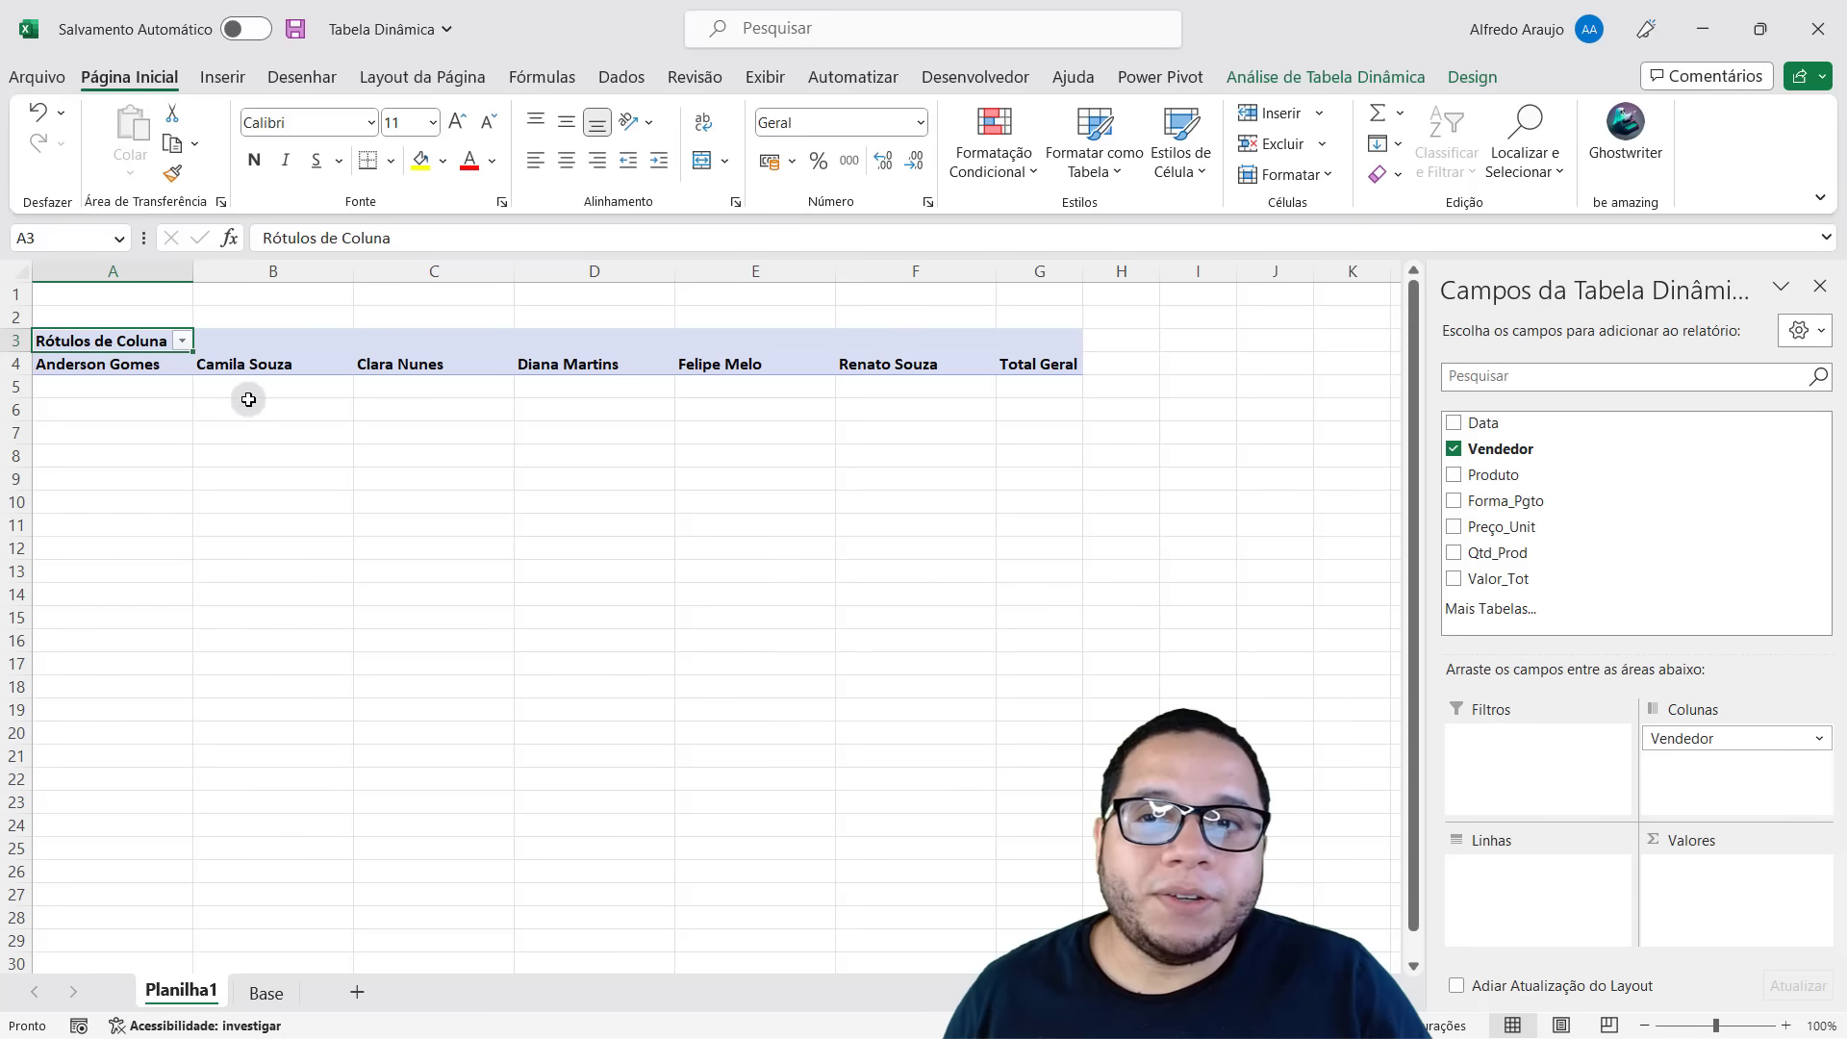
{"action": "mouse_move", "coordinate": [245, 365]}
{"action": "left_mouse_down"}
{"action": "mouse_move", "coordinate": [325, 385]}
{"action": "mouse_move", "coordinate": [942, 362]}
{"action": "left_mouse_up"}
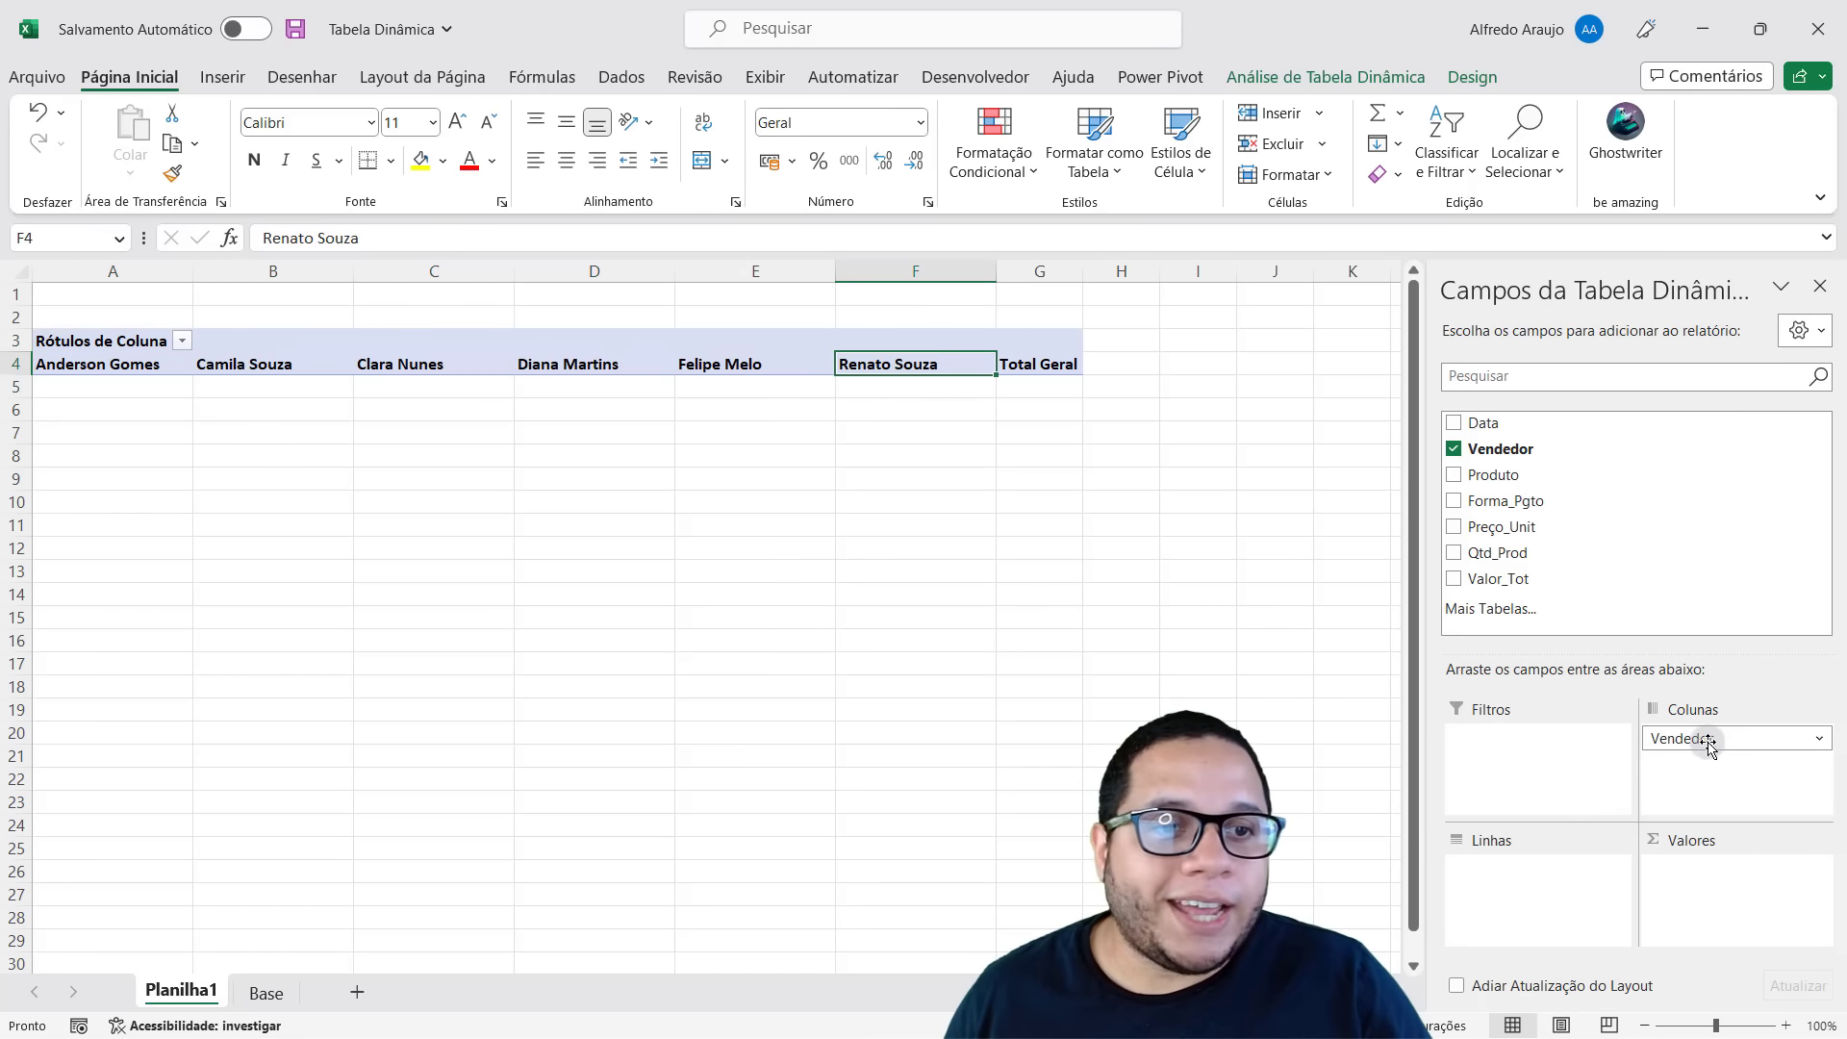
{"action": "left_click_drag", "start_coordinate": [1702, 737], "coordinate": [1519, 883]}
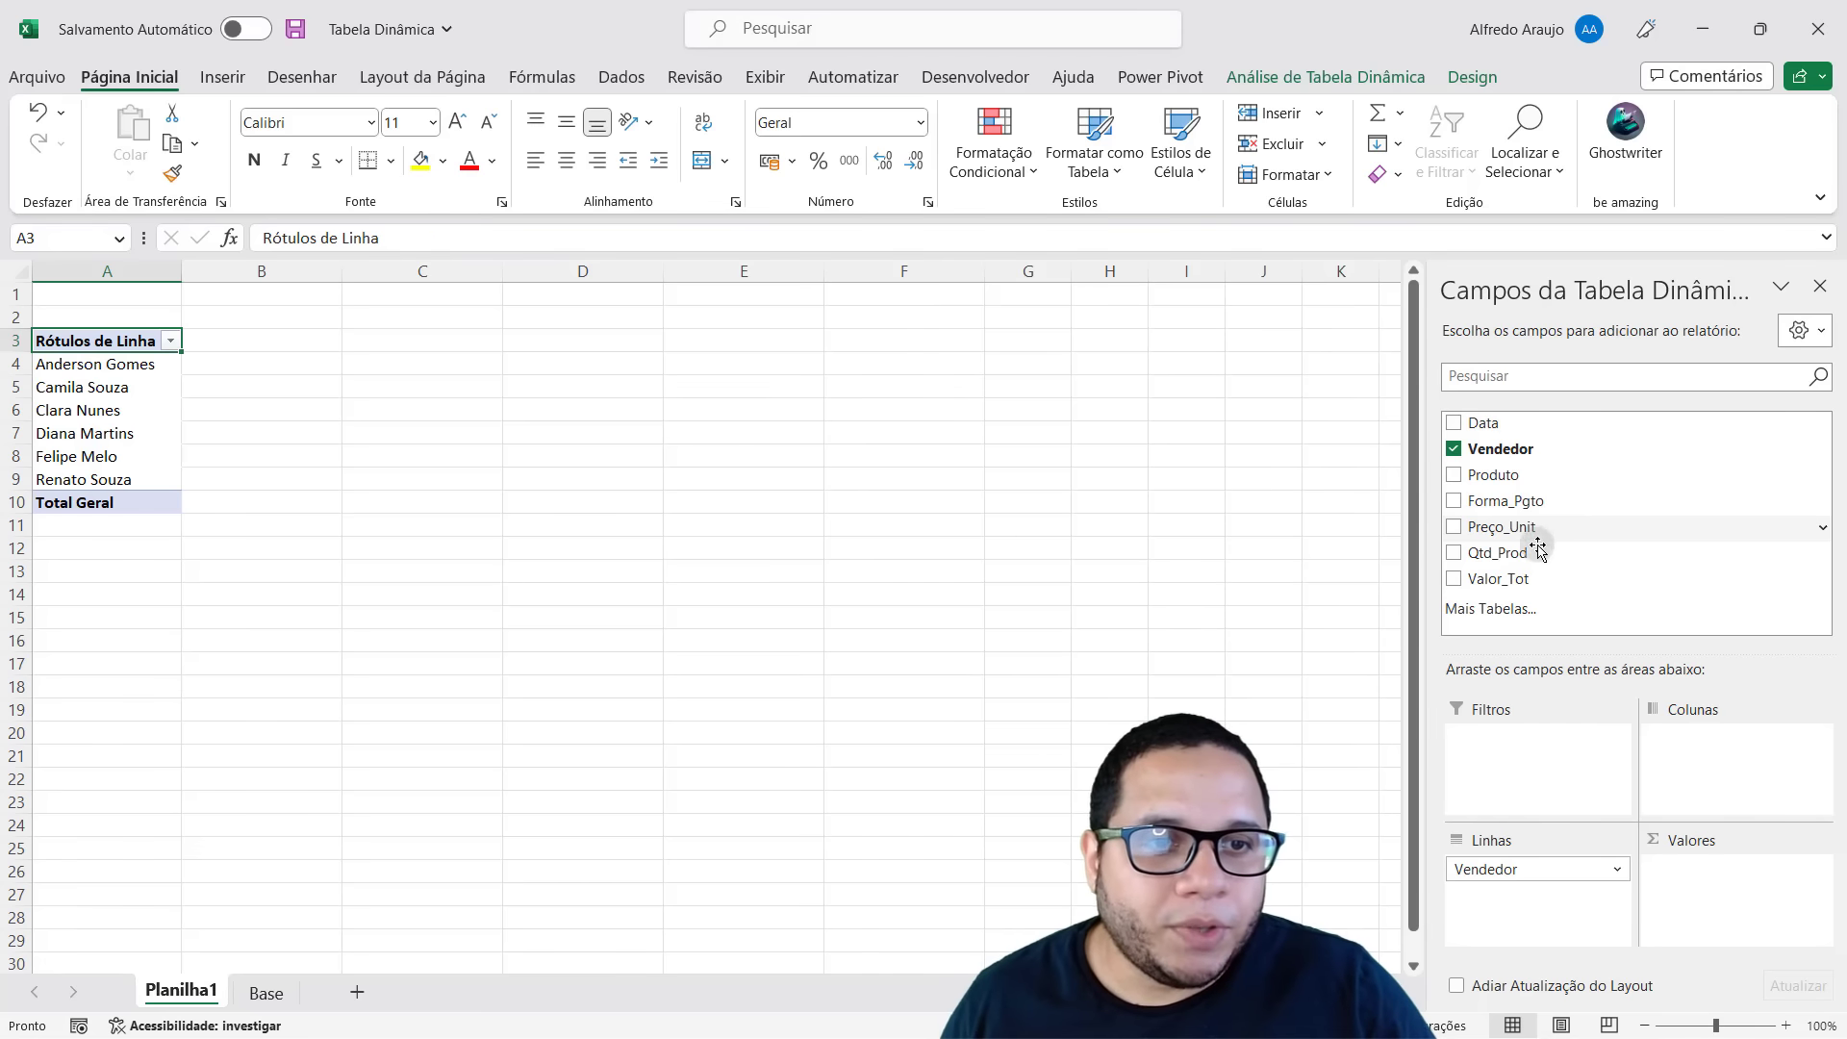
{"action": "left_click", "coordinate": [1482, 580]}
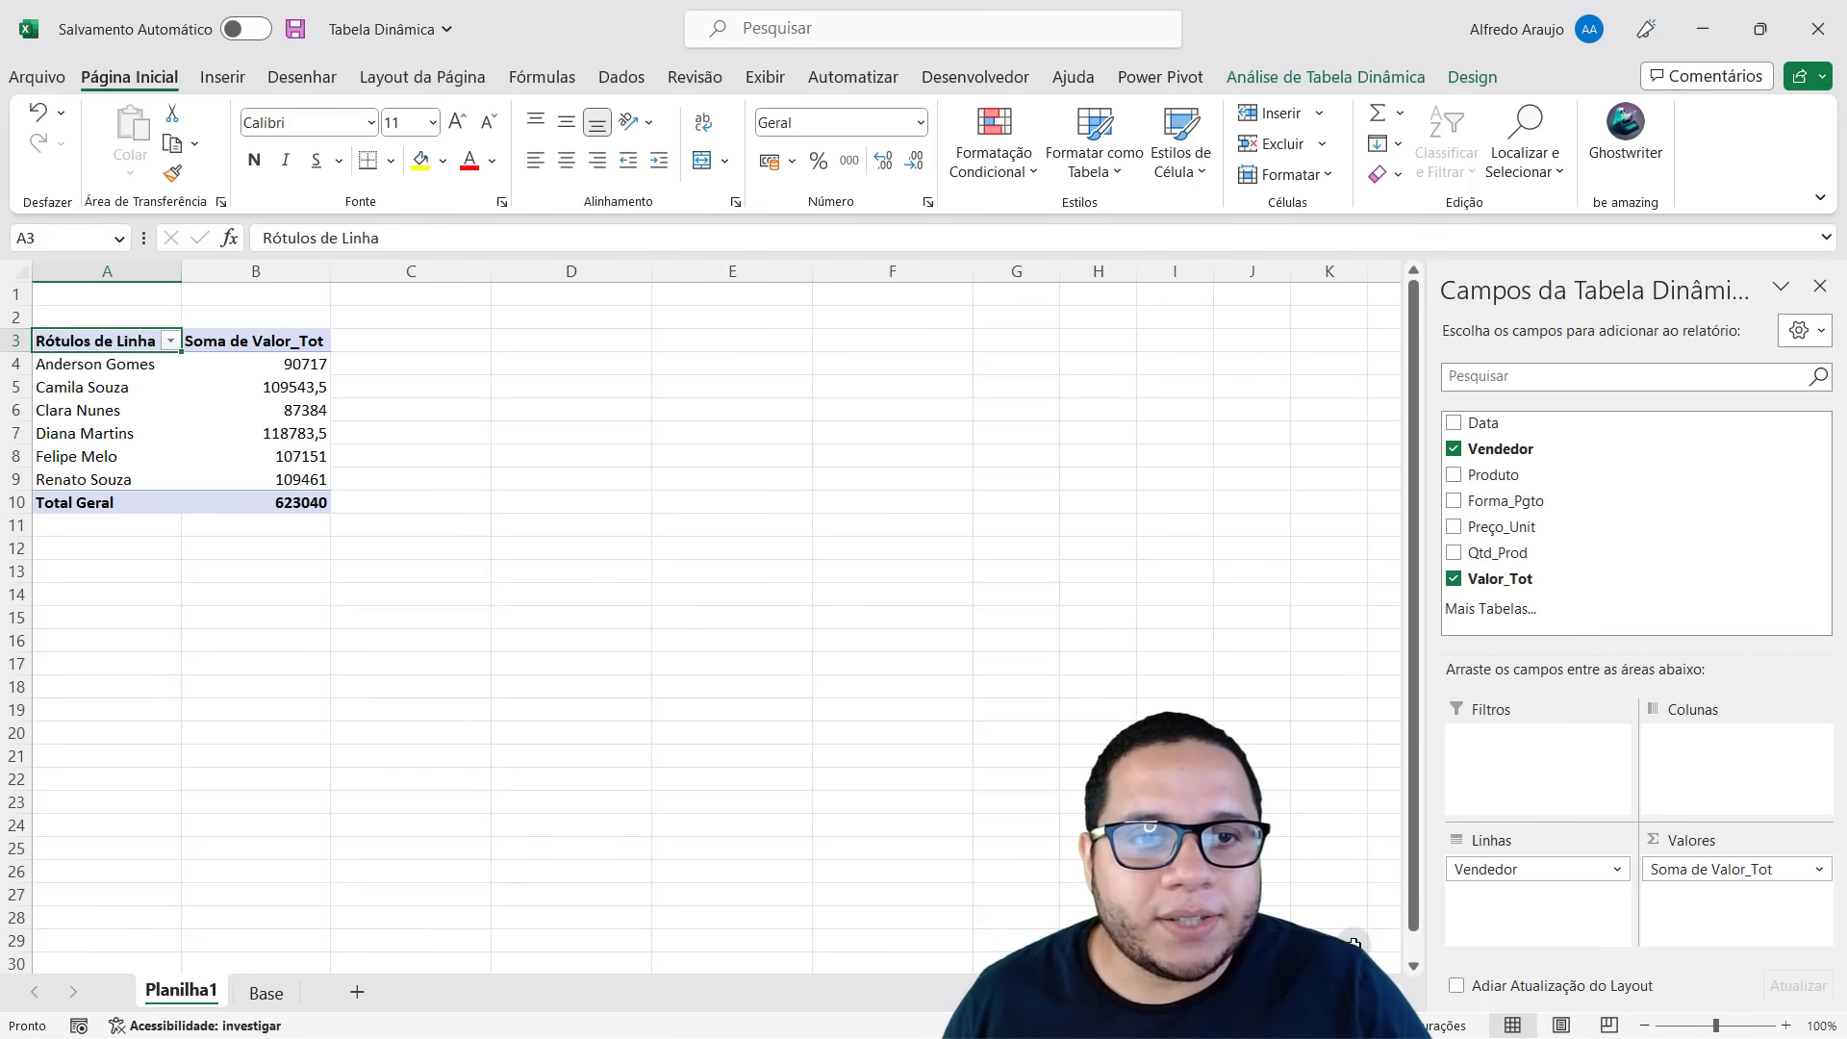
{"action": "key", "text": "Right"}
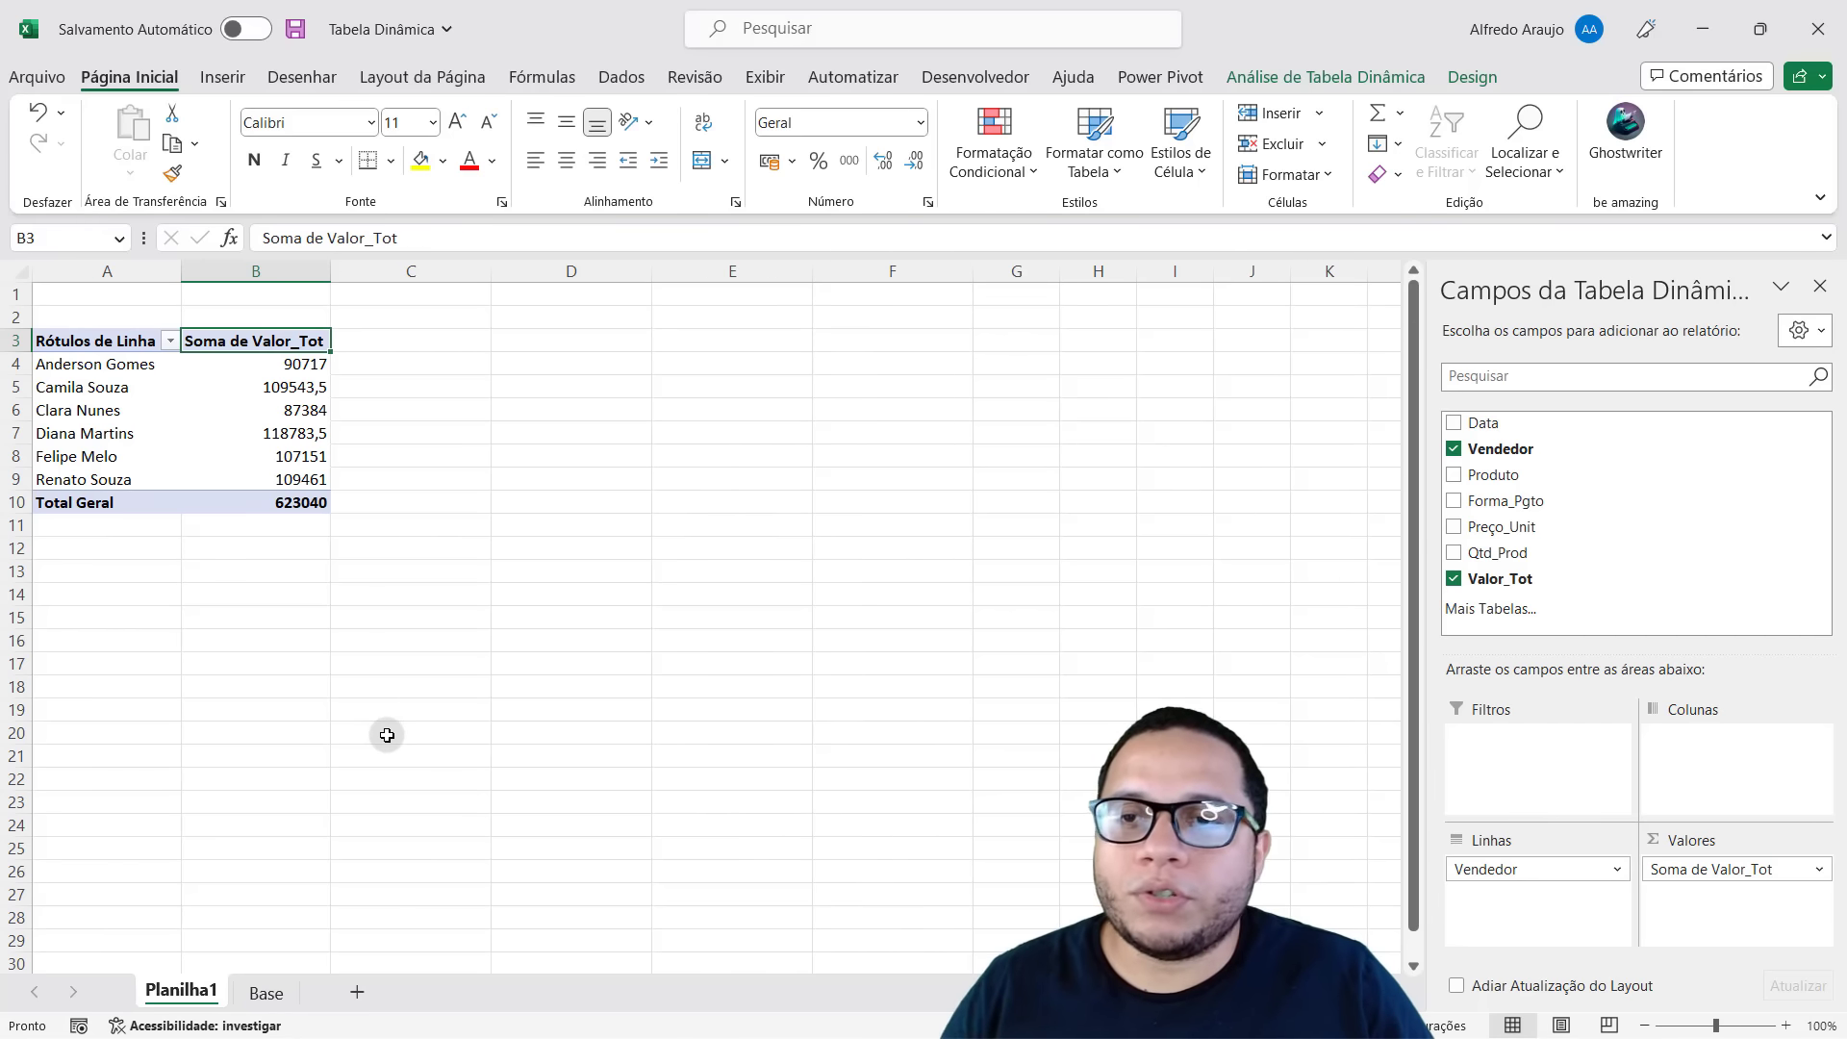
{"action": "left_click", "coordinate": [128, 365]}
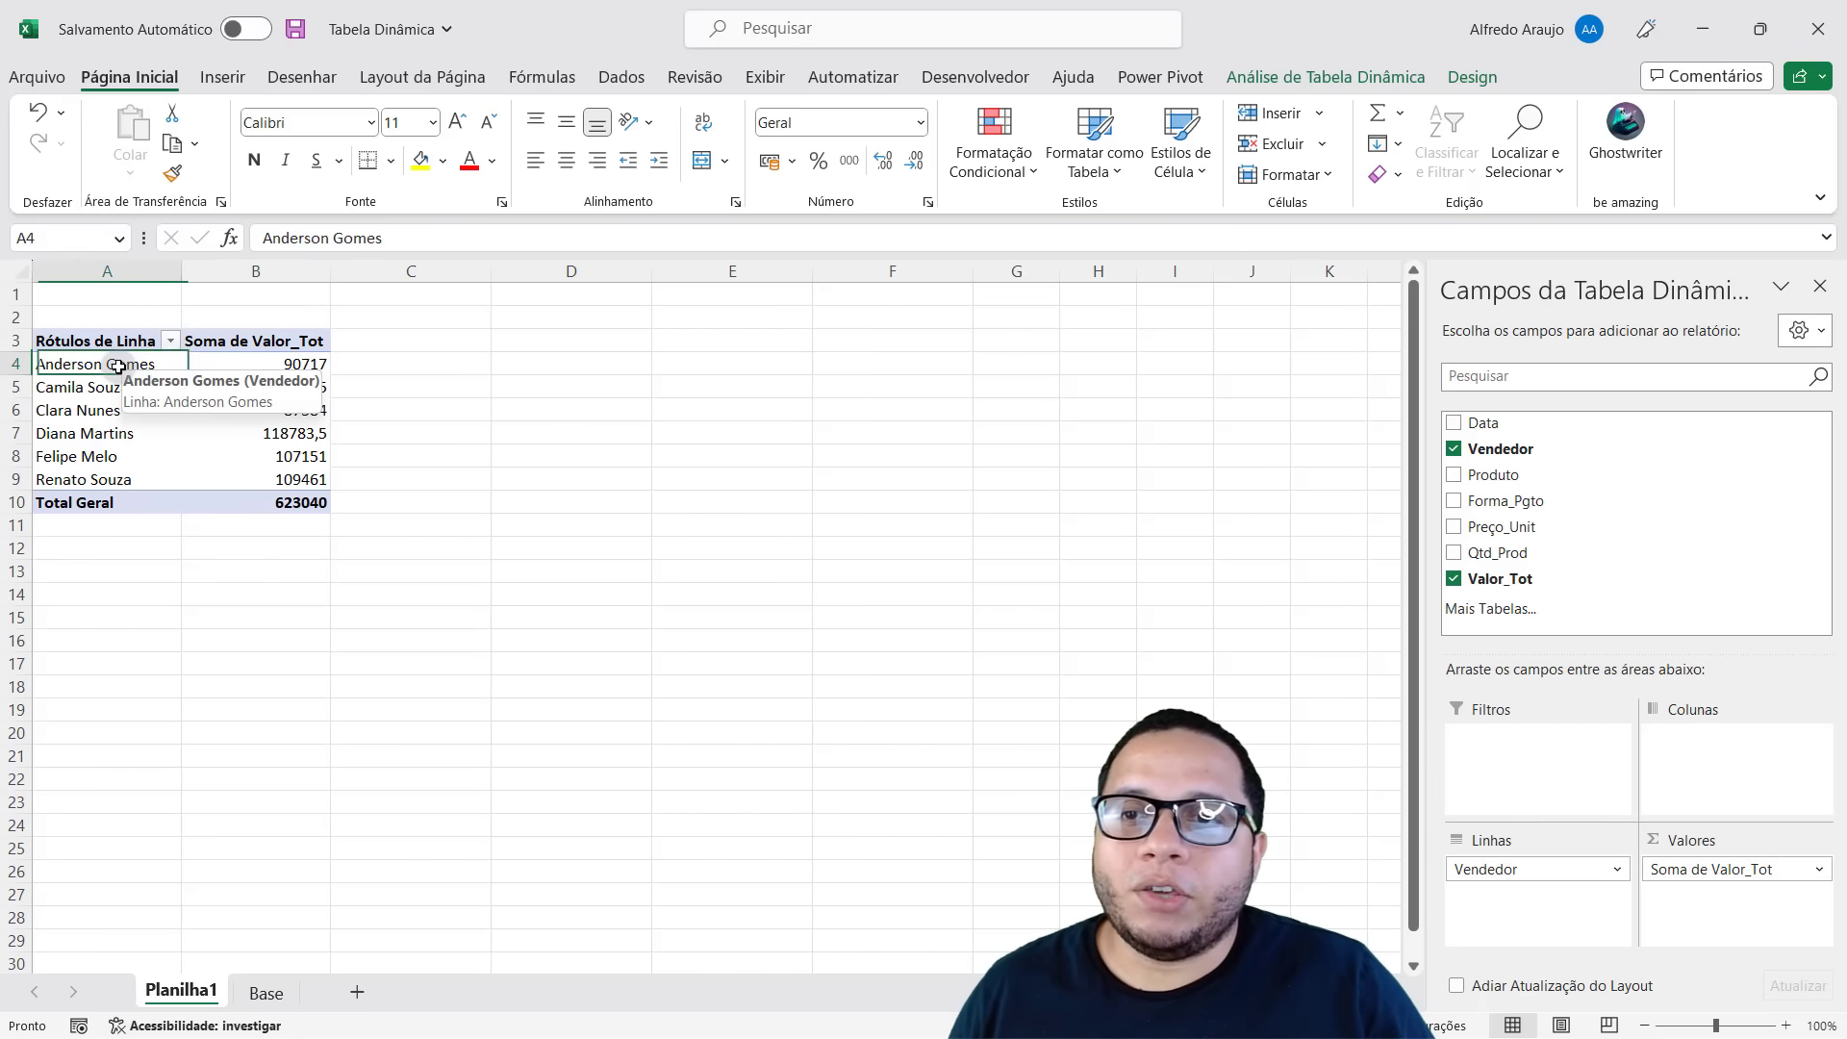
{"action": "left_click", "coordinate": [287, 366]}
{"action": "left_click", "coordinate": [123, 388]}
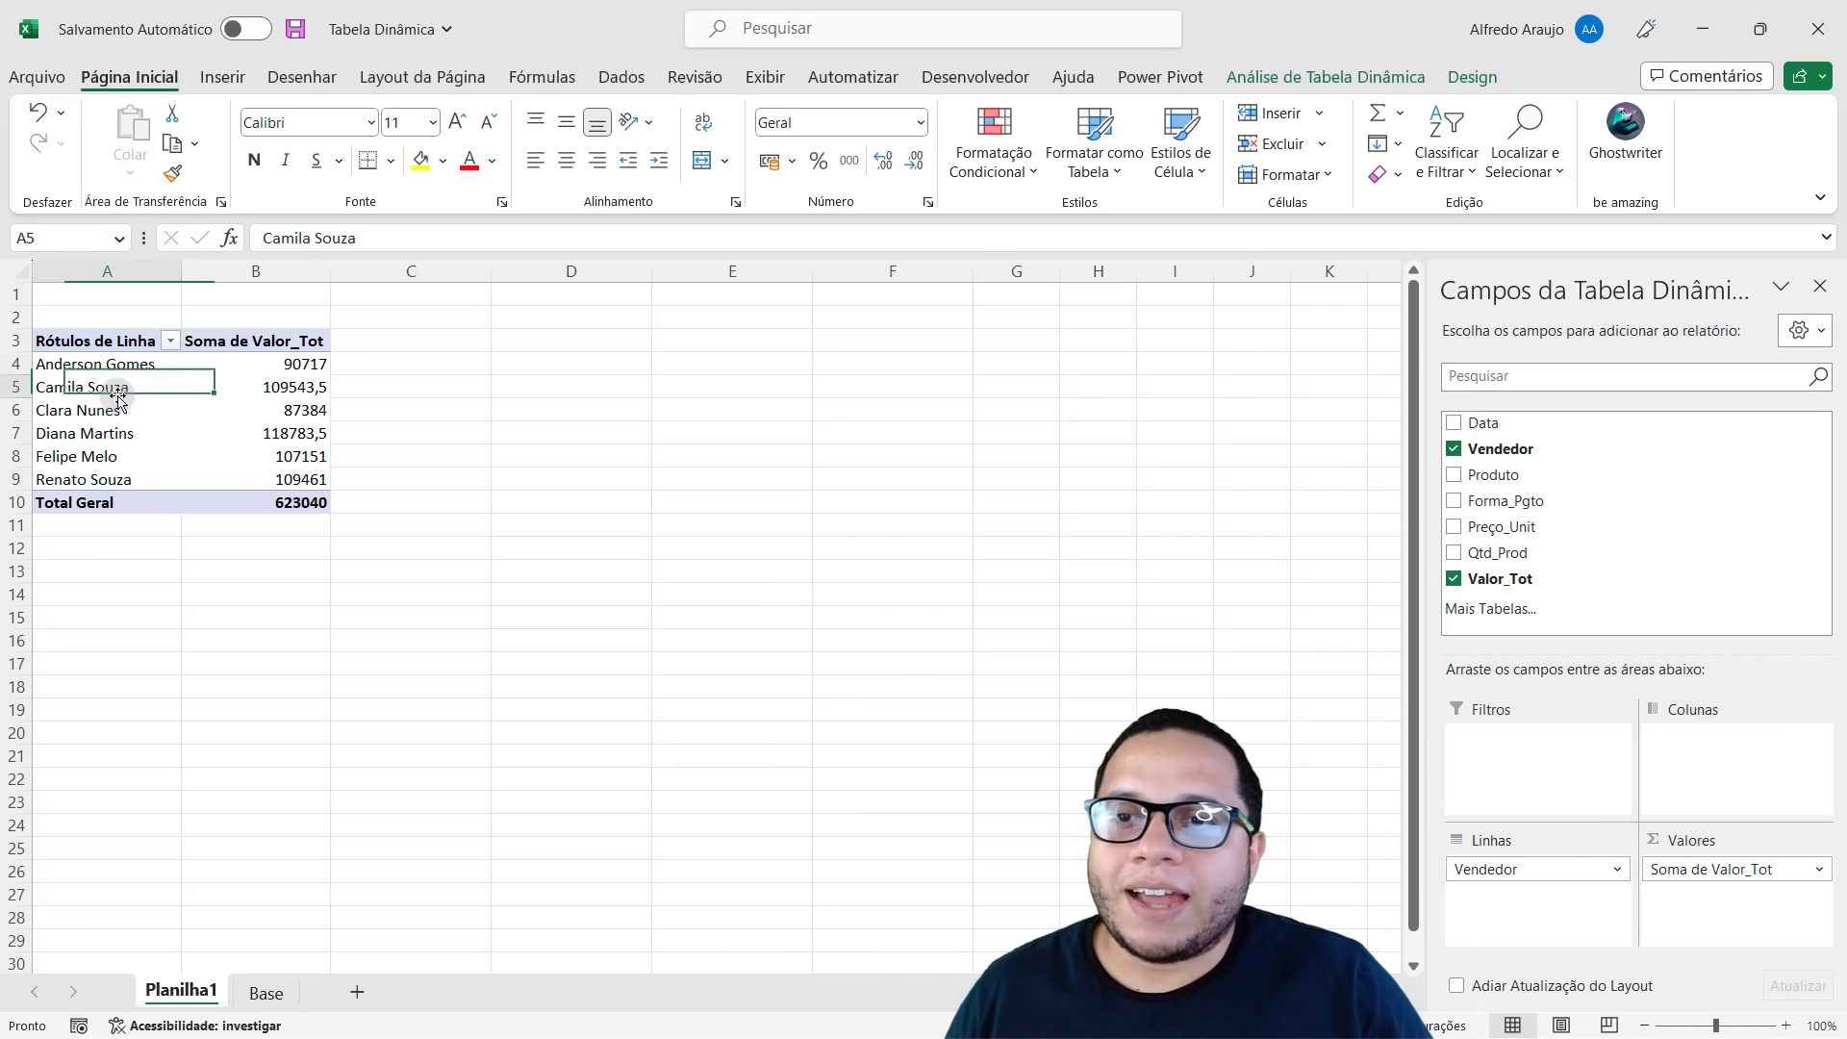
{"action": "left_click", "coordinate": [290, 387]}
{"action": "left_click", "coordinate": [123, 411]}
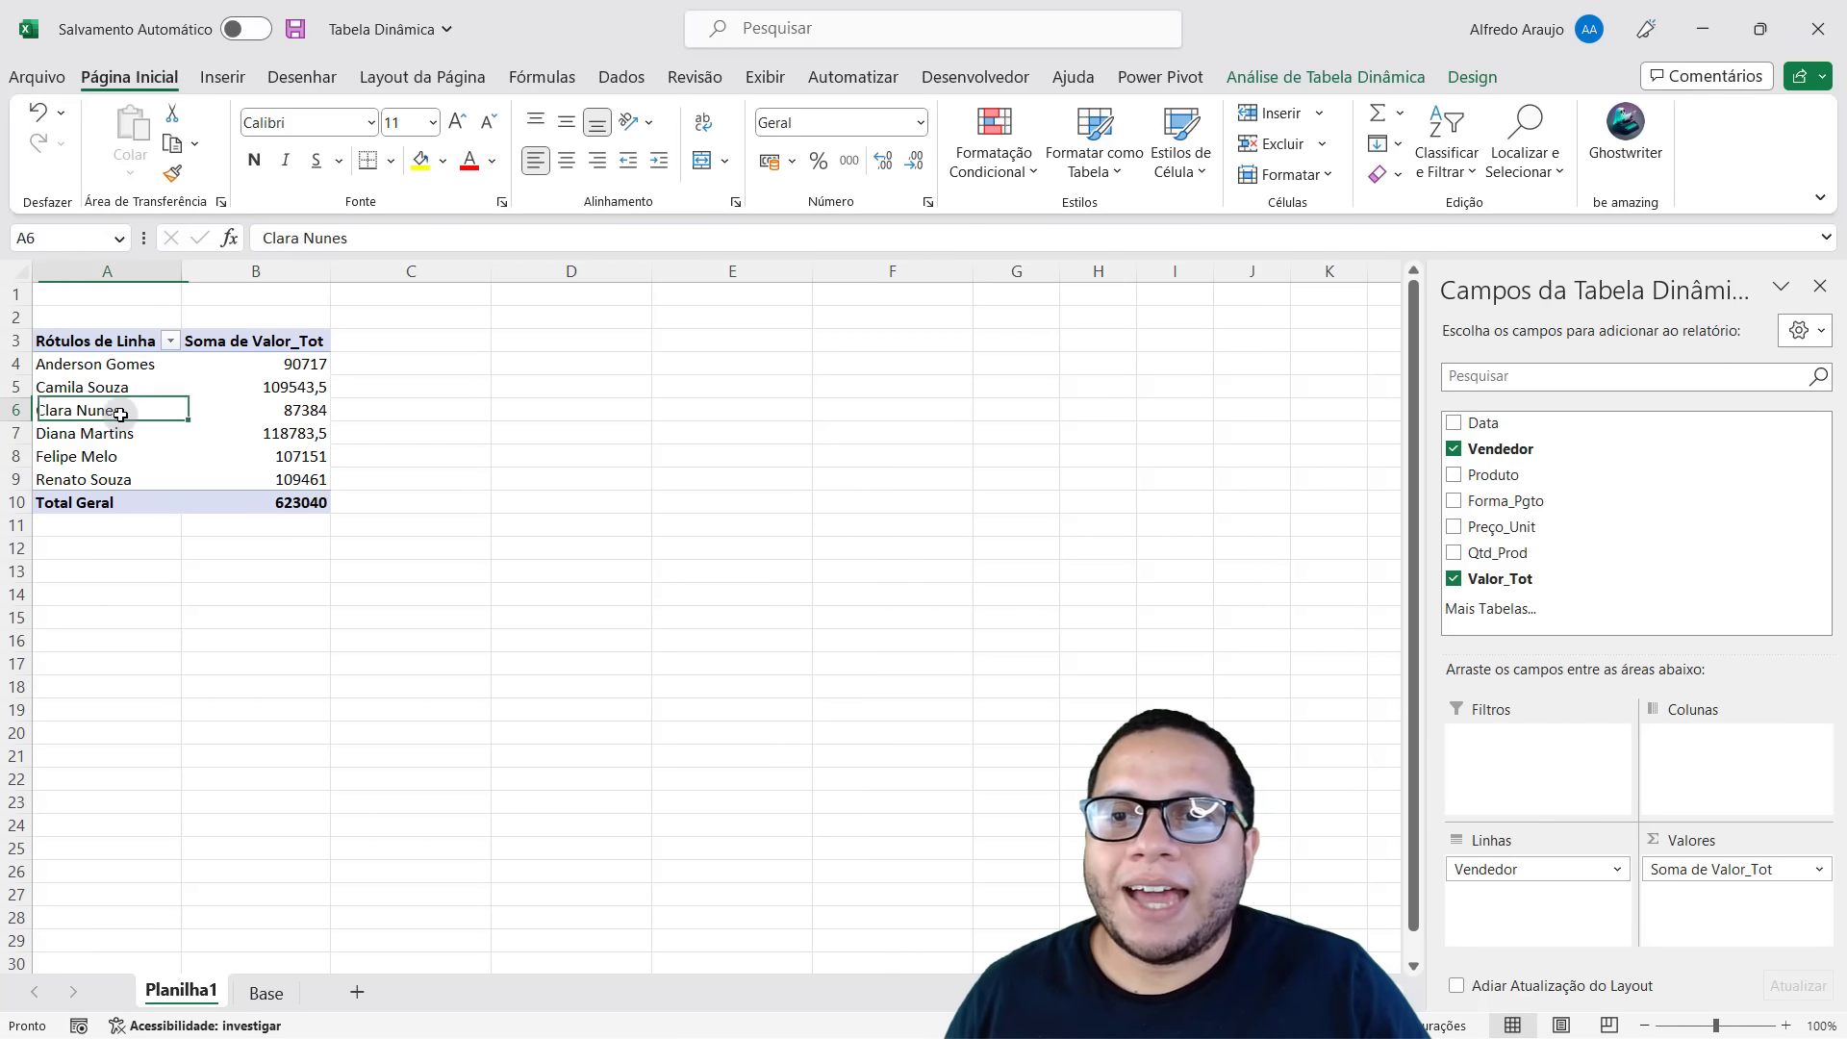
{"action": "left_click", "coordinate": [275, 410]}
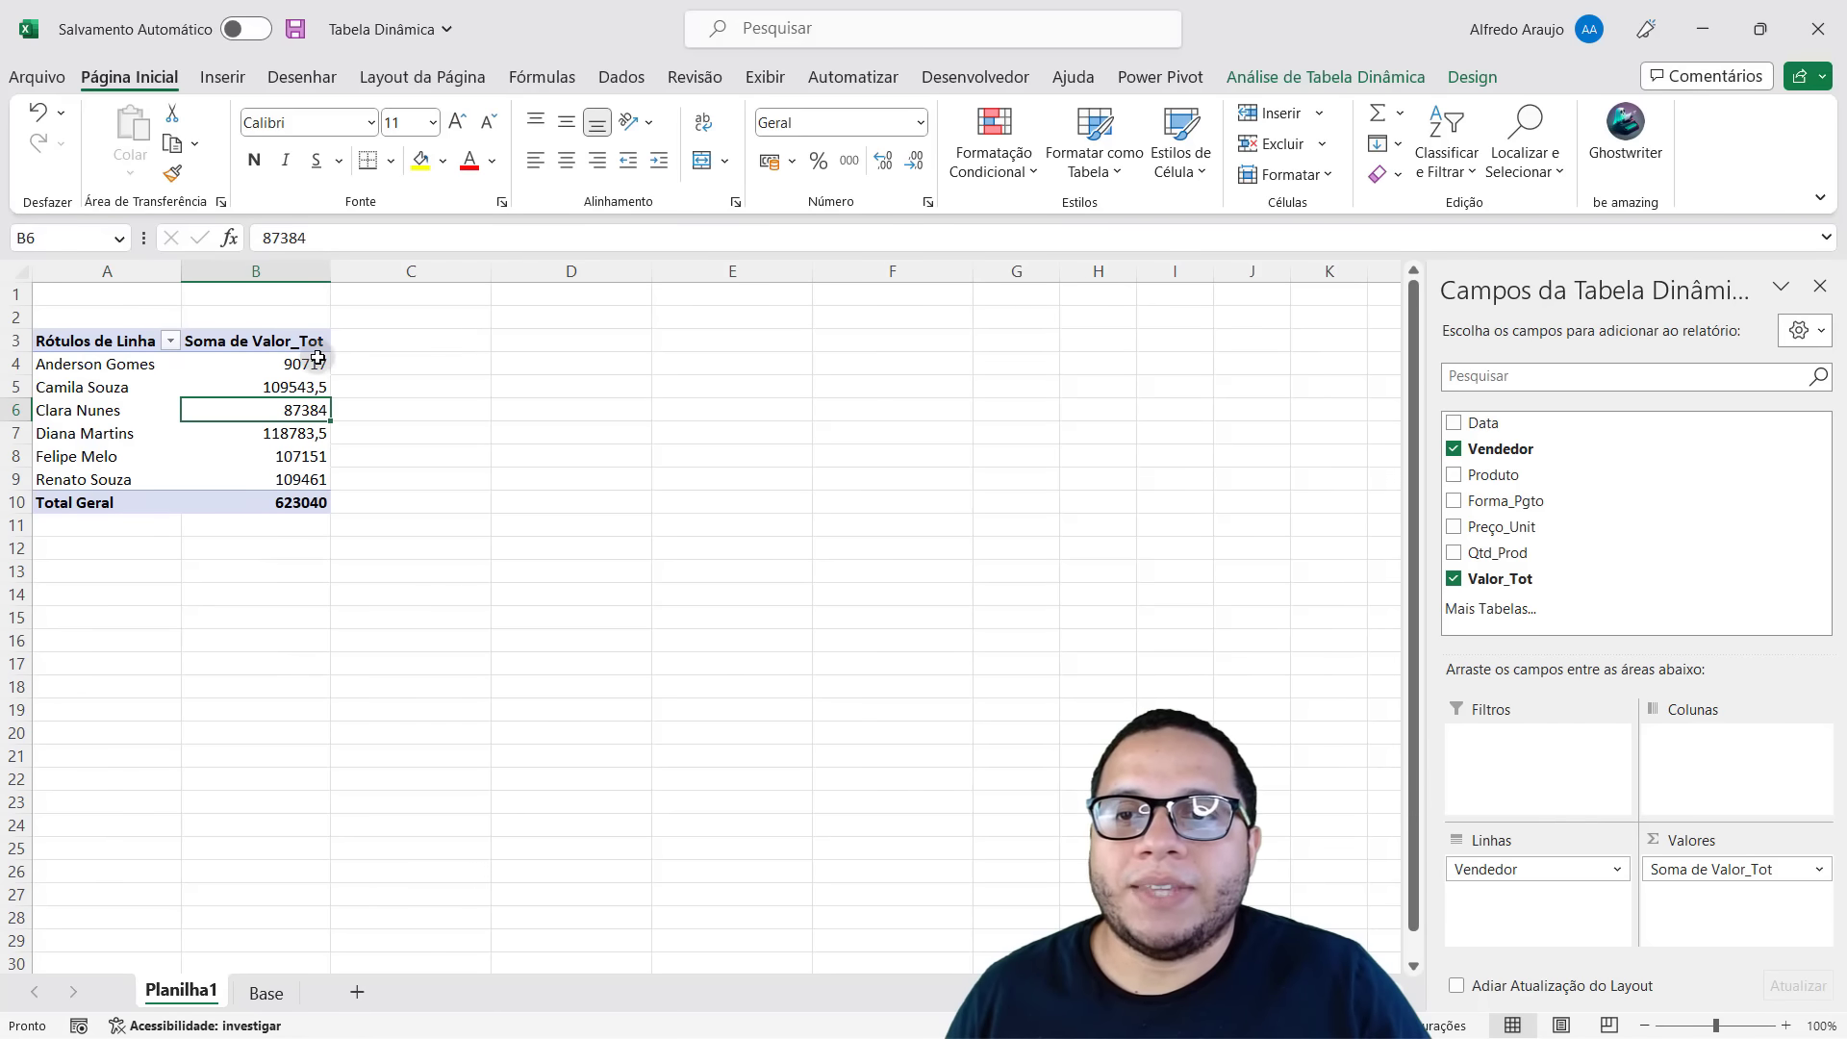
{"action": "left_click", "coordinate": [293, 435]}
{"action": "left_click", "coordinate": [134, 433]}
{"action": "left_click", "coordinate": [197, 636]}
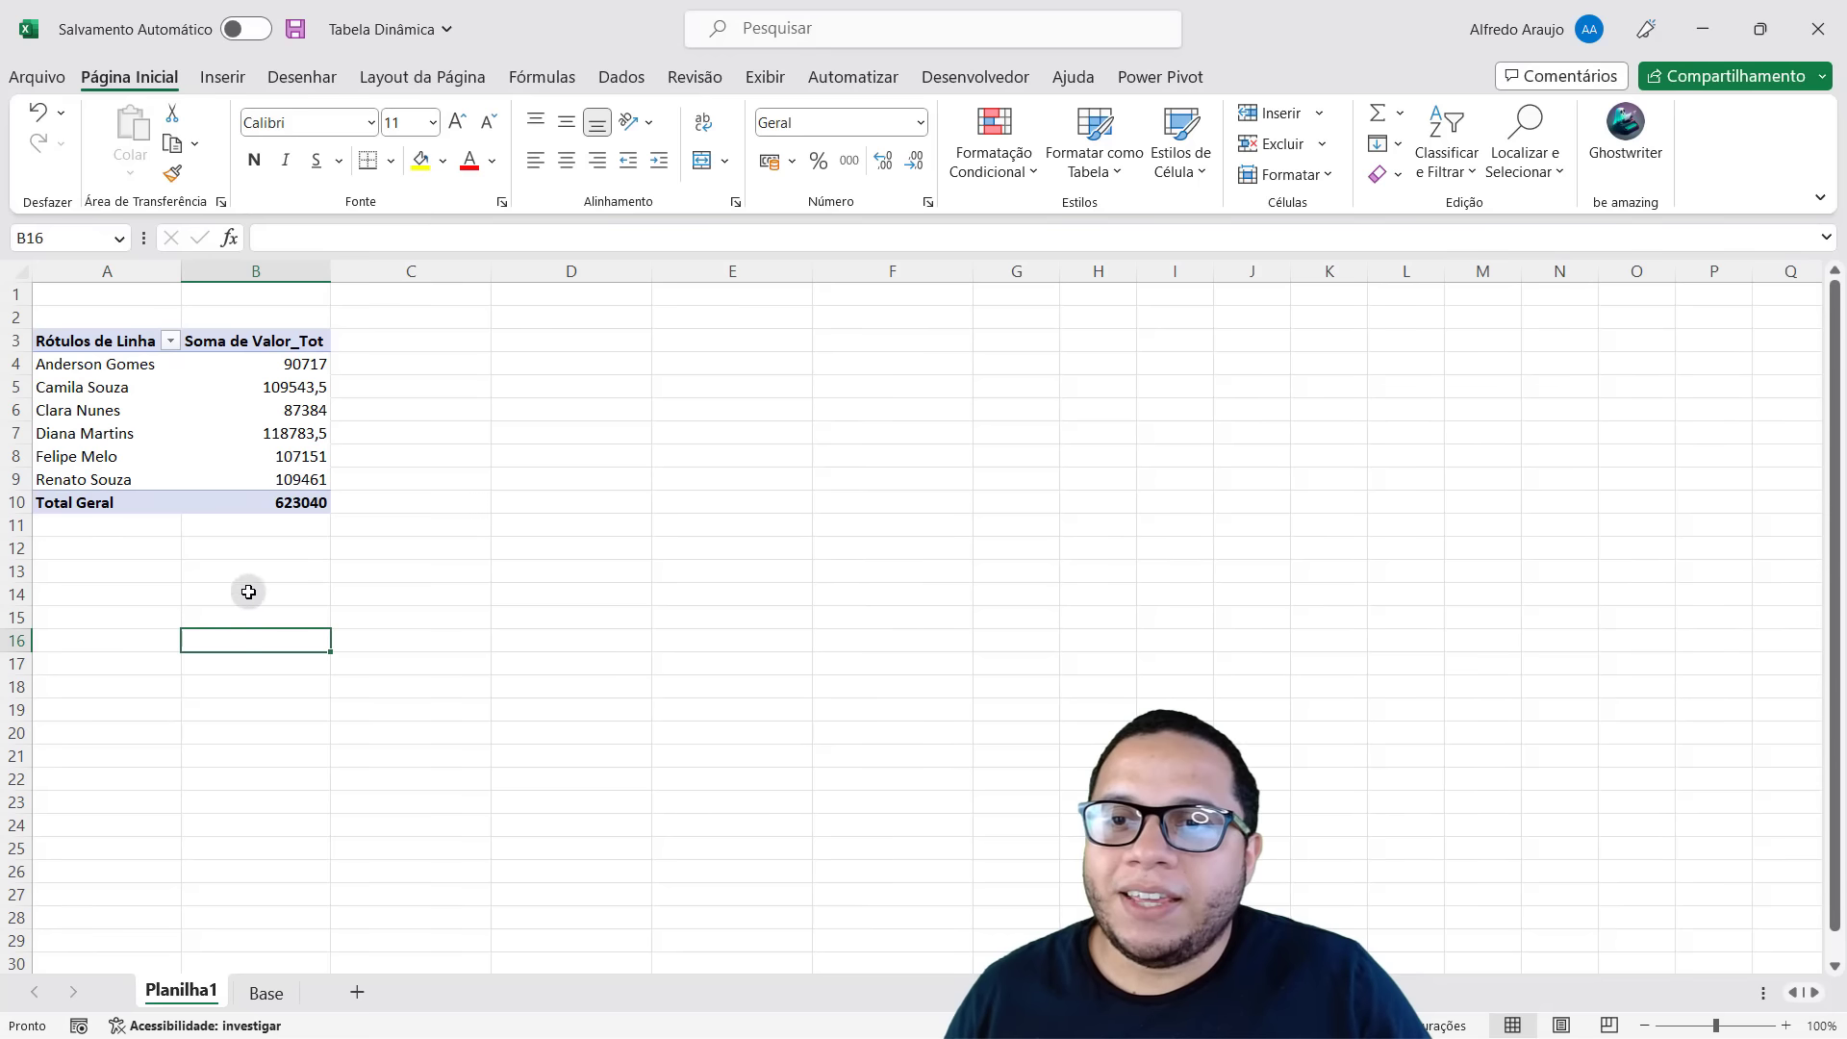
{"action": "left_click_drag", "start_coordinate": [288, 456], "coordinate": [132, 468]}
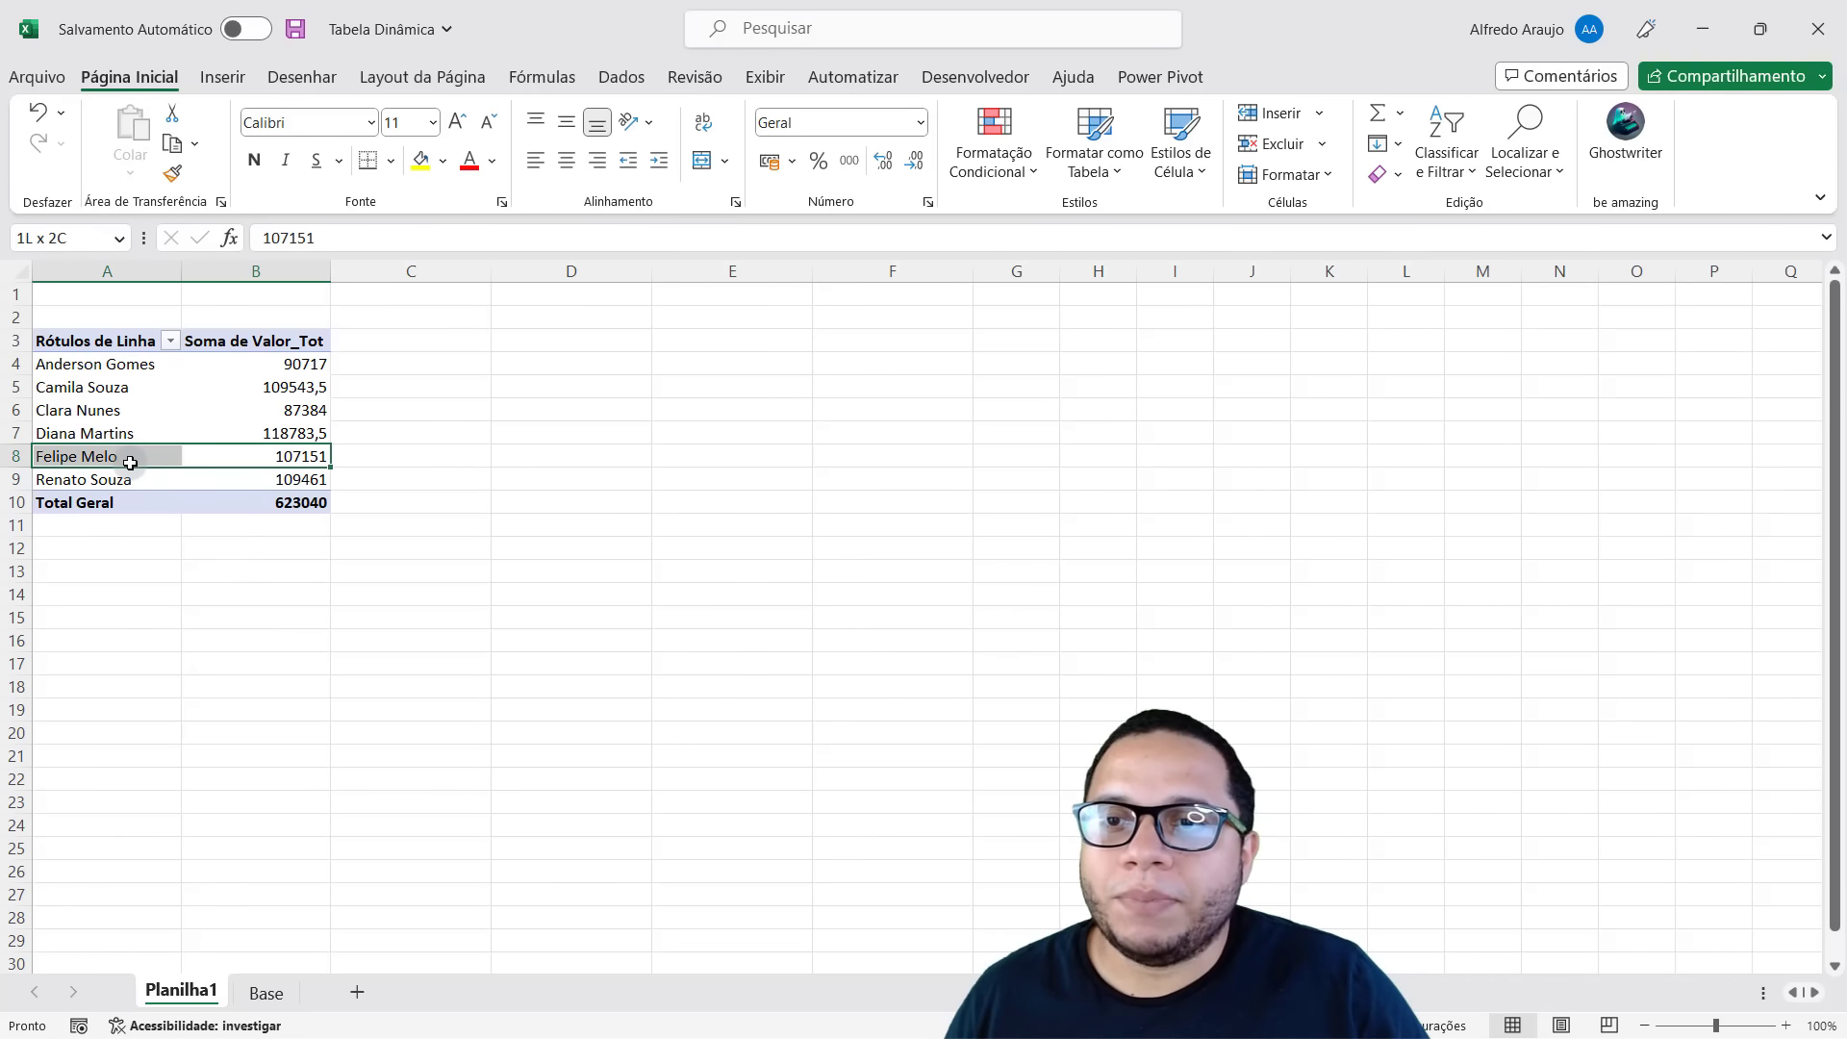
{"action": "left_click", "coordinate": [133, 459]}
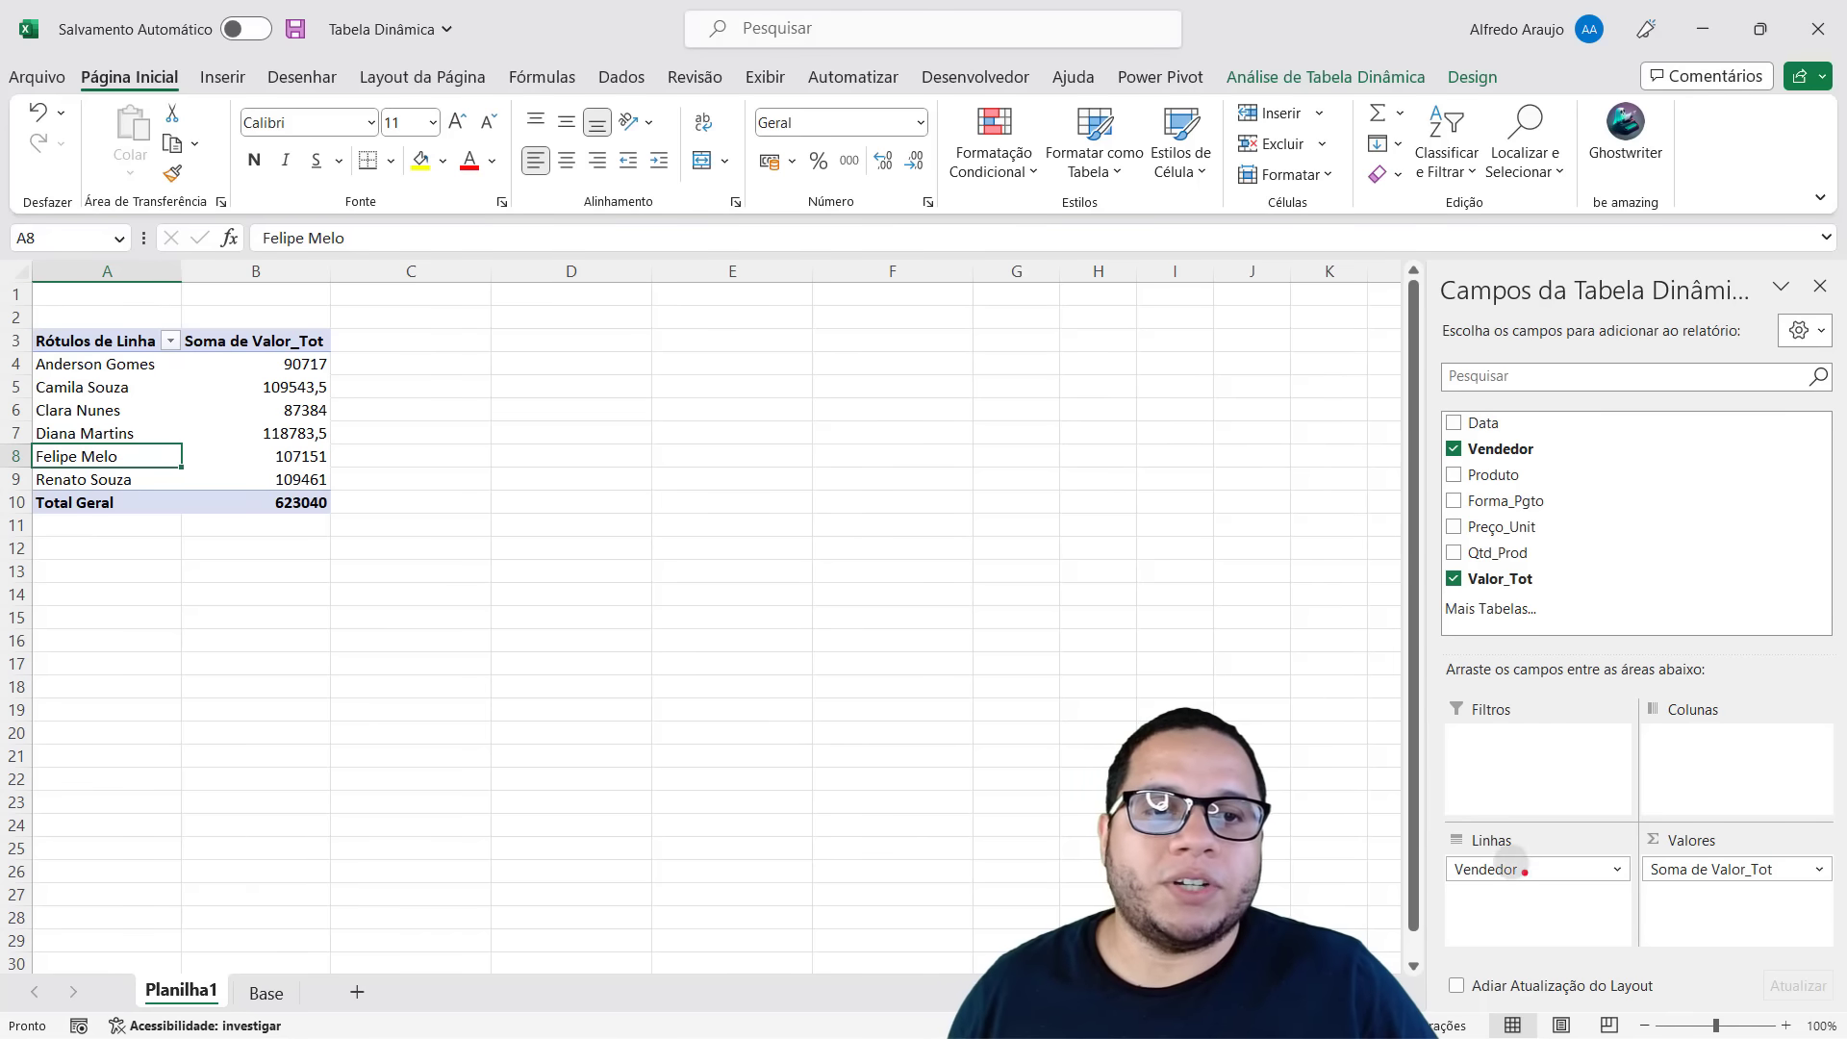
Add Produto to the Filtros area and open its product list from the (Tudo) dropdown.
{"action": "left_click_drag", "start_coordinate": [1411, 825], "coordinate": [1632, 940]}
{"action": "left_click_drag", "start_coordinate": [1638, 685], "coordinate": [1820, 823]}
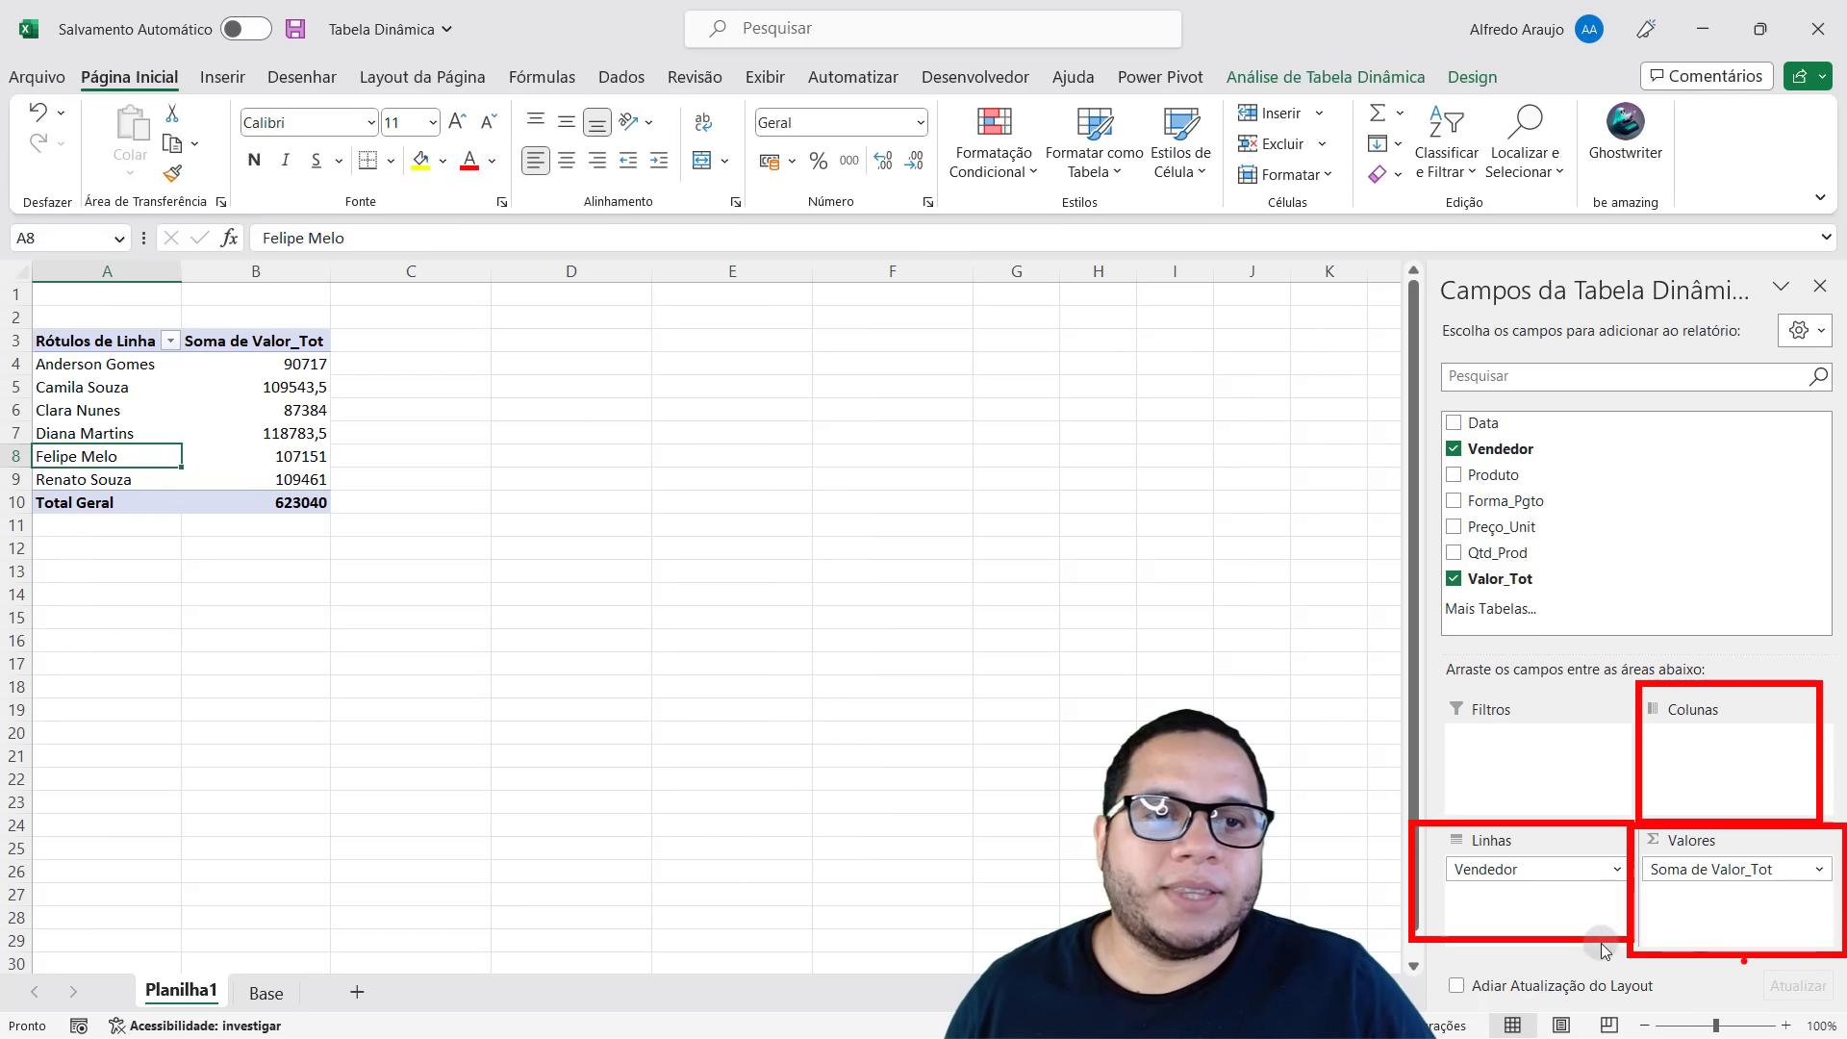
{"action": "key", "text": "Escape"}
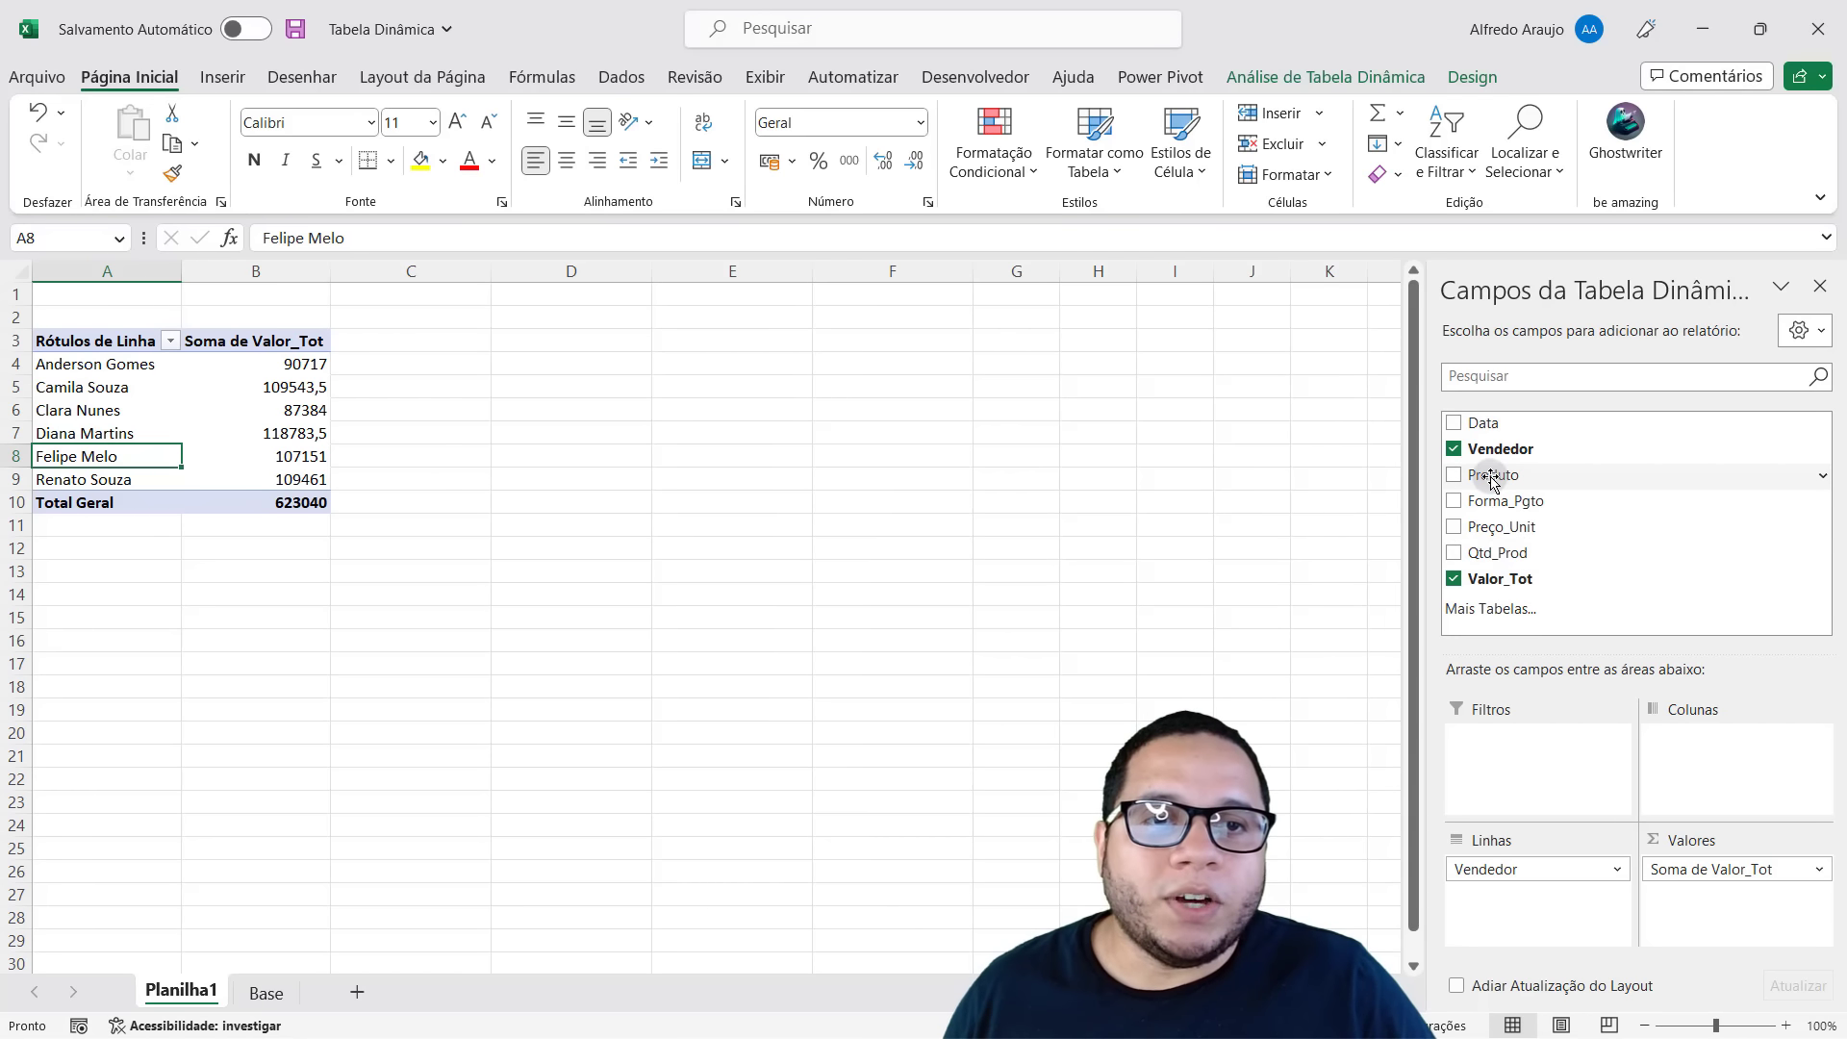
{"action": "left_click_drag", "start_coordinate": [1487, 476], "coordinate": [1502, 783]}
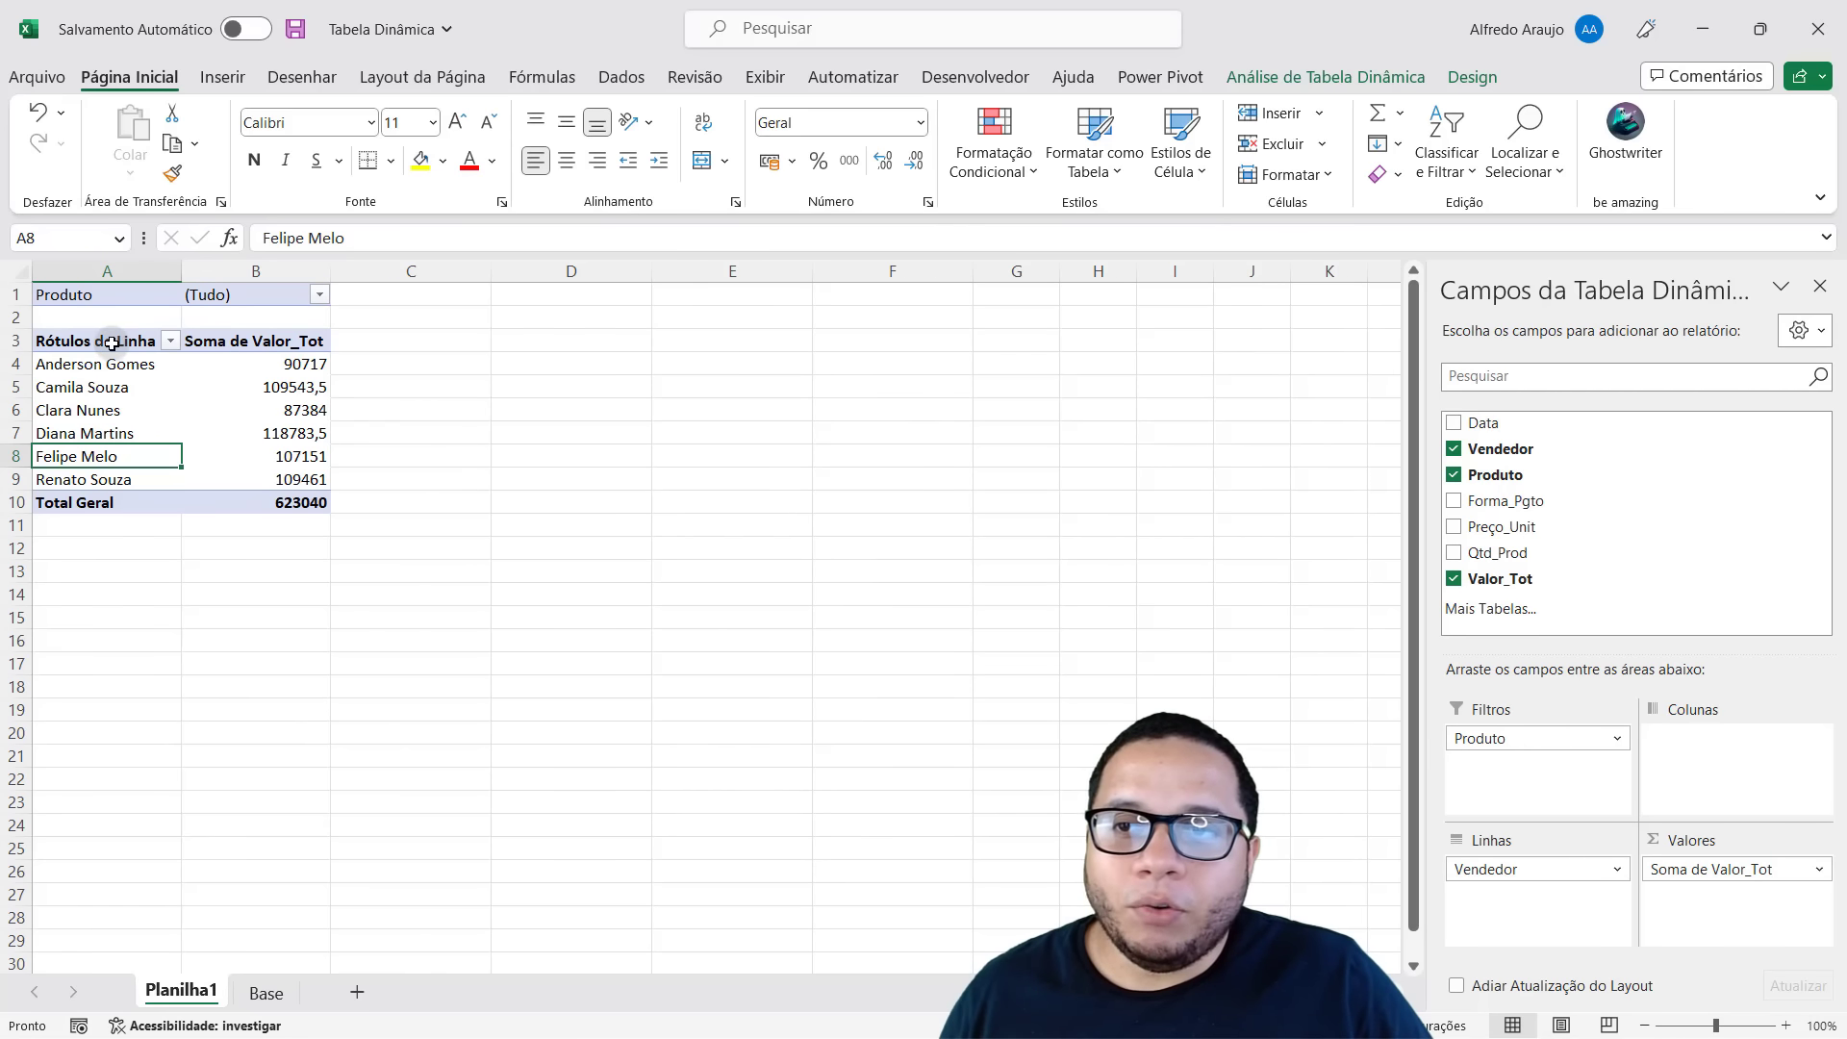
{"action": "left_click_drag", "start_coordinate": [111, 343], "coordinate": [289, 502]}
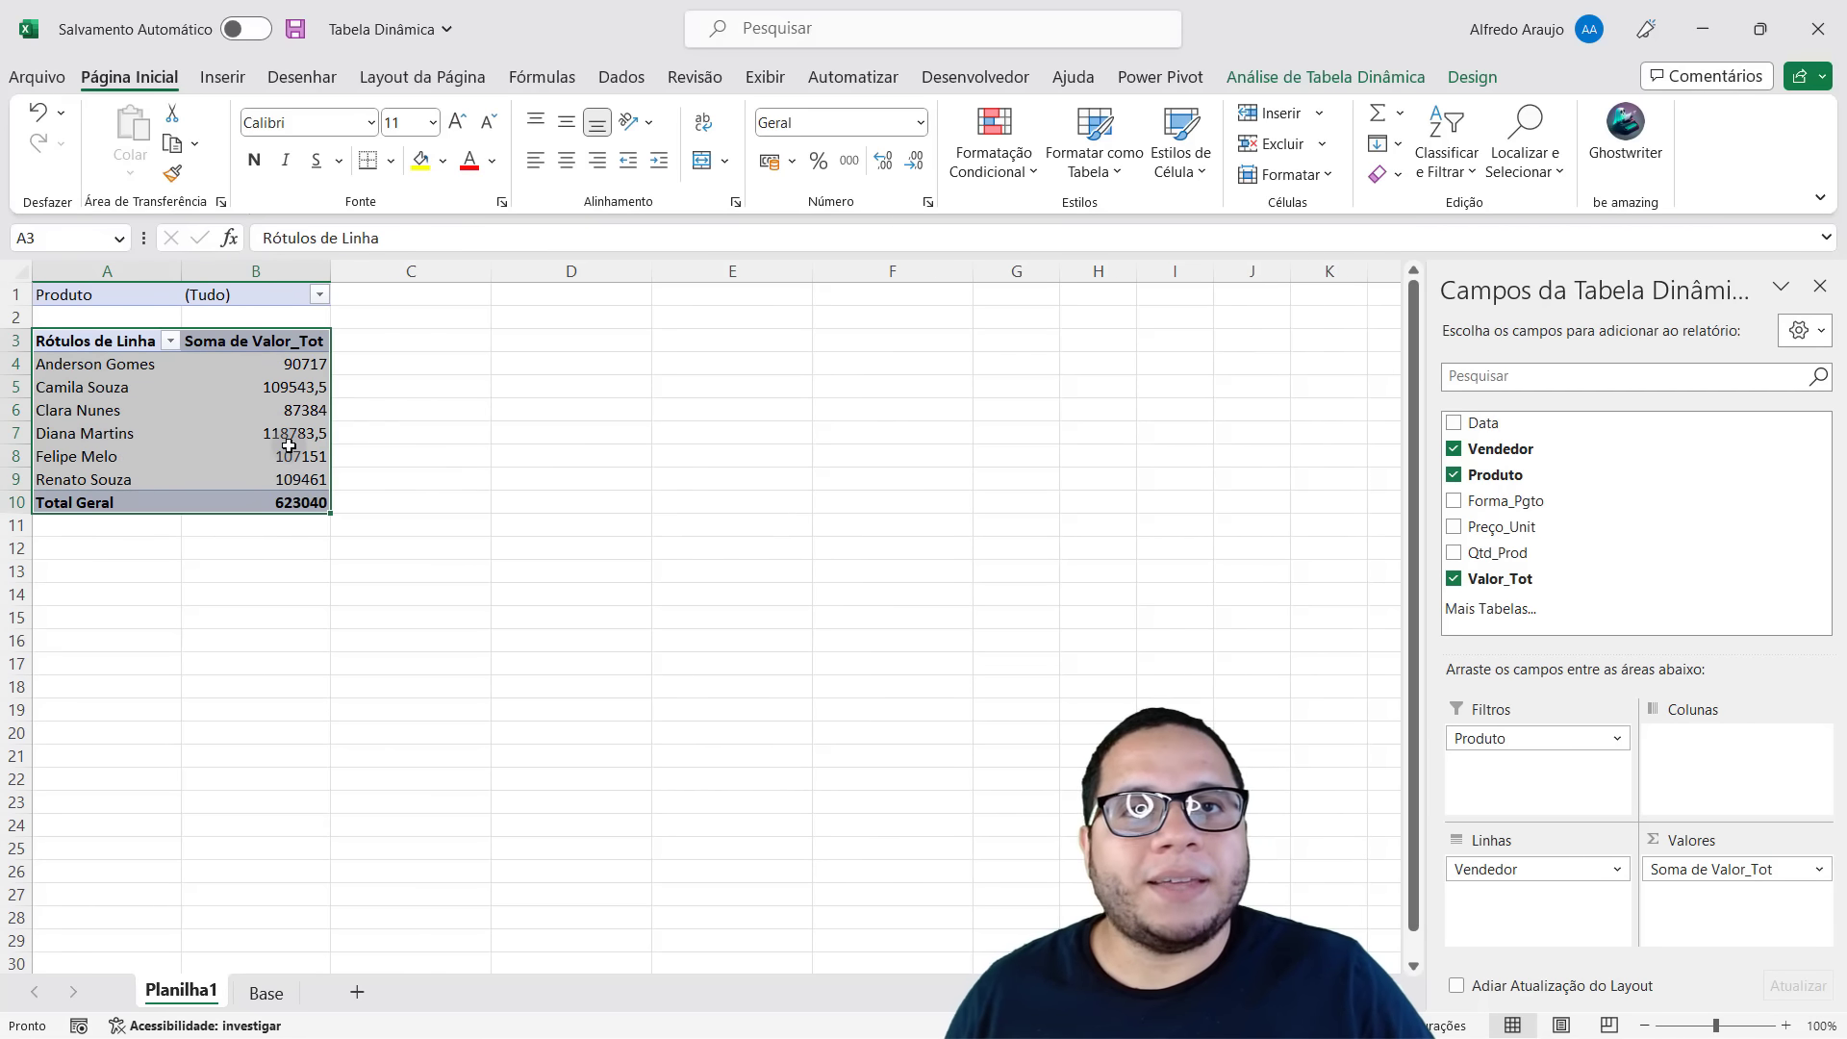
{"action": "left_click", "coordinate": [267, 384]}
{"action": "left_click", "coordinate": [318, 294]}
Filter the pivot to show only Produto A.
{"action": "left_click", "coordinate": [74, 348]}
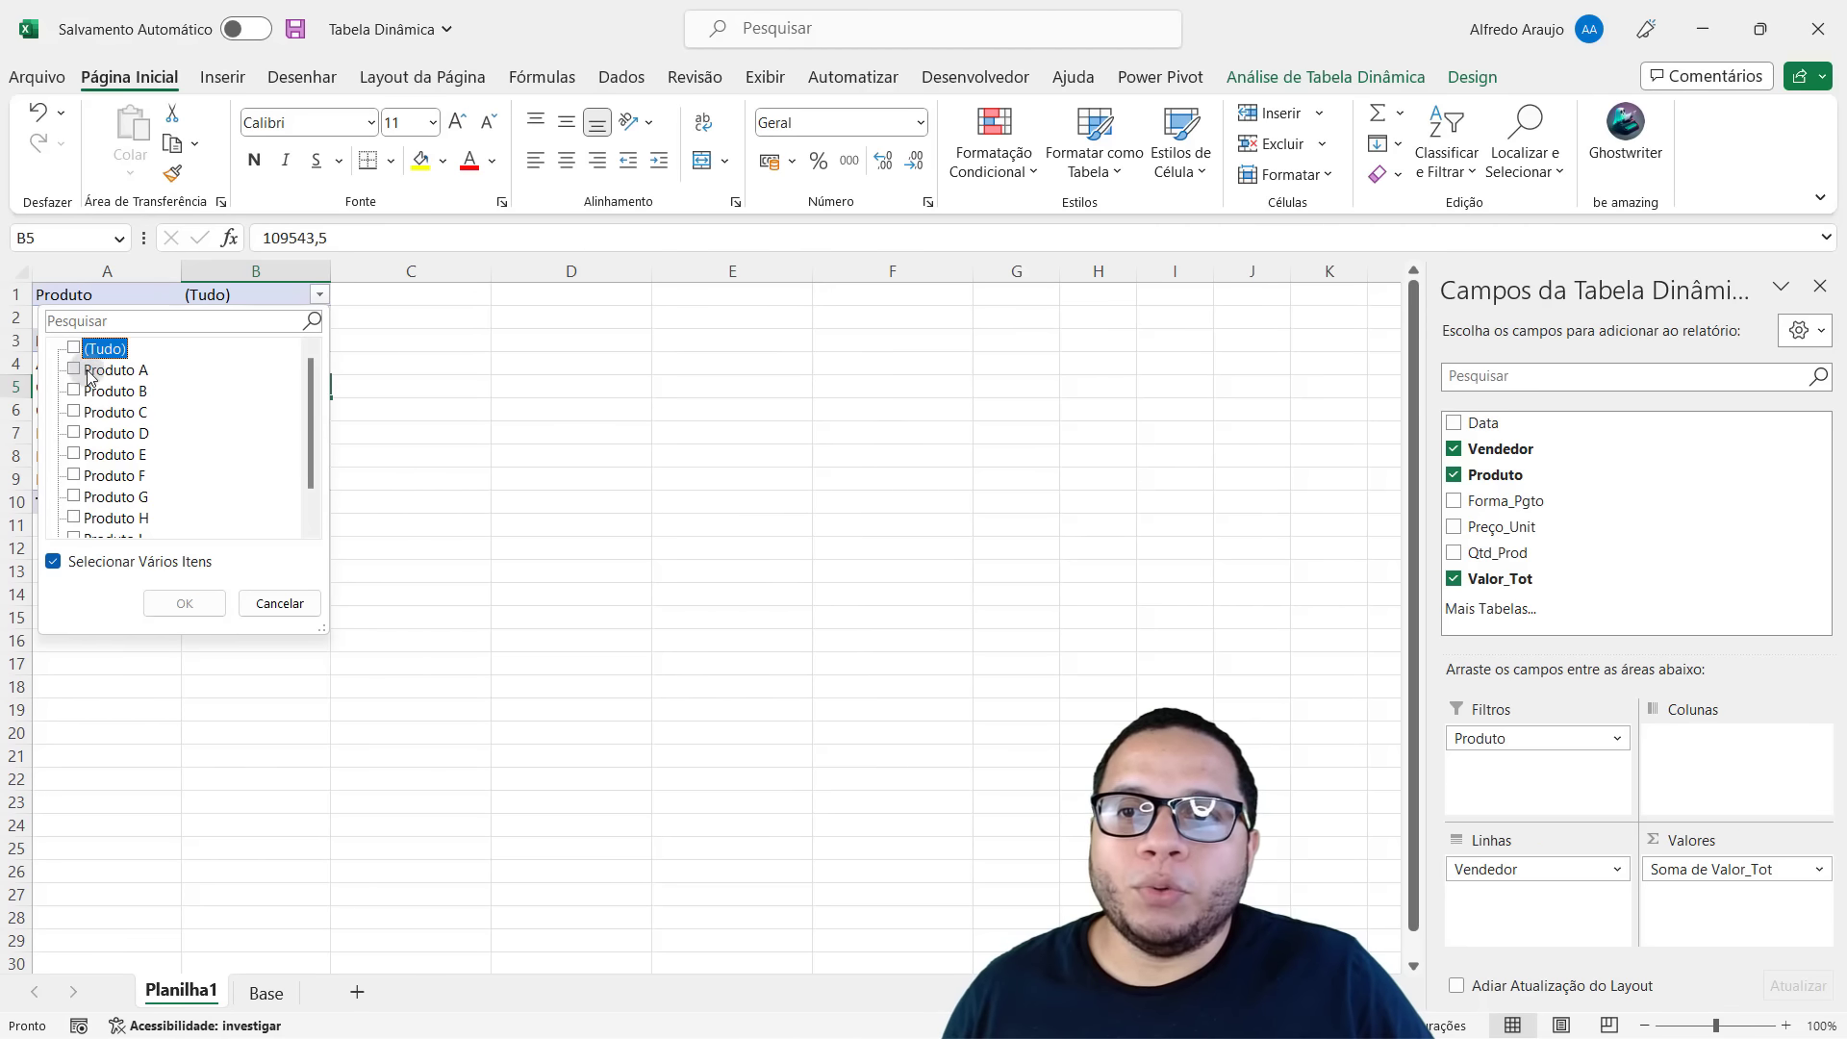
{"action": "left_click", "coordinate": [75, 370]}
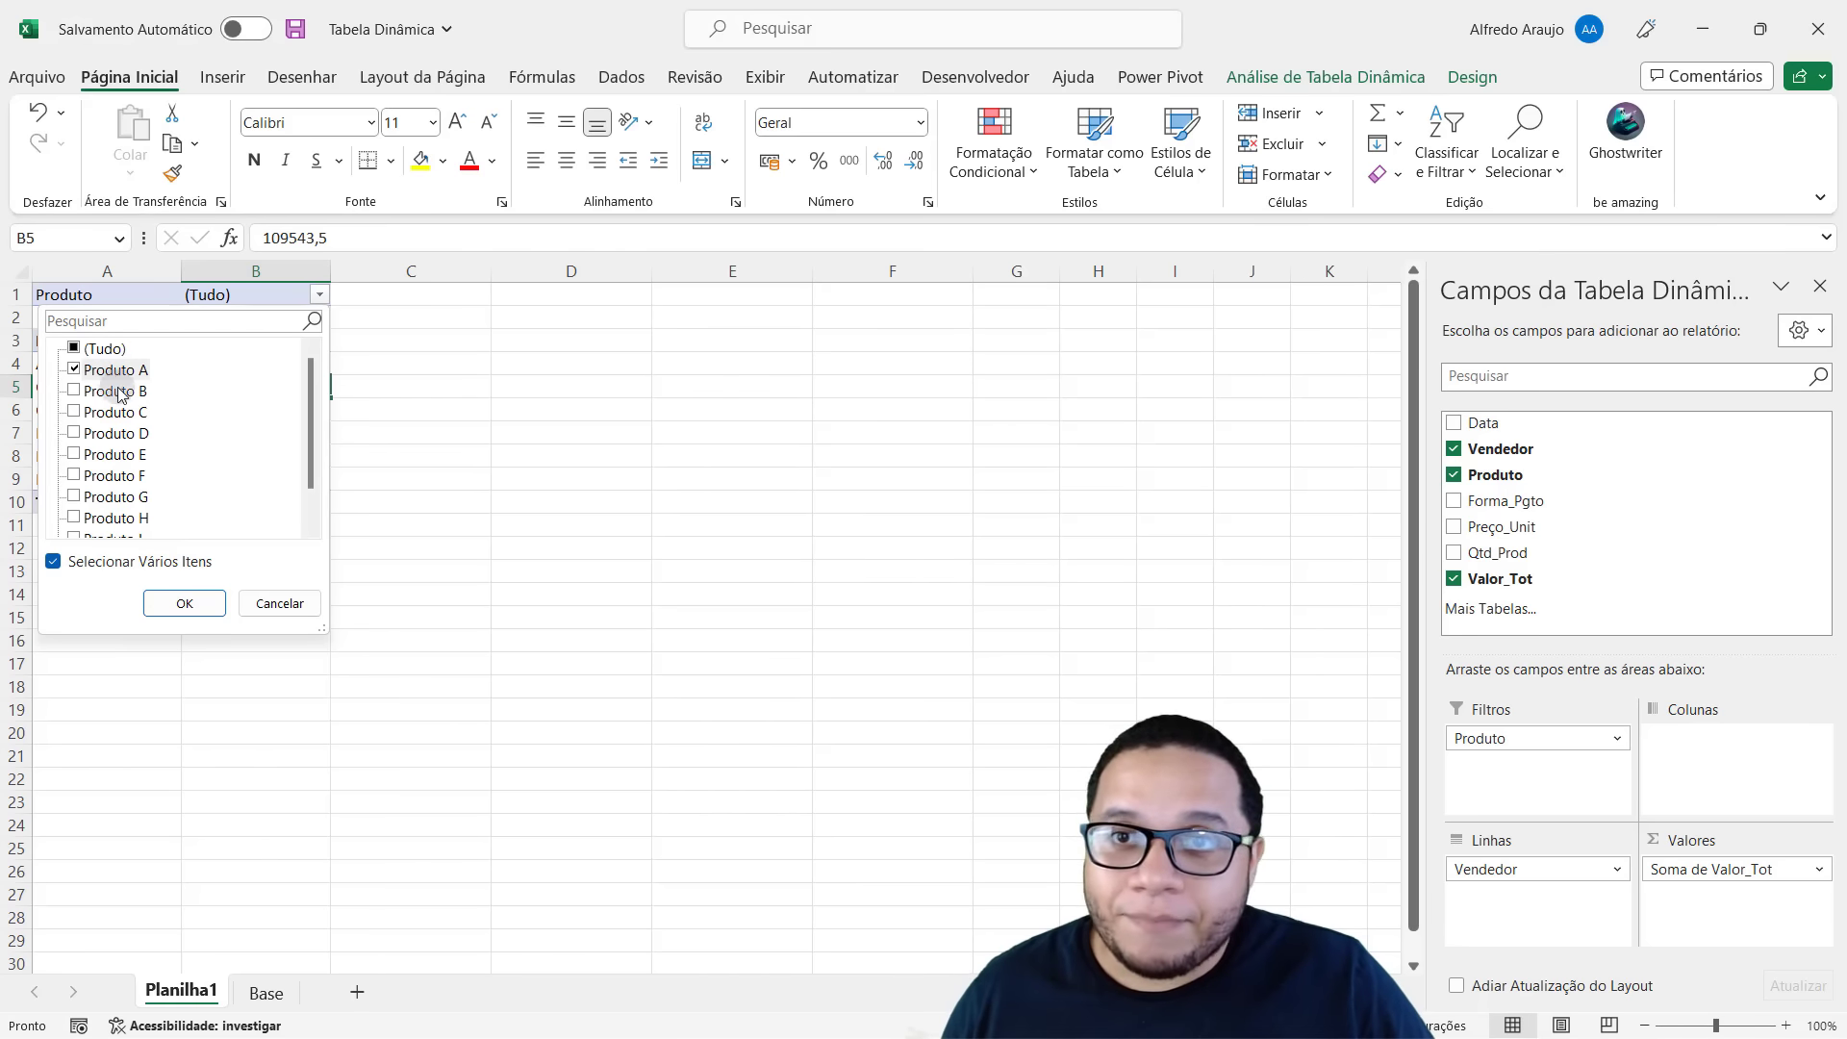
{"action": "left_click", "coordinate": [186, 603]}
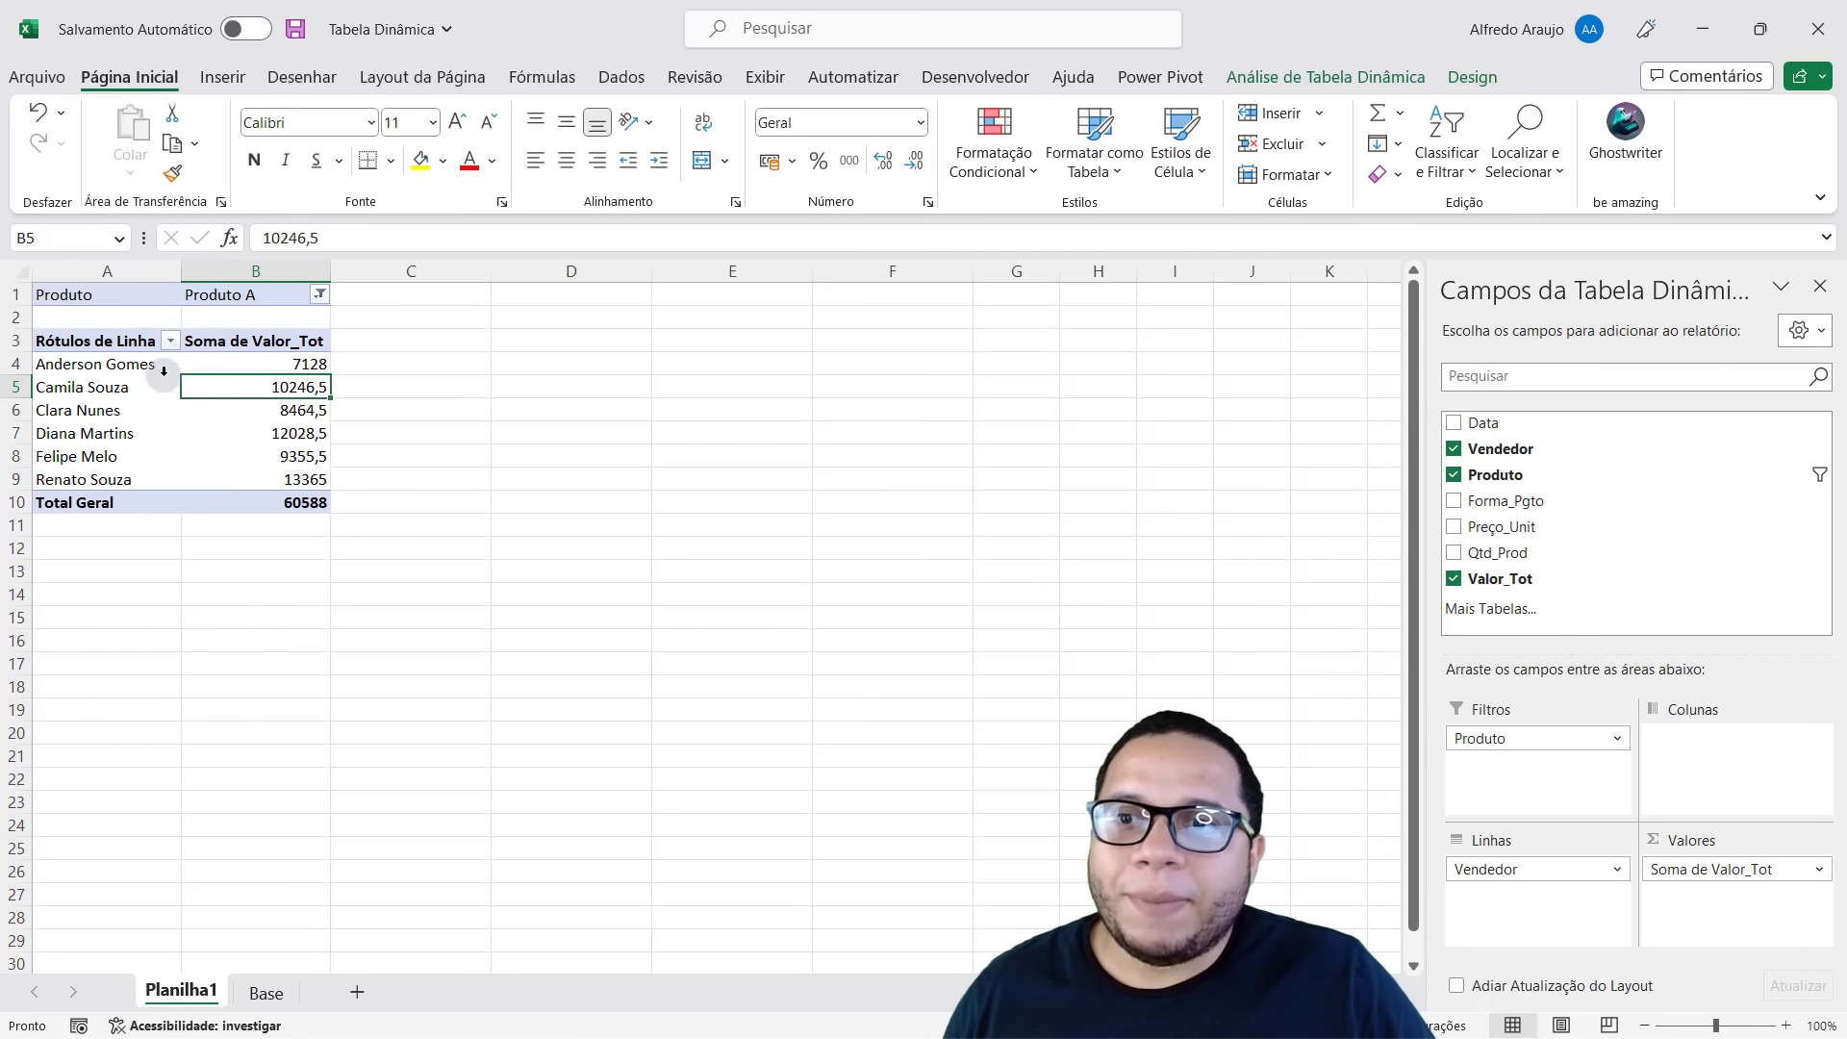
{"action": "left_click_drag", "start_coordinate": [296, 362], "coordinate": [290, 476]}
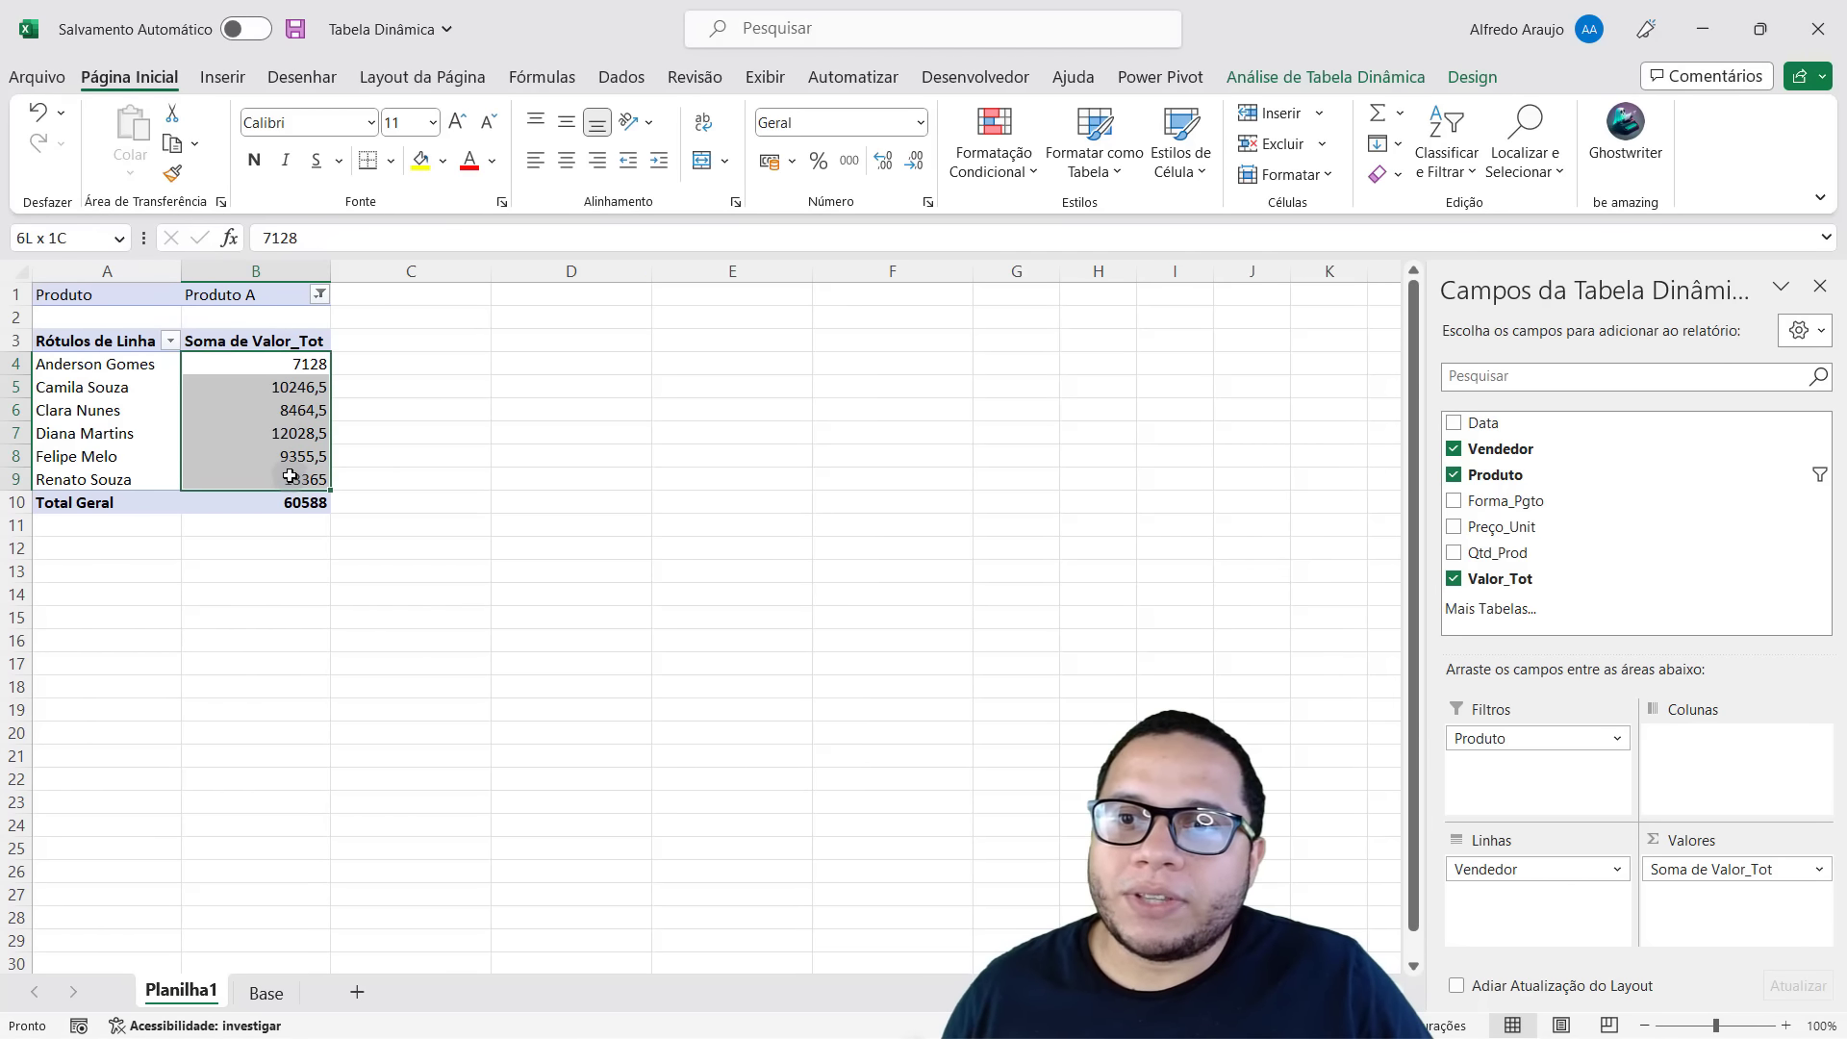
Add Produto B, C, D and E to the filter, giving a Total Geral of 372933.
{"action": "left_click", "coordinate": [294, 433]}
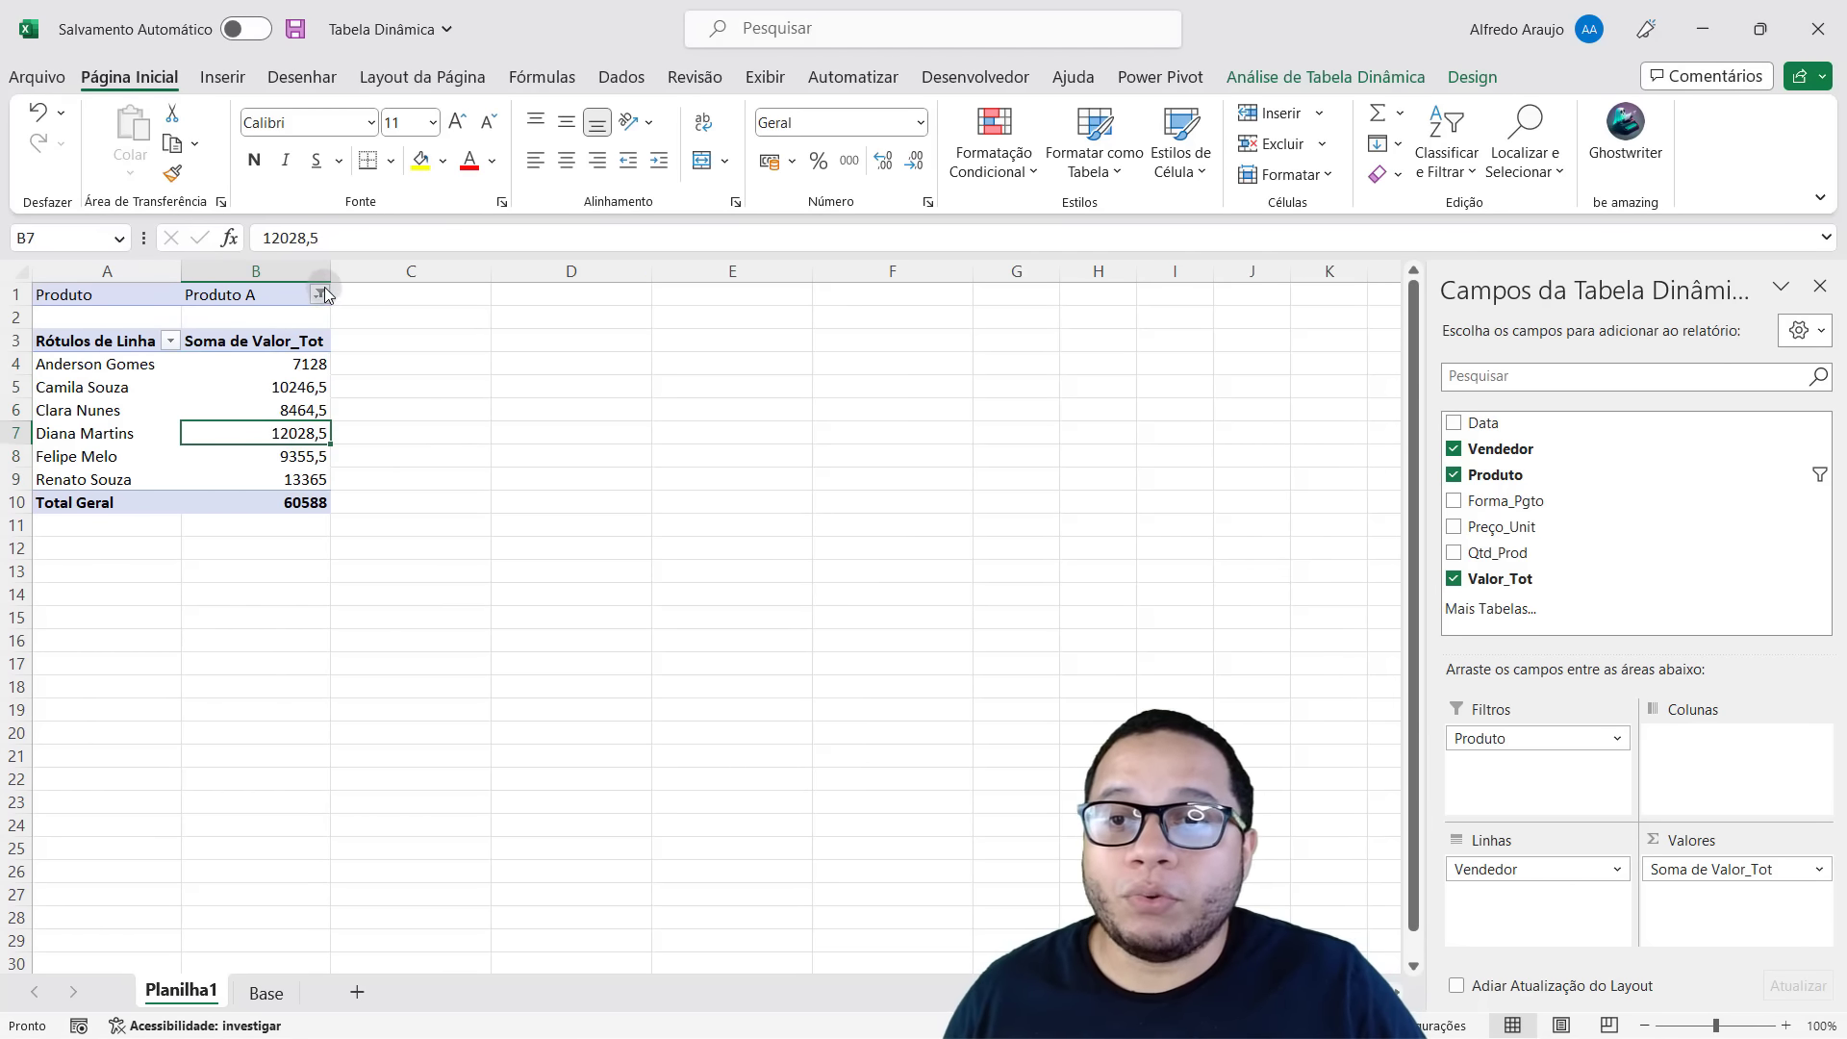
{"action": "left_click", "coordinate": [319, 293]}
{"action": "left_click", "coordinate": [75, 390]}
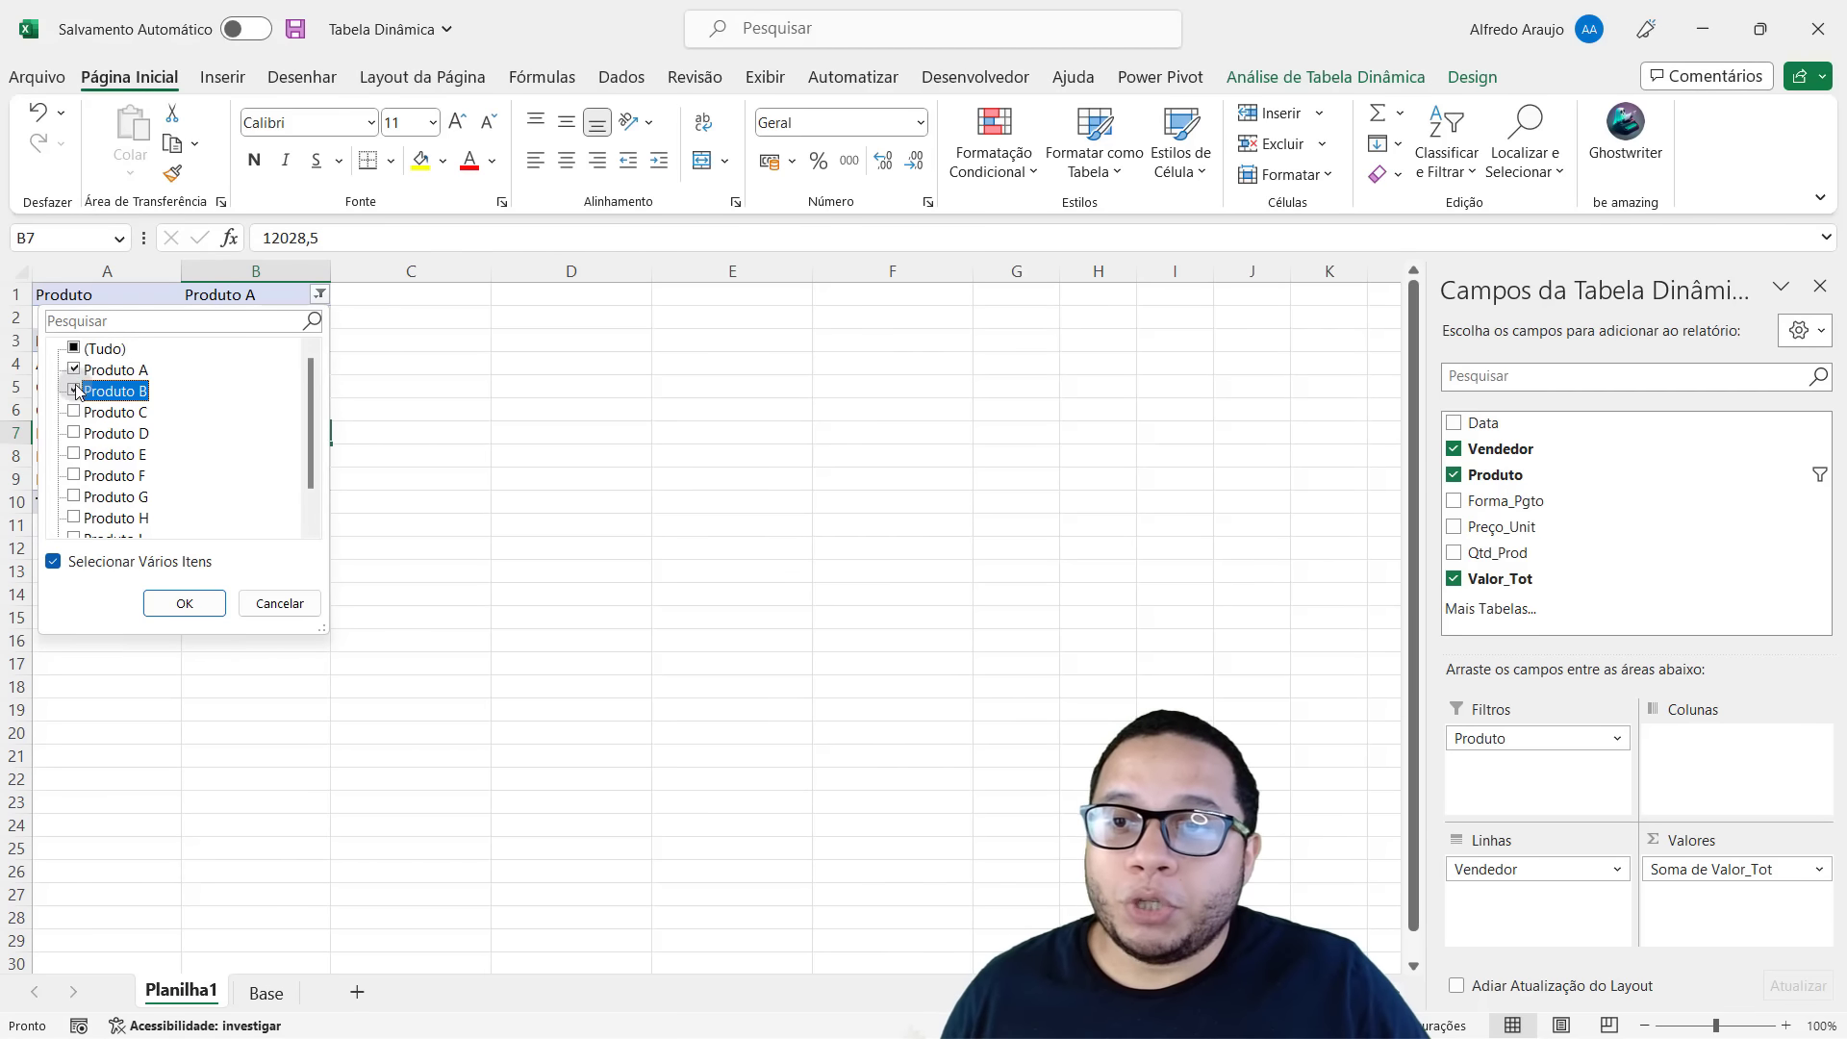
{"action": "left_click", "coordinate": [74, 454]}
{"action": "left_click", "coordinate": [184, 603]}
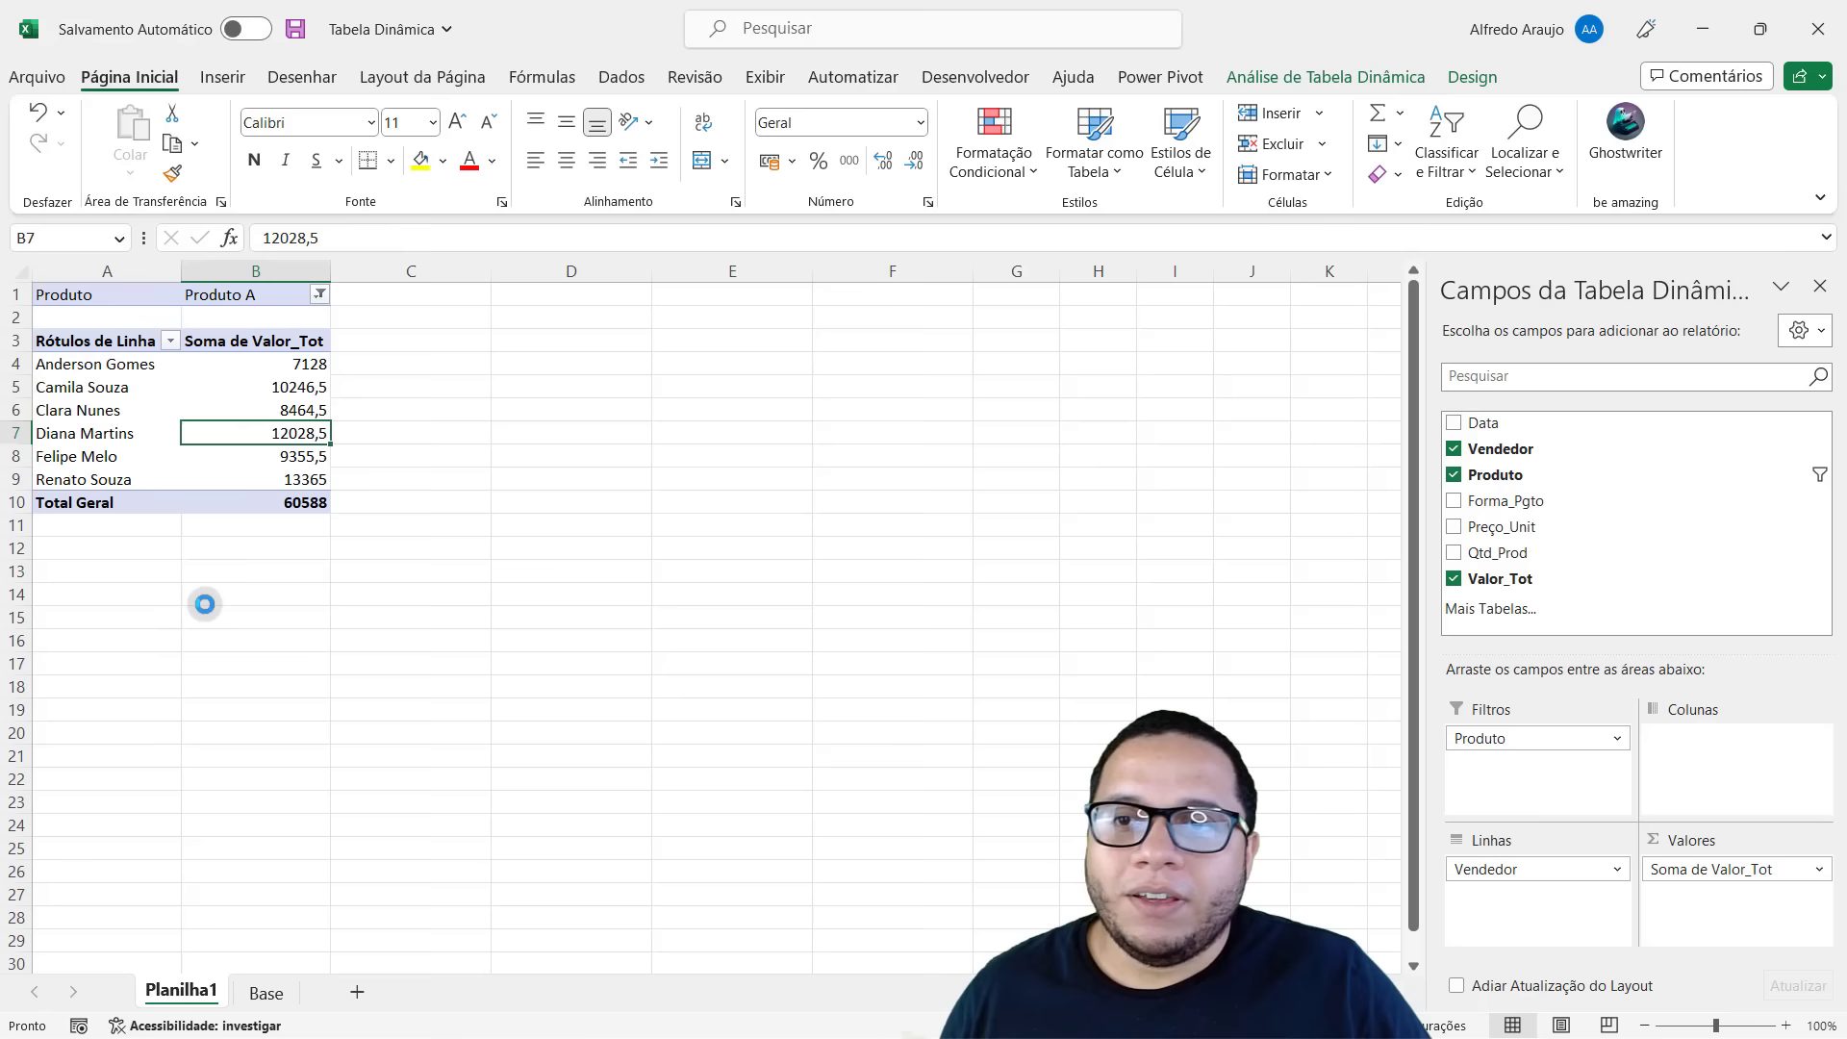
{"action": "left_click", "coordinate": [320, 293]}
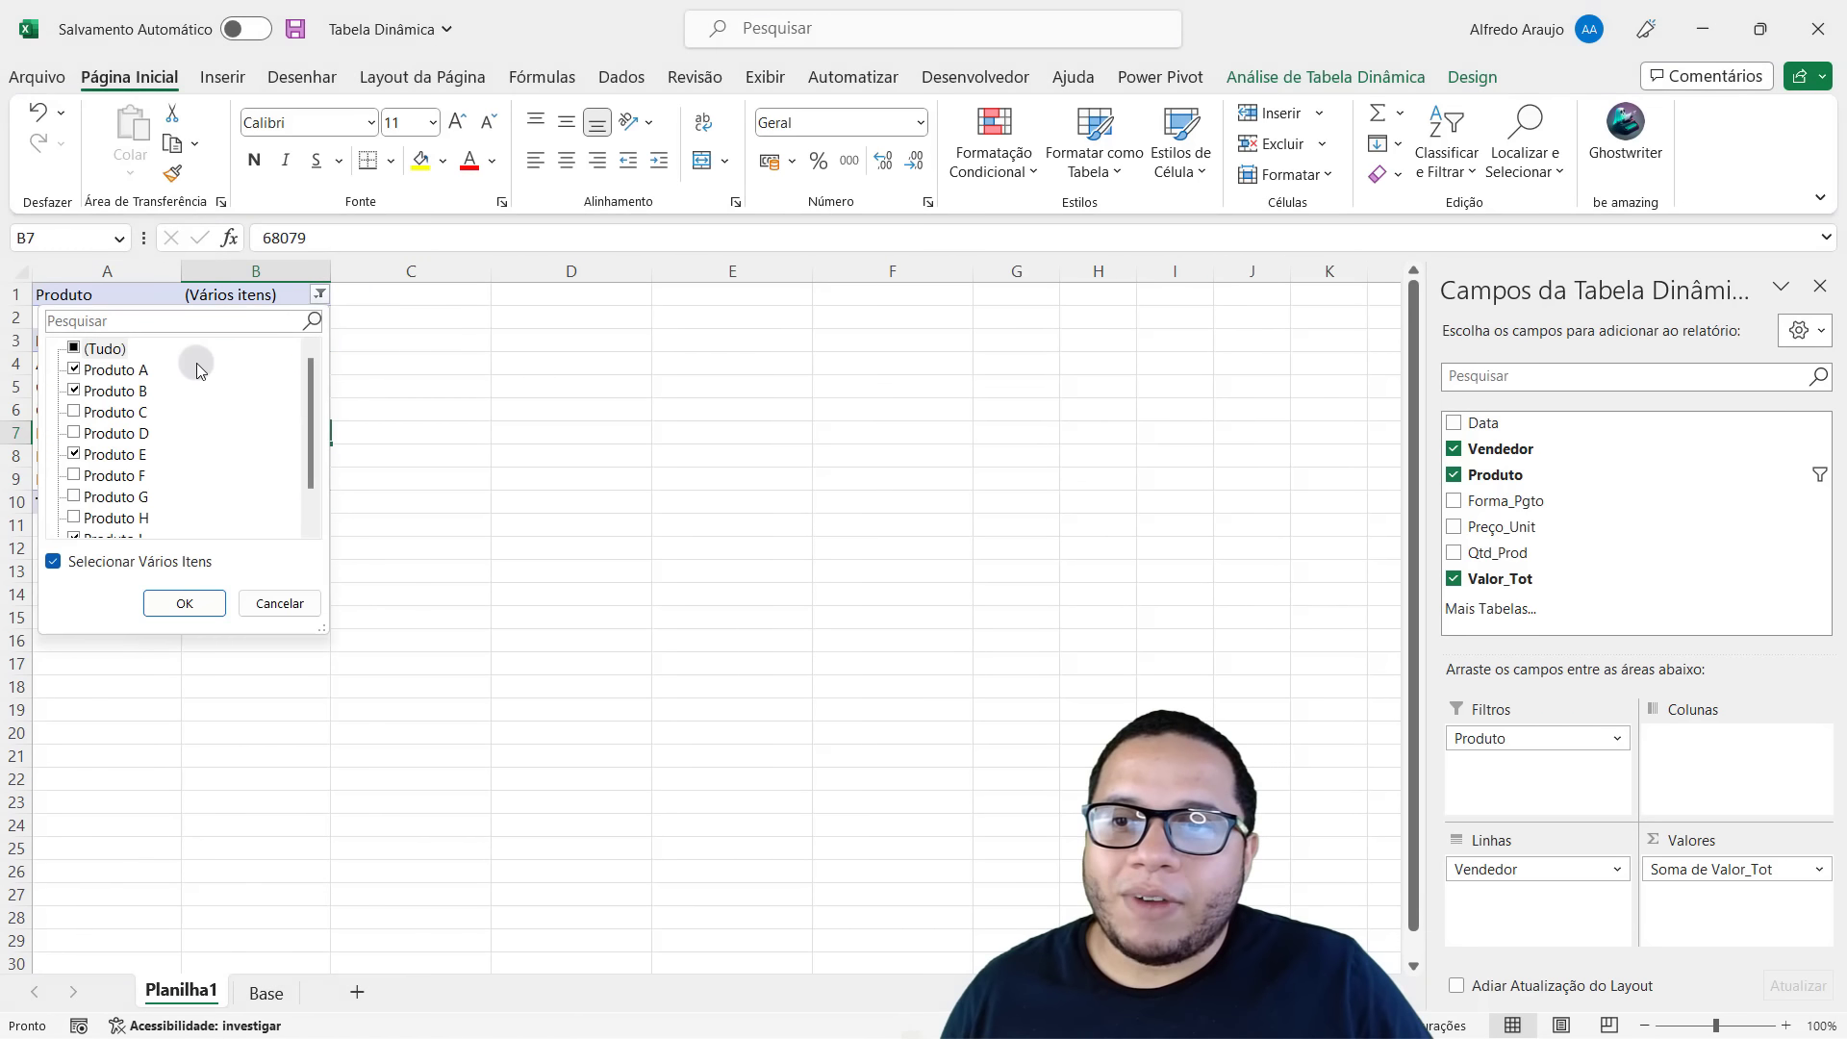
{"action": "left_click", "coordinate": [88, 414]}
{"action": "left_click", "coordinate": [74, 433]}
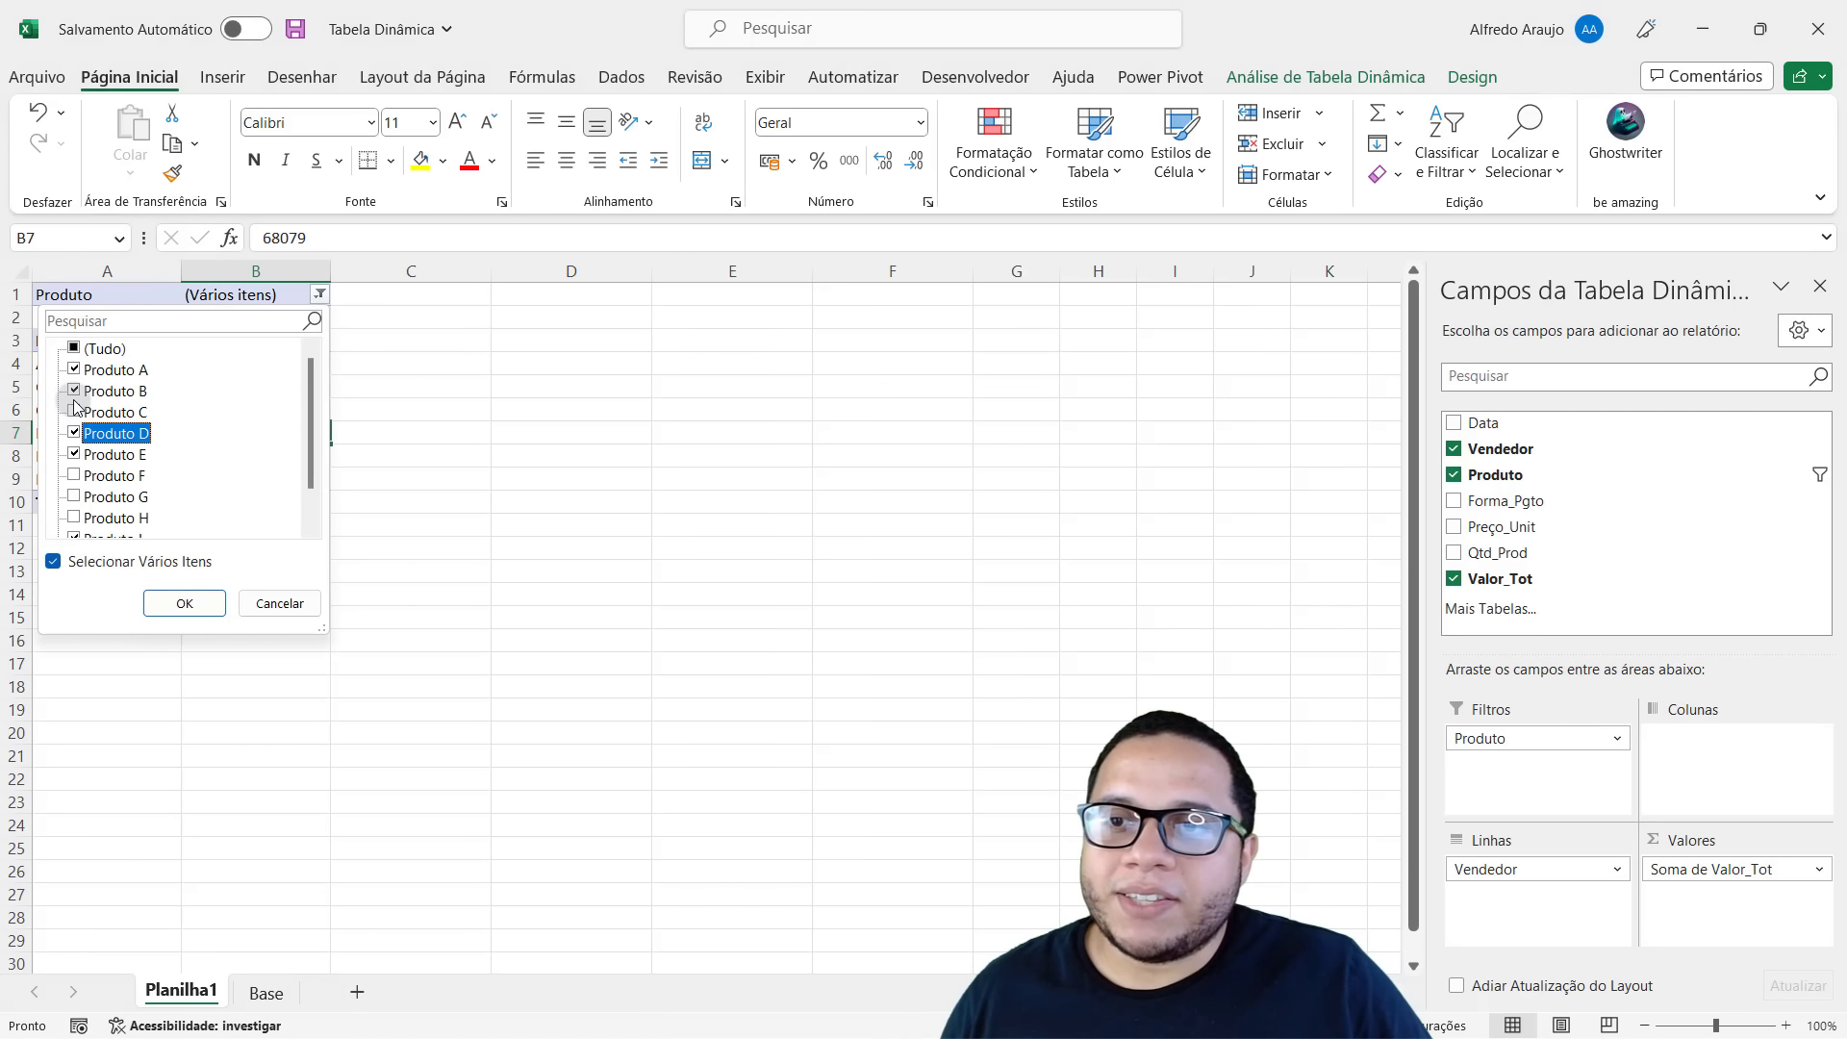
{"action": "left_click", "coordinate": [74, 412]}
{"action": "left_click", "coordinate": [74, 539]}
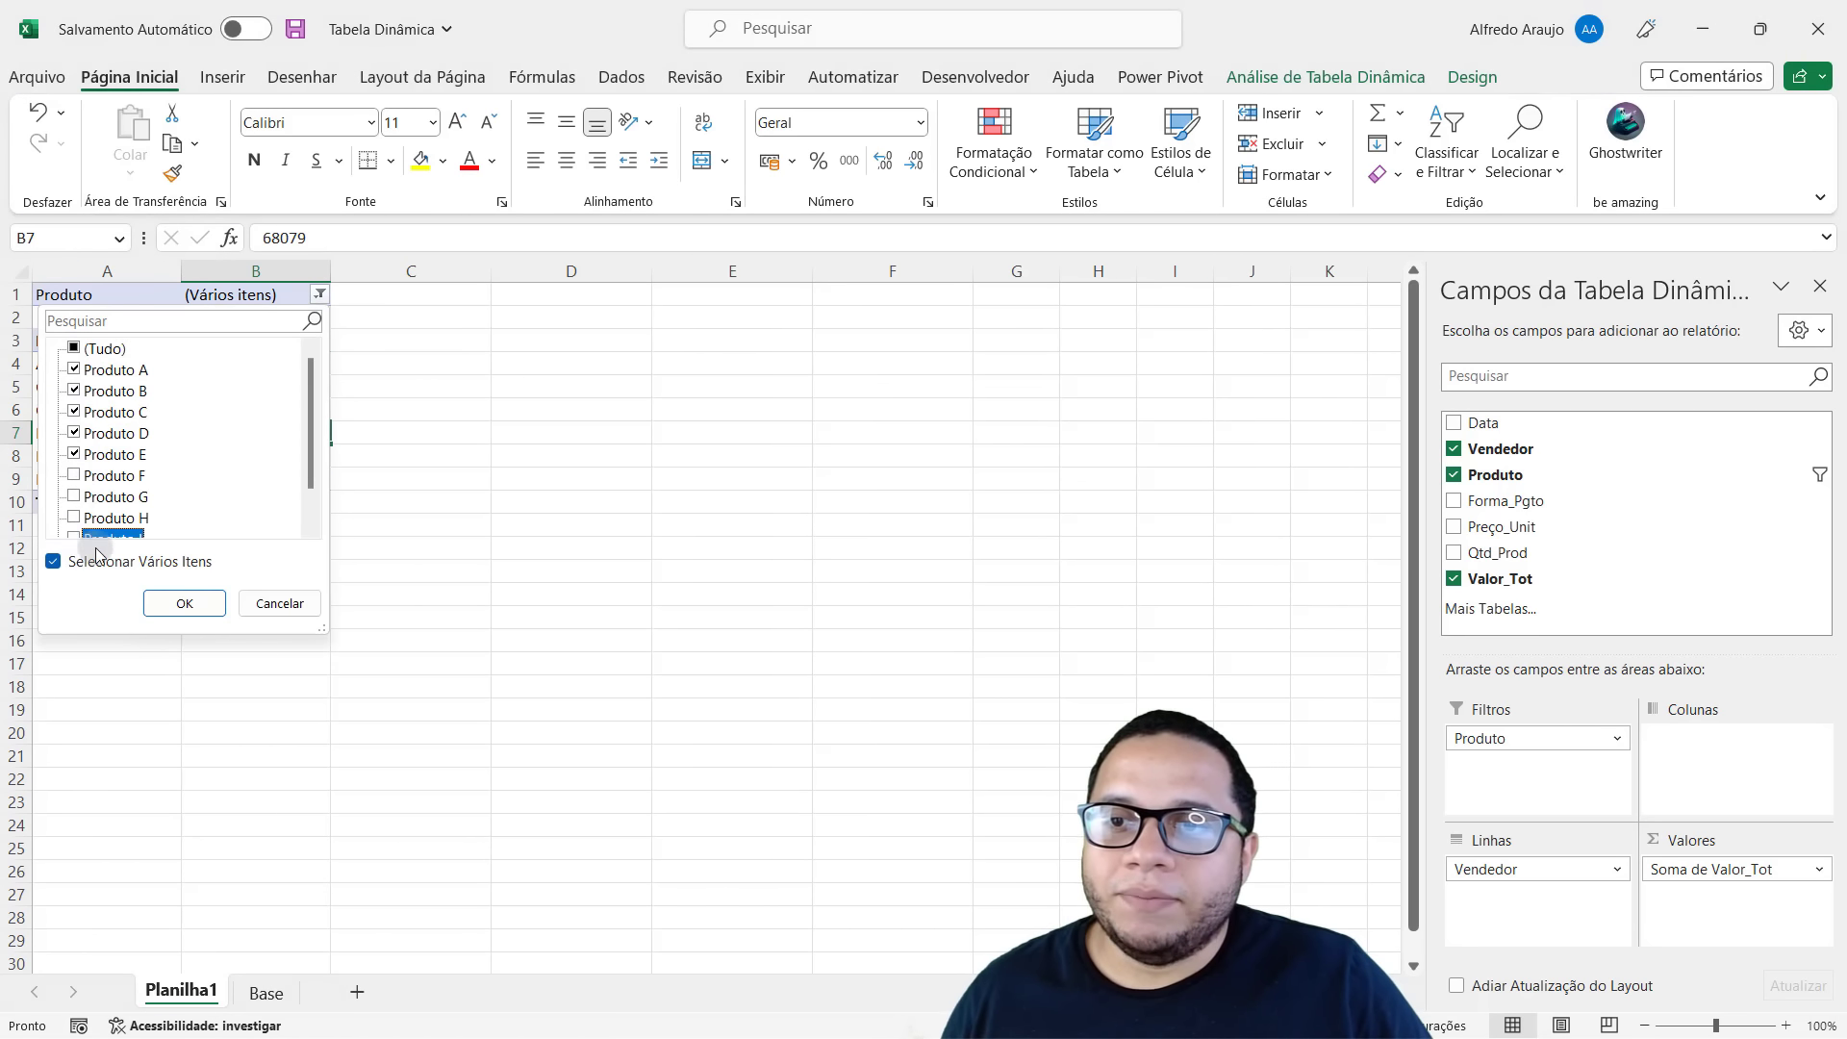
{"action": "left_click", "coordinate": [184, 603]}
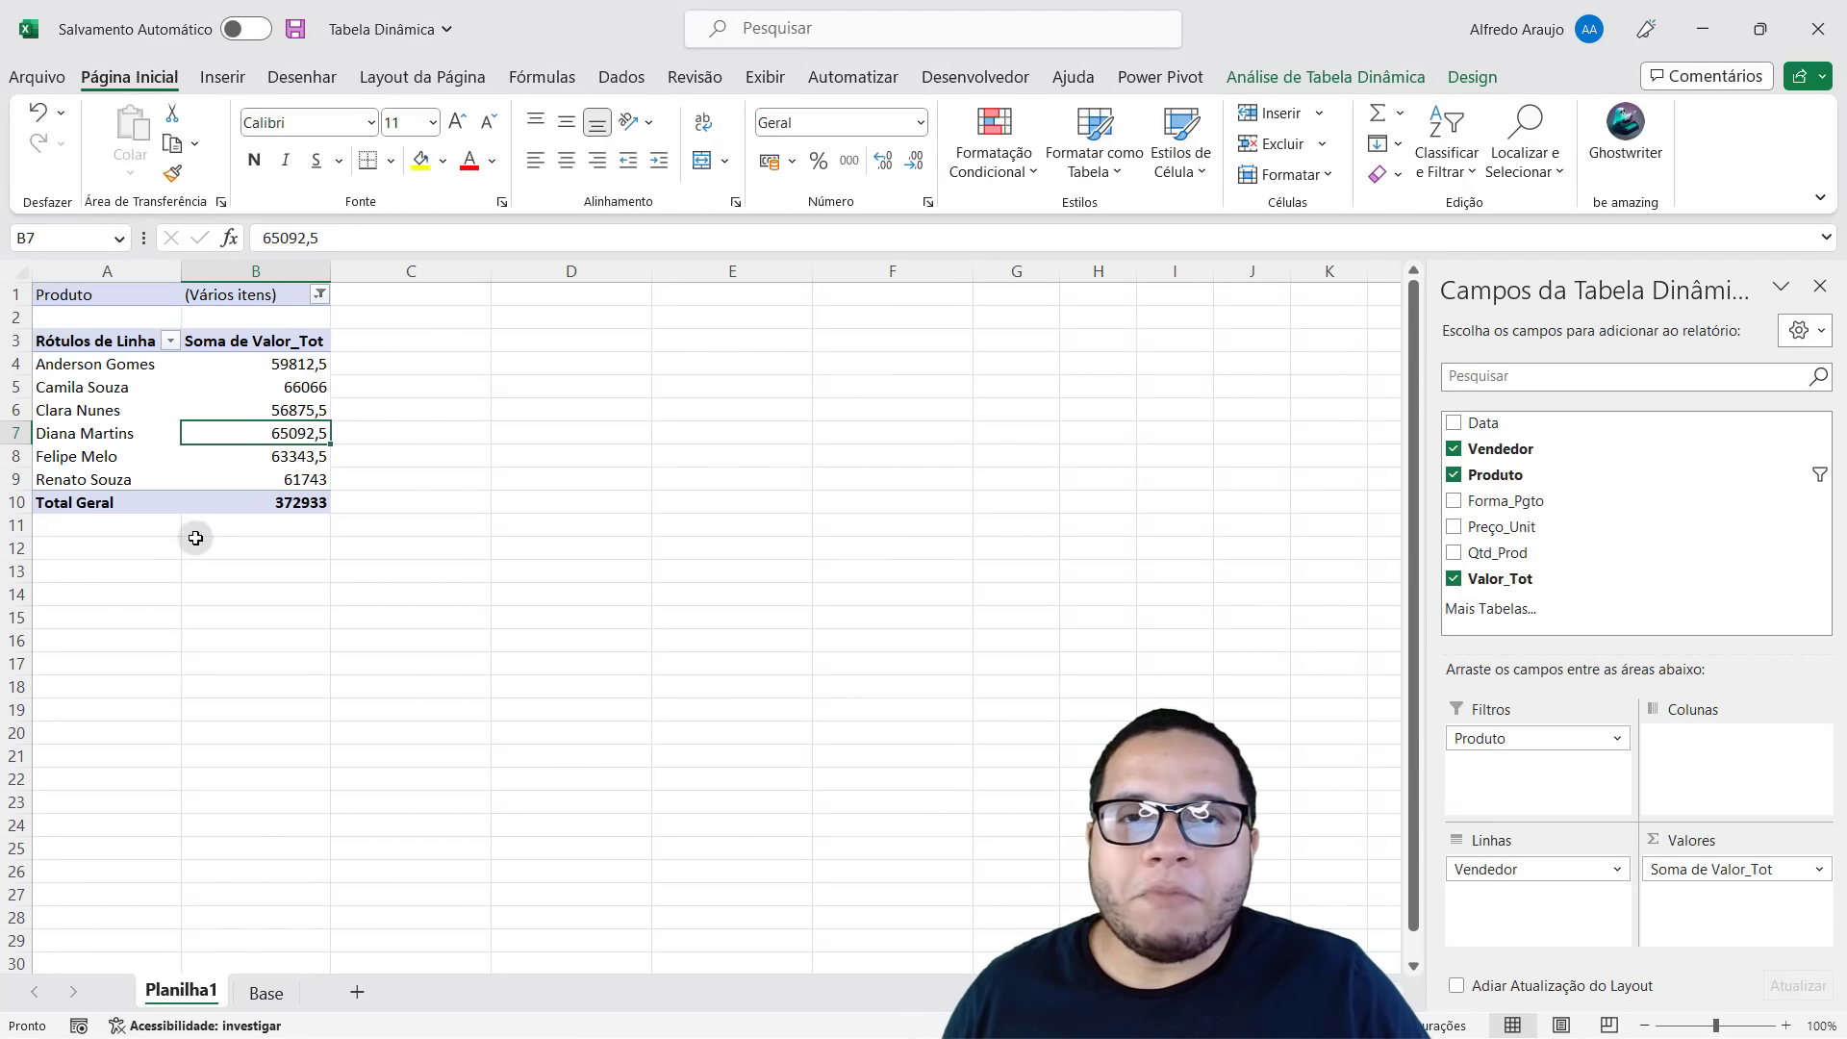
{"action": "mouse_move", "coordinate": [200, 453]}
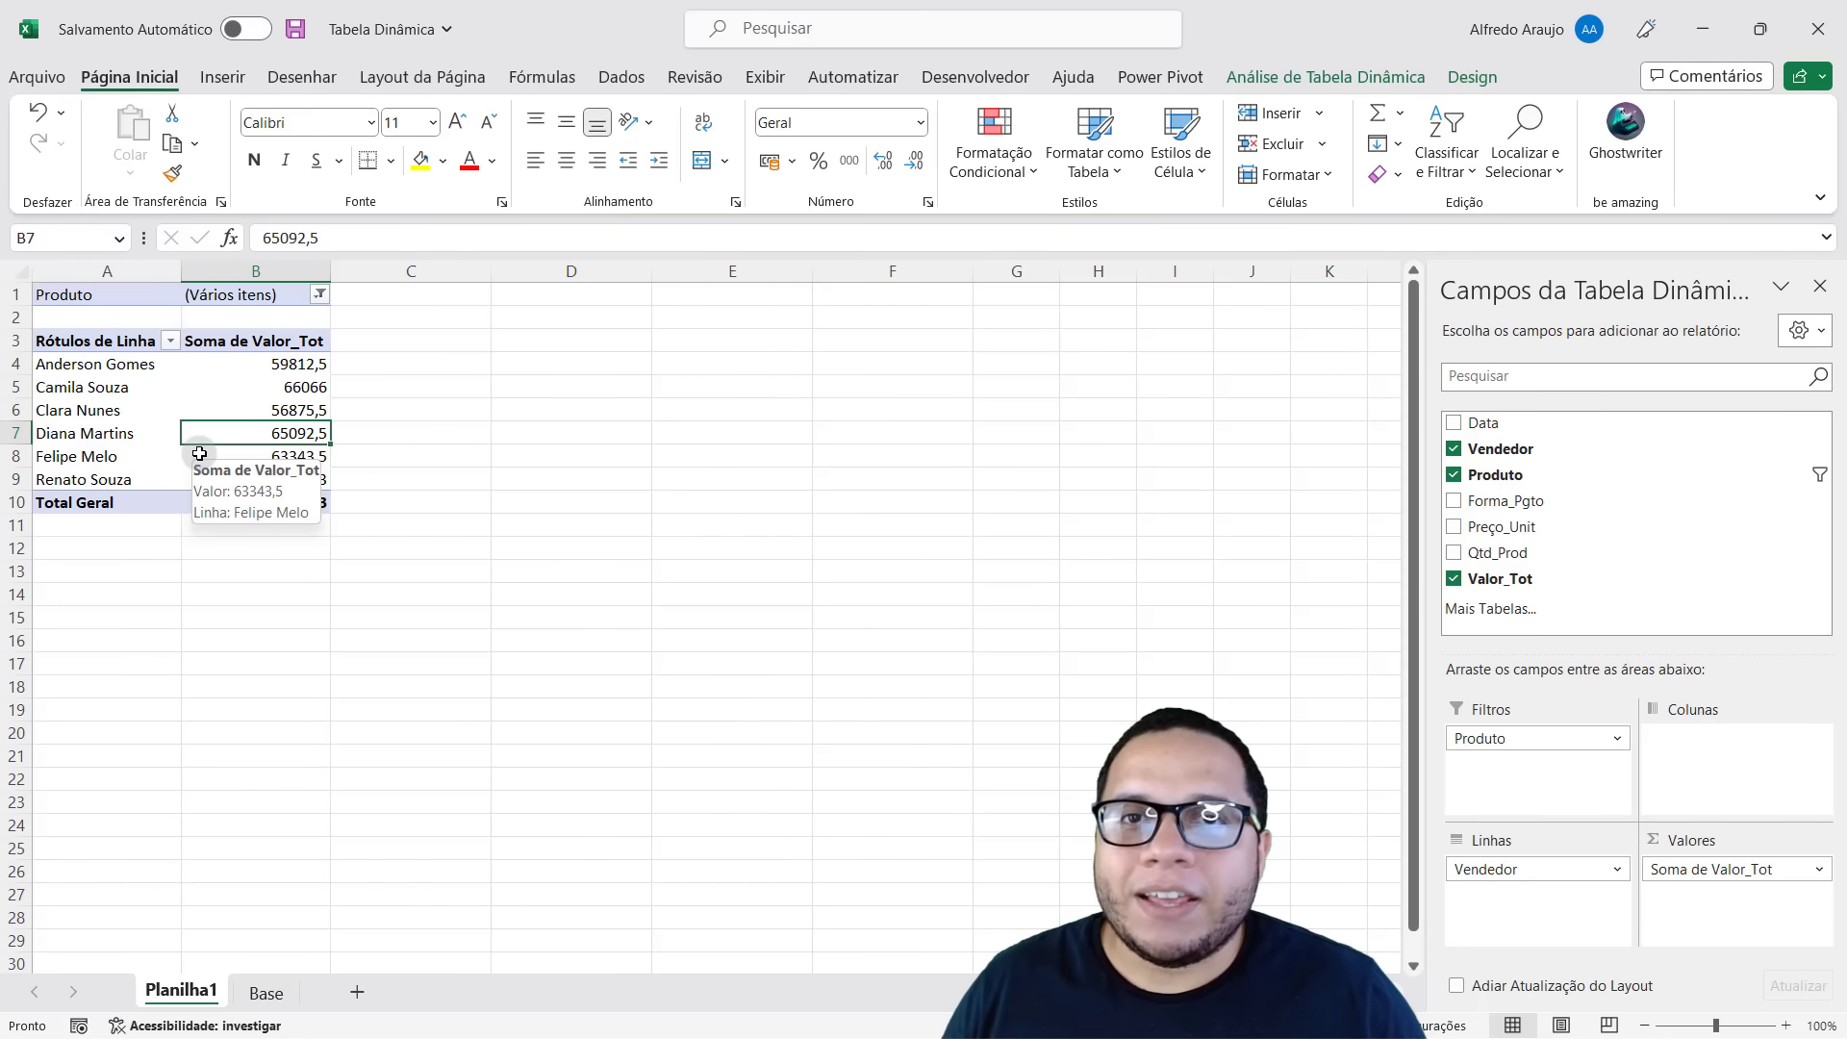
Format the sellers' Valor_Tot sums in B4:B9 as Moeda (R$) currency.
{"action": "left_click_drag", "start_coordinate": [248, 365], "coordinate": [289, 479]}
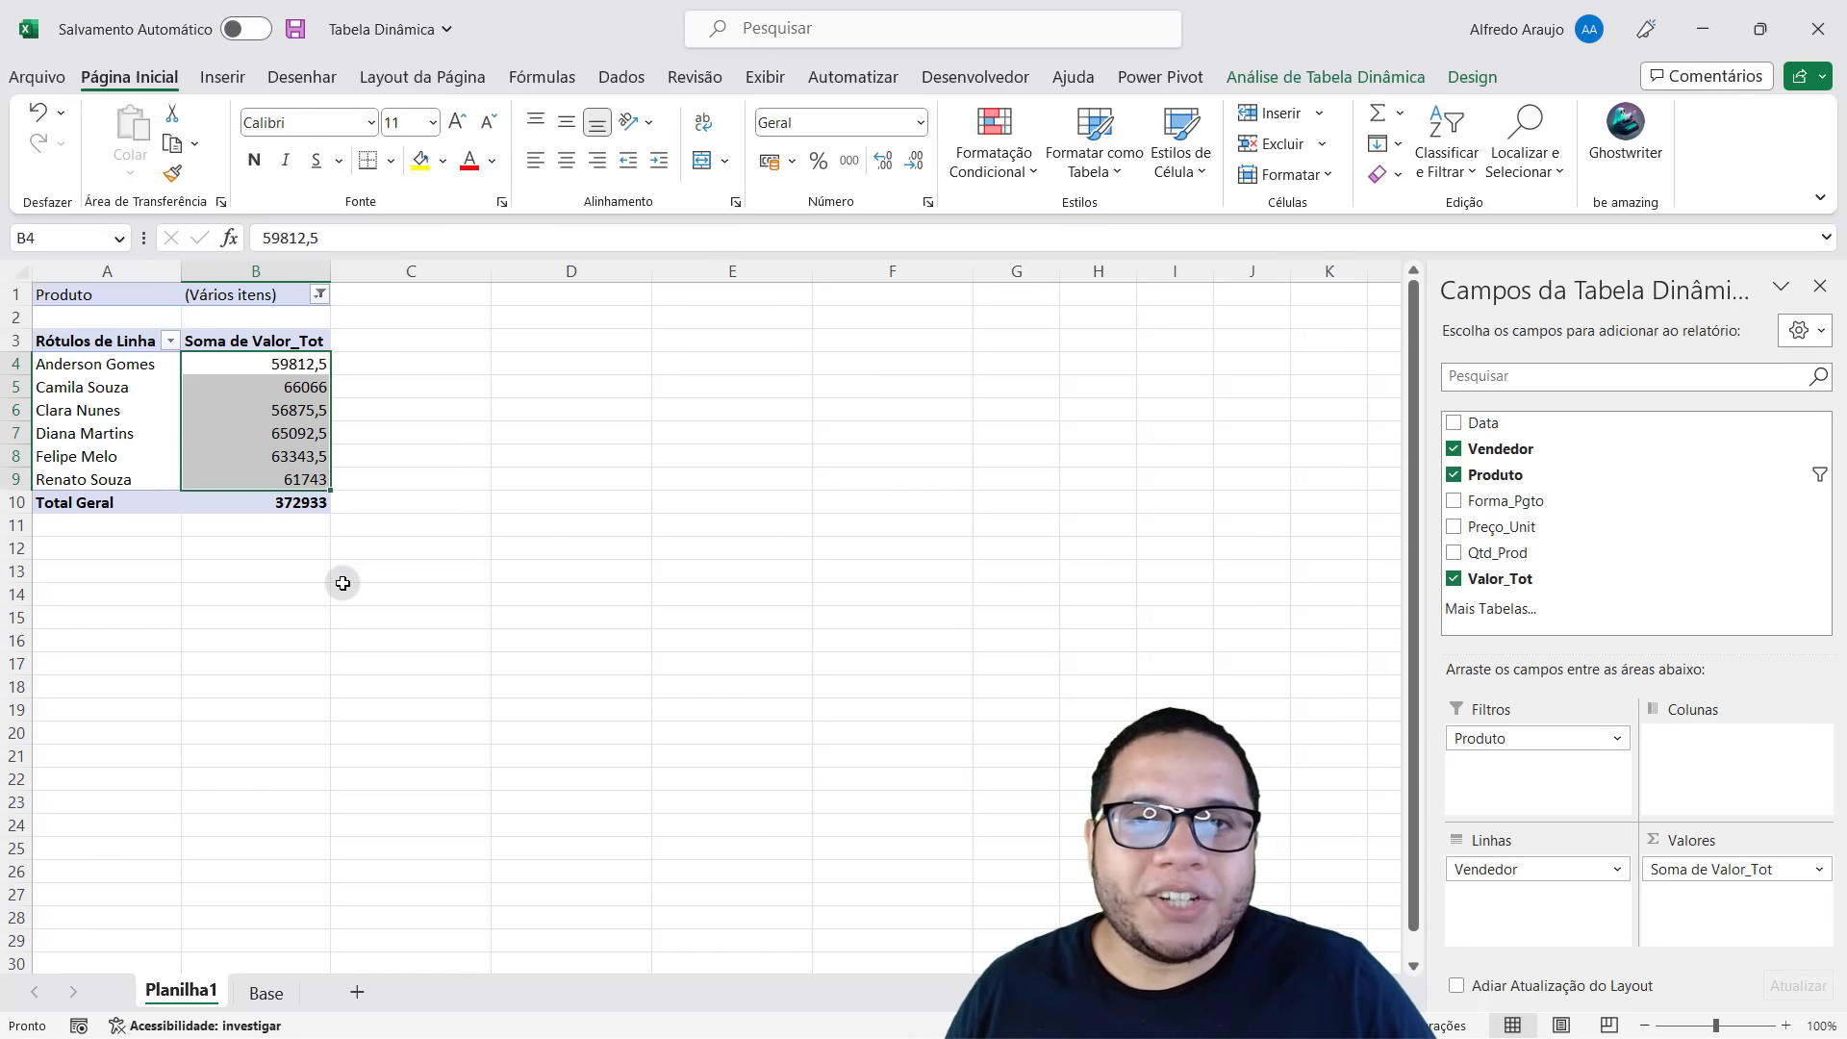
{"action": "left_click", "coordinate": [923, 120]}
{"action": "left_click", "coordinate": [275, 364]}
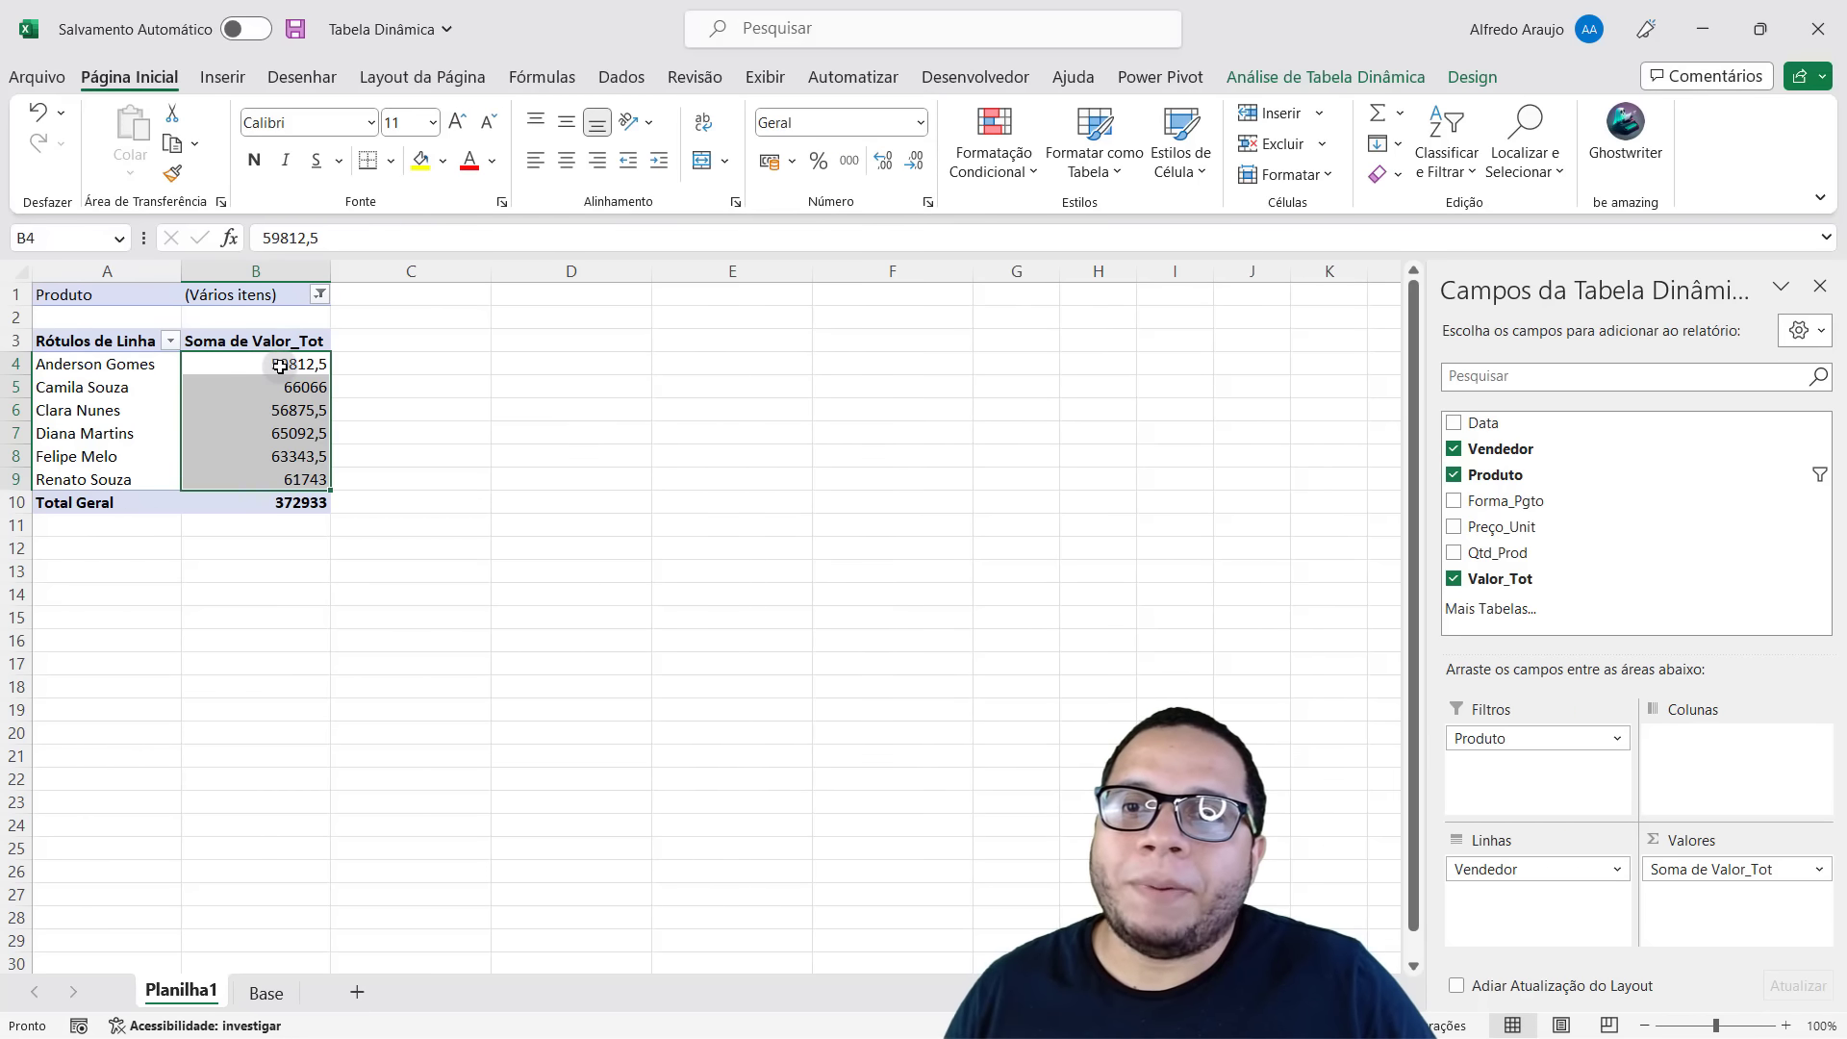
{"action": "left_click_drag", "start_coordinate": [279, 365], "coordinate": [279, 471]}
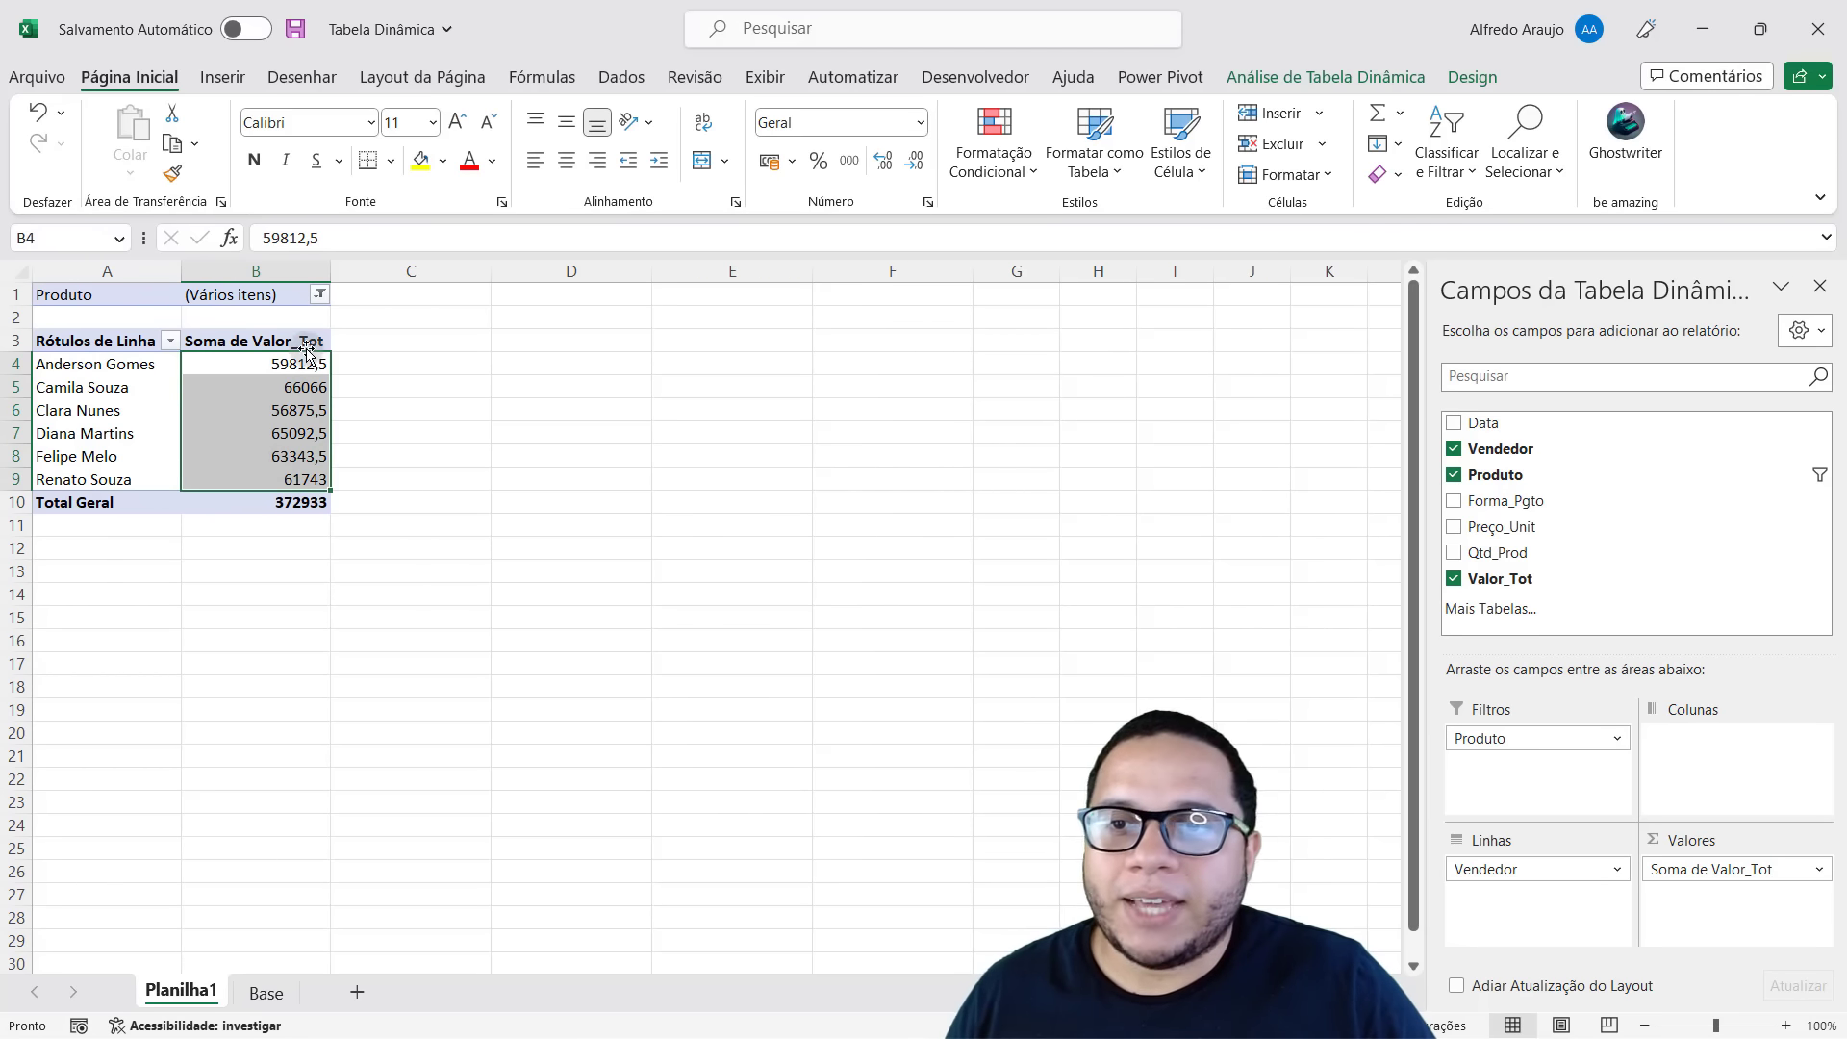
{"action": "left_click", "coordinate": [921, 125]}
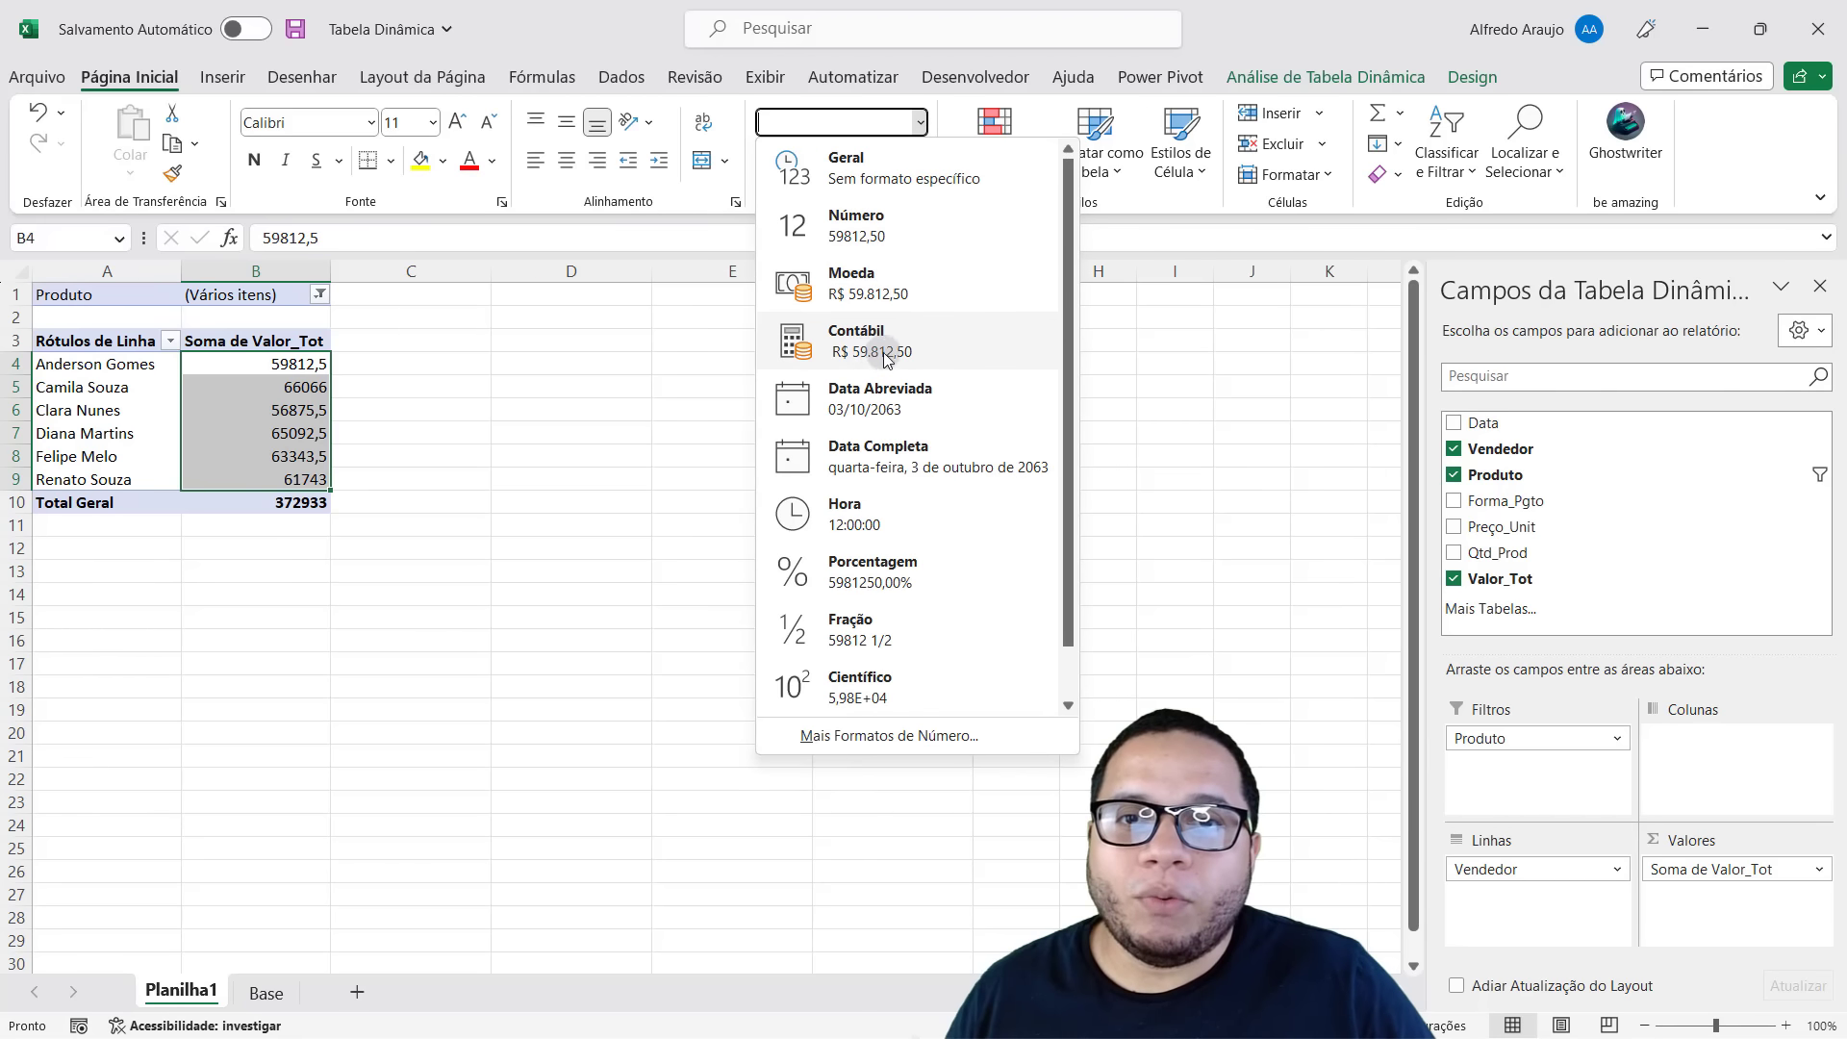
{"action": "left_click", "coordinate": [865, 283]}
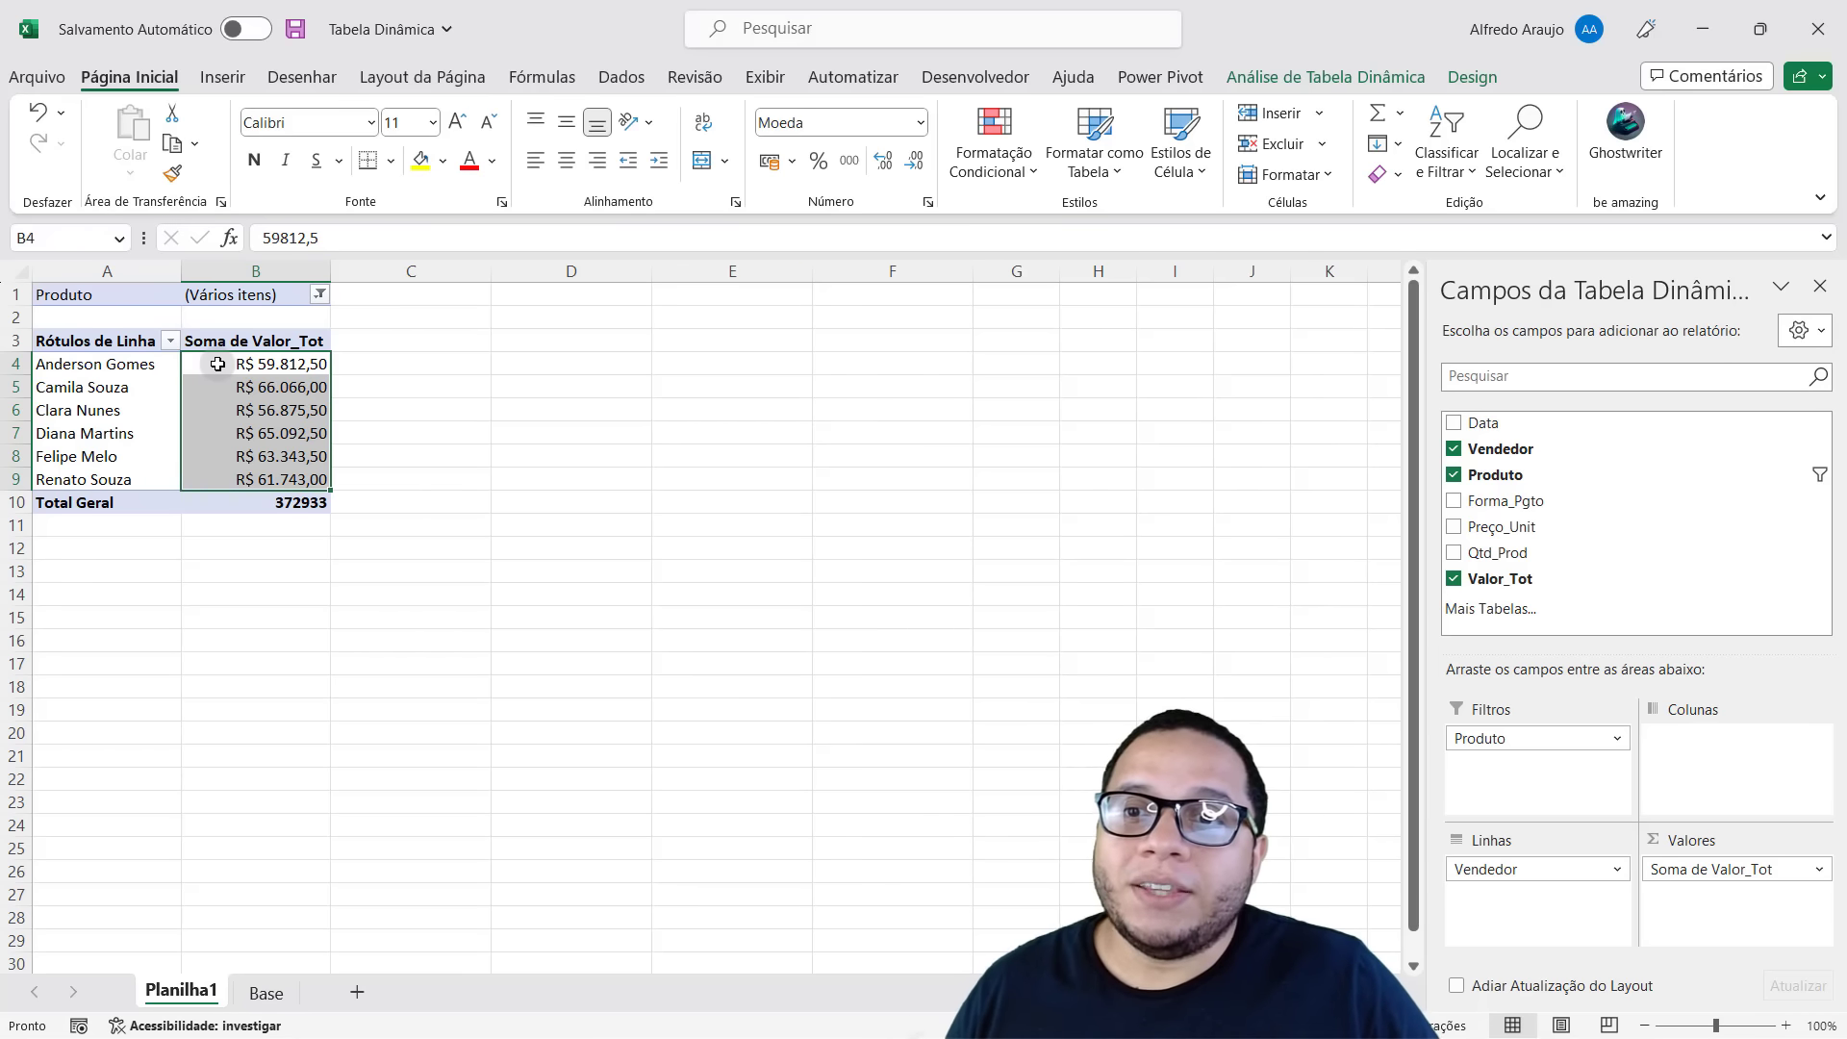
{"action": "mouse_move", "coordinate": [256, 363]}
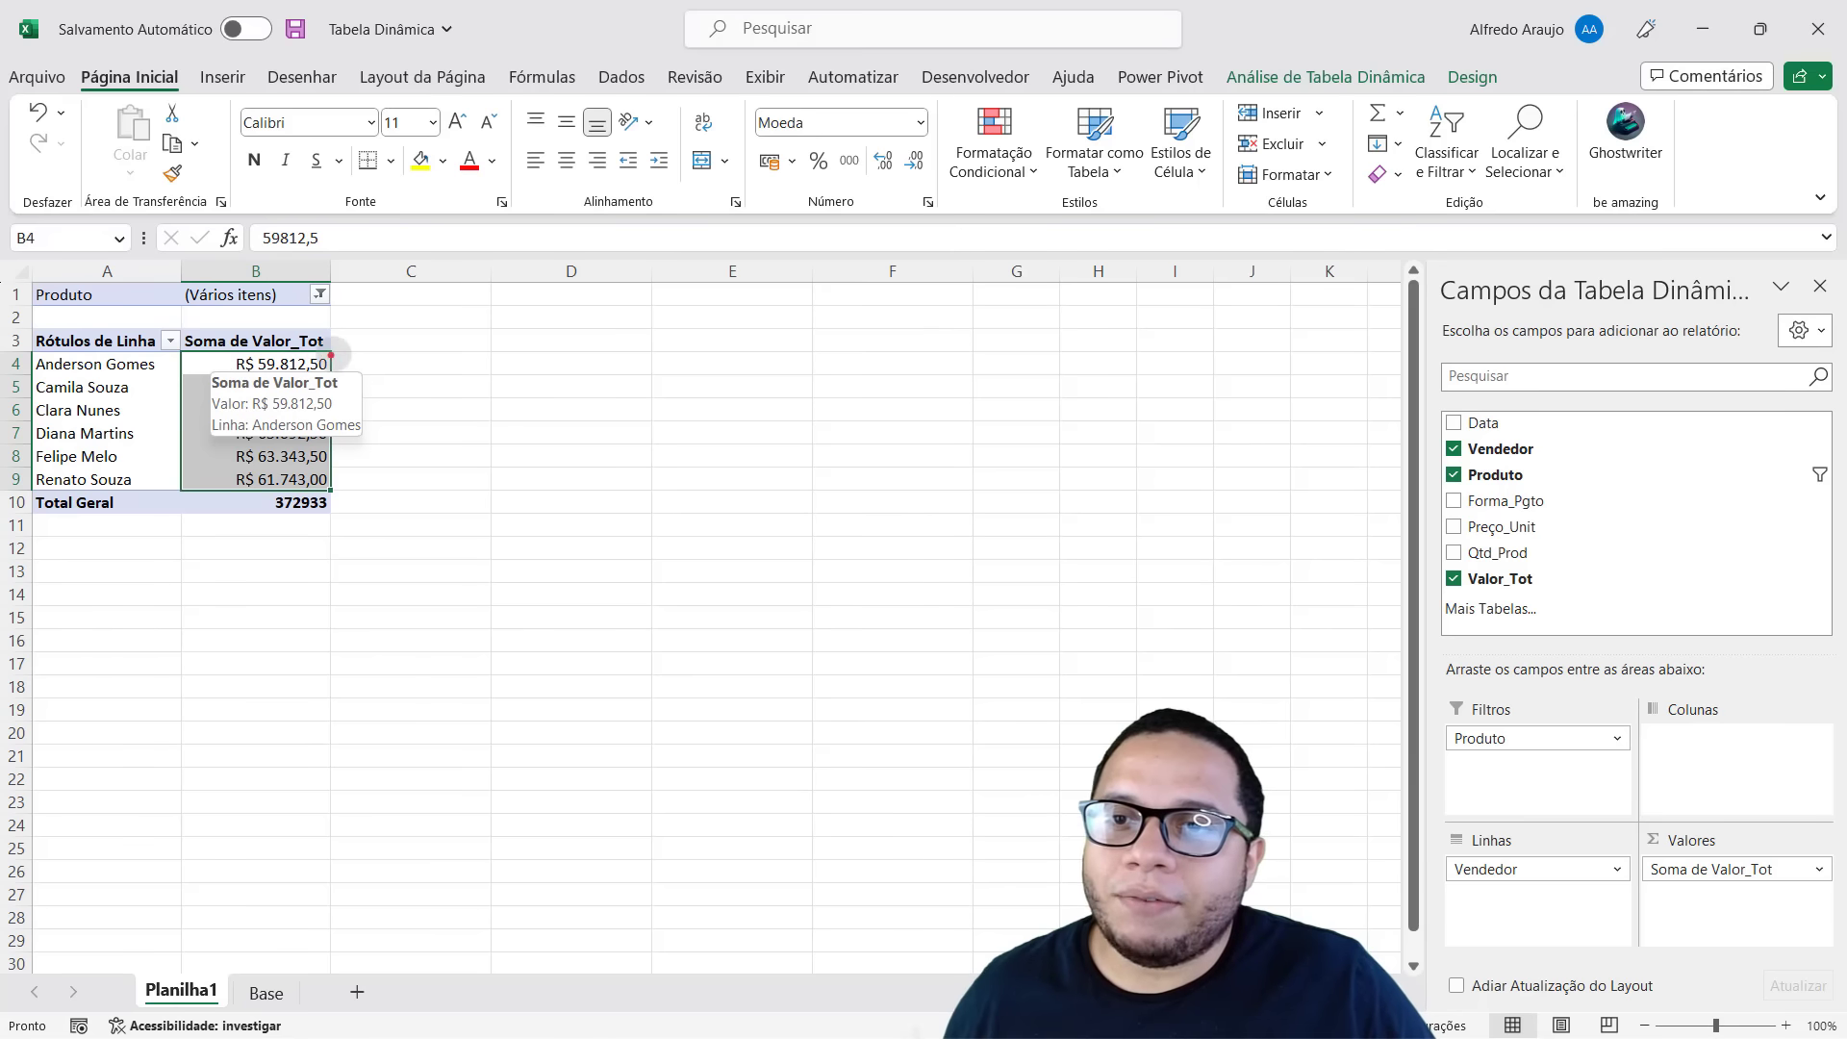
{"action": "left_click_drag", "start_coordinate": [351, 361], "coordinate": [380, 327]}
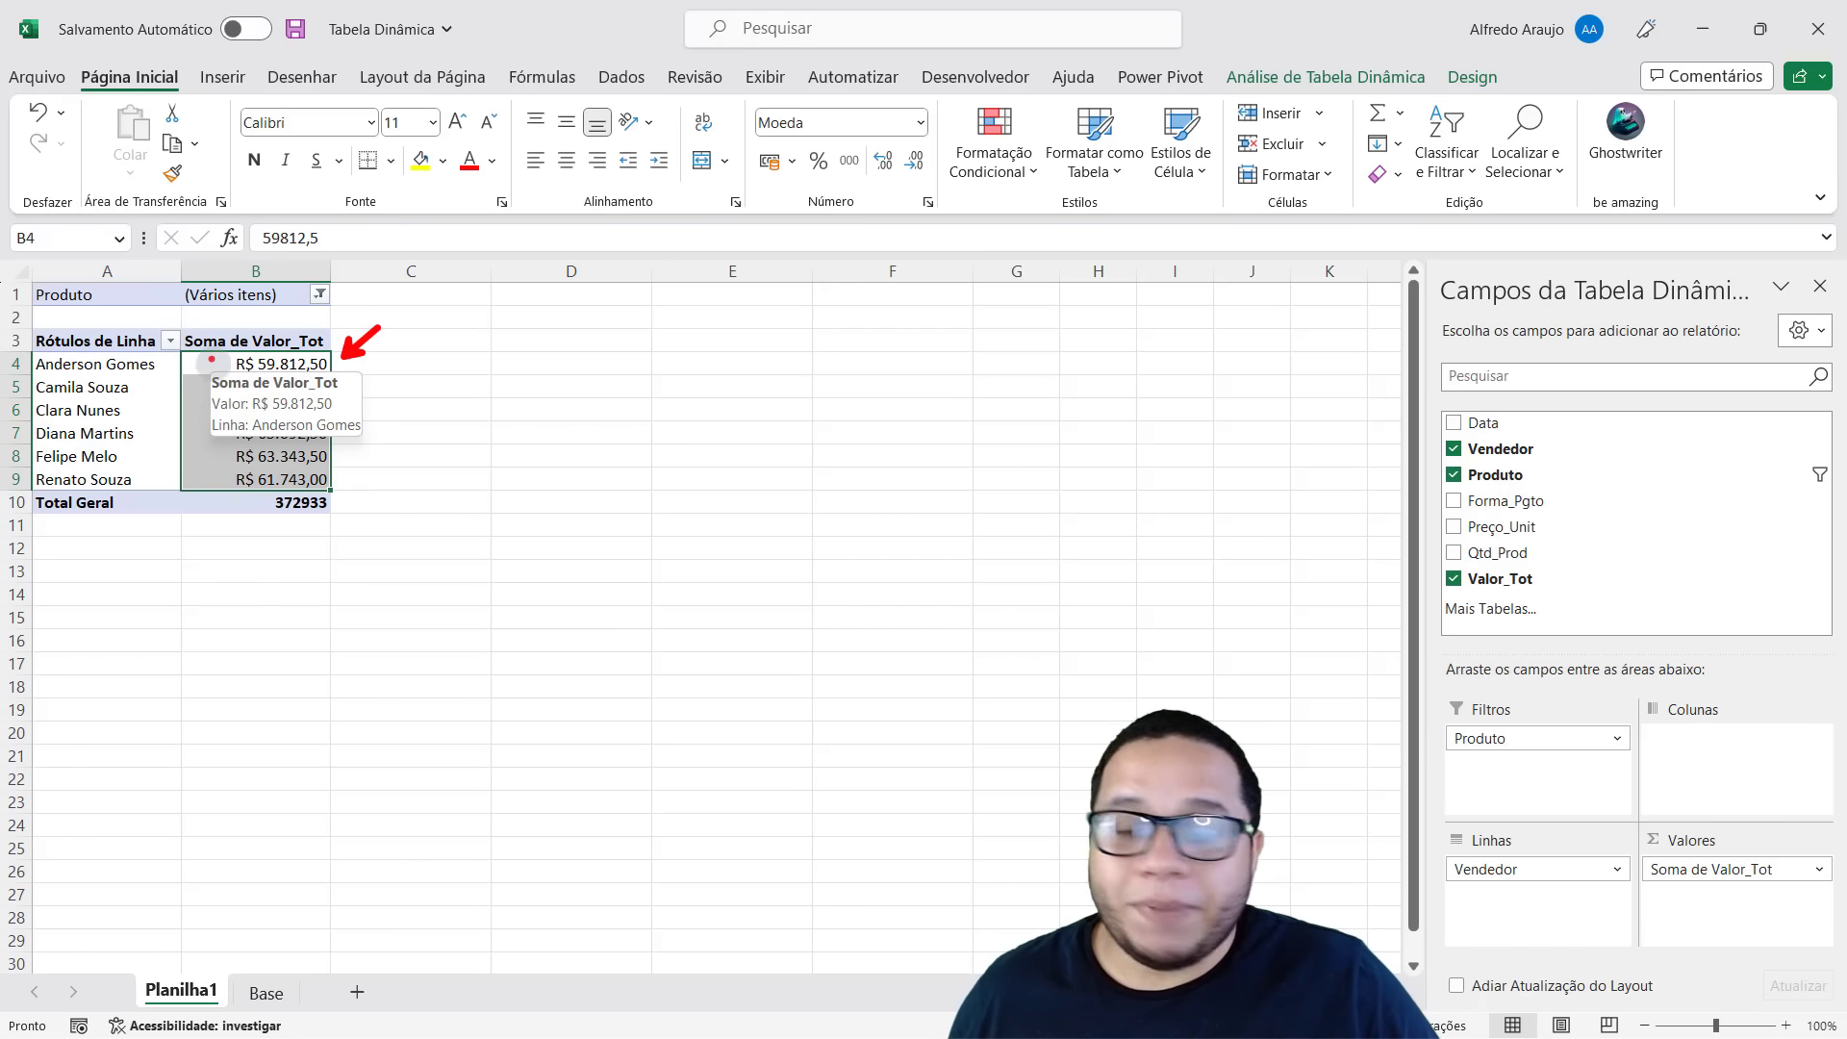
{"action": "left_click_drag", "start_coordinate": [336, 481], "coordinate": [399, 434]}
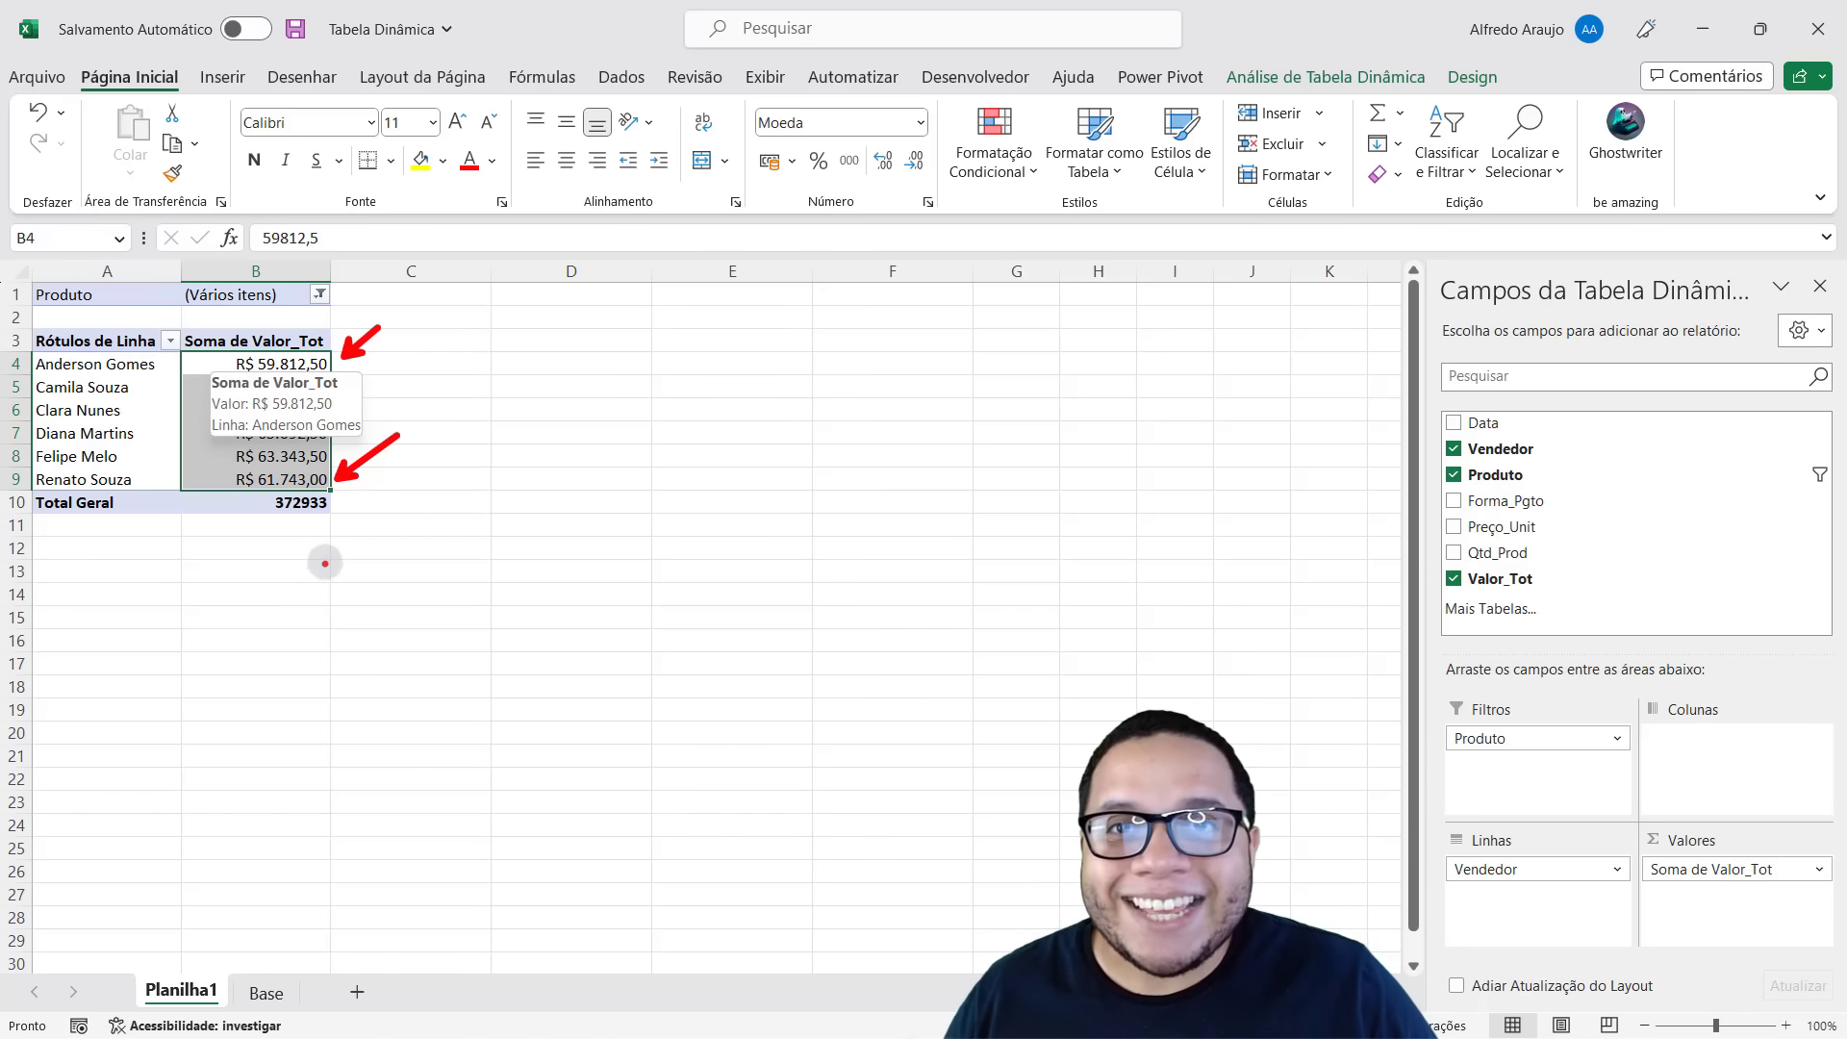
{"action": "key", "text": "Escape"}
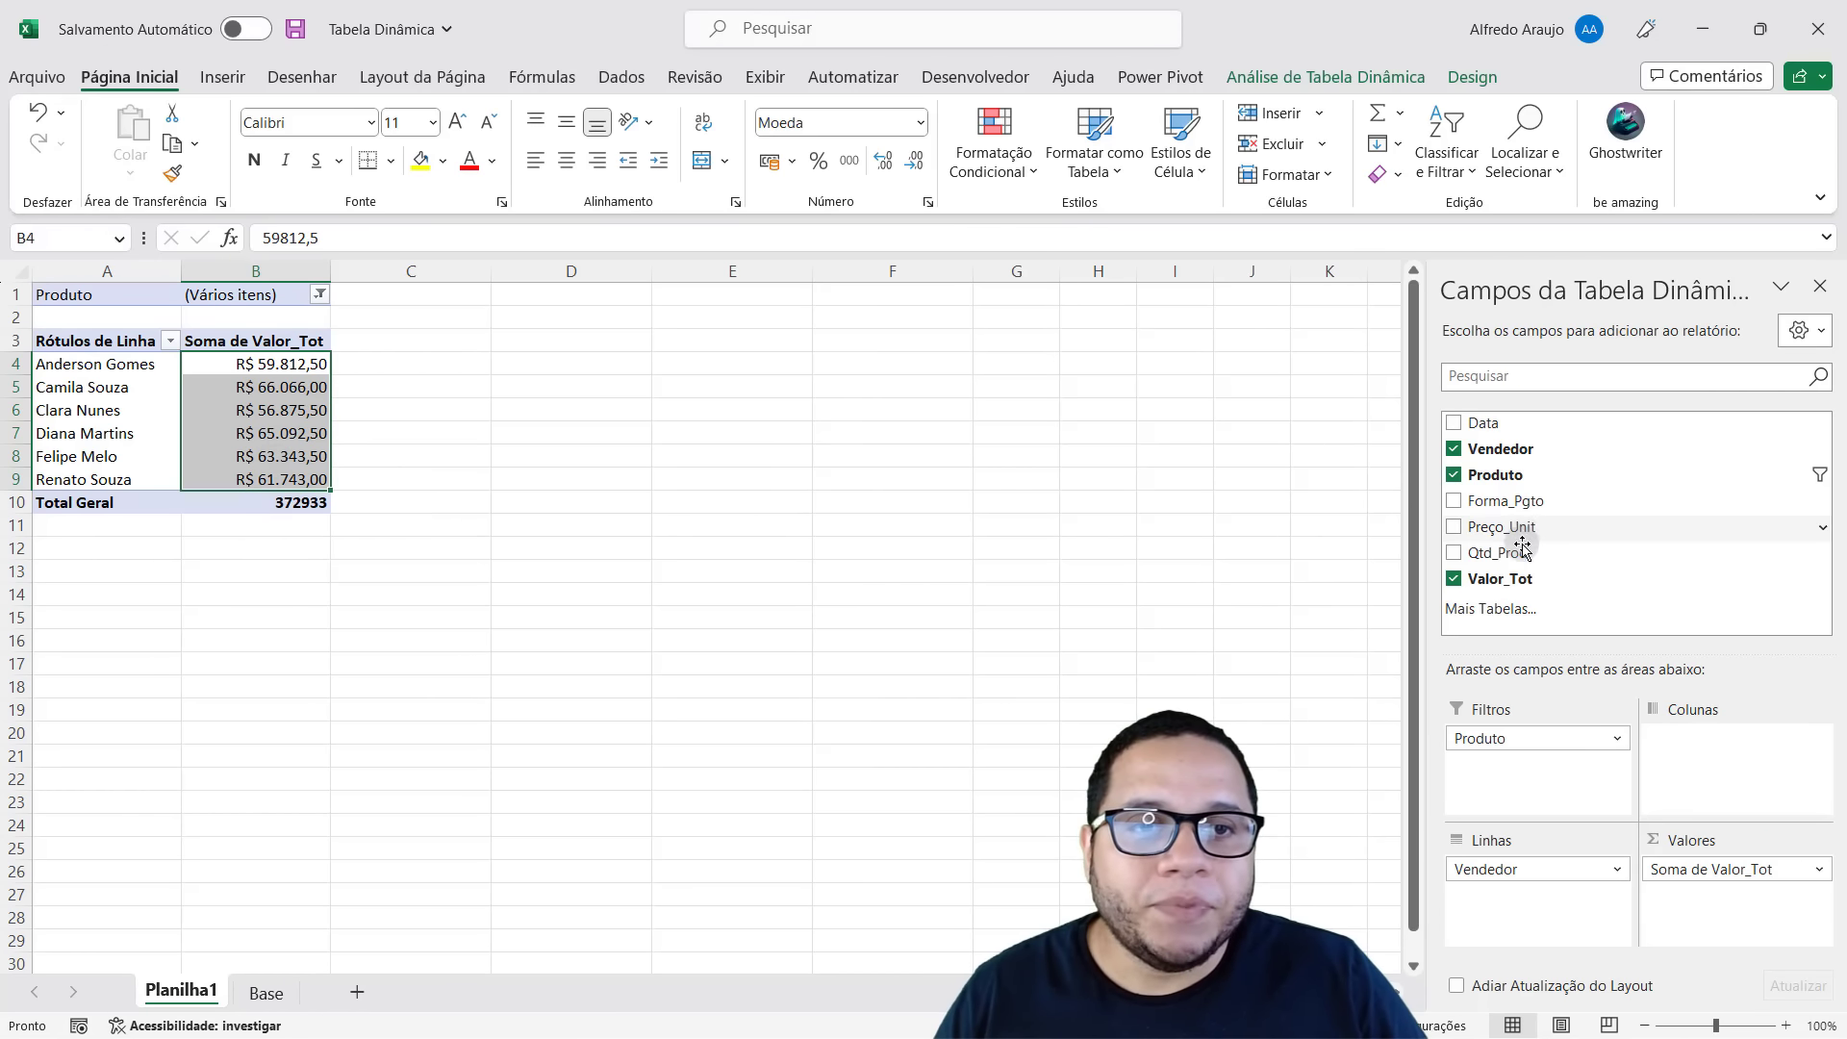
{"action": "mouse_move", "coordinate": [1519, 560]}
{"action": "left_mouse_down"}
{"action": "mouse_move", "coordinate": [1714, 875]}
{"action": "mouse_move", "coordinate": [1718, 917]}
{"action": "mouse_move", "coordinate": [1710, 892]}
{"action": "left_mouse_up"}
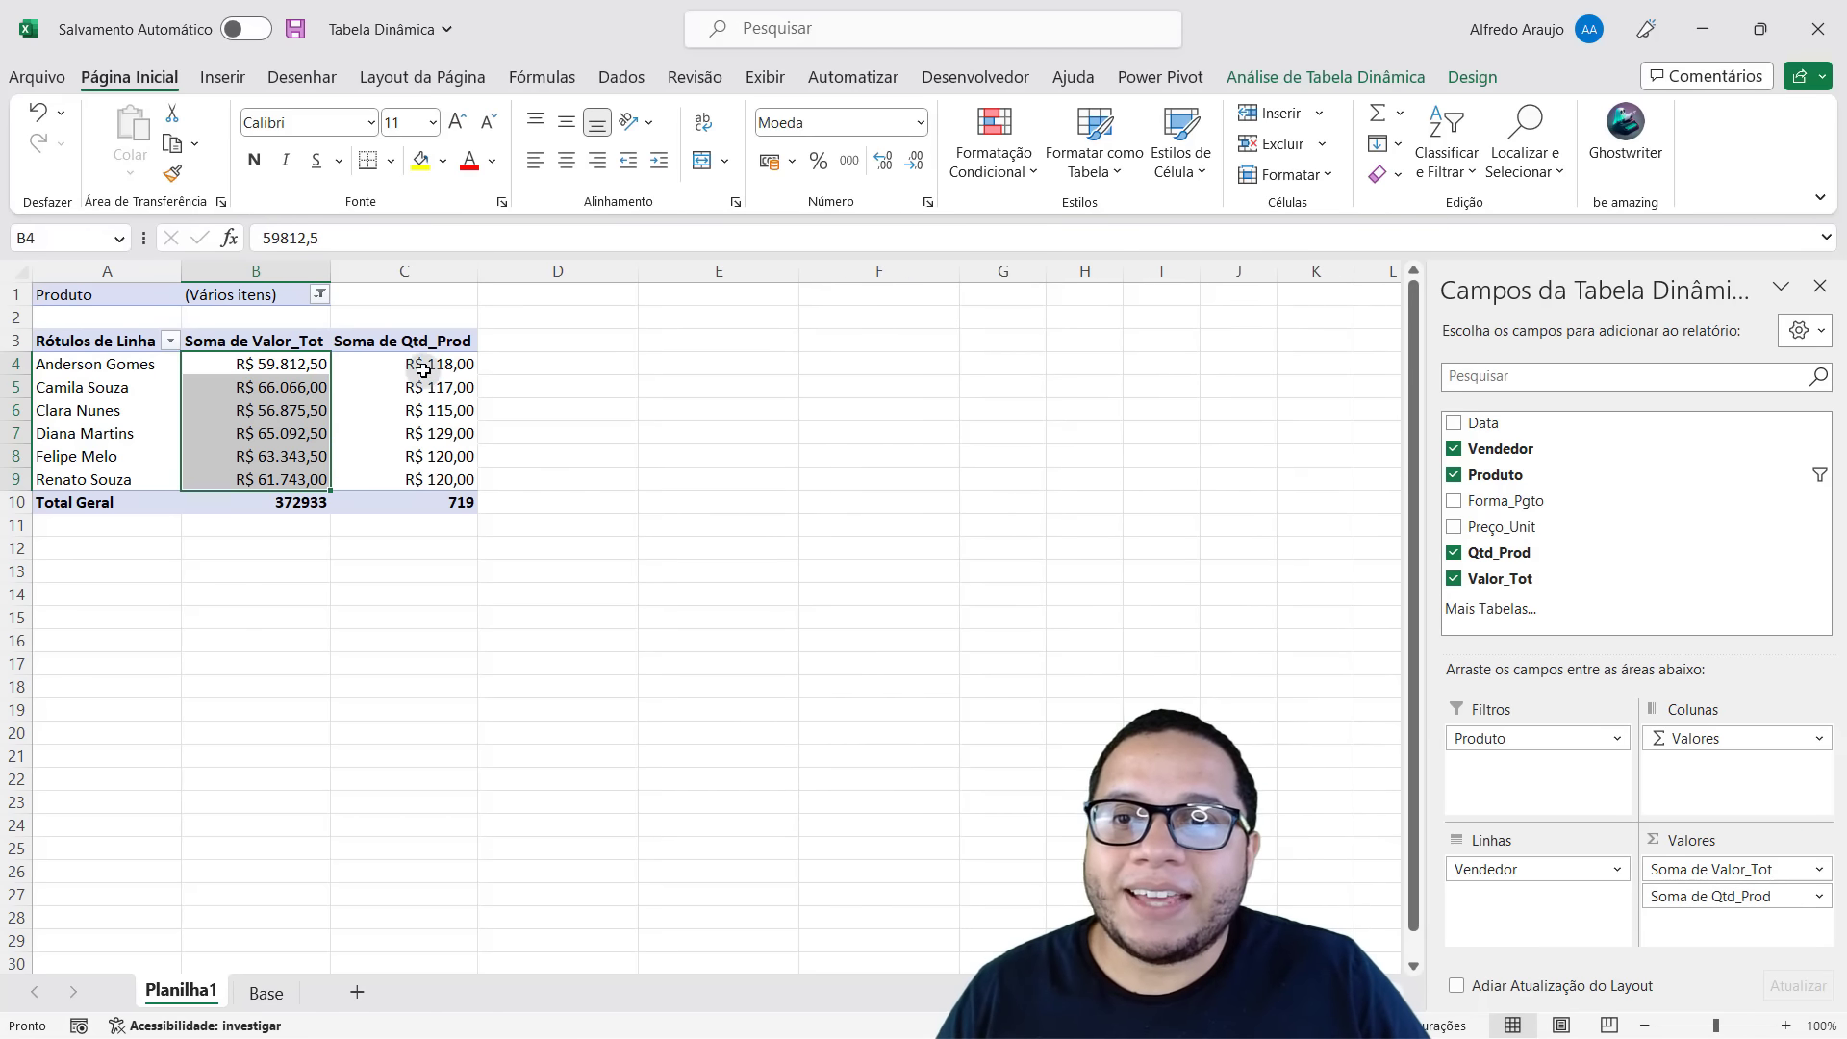
{"action": "left_click_drag", "start_coordinate": [423, 370], "coordinate": [425, 481]}
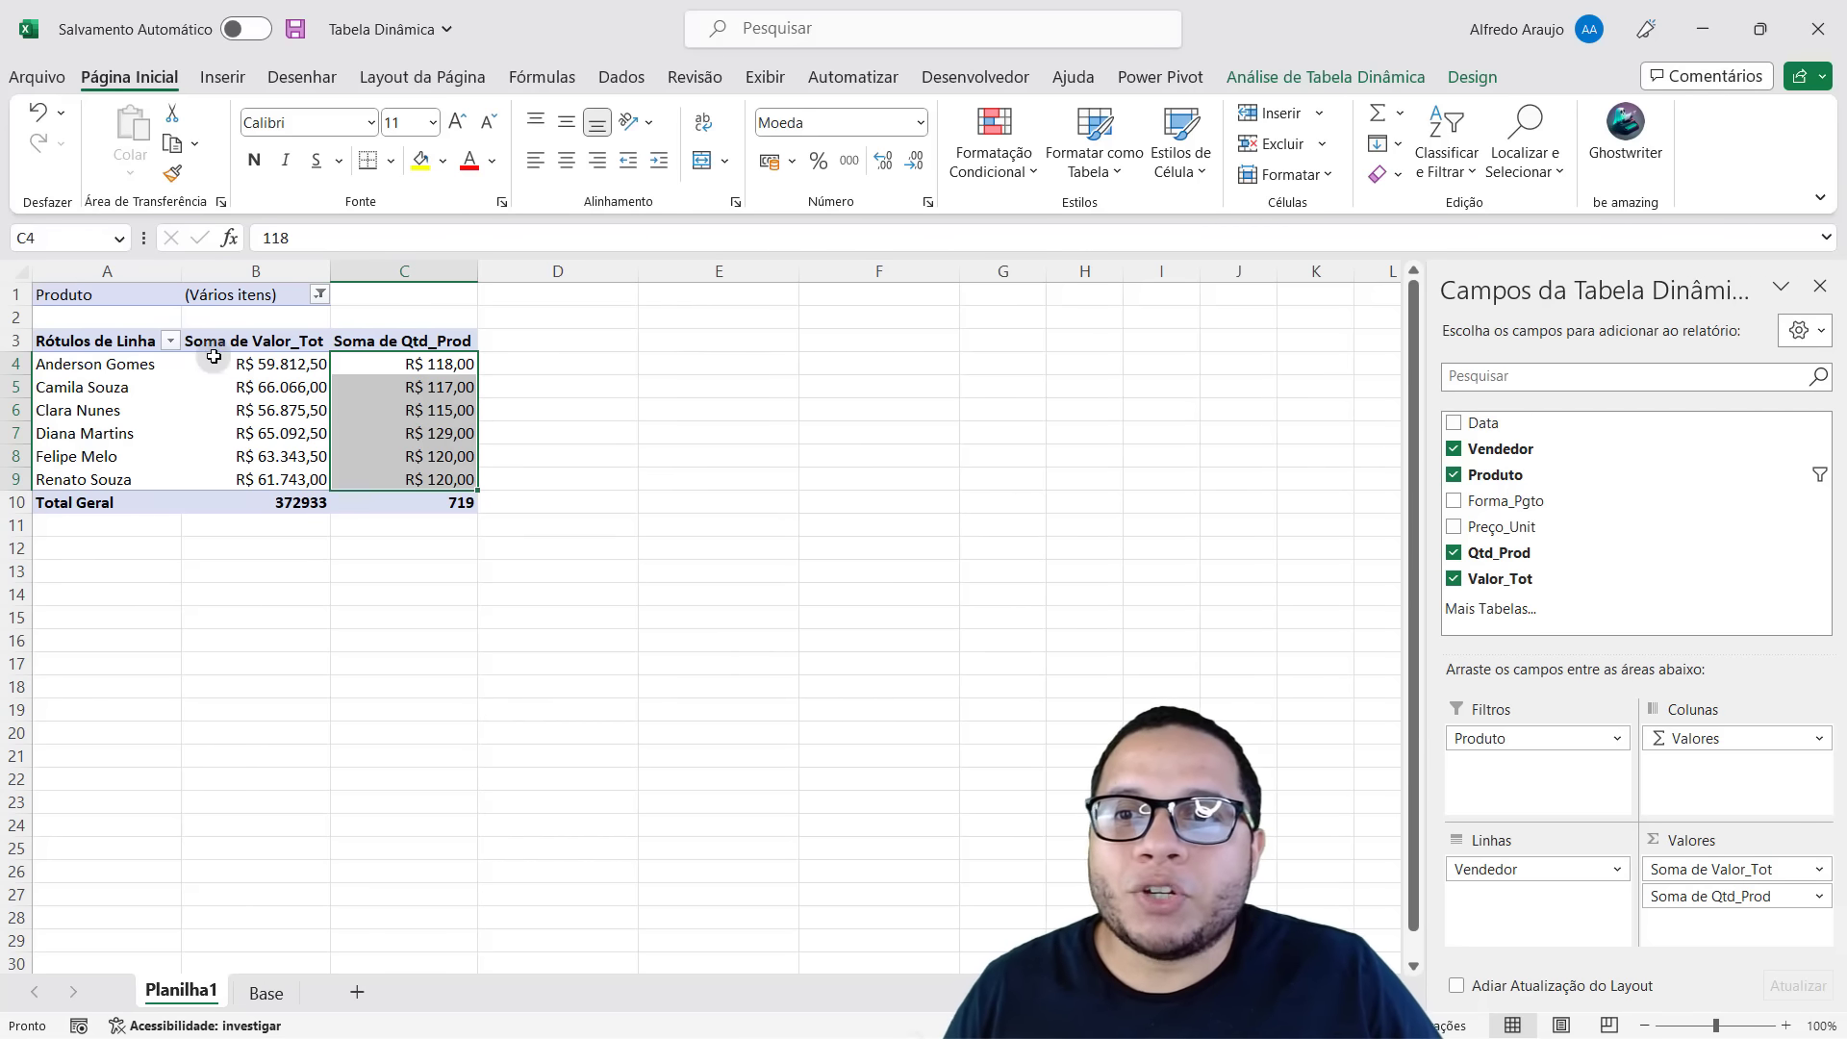
{"action": "left_click_drag", "start_coordinate": [219, 361], "coordinate": [219, 482]}
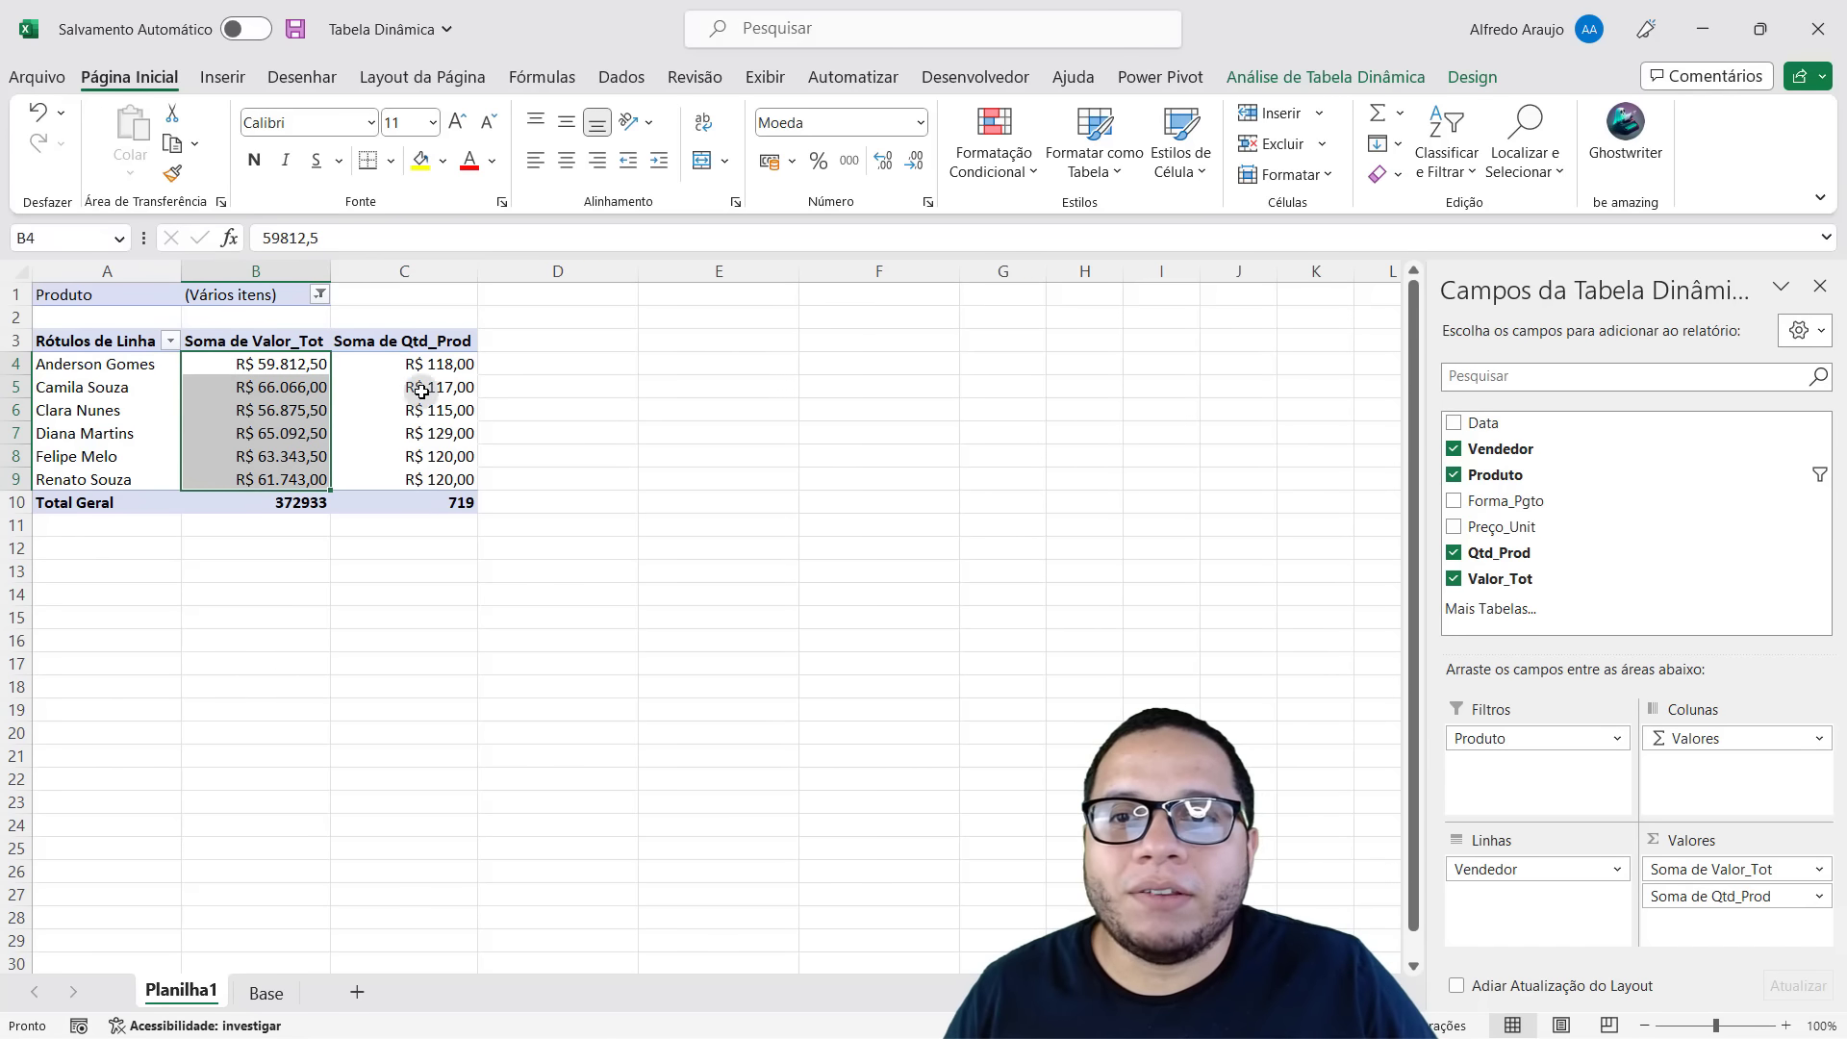
{"action": "mouse_move", "coordinate": [415, 364]}
{"action": "left_mouse_down"}
{"action": "mouse_move", "coordinate": [409, 495]}
{"action": "mouse_move", "coordinate": [404, 481]}
{"action": "left_mouse_up"}
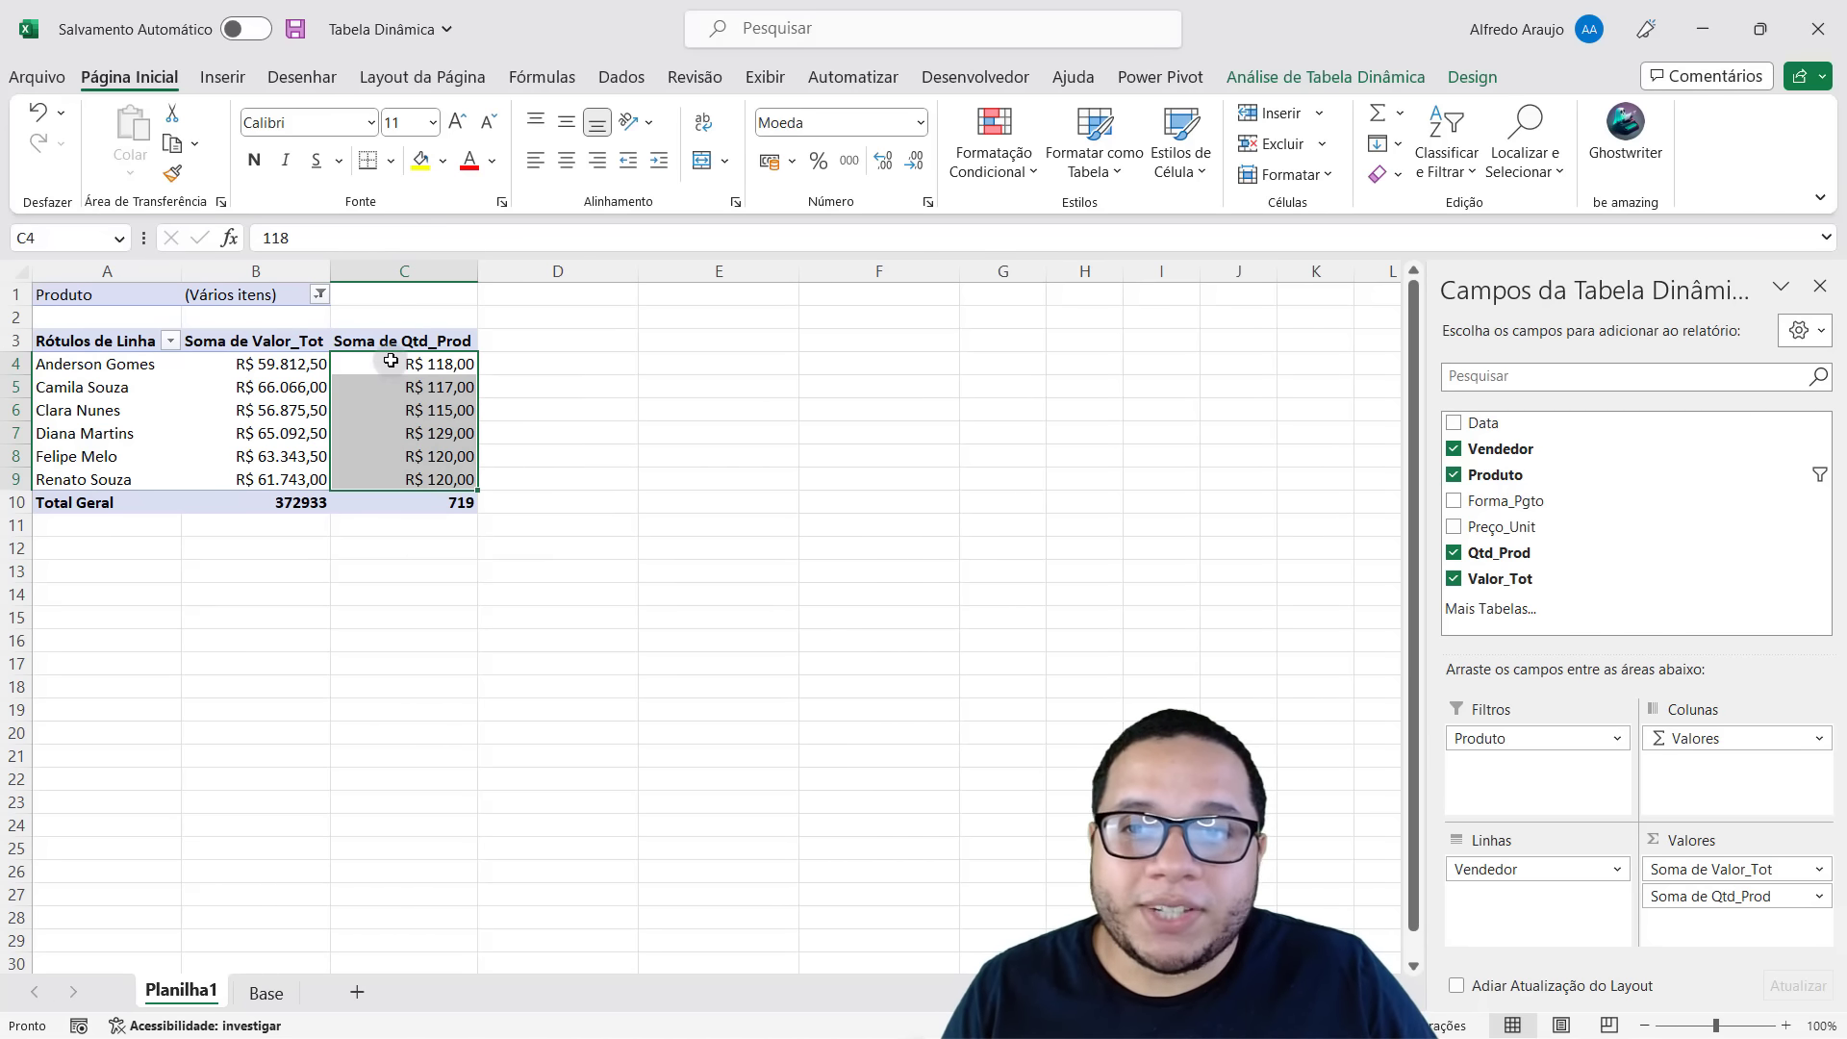
{"action": "mouse_move", "coordinate": [390, 363]}
{"action": "left_mouse_down"}
{"action": "mouse_move", "coordinate": [344, 460]}
{"action": "mouse_move", "coordinate": [288, 479]}
{"action": "left_mouse_up"}
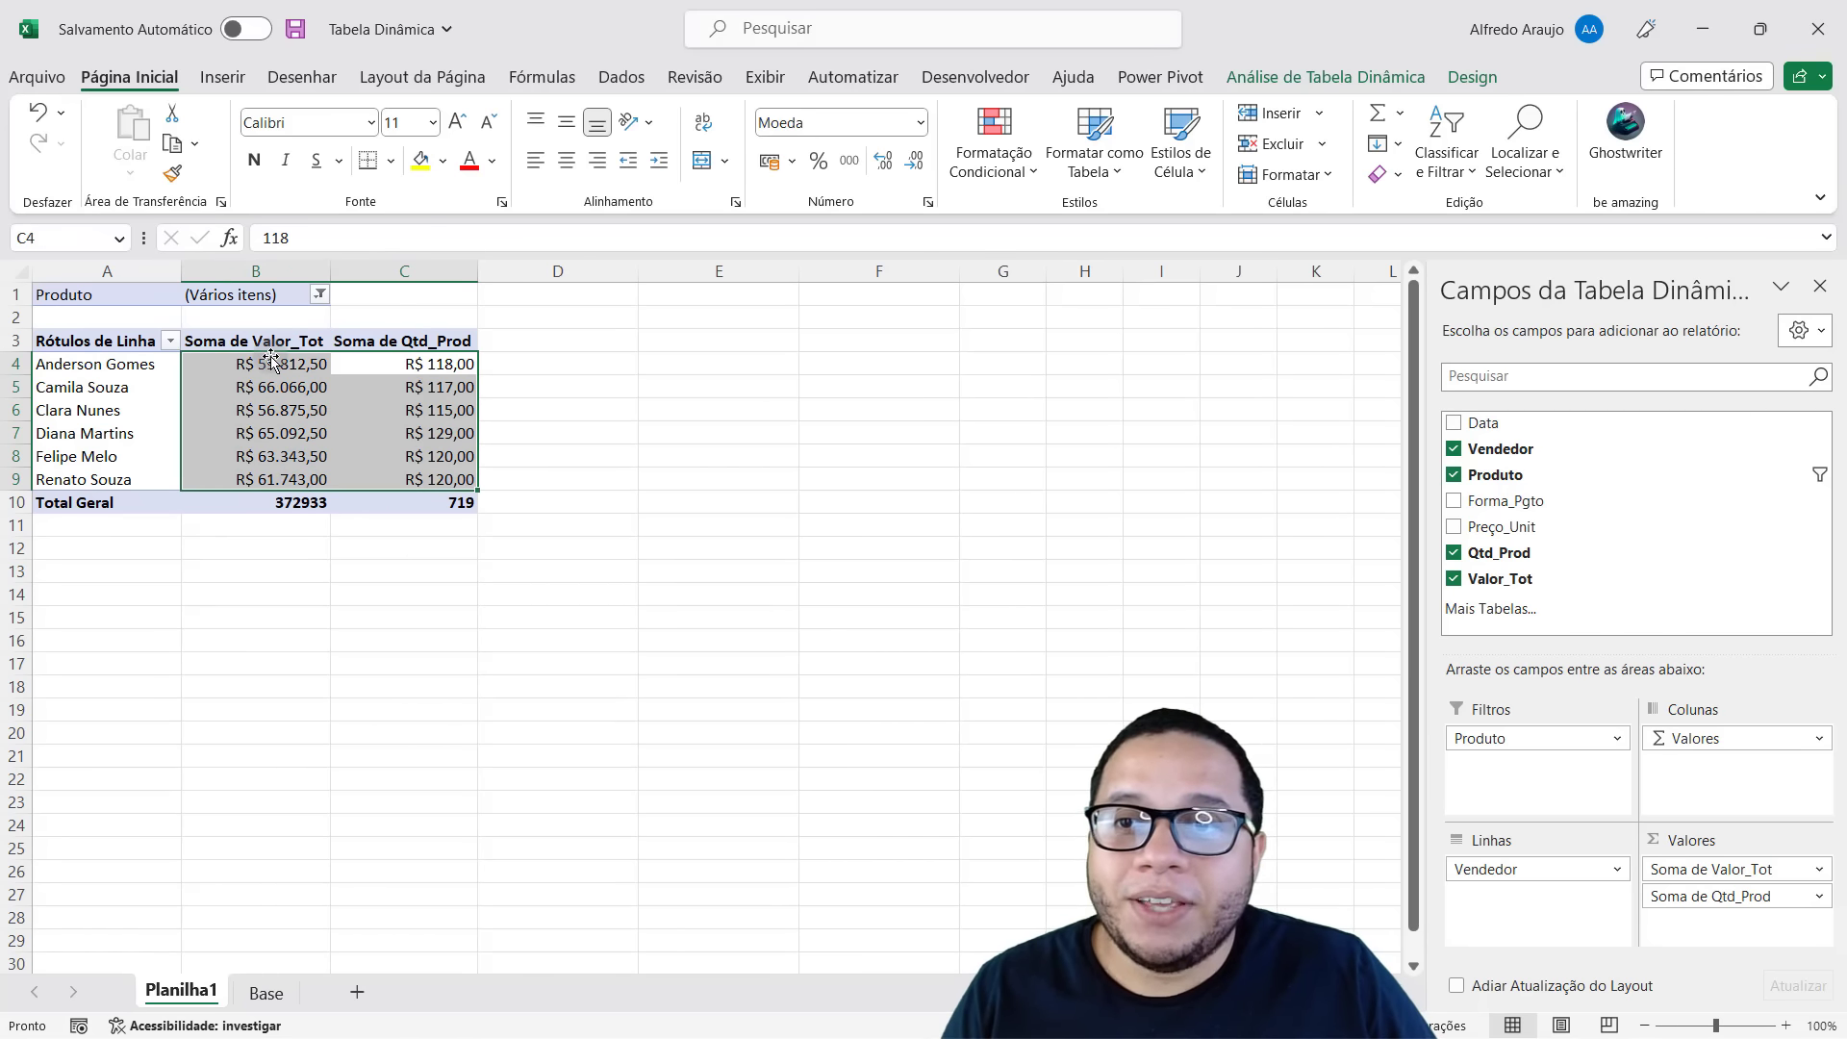
{"action": "mouse_move", "coordinate": [272, 360]}
{"action": "left_mouse_down"}
{"action": "mouse_move", "coordinate": [353, 457]}
{"action": "mouse_move", "coordinate": [433, 479]}
{"action": "left_mouse_up"}
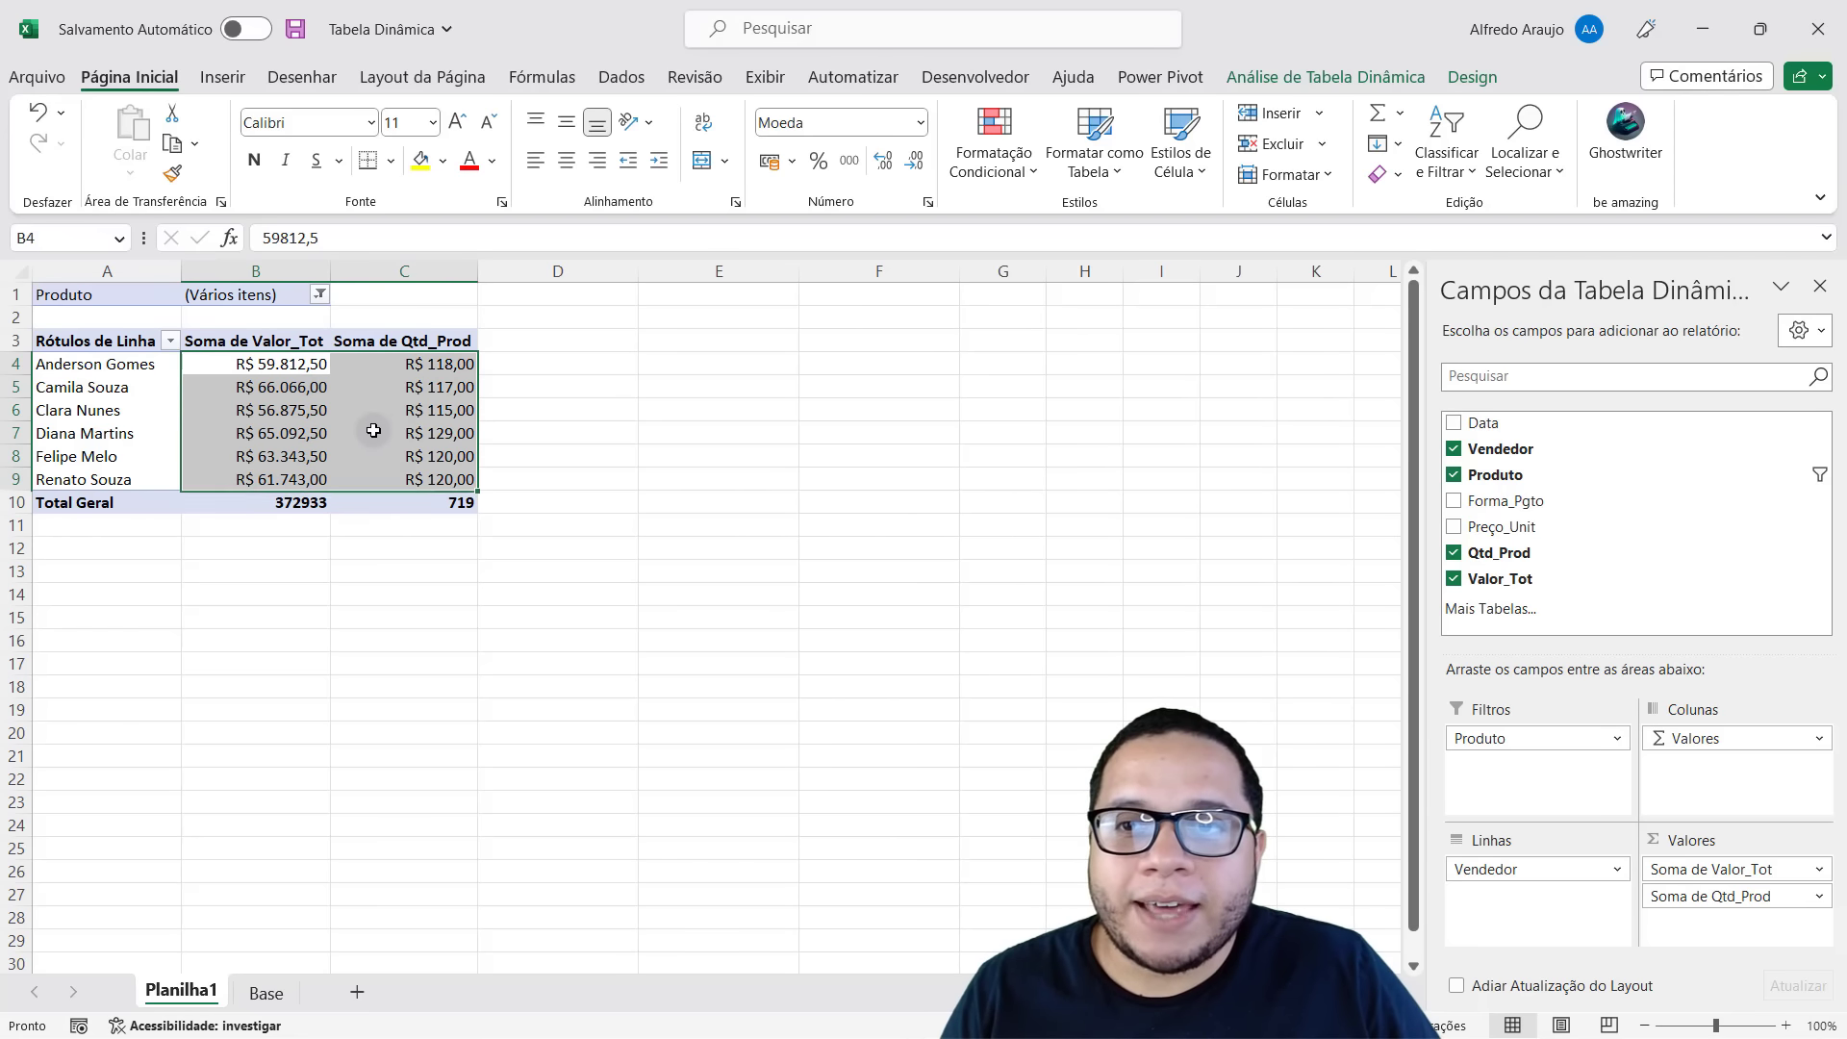
Switch the pivot values to Número format with no decimal places.
{"action": "left_click", "coordinate": [921, 123]}
{"action": "left_click", "coordinate": [851, 223]}
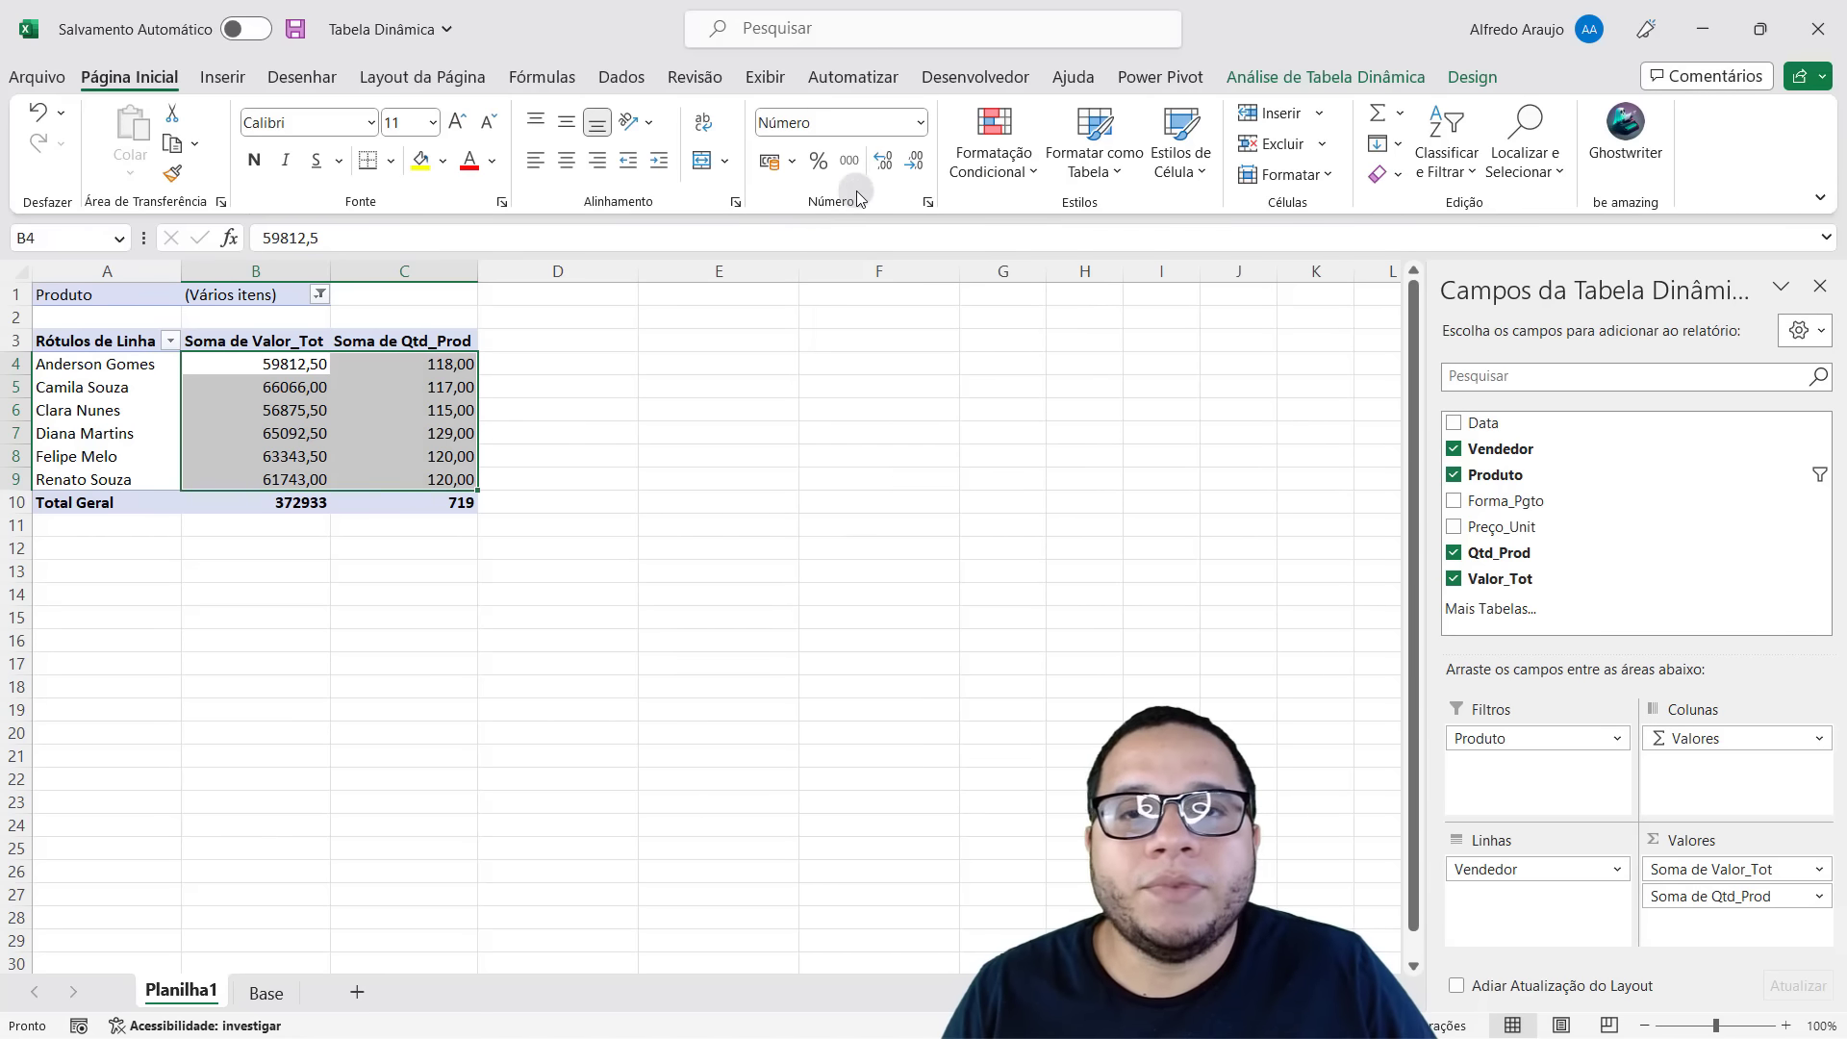
{"action": "left_click", "coordinate": [910, 162]}
{"action": "left_click", "coordinate": [910, 162]}
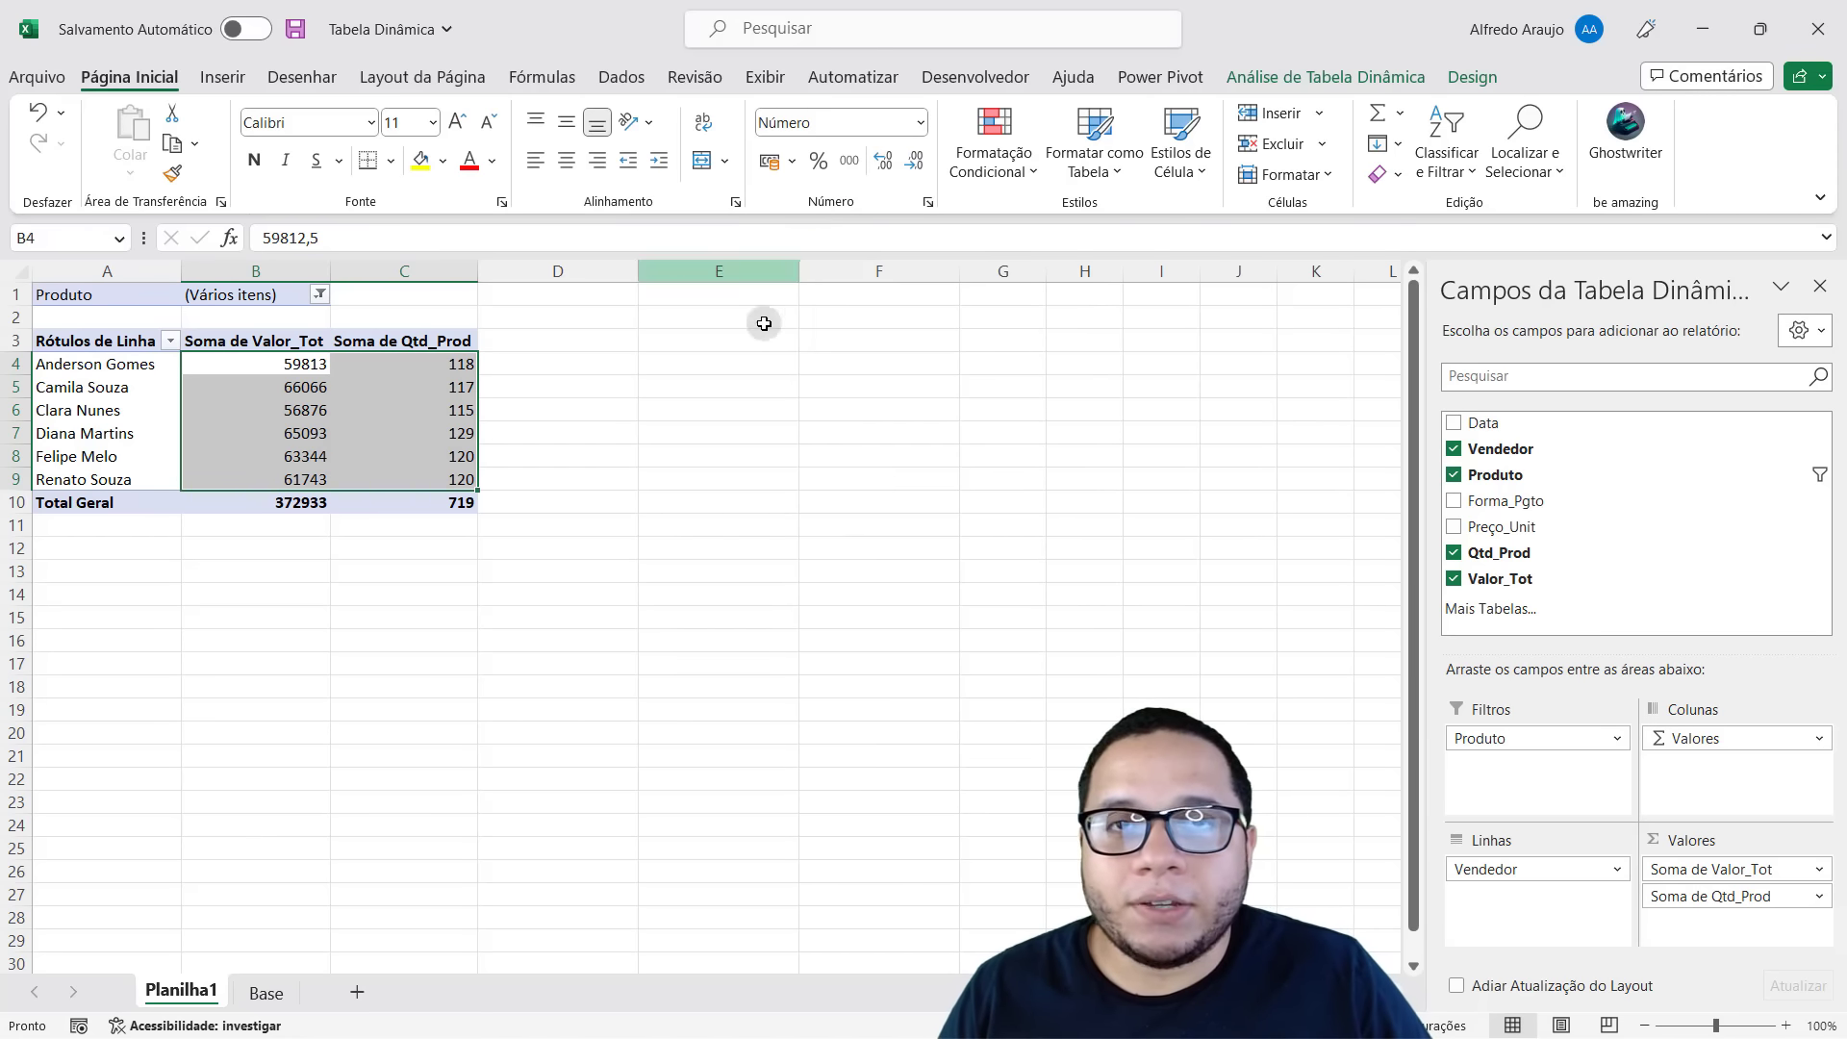
{"action": "left_click", "coordinate": [718, 432]}
Remove Soma de Qtd_Prod from Valores, leaving only Soma de Valor_Tot.
{"action": "left_click", "coordinate": [288, 373]}
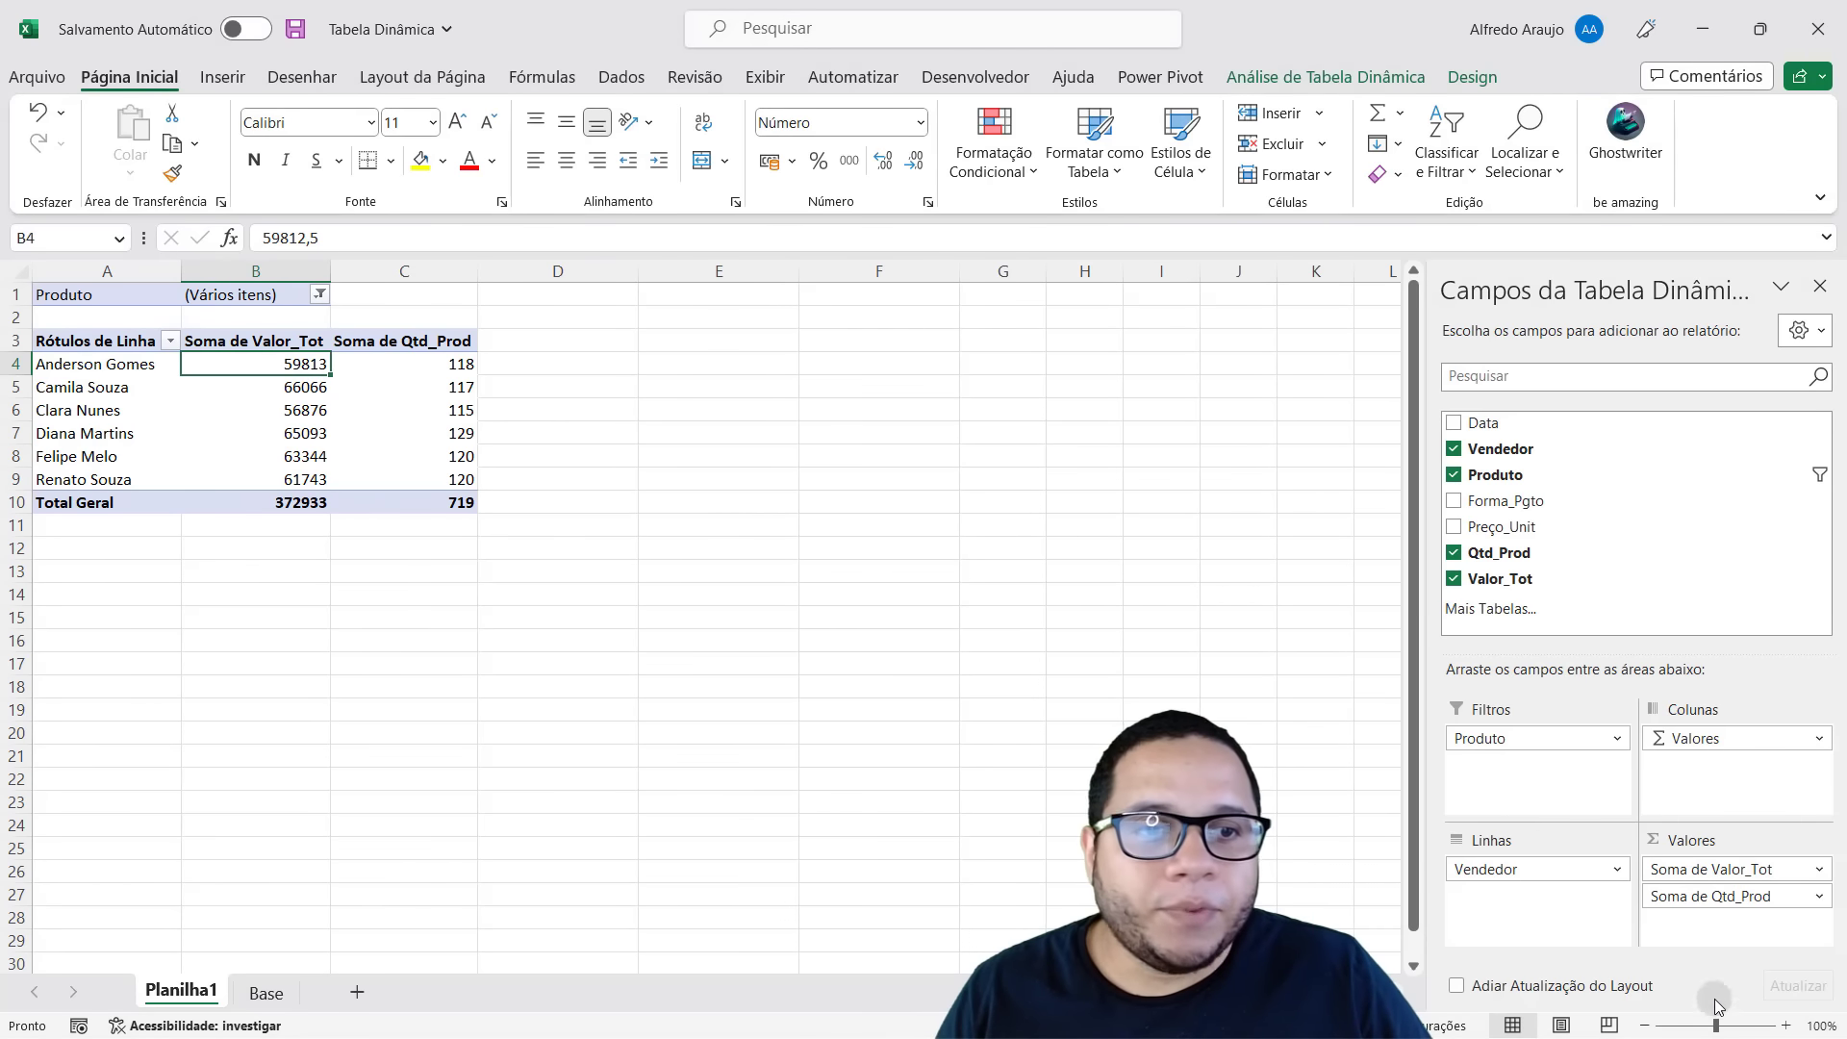
{"action": "left_click_drag", "start_coordinate": [1723, 910], "coordinate": [1582, 562]}
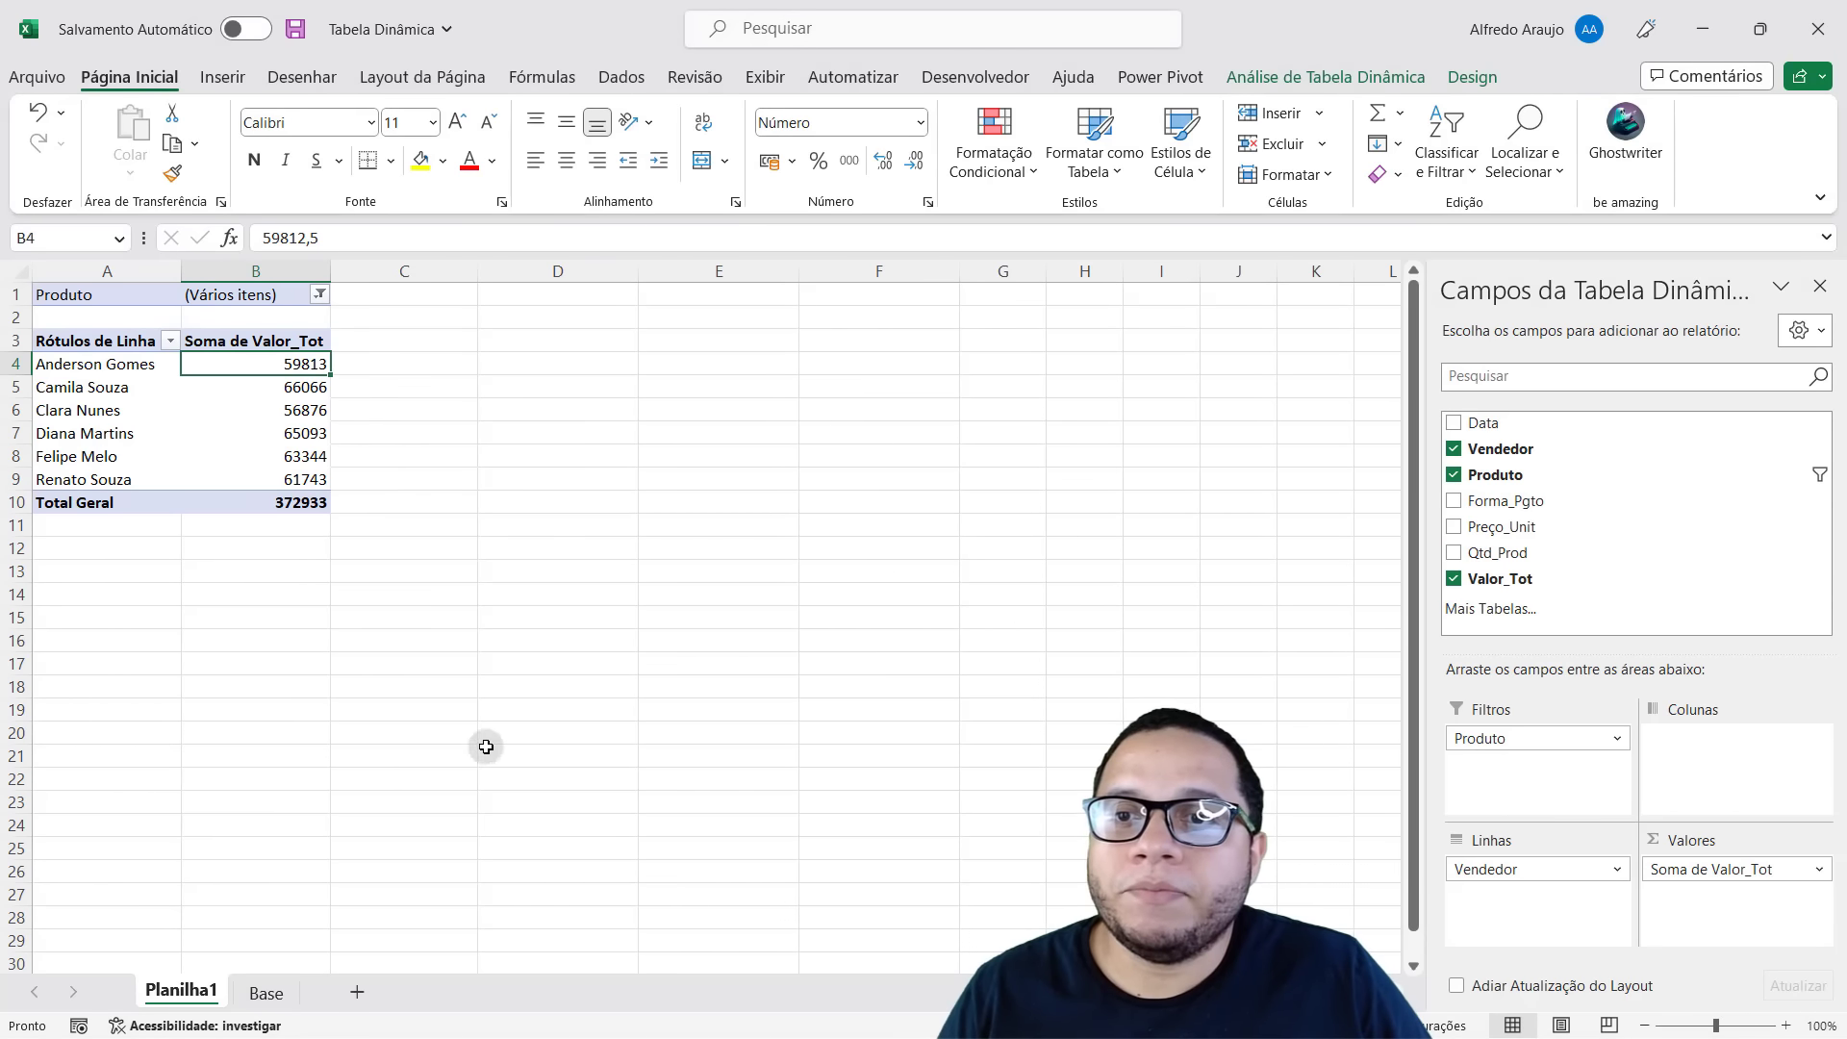
{"action": "left_click_drag", "start_coordinate": [272, 363], "coordinate": [291, 479]}
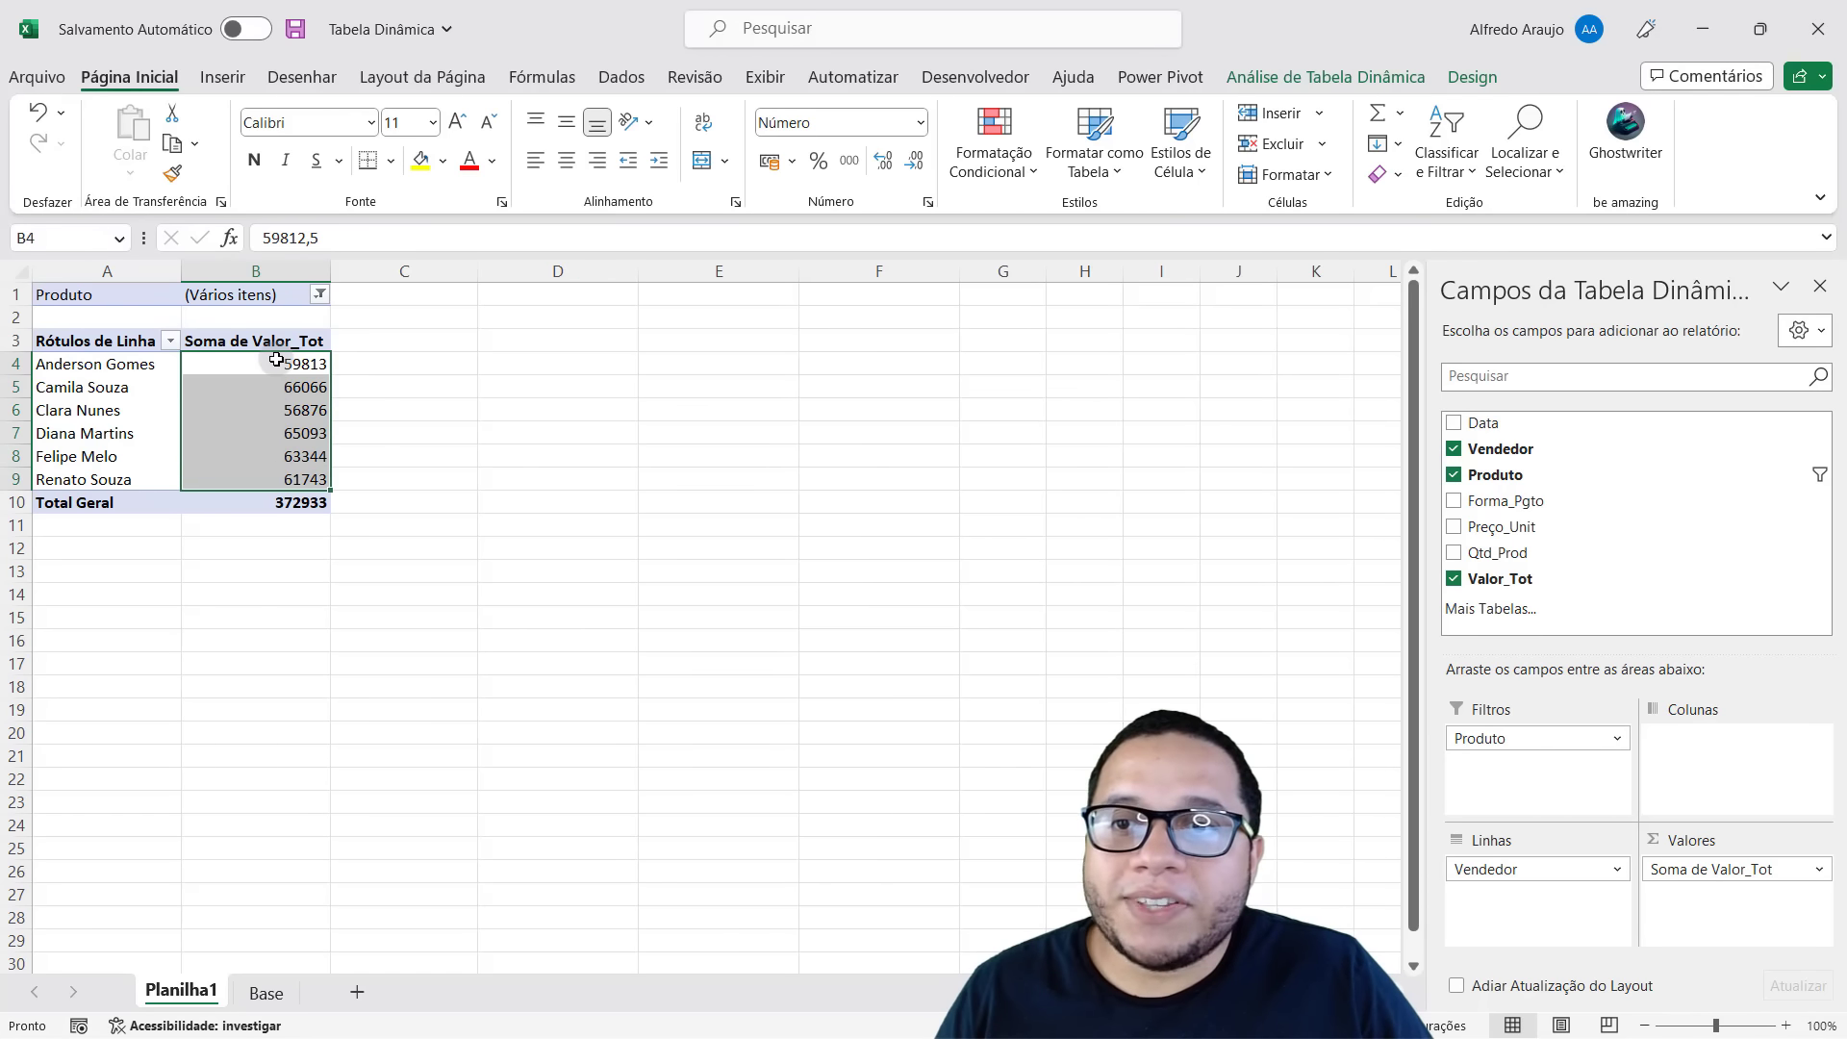
{"action": "left_click_drag", "start_coordinate": [289, 362], "coordinate": [291, 479]}
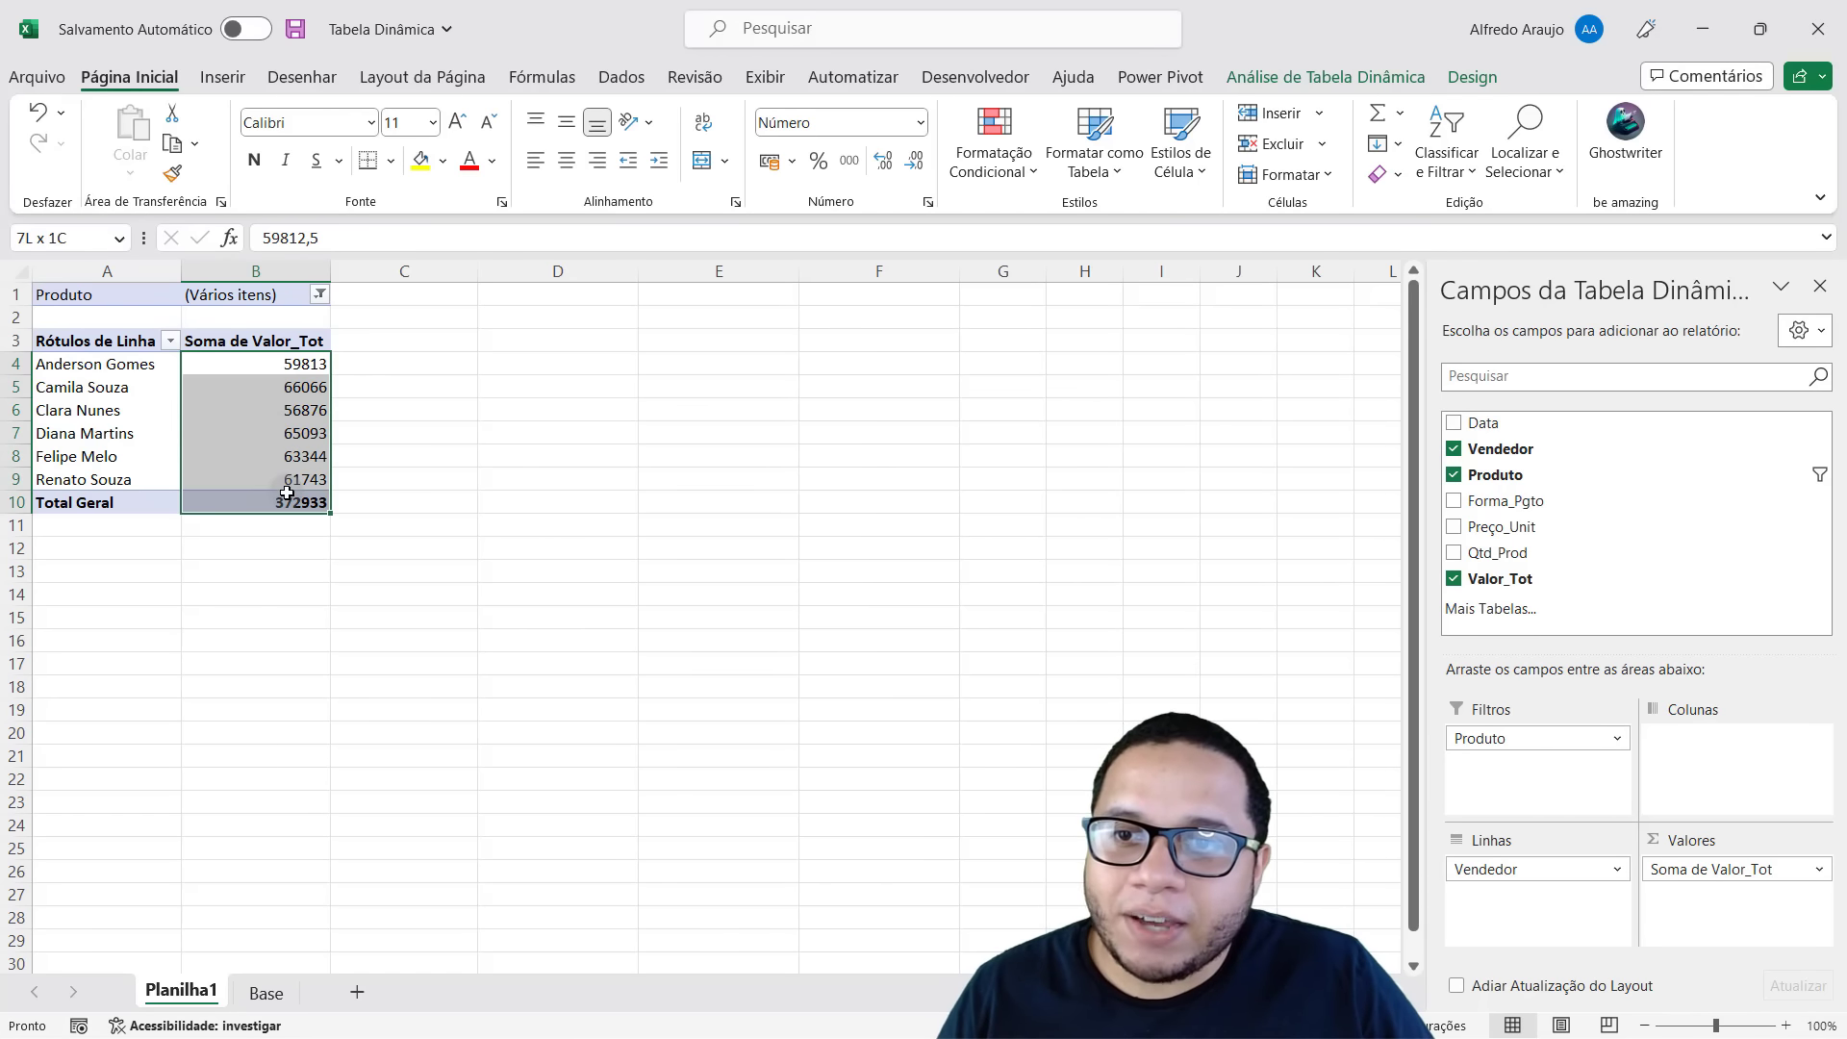
{"action": "left_click", "coordinate": [258, 385]}
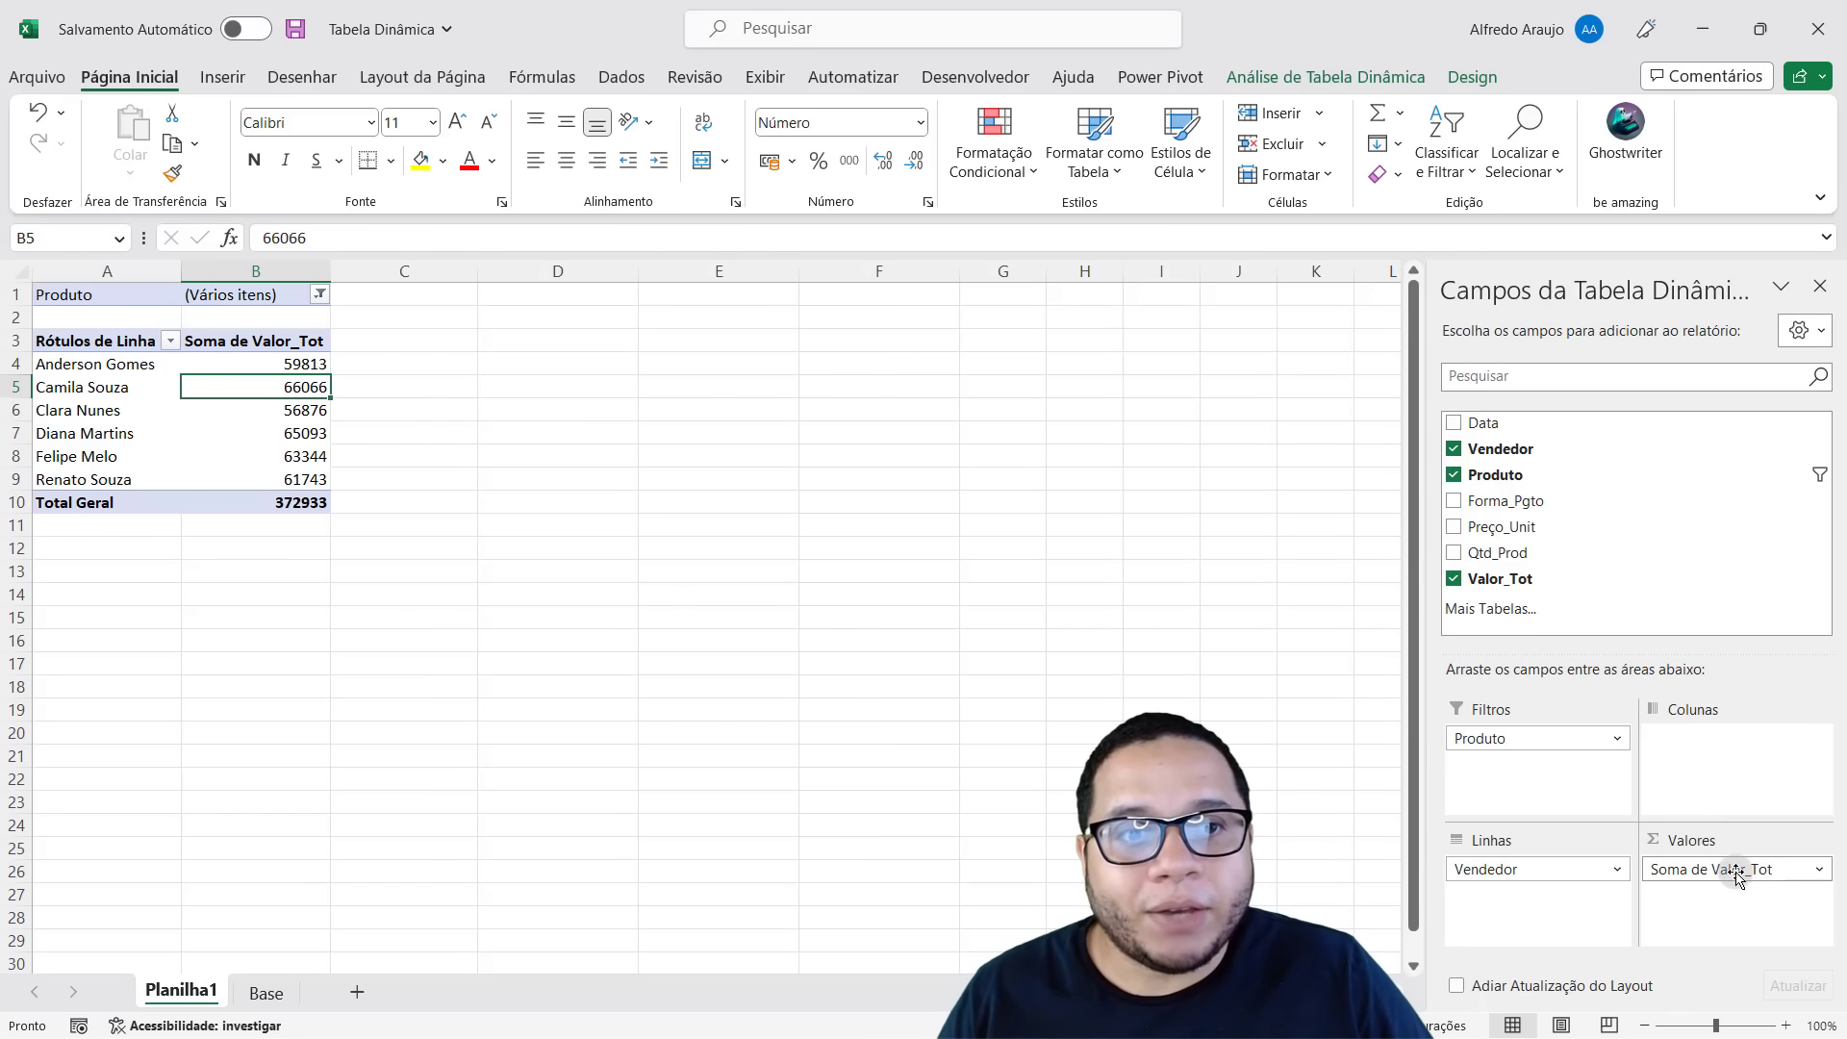
Give the Soma de Valor_Tot field a Moeda number format, then add Qtd_Prod back to Valores.
{"action": "left_click", "coordinate": [1773, 870]}
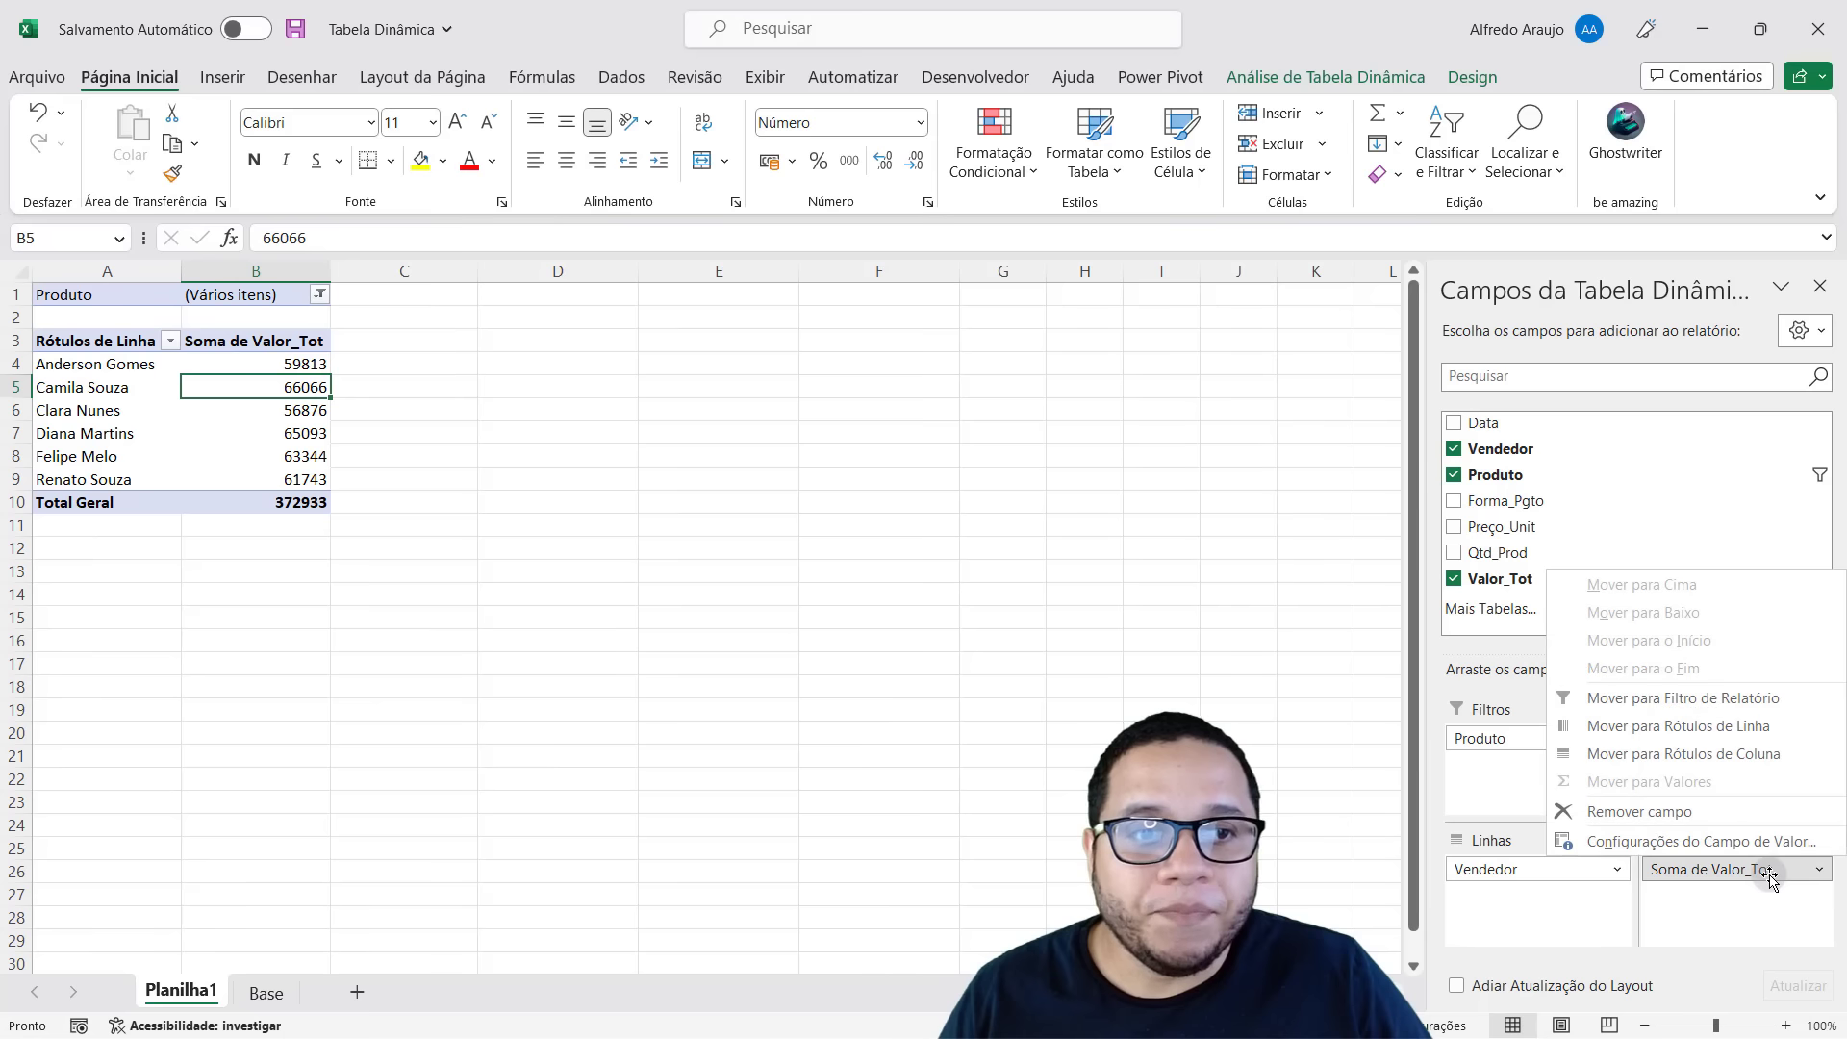
{"action": "left_click", "coordinate": [1764, 846]}
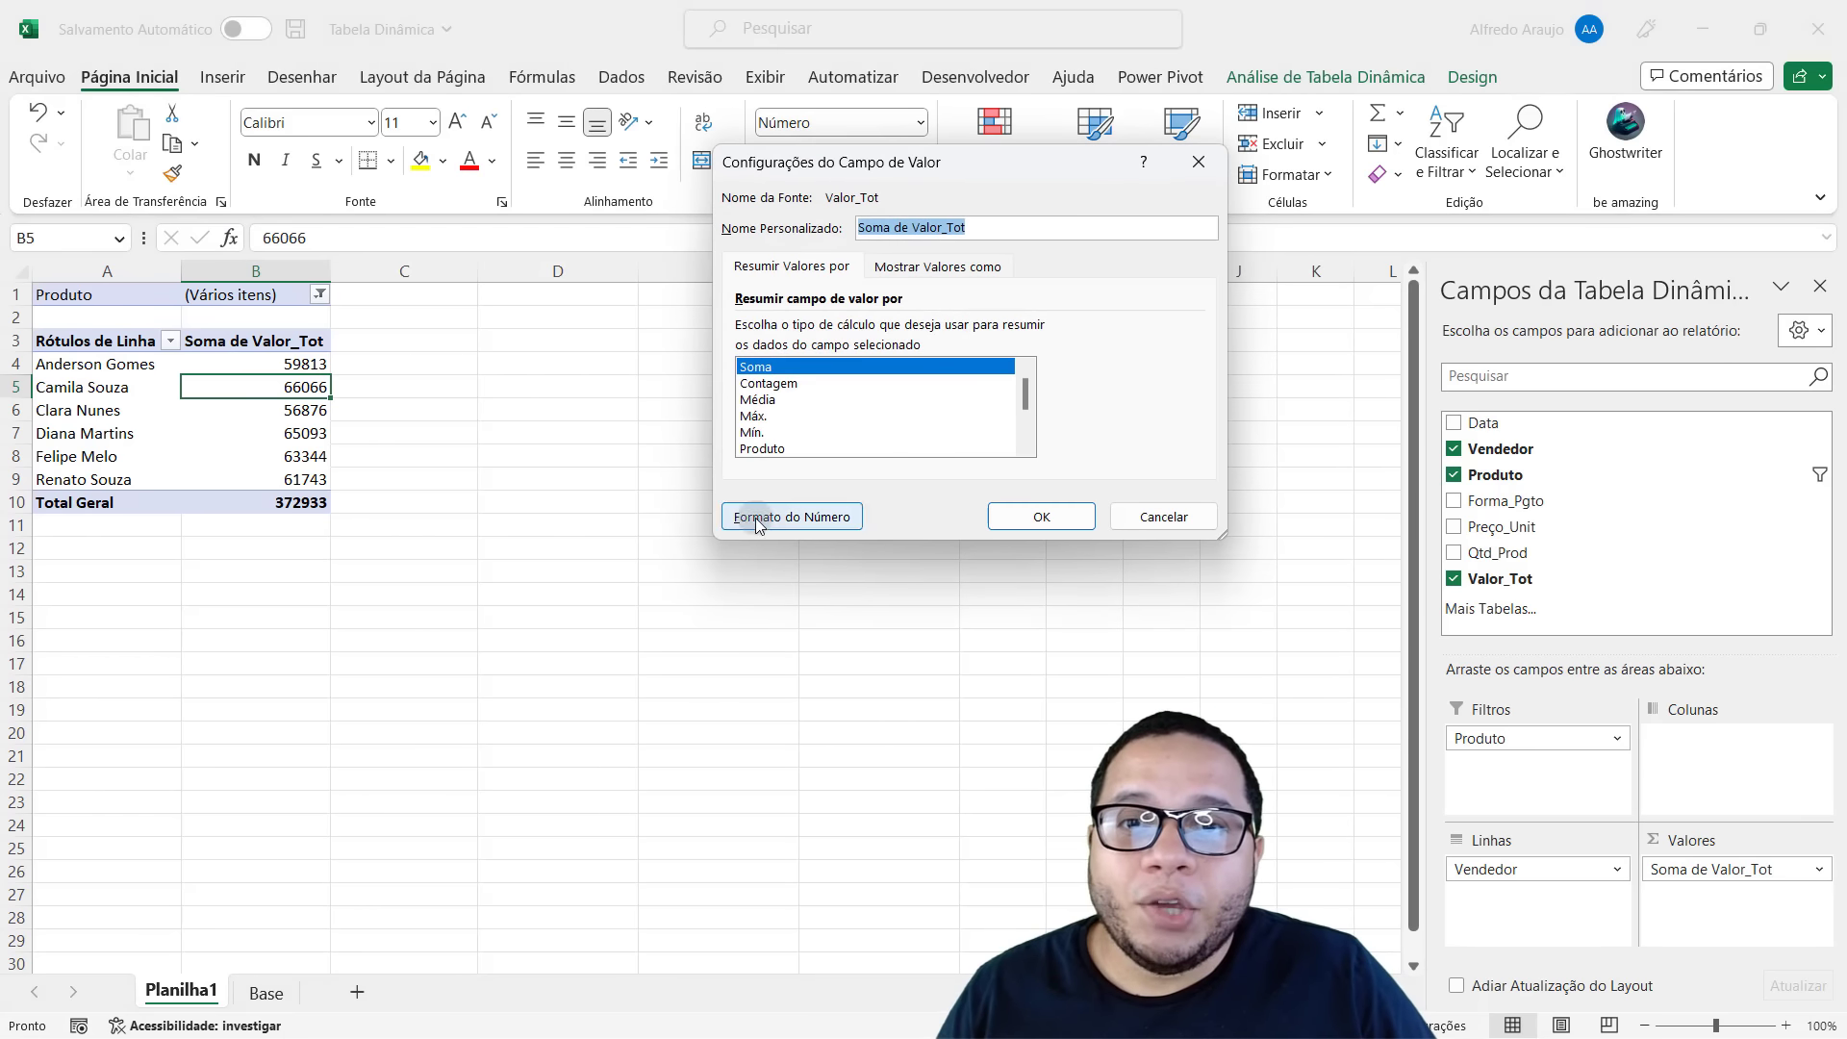
{"action": "left_click", "coordinate": [798, 519]}
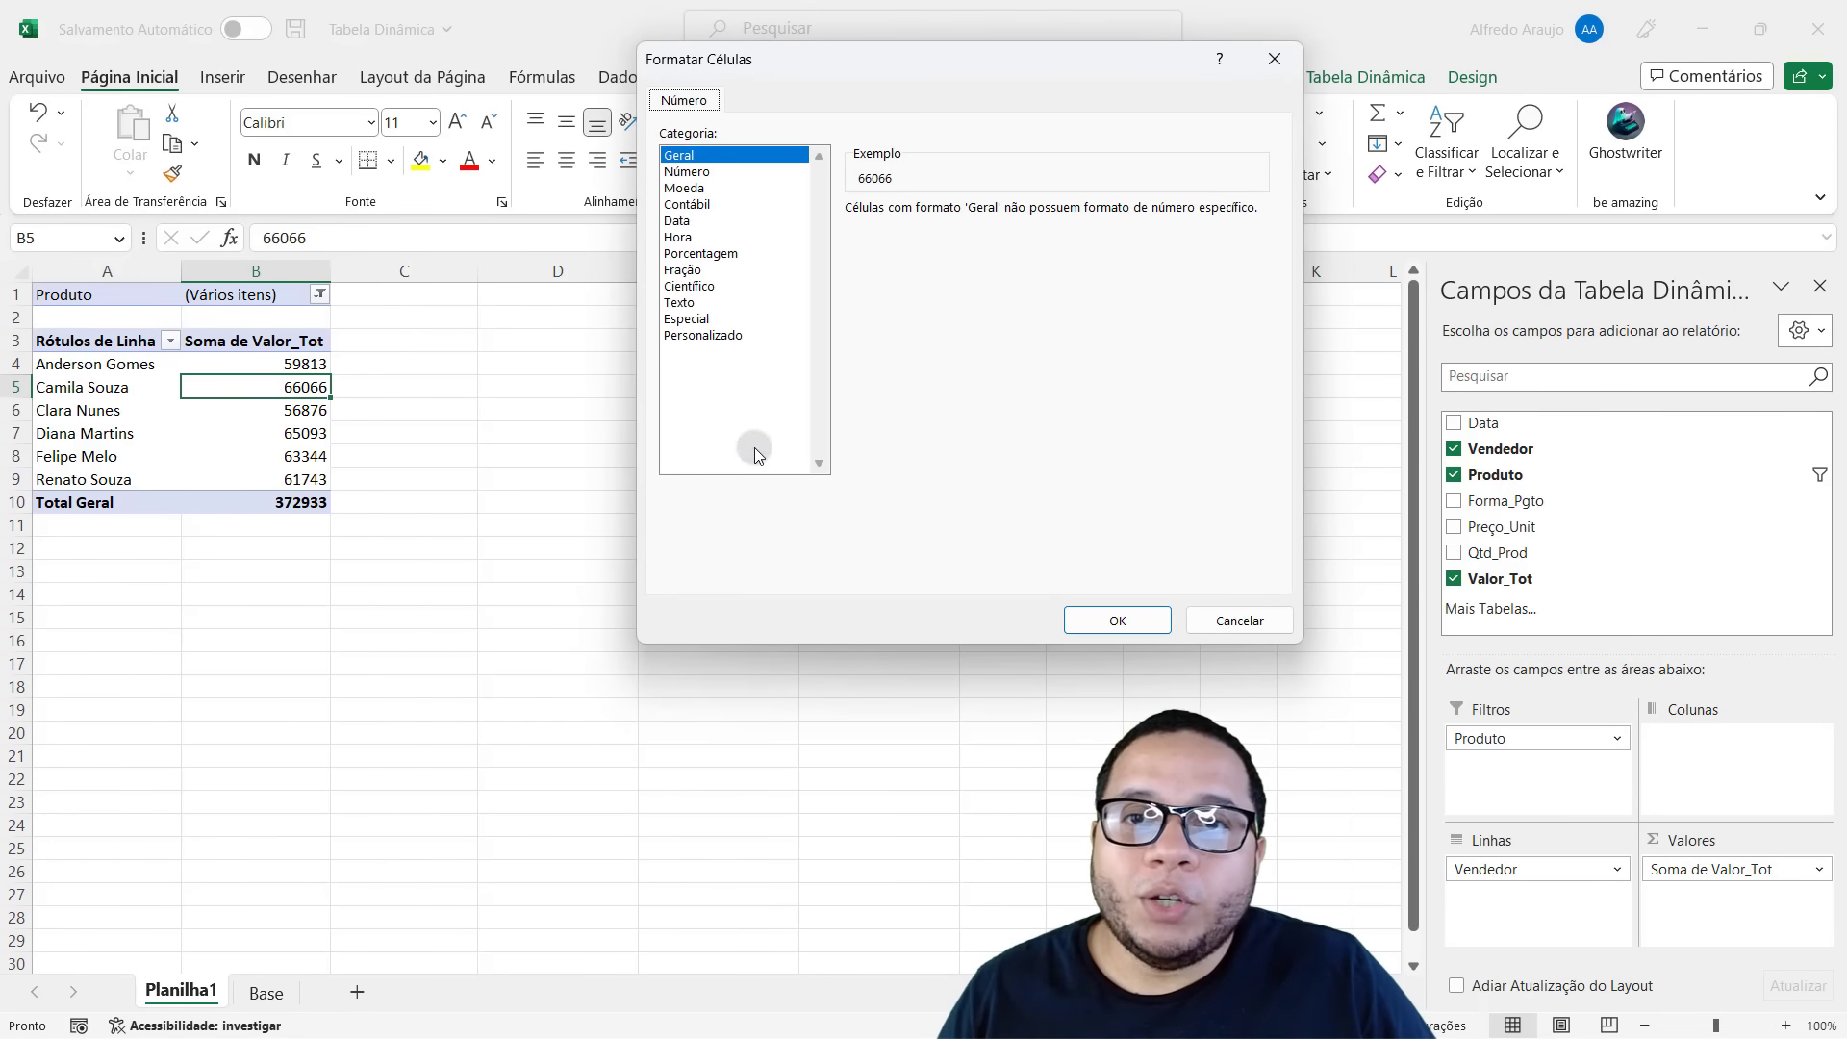
{"action": "left_click", "coordinate": [689, 188]}
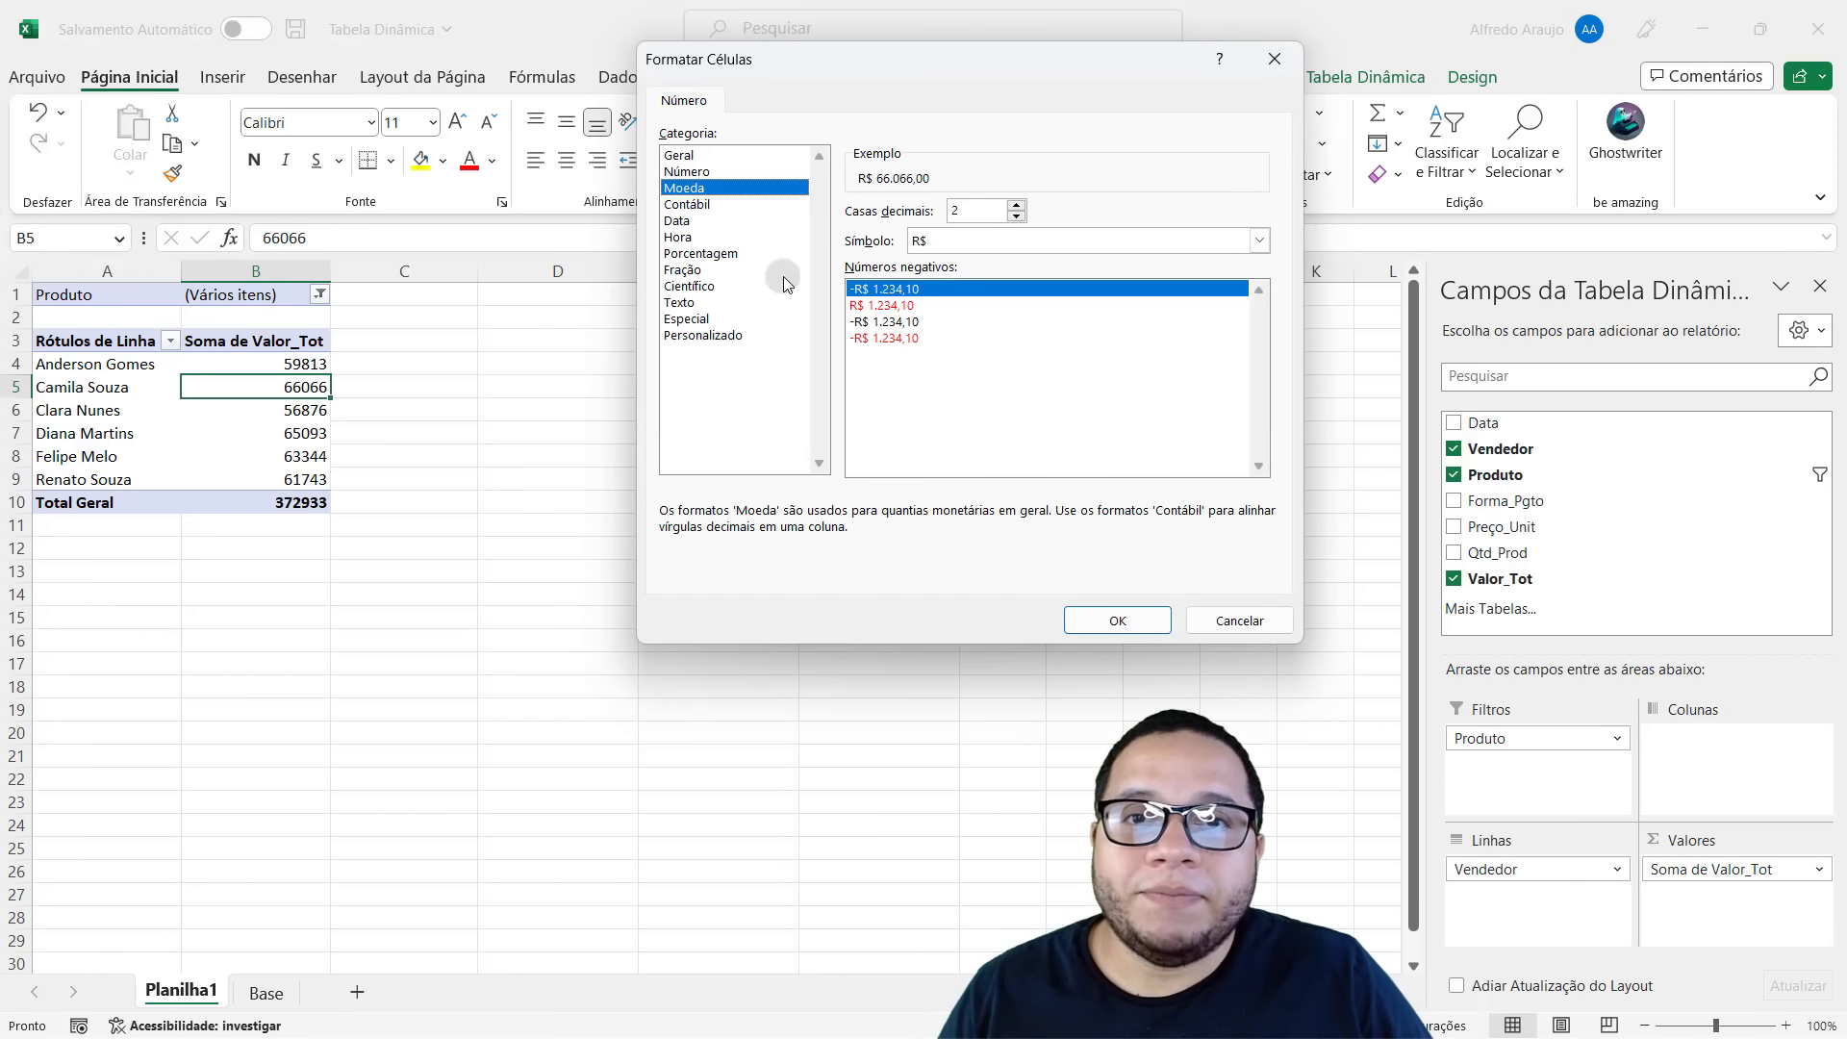
{"action": "left_click", "coordinate": [1111, 620]}
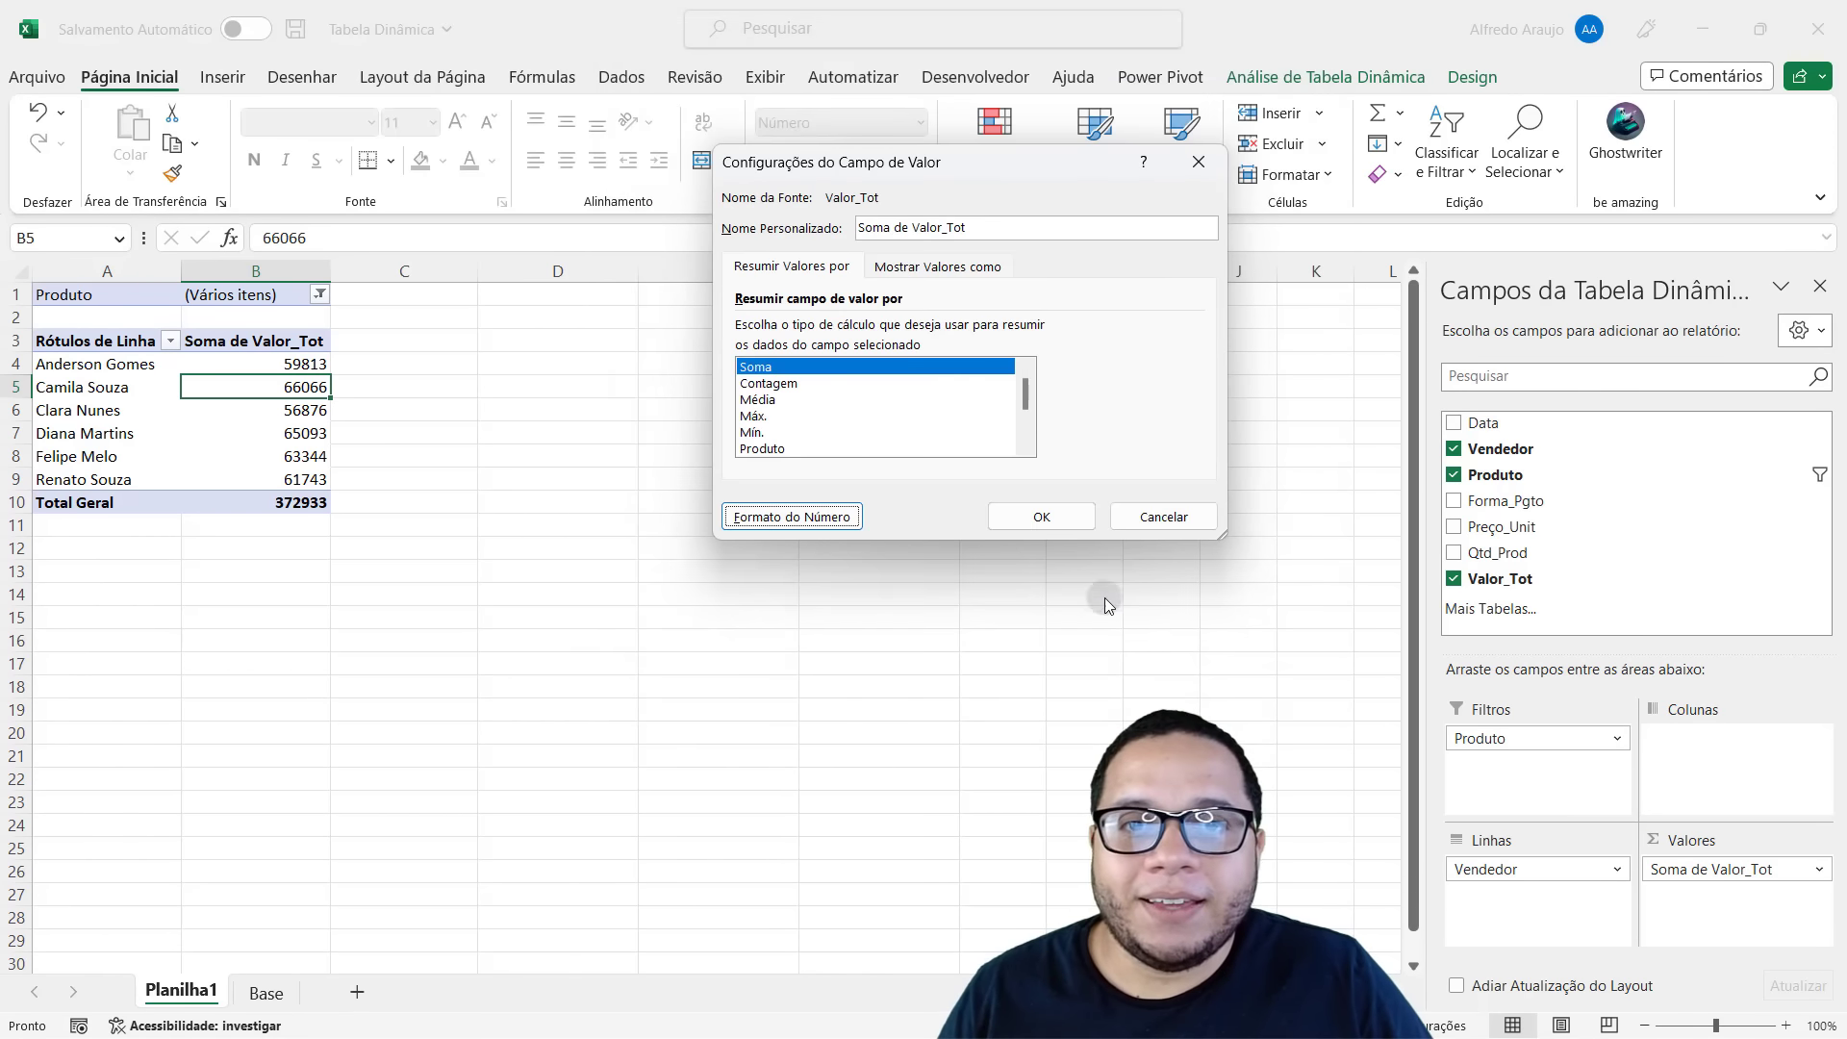
{"action": "left_click", "coordinate": [1041, 516]}
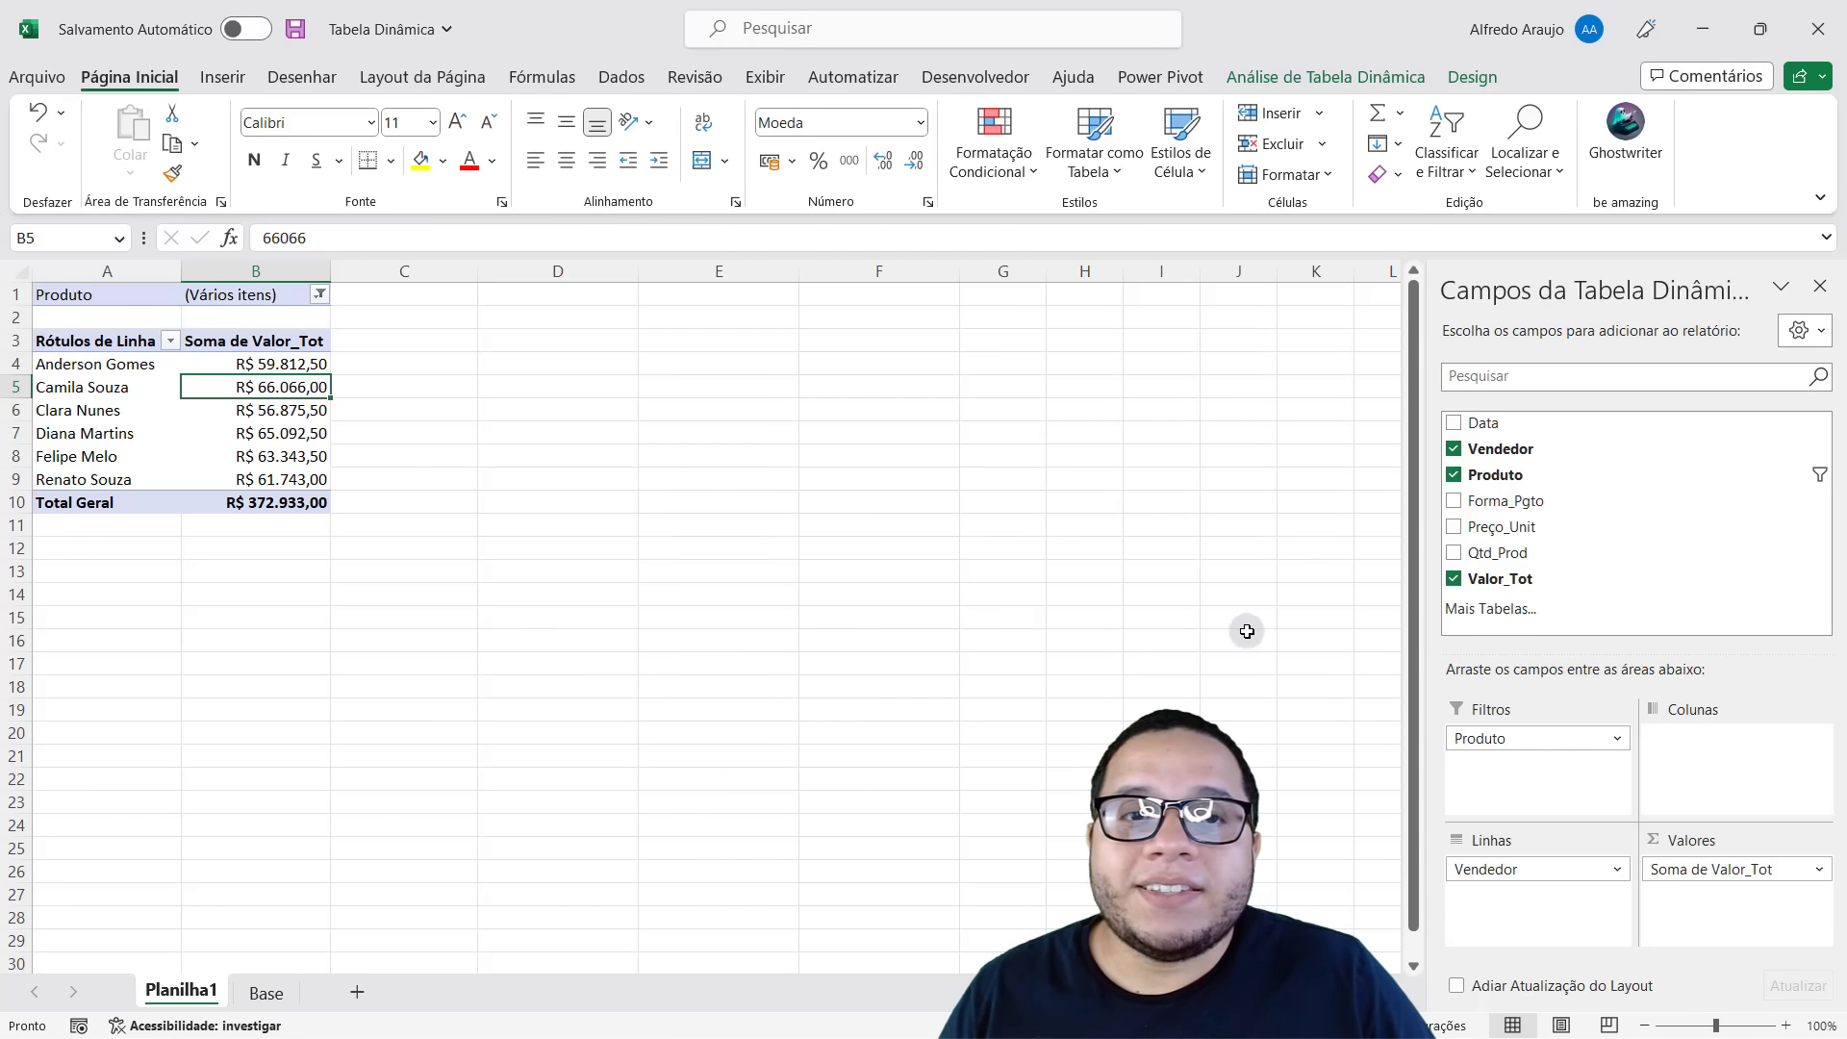
{"action": "left_click_drag", "start_coordinate": [1510, 552], "coordinate": [1691, 904]}
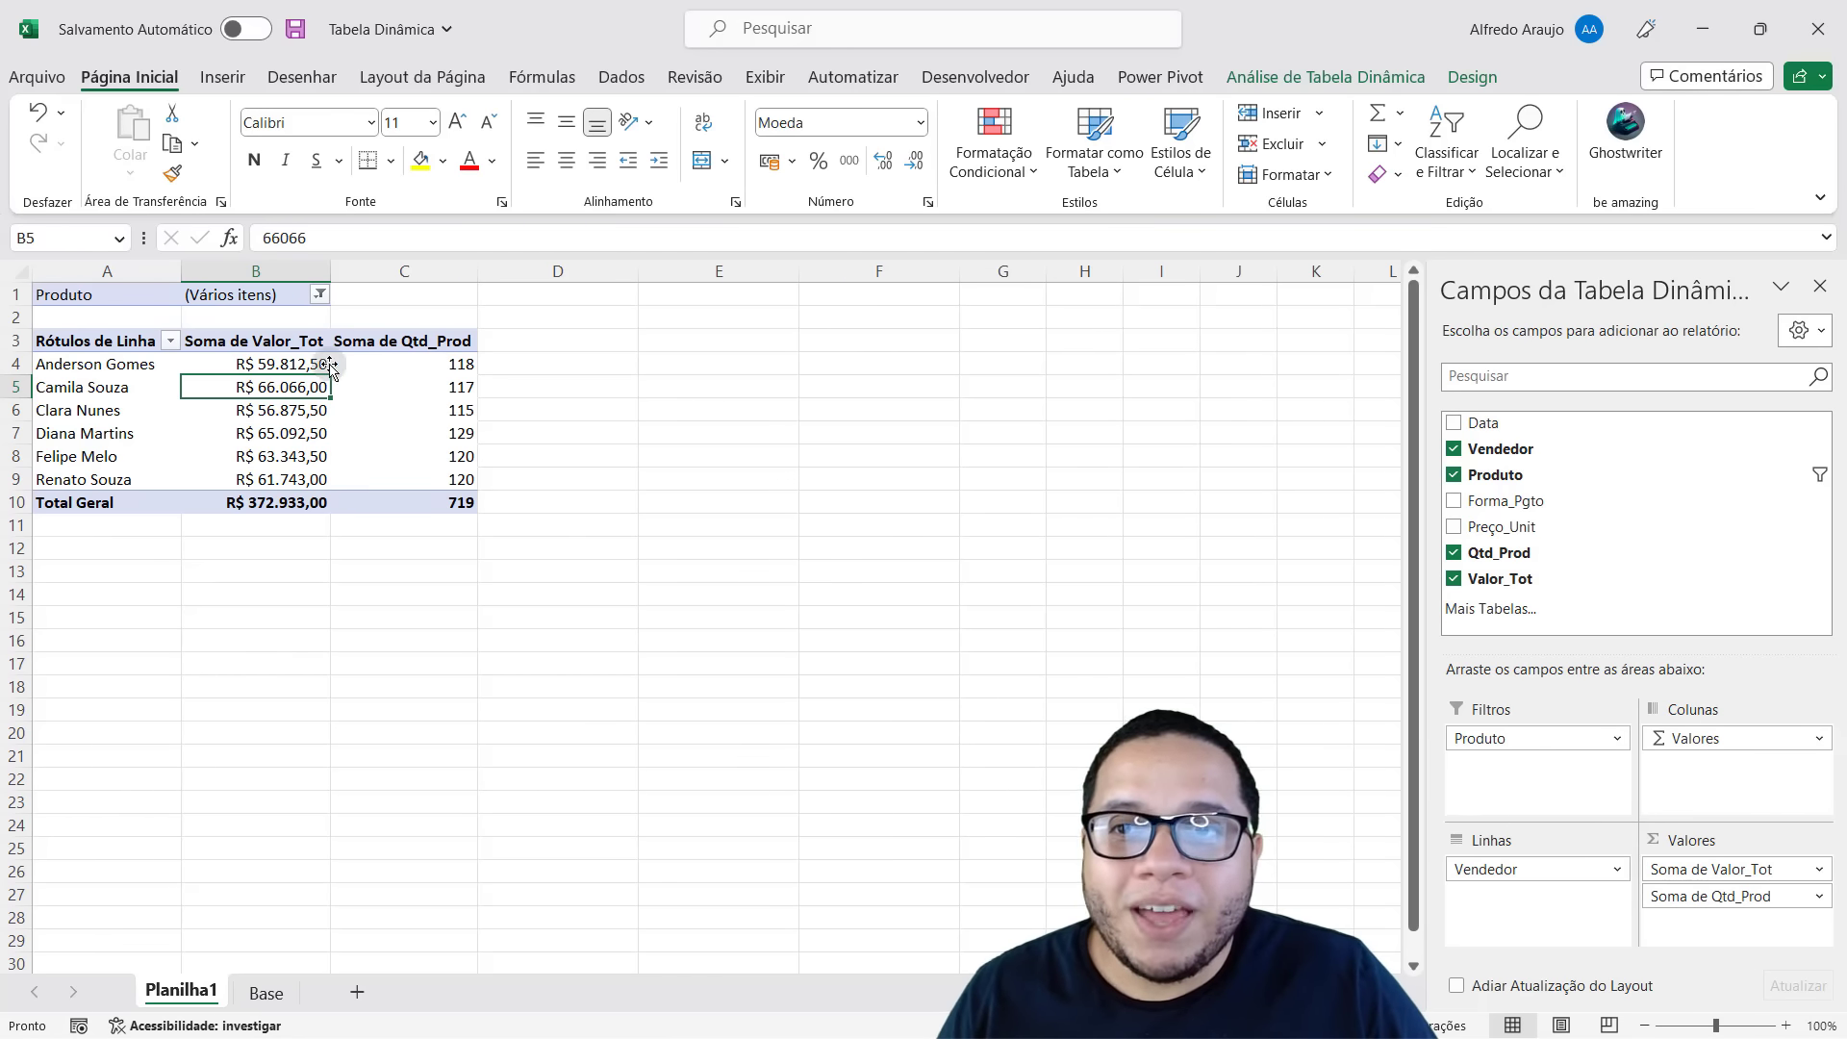
Compare the R$ Valor_Tot sums (total R$ 372.933,00) with the plain Qtd_Prod sums (total 719).
{"action": "left_click_drag", "start_coordinate": [423, 345], "coordinate": [449, 480]}
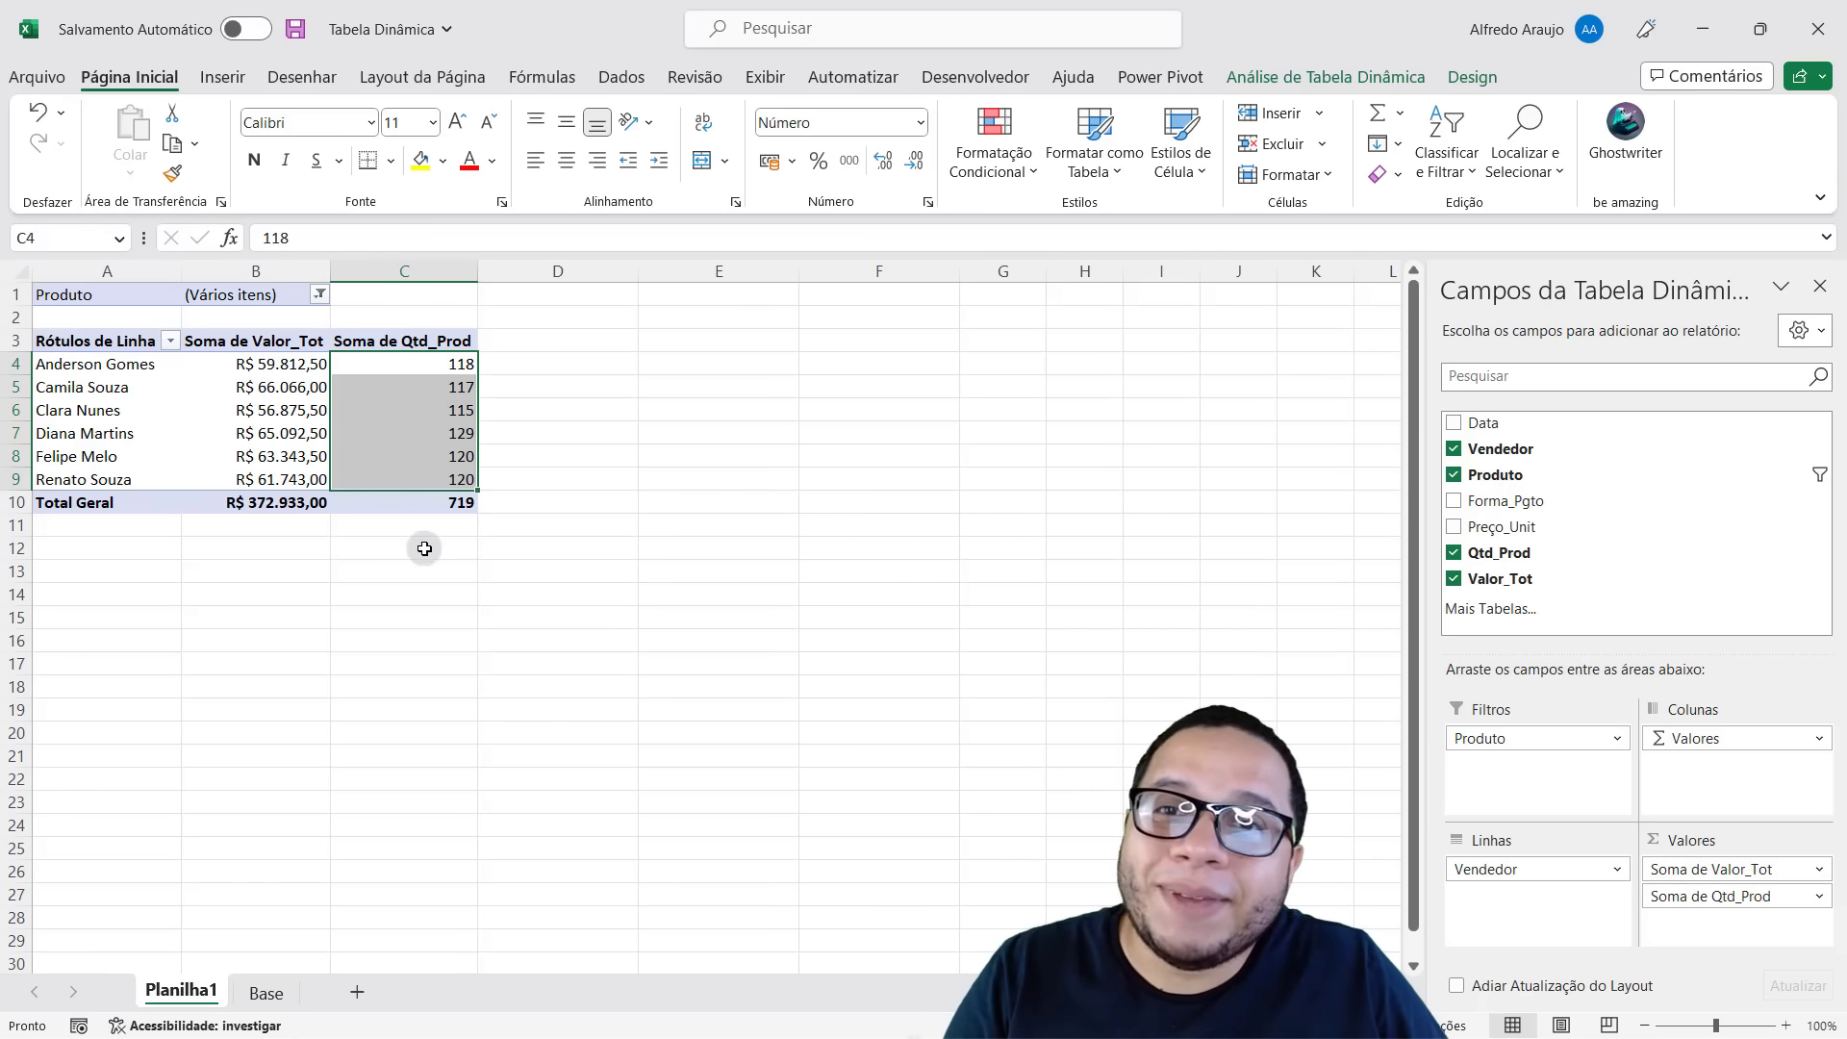
{"action": "left_click_drag", "start_coordinate": [249, 366], "coordinate": [276, 484]}
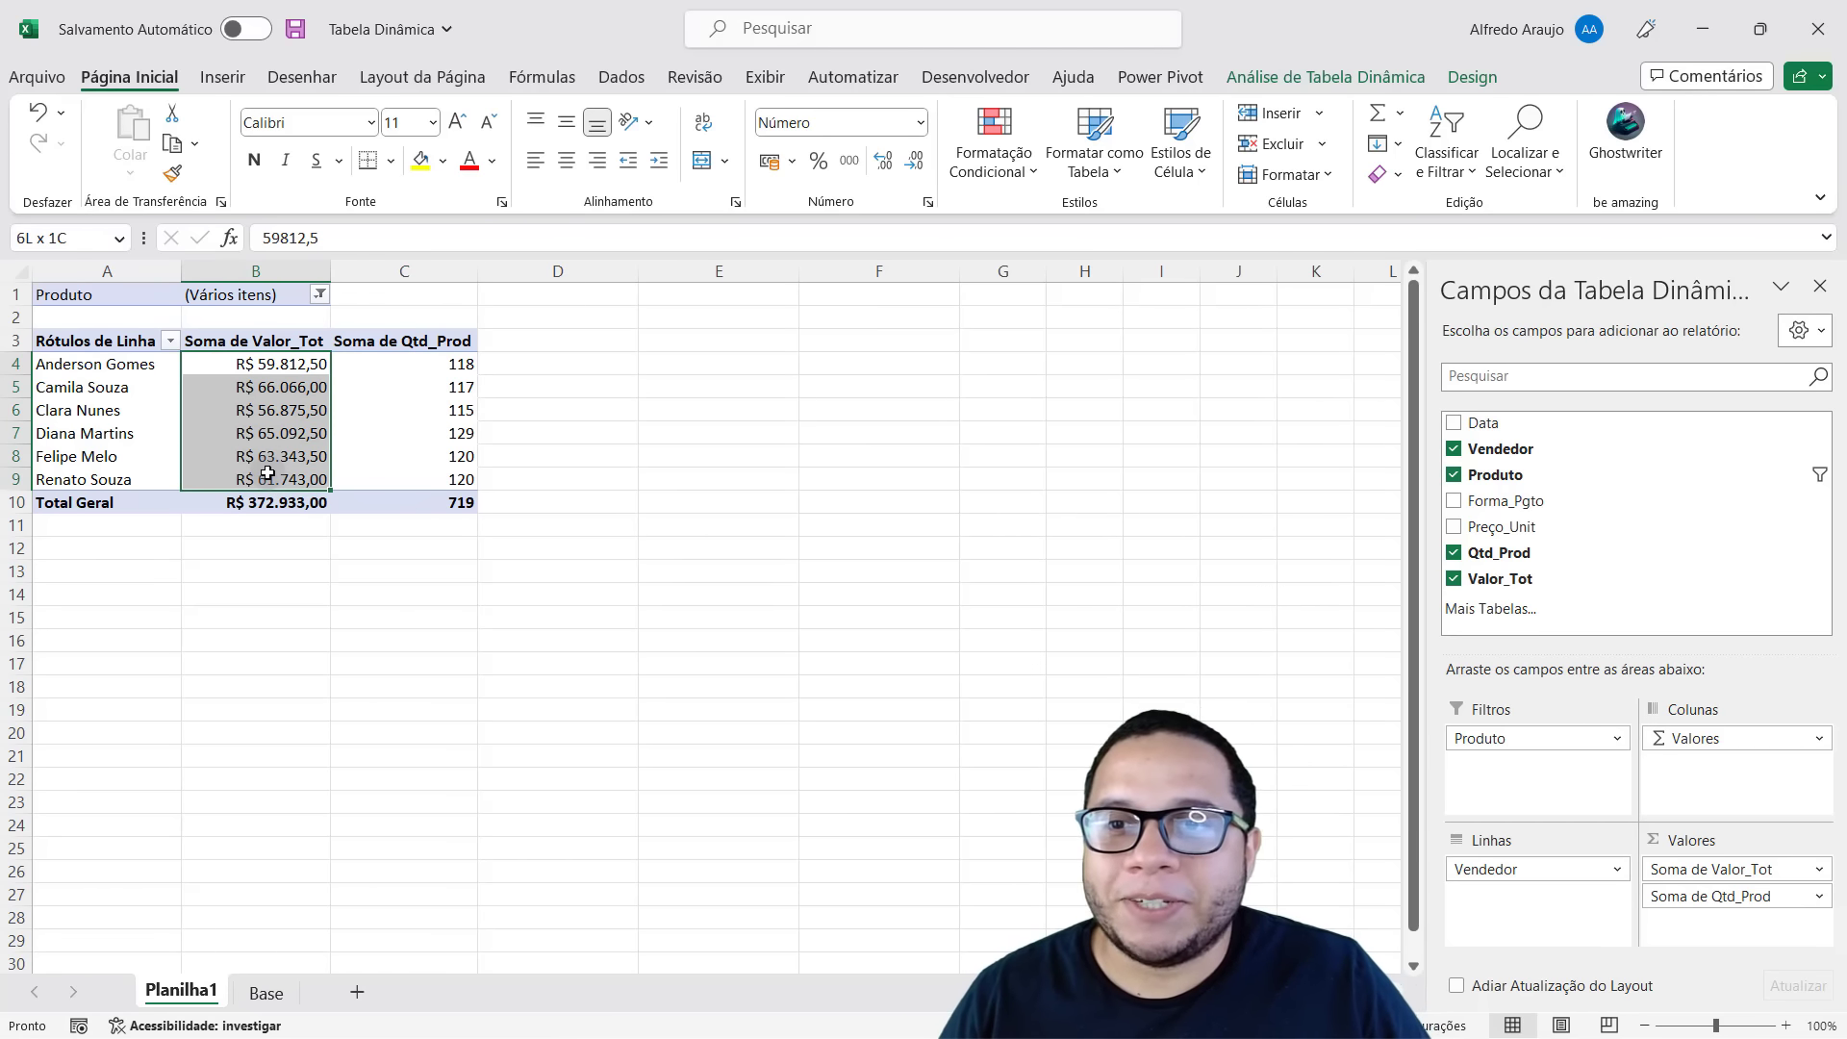
{"action": "left_click_drag", "start_coordinate": [268, 473], "coordinate": [267, 473]}
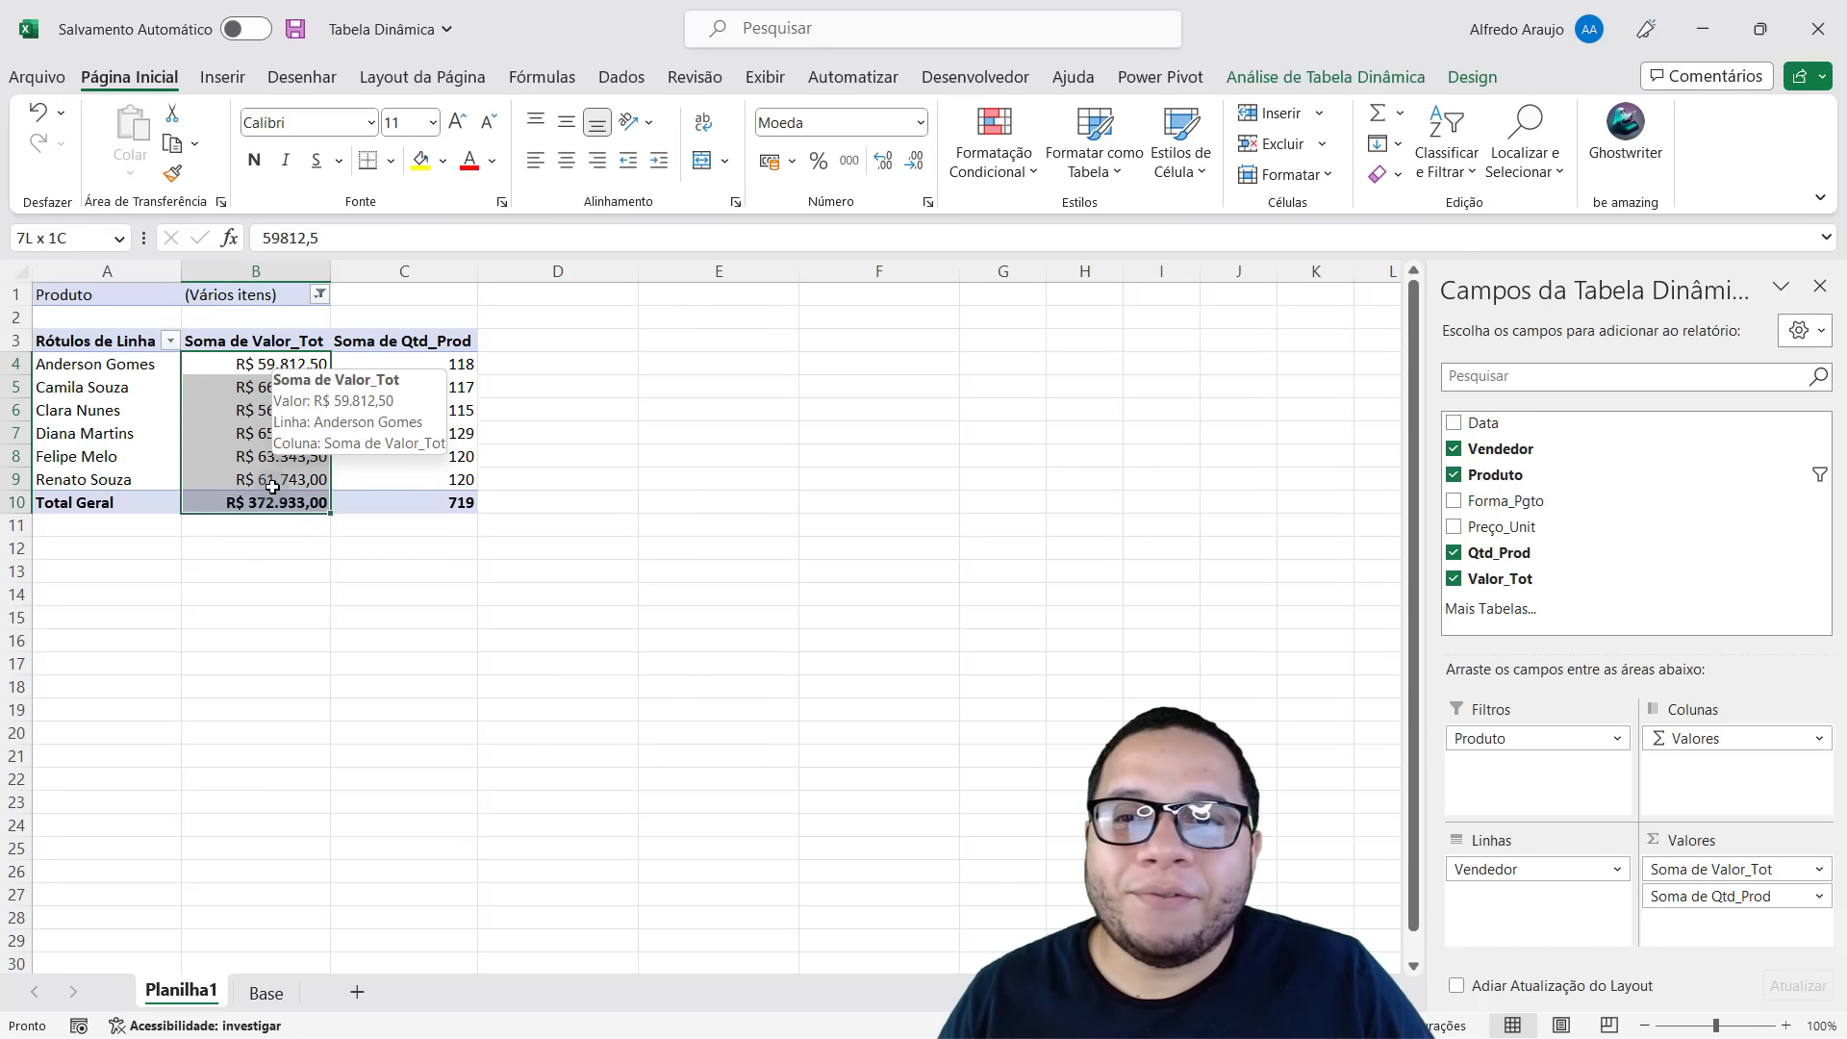
{"action": "left_click", "coordinate": [379, 363]}
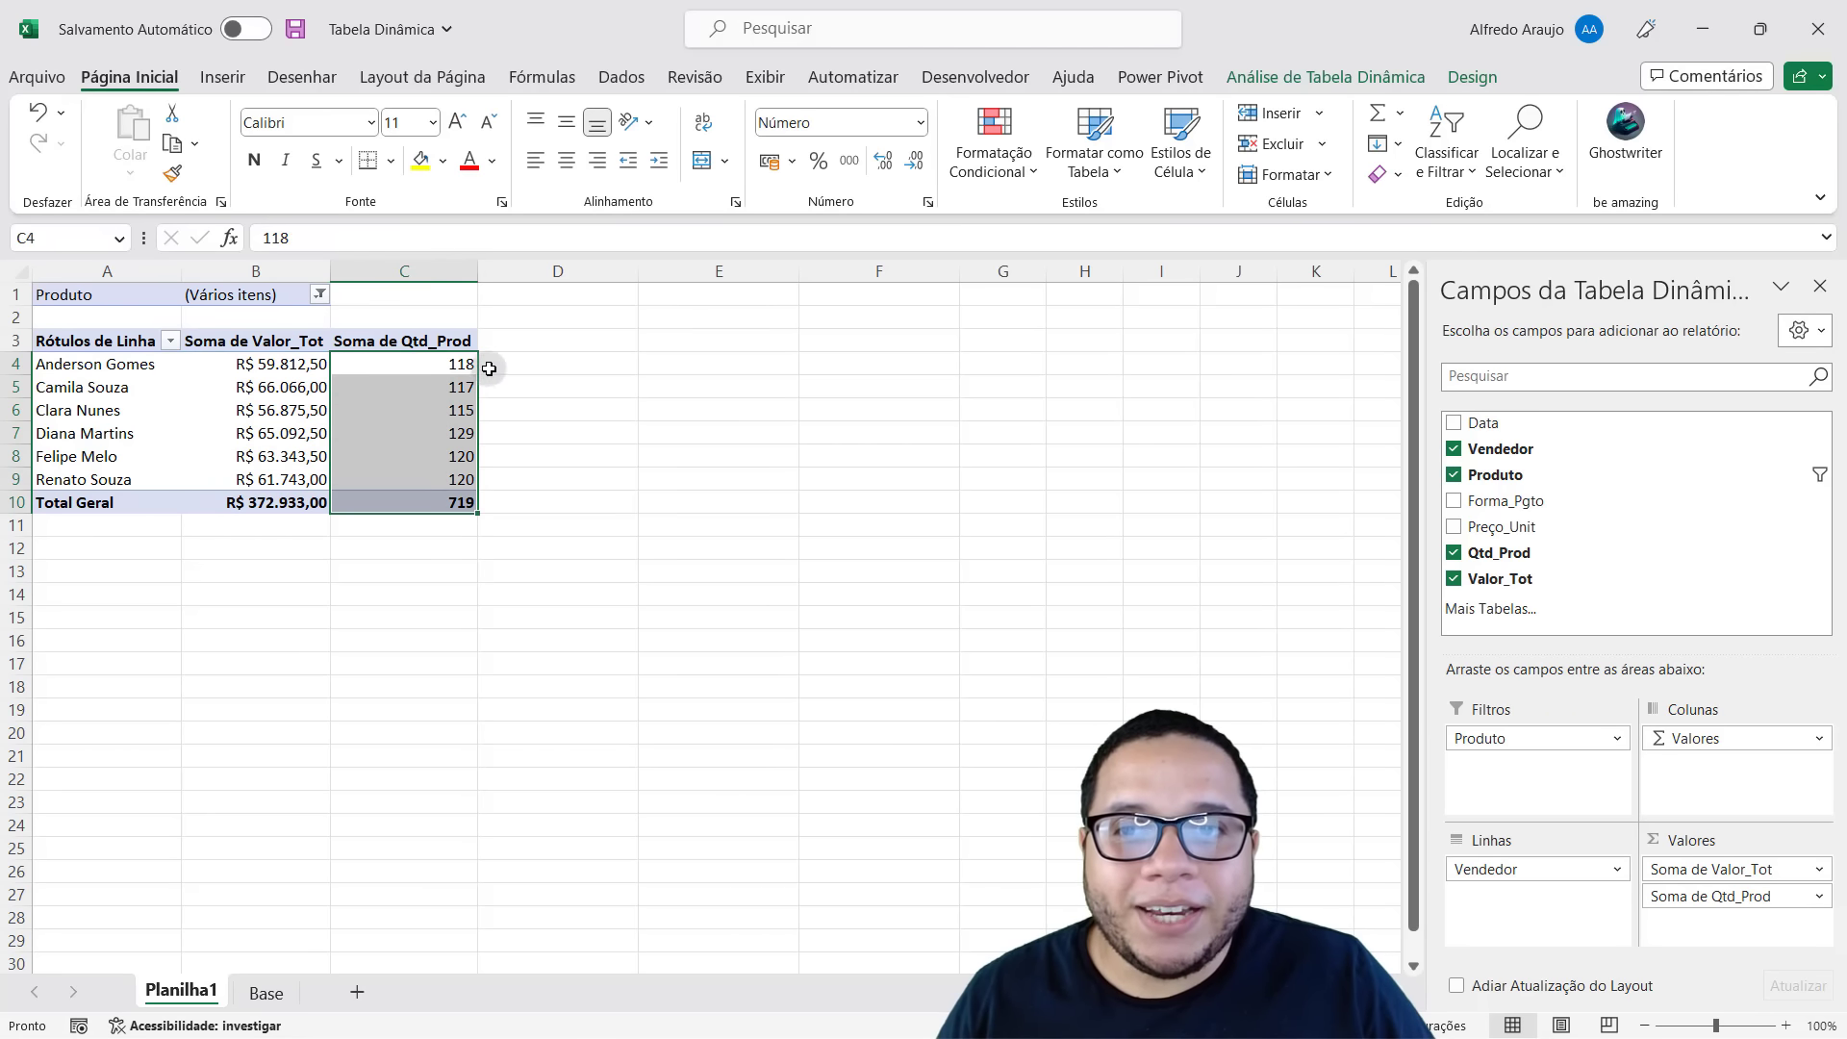
{"action": "left_click_drag", "start_coordinate": [557, 363], "coordinate": [561, 494]}
{"action": "left_click_drag", "start_coordinate": [718, 364], "coordinate": [762, 626]}
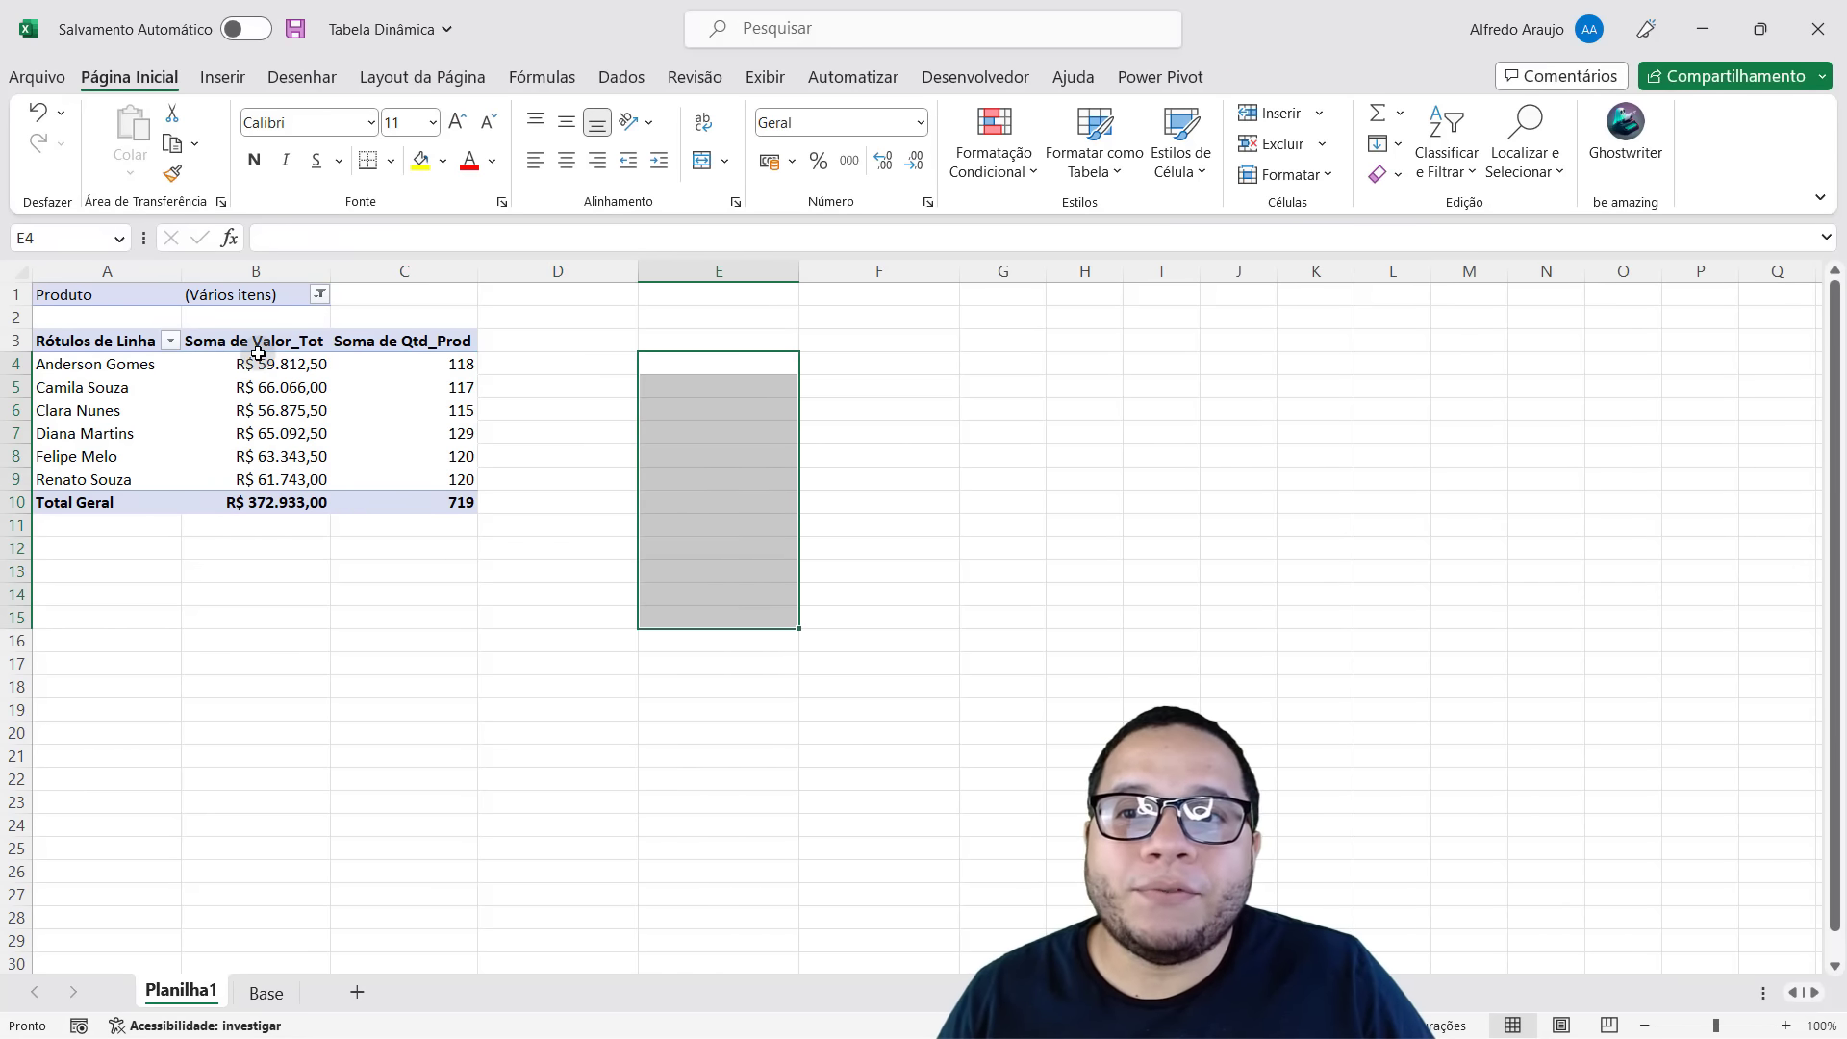
{"action": "mouse_move", "coordinate": [256, 364]}
{"action": "left_mouse_down"}
{"action": "mouse_move", "coordinate": [252, 454]}
{"action": "mouse_move", "coordinate": [288, 479]}
{"action": "left_mouse_up"}
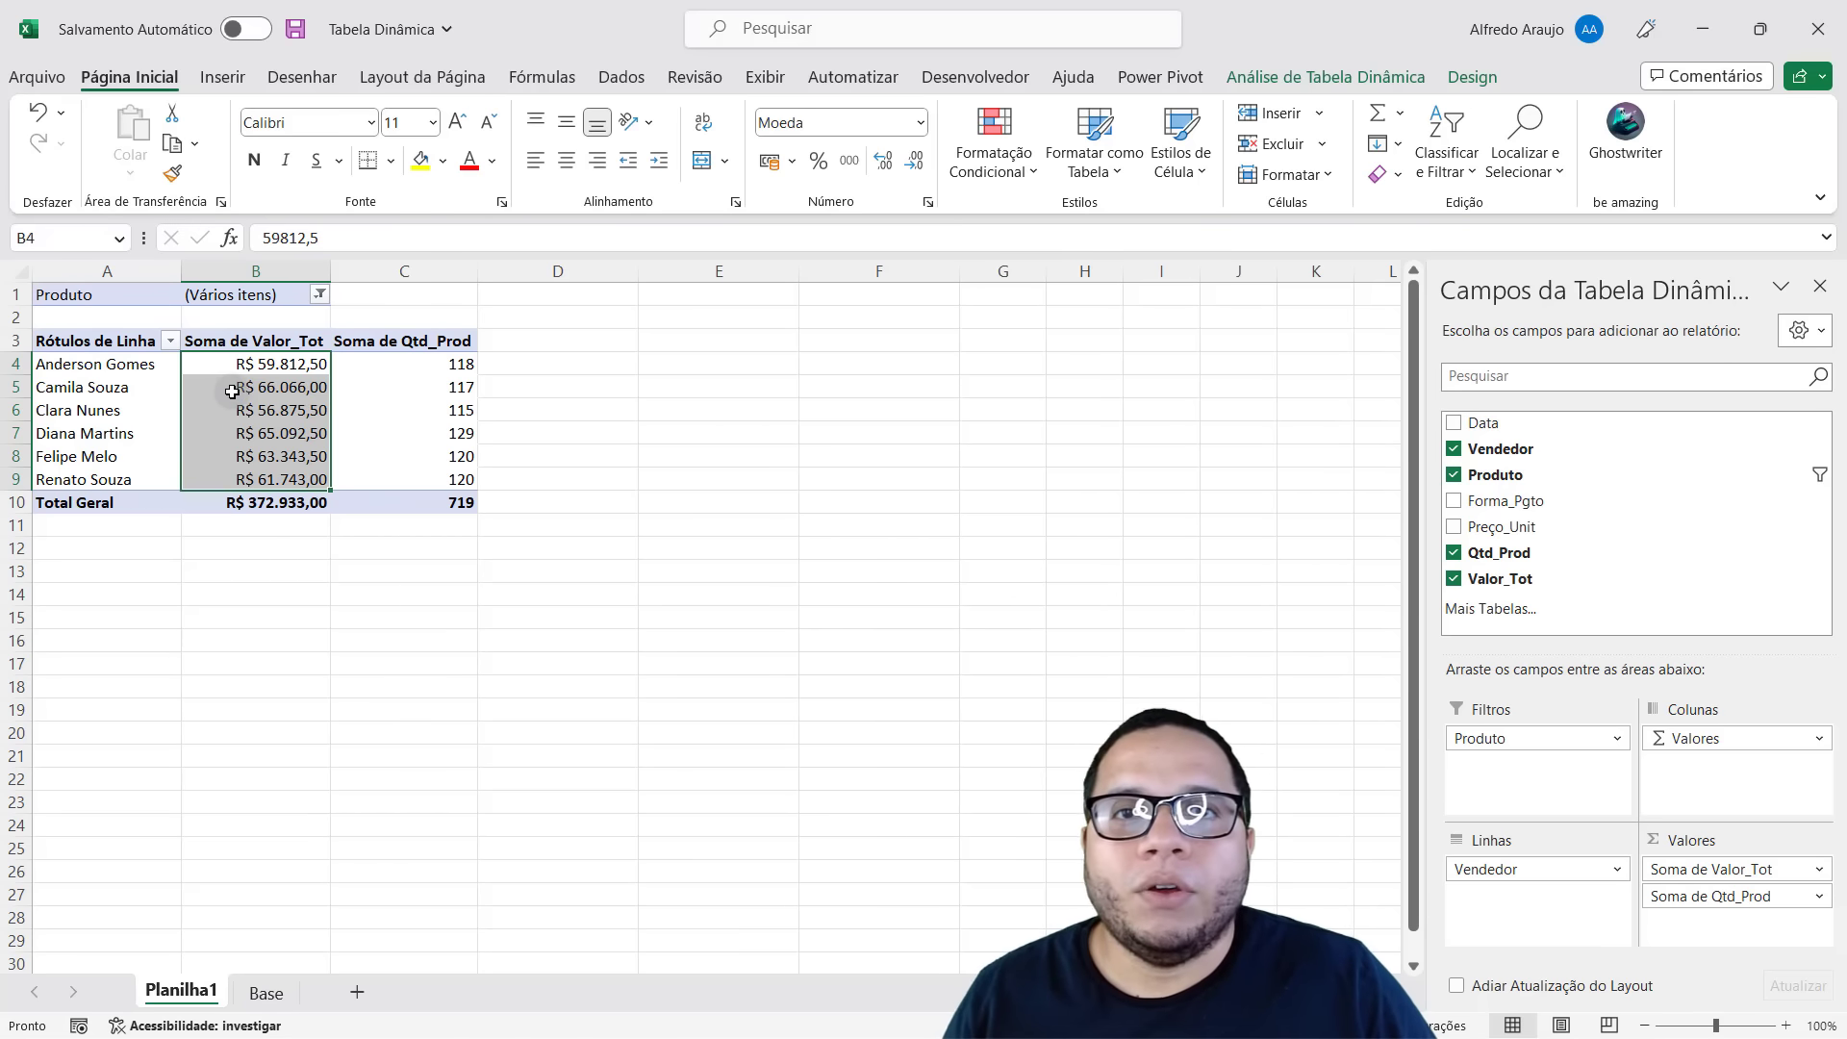
{"action": "left_click_drag", "start_coordinate": [238, 364], "coordinate": [261, 484]}
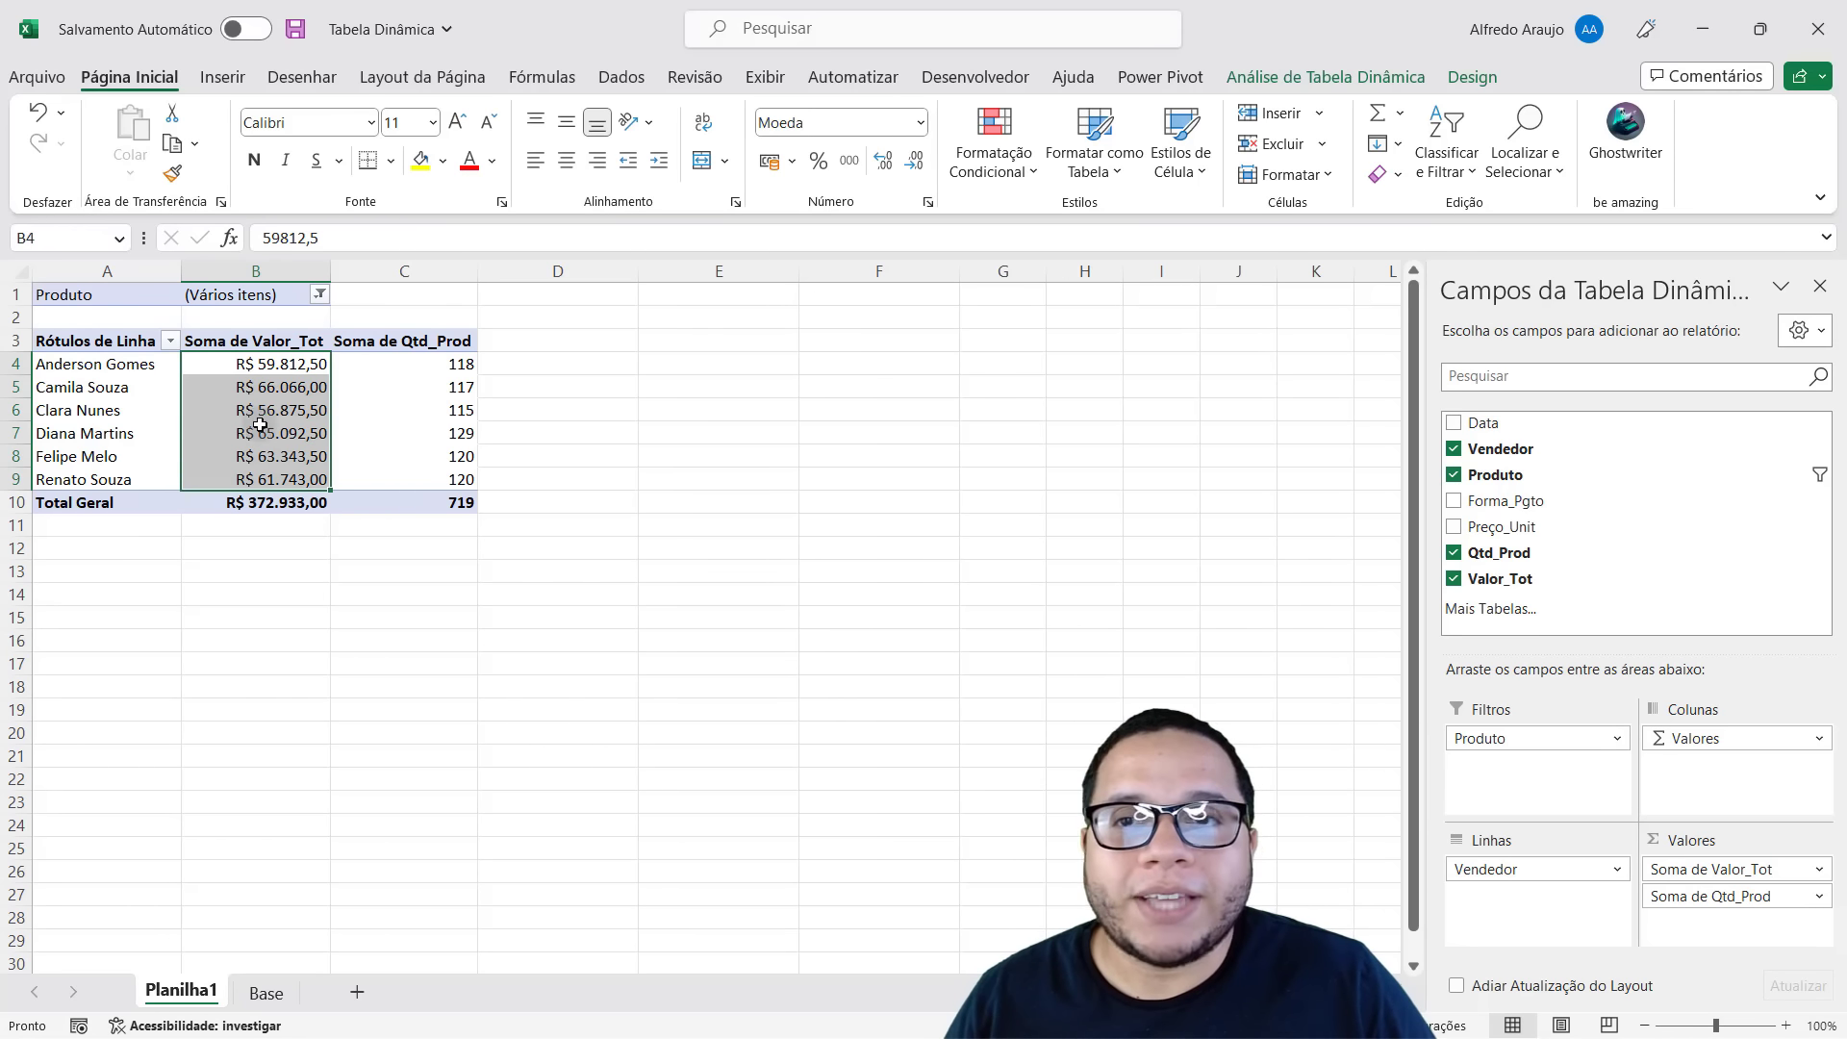
{"action": "left_click", "coordinate": [253, 364]}
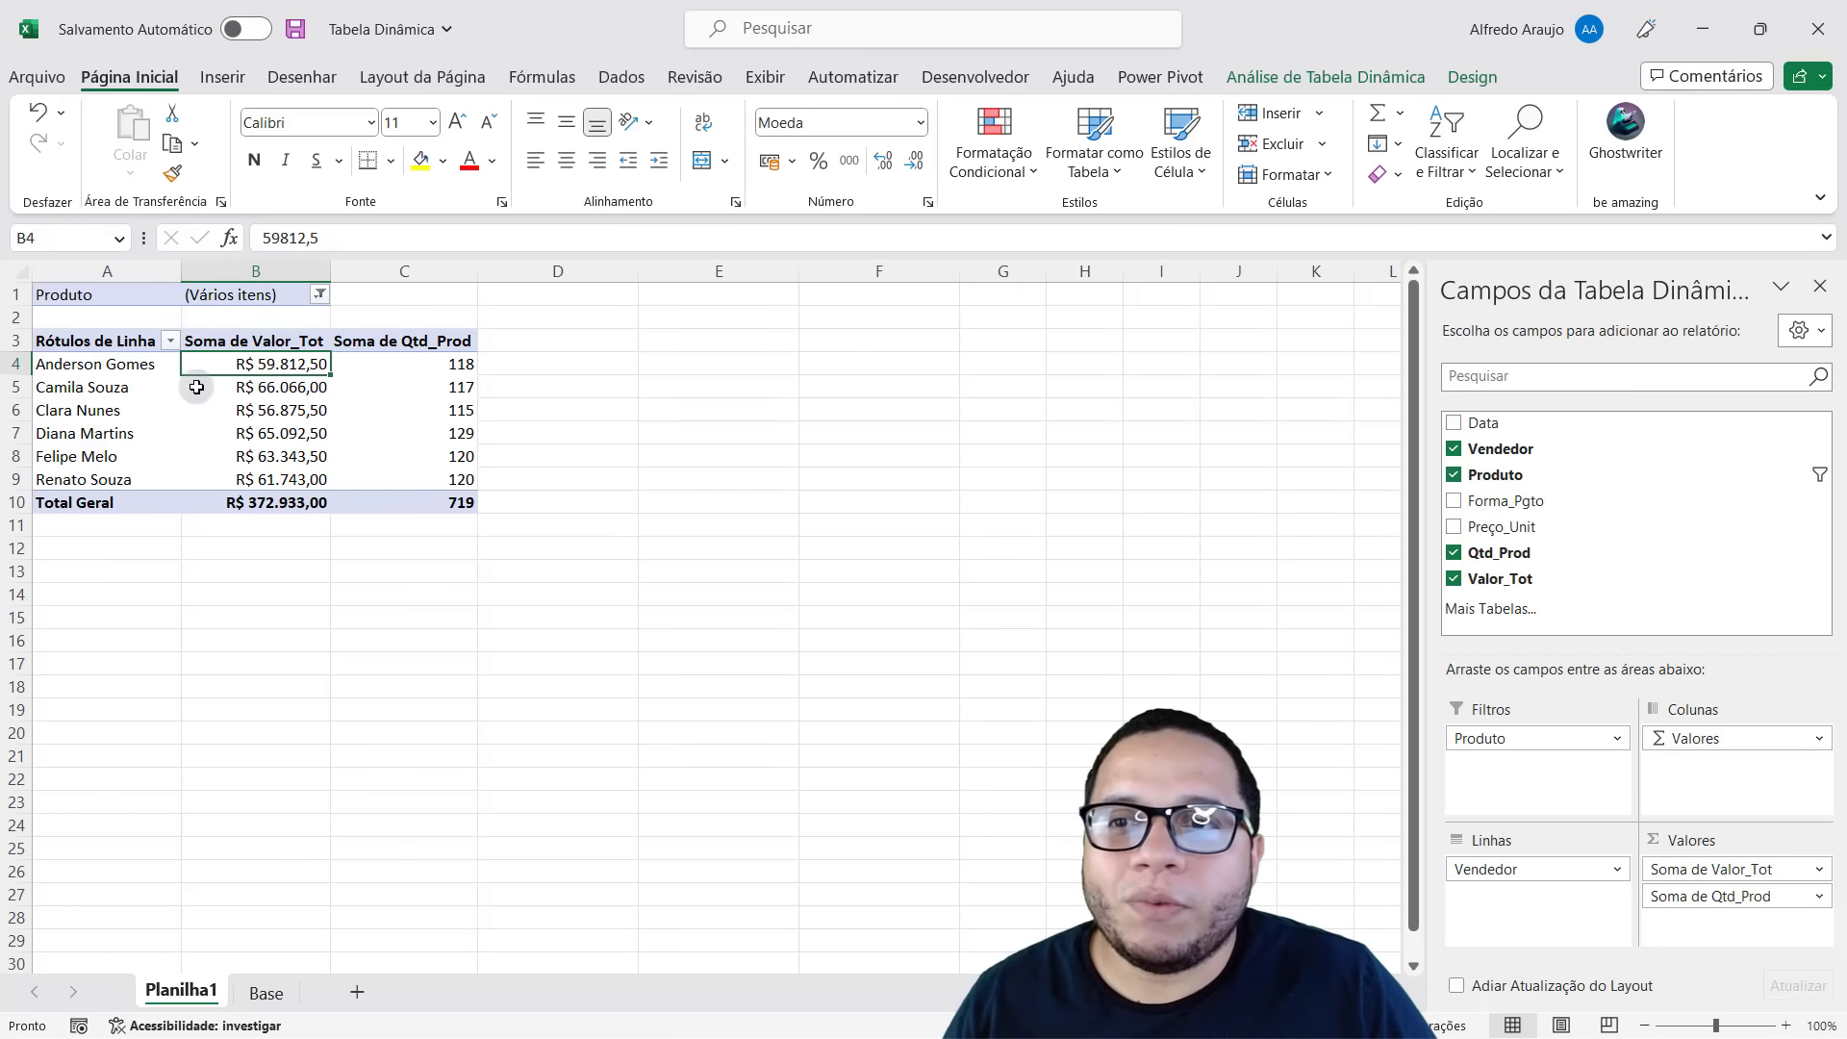
{"action": "left_click_drag", "start_coordinate": [135, 363], "coordinate": [124, 481]}
{"action": "left_click", "coordinate": [231, 358]}
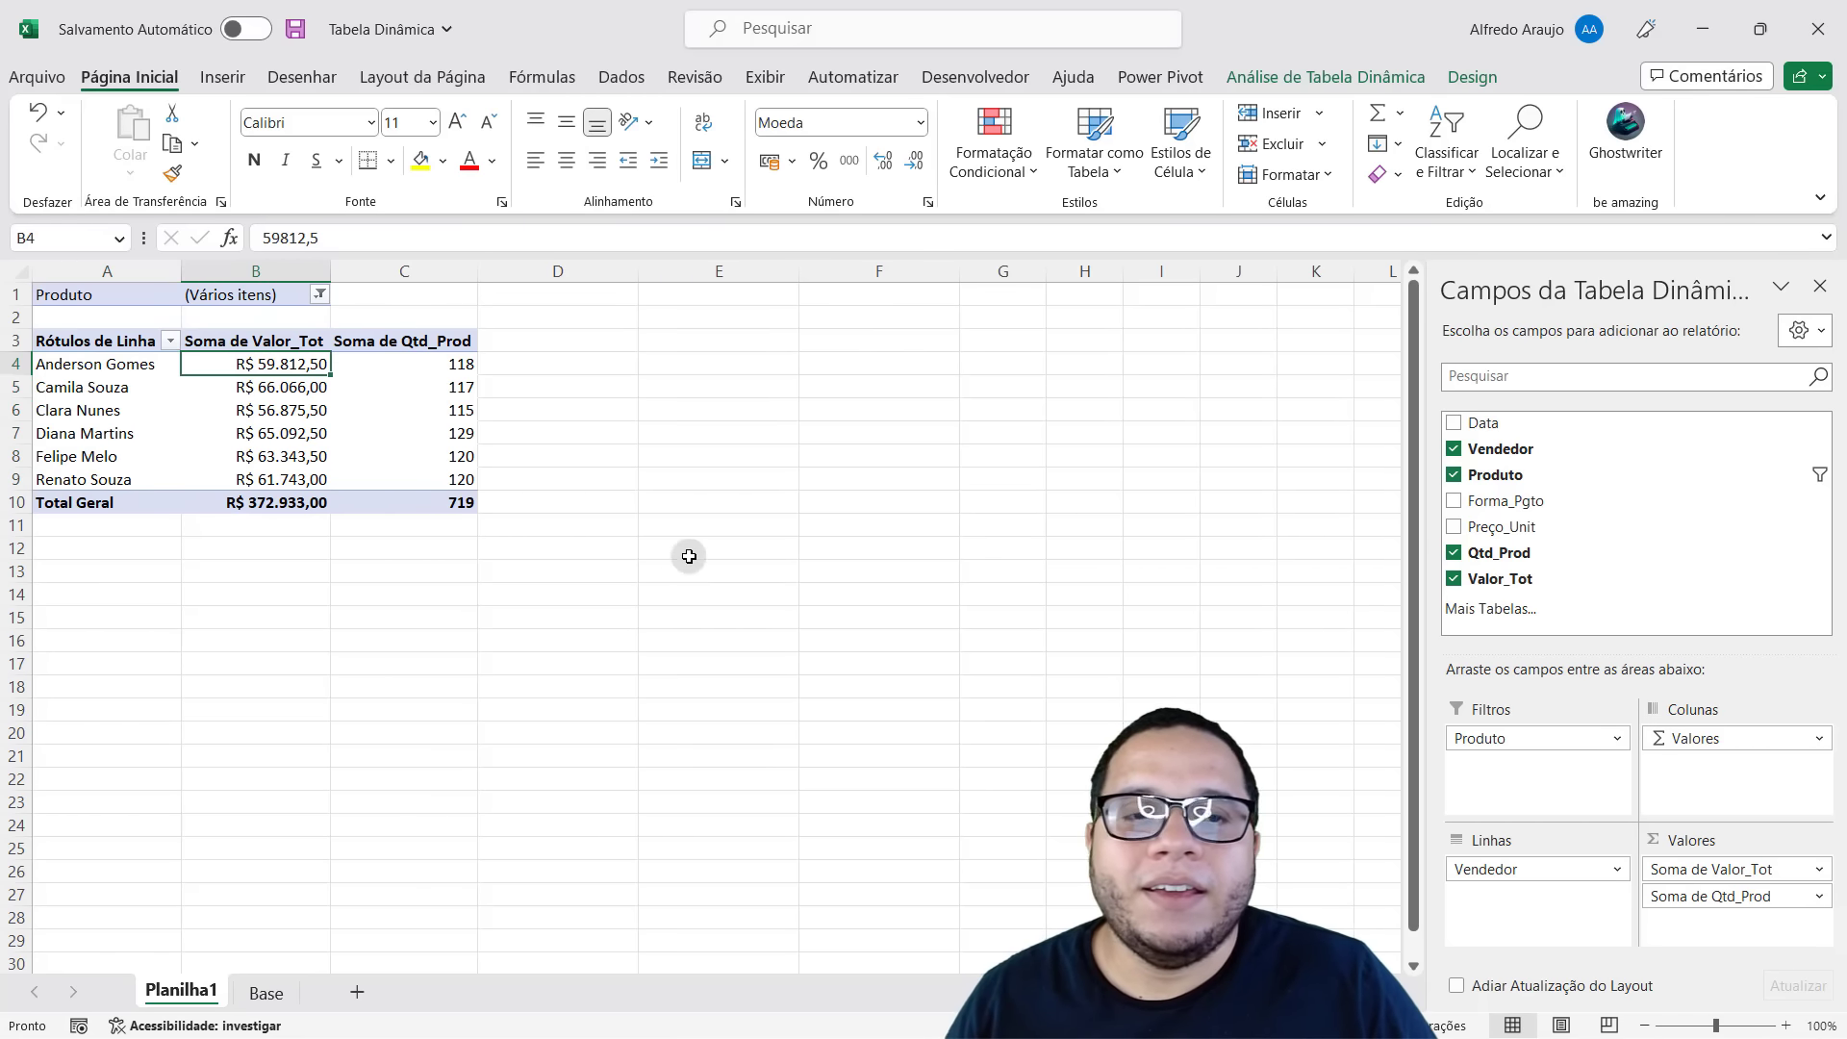
{"action": "left_click", "coordinate": [1724, 872]}
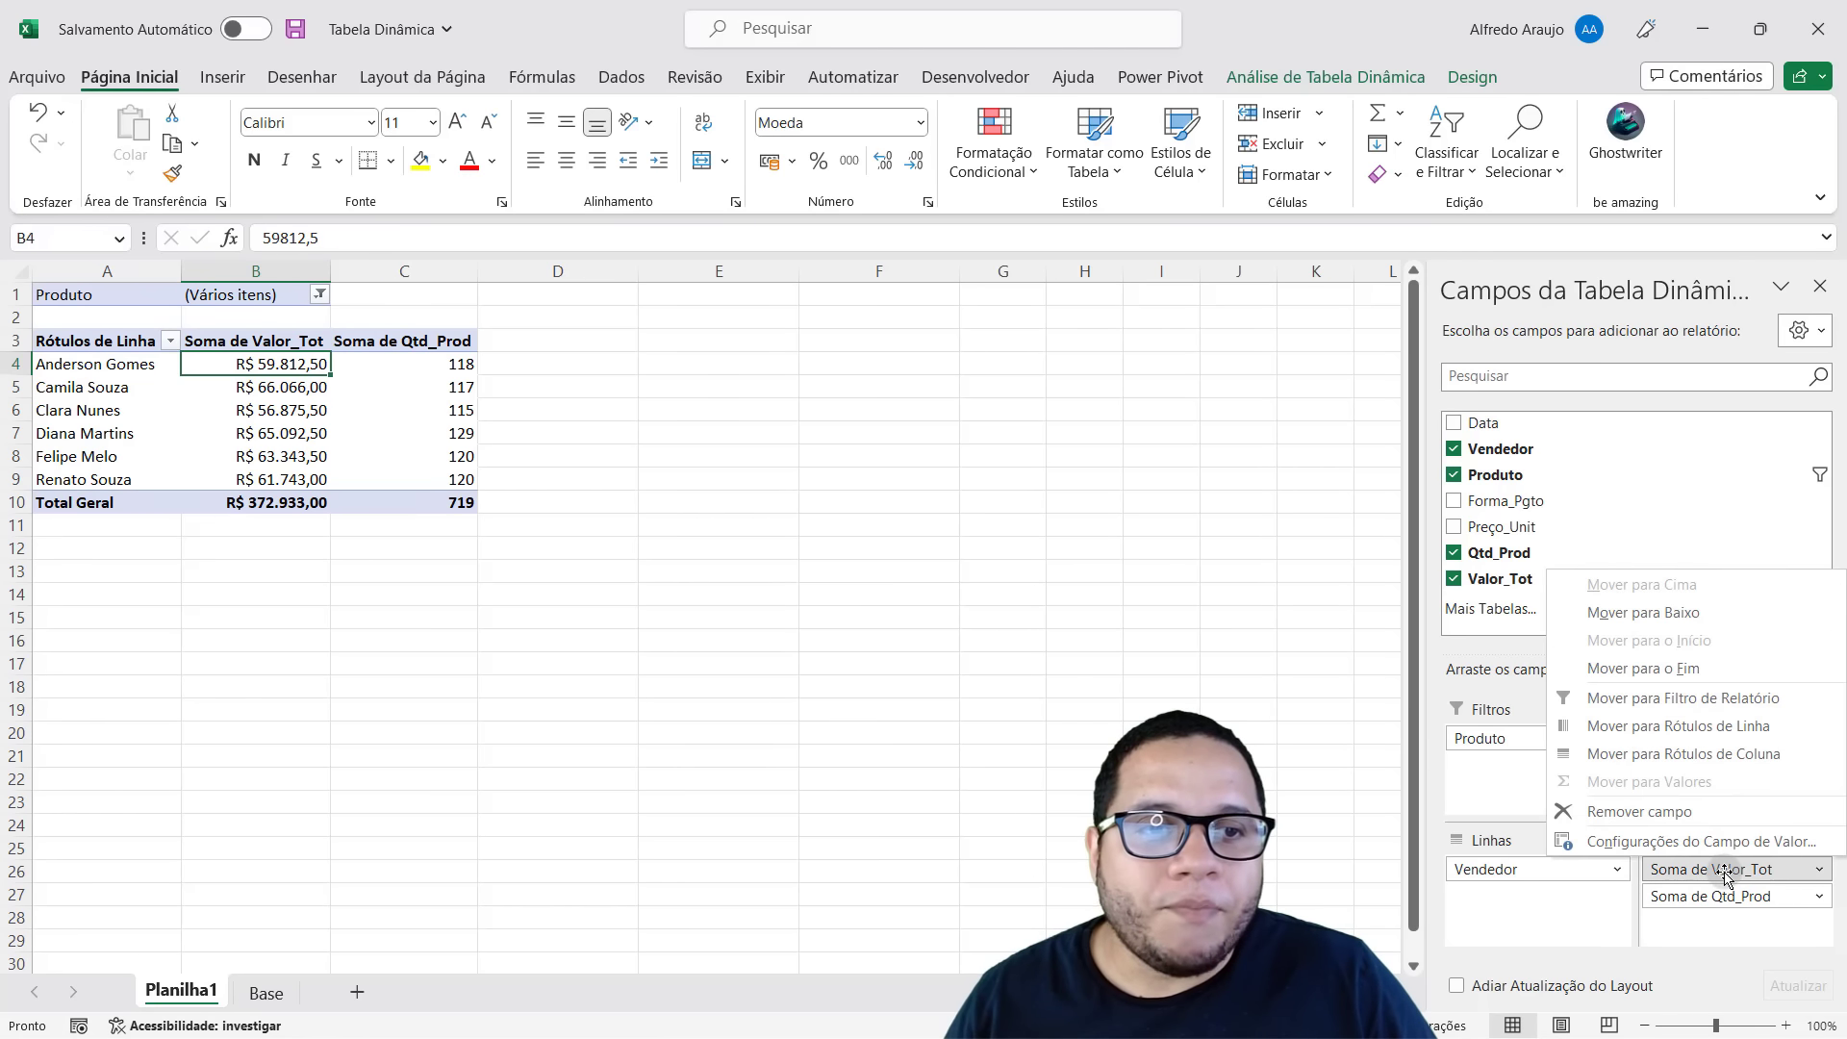
{"action": "left_click", "coordinate": [1768, 843]}
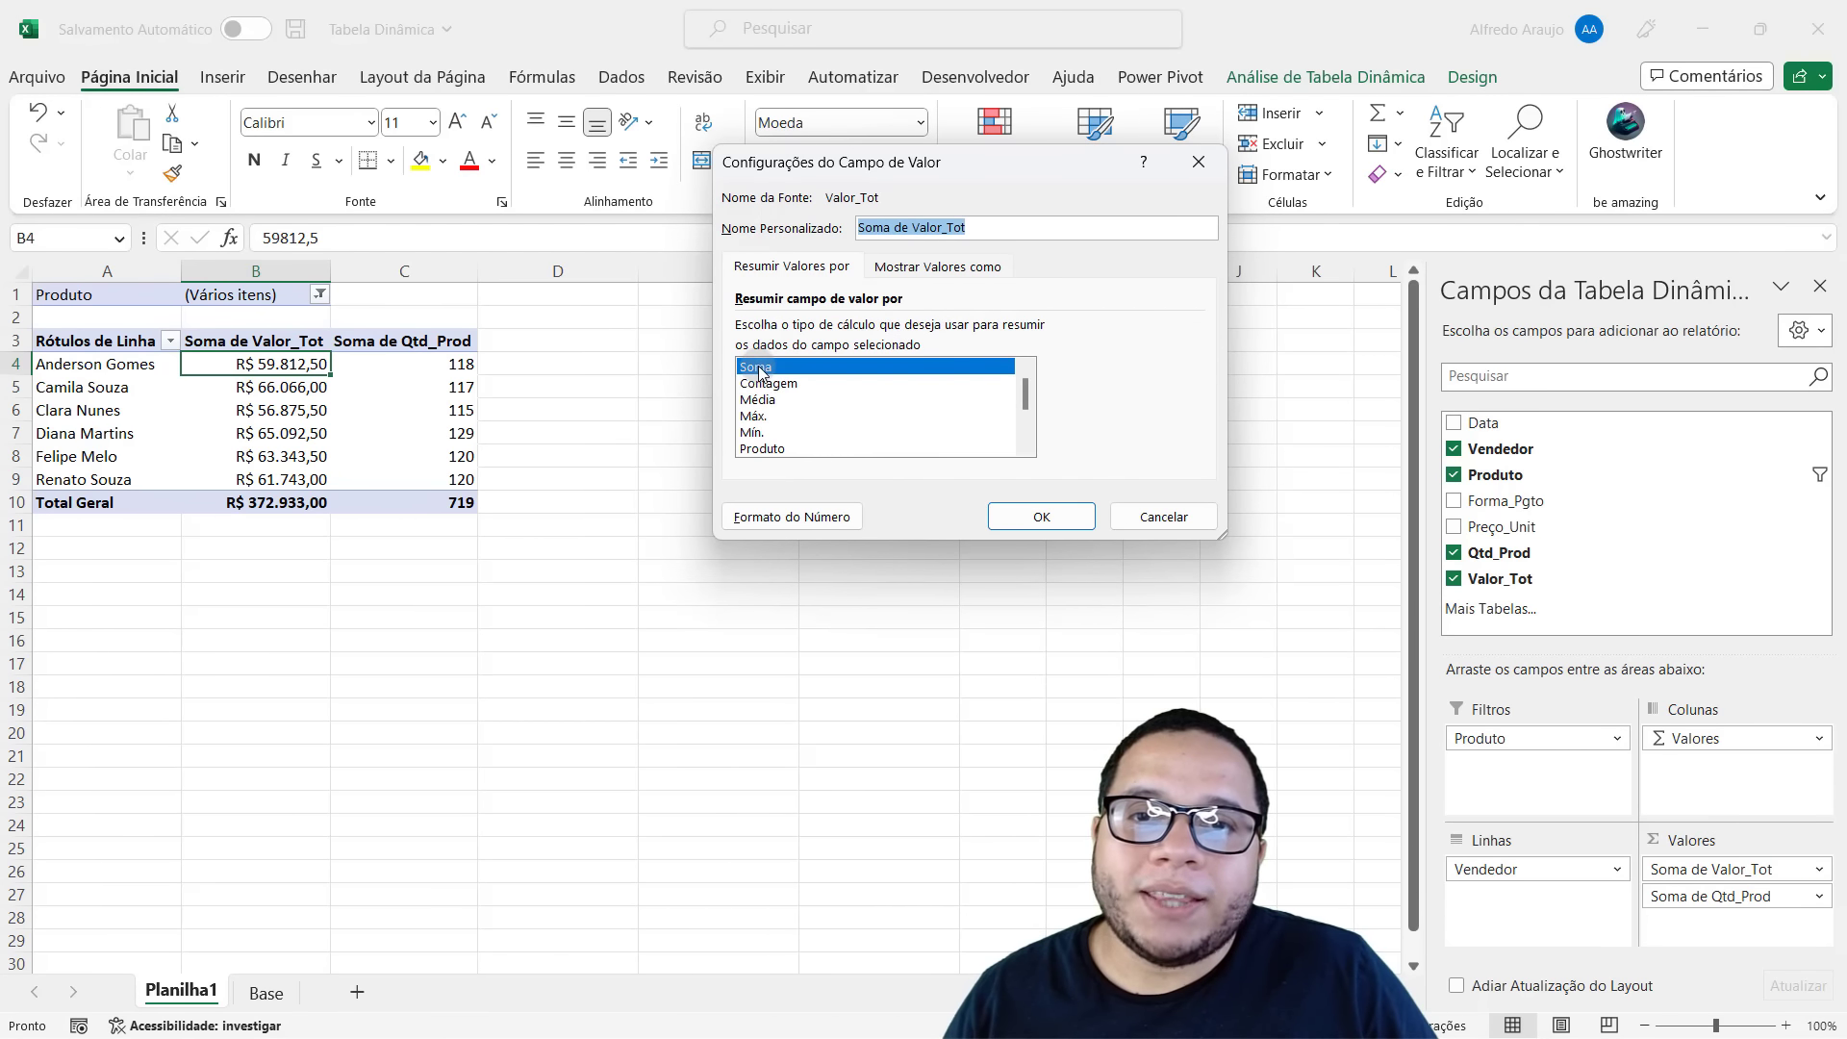
{"action": "left_click", "coordinate": [806, 385]}
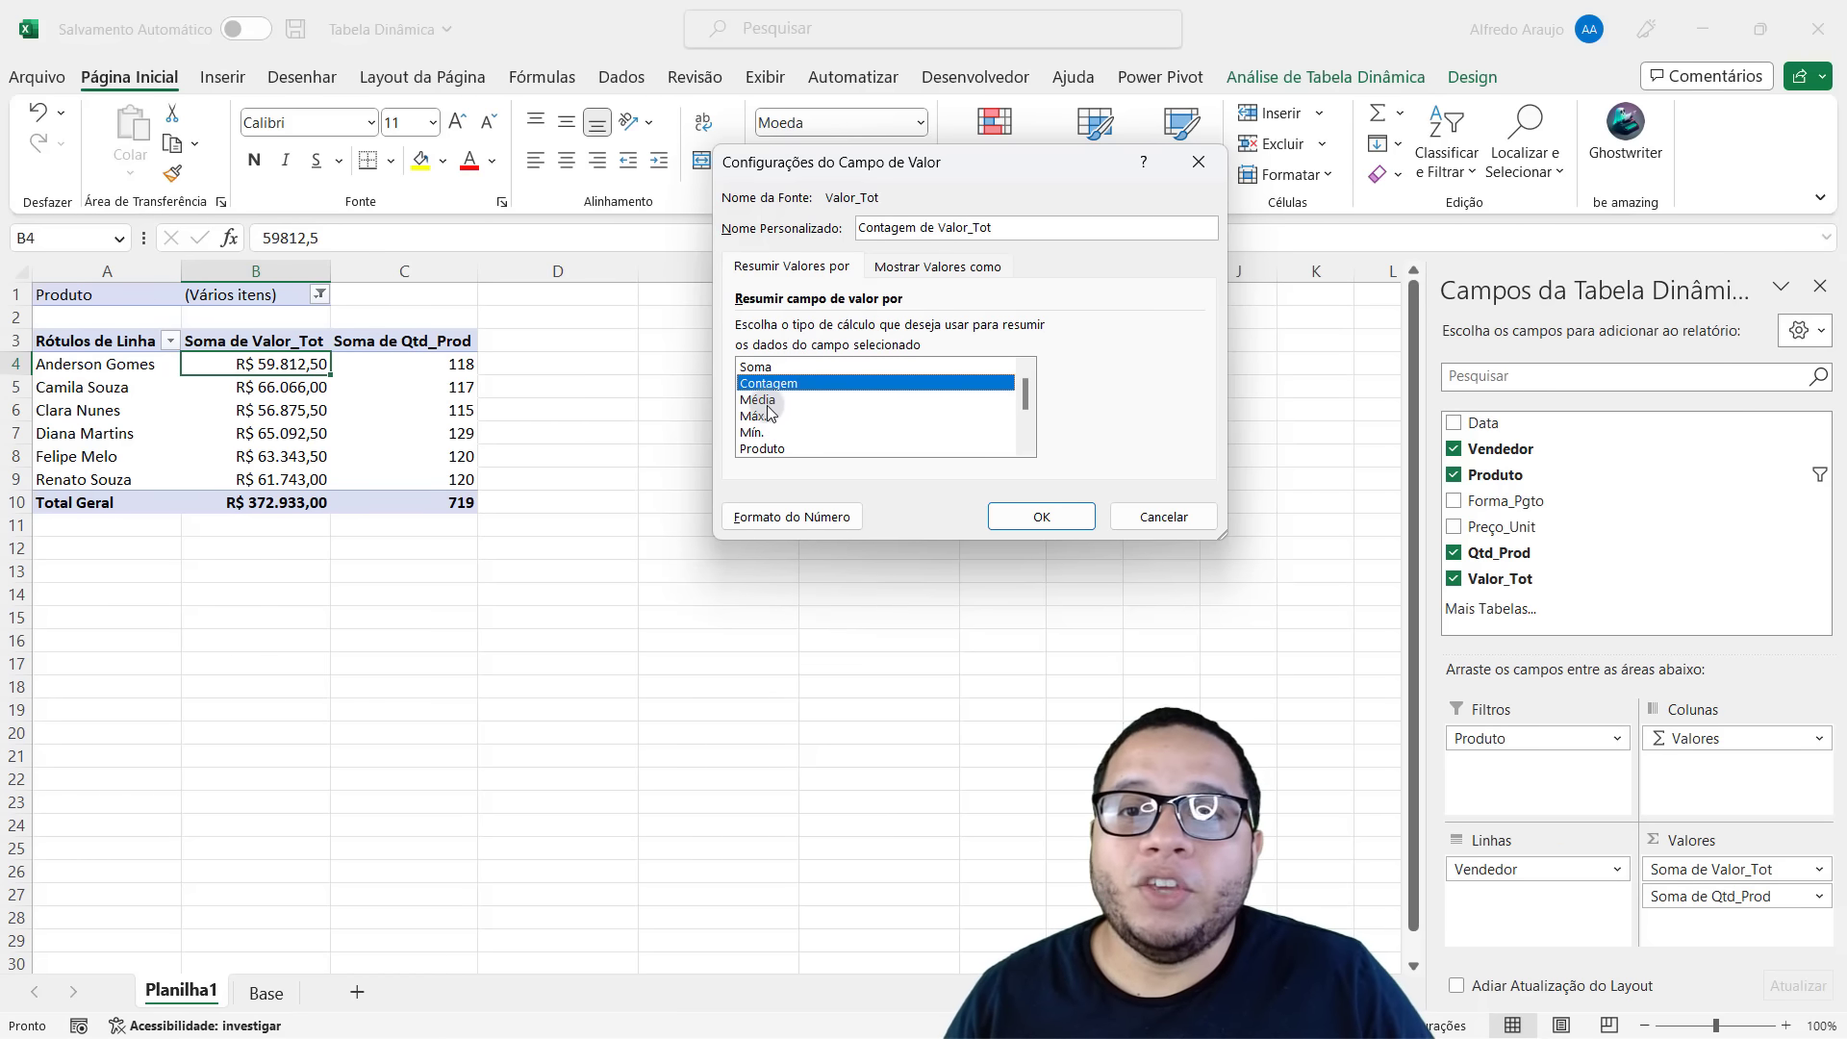
{"action": "left_click", "coordinate": [766, 413]}
{"action": "left_click", "coordinate": [764, 403]}
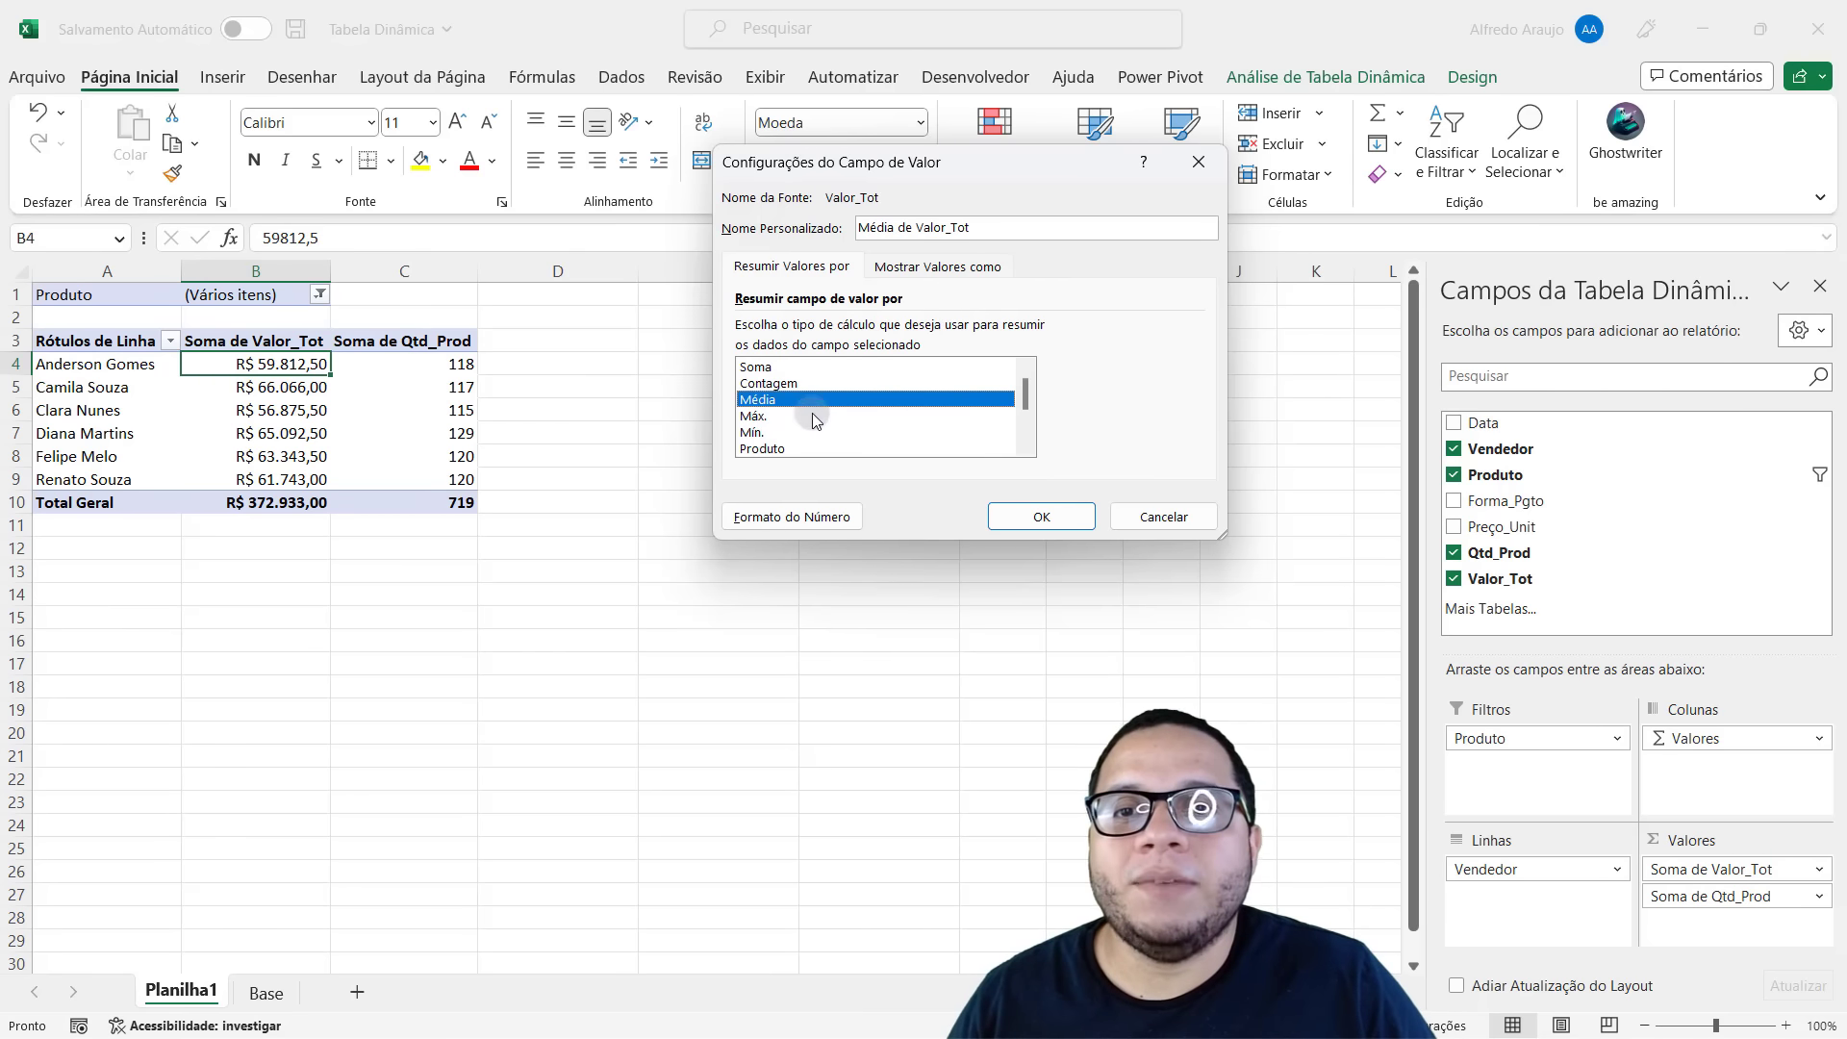
{"action": "left_click", "coordinate": [1040, 516]}
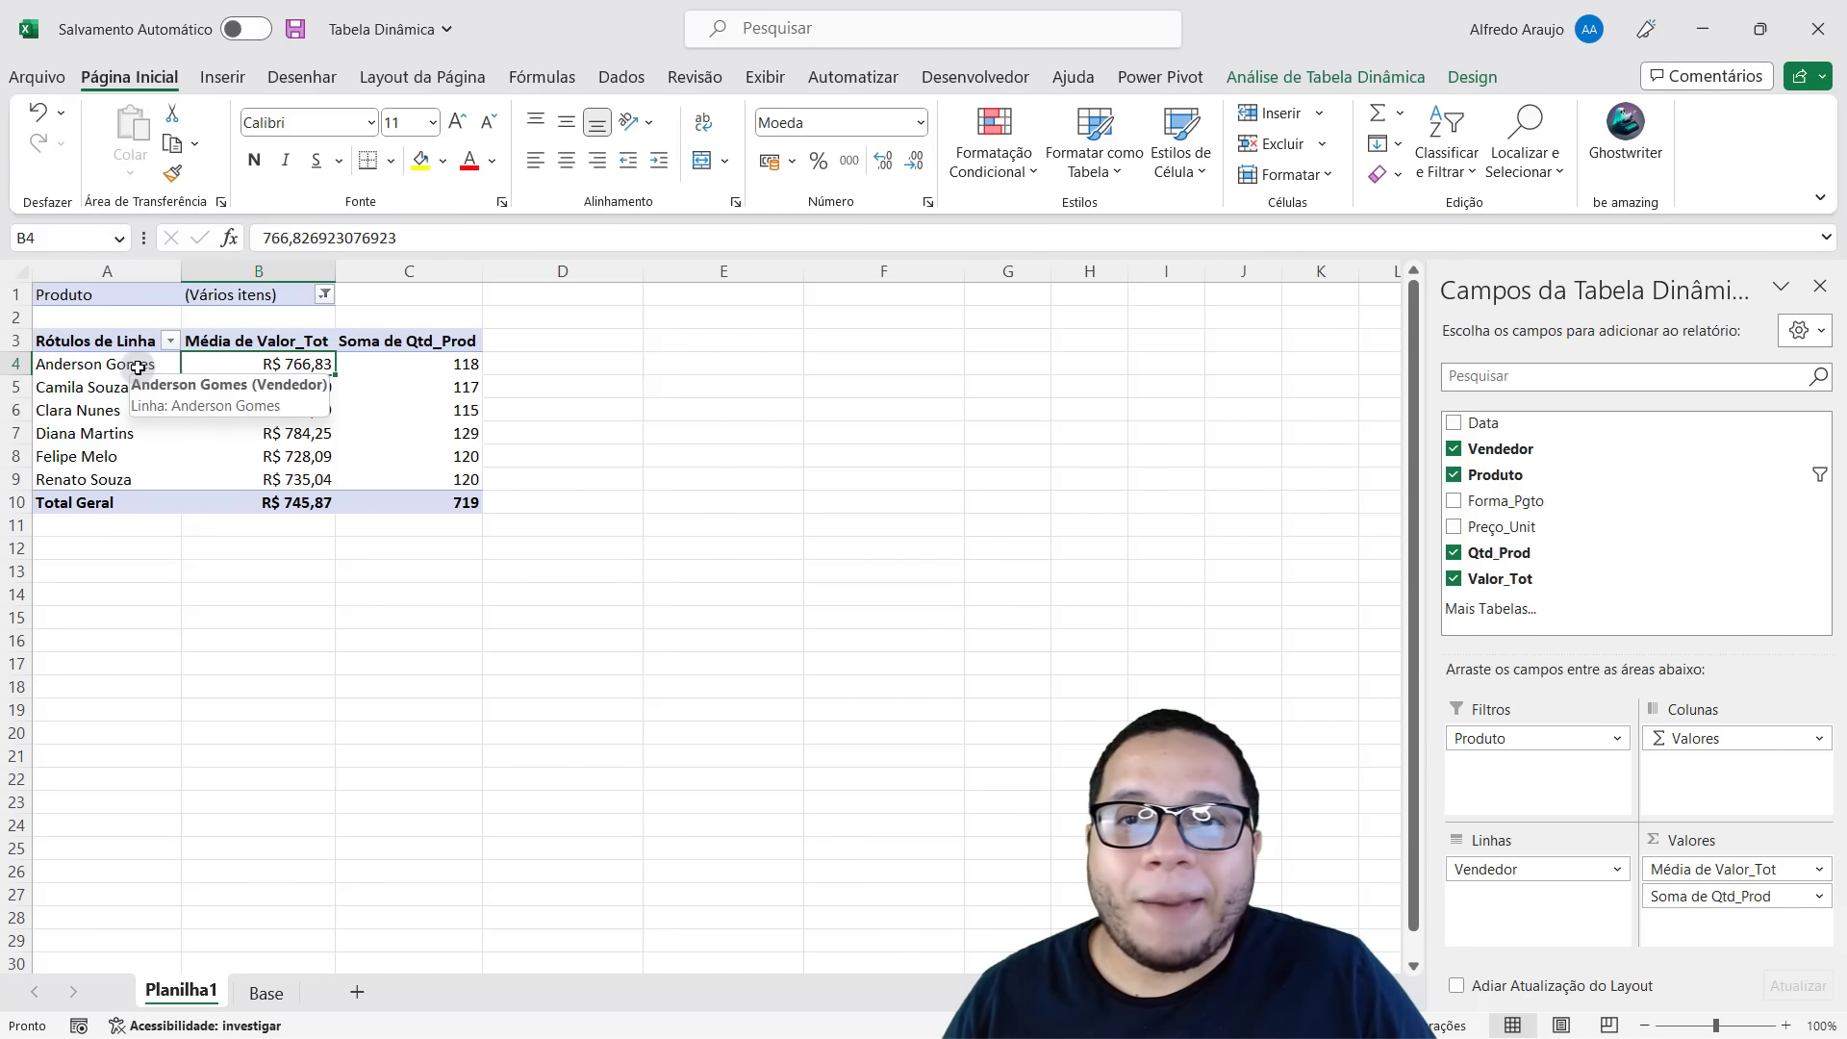
{"action": "left_click", "coordinate": [316, 562]}
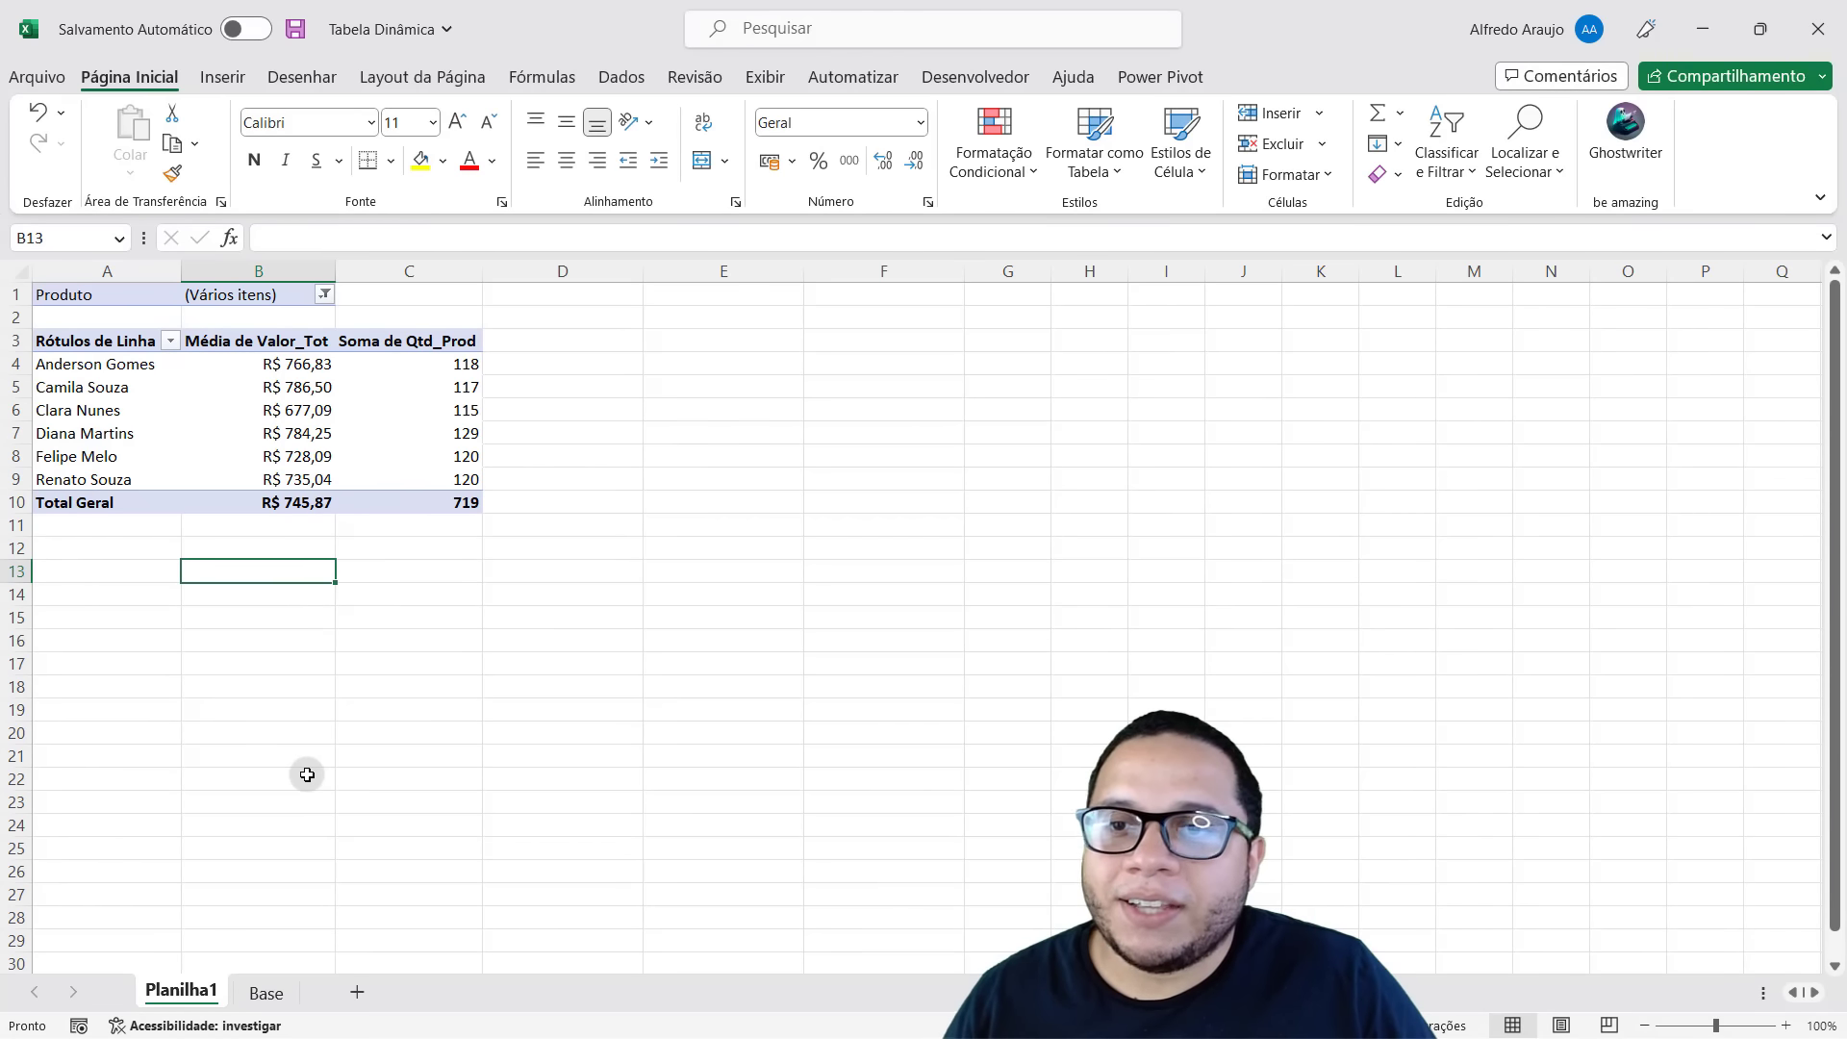
{"action": "mouse_move", "coordinate": [92, 388]}
{"action": "left_mouse_down"}
{"action": "mouse_move", "coordinate": [278, 395]}
{"action": "mouse_move", "coordinate": [138, 424]}
{"action": "mouse_move", "coordinate": [178, 456]}
{"action": "mouse_move", "coordinate": [97, 420]}
{"action": "left_mouse_up"}
{"action": "left_click", "coordinate": [77, 432]}
{"action": "left_click", "coordinate": [303, 432]}
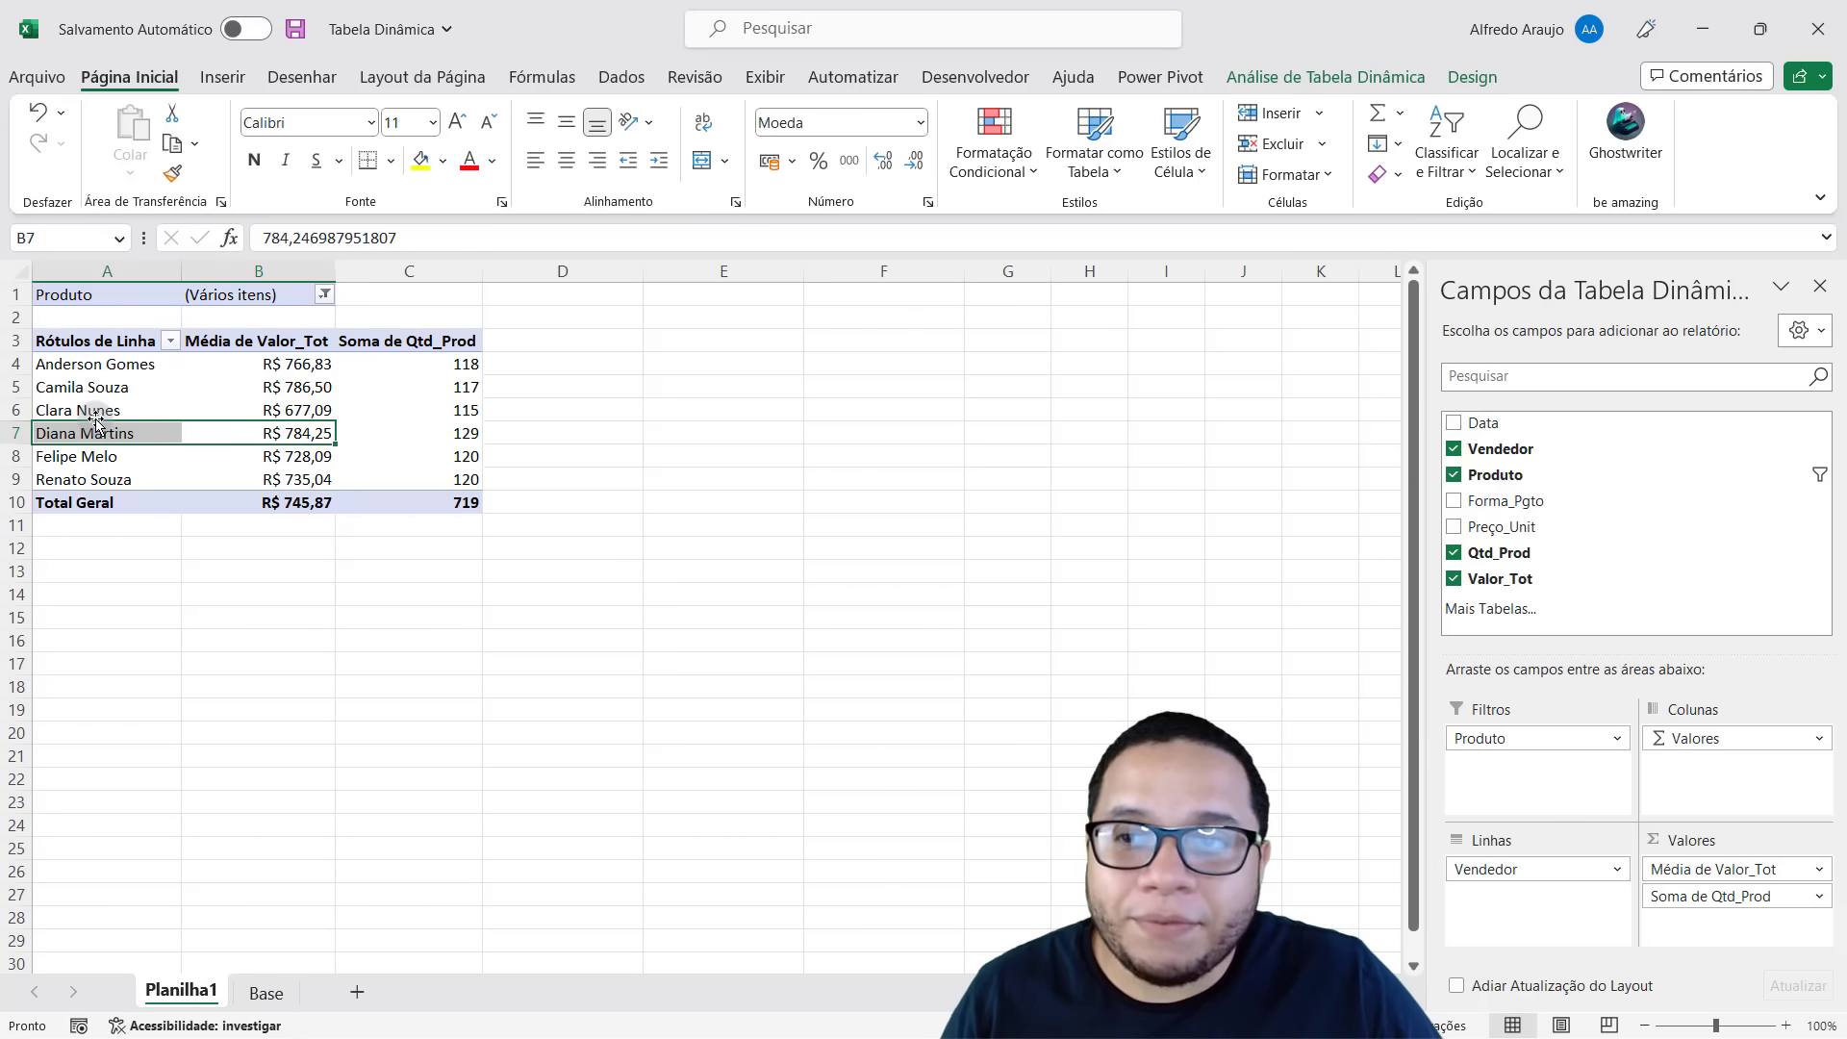
{"action": "left_click_drag", "start_coordinate": [87, 408], "coordinate": [332, 404]}
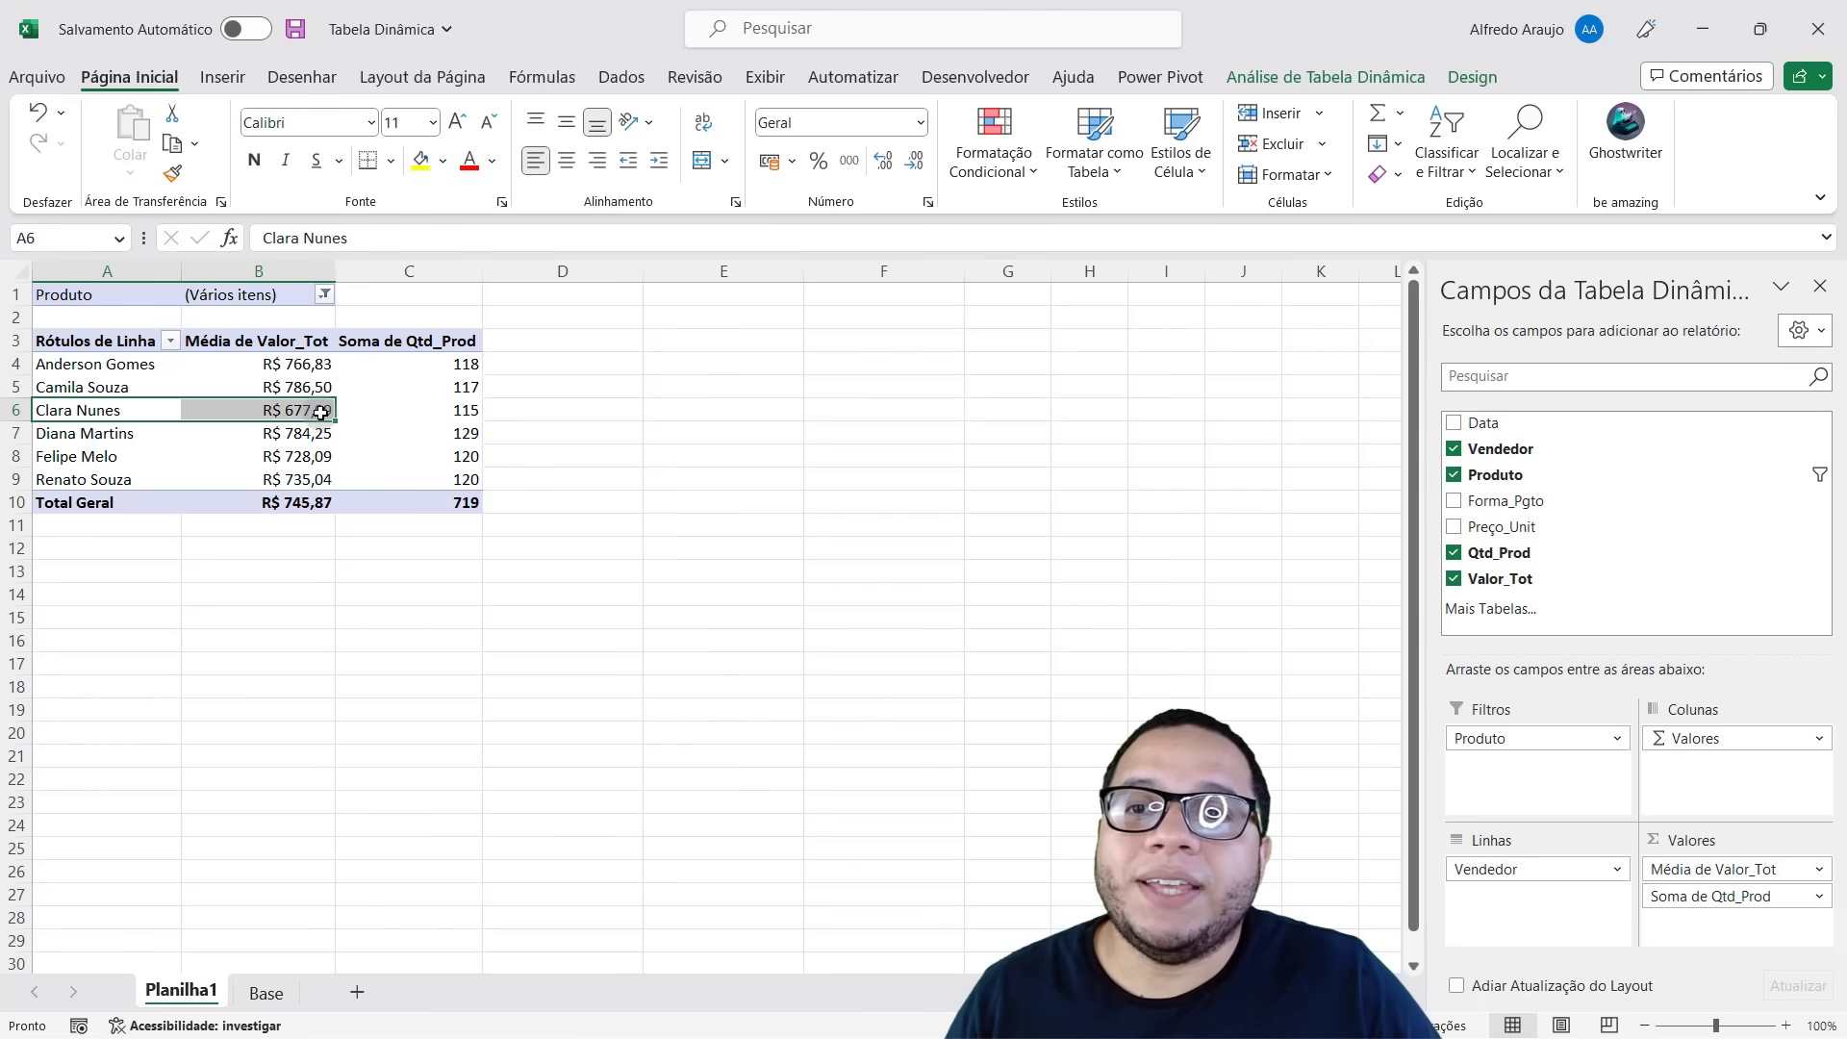
{"action": "mouse_move", "coordinate": [279, 456]}
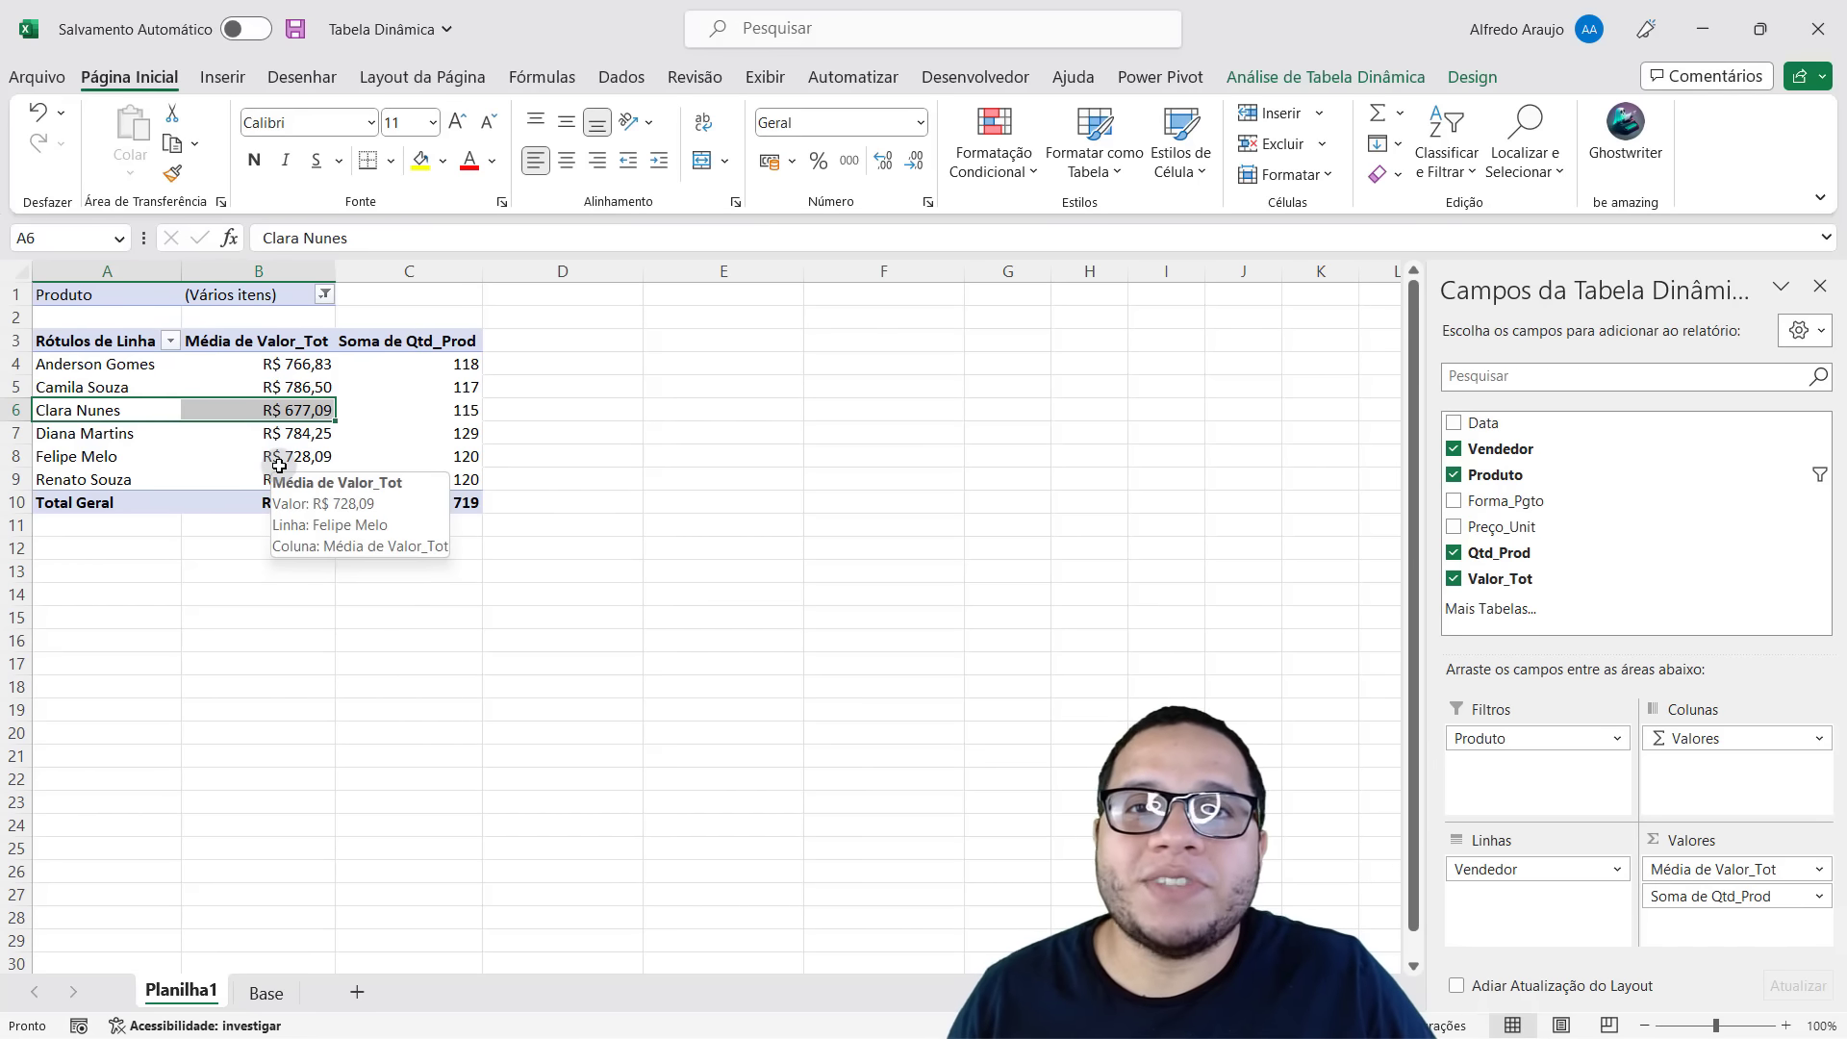
{"action": "left_click", "coordinate": [221, 433]}
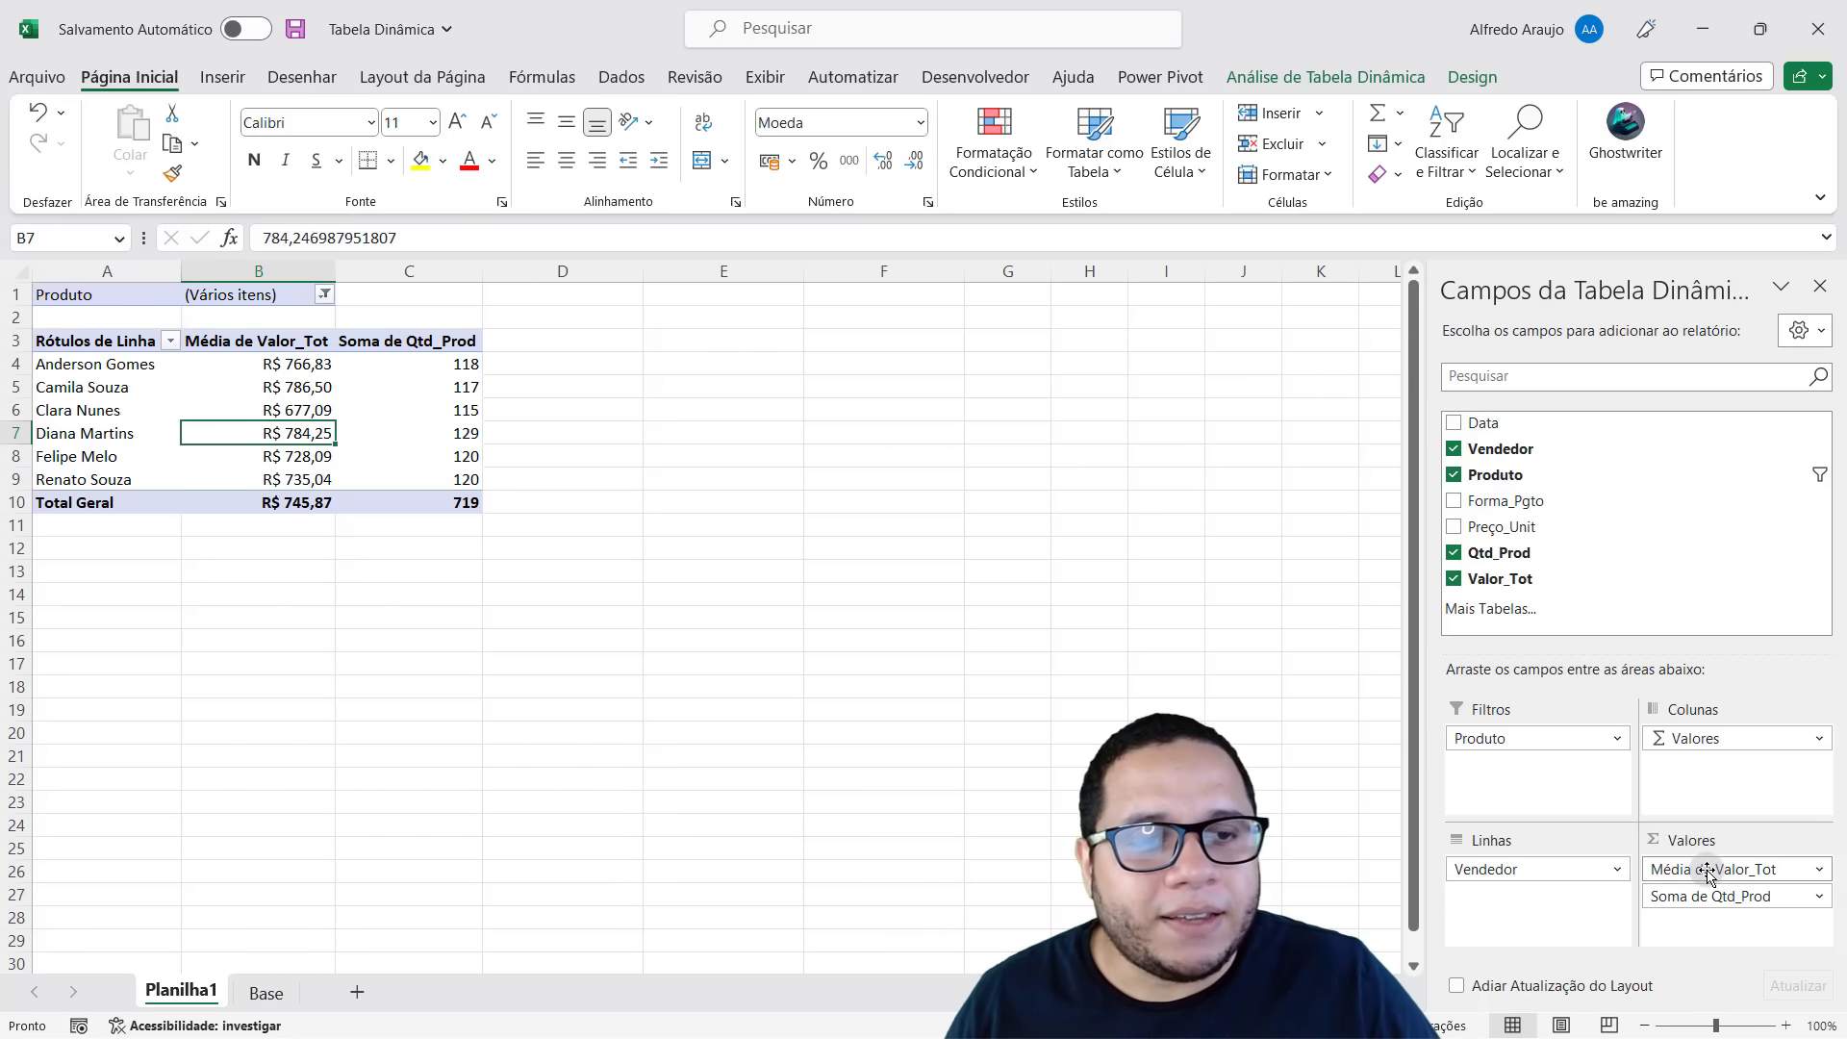
Change the Valor_Tot value field's summary from Média to Máx.
{"action": "left_click", "coordinate": [1708, 873]}
{"action": "left_click", "coordinate": [1690, 842]}
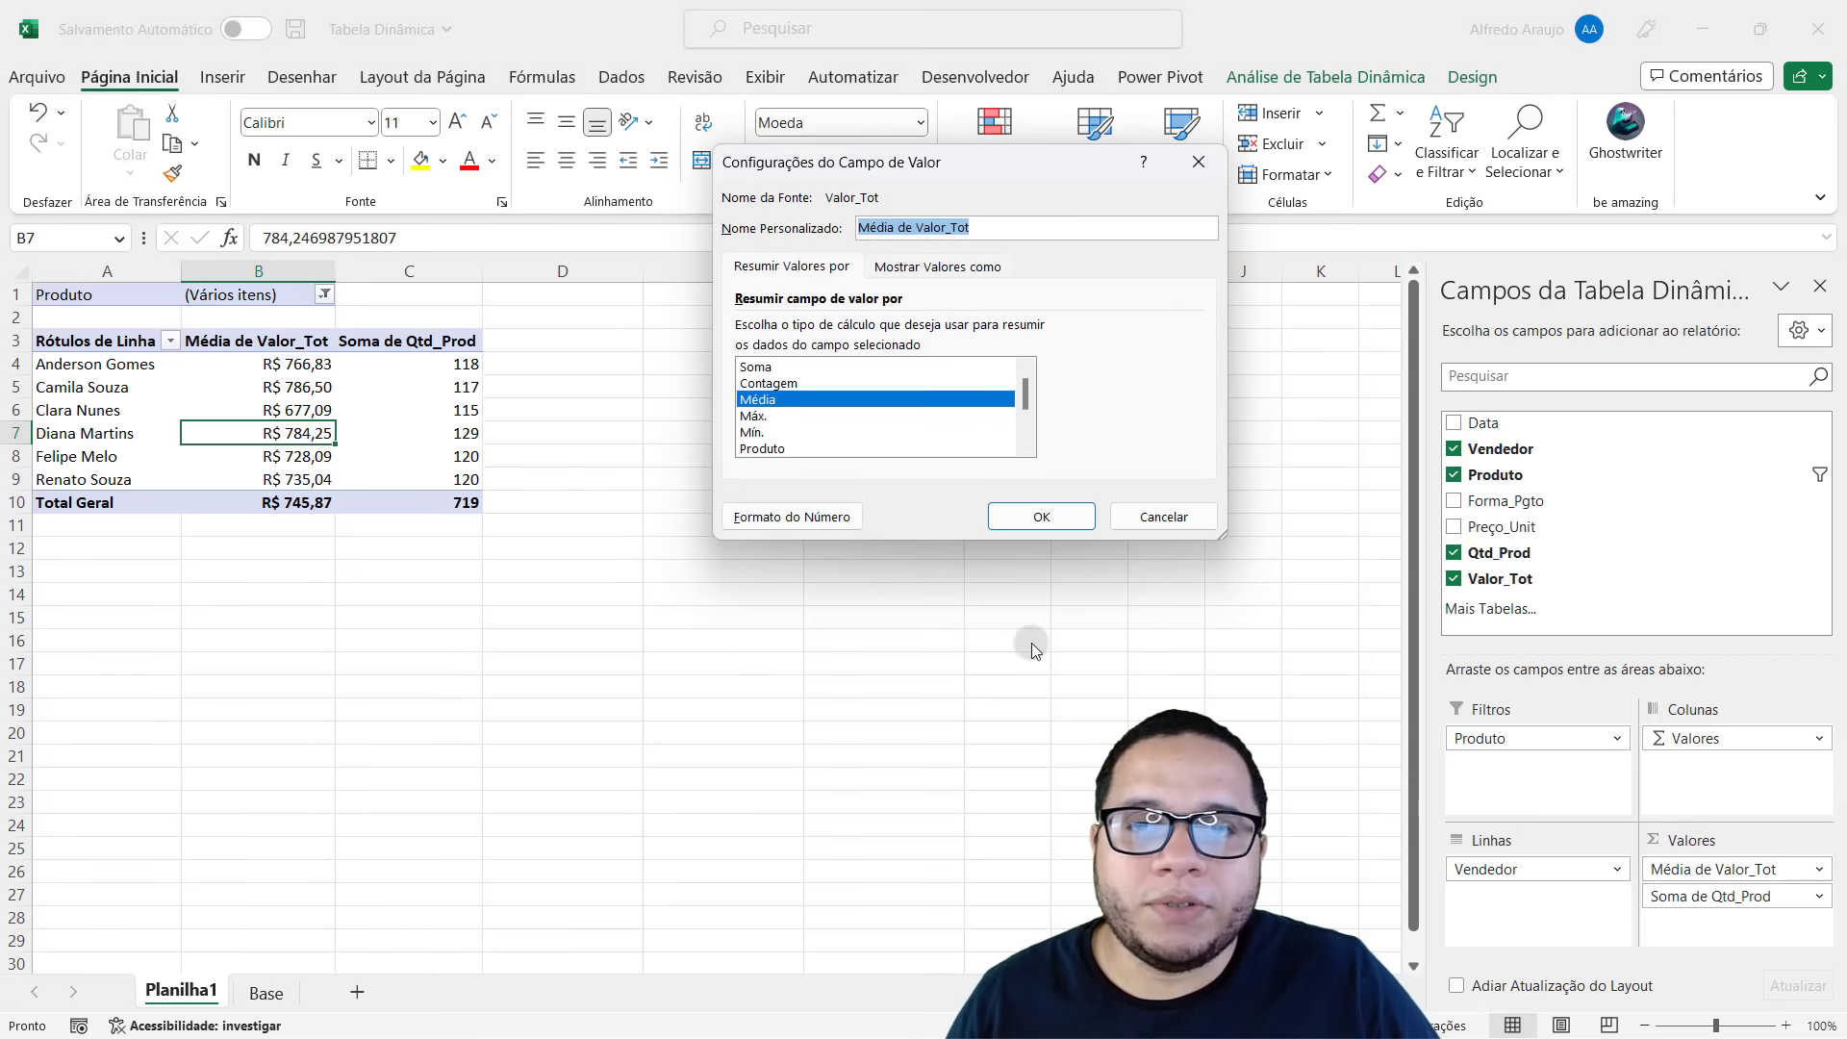
{"action": "left_click", "coordinate": [774, 415]}
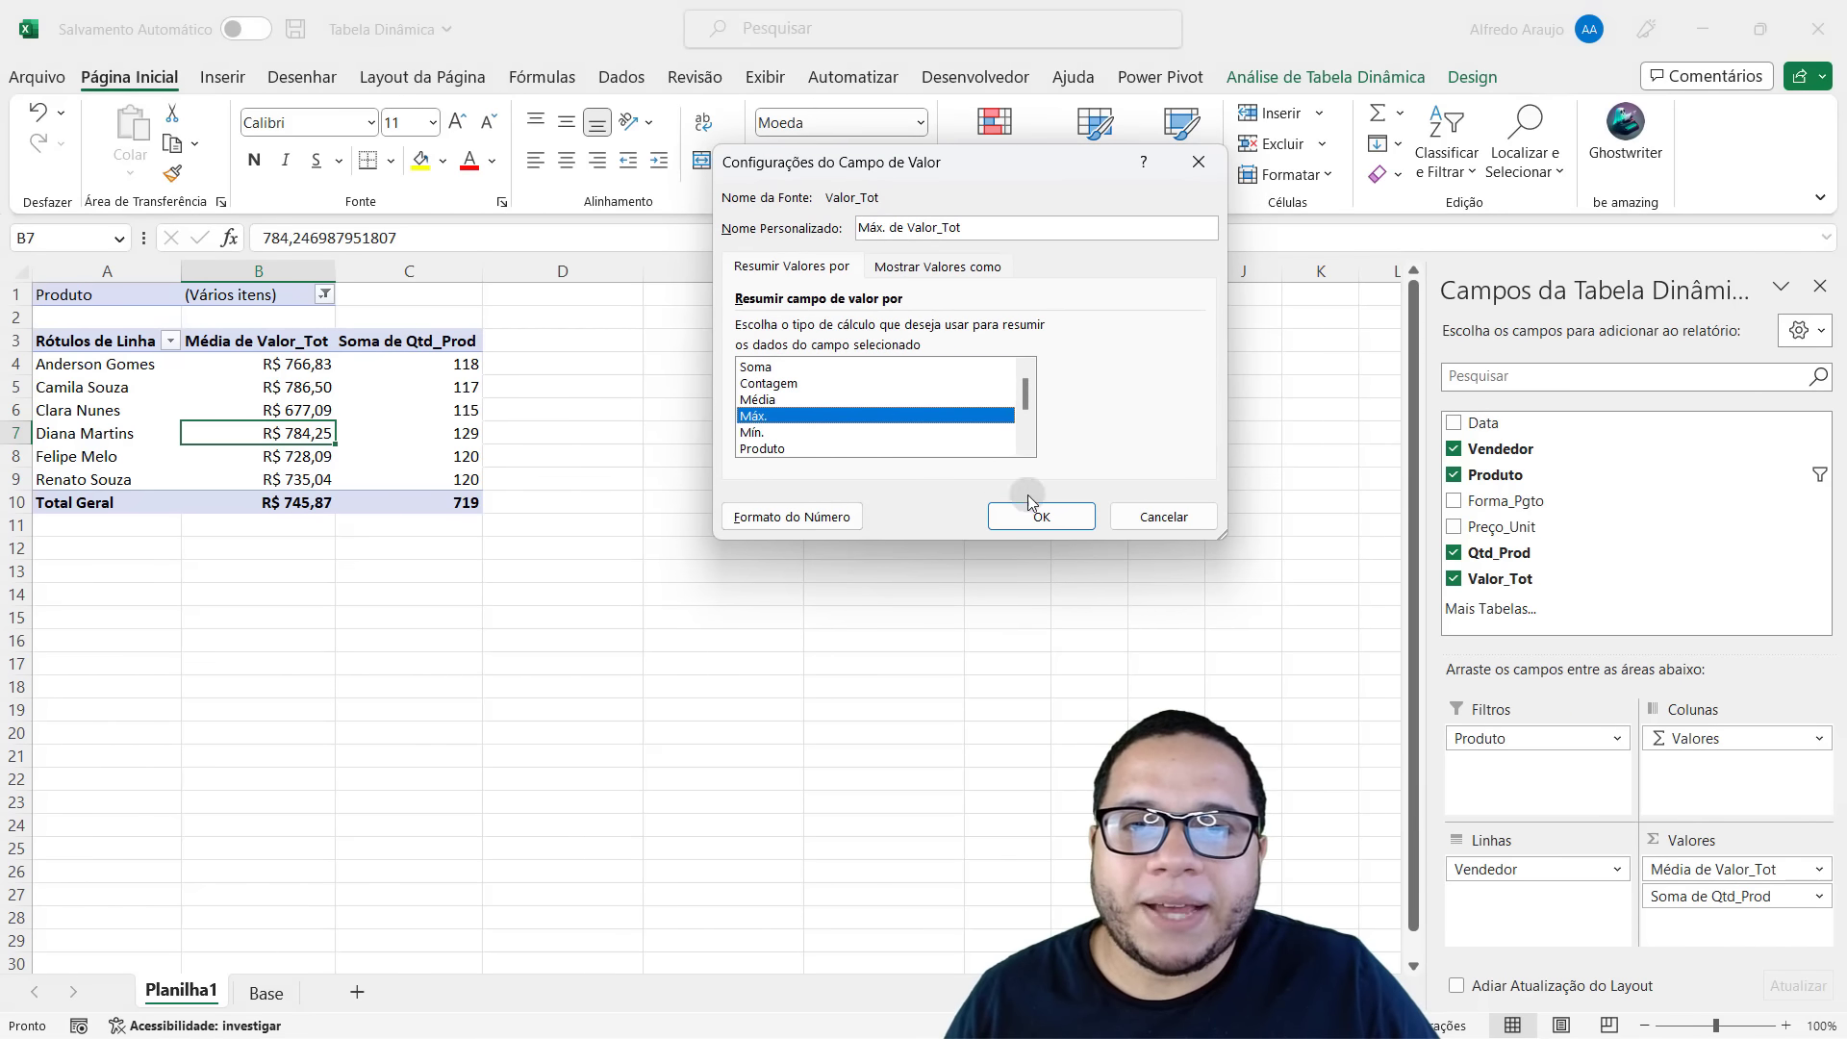
{"action": "left_click", "coordinate": [1079, 527]}
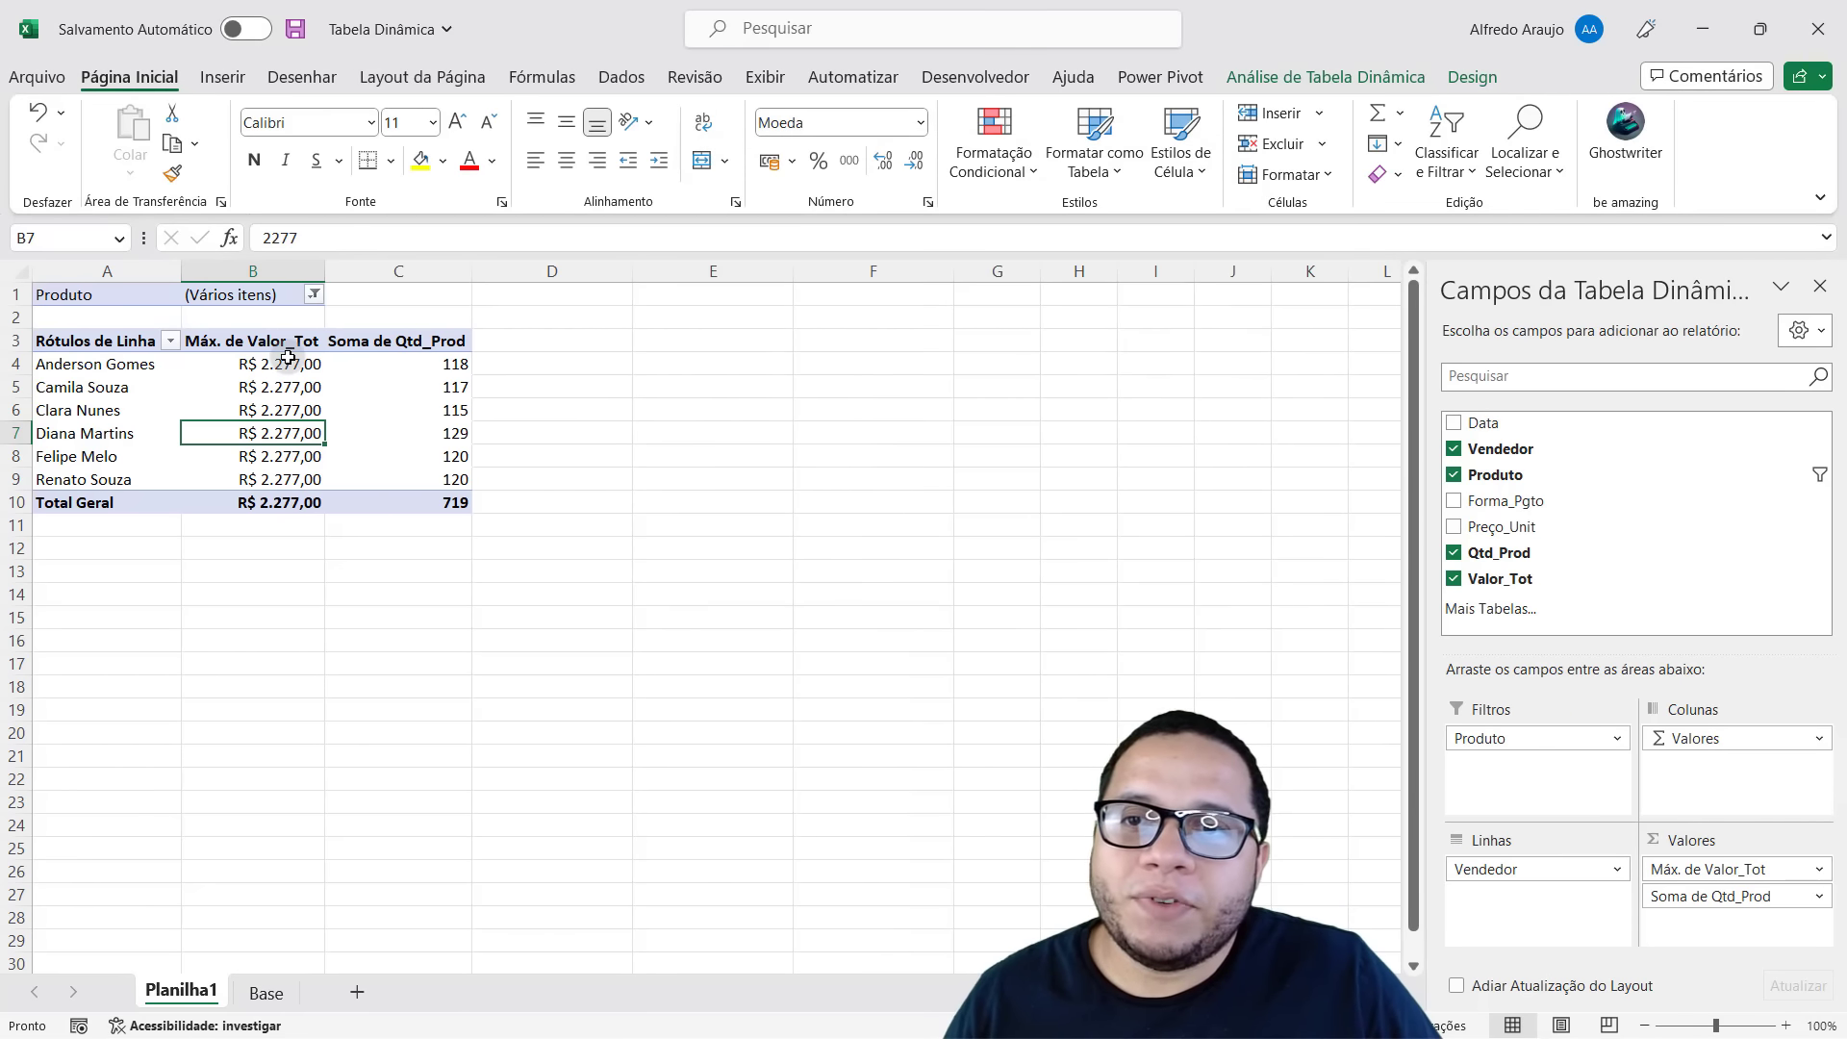
Check the R$ 2.277,00 maximum for each seller, then return to the Base sheet.
{"action": "left_click_drag", "start_coordinate": [279, 362], "coordinate": [279, 495]}
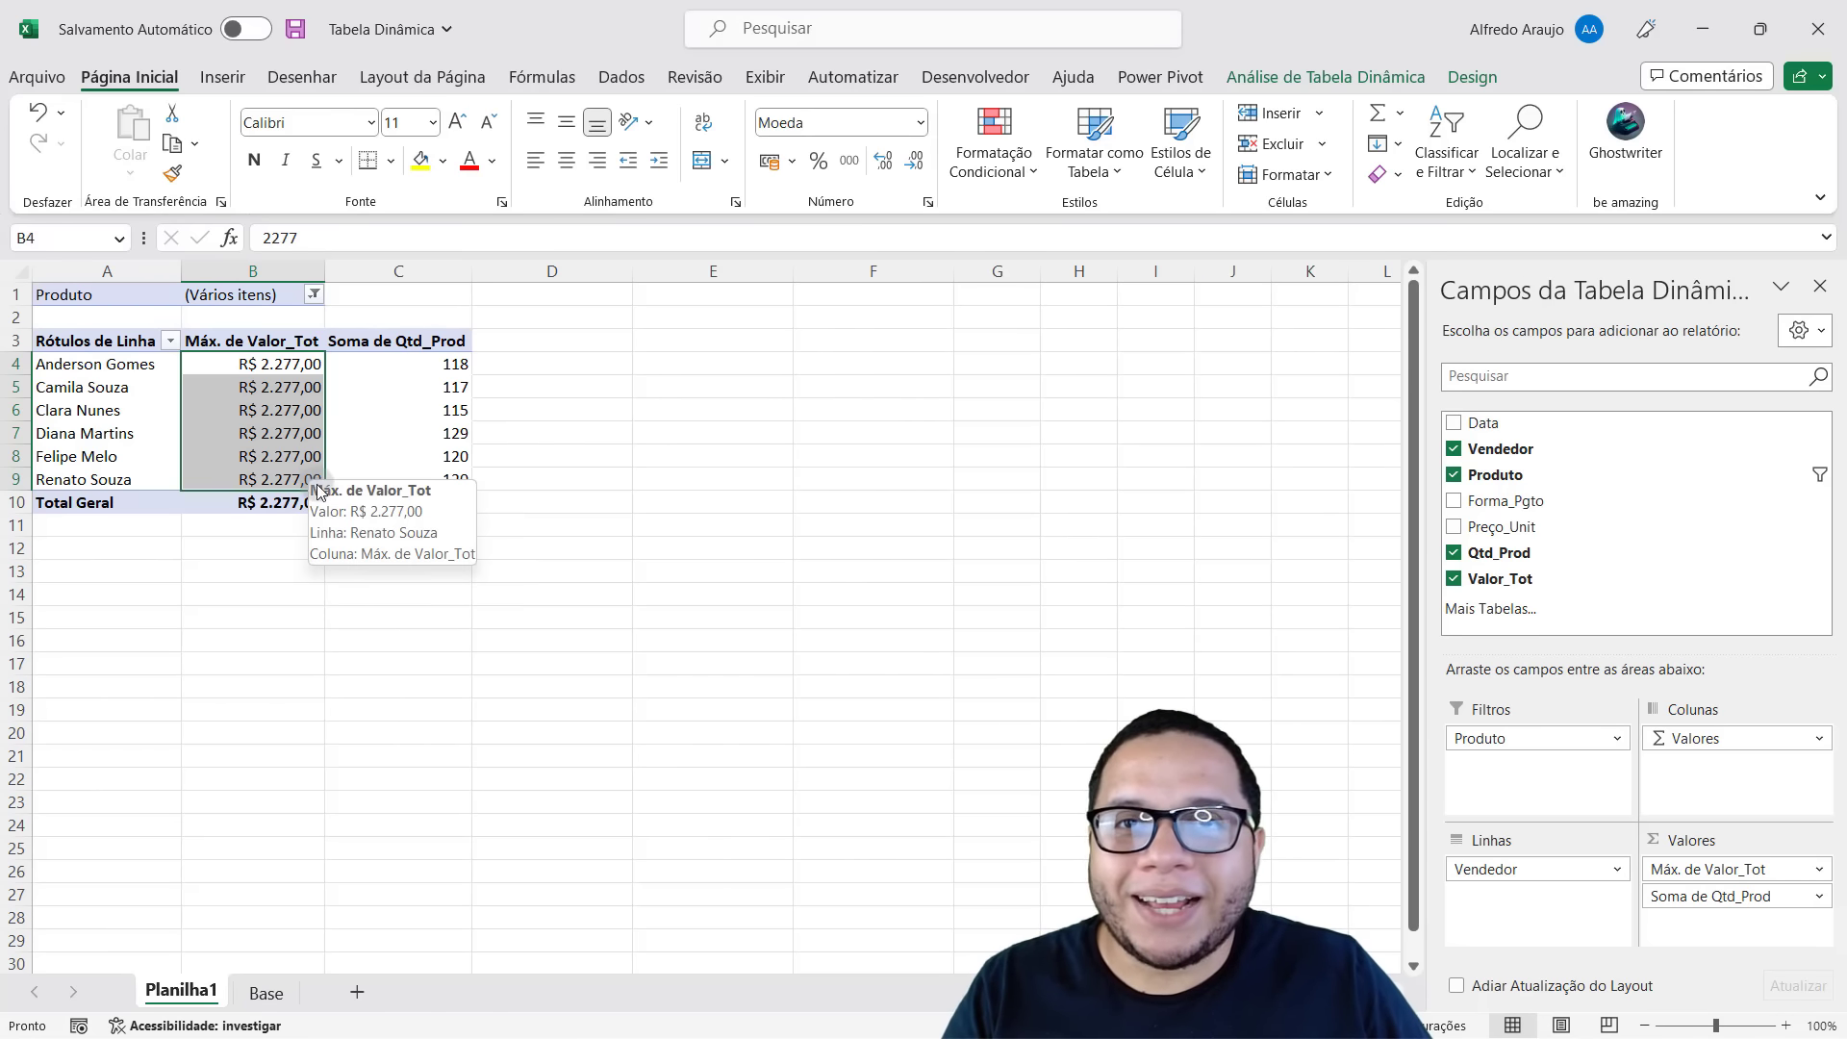
{"action": "left_click", "coordinate": [280, 365]}
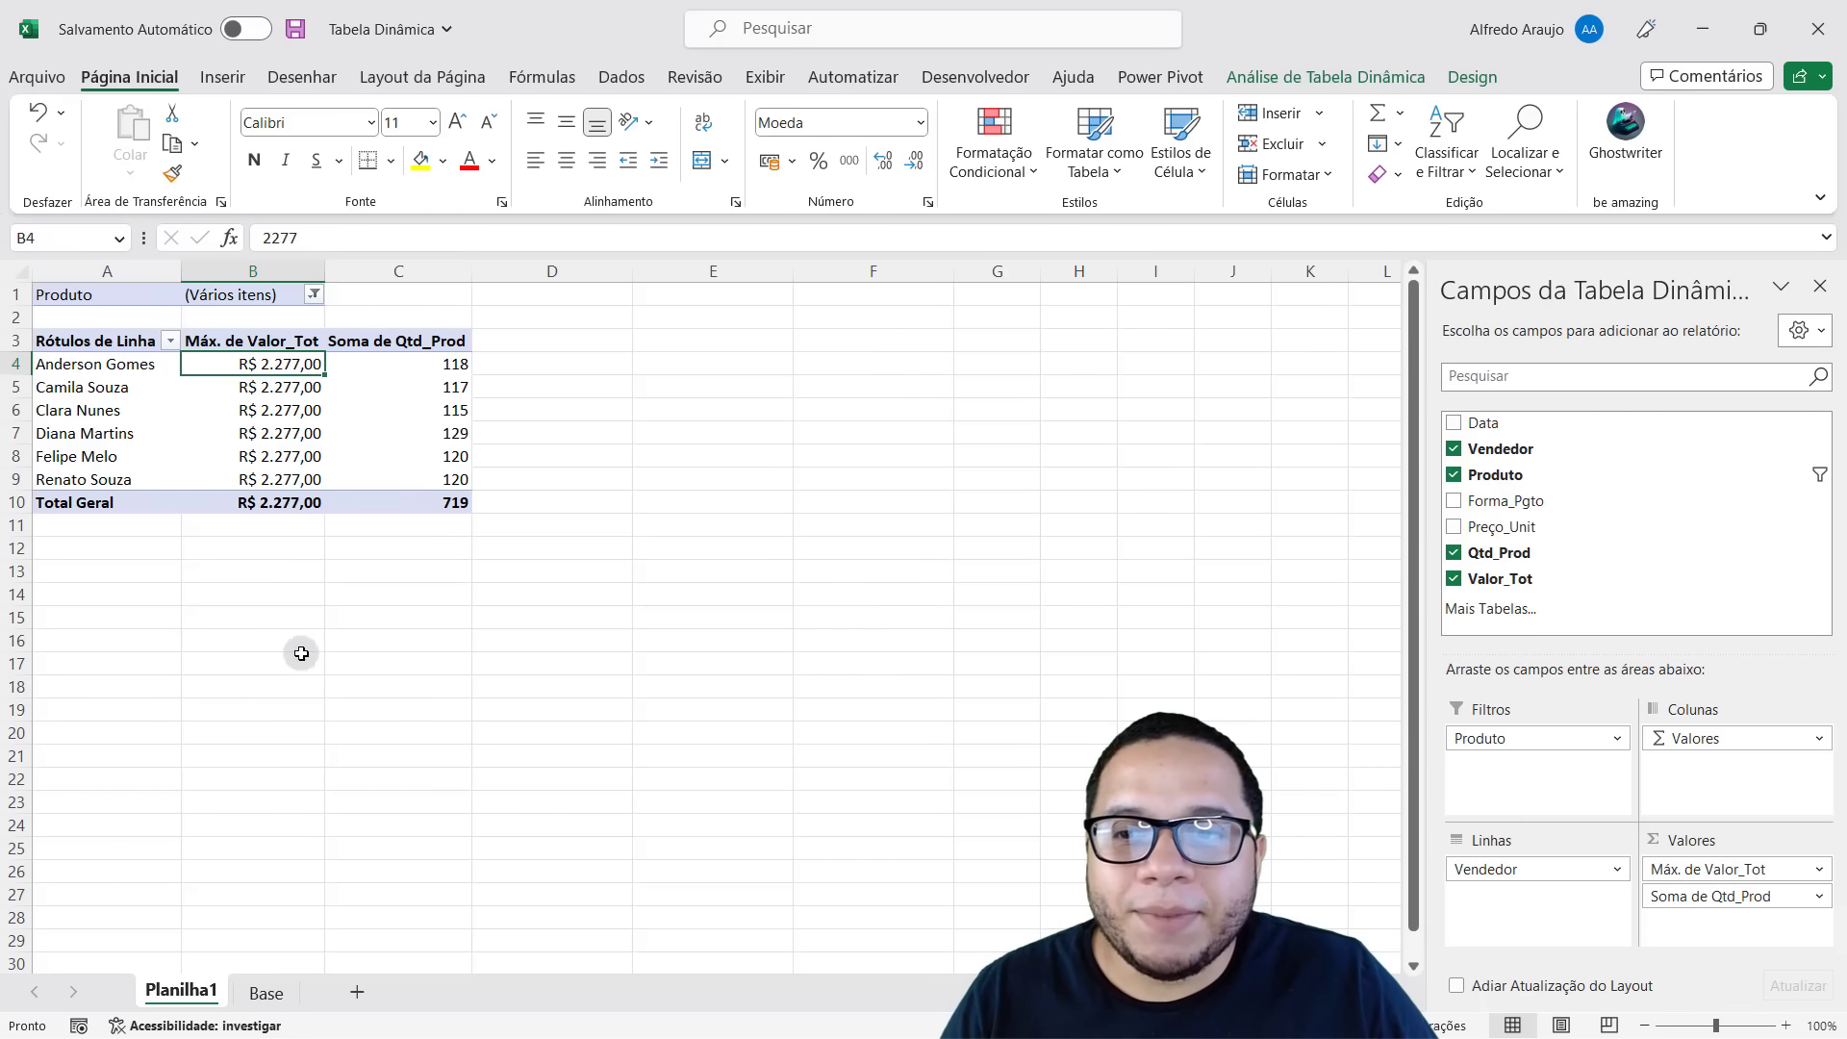
{"action": "left_click", "coordinate": [254, 994]}
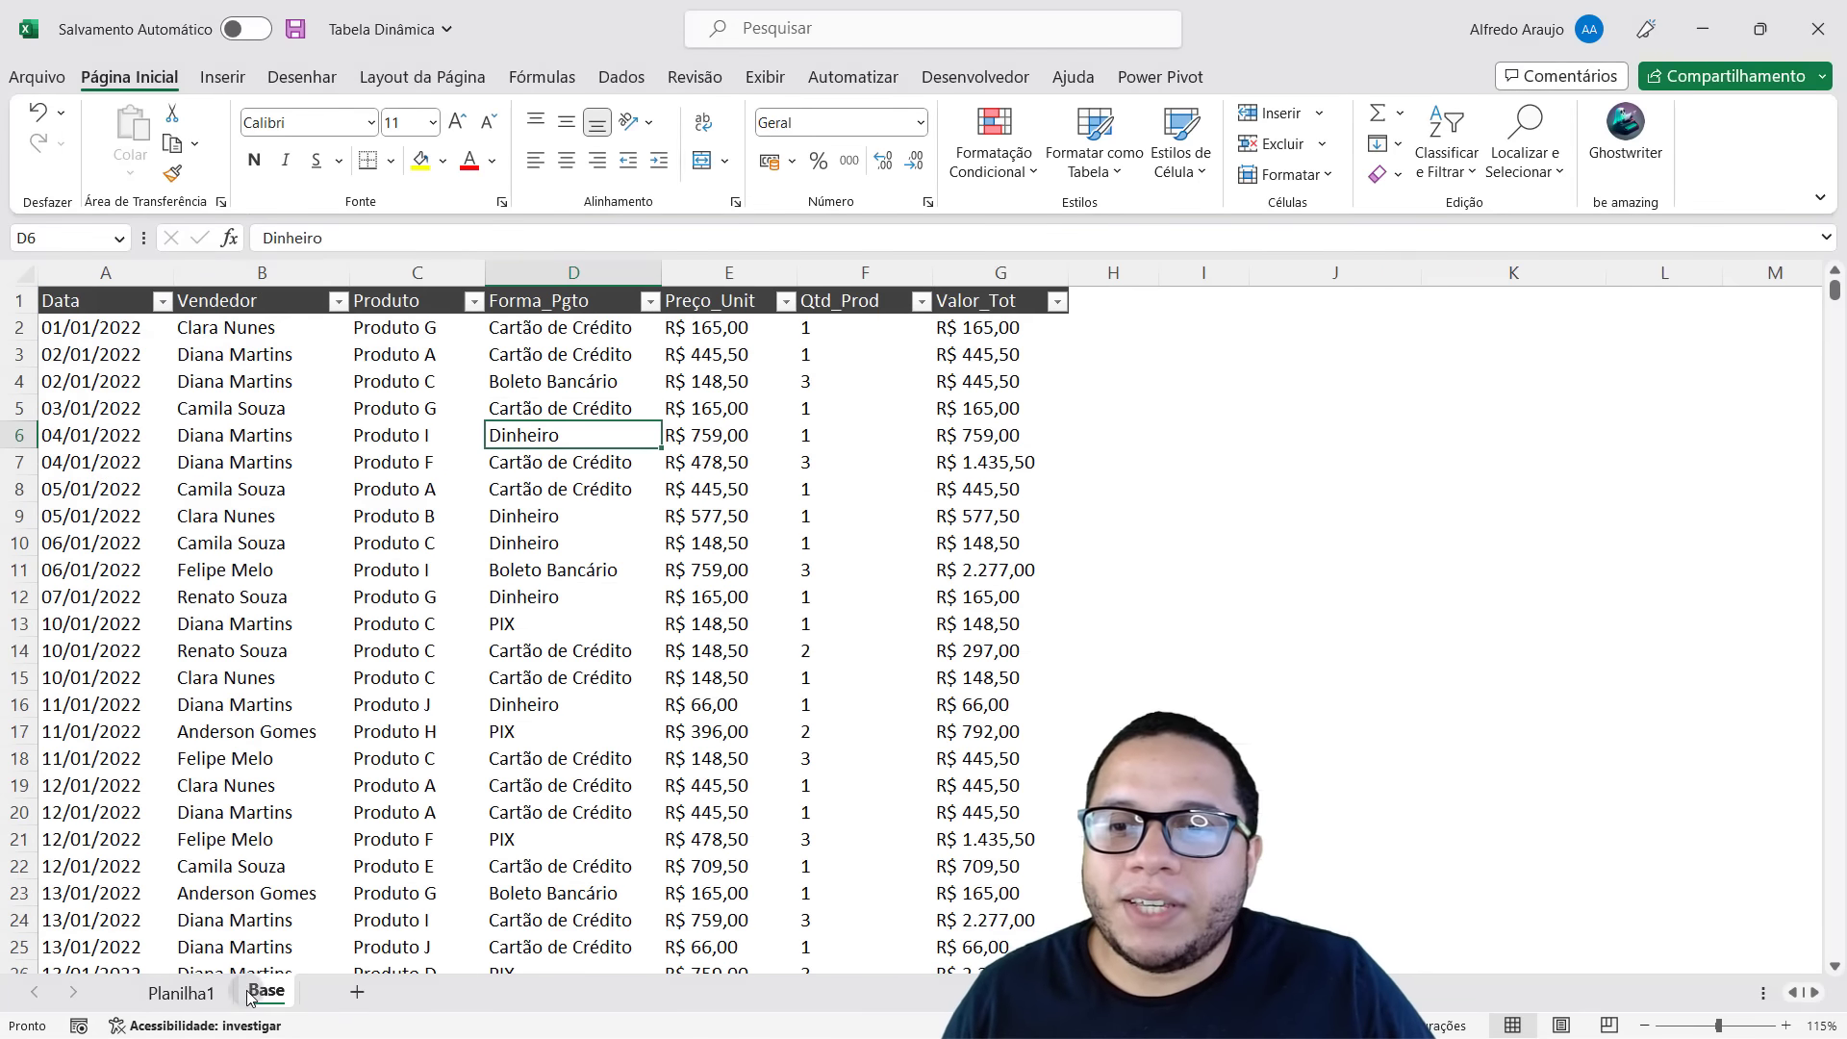
Review the first seller's row in the pivot, then the row 17–18 sales on Base.
{"action": "left_click", "coordinate": [181, 993]}
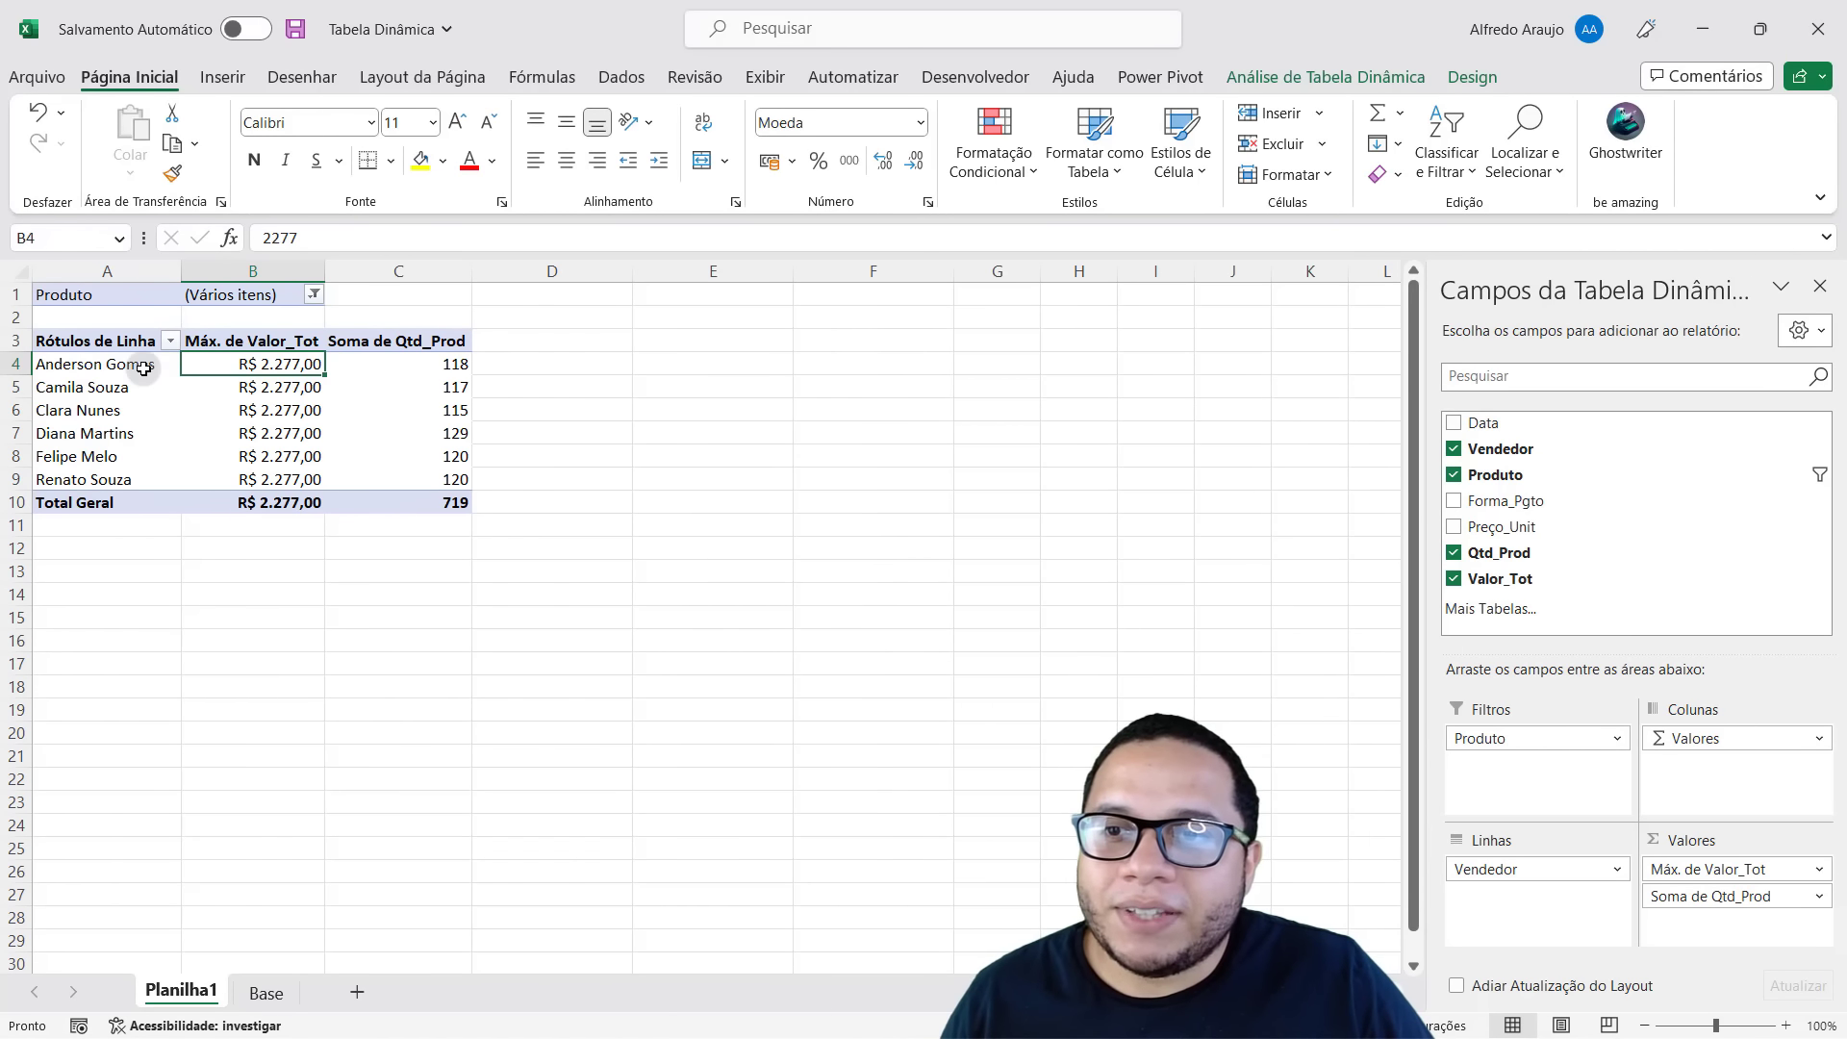
{"action": "mouse_move", "coordinate": [145, 363]}
{"action": "left_mouse_down"}
{"action": "mouse_move", "coordinate": [254, 368]}
{"action": "mouse_move", "coordinate": [279, 503]}
{"action": "left_mouse_up"}
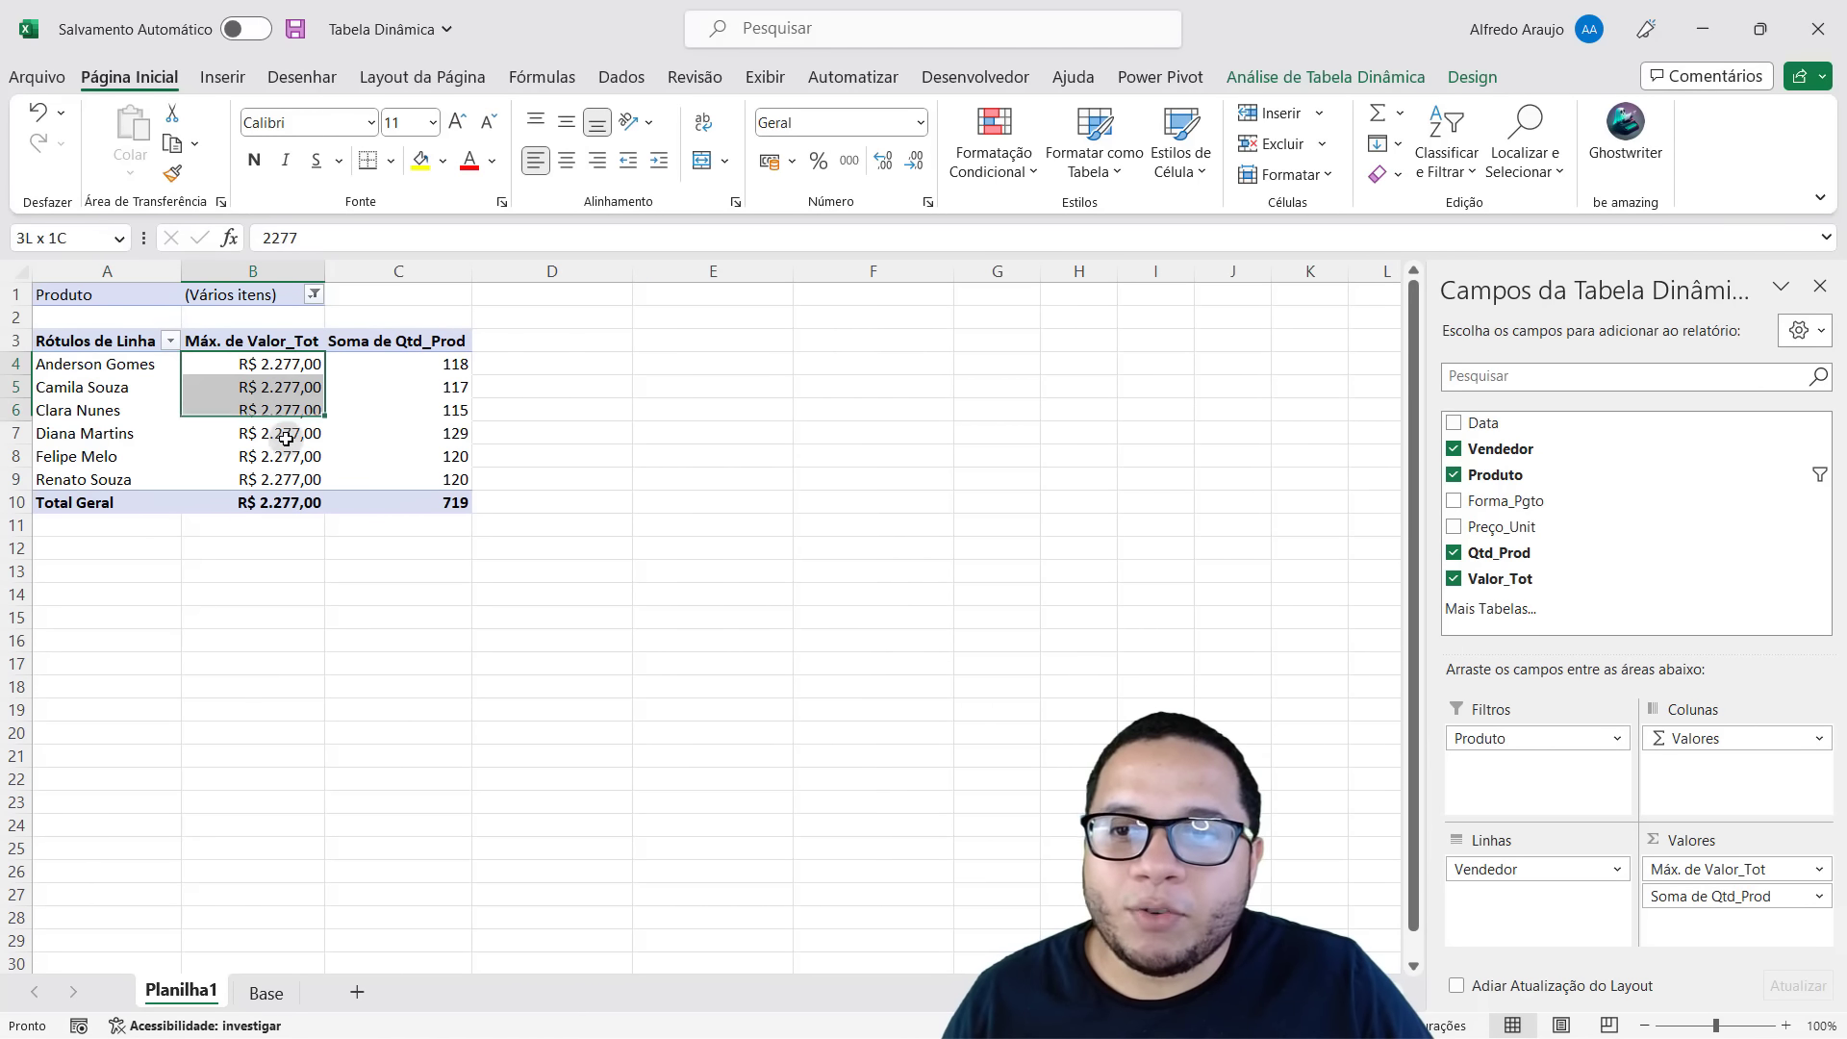
{"action": "left_click", "coordinate": [266, 993]}
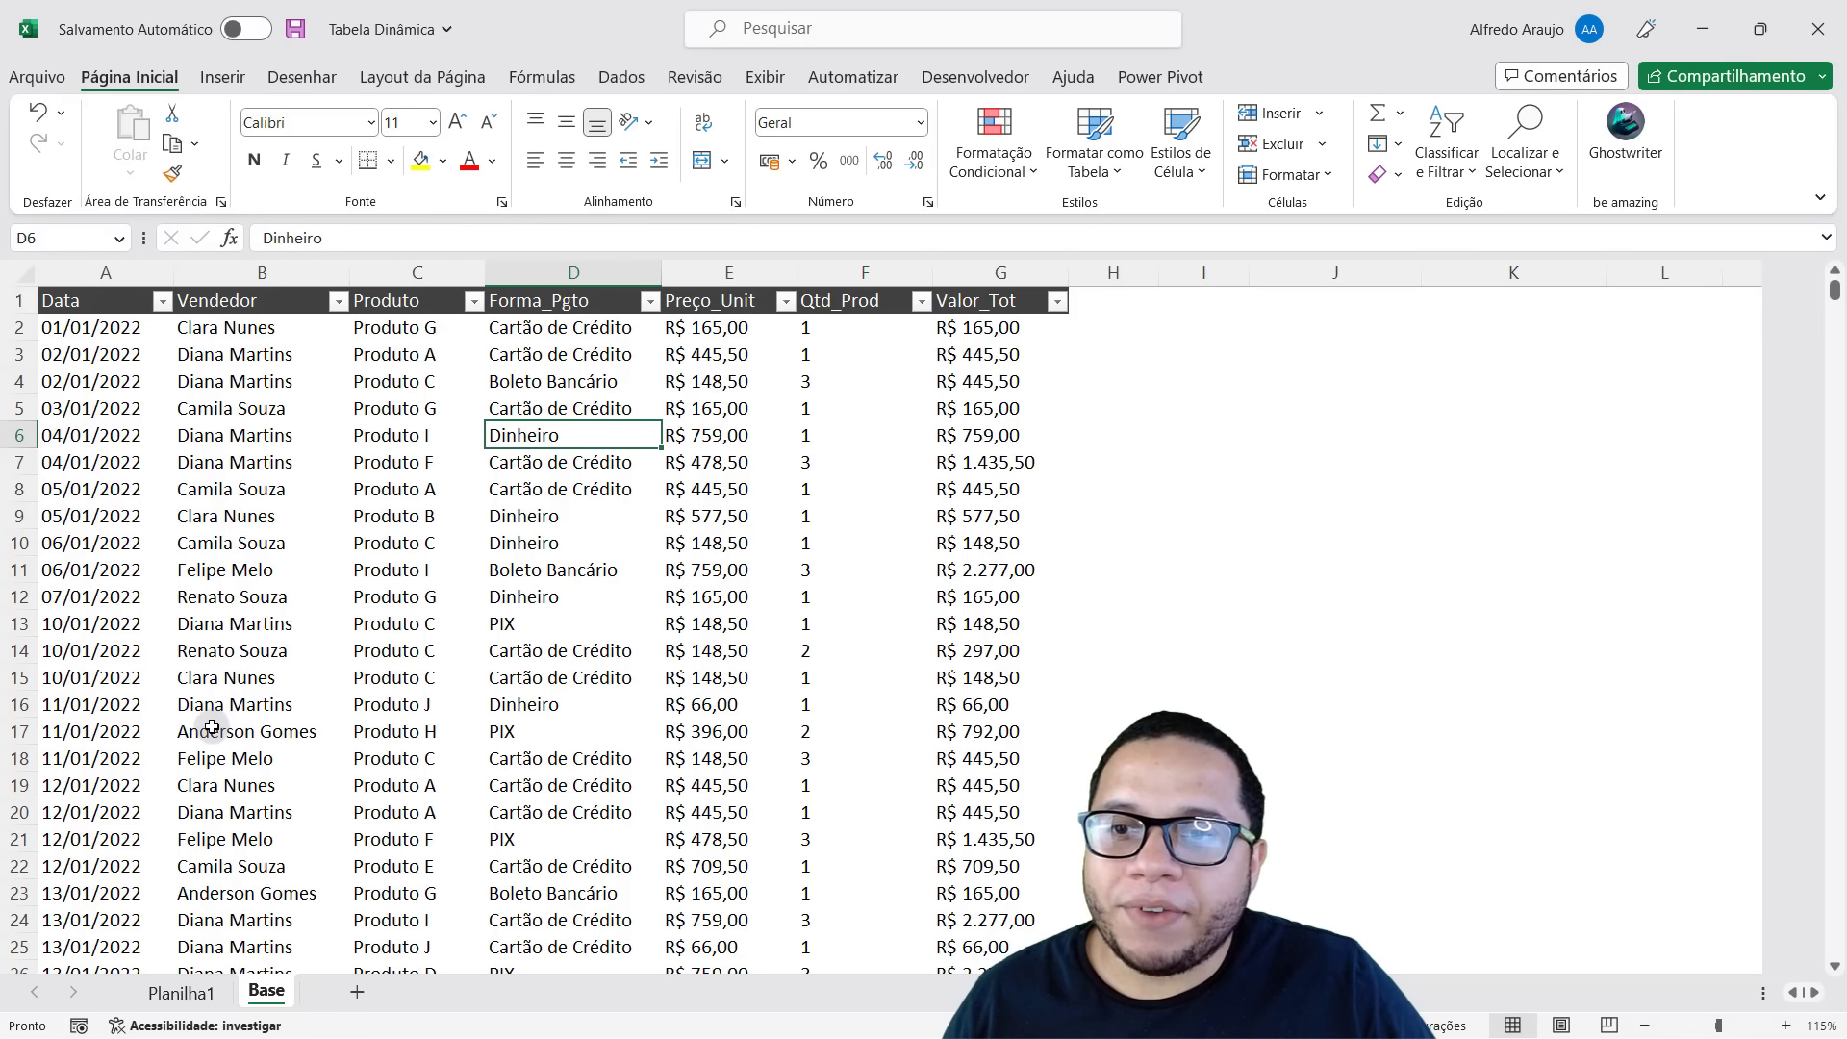
{"action": "left_click_drag", "start_coordinate": [240, 729], "coordinate": [911, 751]}
Overwrite the Valor_Tot formula in G17 with 5000 and review rows 16–17.
{"action": "left_click", "coordinate": [961, 733]}
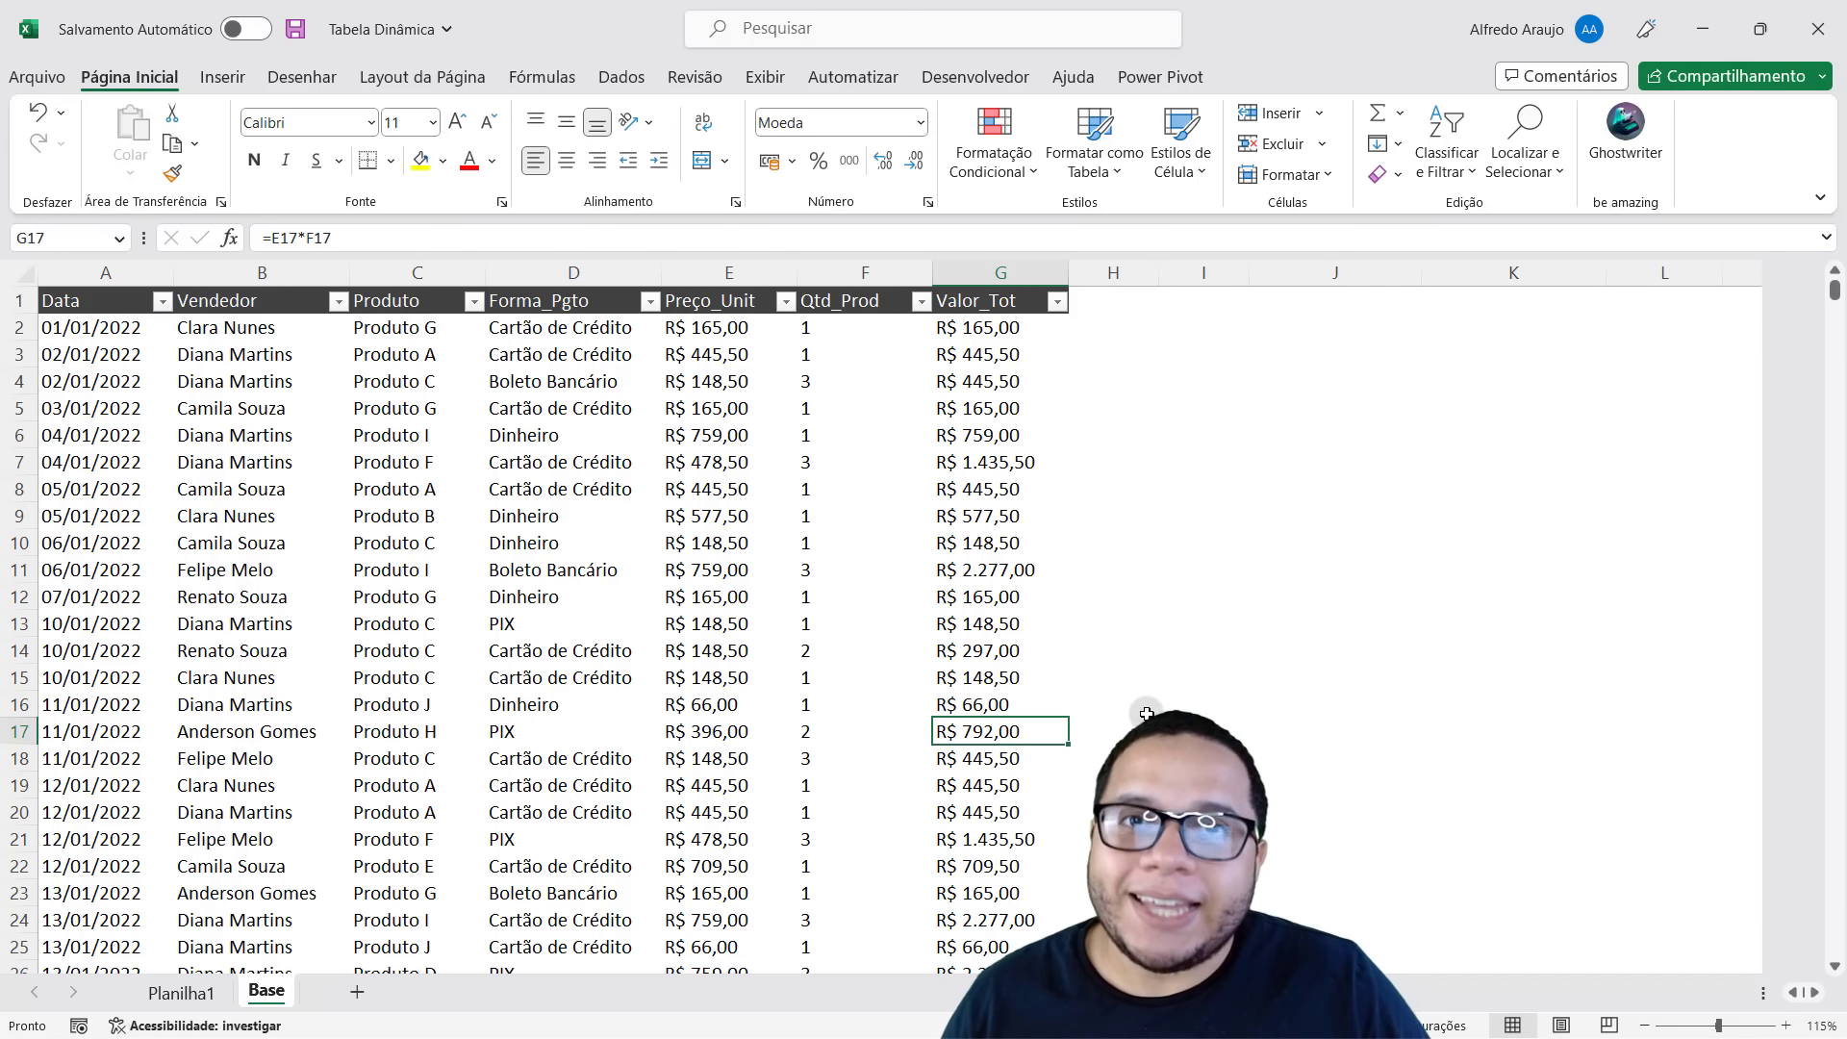
{"action": "type", "text": "50"}
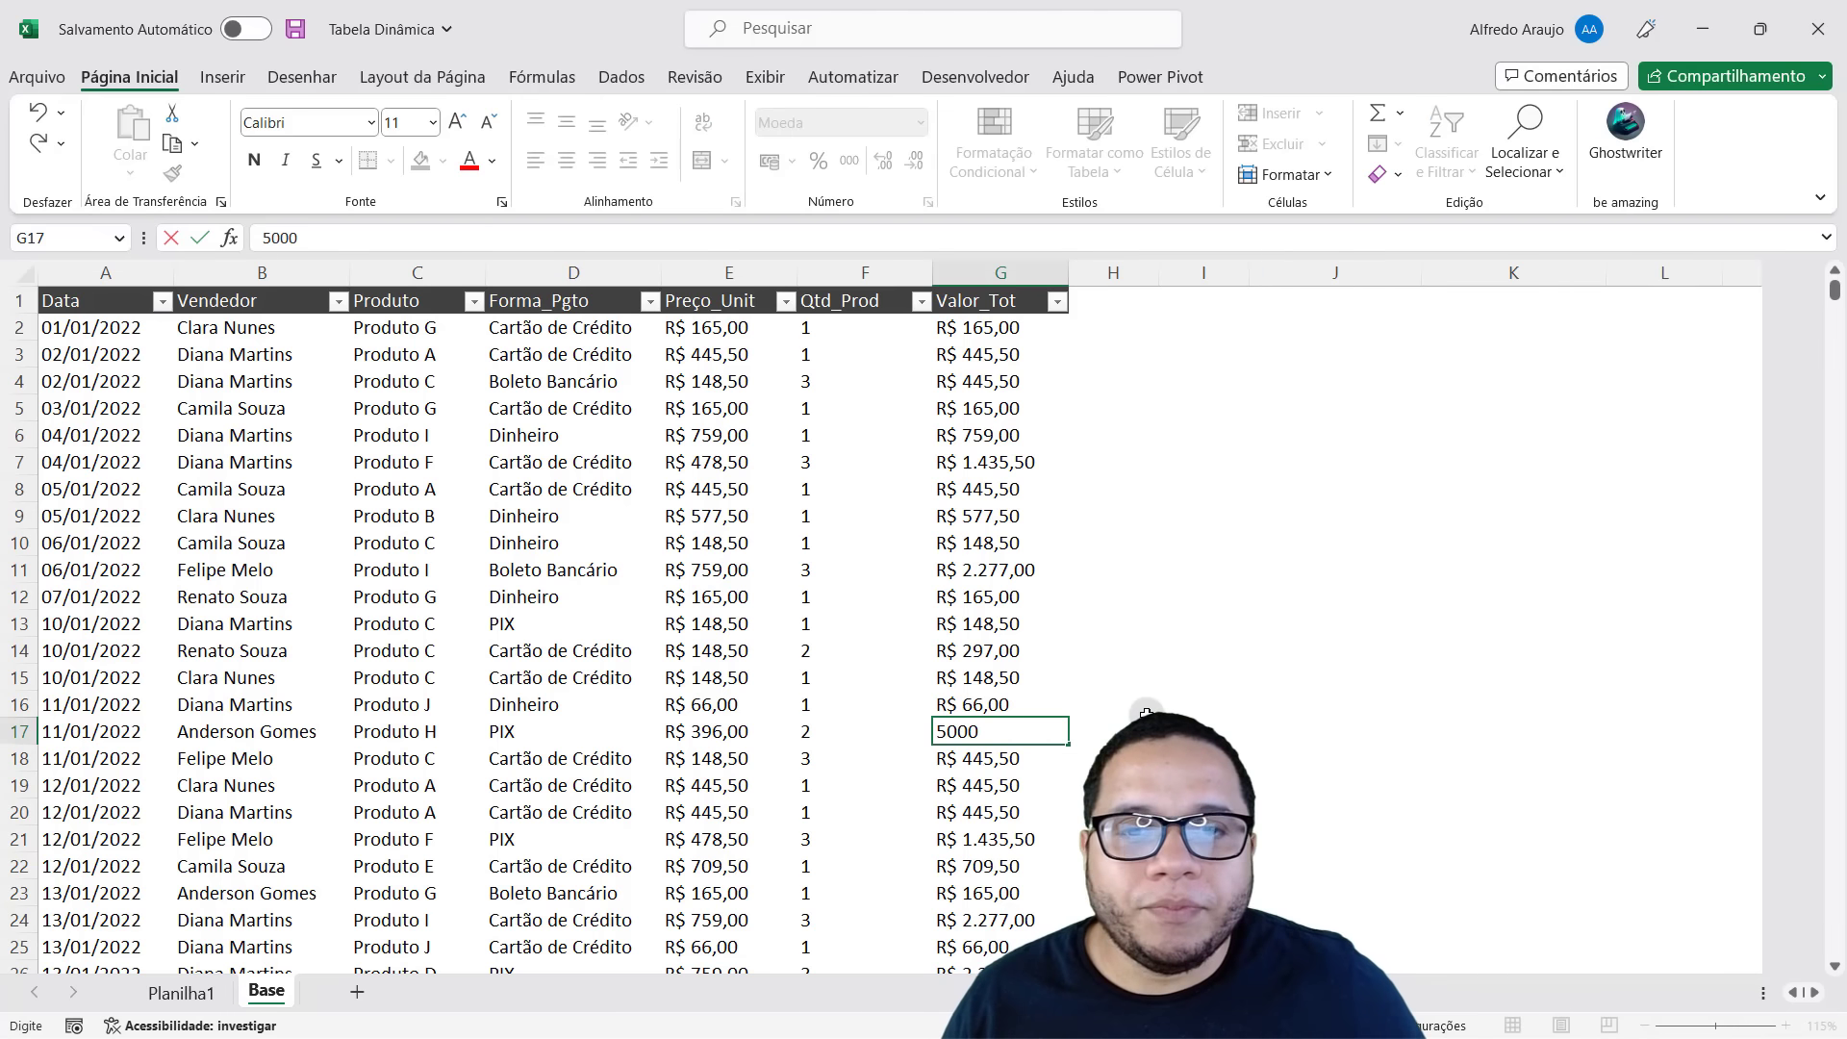
{"action": "key", "text": "Return"}
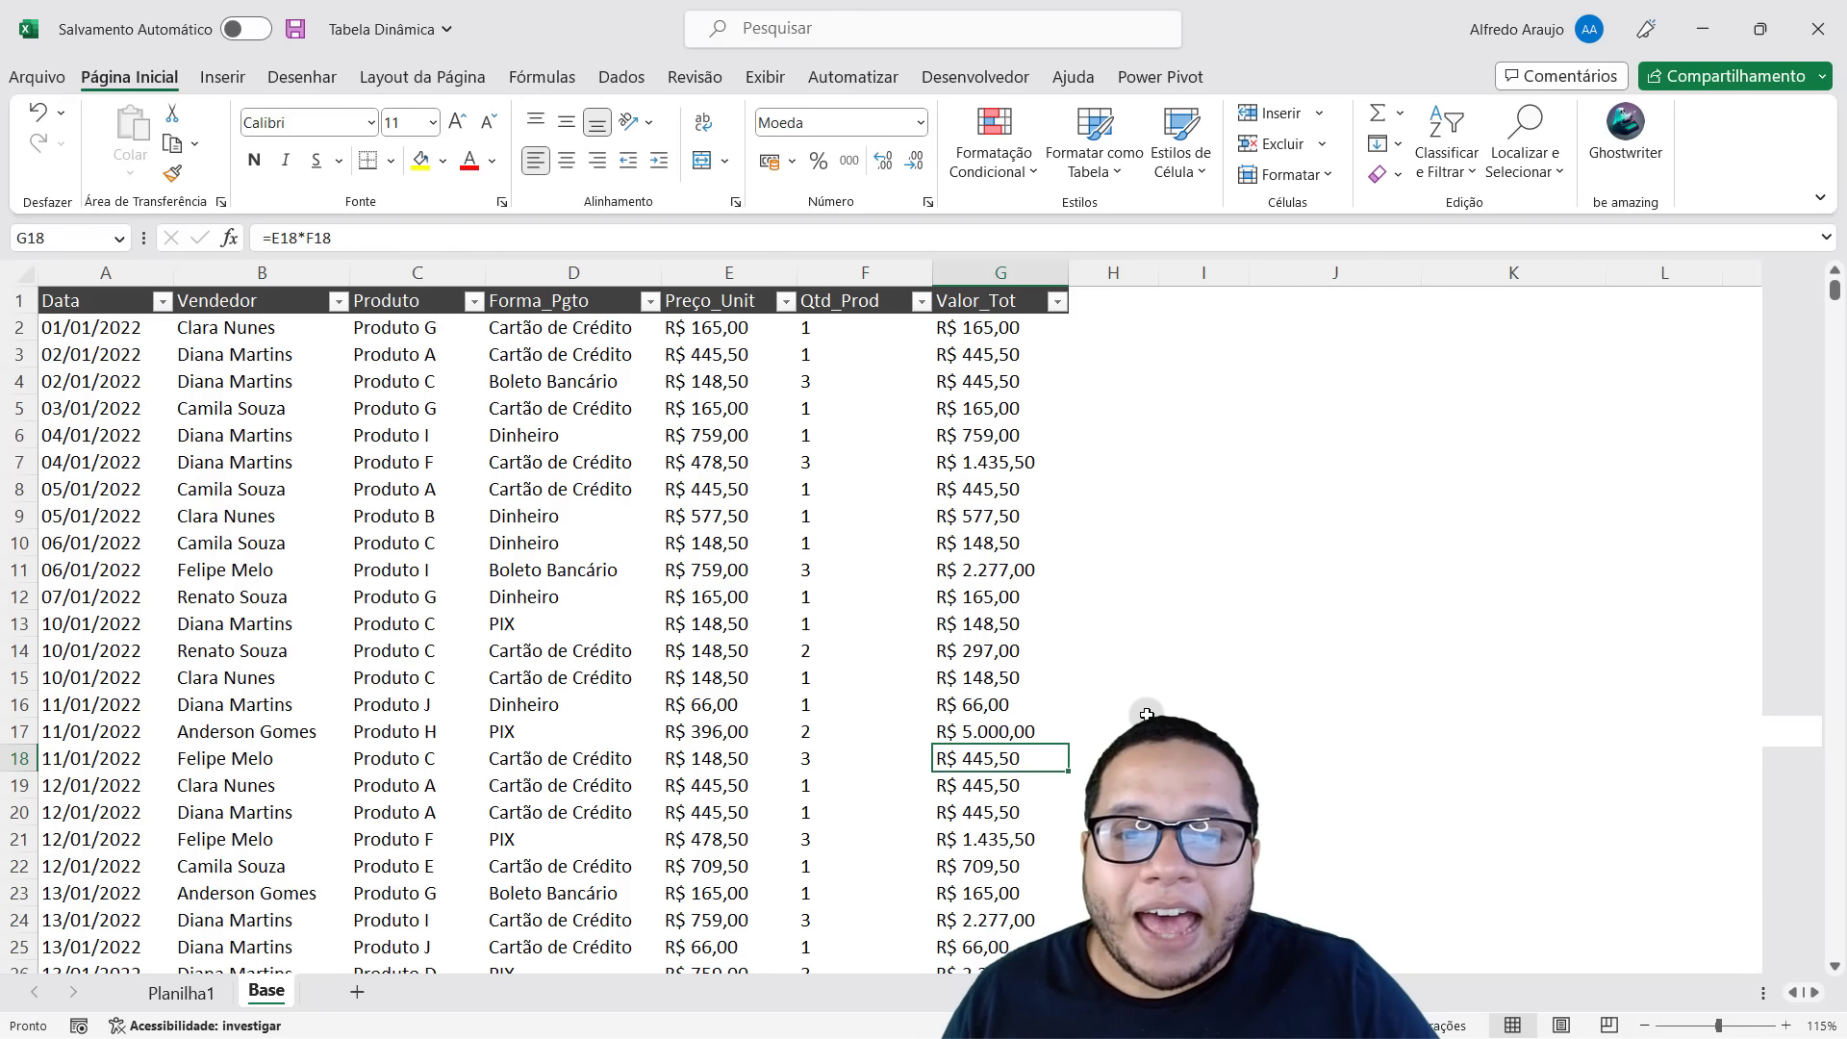
{"action": "left_click_drag", "start_coordinate": [987, 736], "coordinate": [276, 722]}
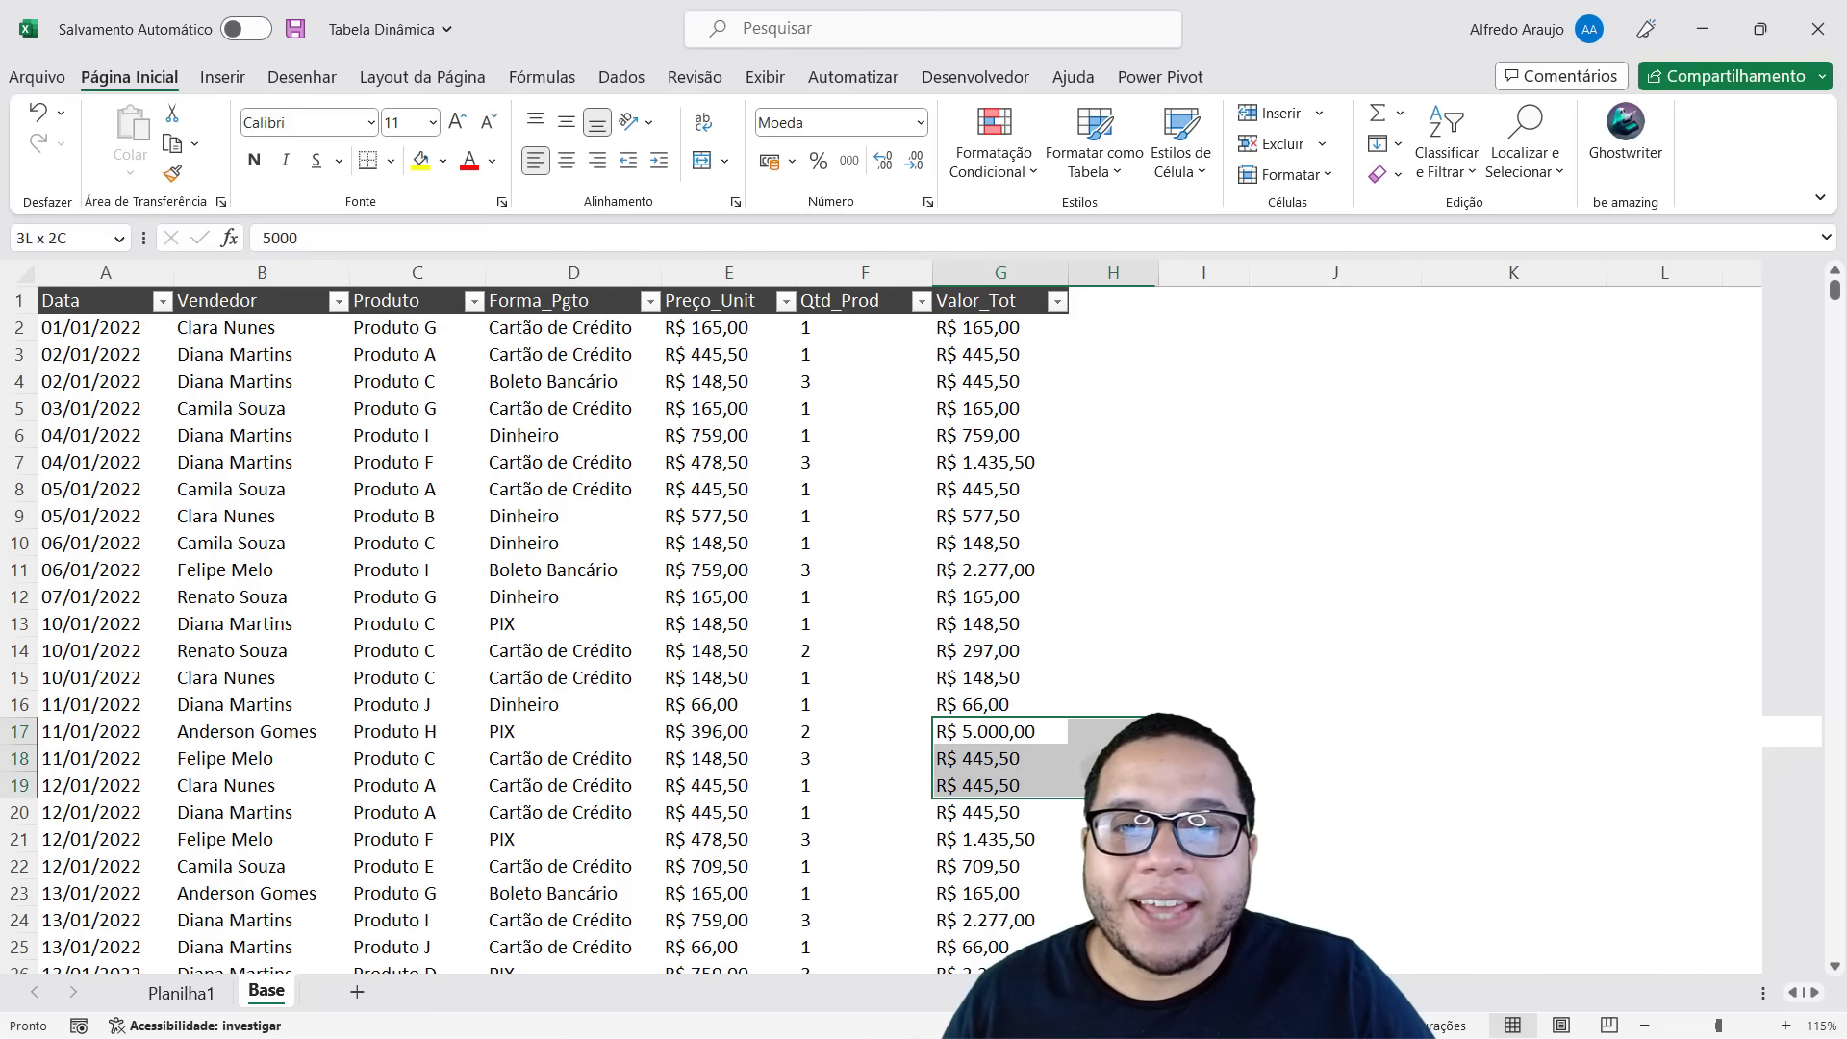
{"action": "mouse_move", "coordinate": [292, 722]}
{"action": "left_mouse_down"}
{"action": "mouse_move", "coordinate": [643, 708]}
{"action": "mouse_move", "coordinate": [247, 731]}
{"action": "left_mouse_up"}
{"action": "left_click", "coordinate": [183, 994]}
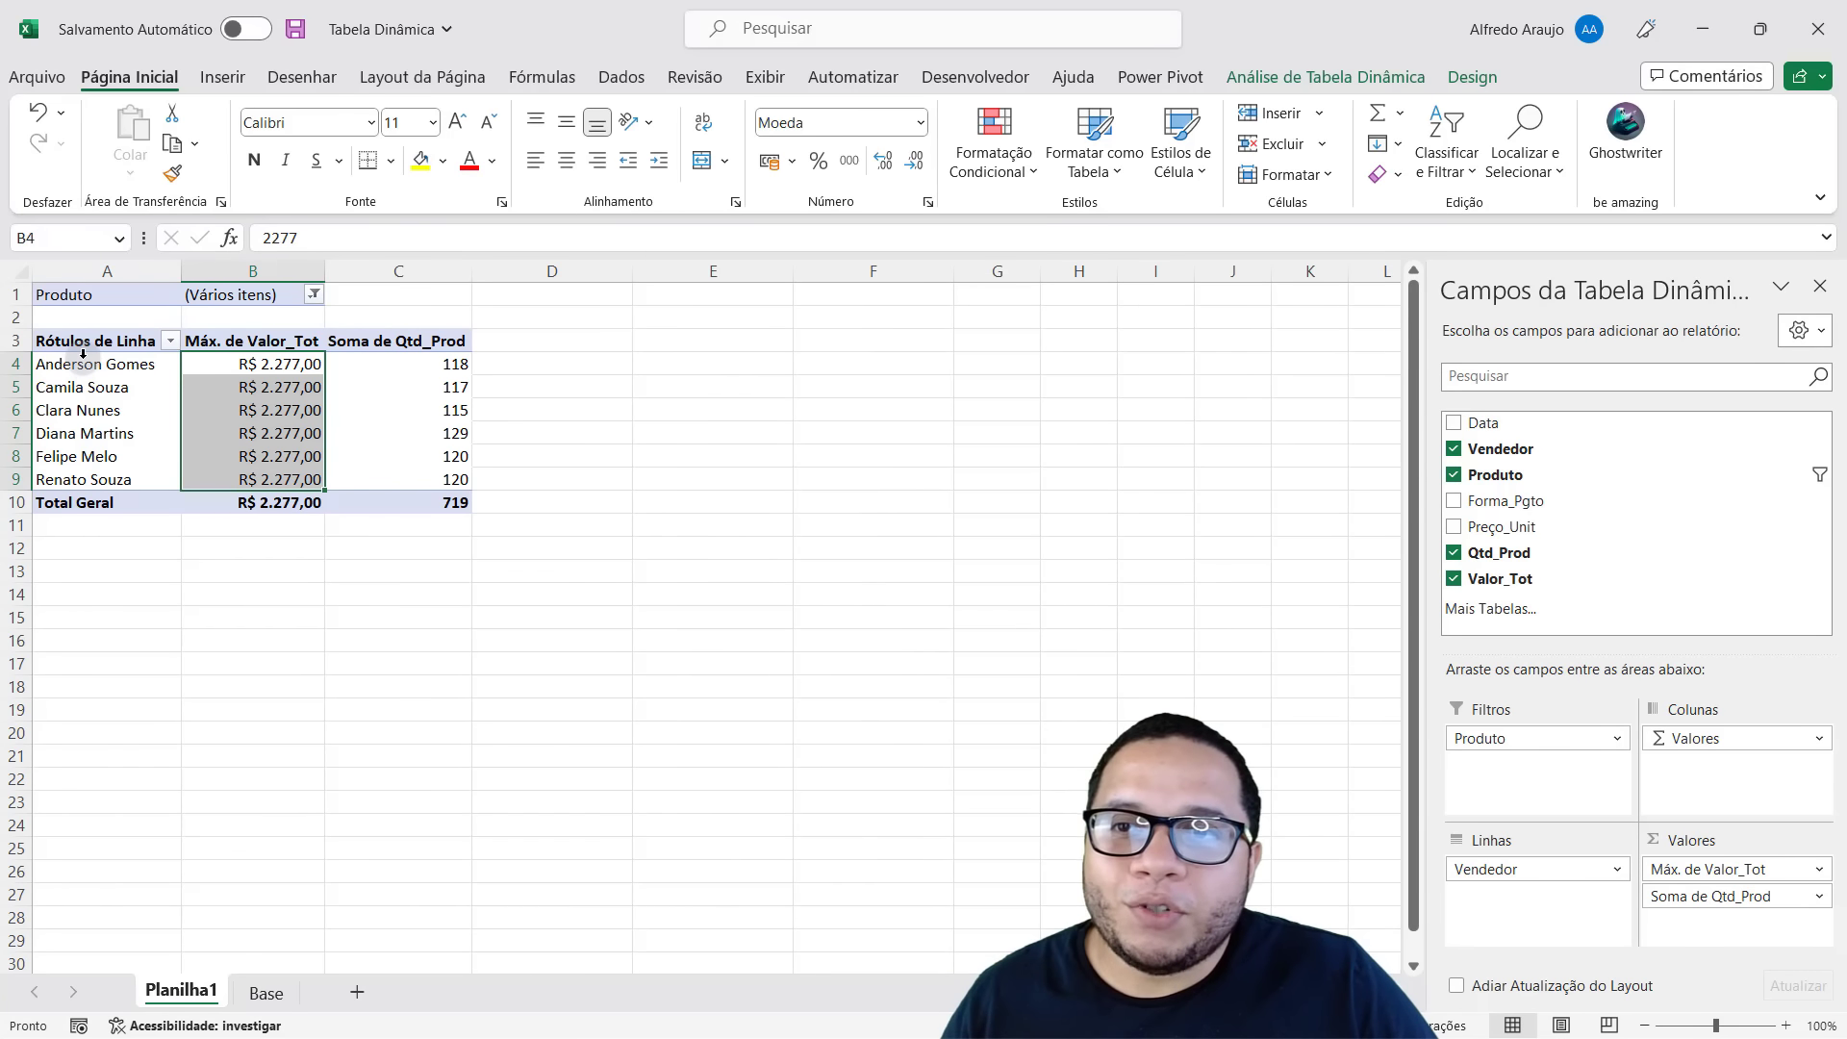
{"action": "left_click_drag", "start_coordinate": [85, 362], "coordinate": [275, 363]}
{"action": "left_click", "coordinate": [275, 362]}
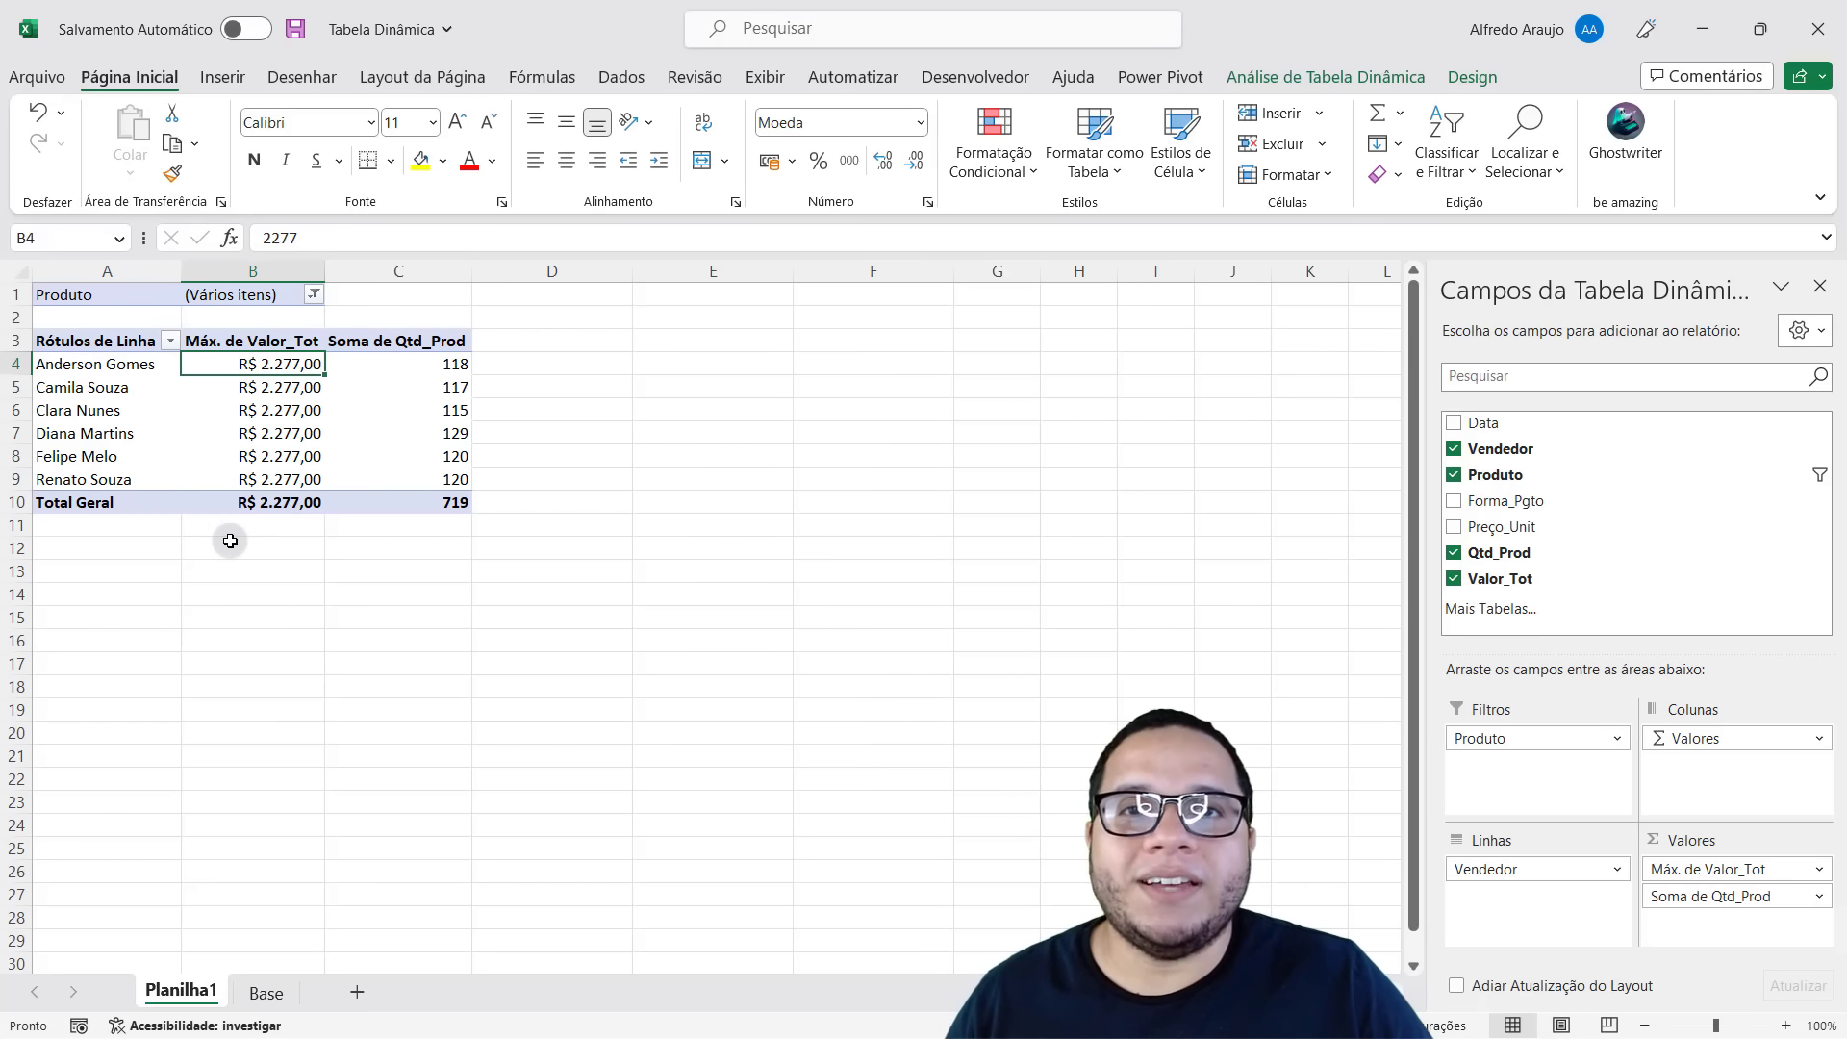
{"action": "left_click", "coordinate": [279, 394]}
{"action": "right_click", "coordinate": [280, 393]}
{"action": "right_click", "coordinate": [270, 409]}
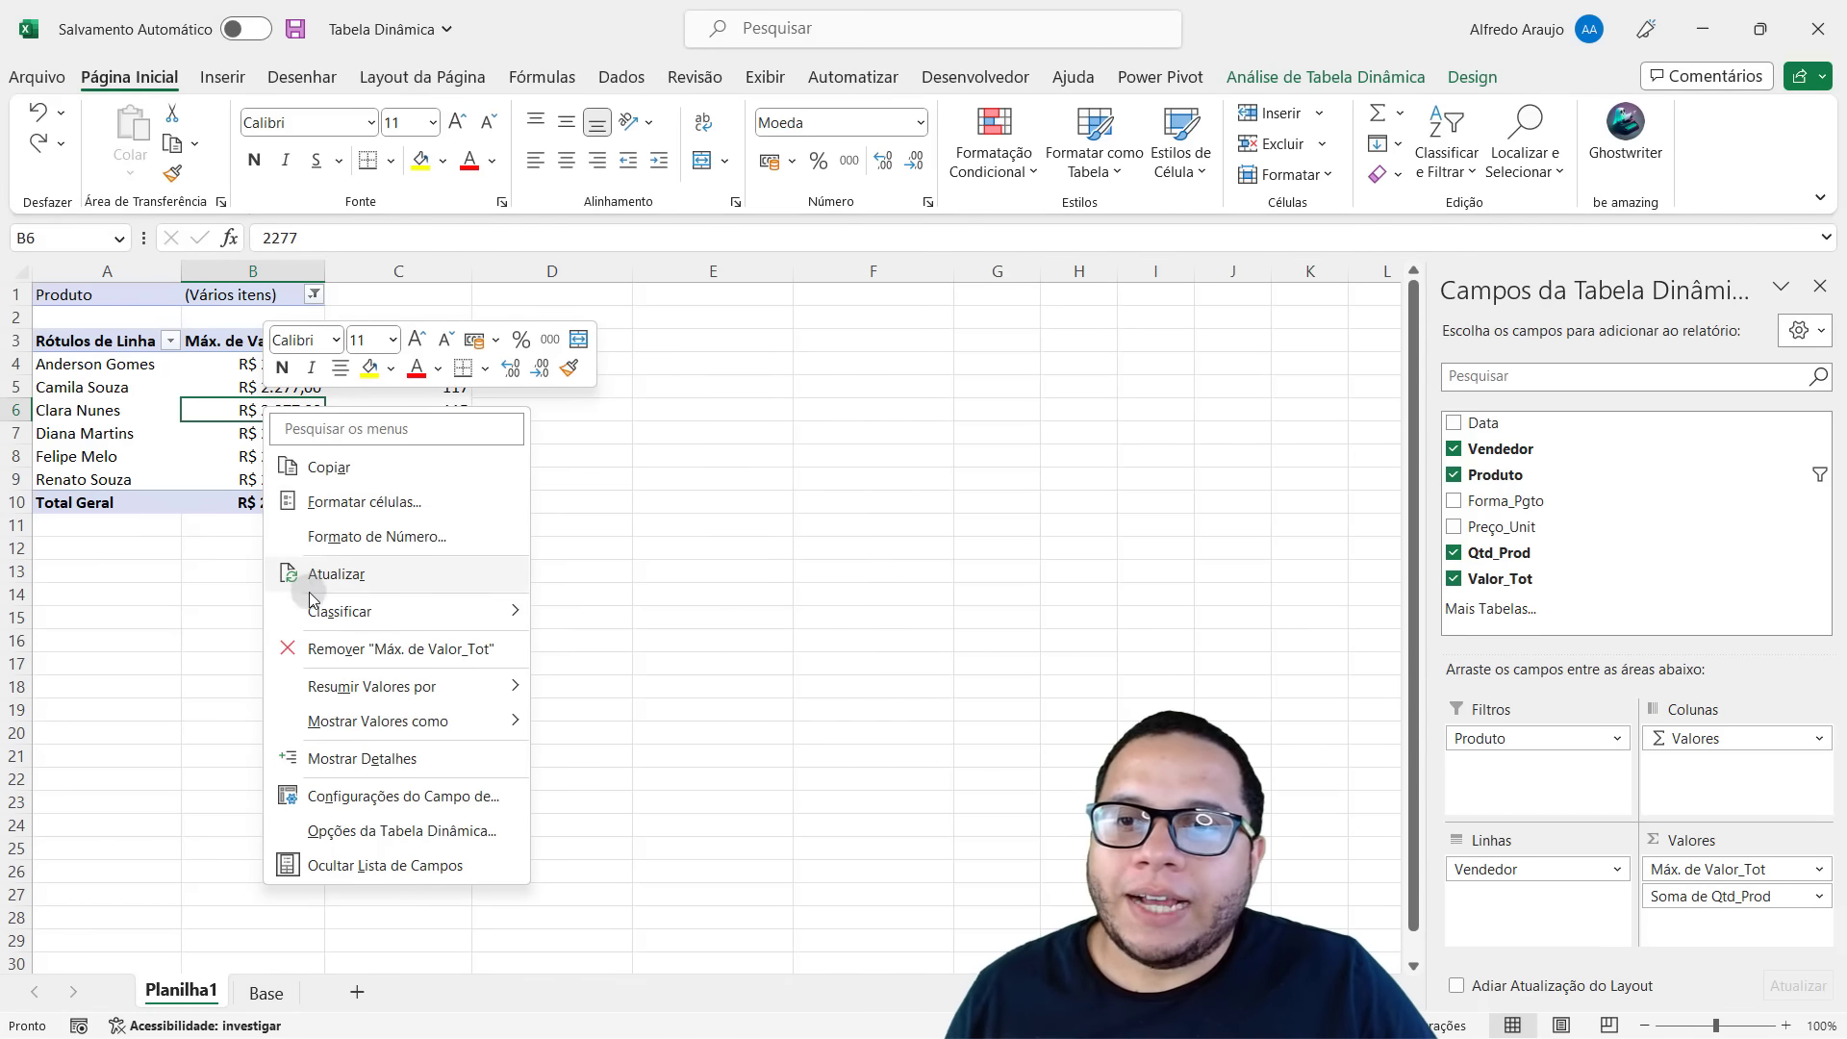
{"action": "left_click", "coordinate": [332, 575]}
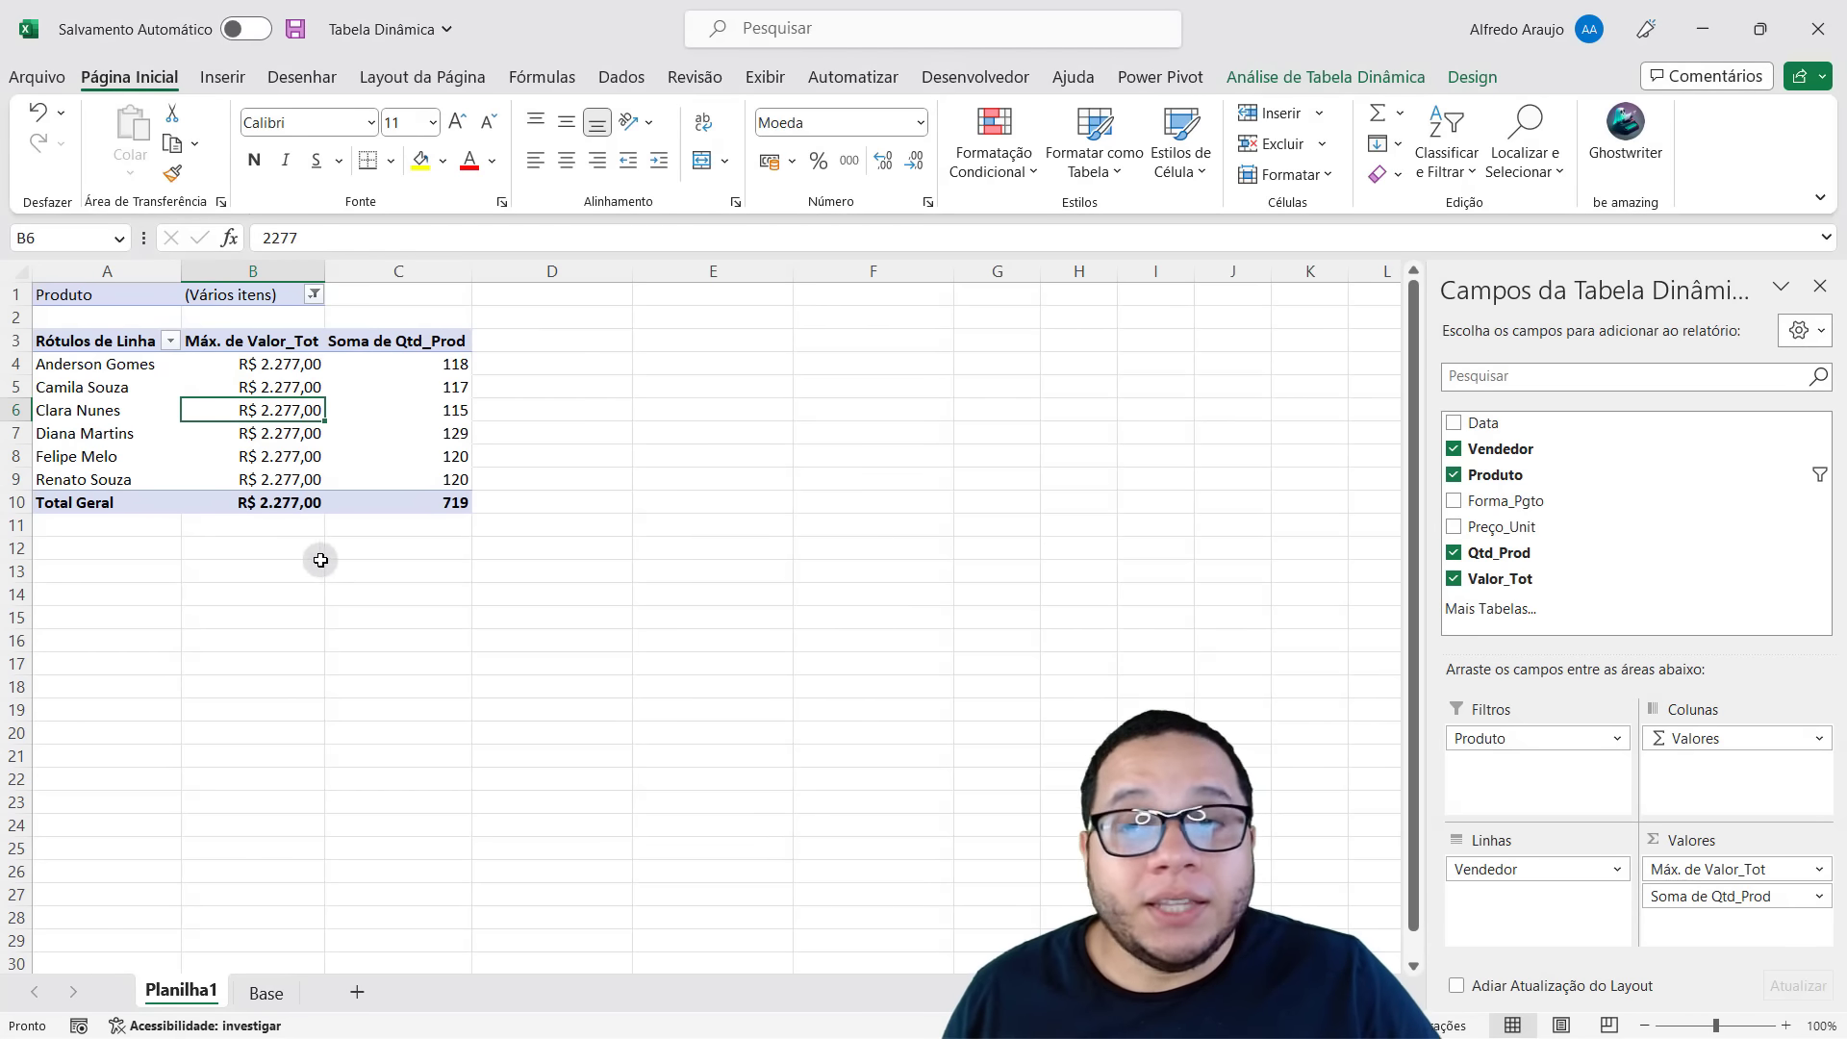
{"action": "left_click", "coordinate": [314, 295]}
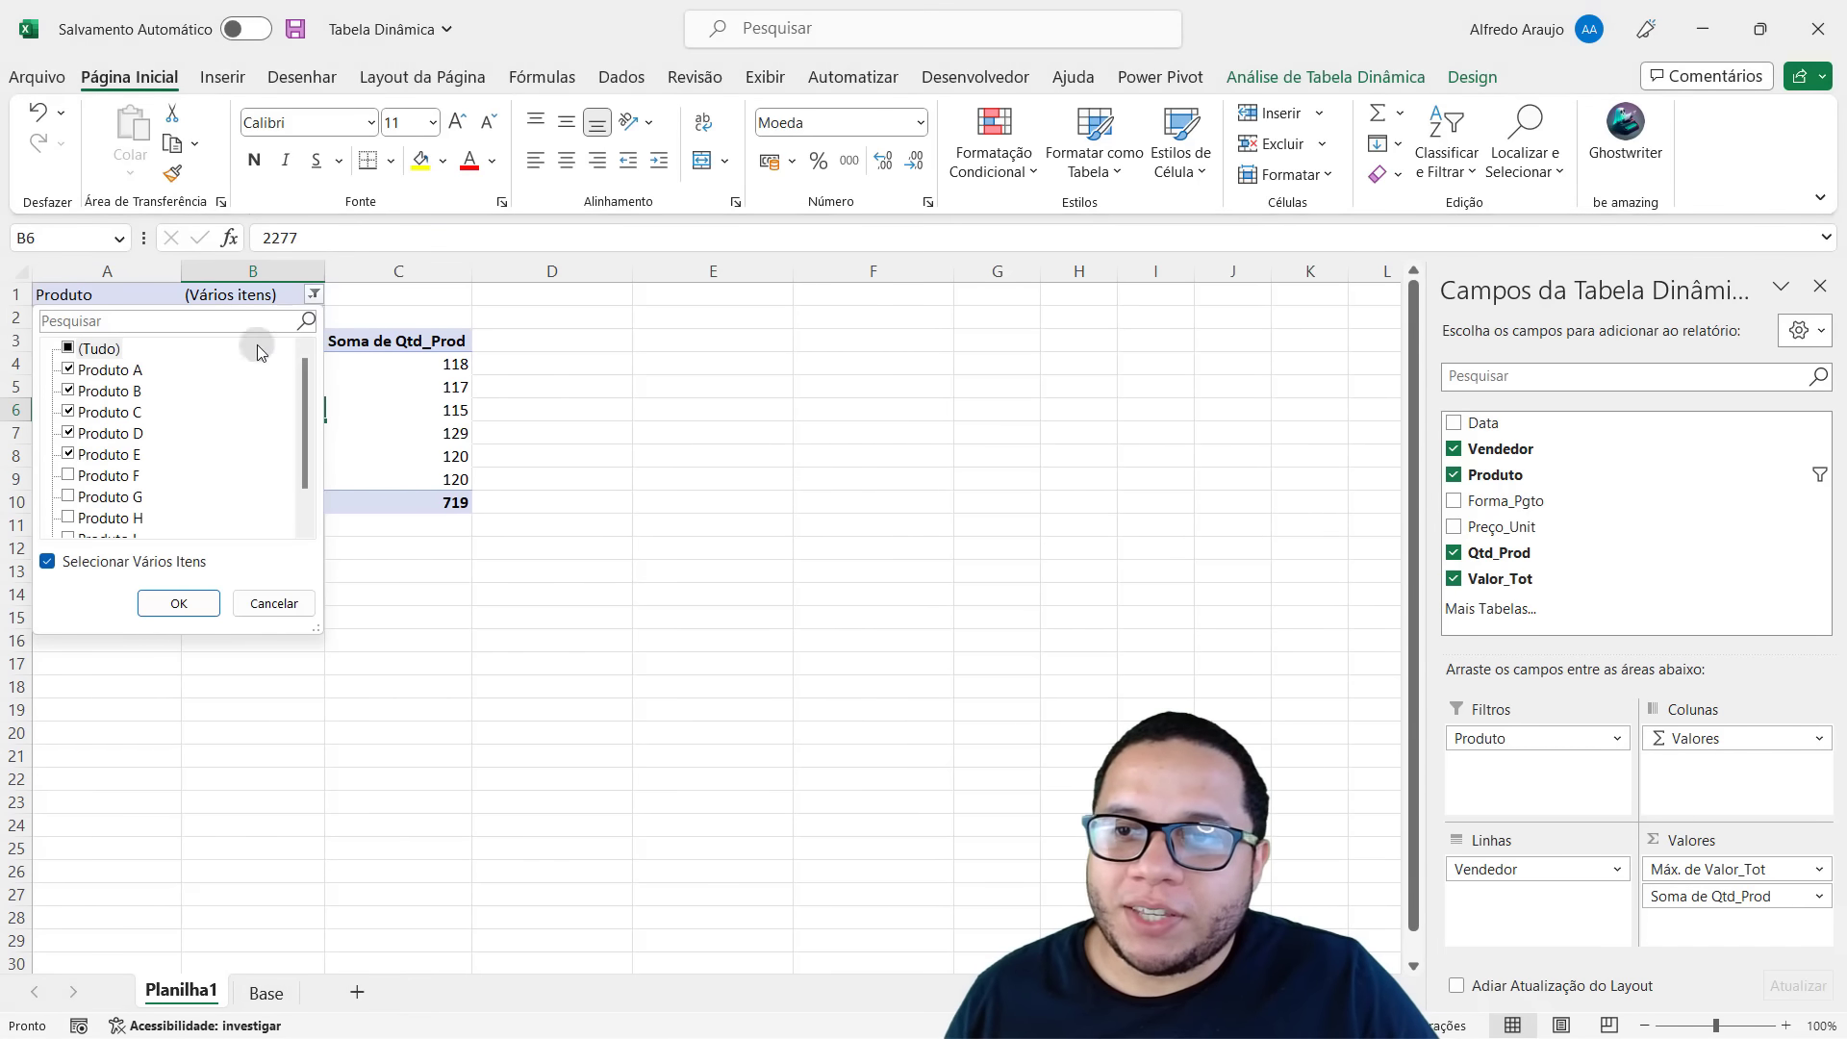
{"action": "left_click", "coordinate": [178, 603]}
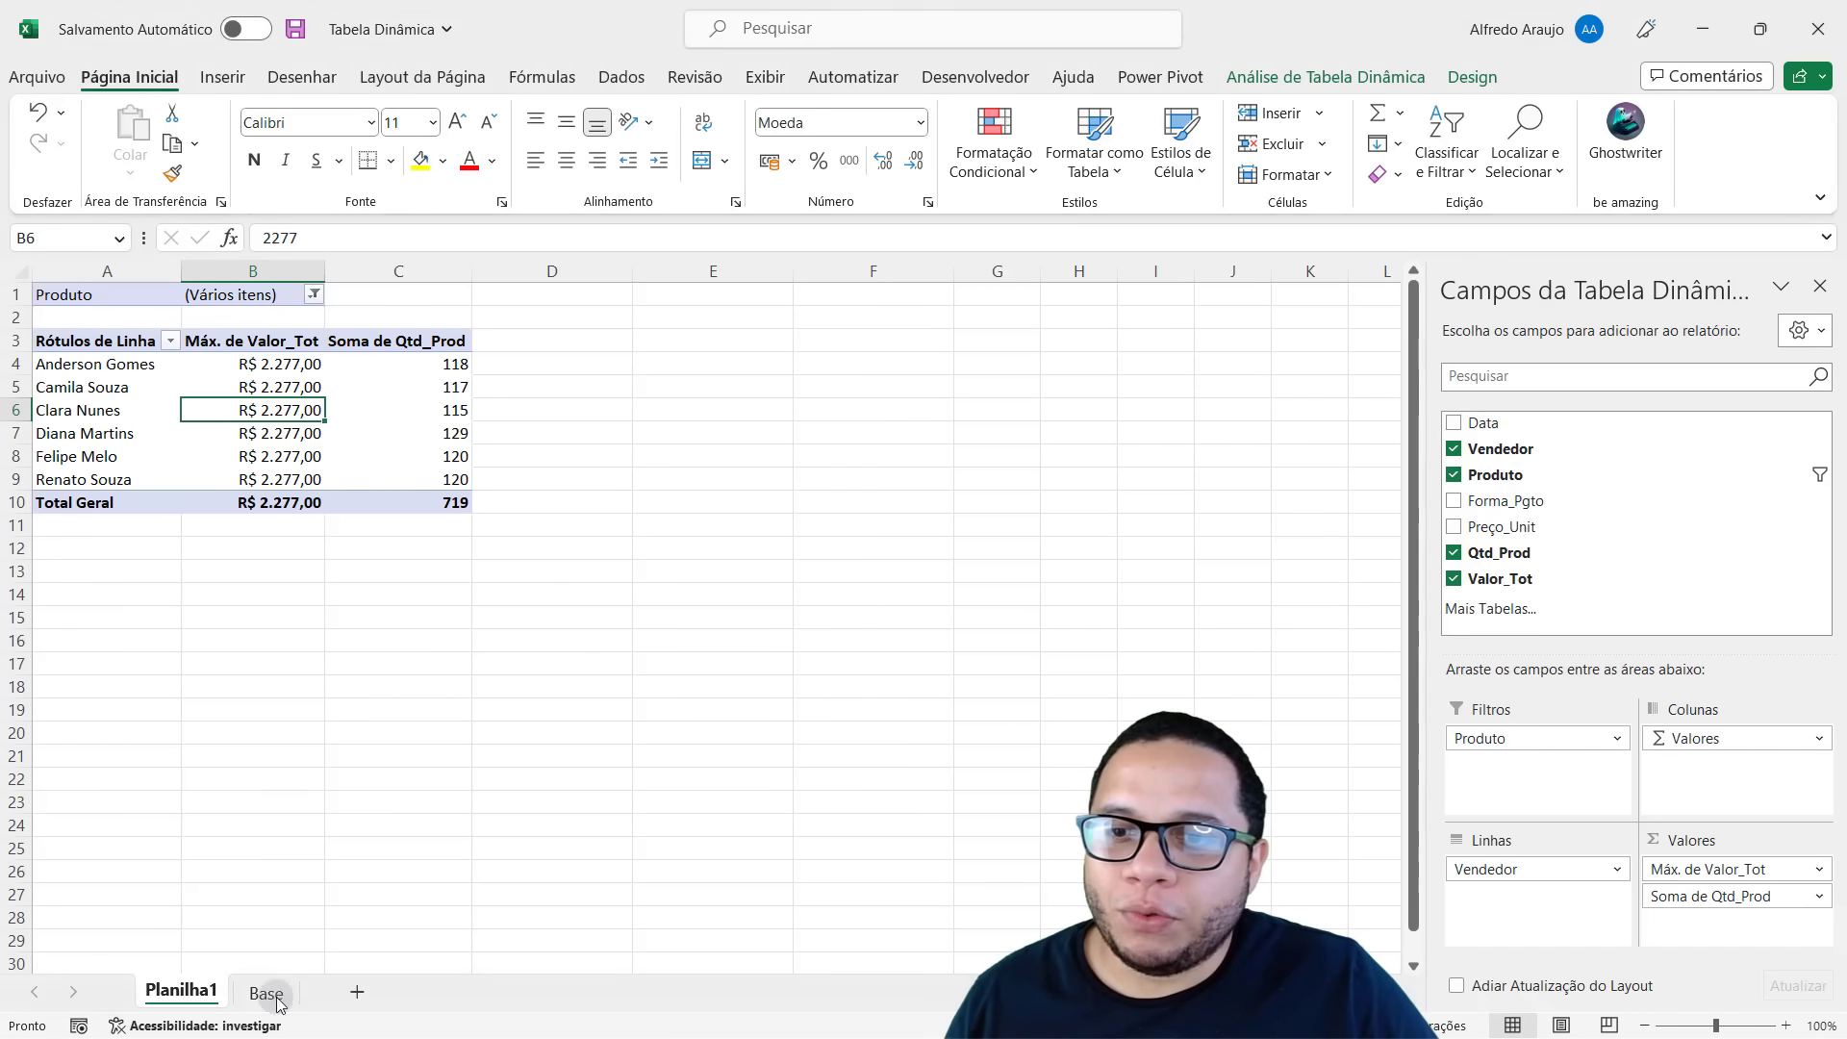
{"action": "left_click", "coordinate": [266, 993]}
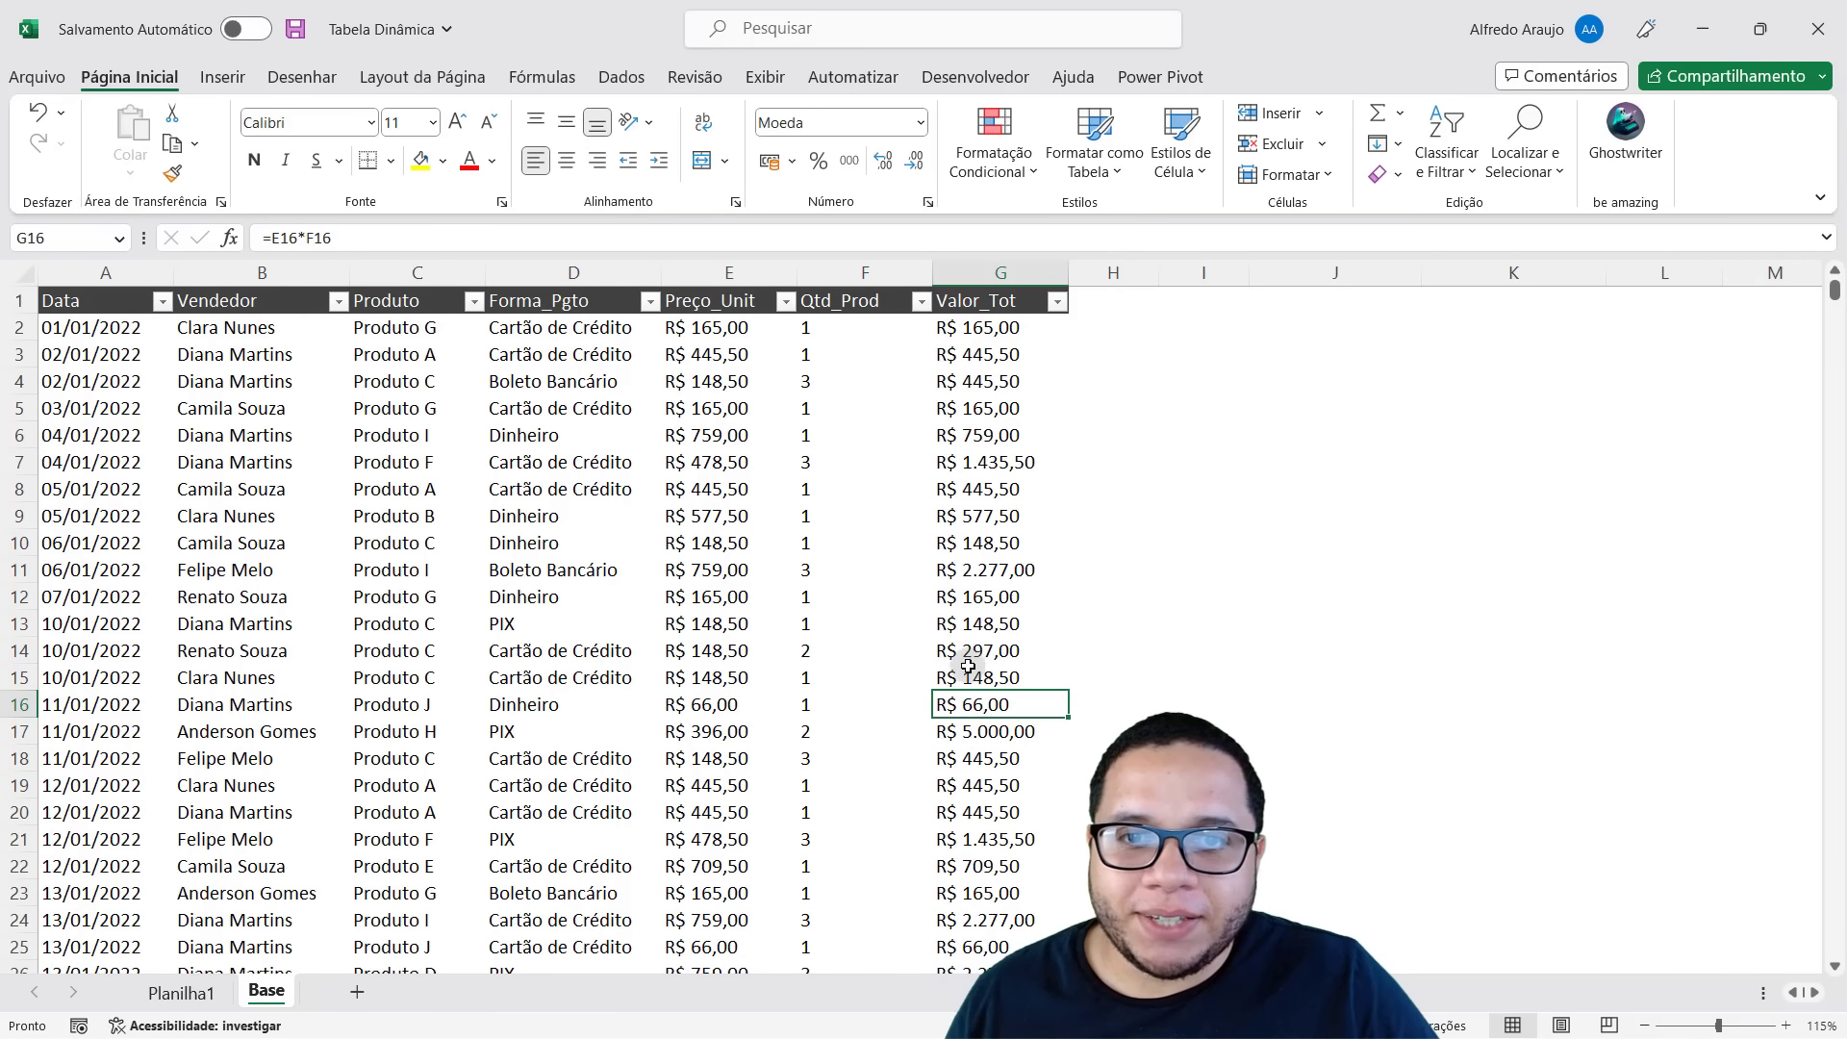
{"action": "left_click_drag", "start_coordinate": [965, 733], "coordinate": [419, 735]}
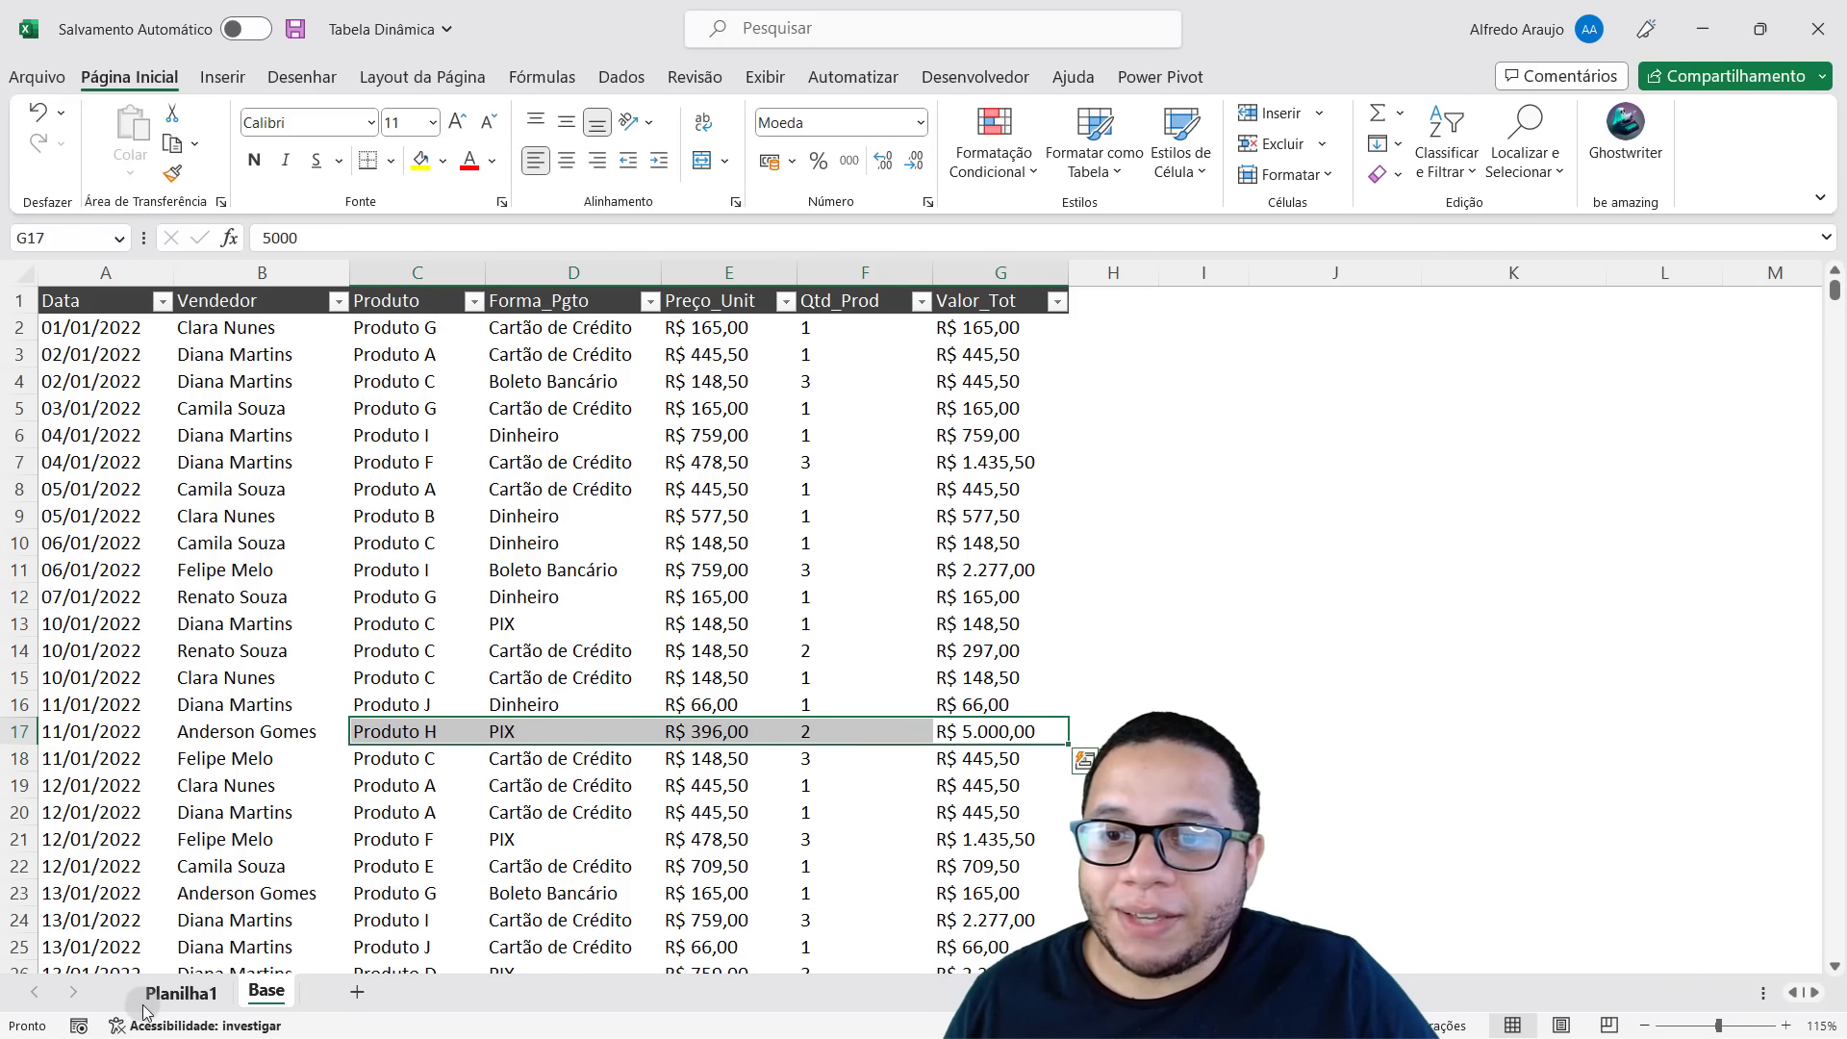
{"action": "left_click", "coordinate": [181, 993]}
{"action": "left_click", "coordinate": [321, 294]}
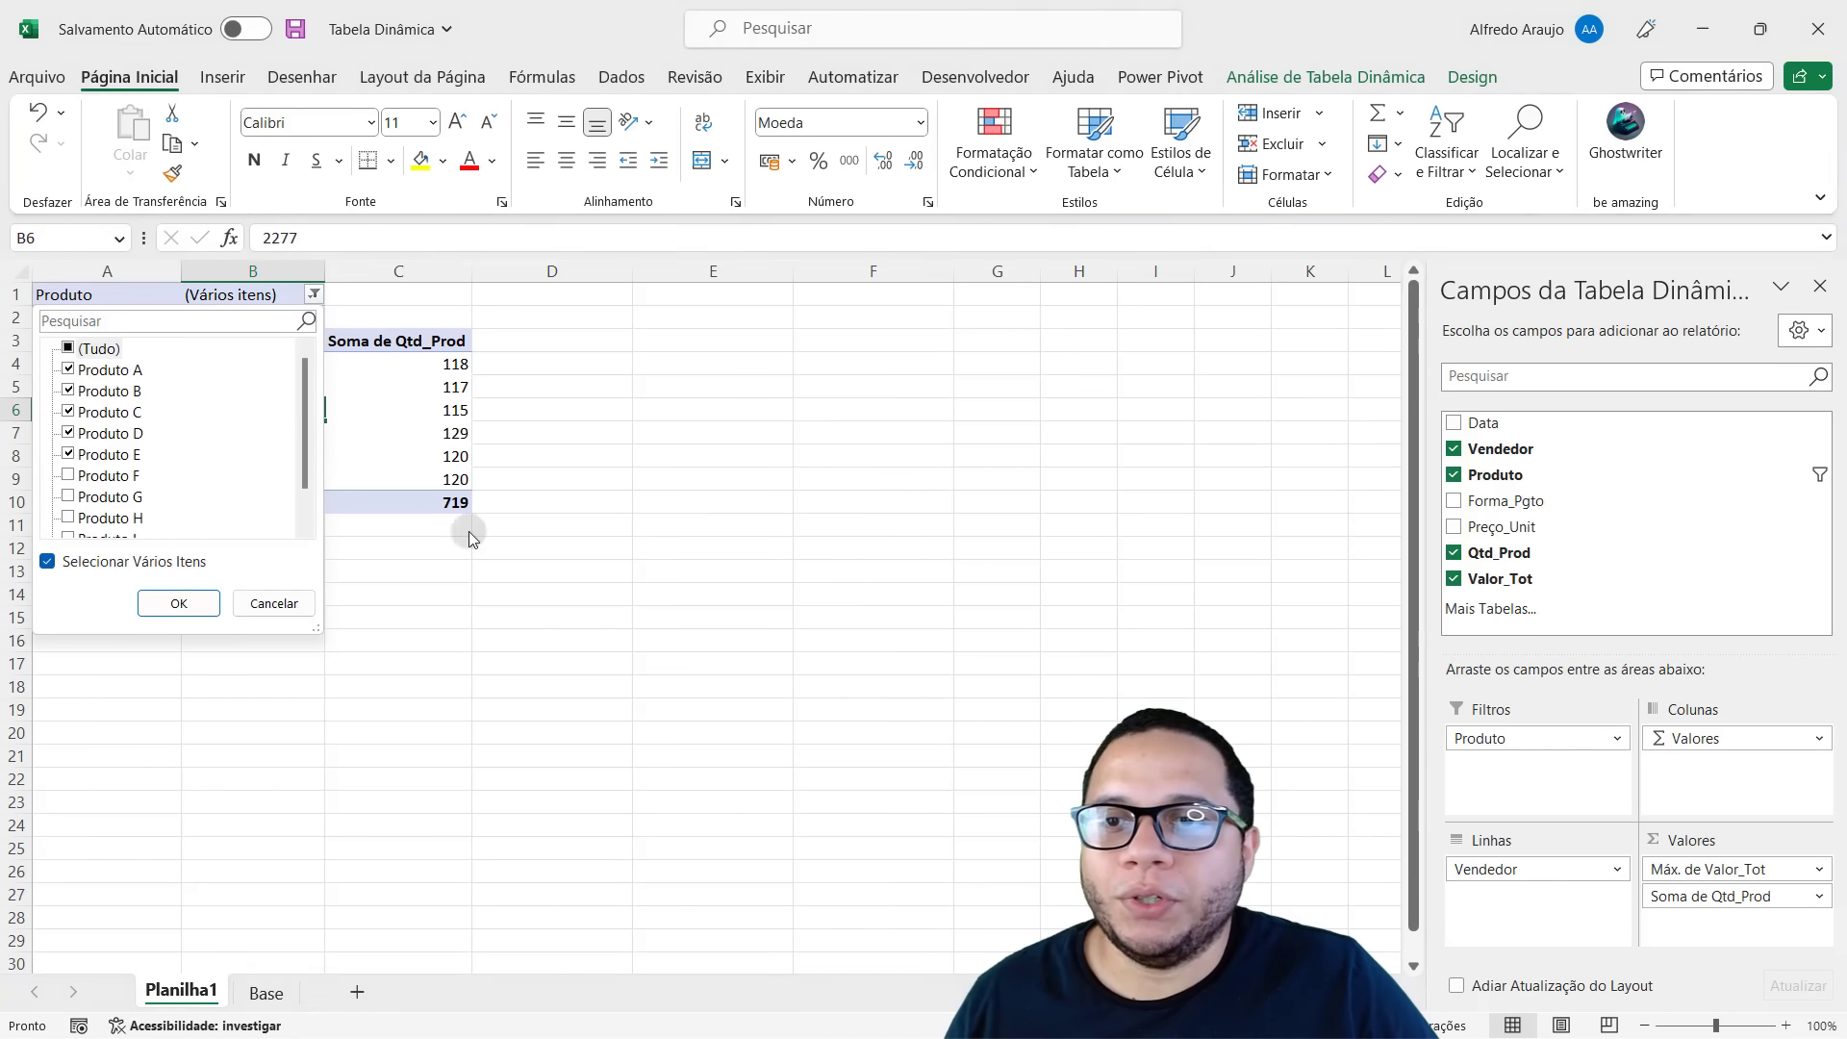
{"action": "left_click", "coordinate": [73, 348]}
{"action": "left_click", "coordinate": [178, 603]}
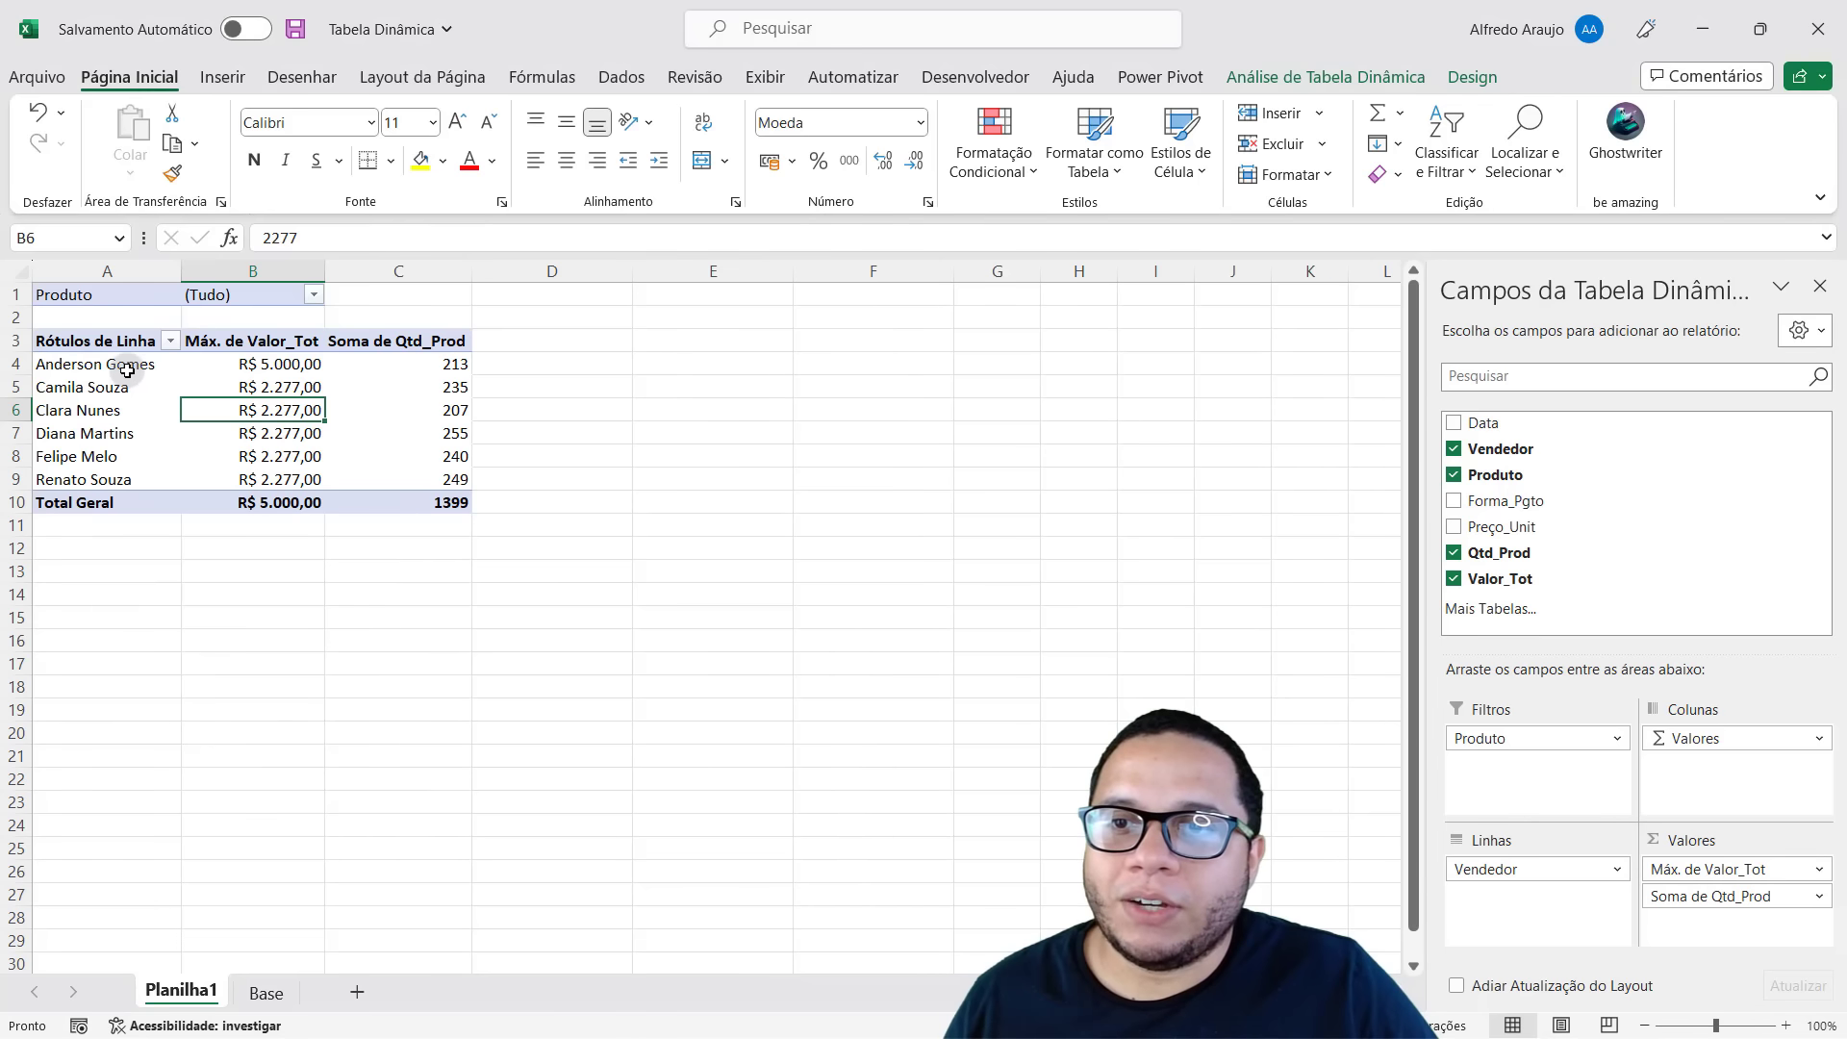
{"action": "left_click_drag", "start_coordinate": [123, 363], "coordinate": [292, 363]}
{"action": "left_click", "coordinate": [293, 362]}
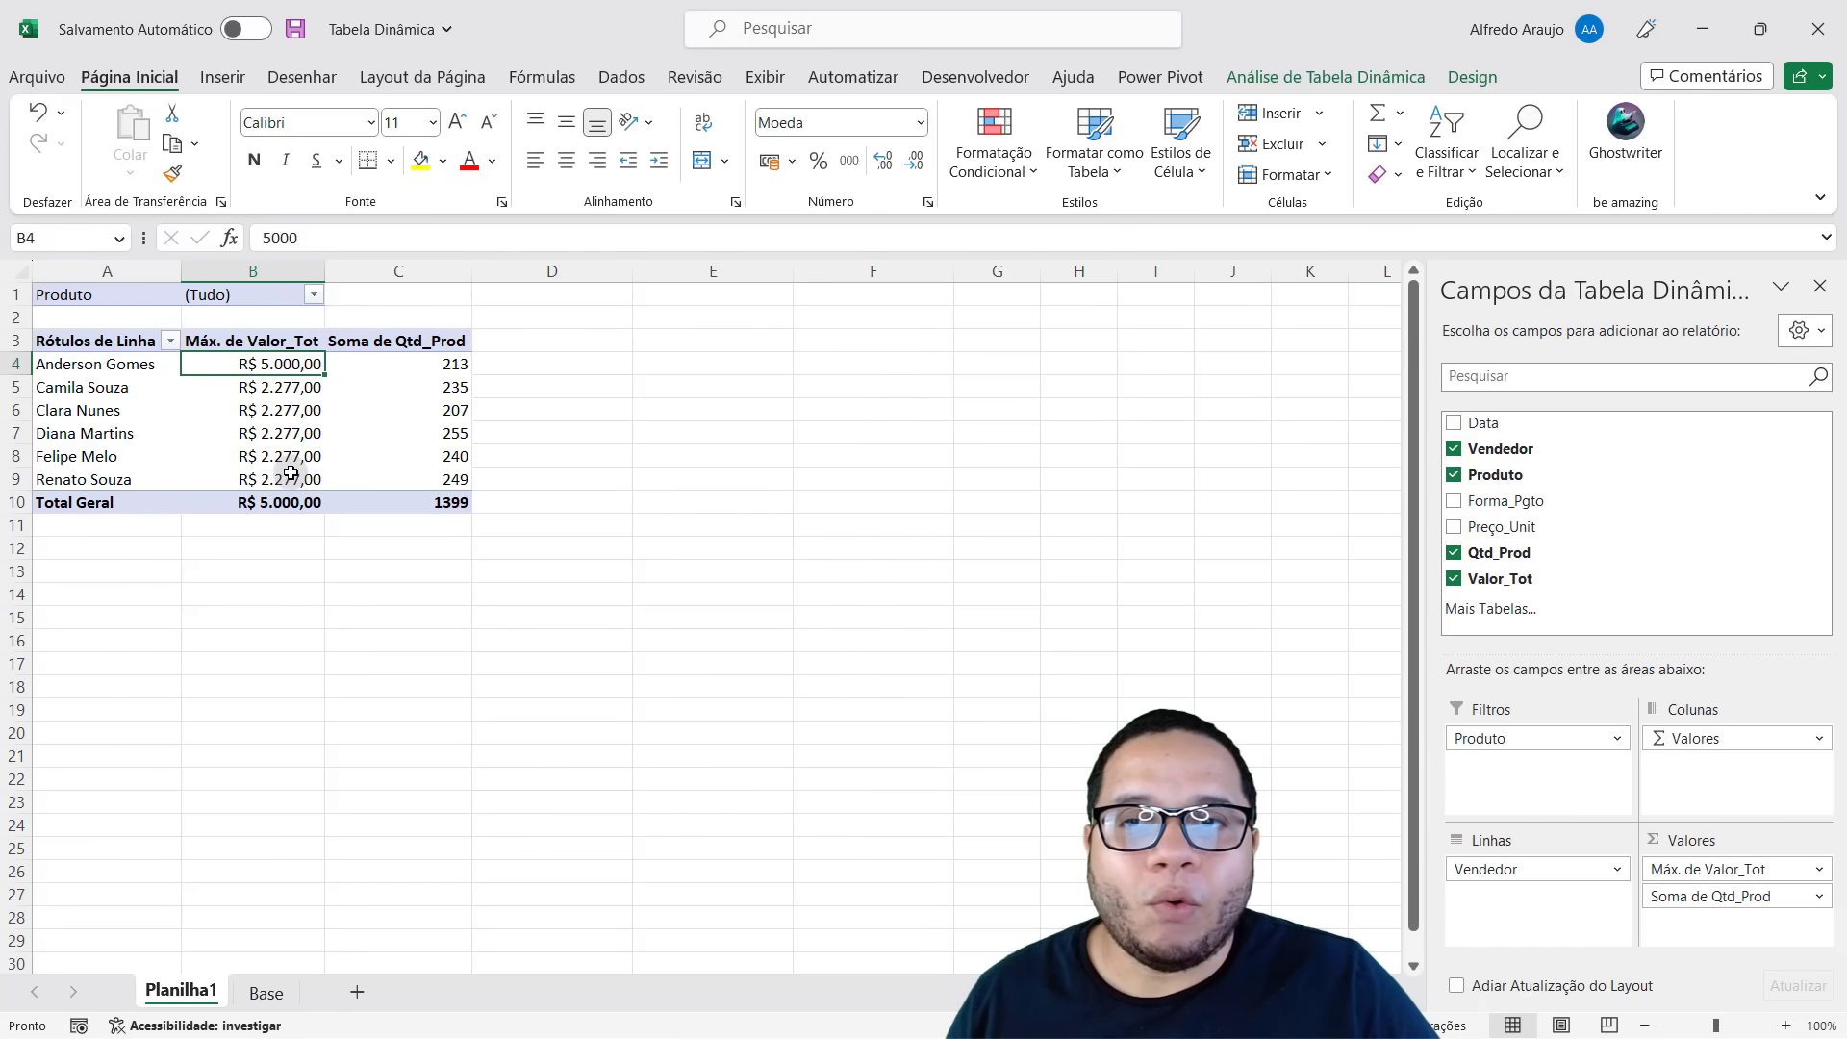
{"action": "left_click", "coordinate": [273, 397]}
{"action": "mouse_move", "coordinate": [263, 433]}
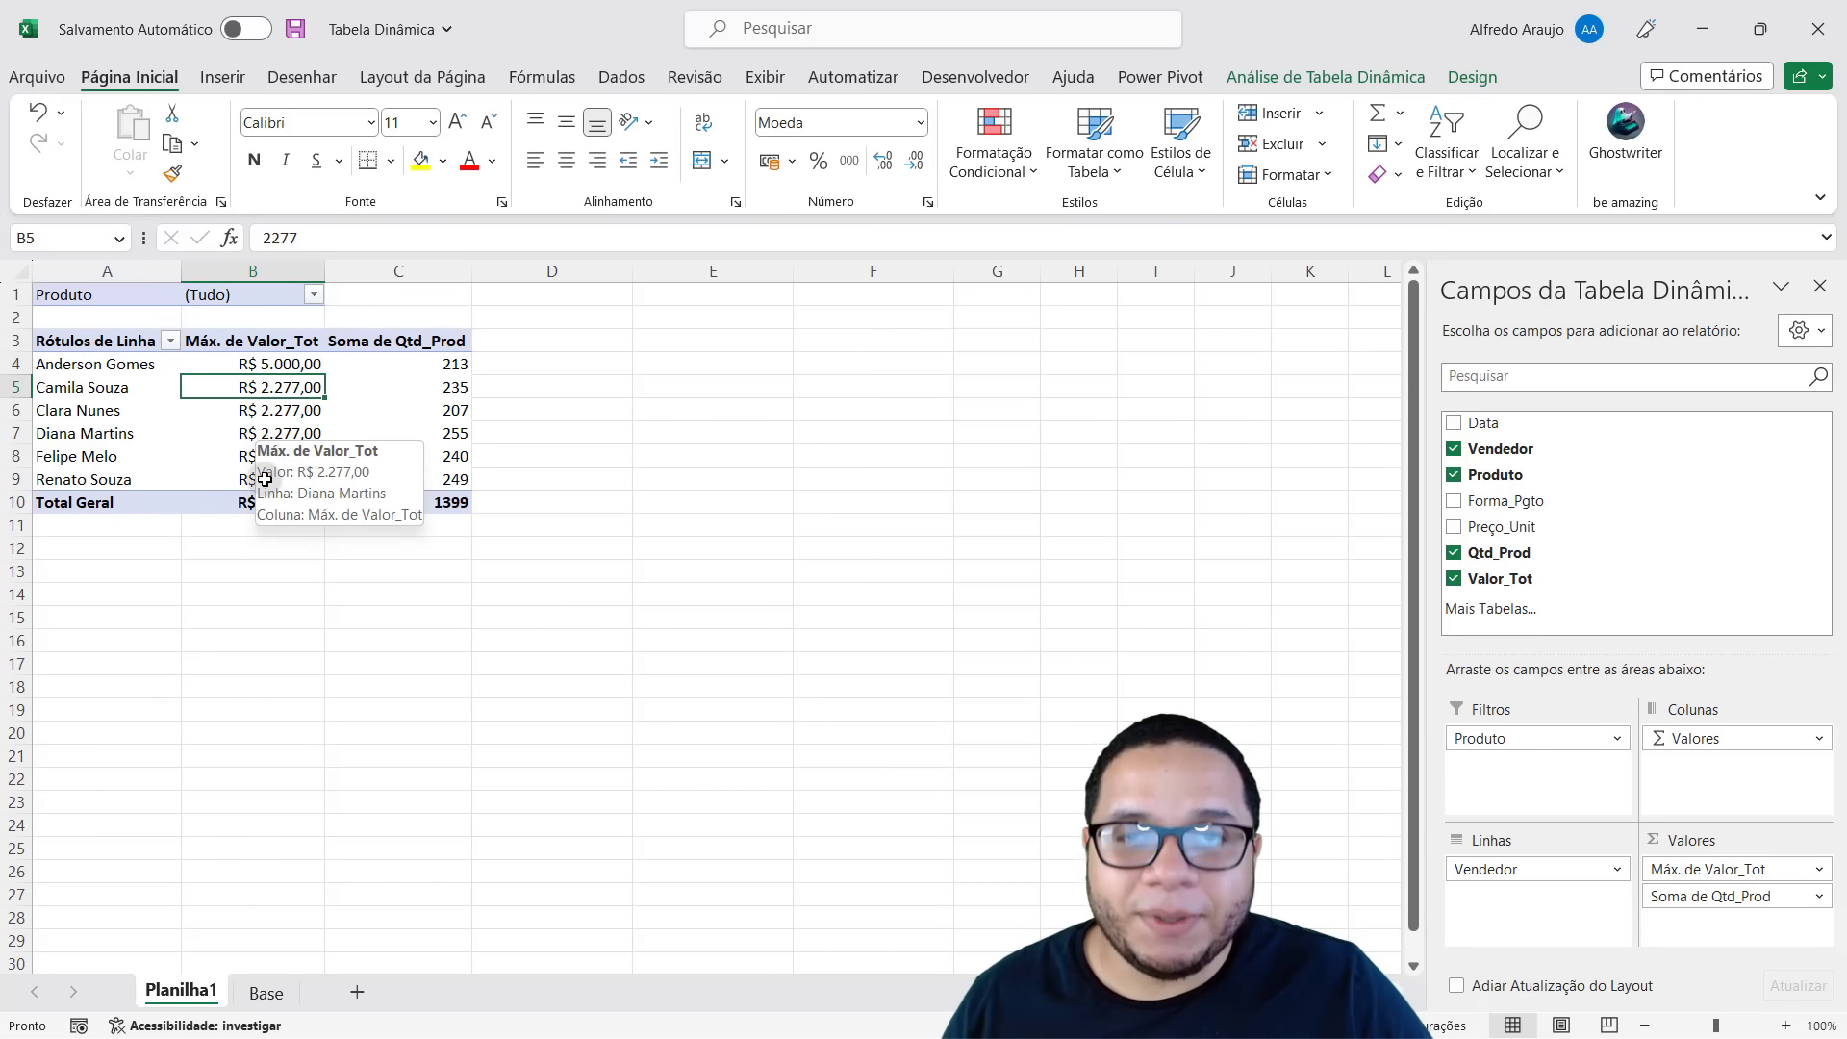
{"action": "left_click", "coordinate": [270, 993]}
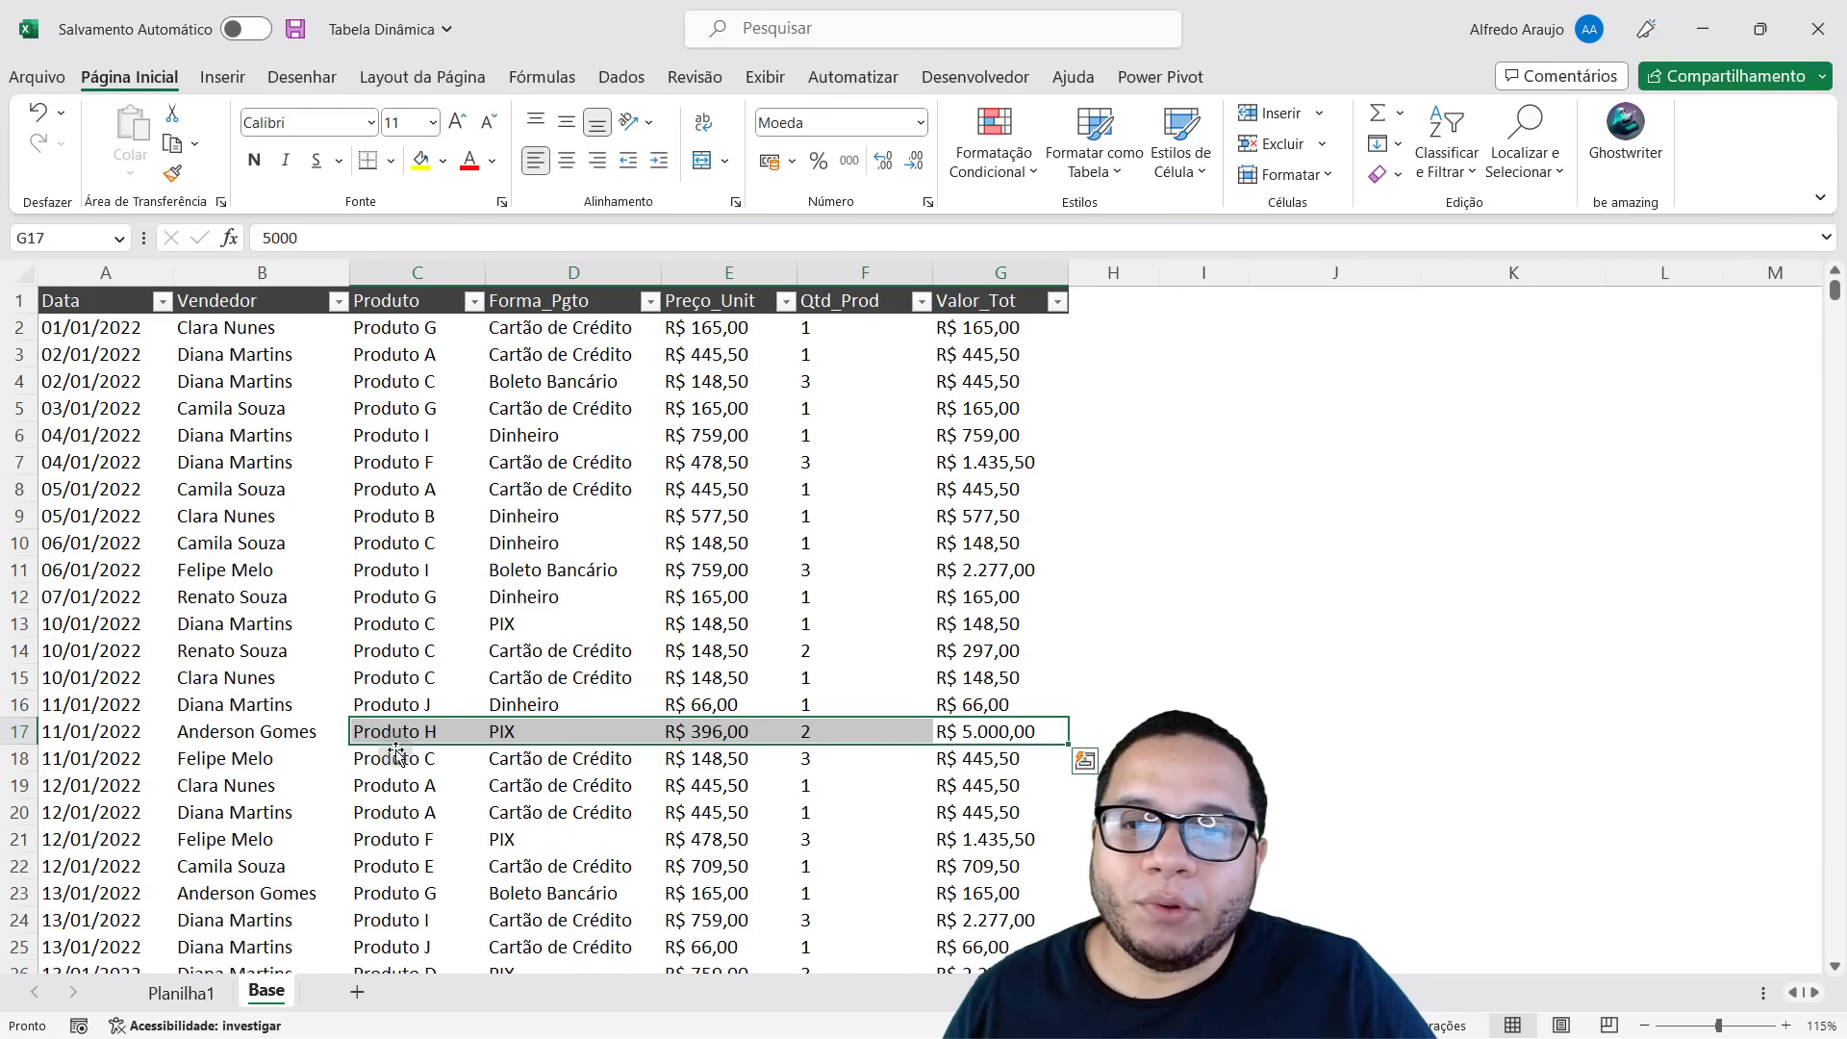
{"action": "left_click", "coordinate": [411, 700]}
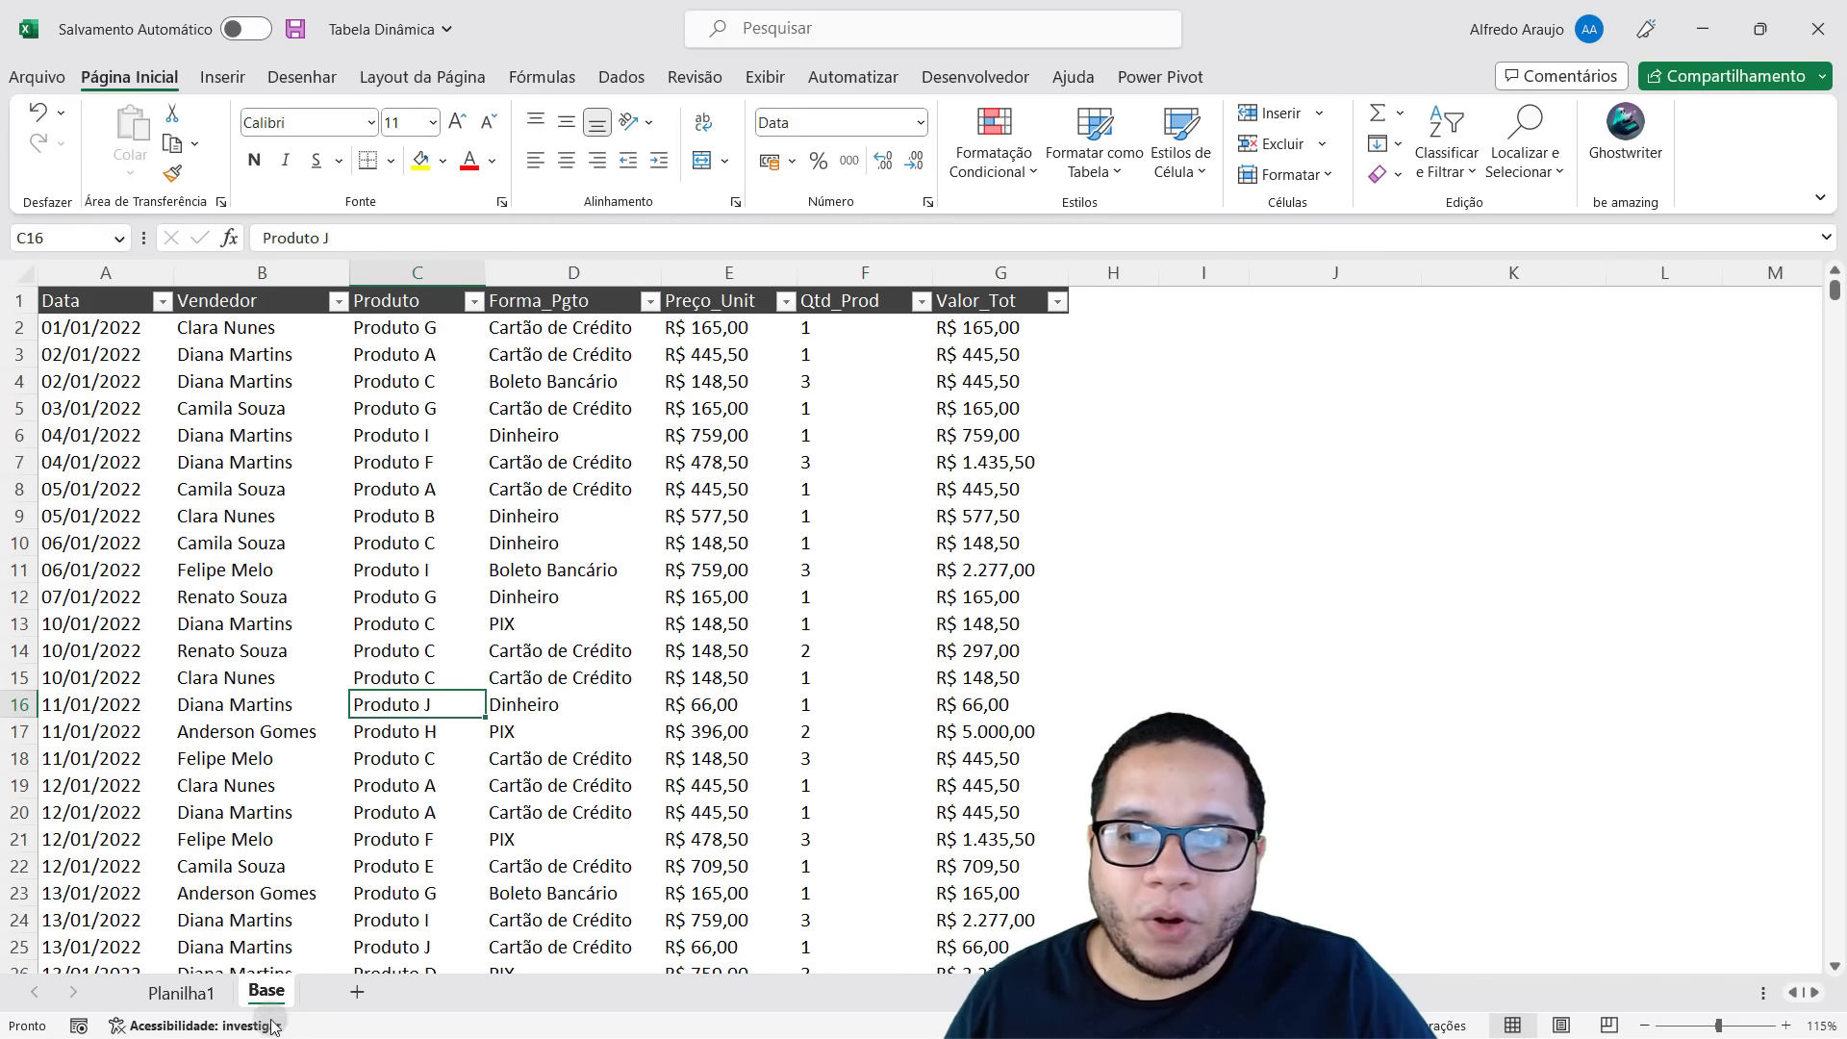
{"action": "left_click", "coordinate": [181, 993]}
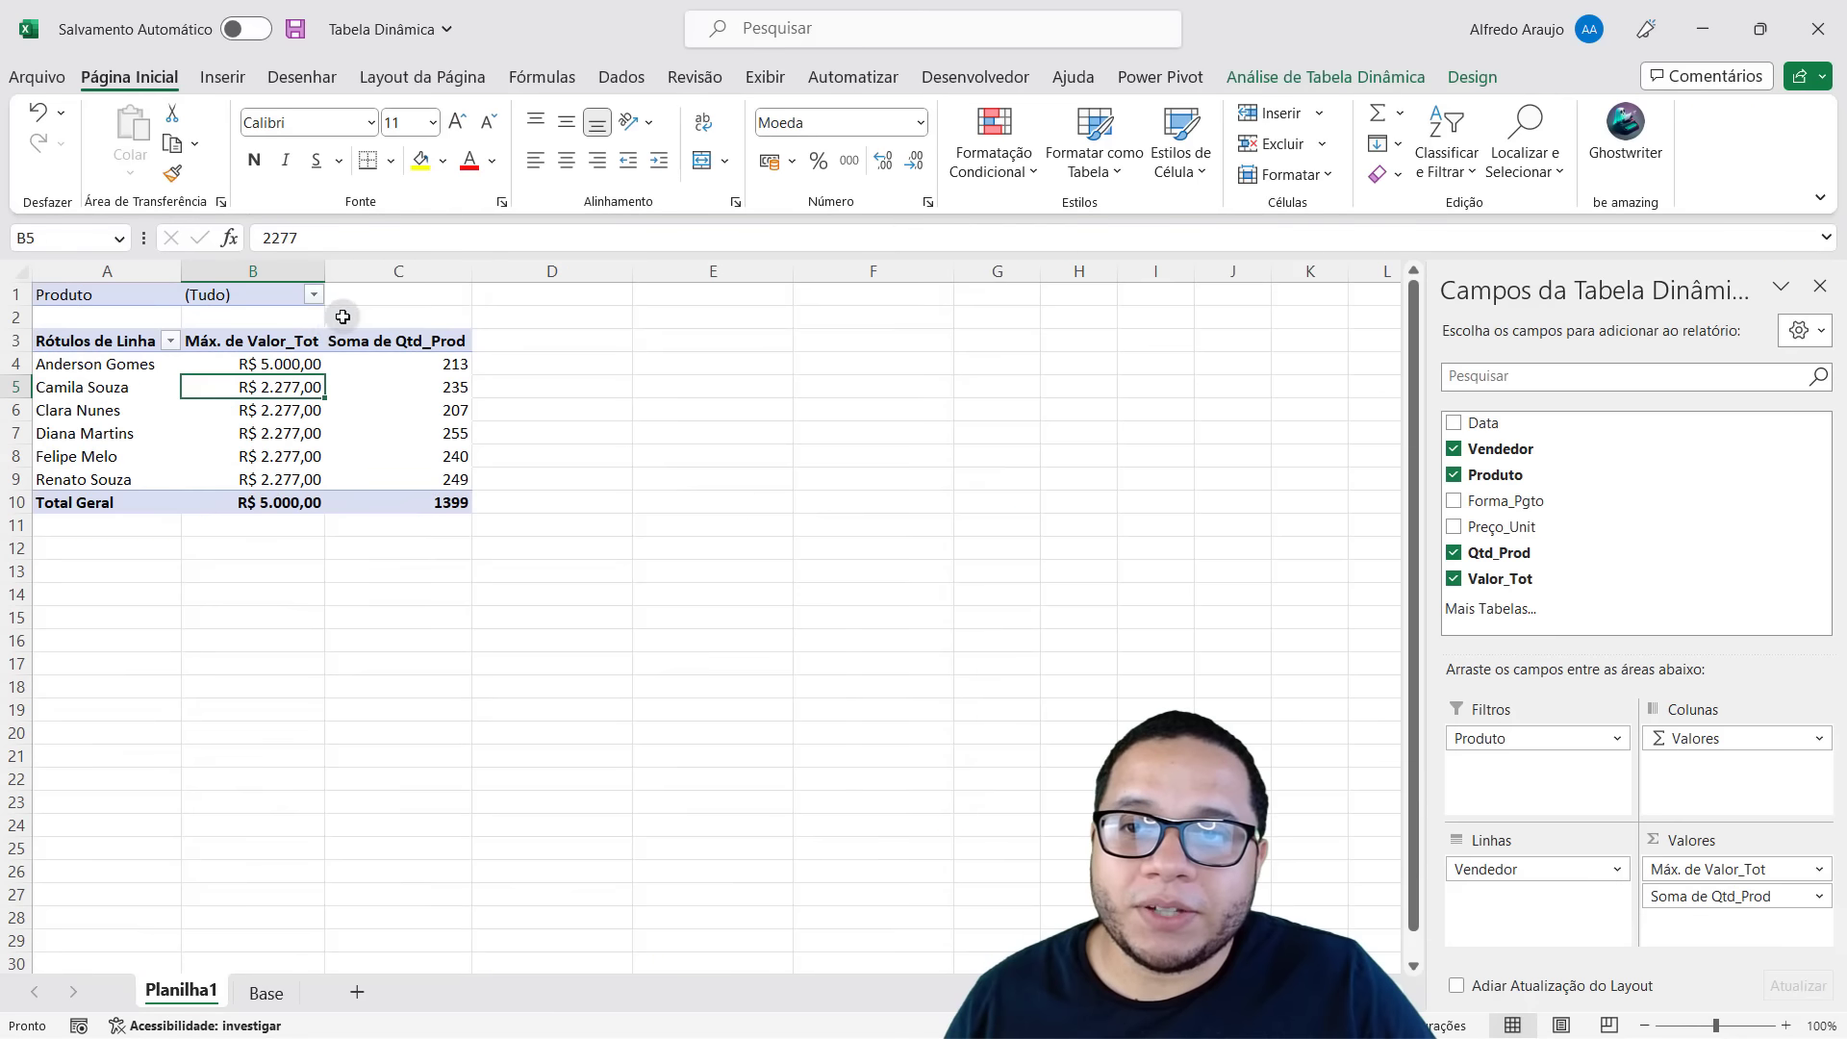
{"action": "right_click", "coordinate": [299, 415]}
{"action": "left_click", "coordinate": [299, 415]}
{"action": "left_click", "coordinate": [298, 450]}
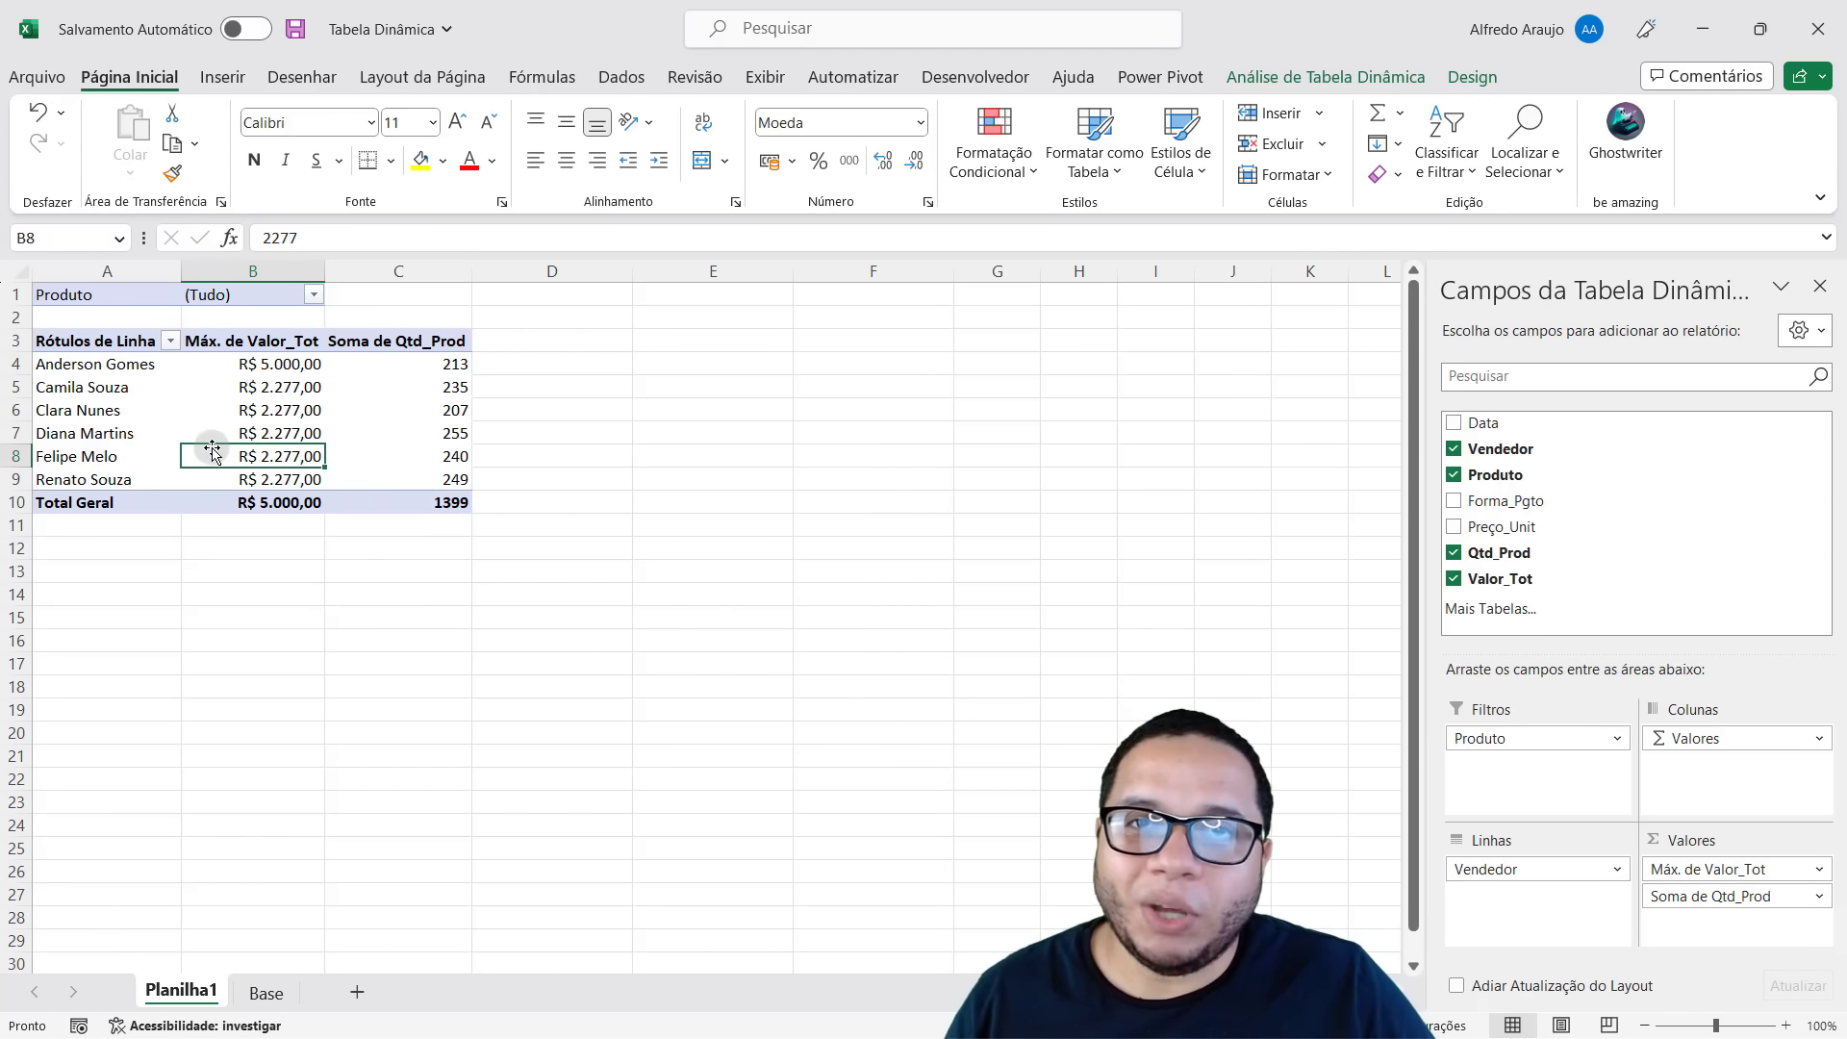
{"action": "mouse_move", "coordinate": [86, 365]}
{"action": "left_mouse_down"}
{"action": "mouse_move", "coordinate": [399, 485]}
{"action": "mouse_move", "coordinate": [178, 375]}
{"action": "left_mouse_up"}
{"action": "left_click", "coordinate": [252, 391]}
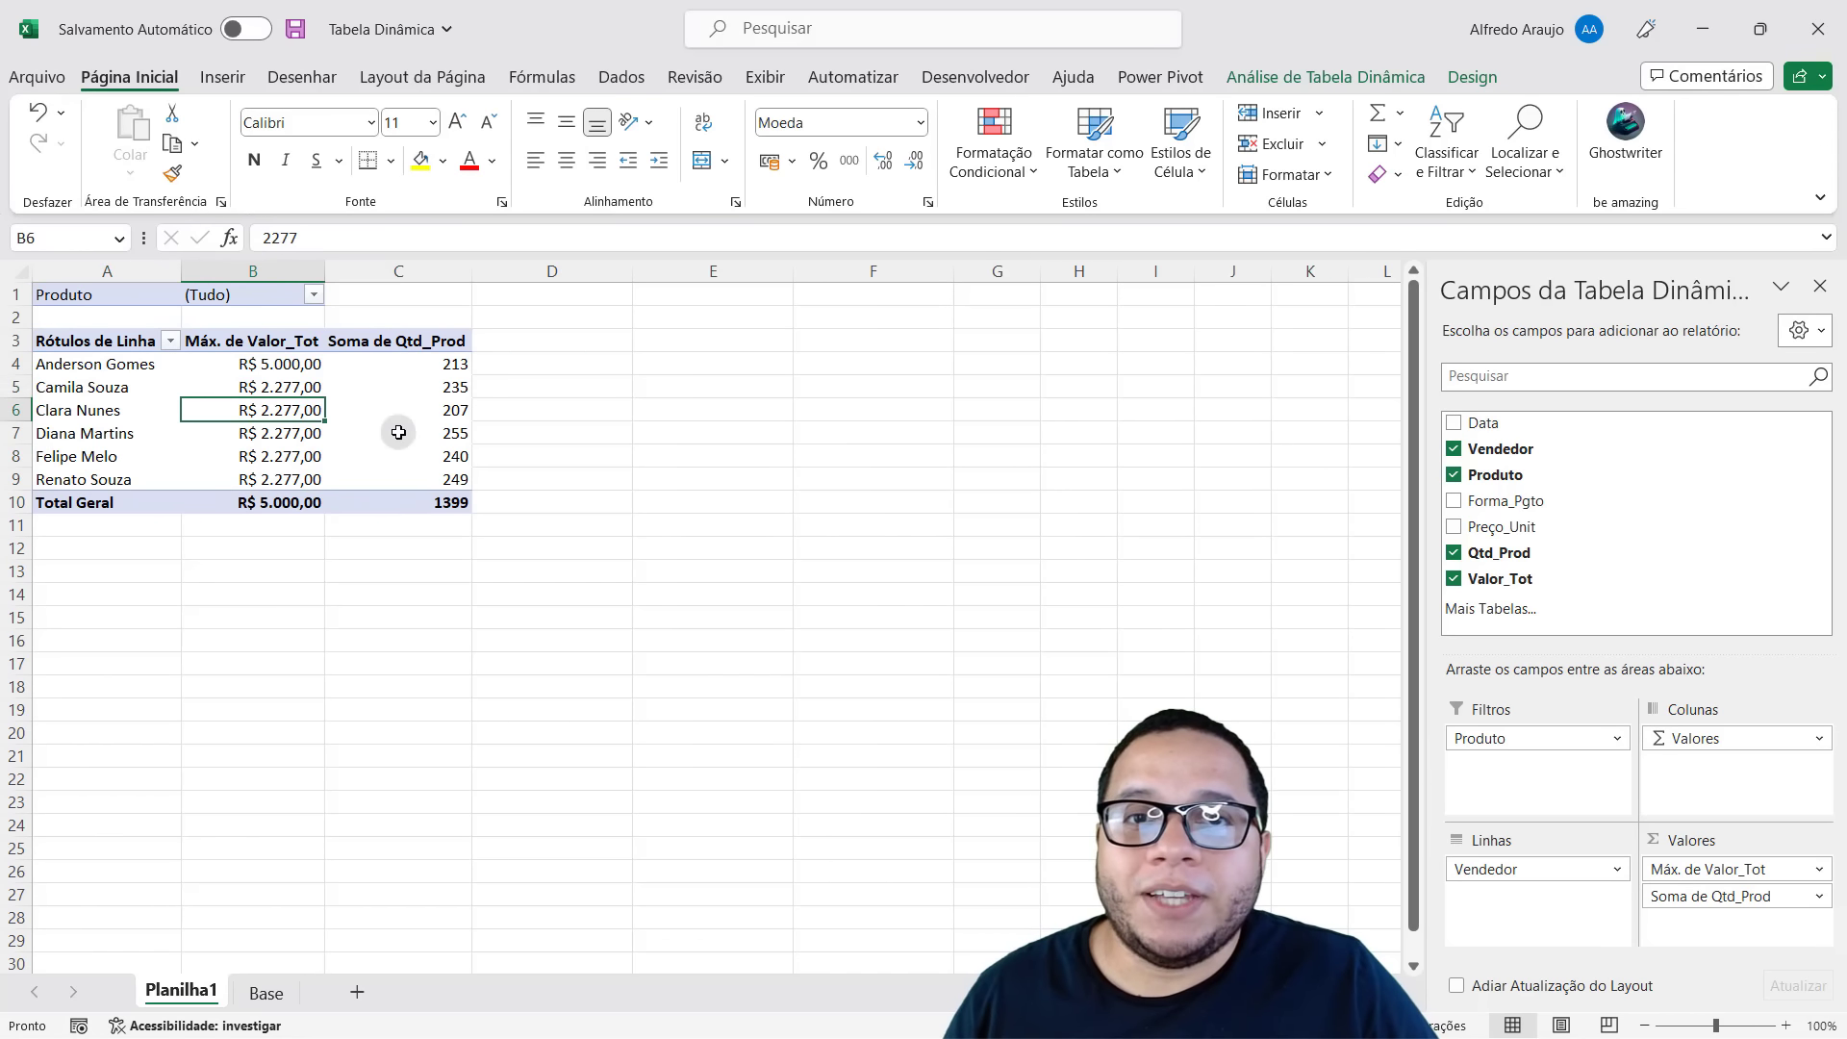
{"action": "left_click", "coordinate": [266, 993]}
Enter the date 01/01/2023 in the empty cell A982 below the last sale.
{"action": "left_click_drag", "start_coordinate": [131, 462], "coordinate": [1020, 962]}
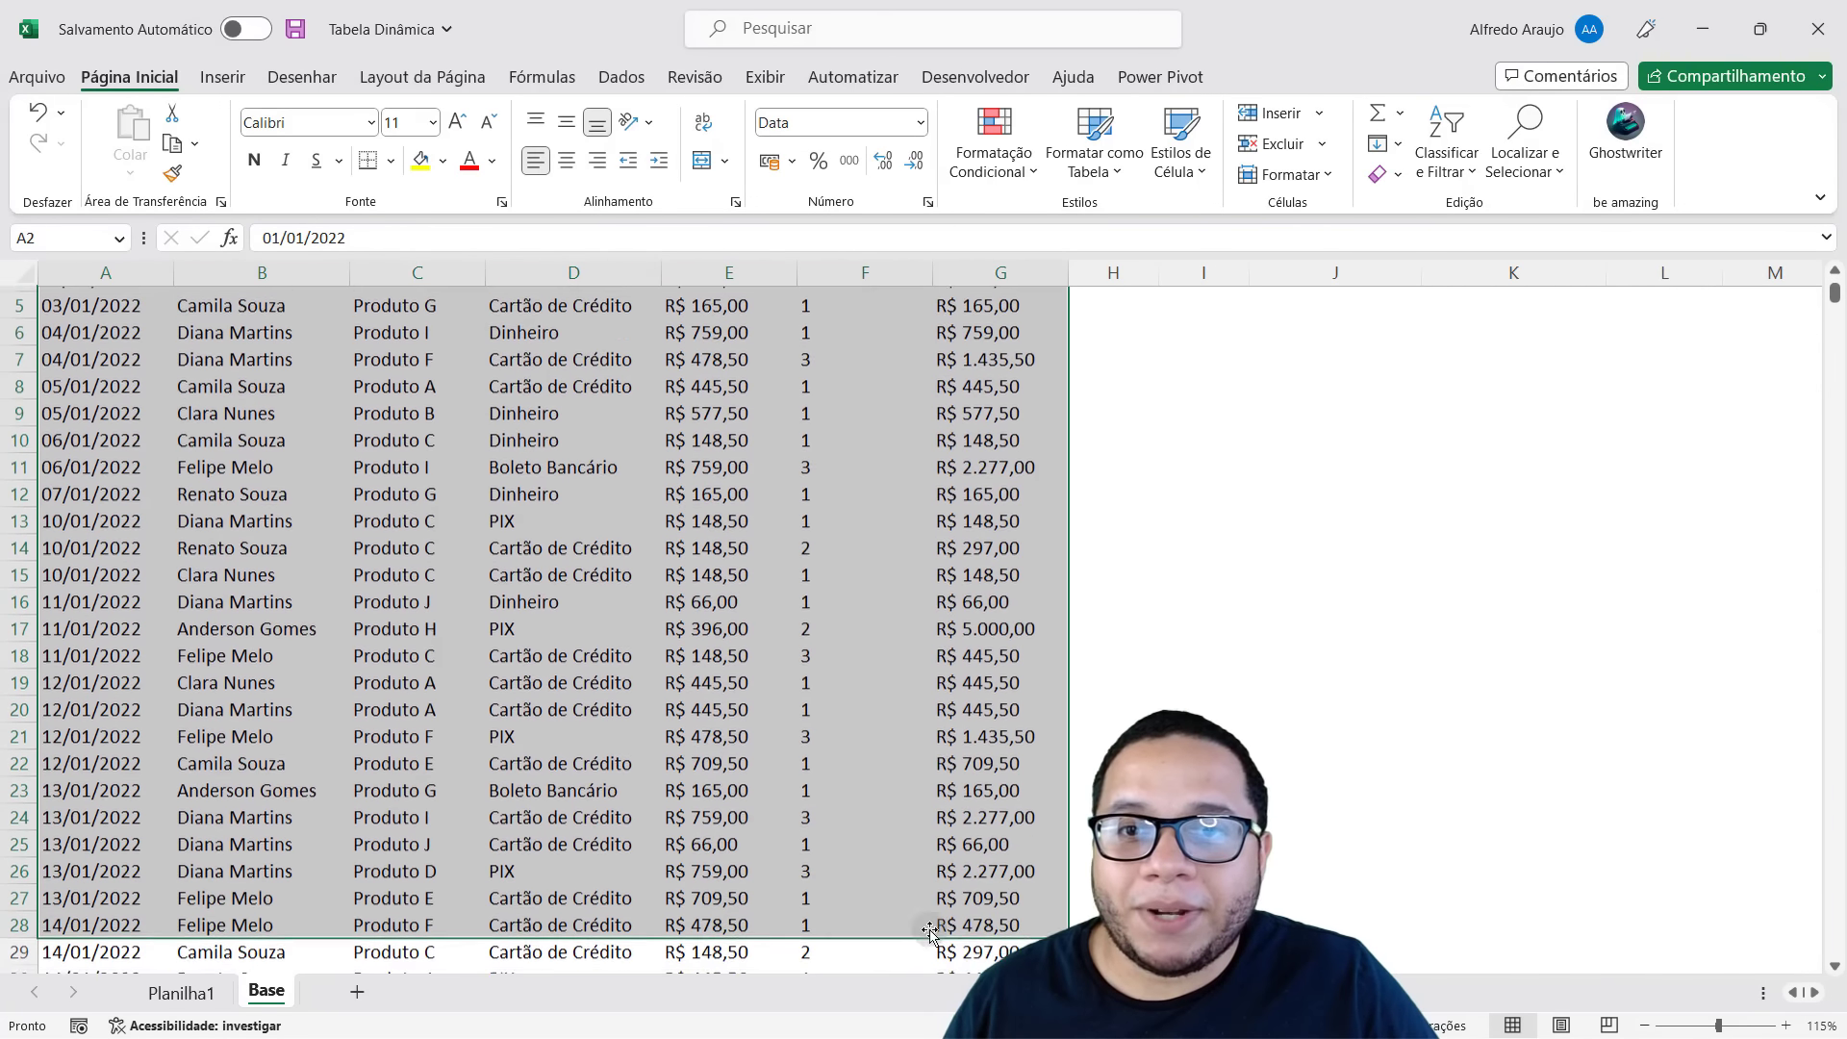
{"action": "left_click", "coordinate": [559, 673]}
{"action": "left_click", "coordinate": [85, 682]}
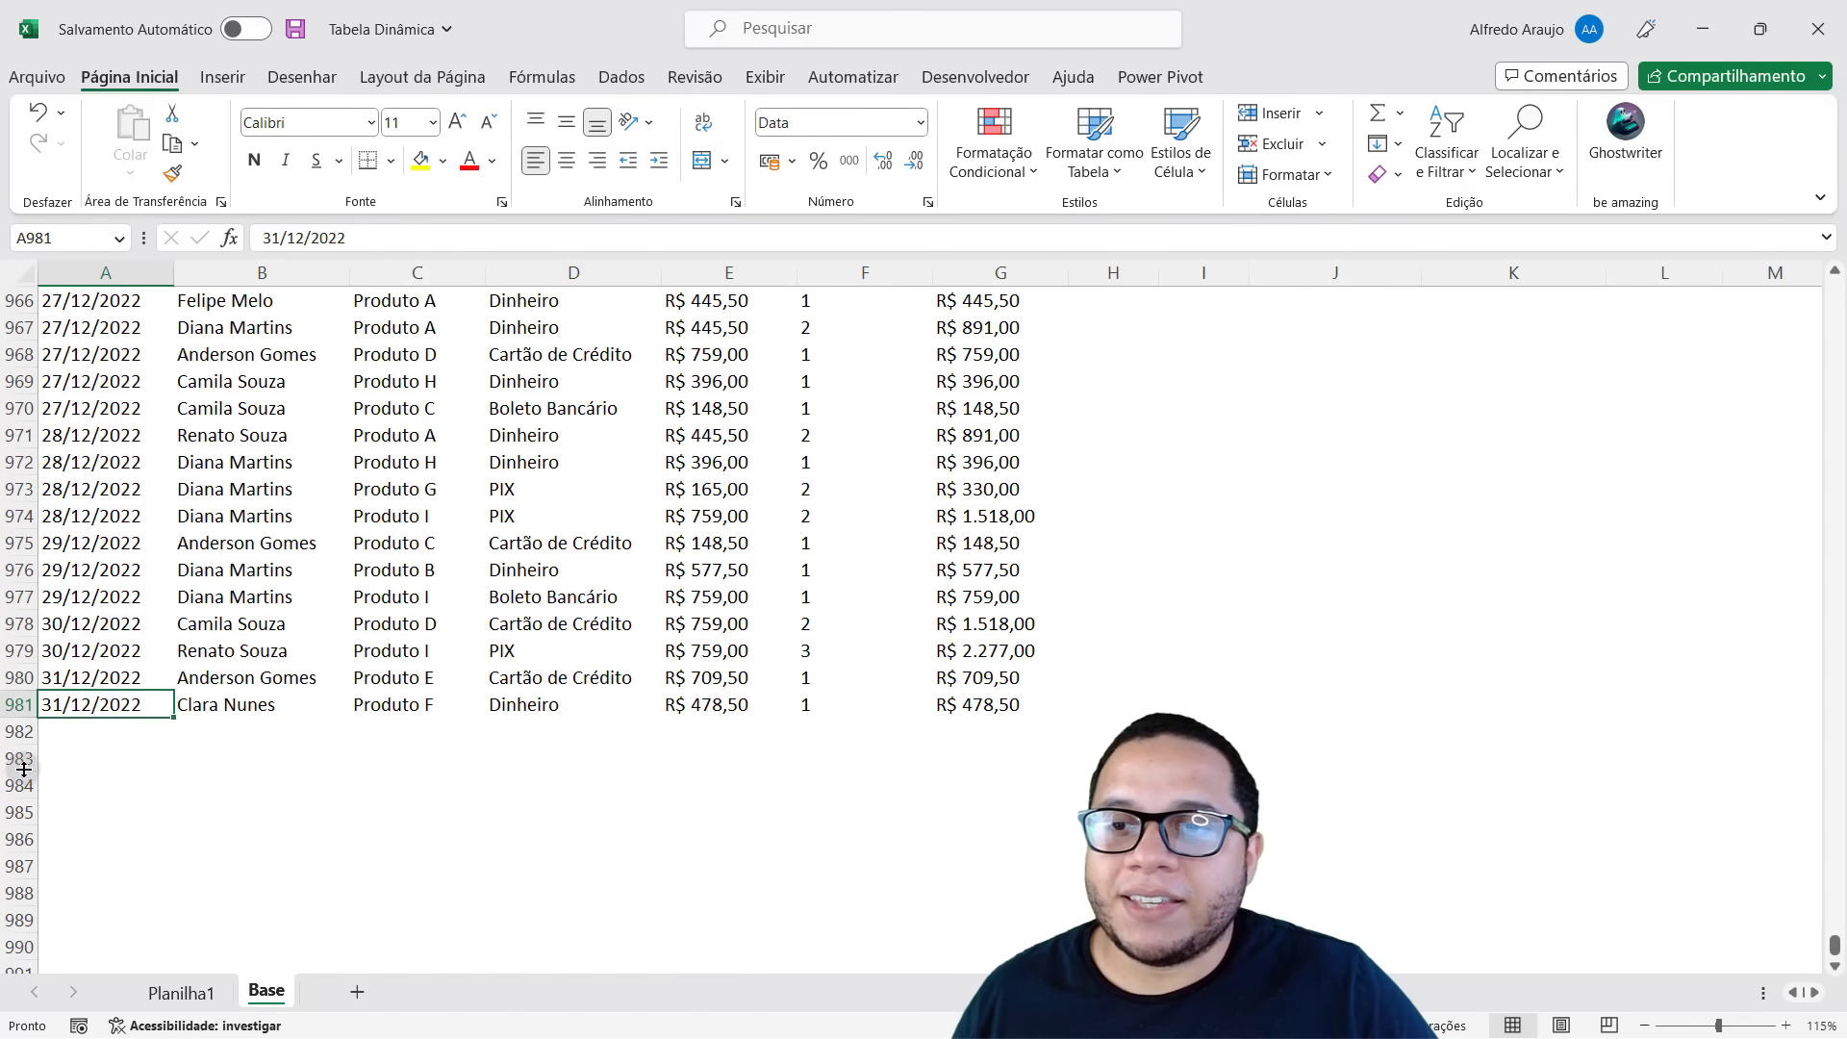
{"action": "mouse_move", "coordinate": [74, 707]}
{"action": "left_mouse_down"}
{"action": "mouse_move", "coordinate": [671, 734]}
{"action": "mouse_move", "coordinate": [988, 702]}
{"action": "left_mouse_up"}
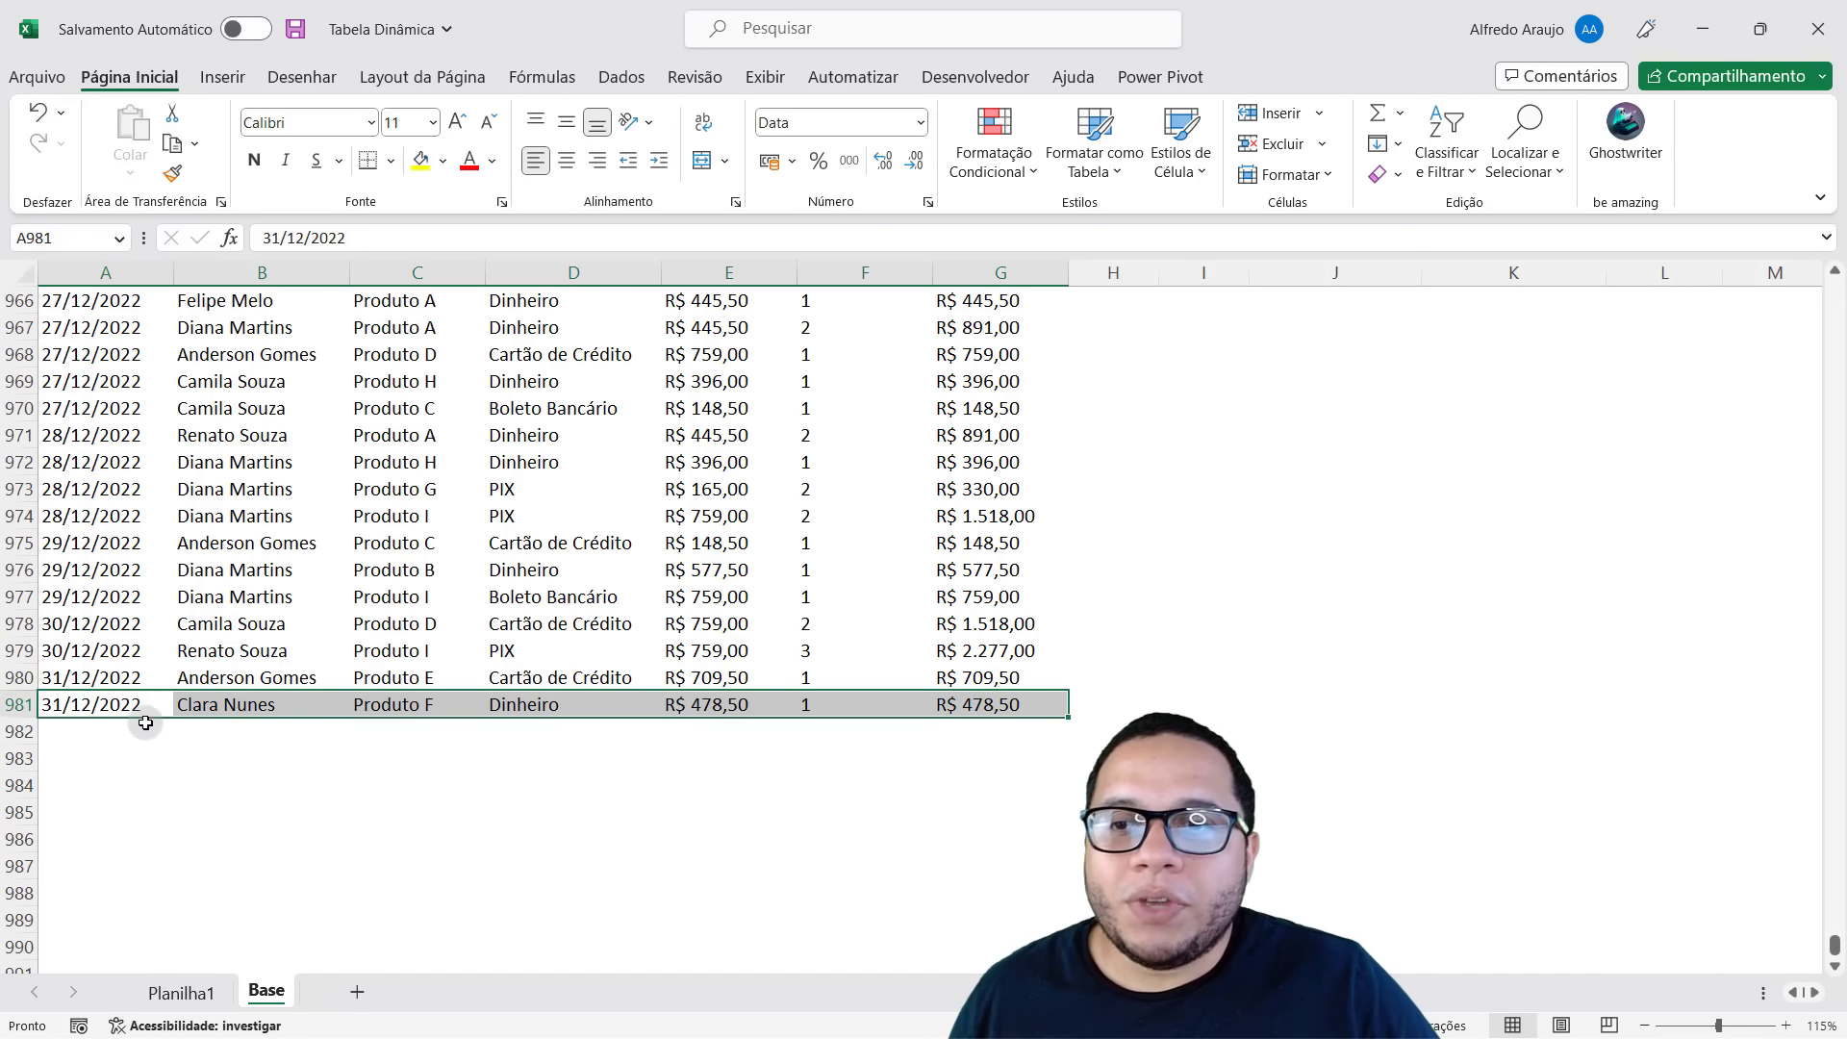
{"action": "left_click", "coordinate": [77, 733]}
{"action": "mouse_move", "coordinate": [133, 739]}
{"action": "left_mouse_down"}
{"action": "mouse_move", "coordinate": [817, 754]}
{"action": "mouse_move", "coordinate": [998, 733]}
{"action": "left_mouse_up"}
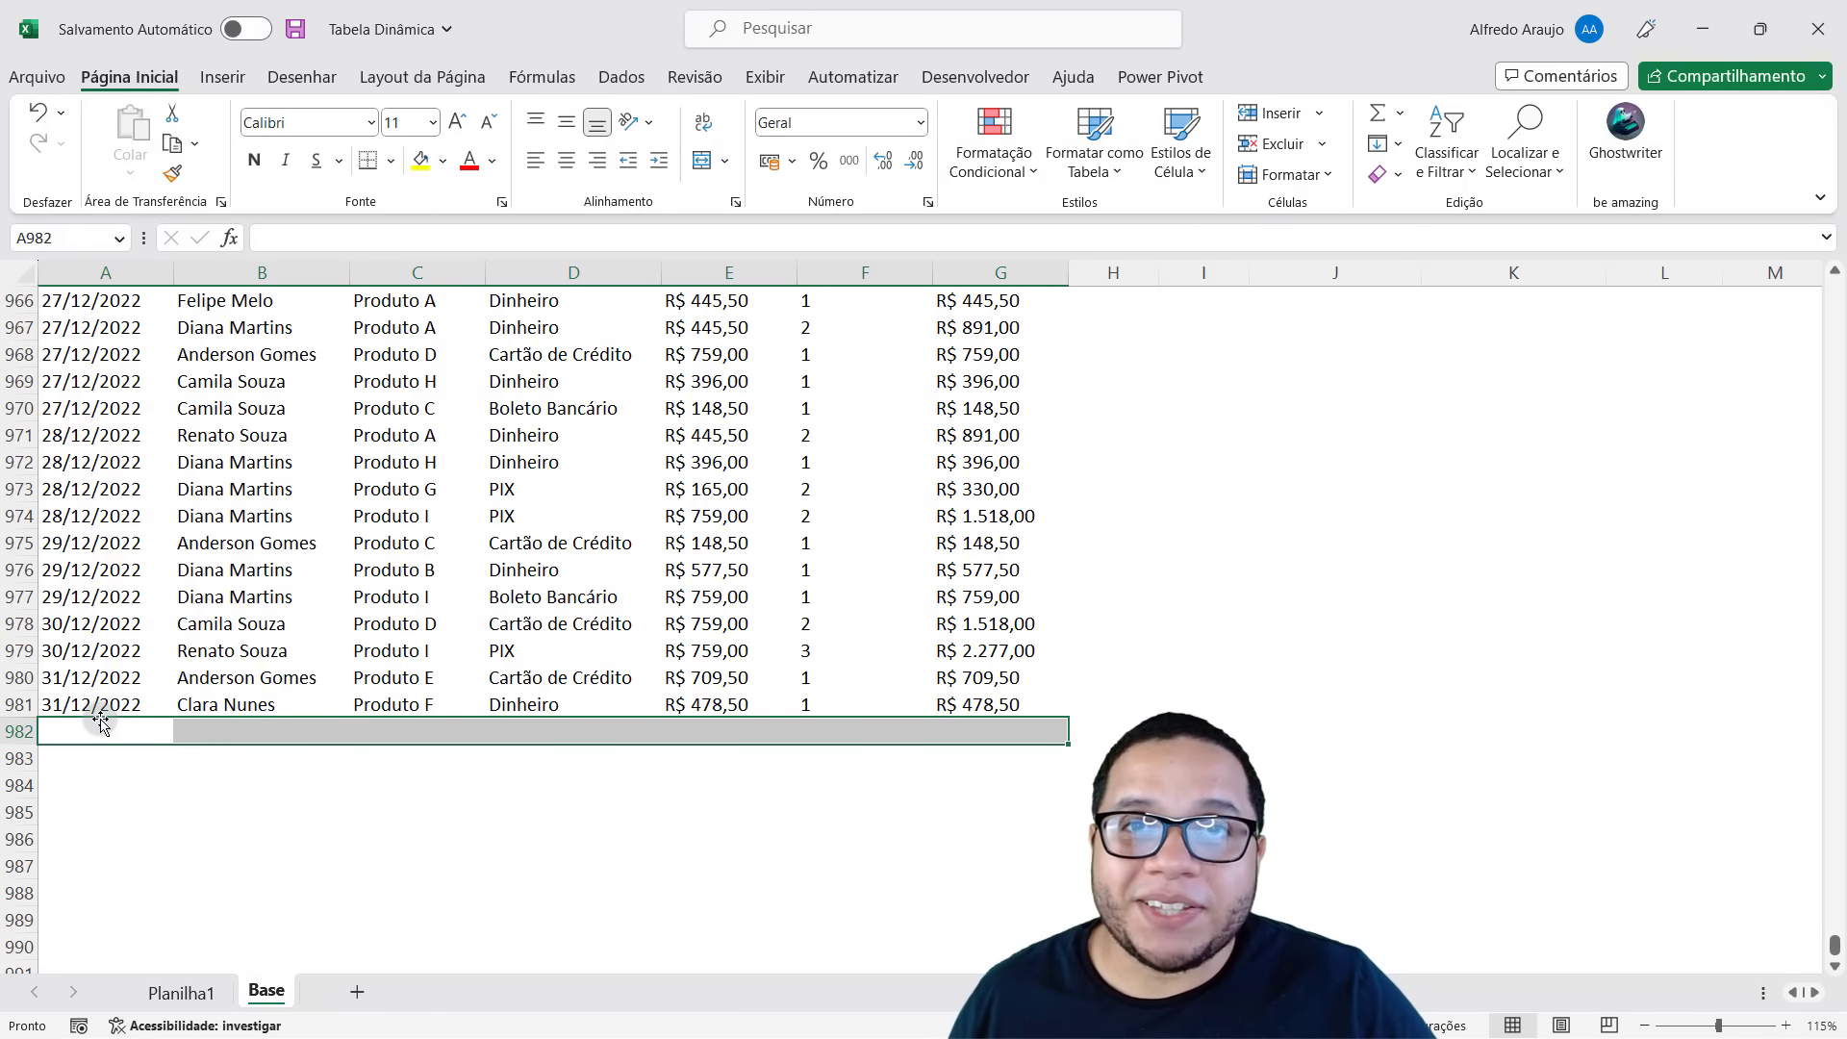
{"action": "left_click", "coordinate": [101, 728]}
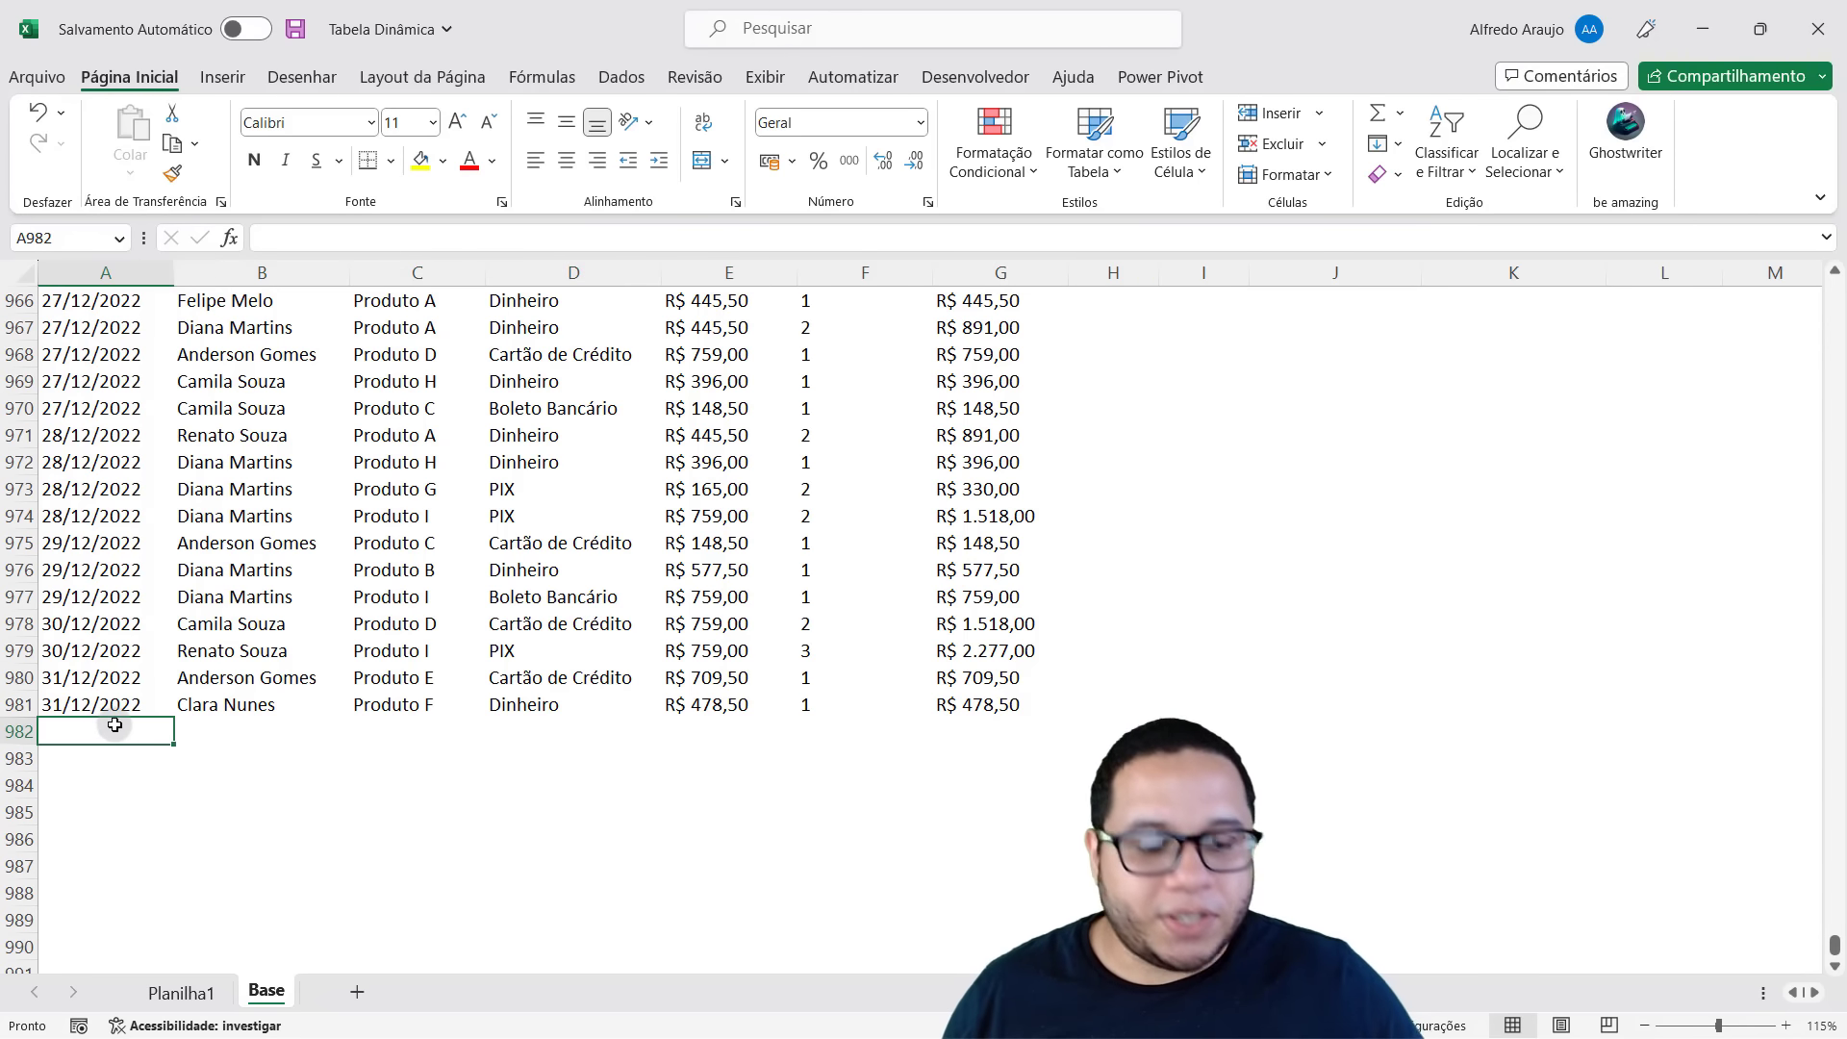
{"action": "type", "text": "01/01/2023"}
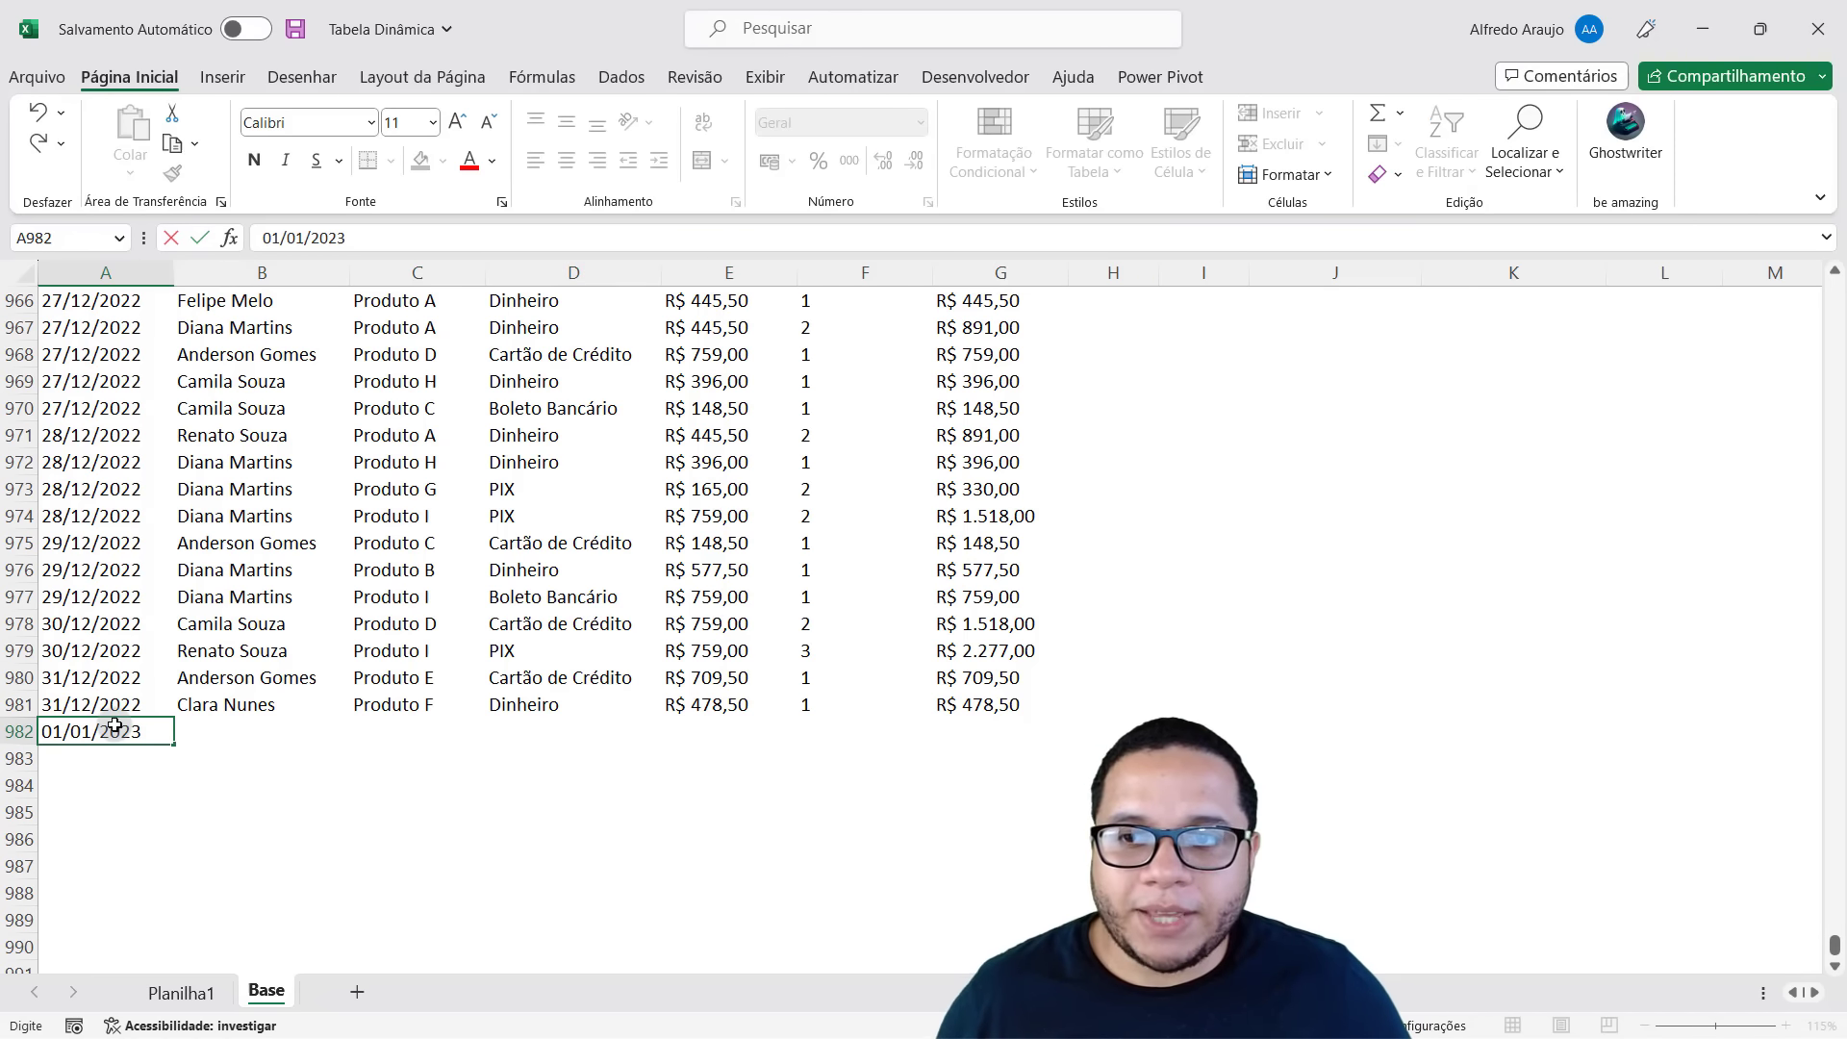
{"action": "key", "text": "Up"}
Copy the last sale's details B981:G981 into row 982.
{"action": "key", "text": "Right"}
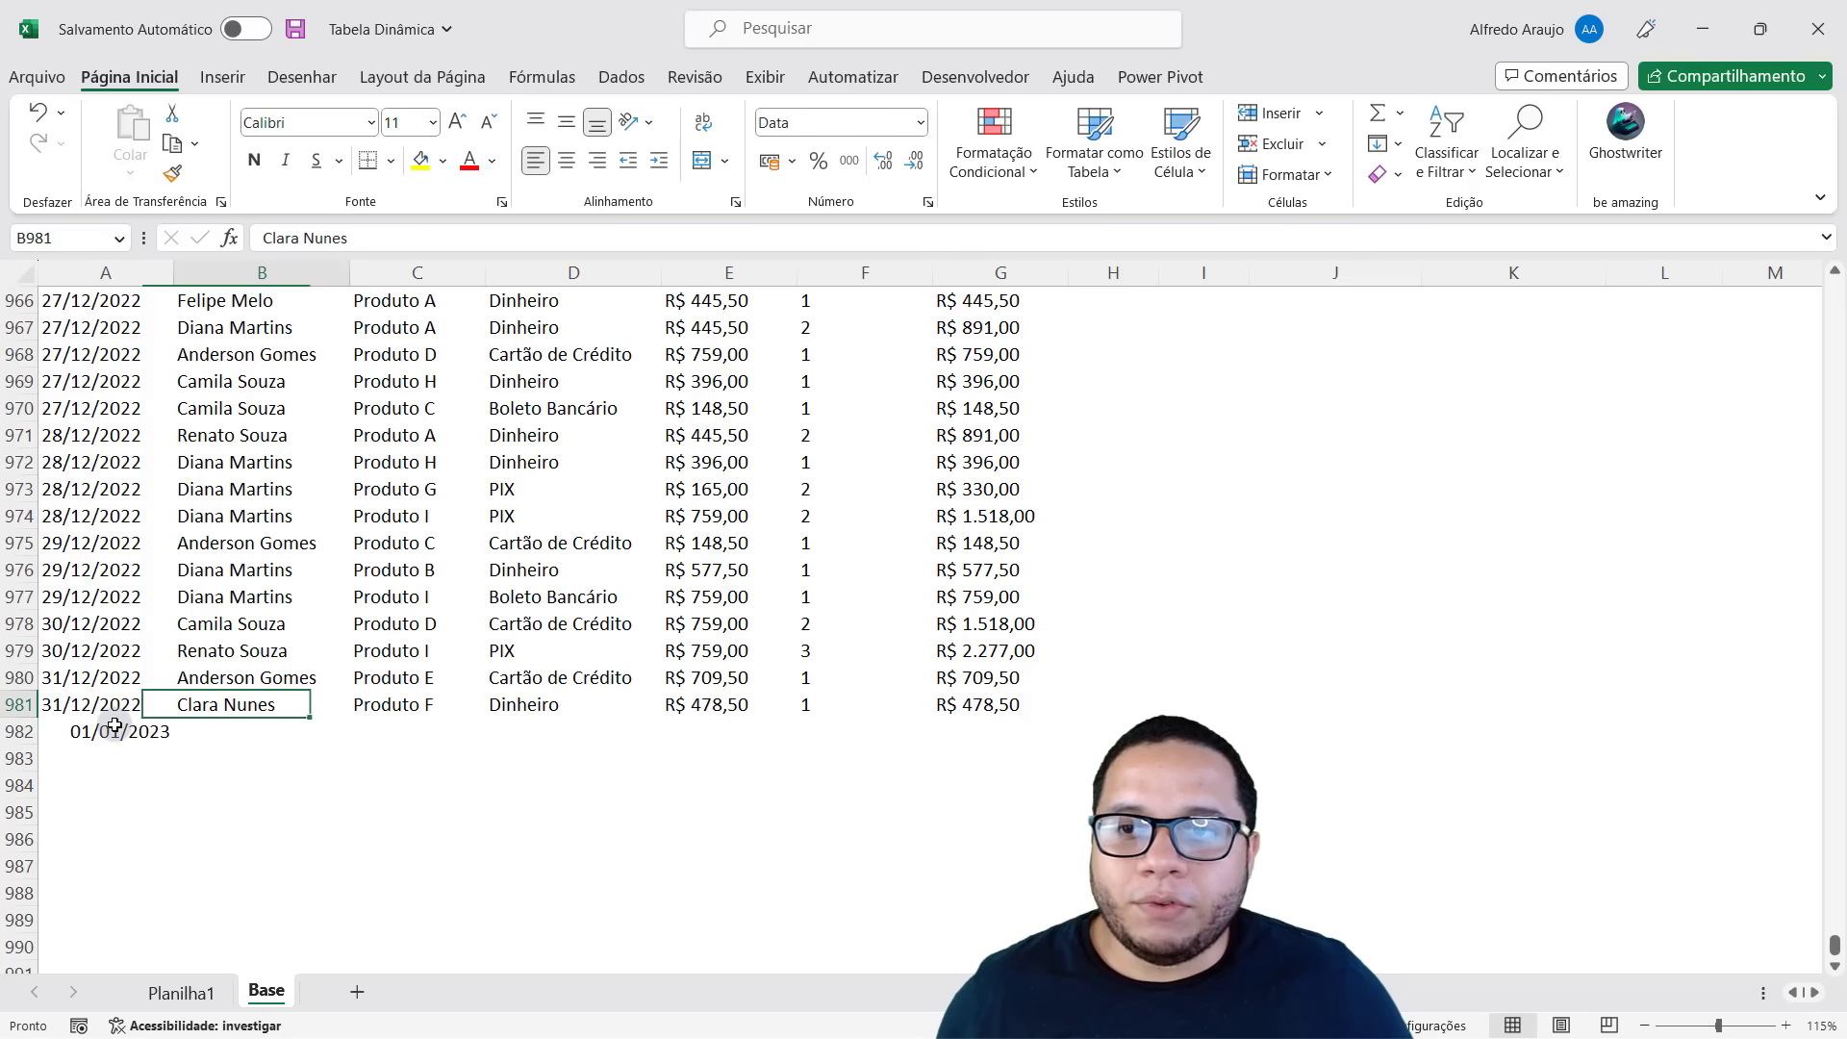
{"action": "key", "text": "ctrl+shift+Right"}
{"action": "key", "text": "ctrl+c"}
{"action": "key", "text": "Down"}
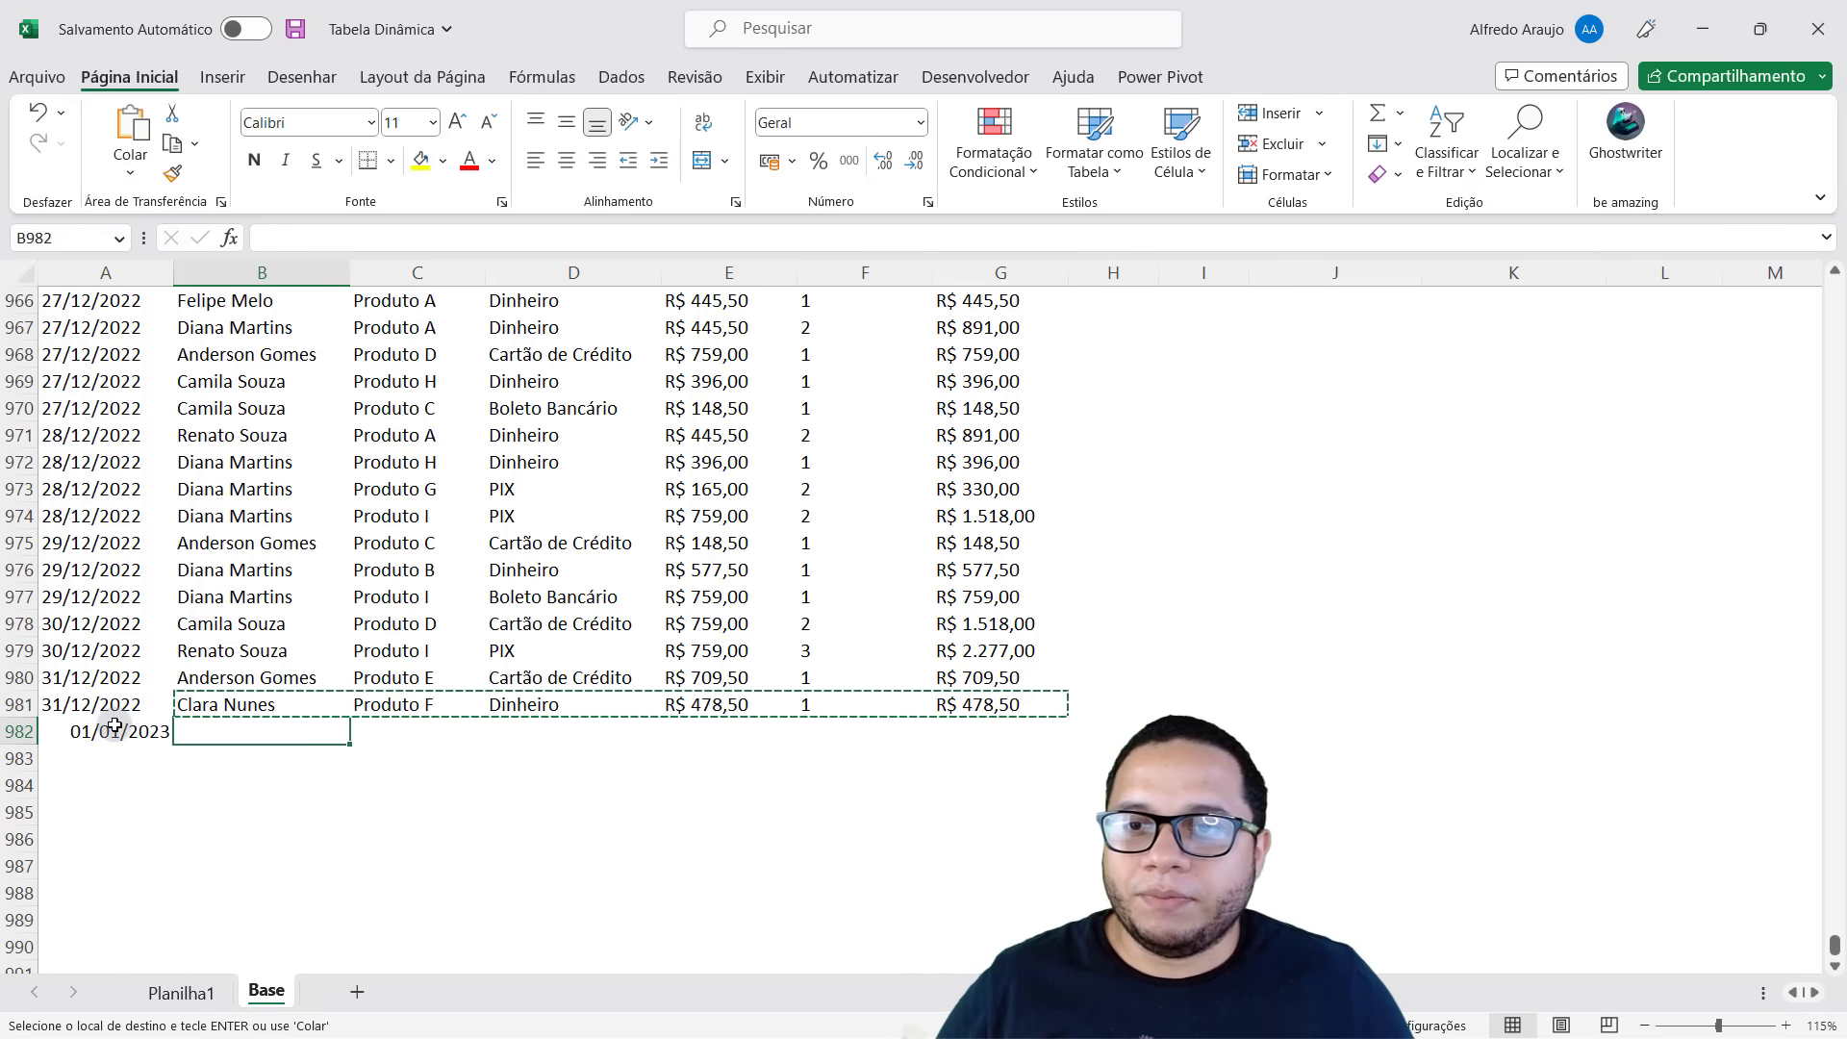
{"action": "key", "text": "ctrl+v"}
{"action": "key", "text": "Escape"}
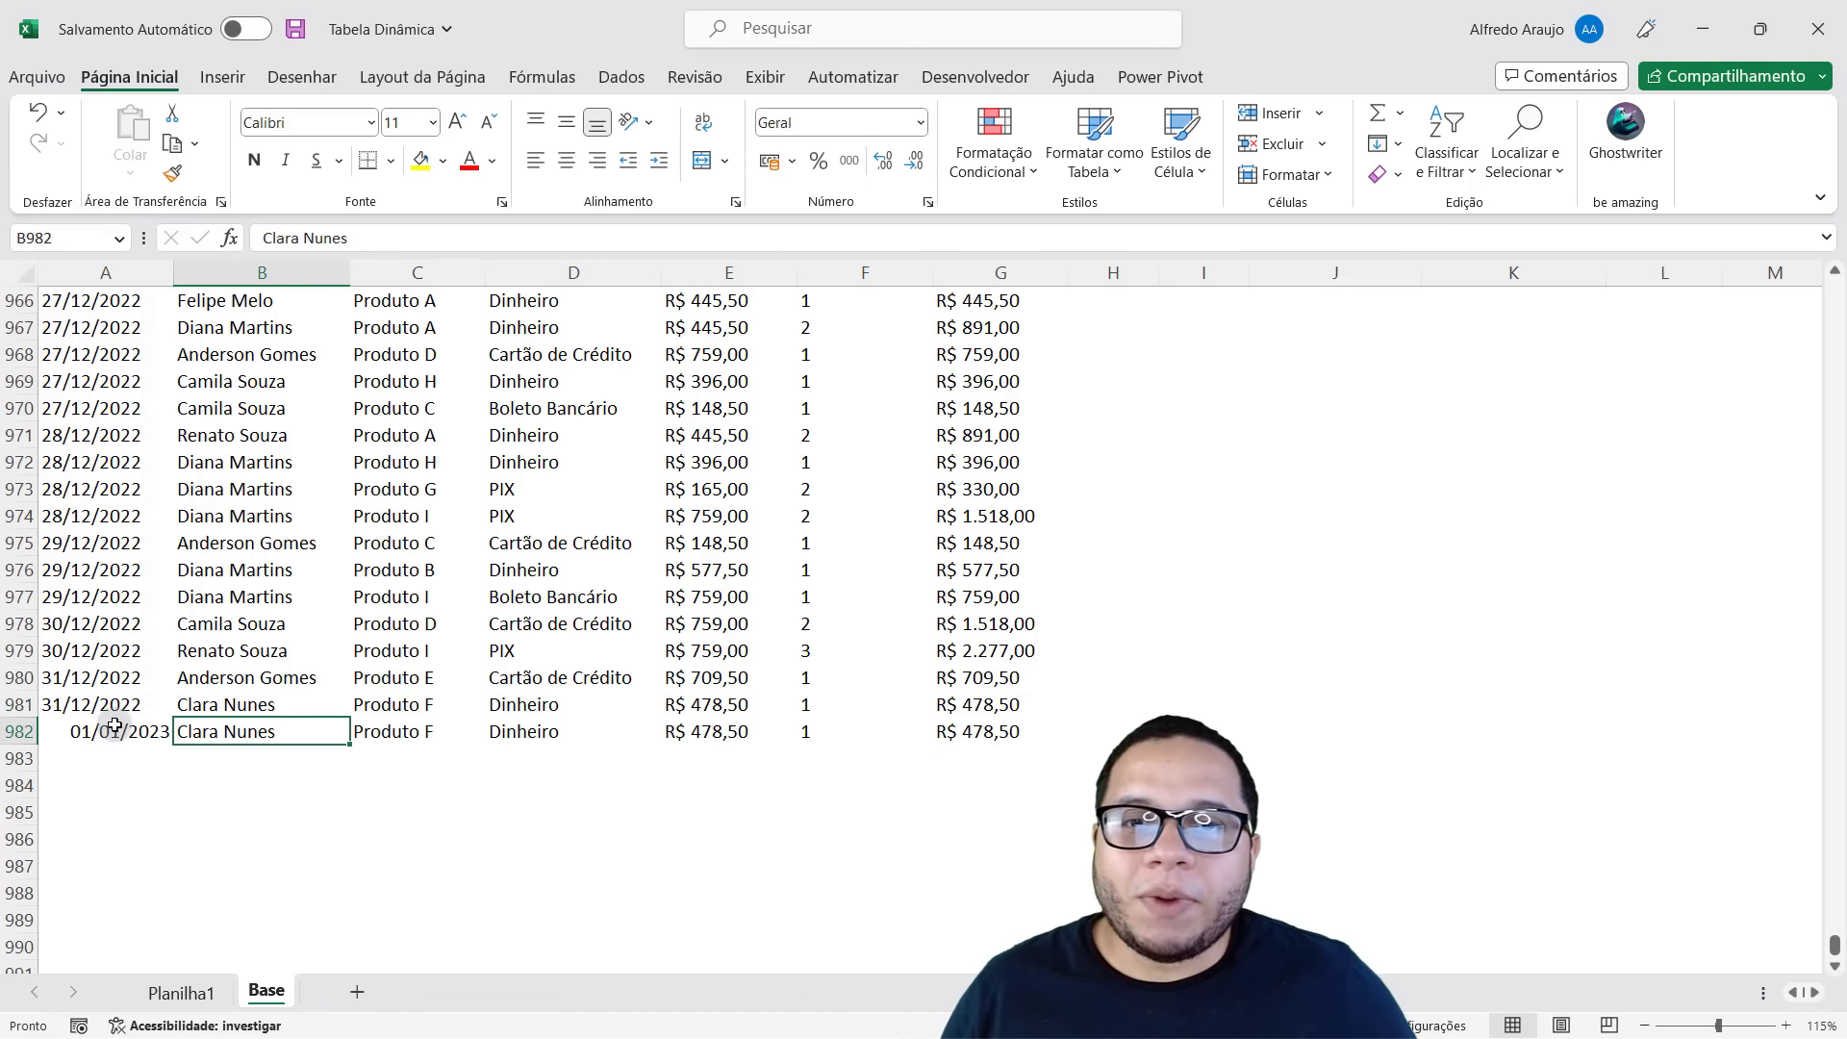
Set the new row's quantity to 10, giving R$ 4.785,00, then go back to Planilha1.
{"action": "key", "text": "Right"}
{"action": "key", "text": "Right"}
{"action": "key", "text": "Right"}
{"action": "key", "text": "Right"}
{"action": "key", "text": "Right"}
{"action": "key", "text": "Left"}
{"action": "key", "text": "Left"}
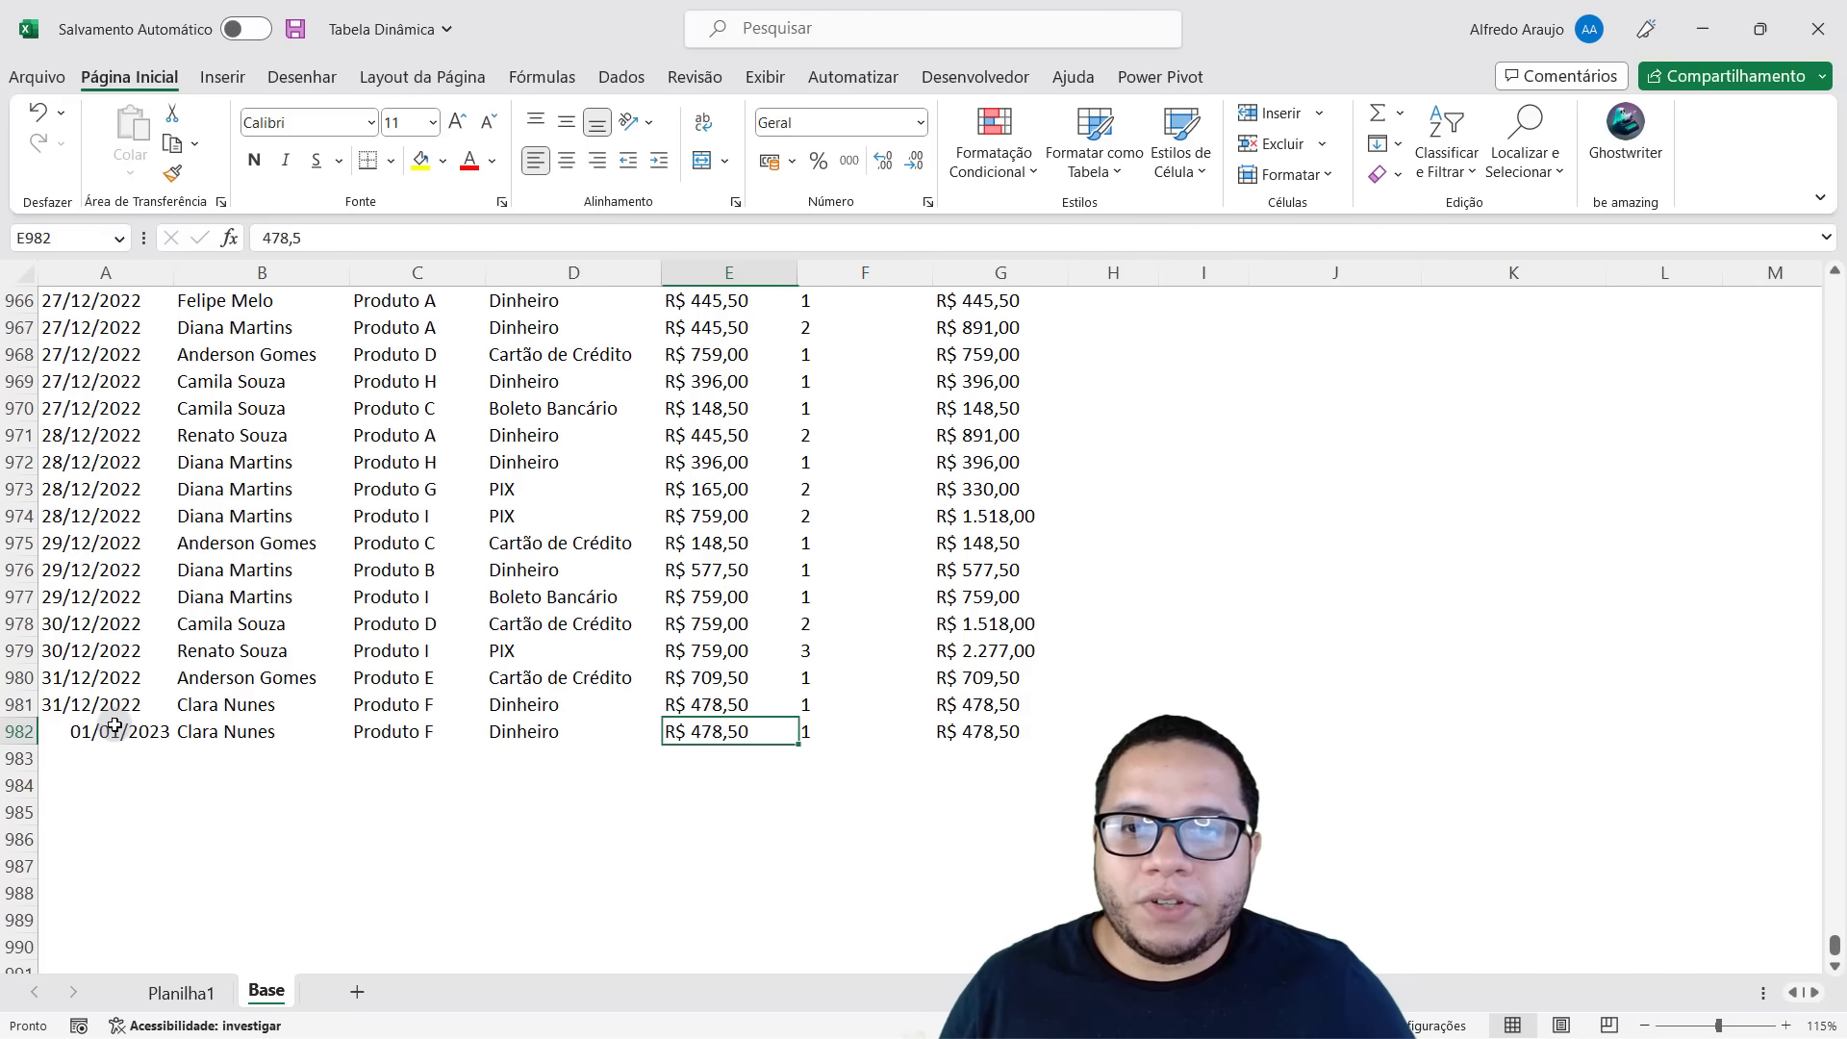
{"action": "key", "text": "Right"}
{"action": "key", "text": "Return"}
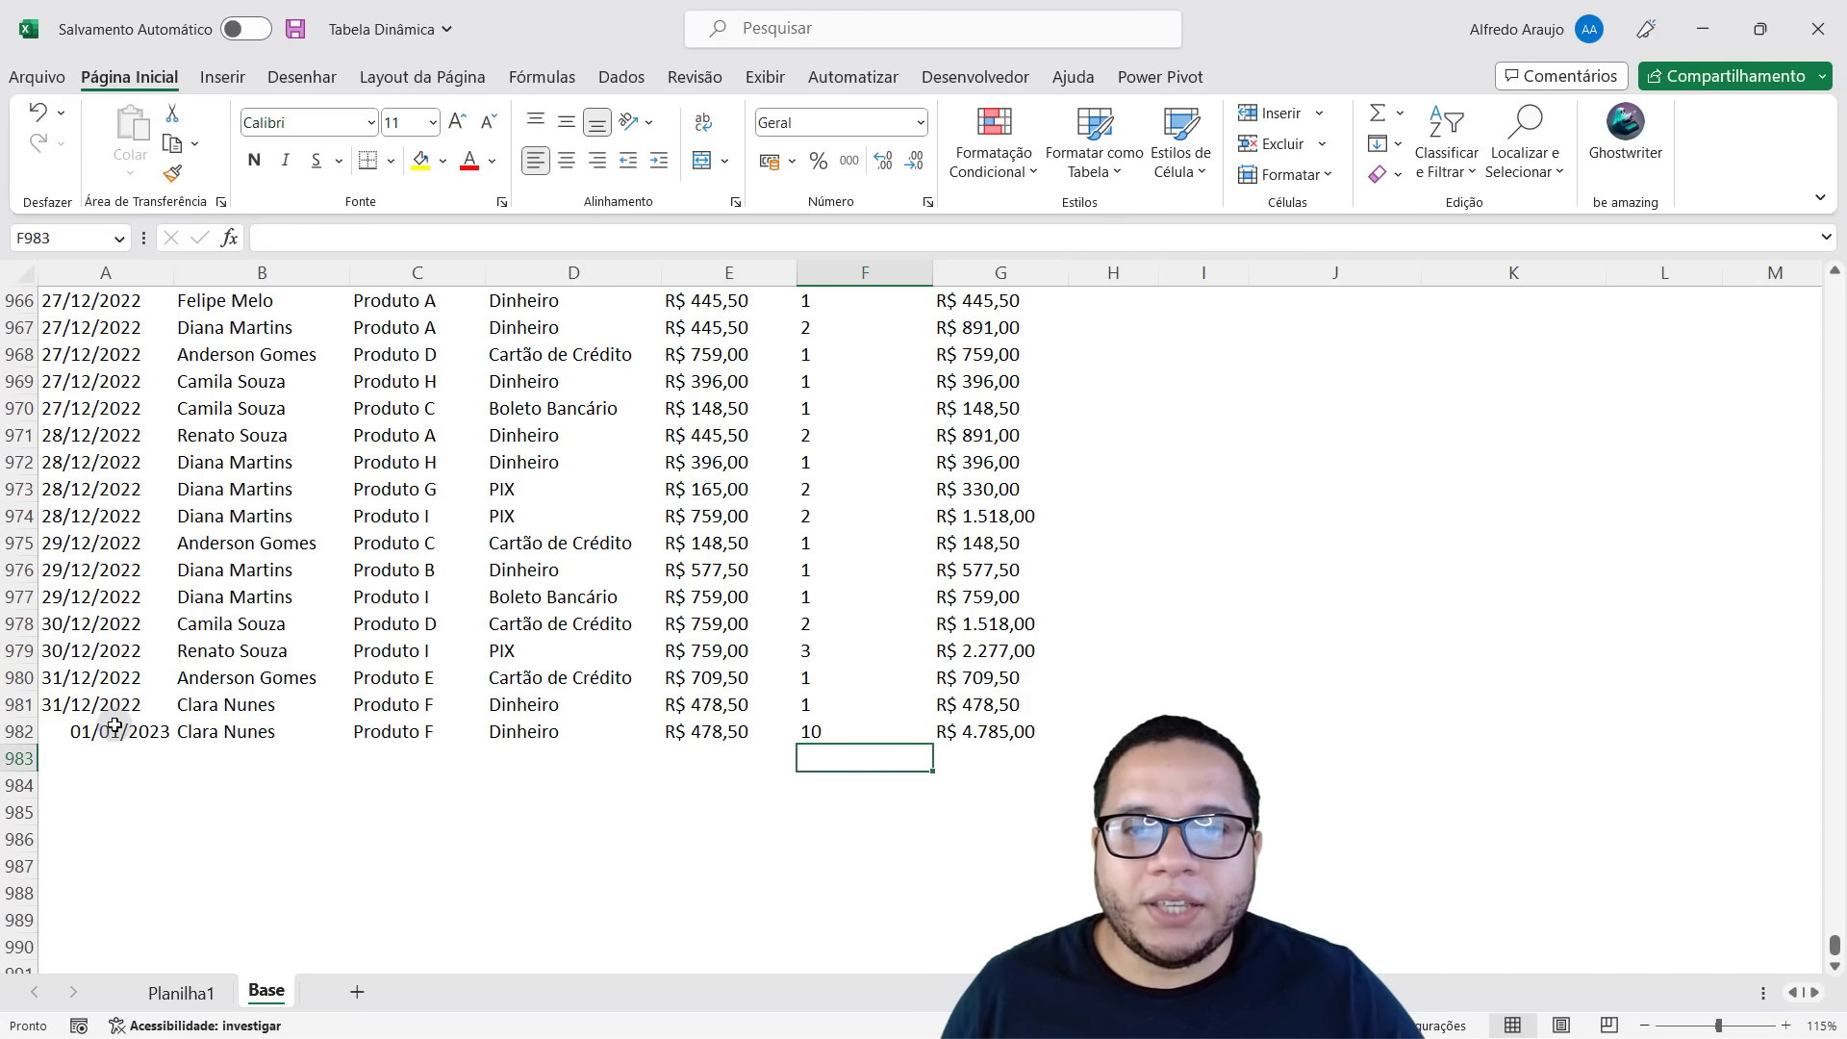
{"action": "left_click", "coordinate": [108, 729]}
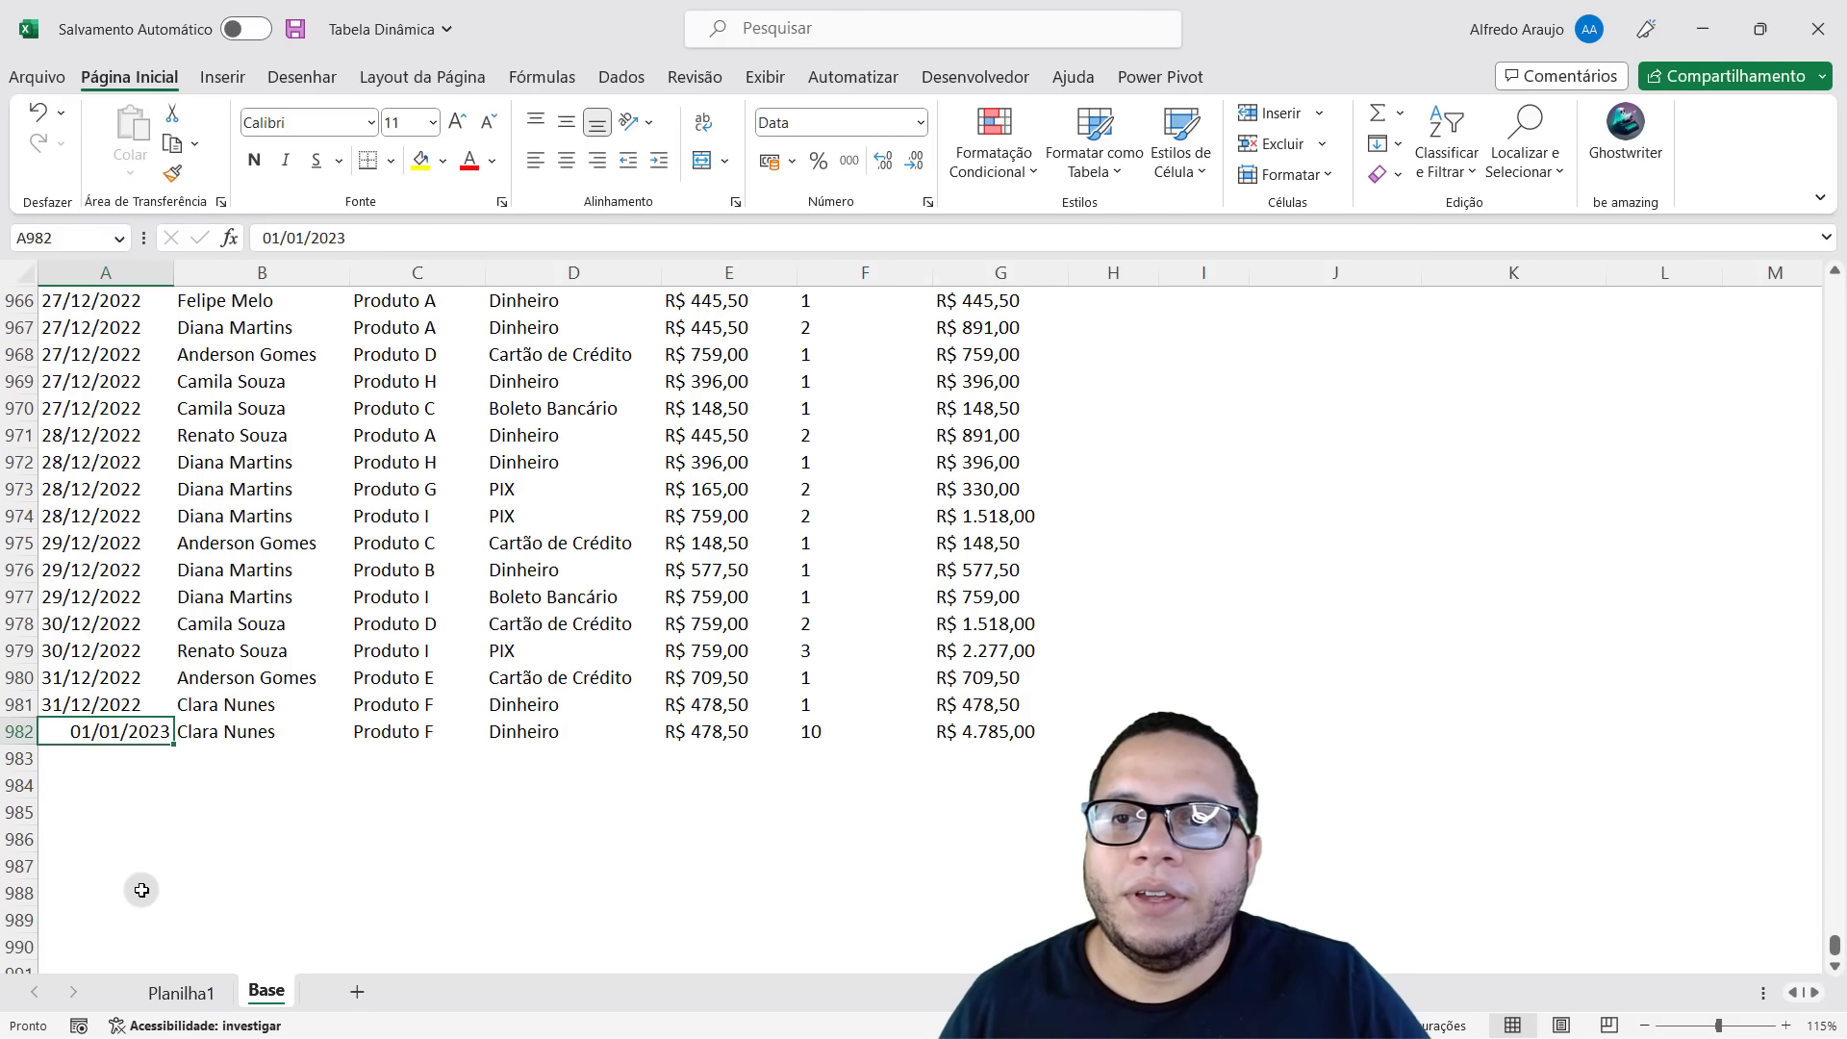
{"action": "left_click", "coordinate": [180, 991]}
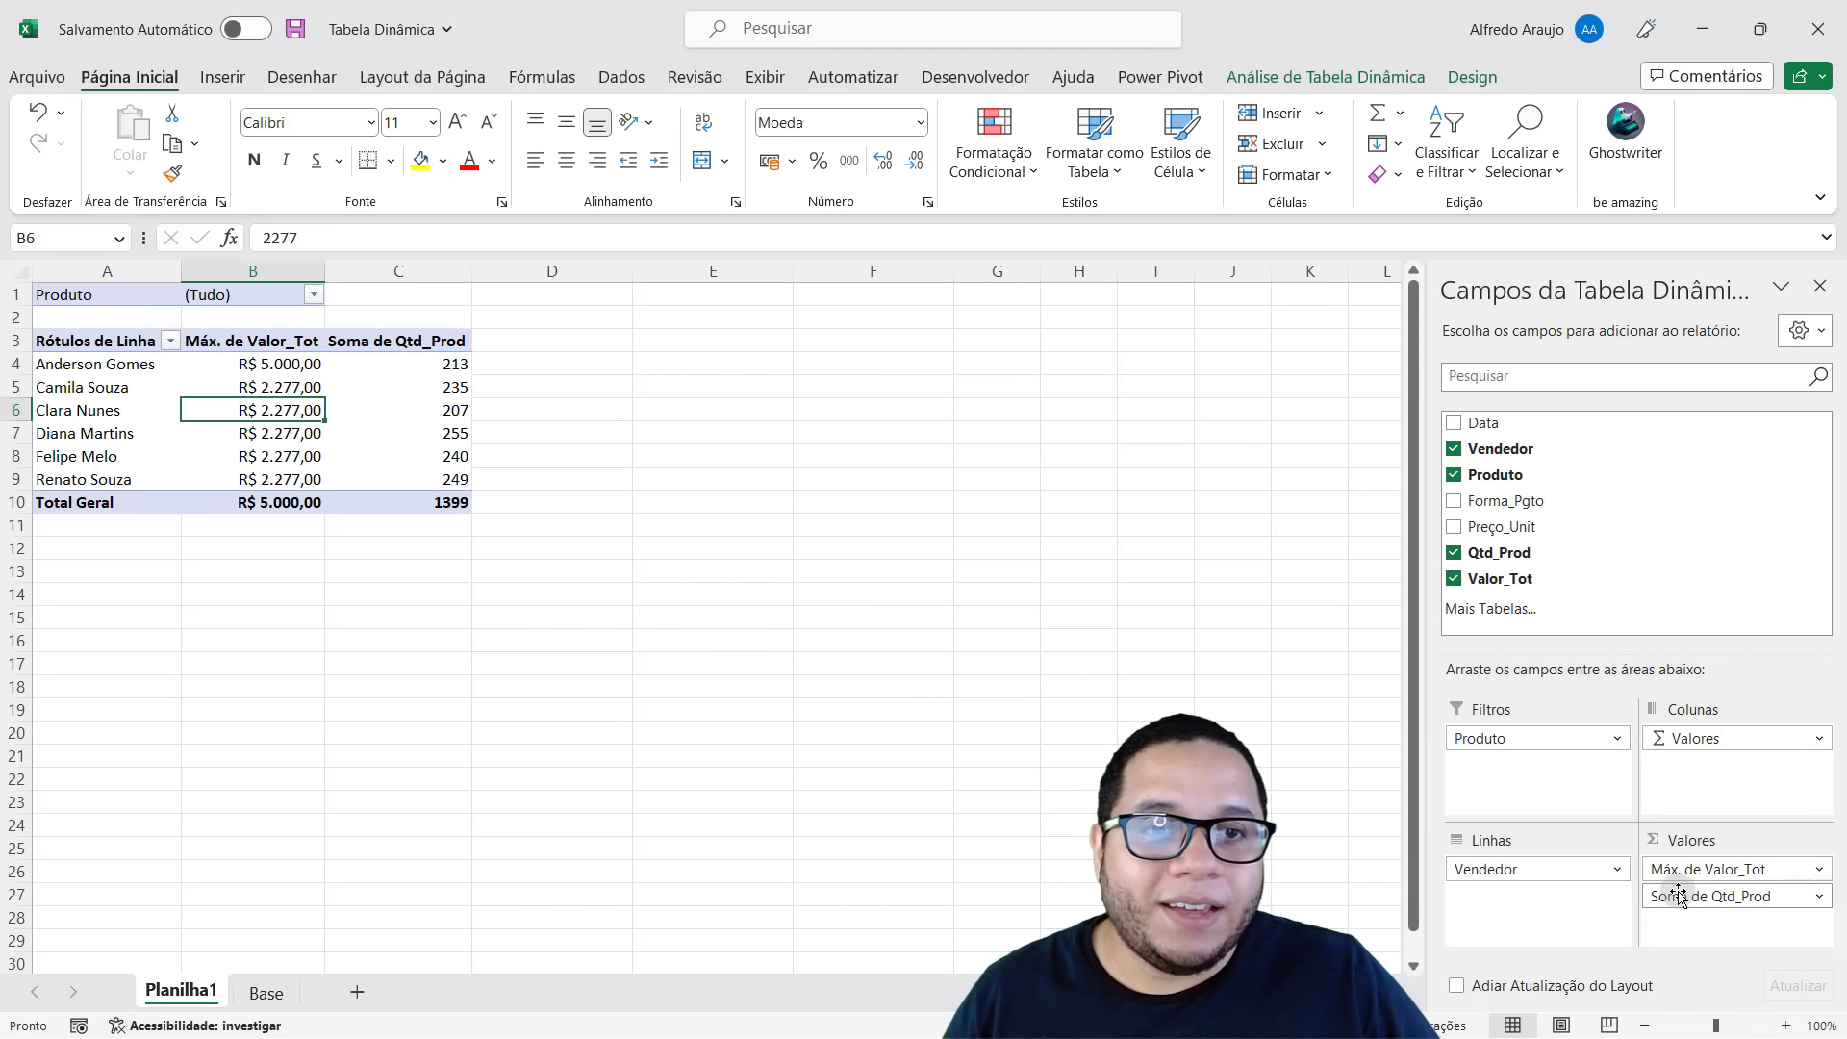
Drag Soma de Qtd_Prod, Máx. de Valor_Tot, Produto and Vendedor out of the pivot.
{"action": "left_click_drag", "start_coordinate": [1685, 899], "coordinate": [1702, 464]}
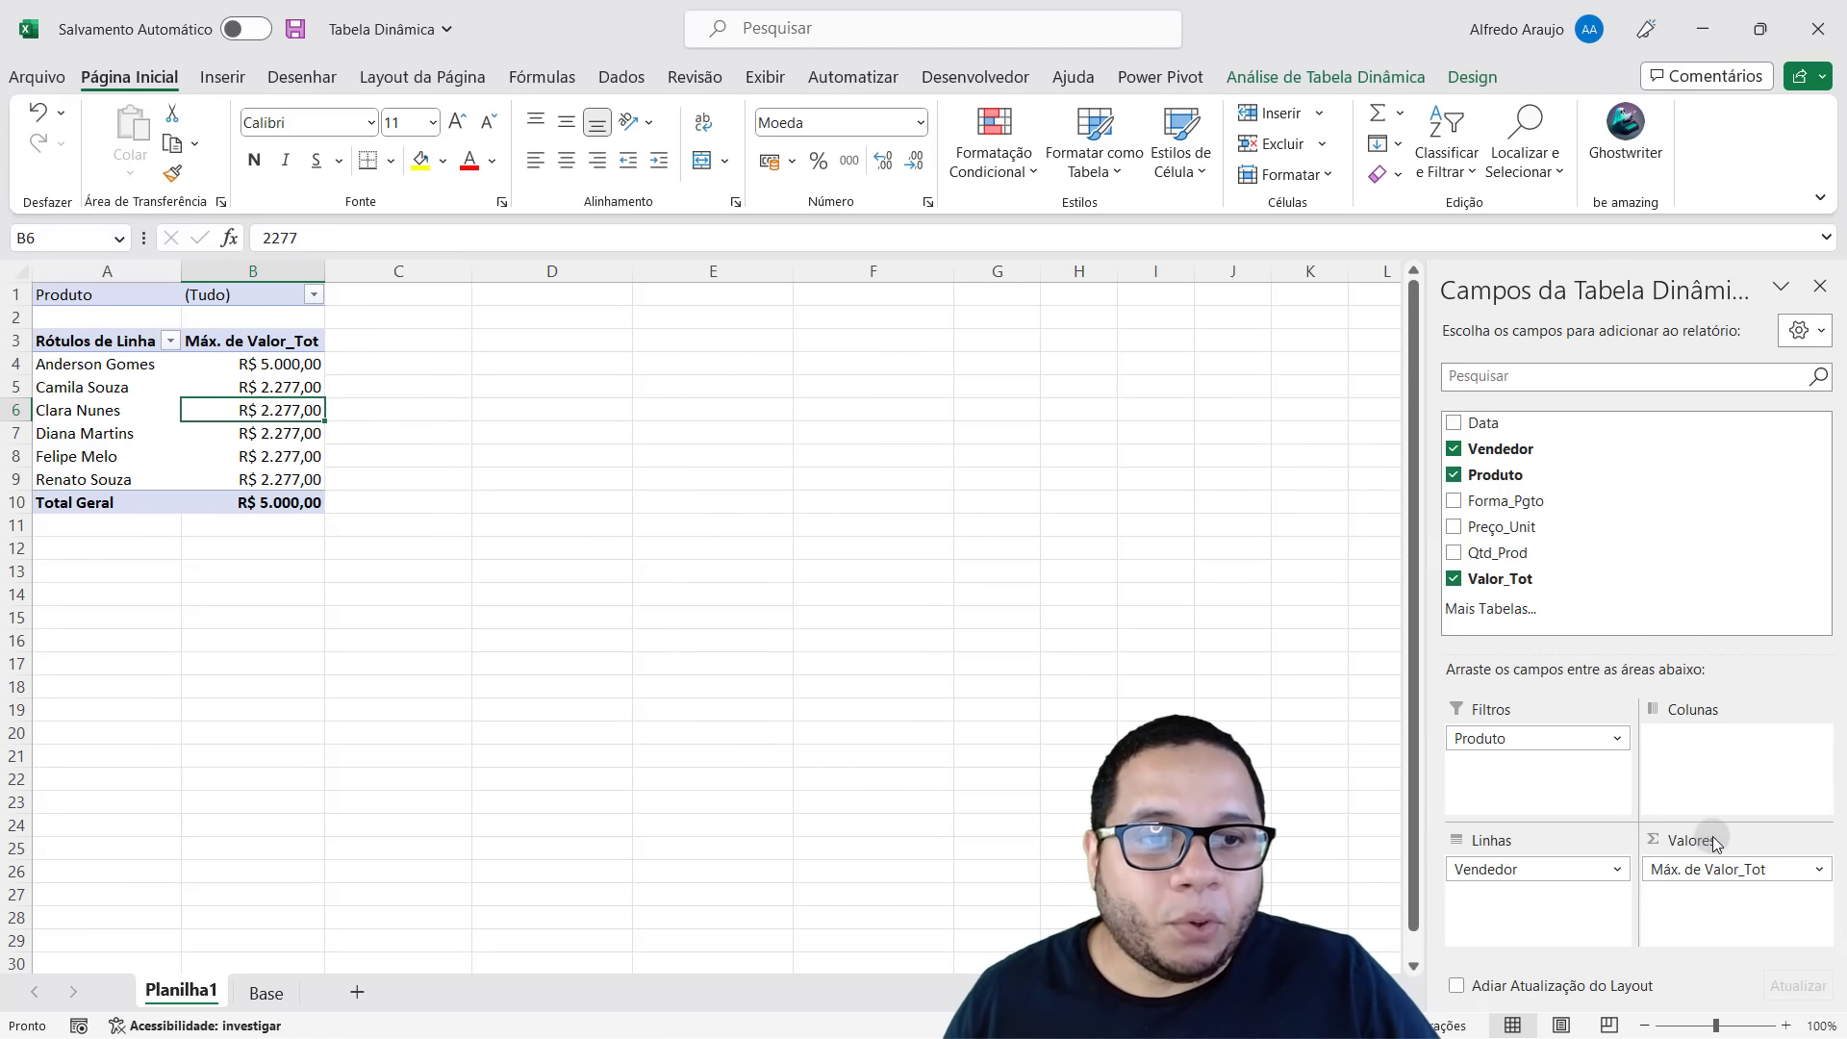
{"action": "left_click_drag", "start_coordinate": [1726, 870], "coordinate": [1719, 887]}
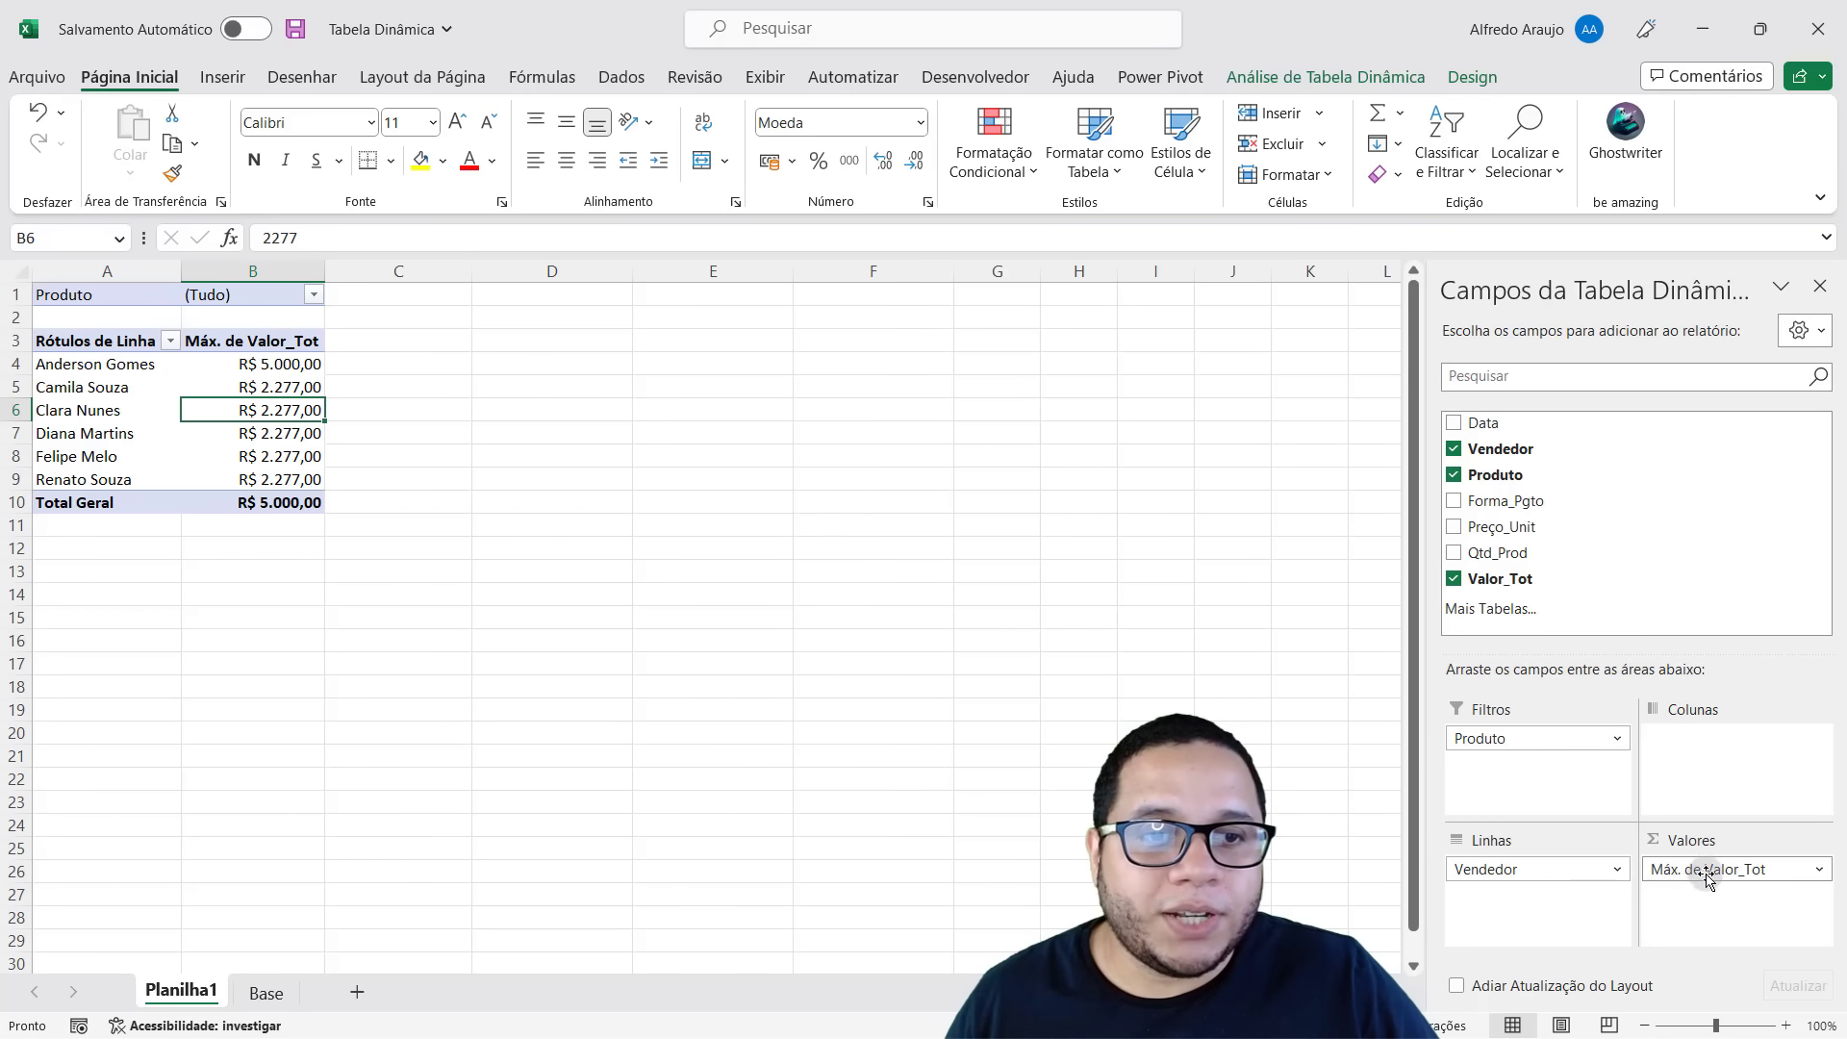
{"action": "mouse_move", "coordinate": [1720, 890]}
{"action": "left_mouse_down"}
{"action": "mouse_move", "coordinate": [1727, 875]}
{"action": "mouse_move", "coordinate": [714, 673]}
{"action": "left_mouse_up"}
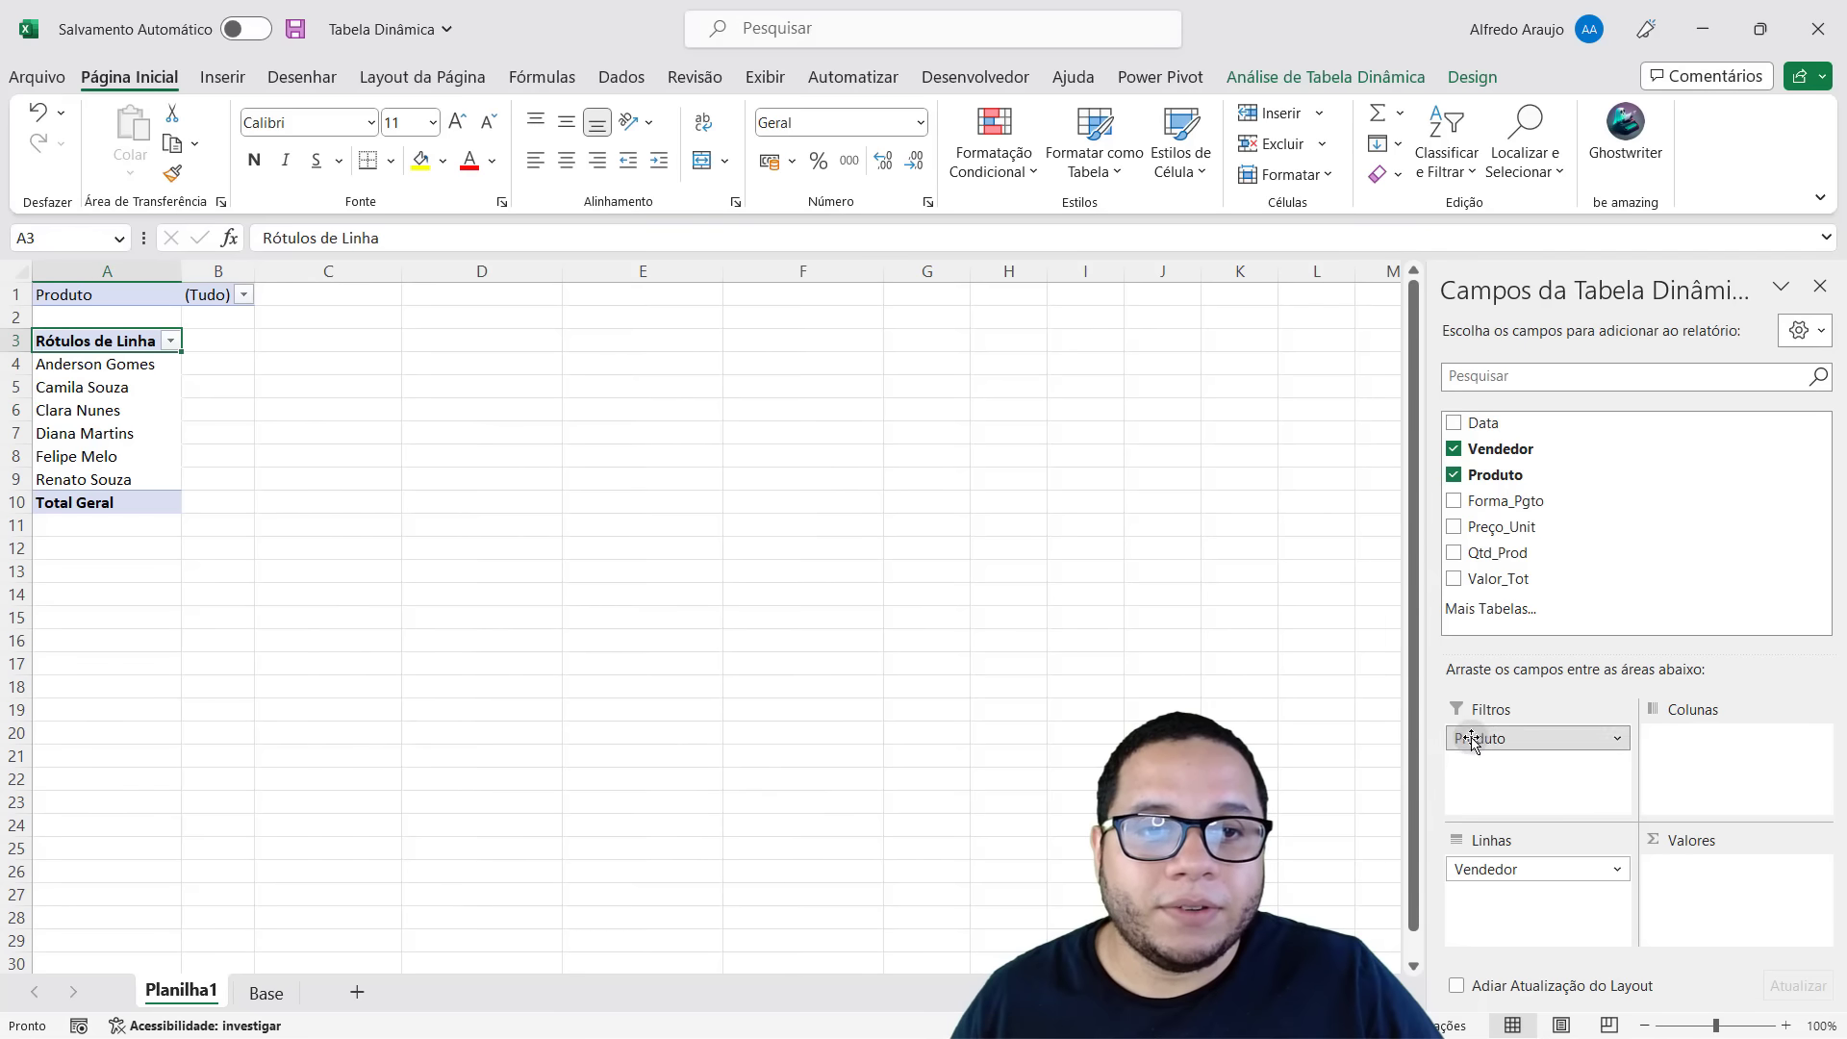
{"action": "left_click_drag", "start_coordinate": [1478, 739], "coordinate": [986, 825]}
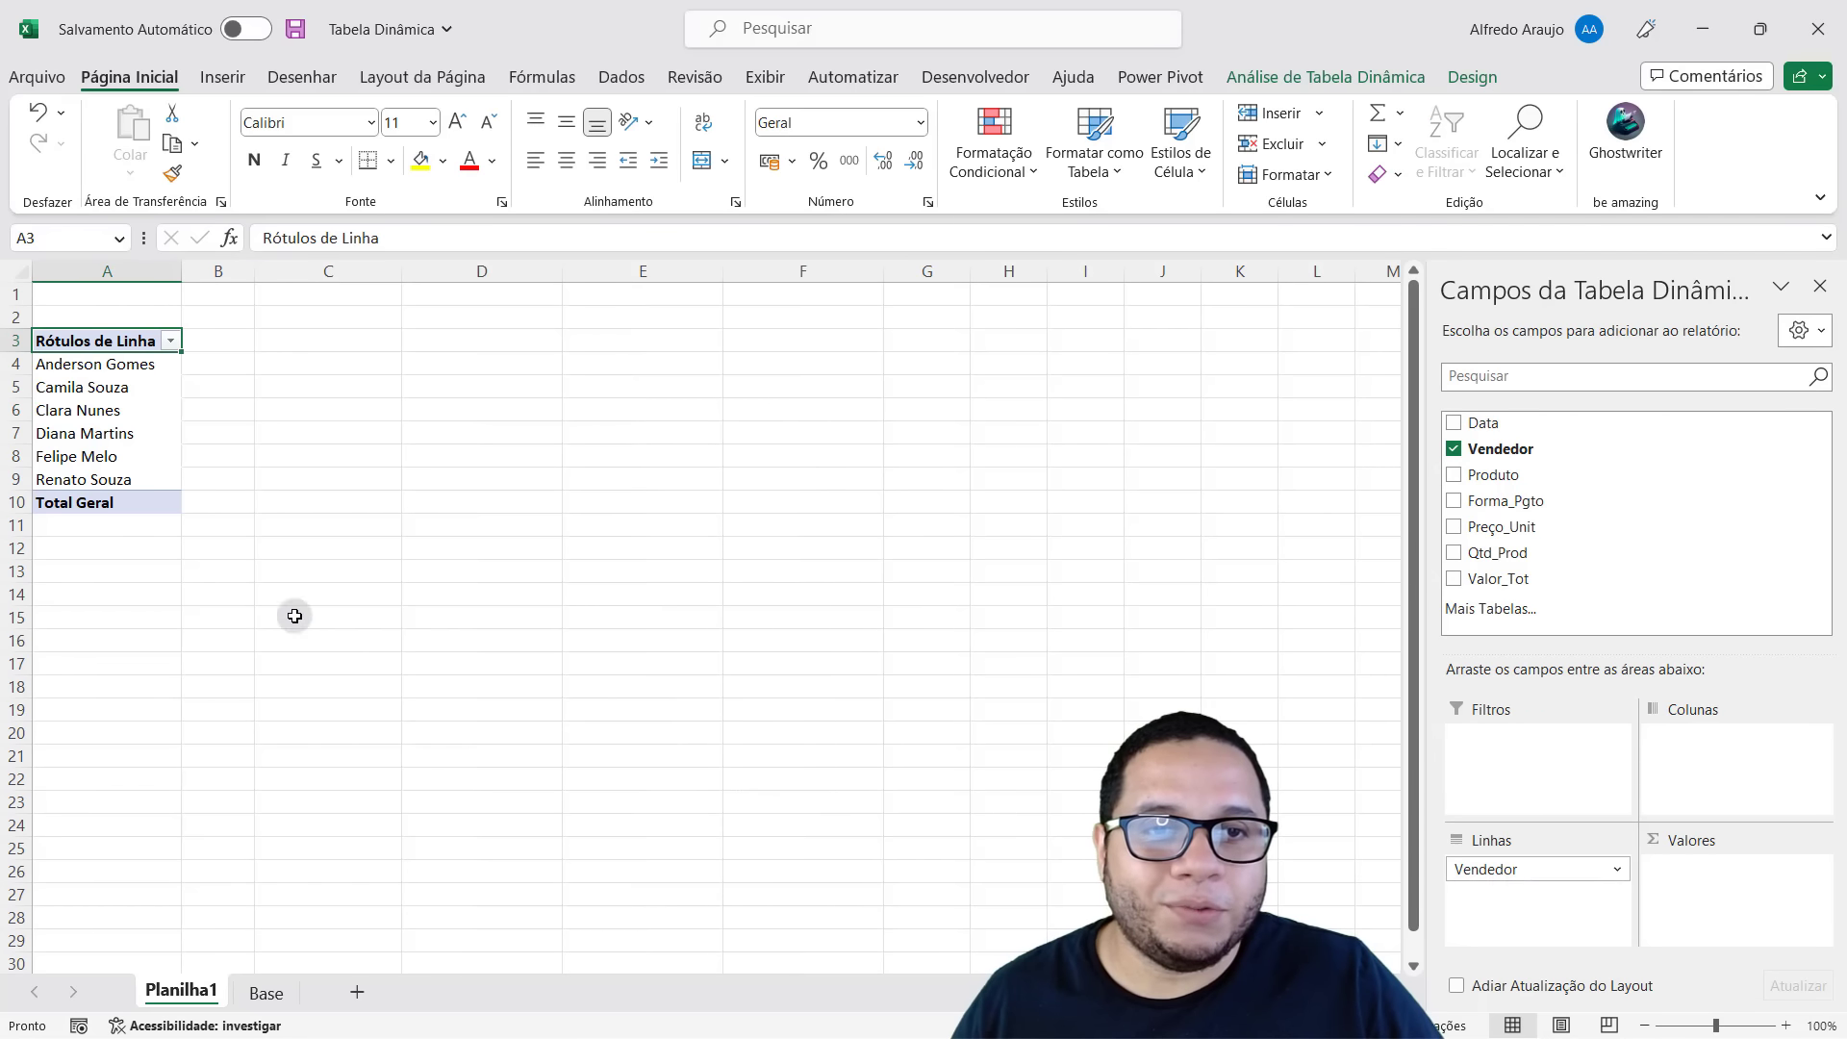
{"action": "left_click_drag", "start_coordinate": [1486, 877], "coordinate": [288, 611]}
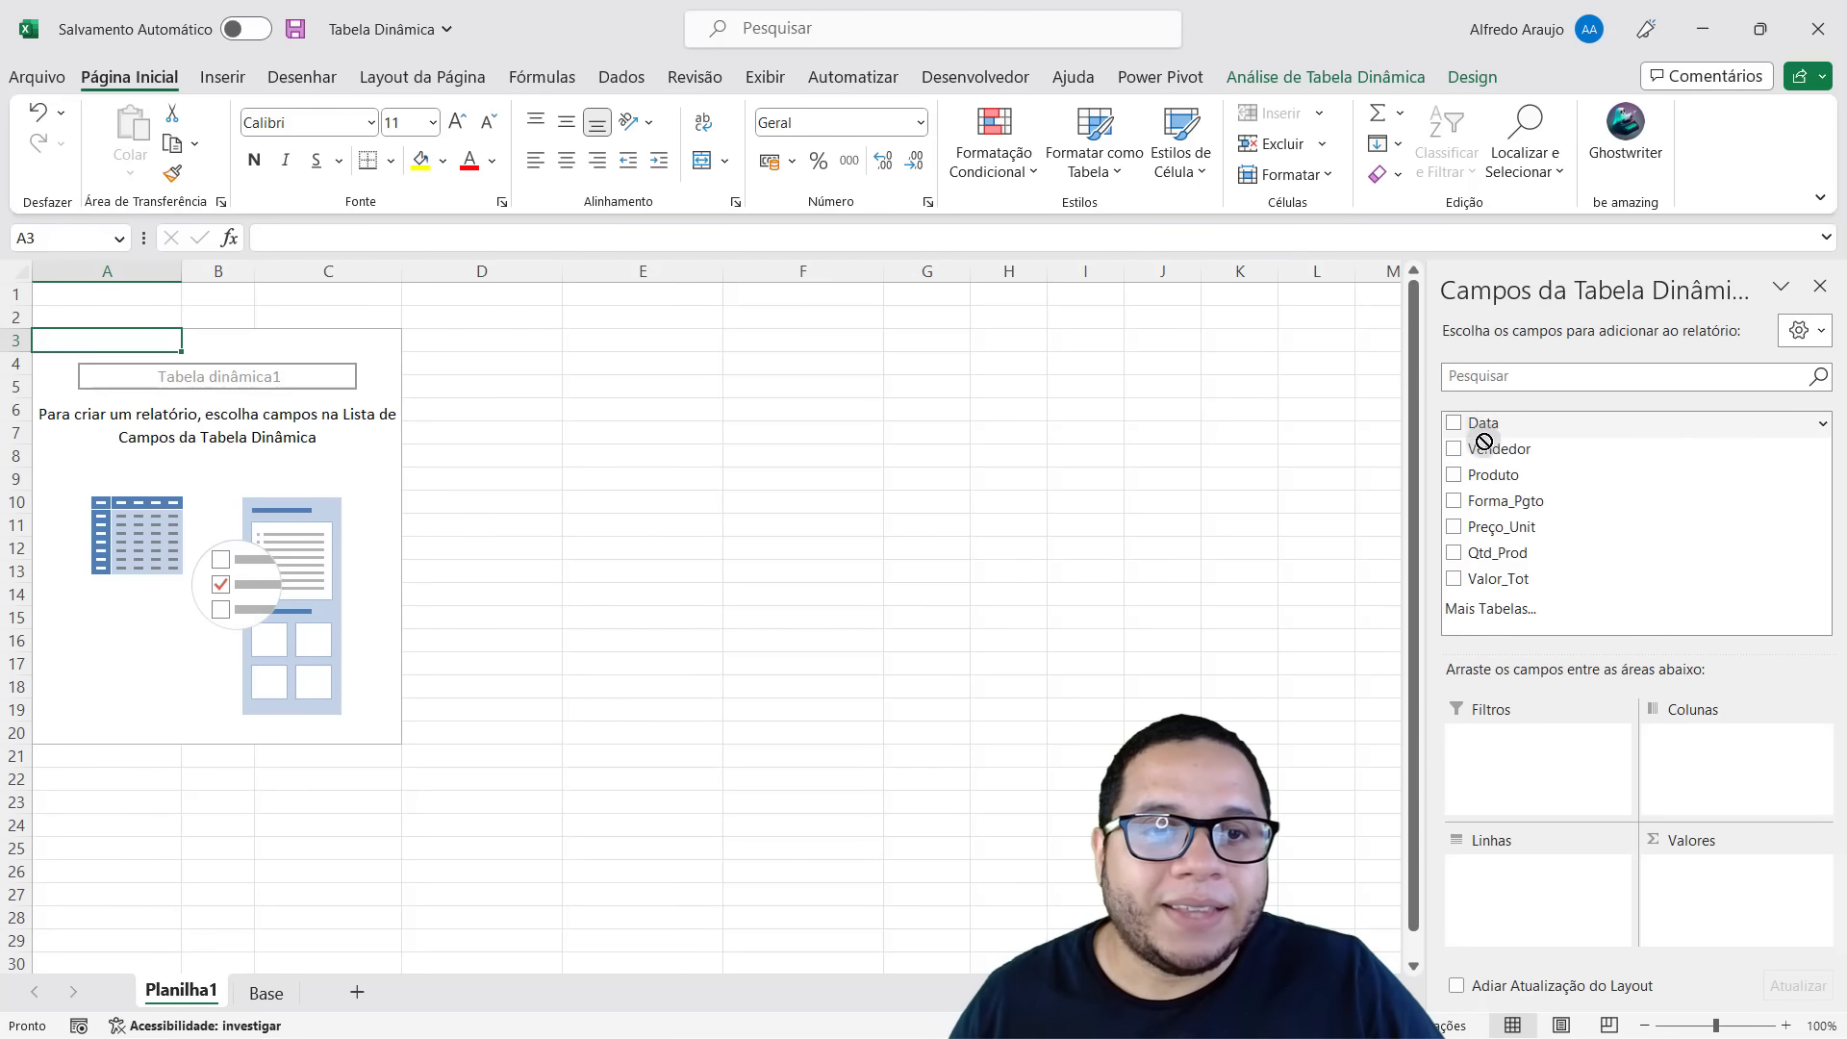
Put Data in the pivot rows and jump to the last date, 31/12/2022.
{"action": "left_click_drag", "start_coordinate": [1481, 423], "coordinate": [1544, 923]}
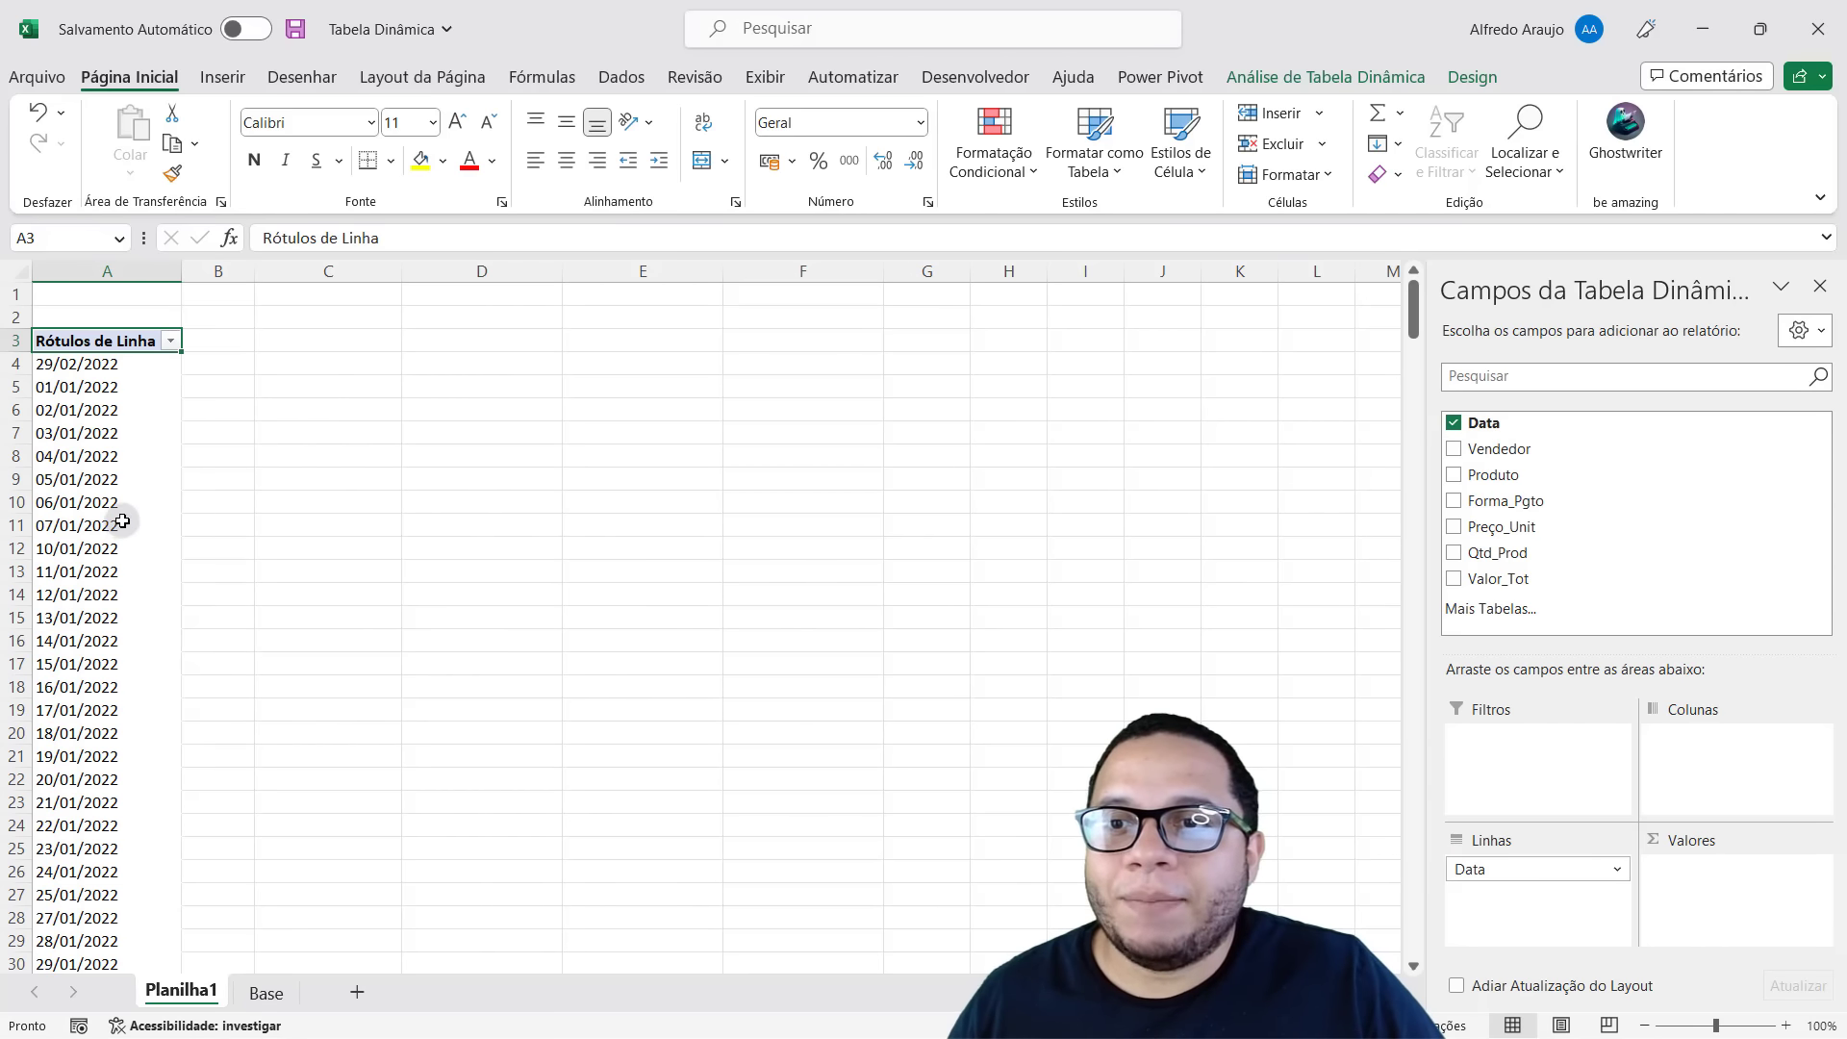
{"action": "left_click", "coordinate": [163, 535]}
{"action": "left_click", "coordinate": [164, 537]}
{"action": "key", "text": "ctrl+Down"}
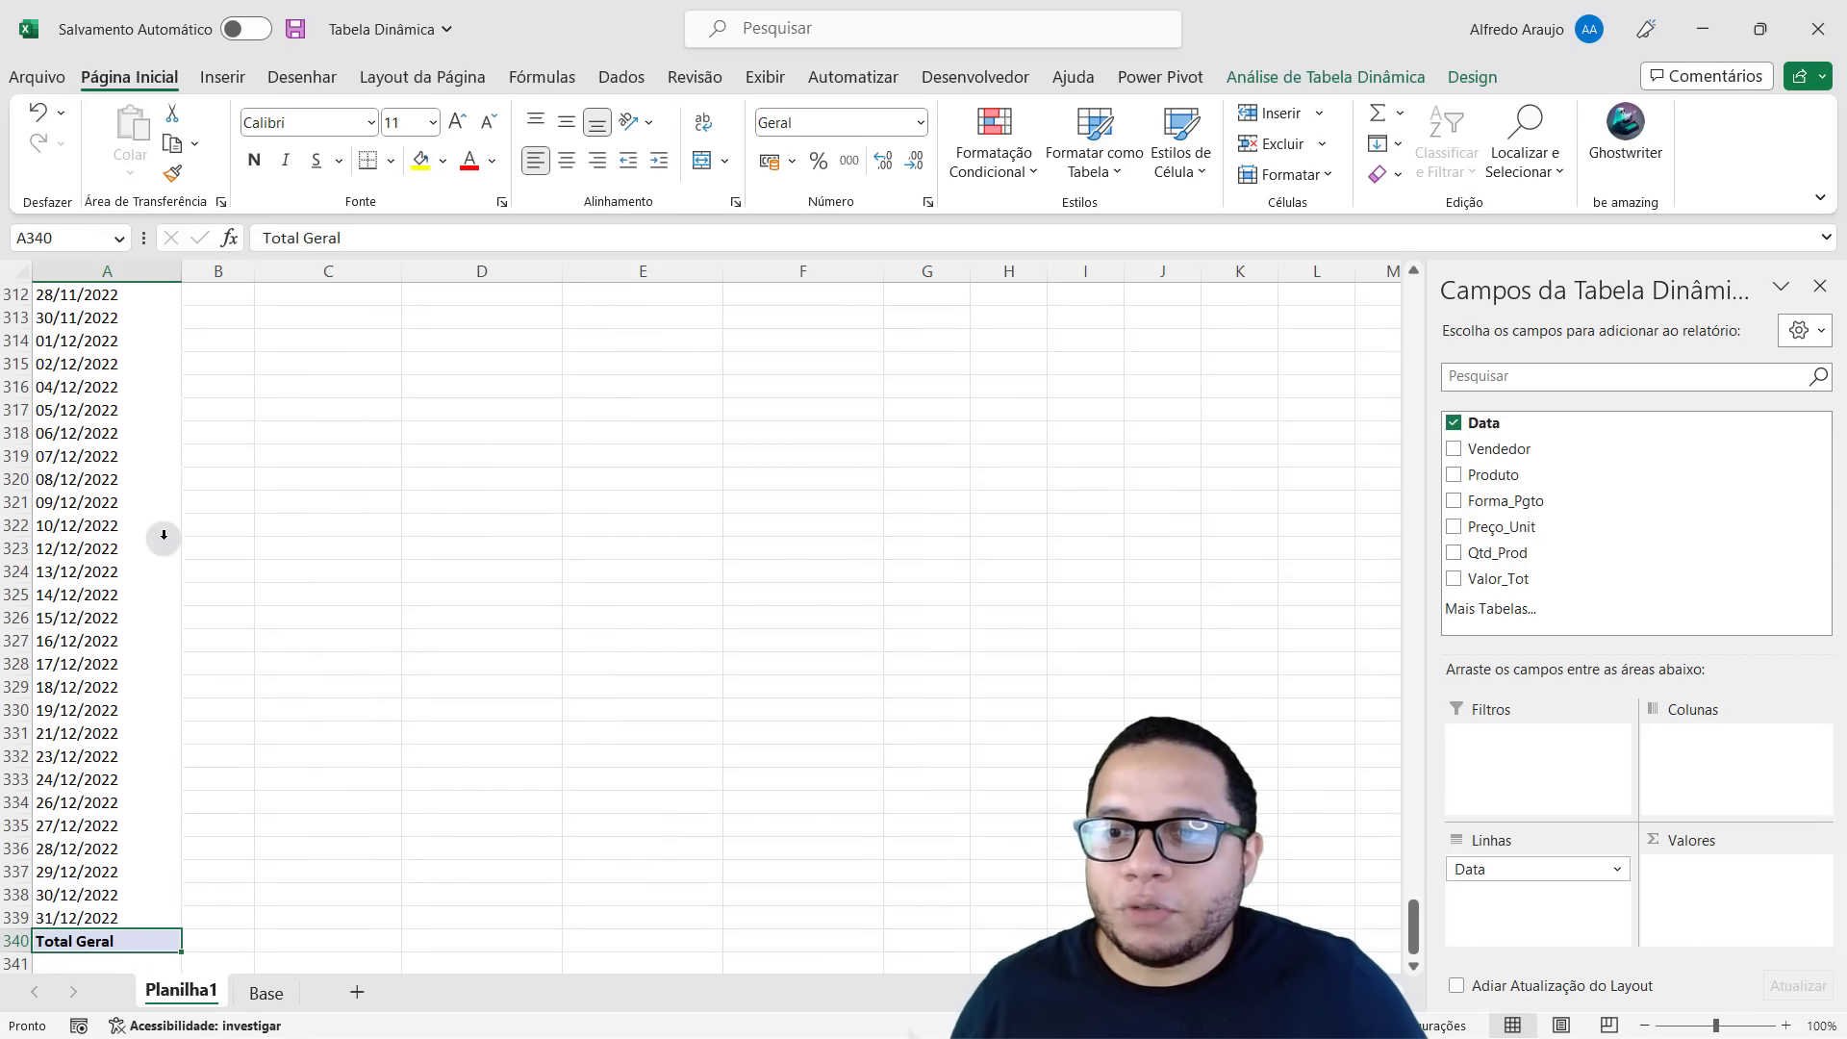
{"action": "key", "text": "Down"}
{"action": "key", "text": "Up"}
{"action": "key", "text": "Up"}
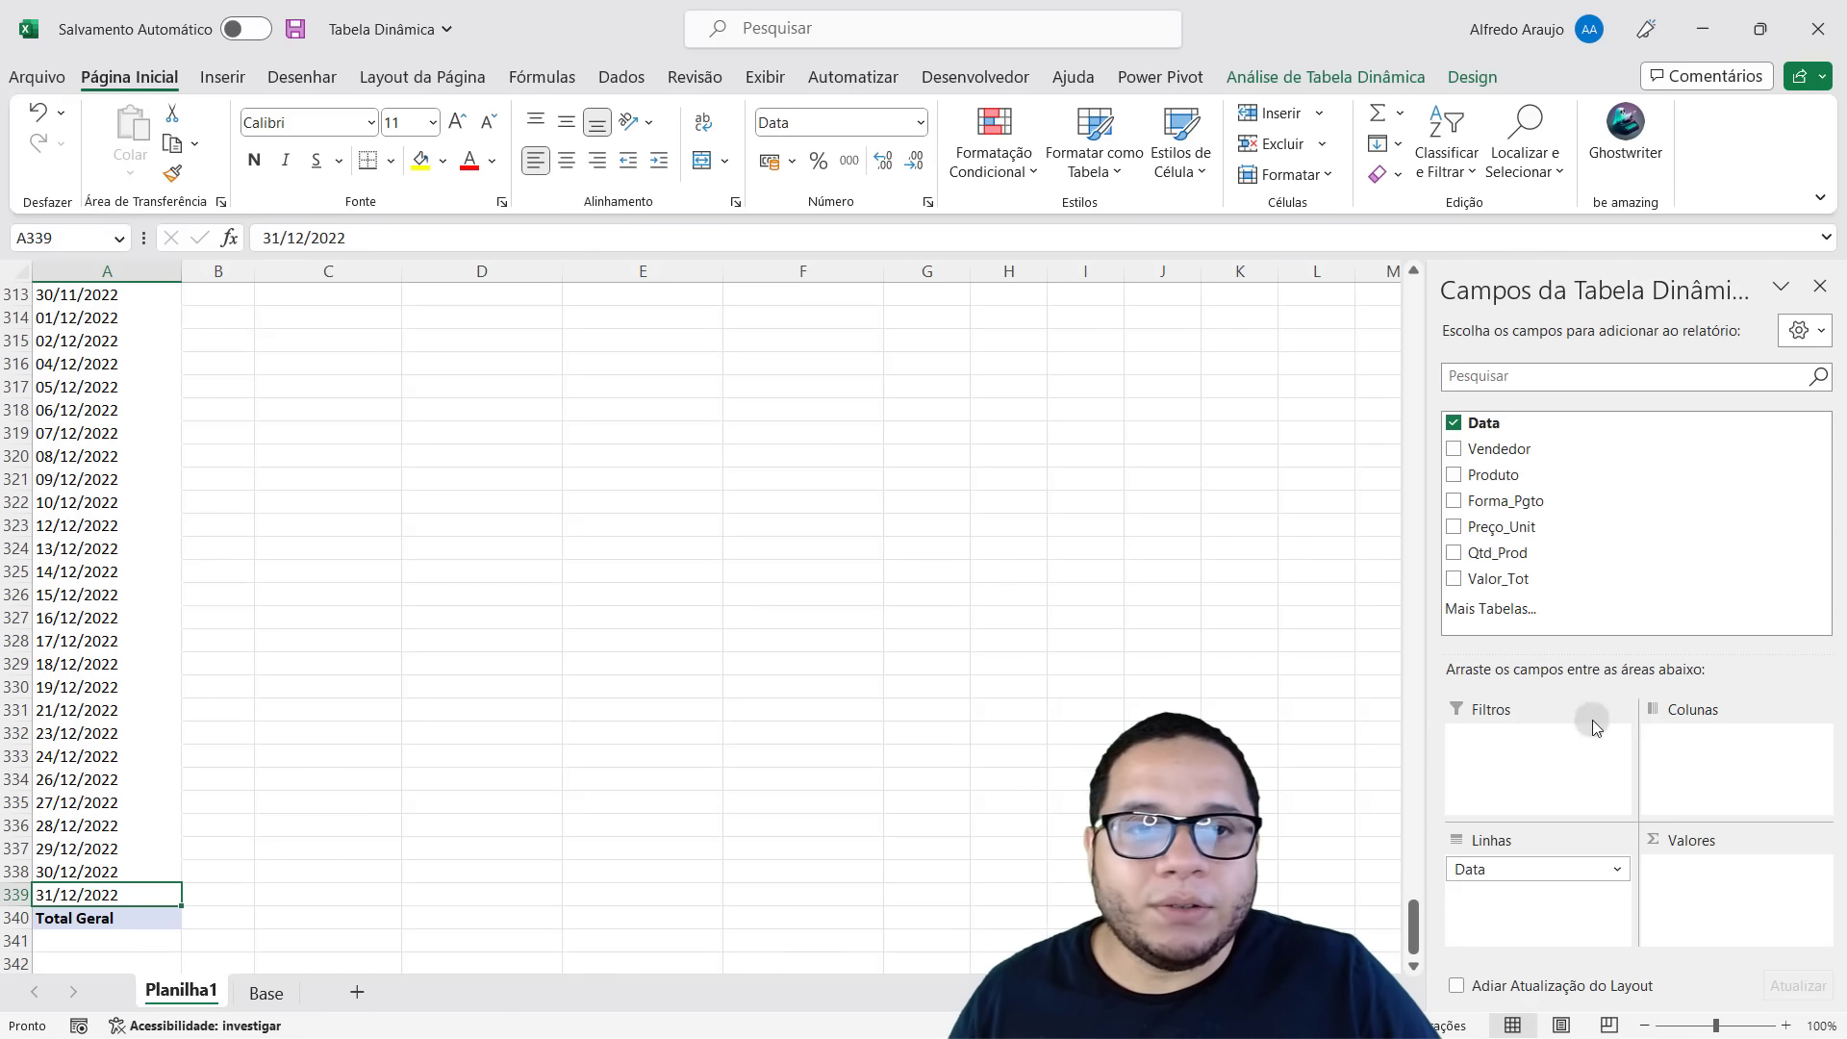
Add the sum of Valor_Tot per date, giving a Total Geral of 623040.
{"action": "left_click_drag", "start_coordinate": [1498, 578], "coordinate": [104, 781]}
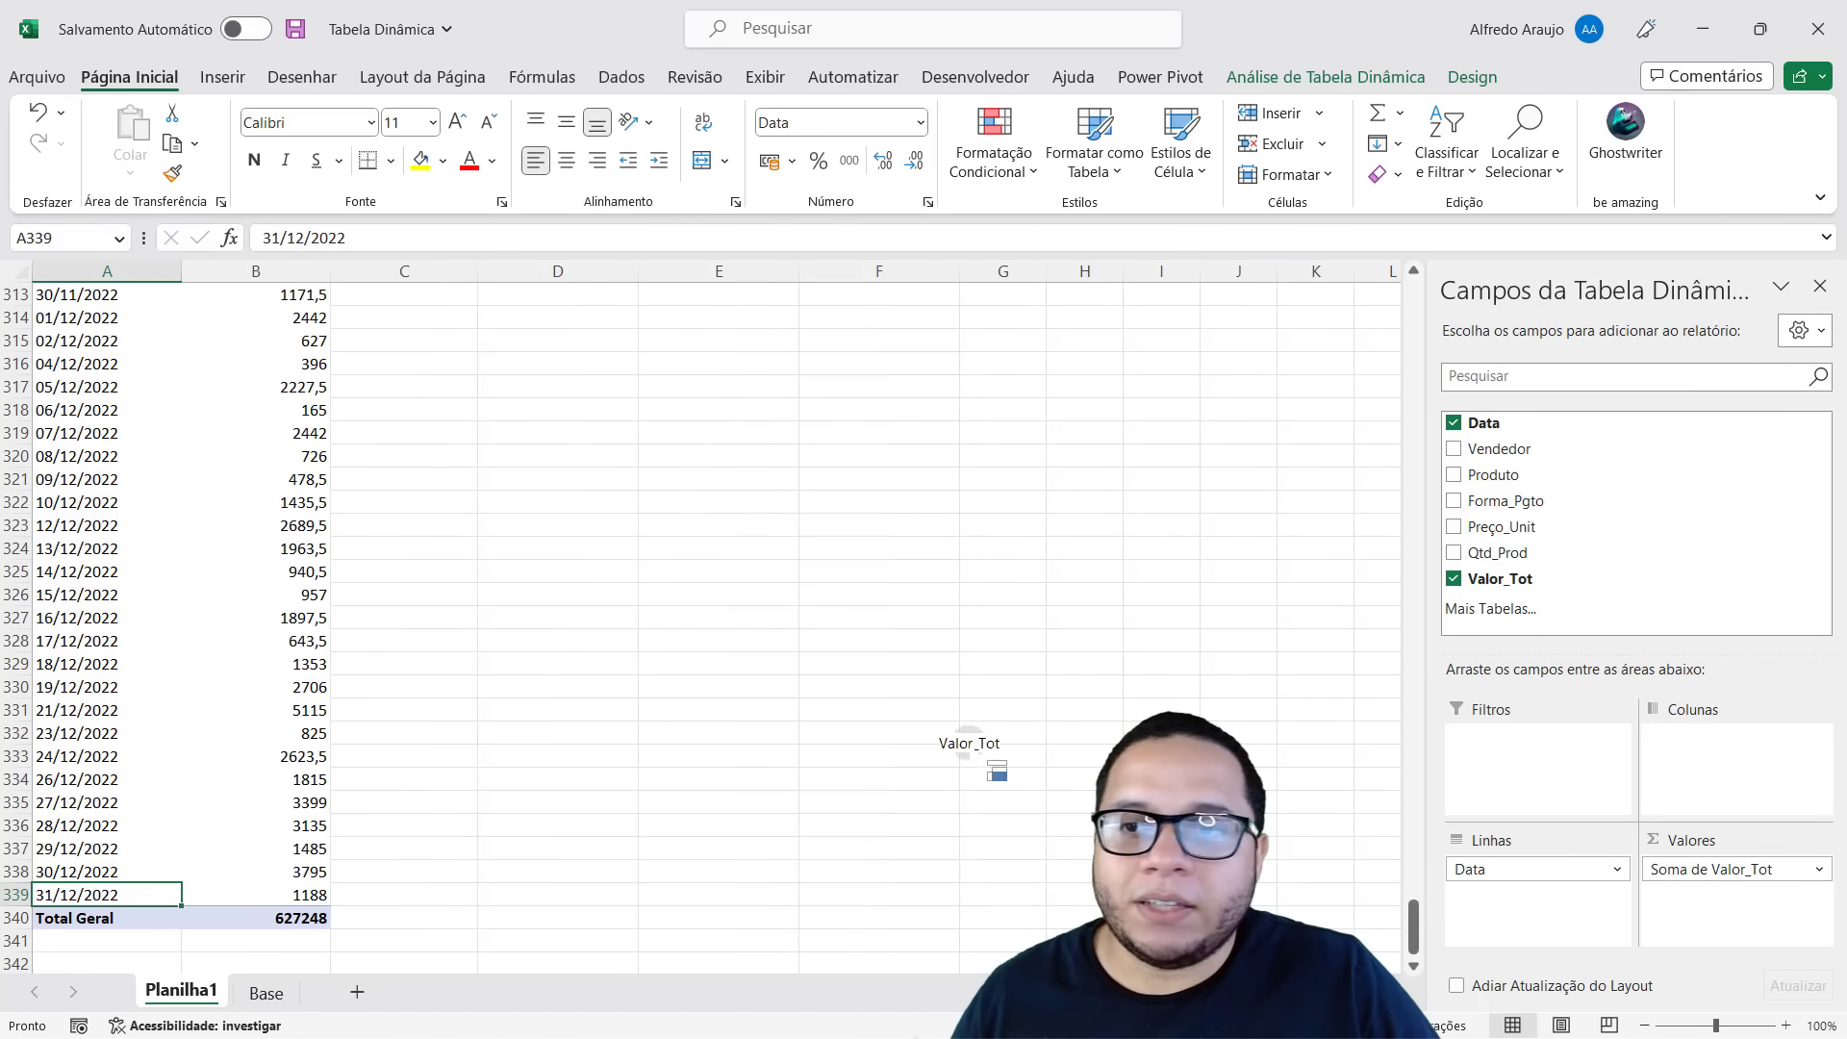
{"action": "right_click", "coordinate": [111, 806]}
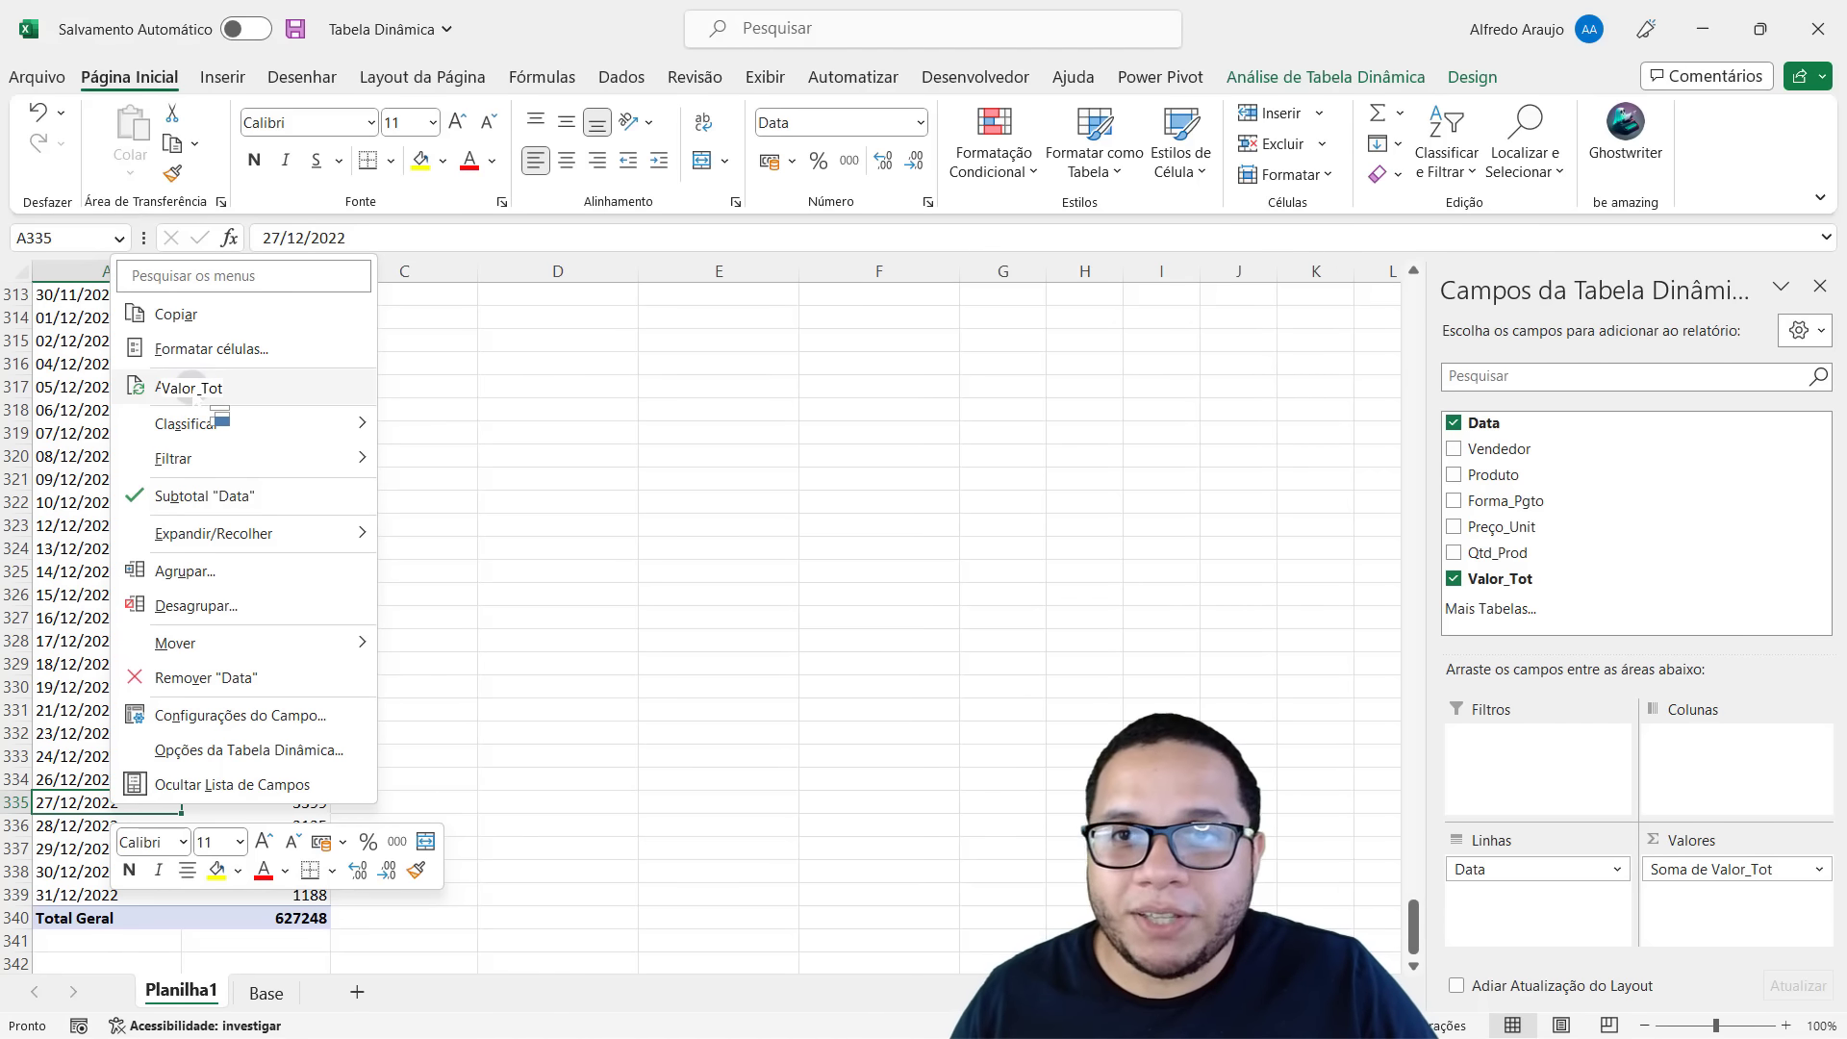
{"action": "left_click", "coordinate": [197, 389]}
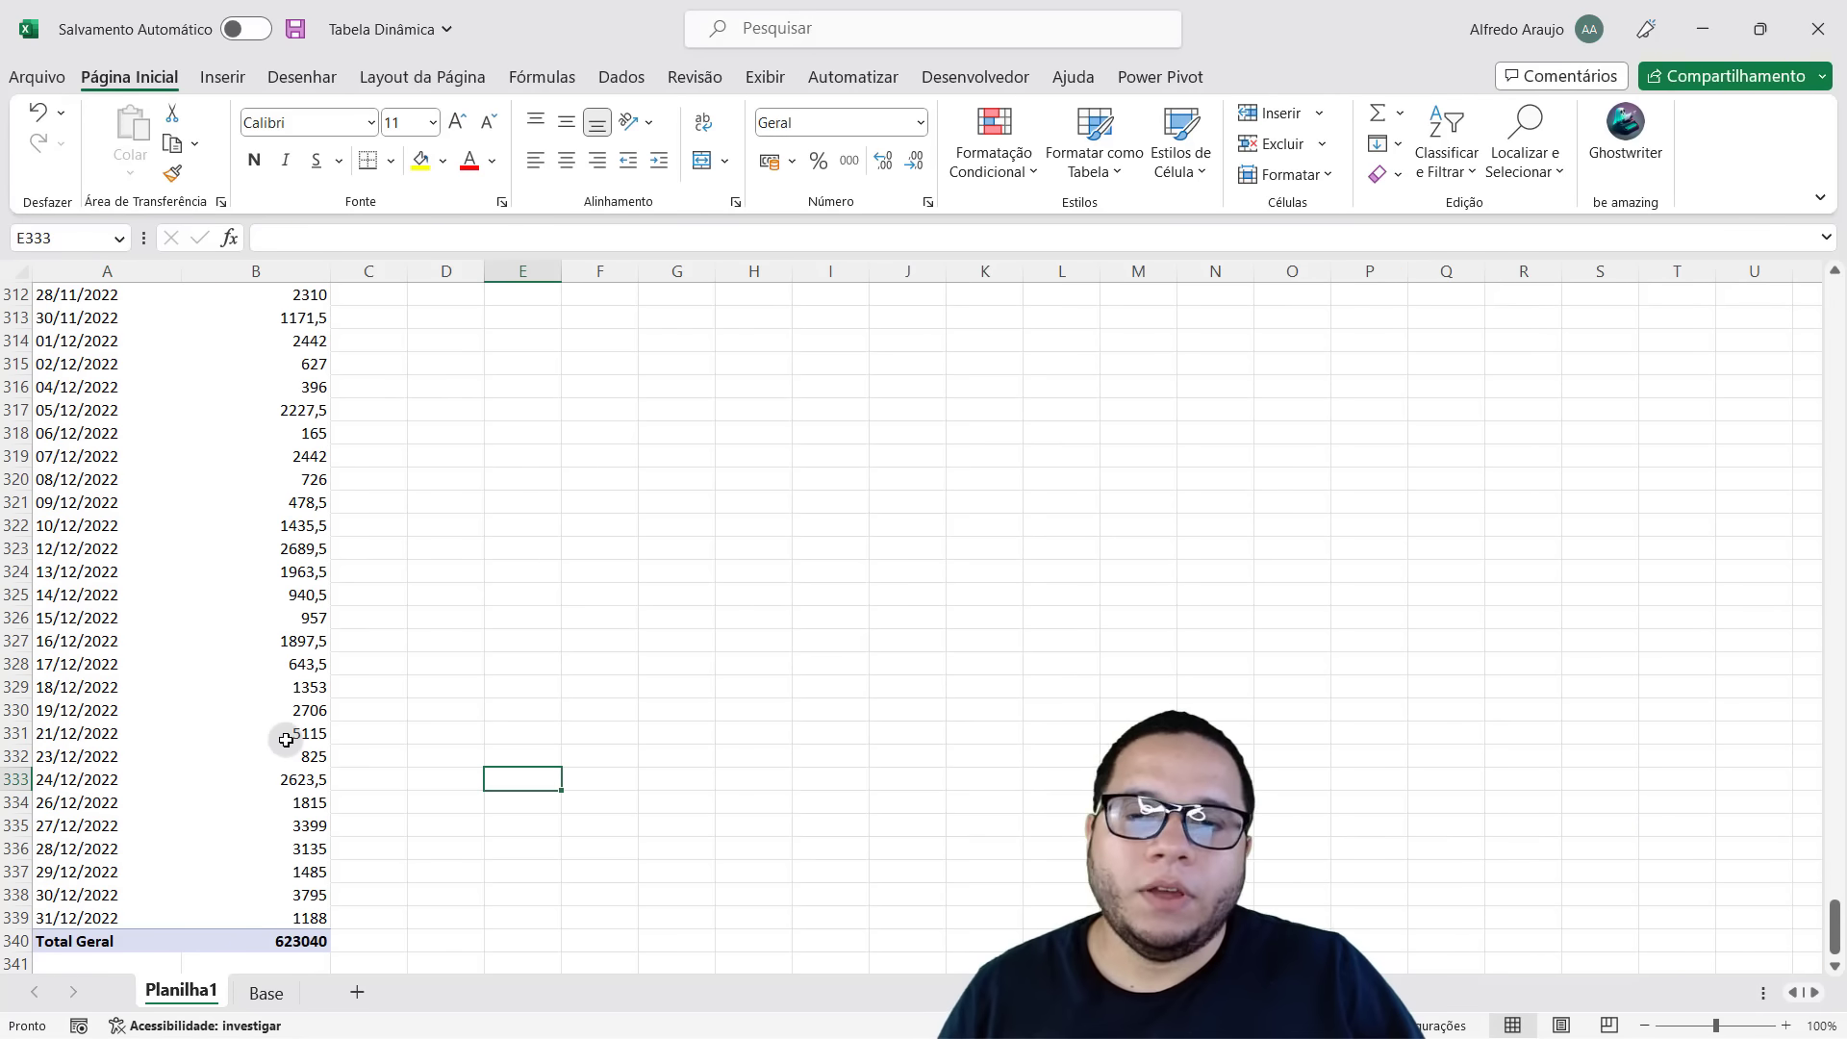
Inspect the date pivot's daily totals and bring up the Análise de Tabela Dinâmica tools.
{"action": "left_click", "coordinate": [283, 735]}
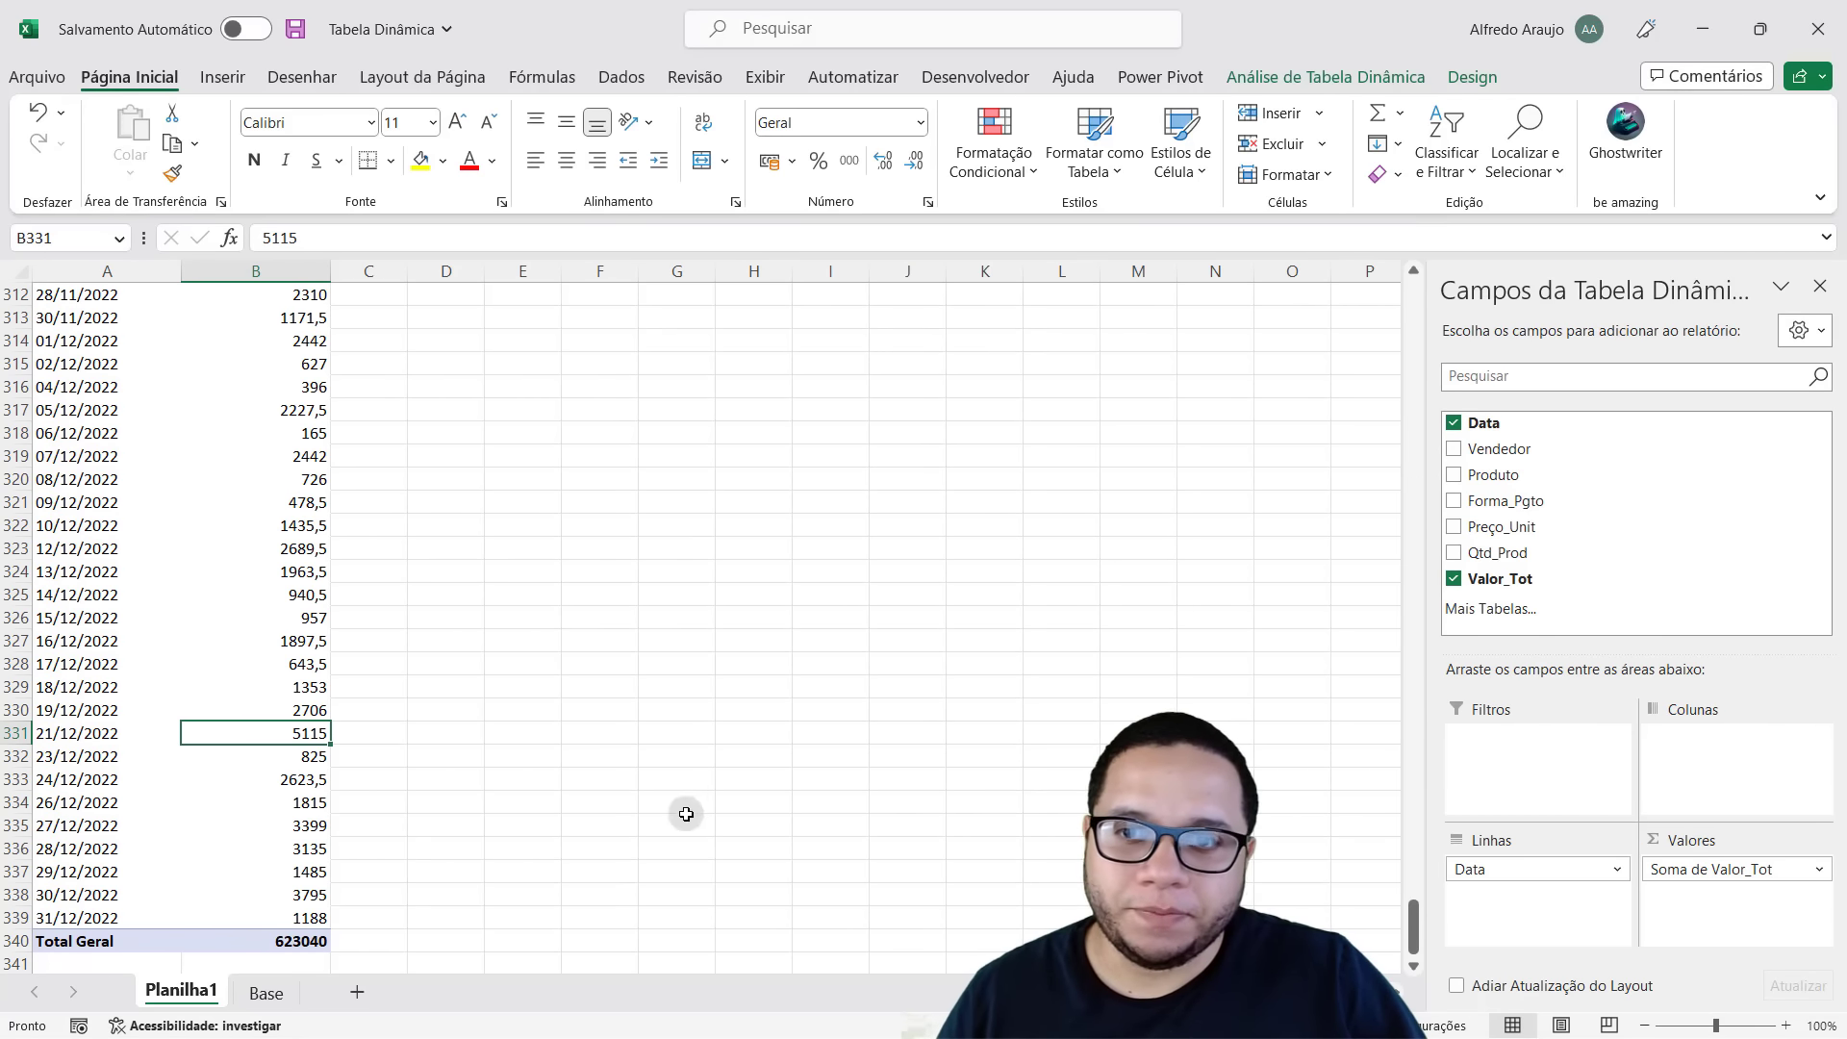
{"action": "left_click", "coordinate": [669, 781]}
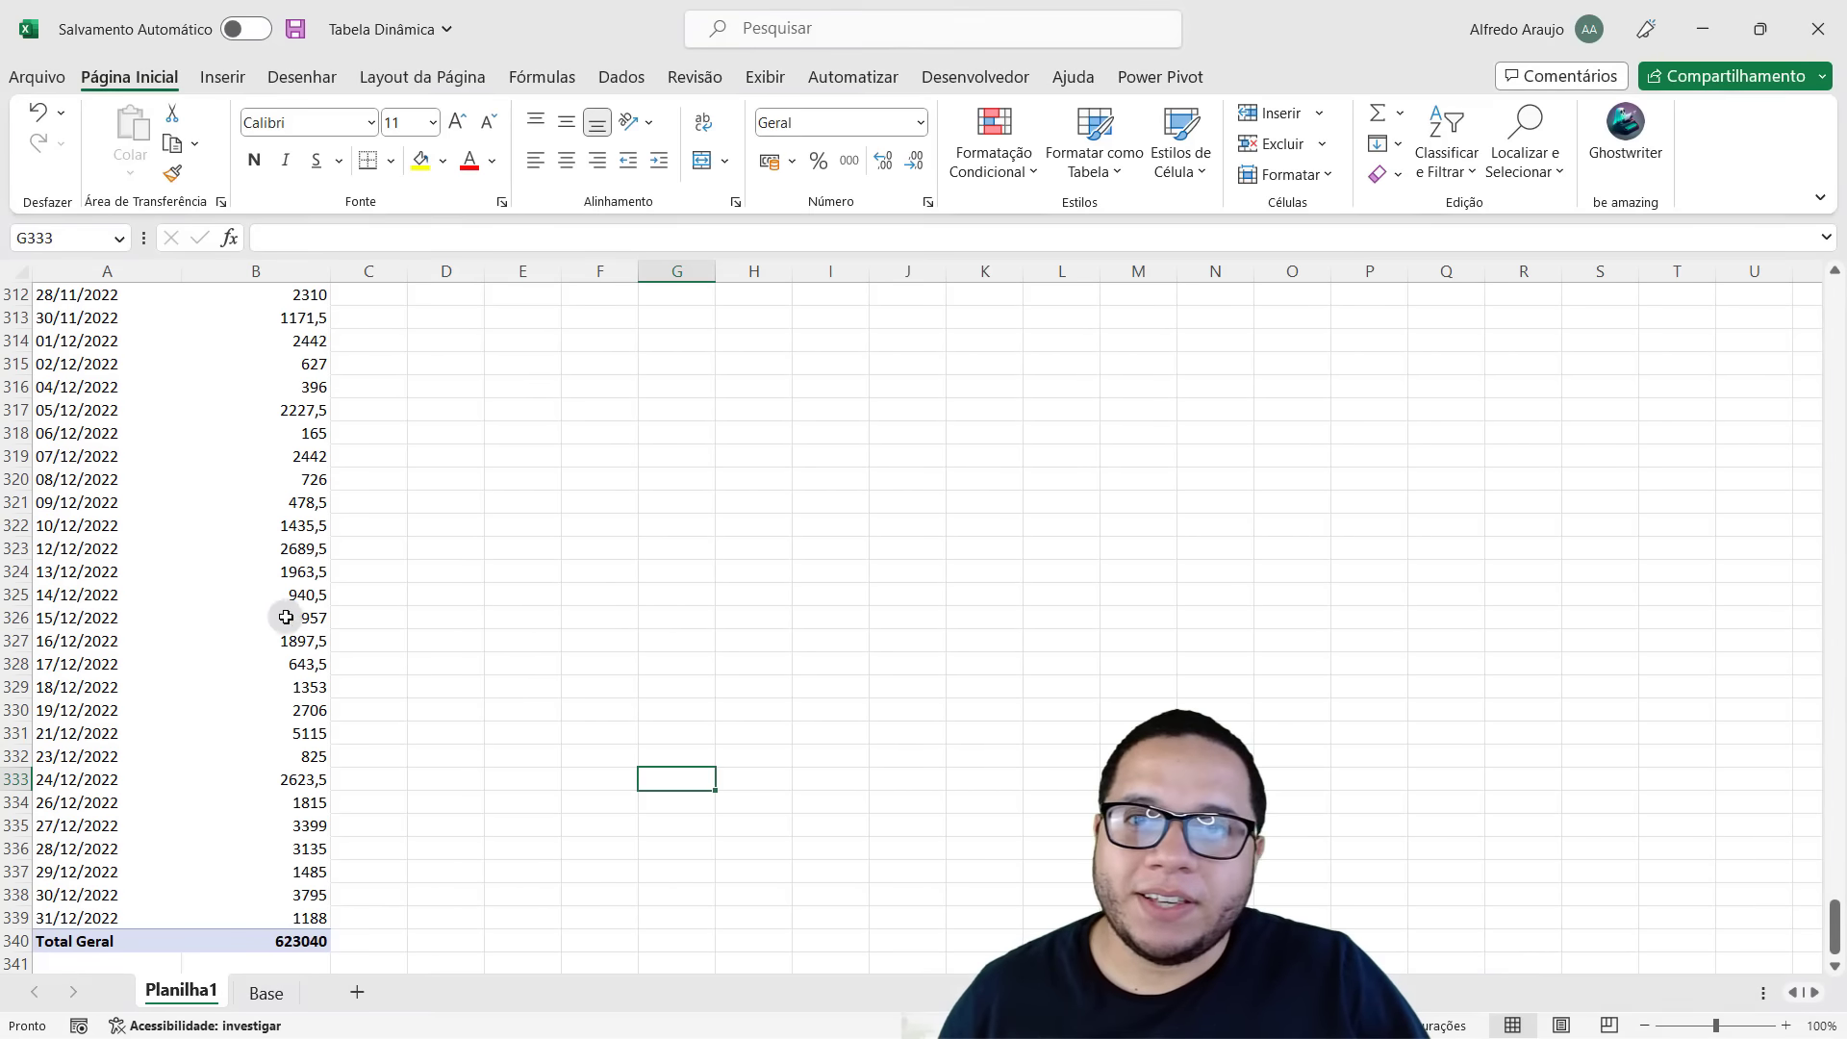
{"action": "left_click", "coordinate": [163, 548]}
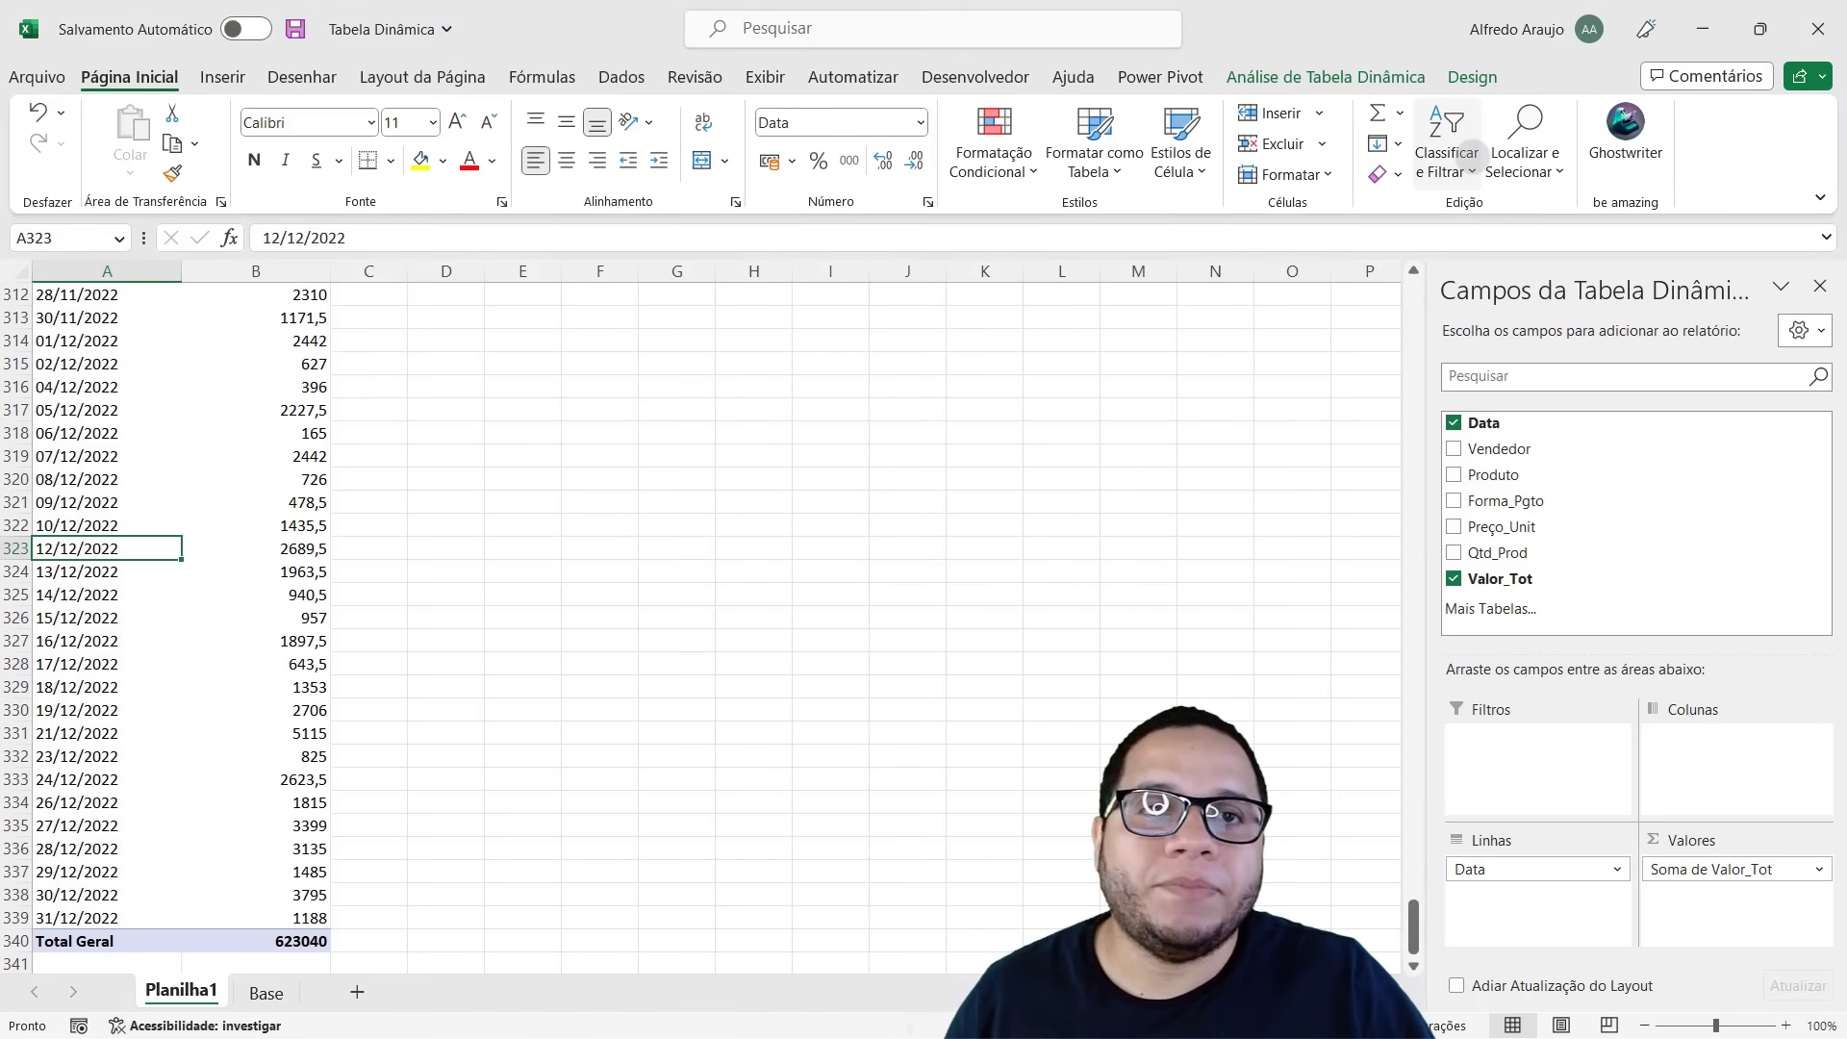
{"action": "left_click", "coordinate": [1366, 77]}
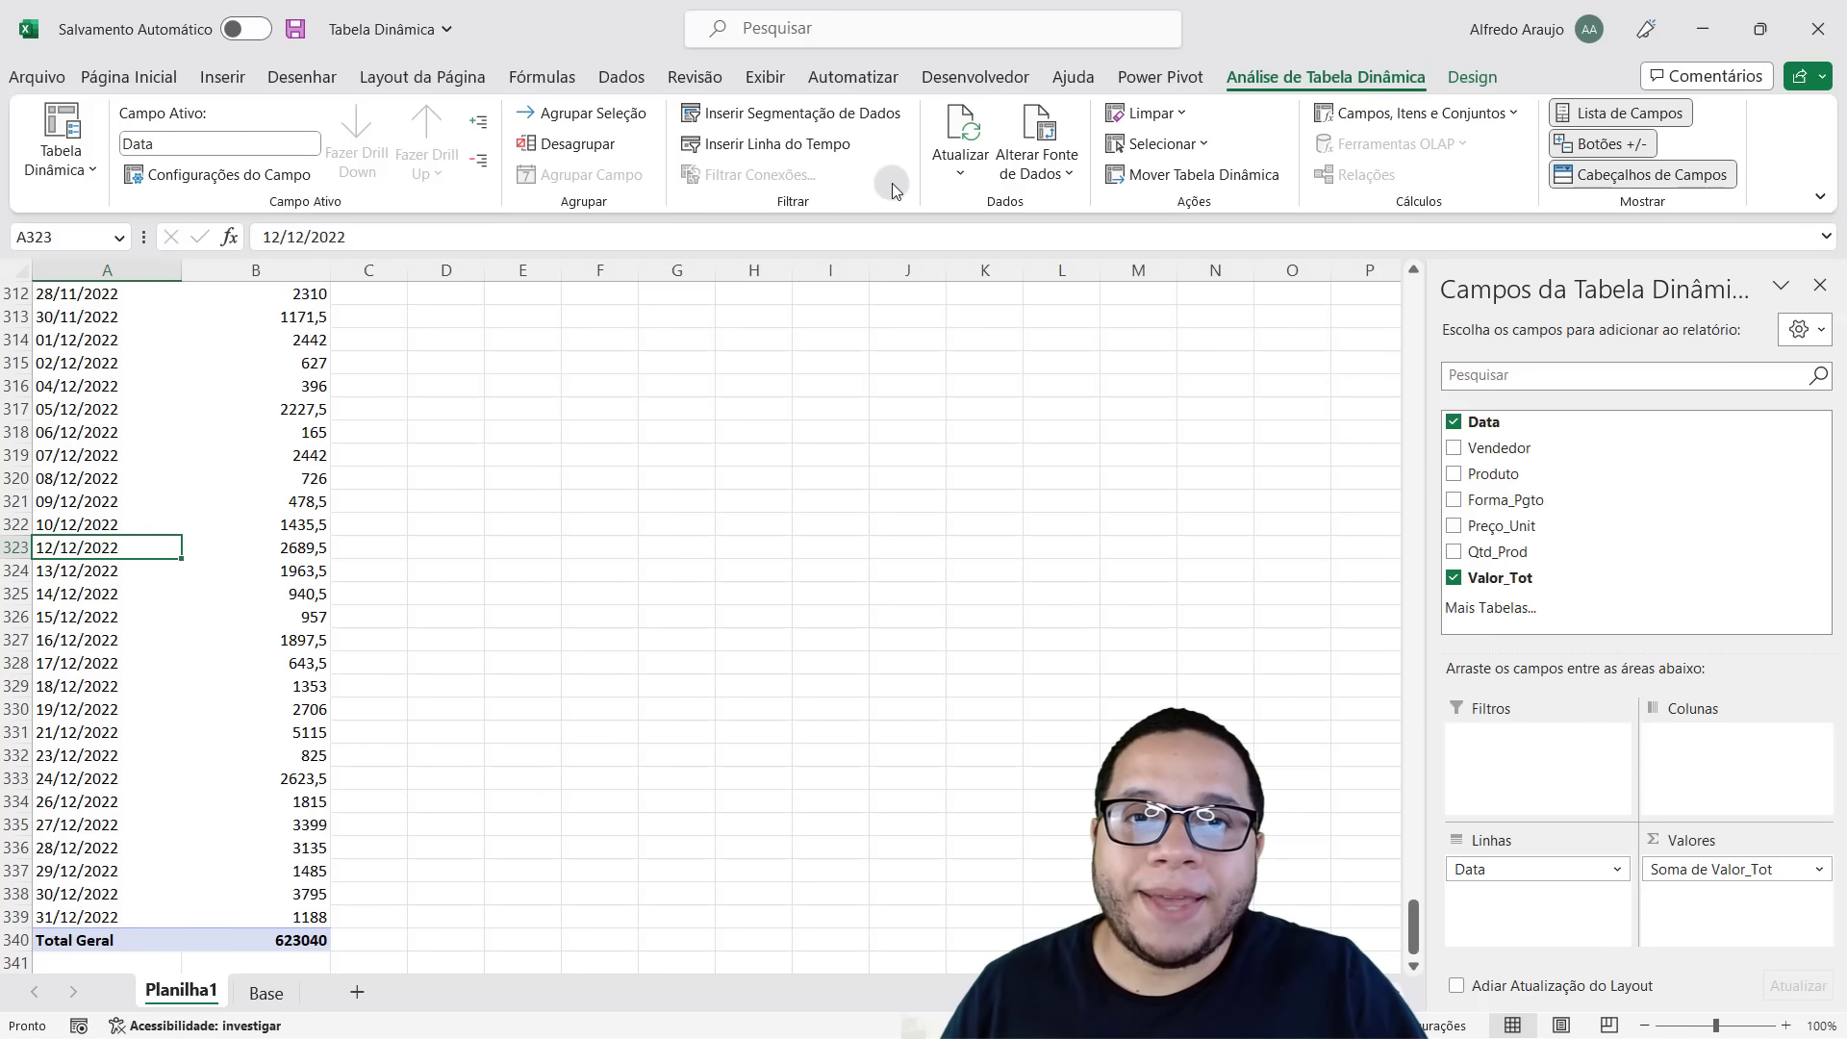
{"action": "left_click", "coordinate": [1063, 135]}
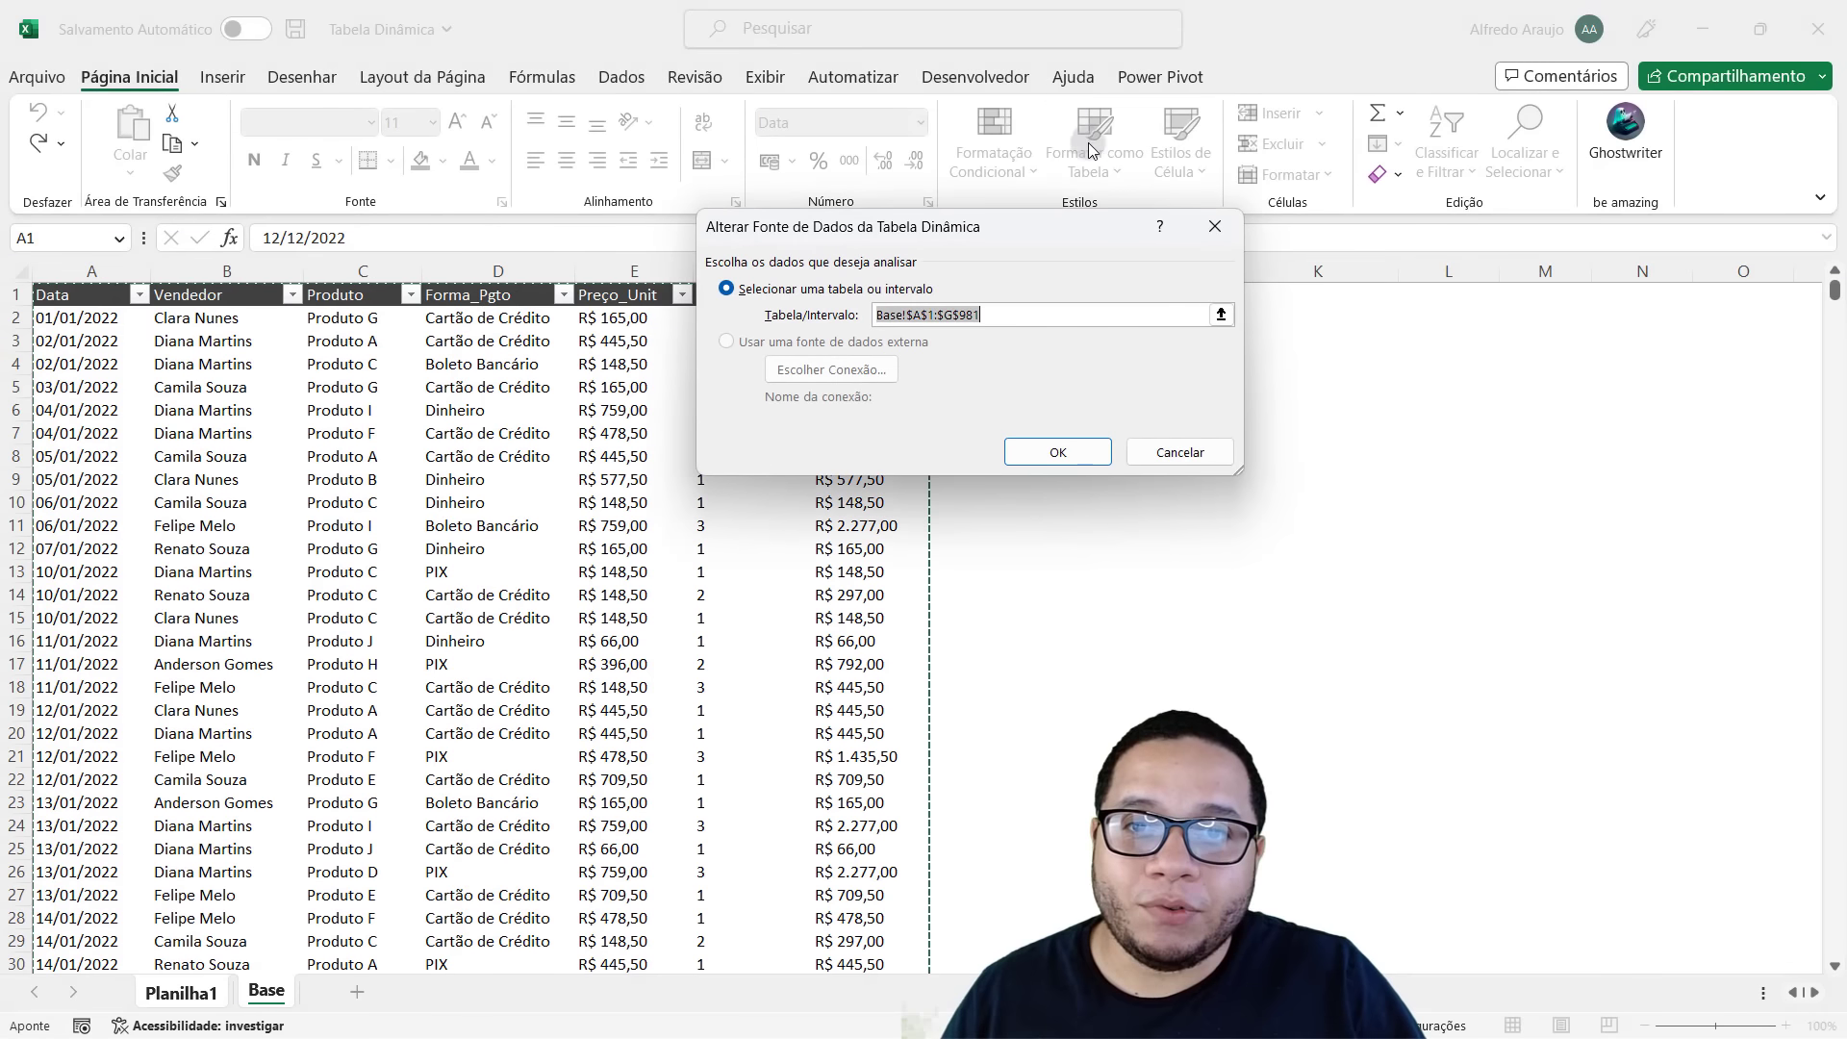
{"action": "left_click", "coordinate": [915, 315]}
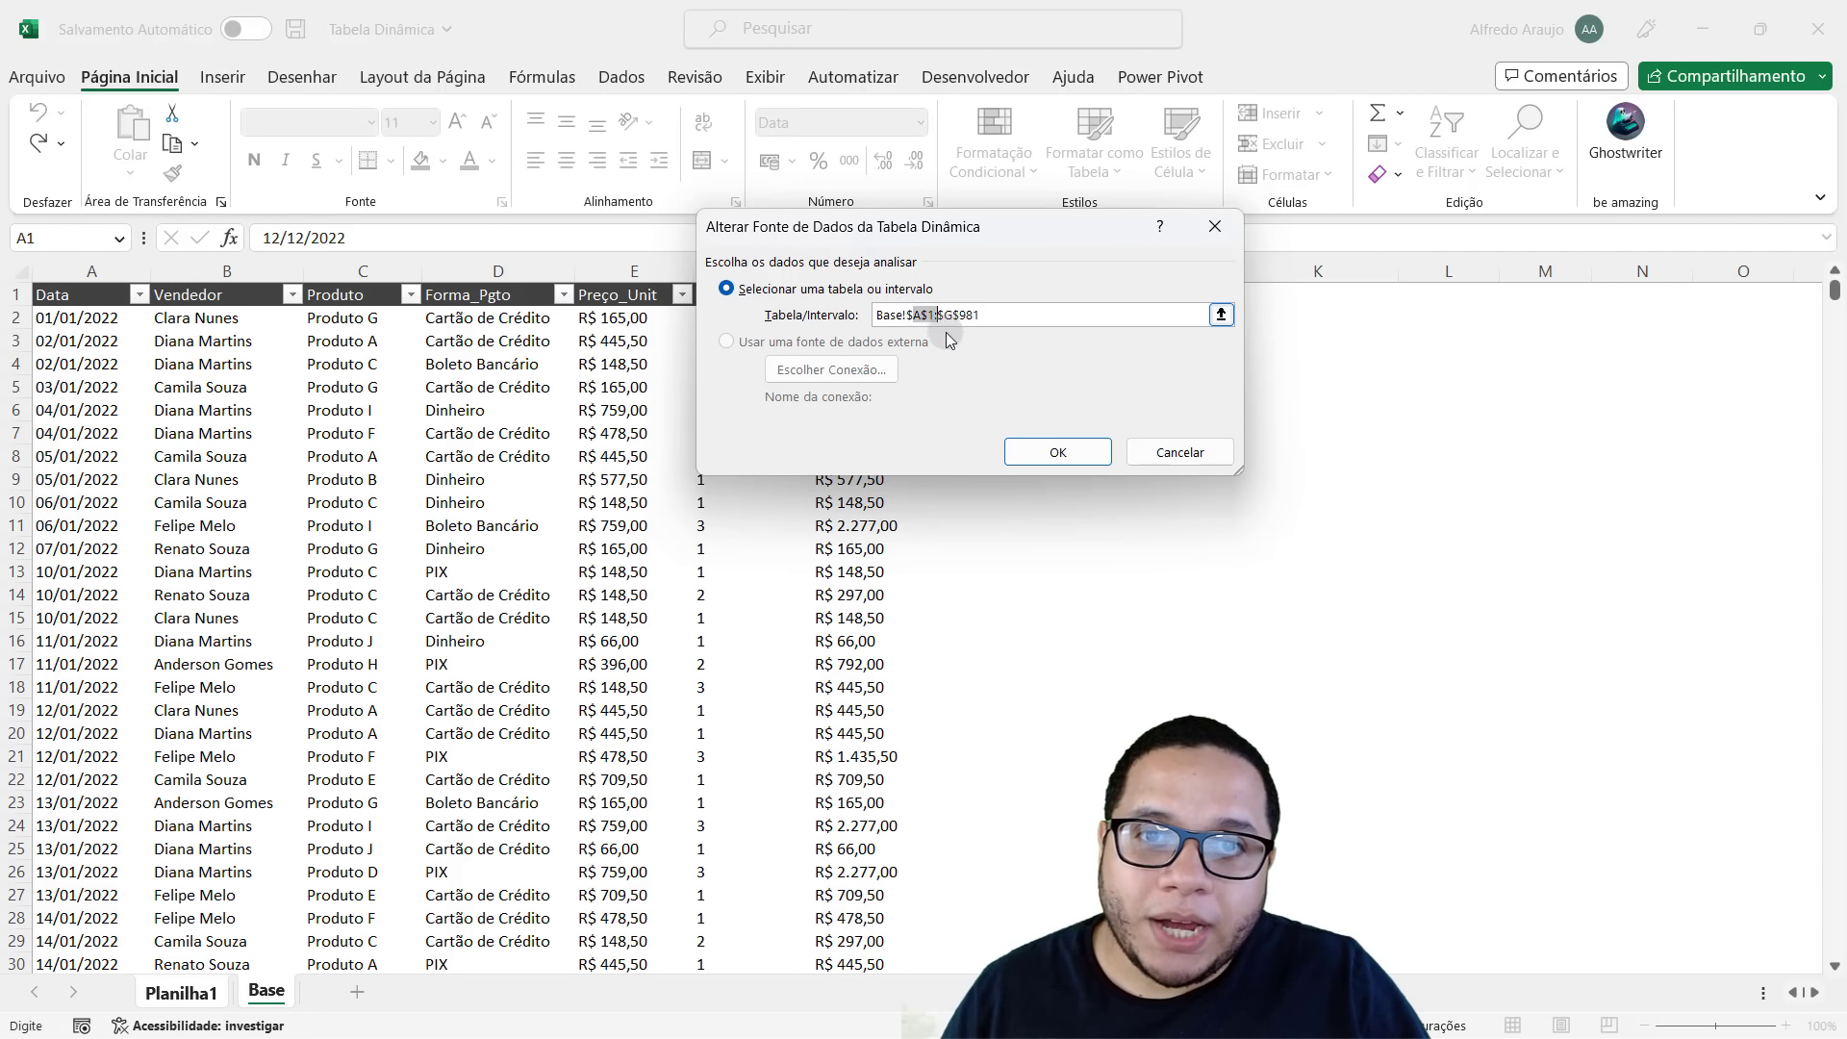
{"action": "left_click_drag", "start_coordinate": [942, 315], "coordinate": [988, 314]}
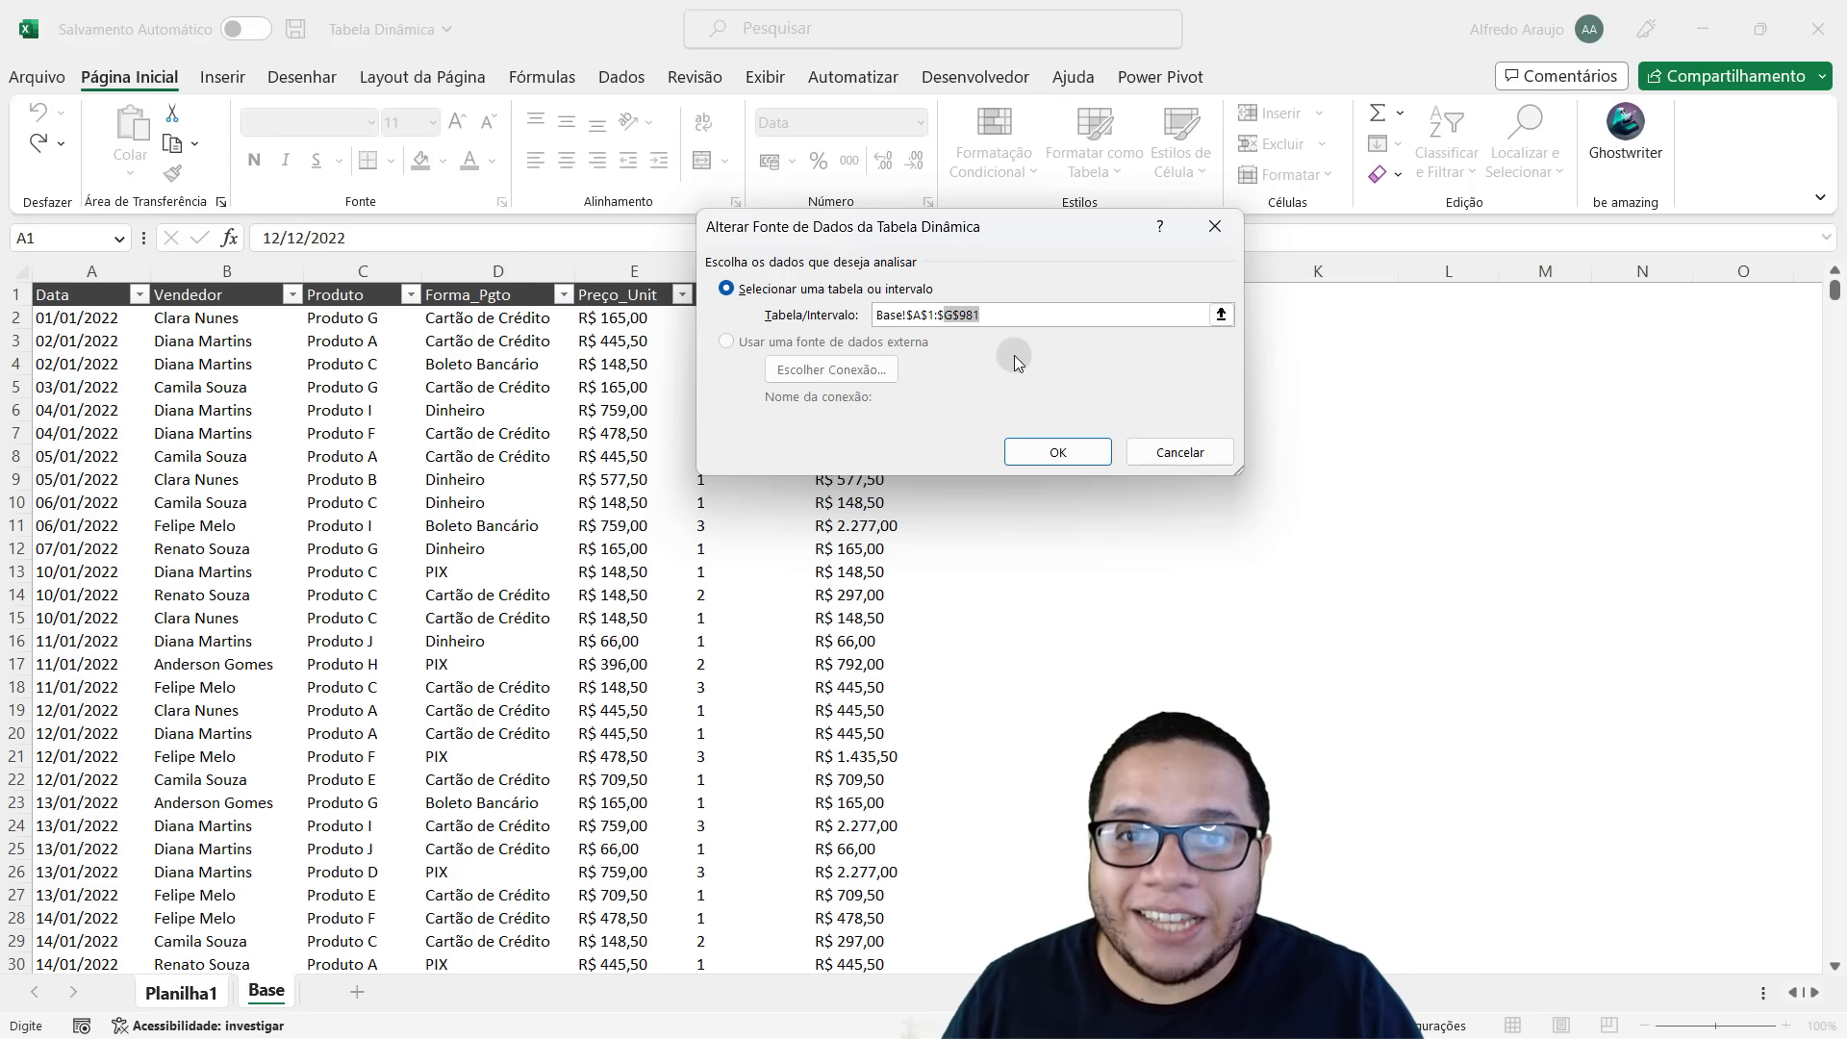
{"action": "key", "text": "Return"}
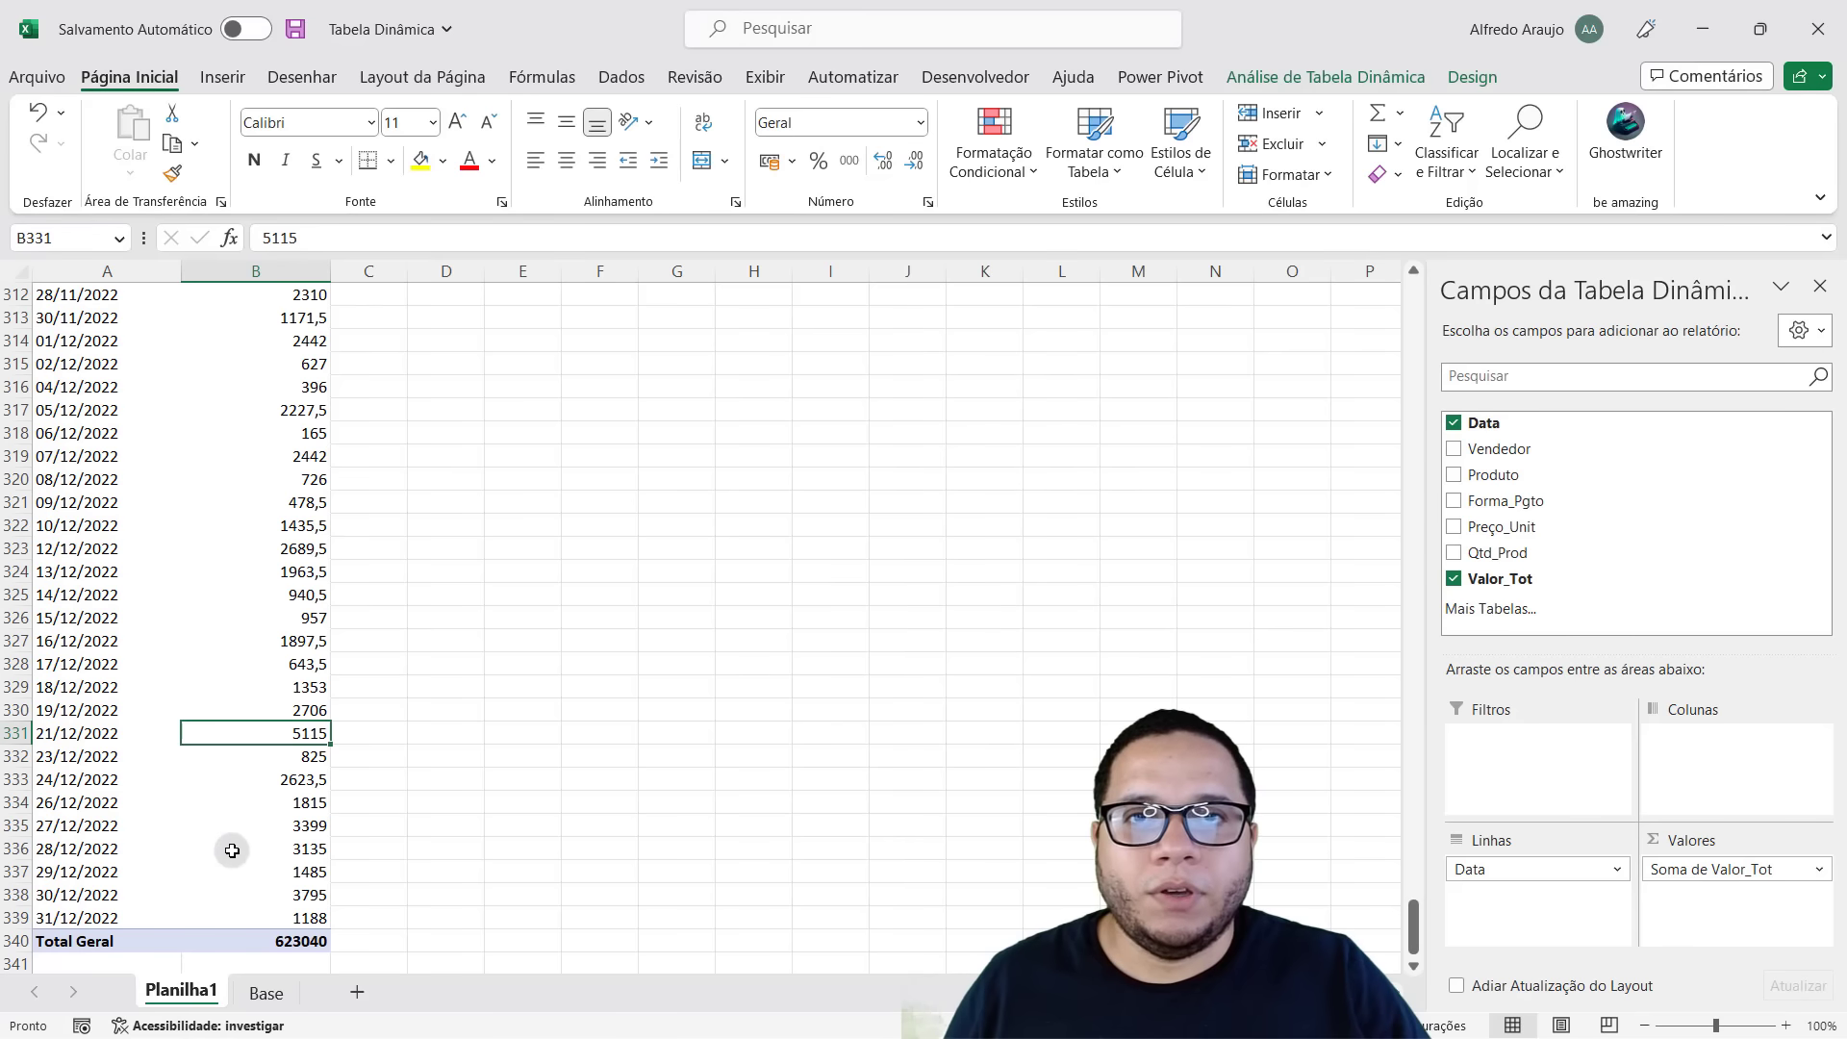
{"action": "key", "text": "ctrl+Page_Down"}
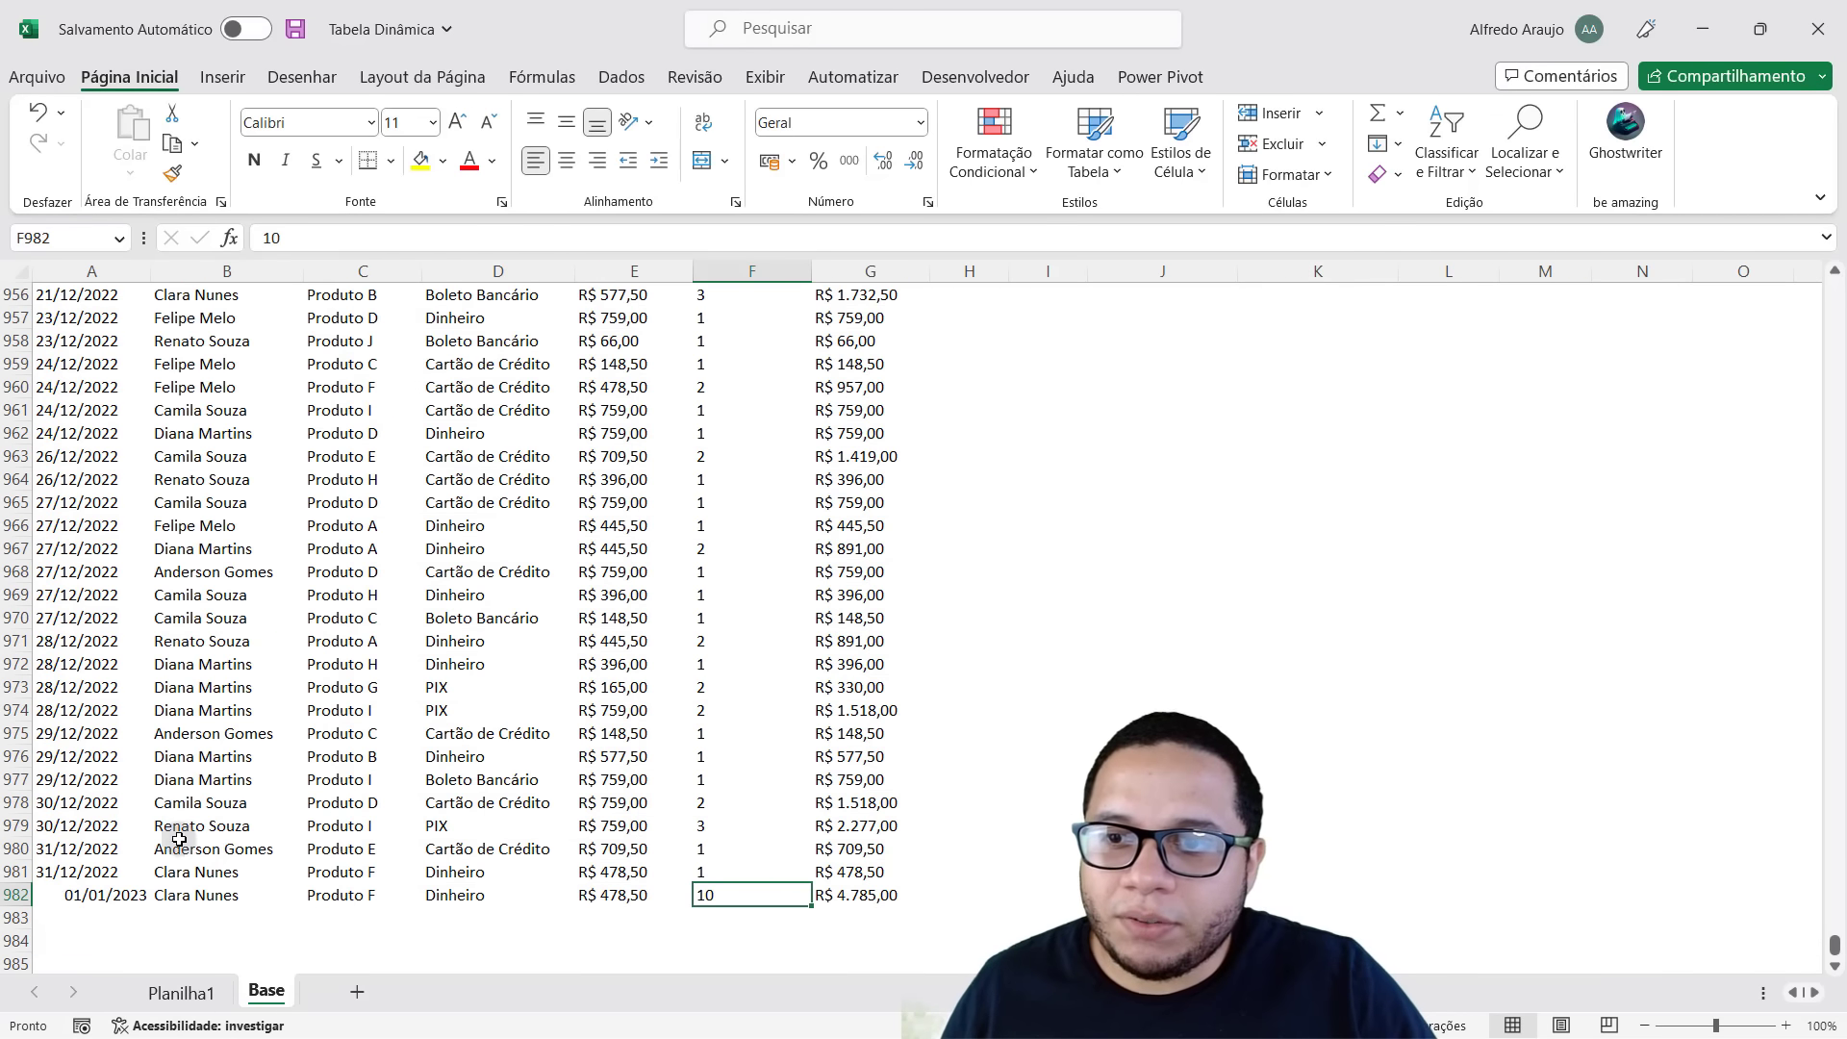
{"action": "left_click", "coordinate": [9, 871]}
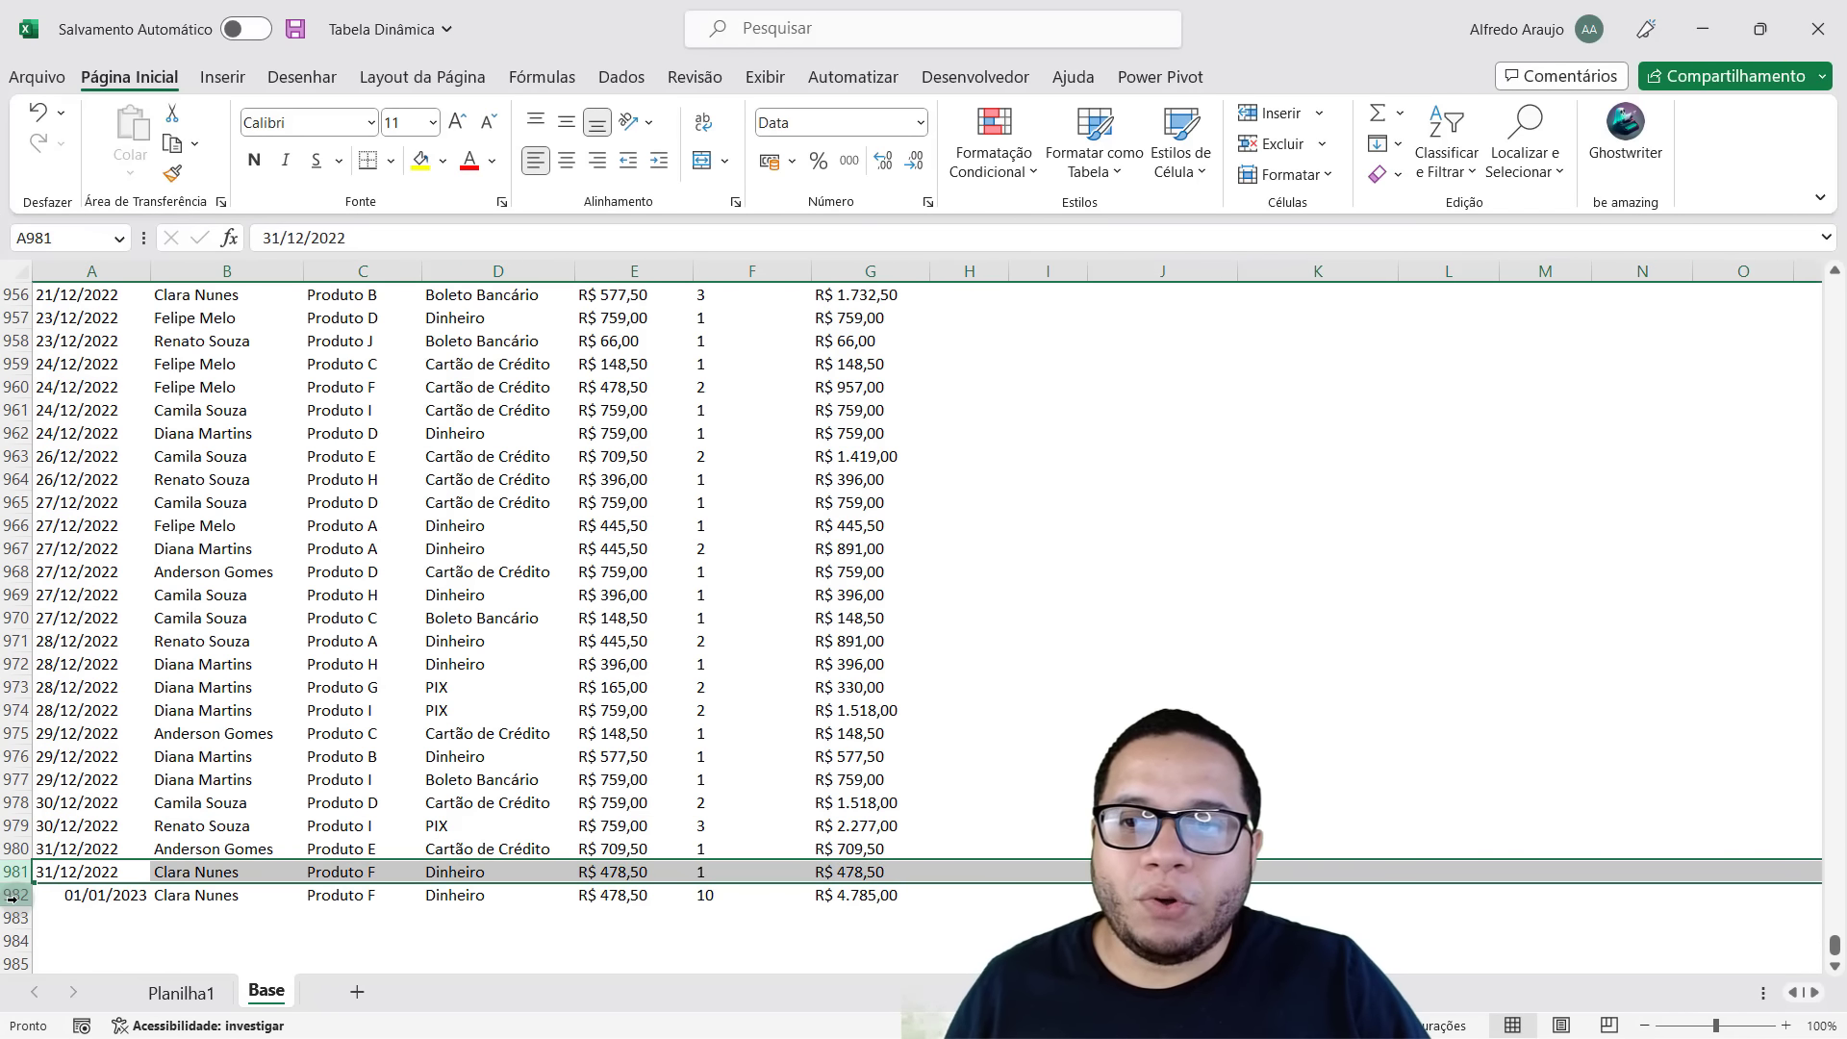
{"action": "left_click", "coordinate": [13, 895]}
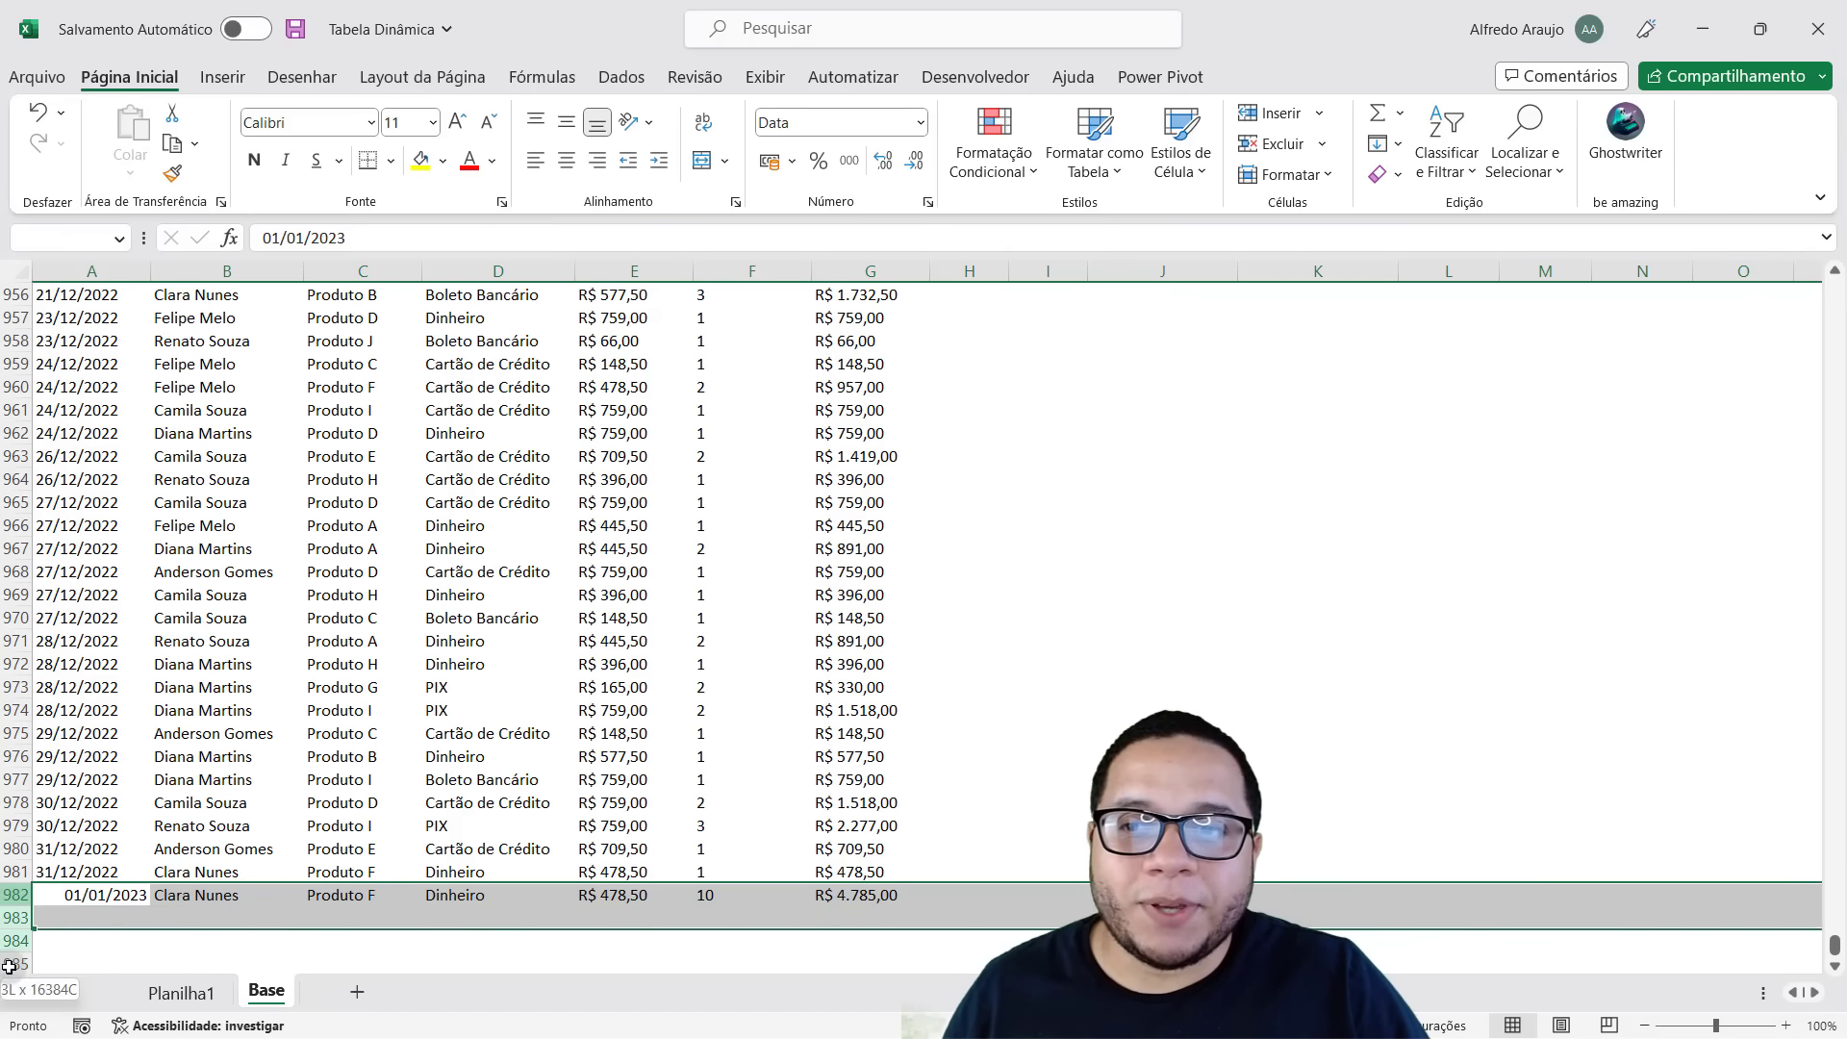
{"action": "left_click_drag", "start_coordinate": [6, 892], "coordinate": [238, 919]}
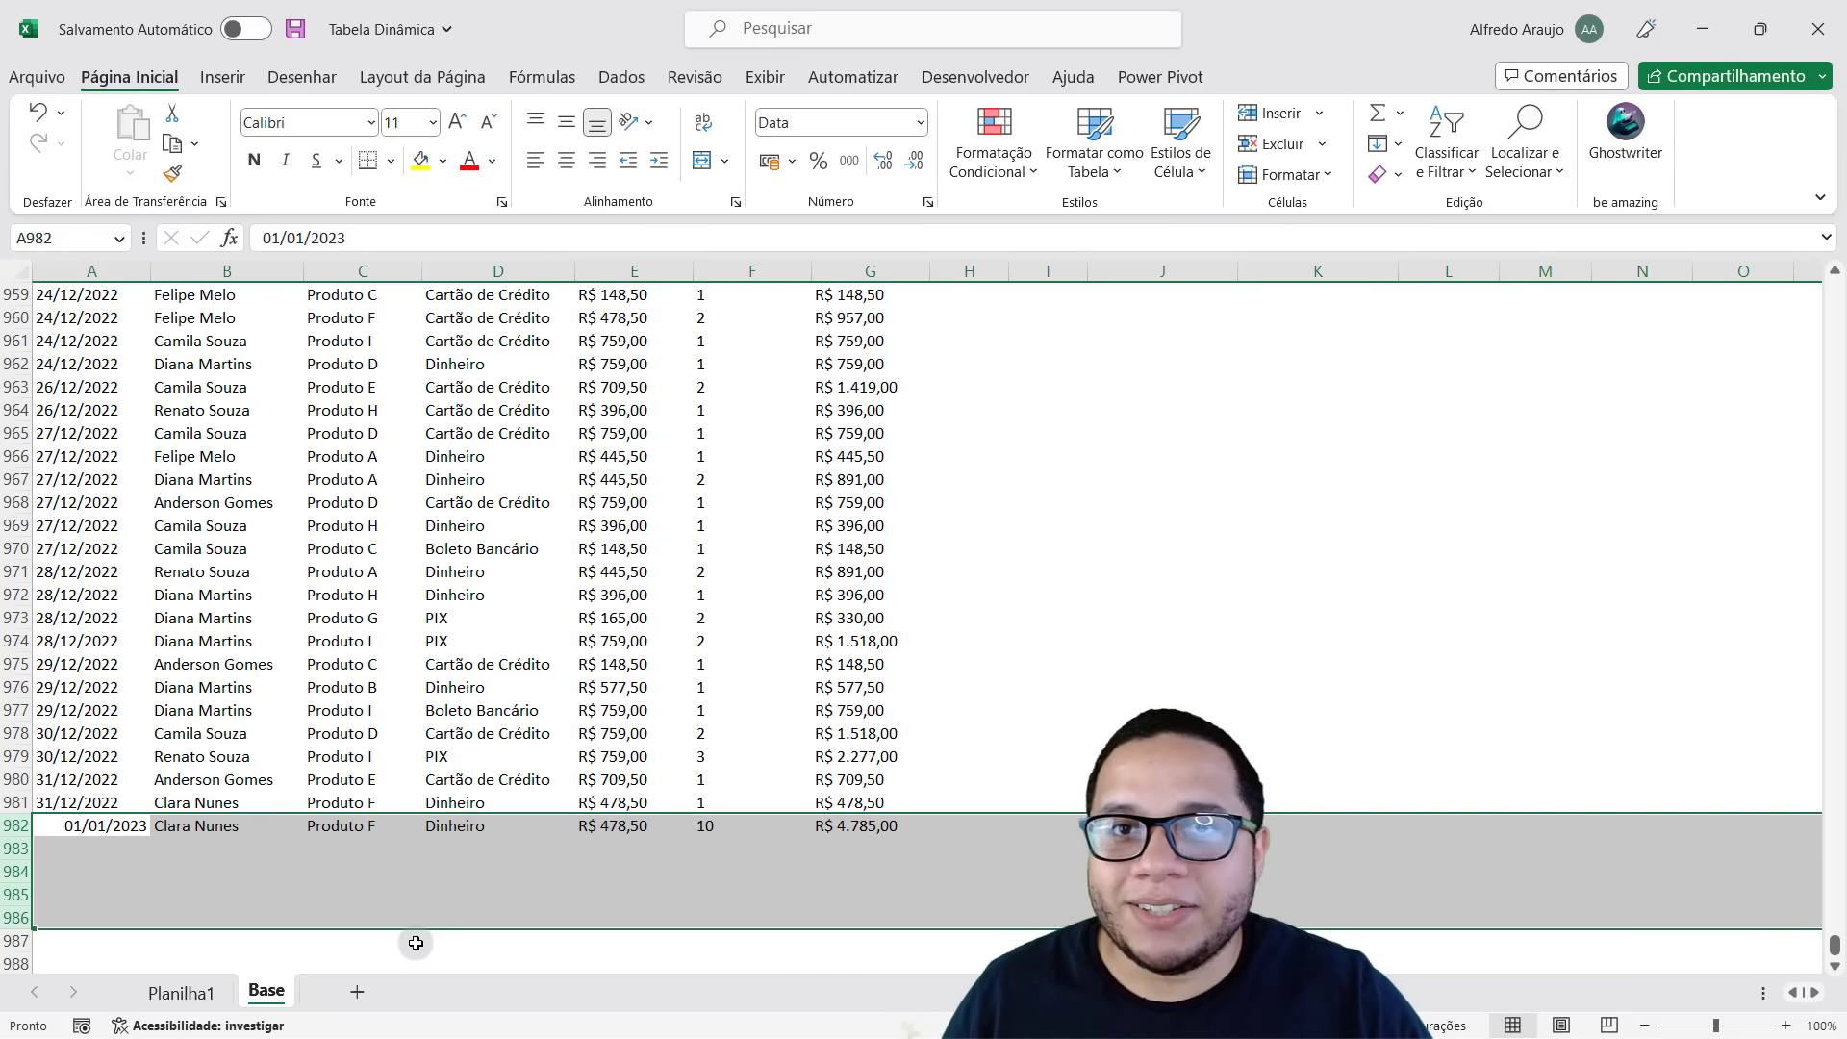
{"action": "left_click", "coordinate": [469, 765]}
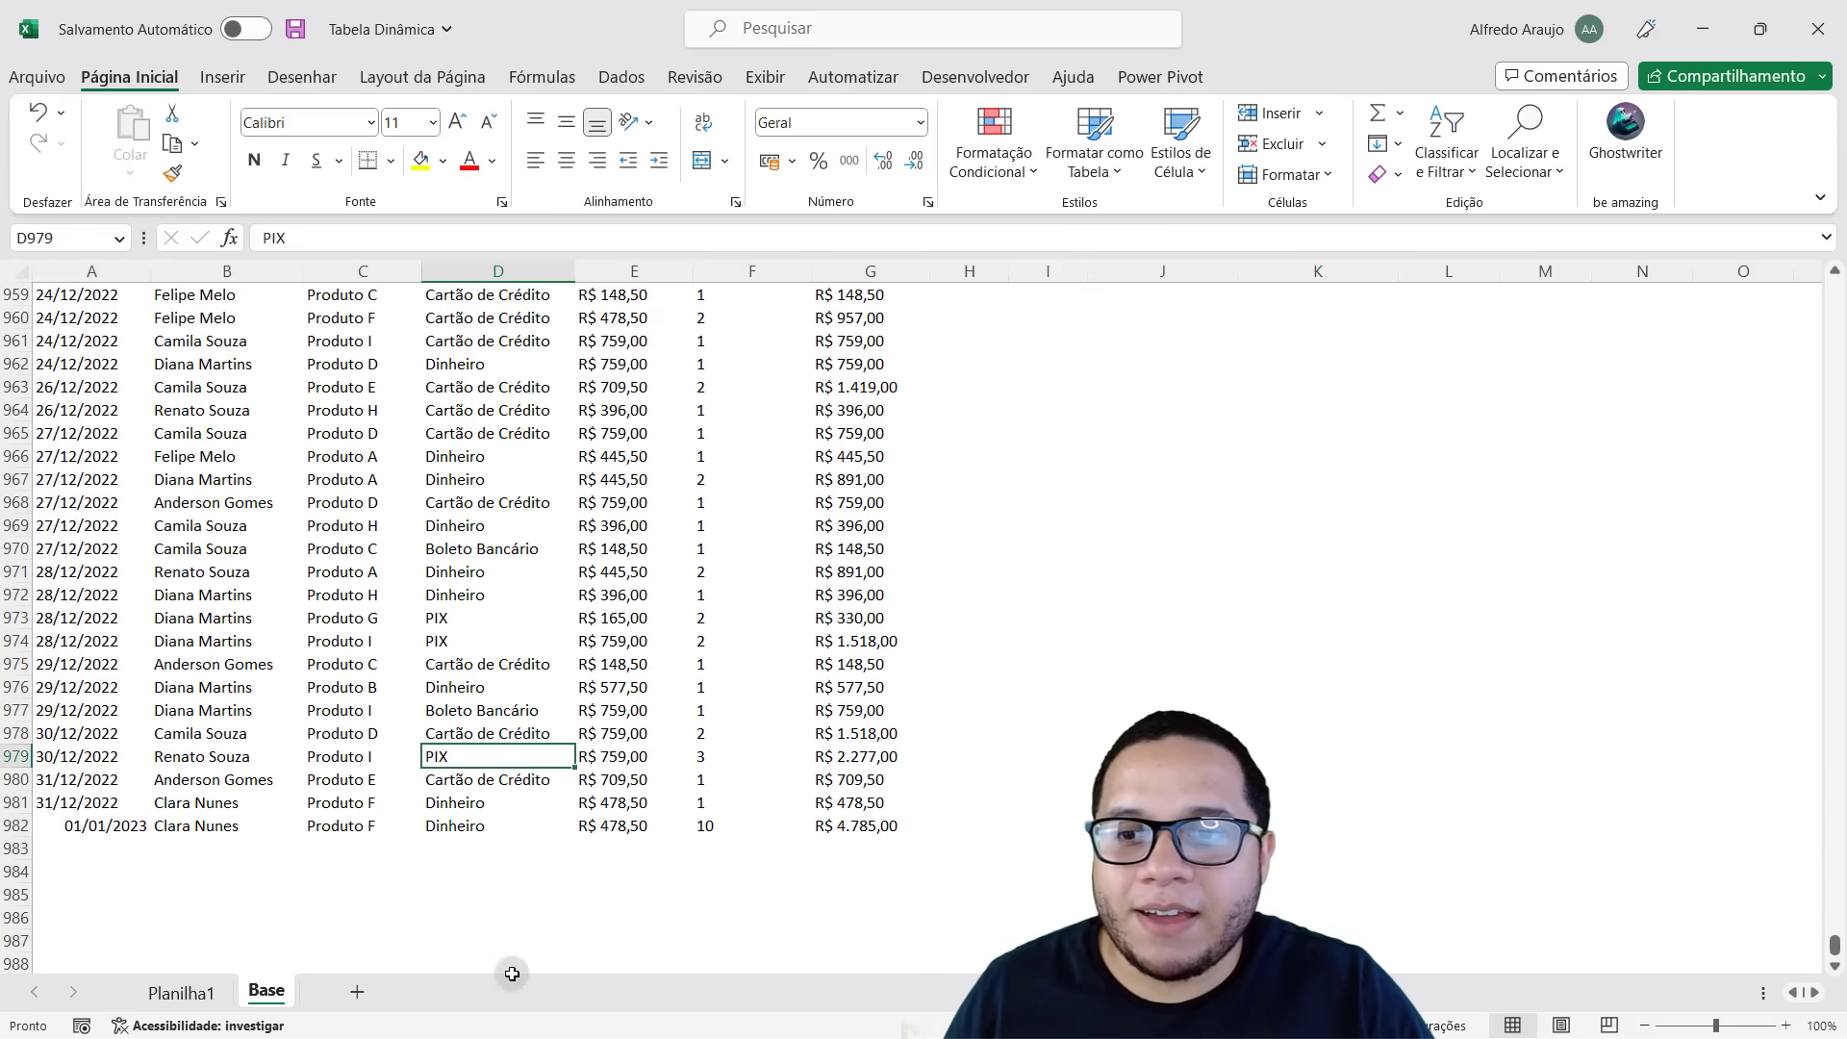
{"action": "left_click", "coordinate": [180, 993]}
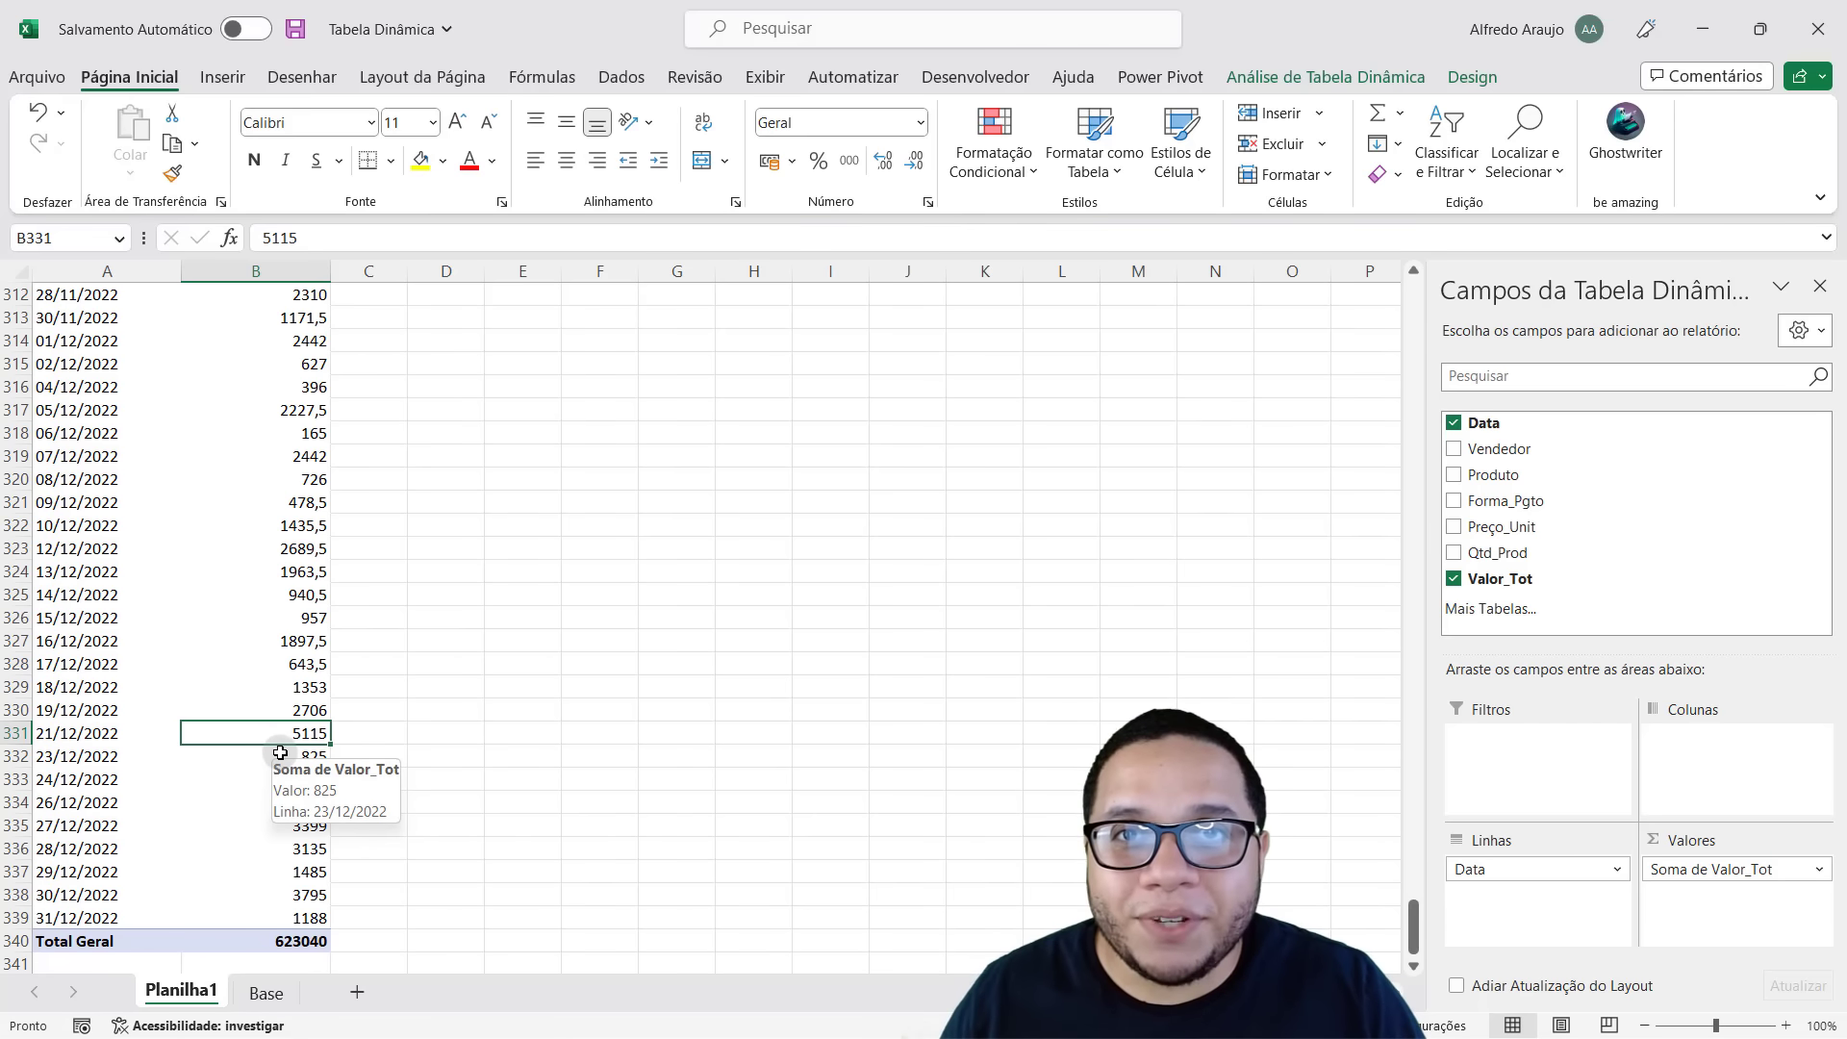
Delete the Planilha1 pivot sheet permanently.
{"action": "right_click", "coordinate": [199, 993]}
{"action": "left_click", "coordinate": [255, 646]}
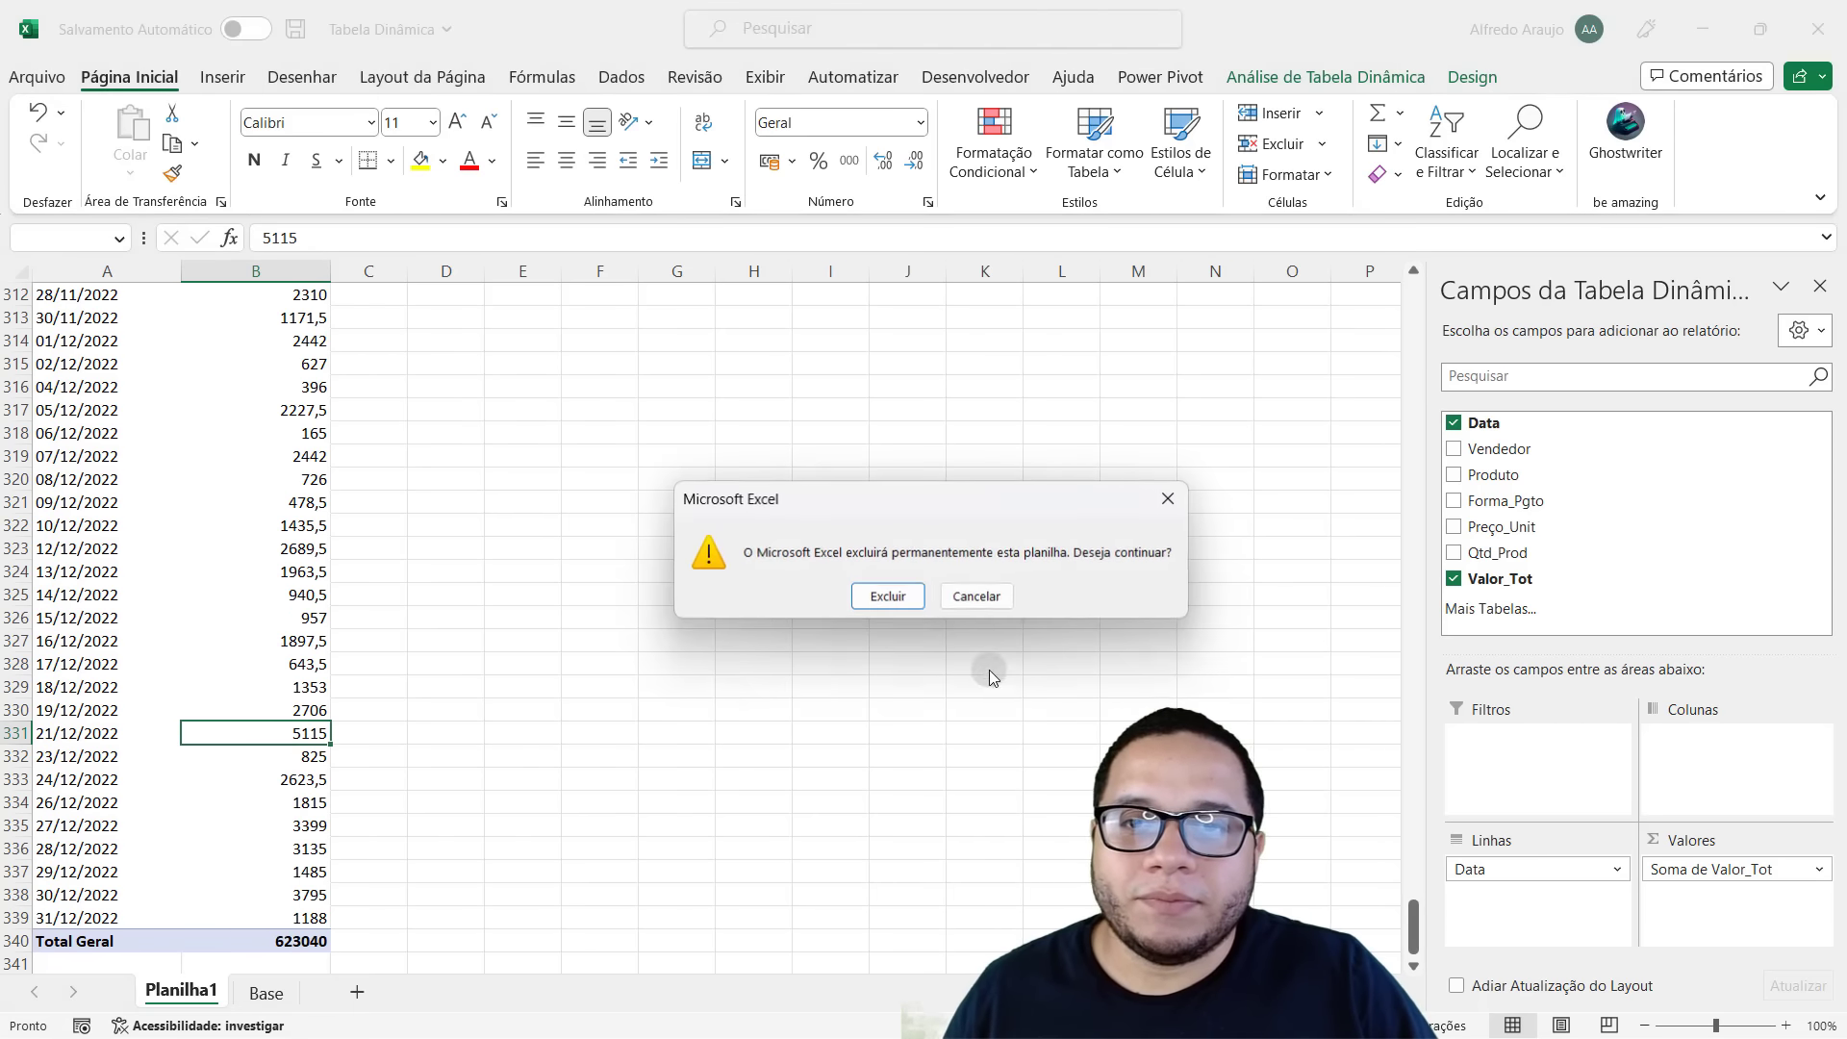
{"action": "left_click", "coordinate": [887, 597]}
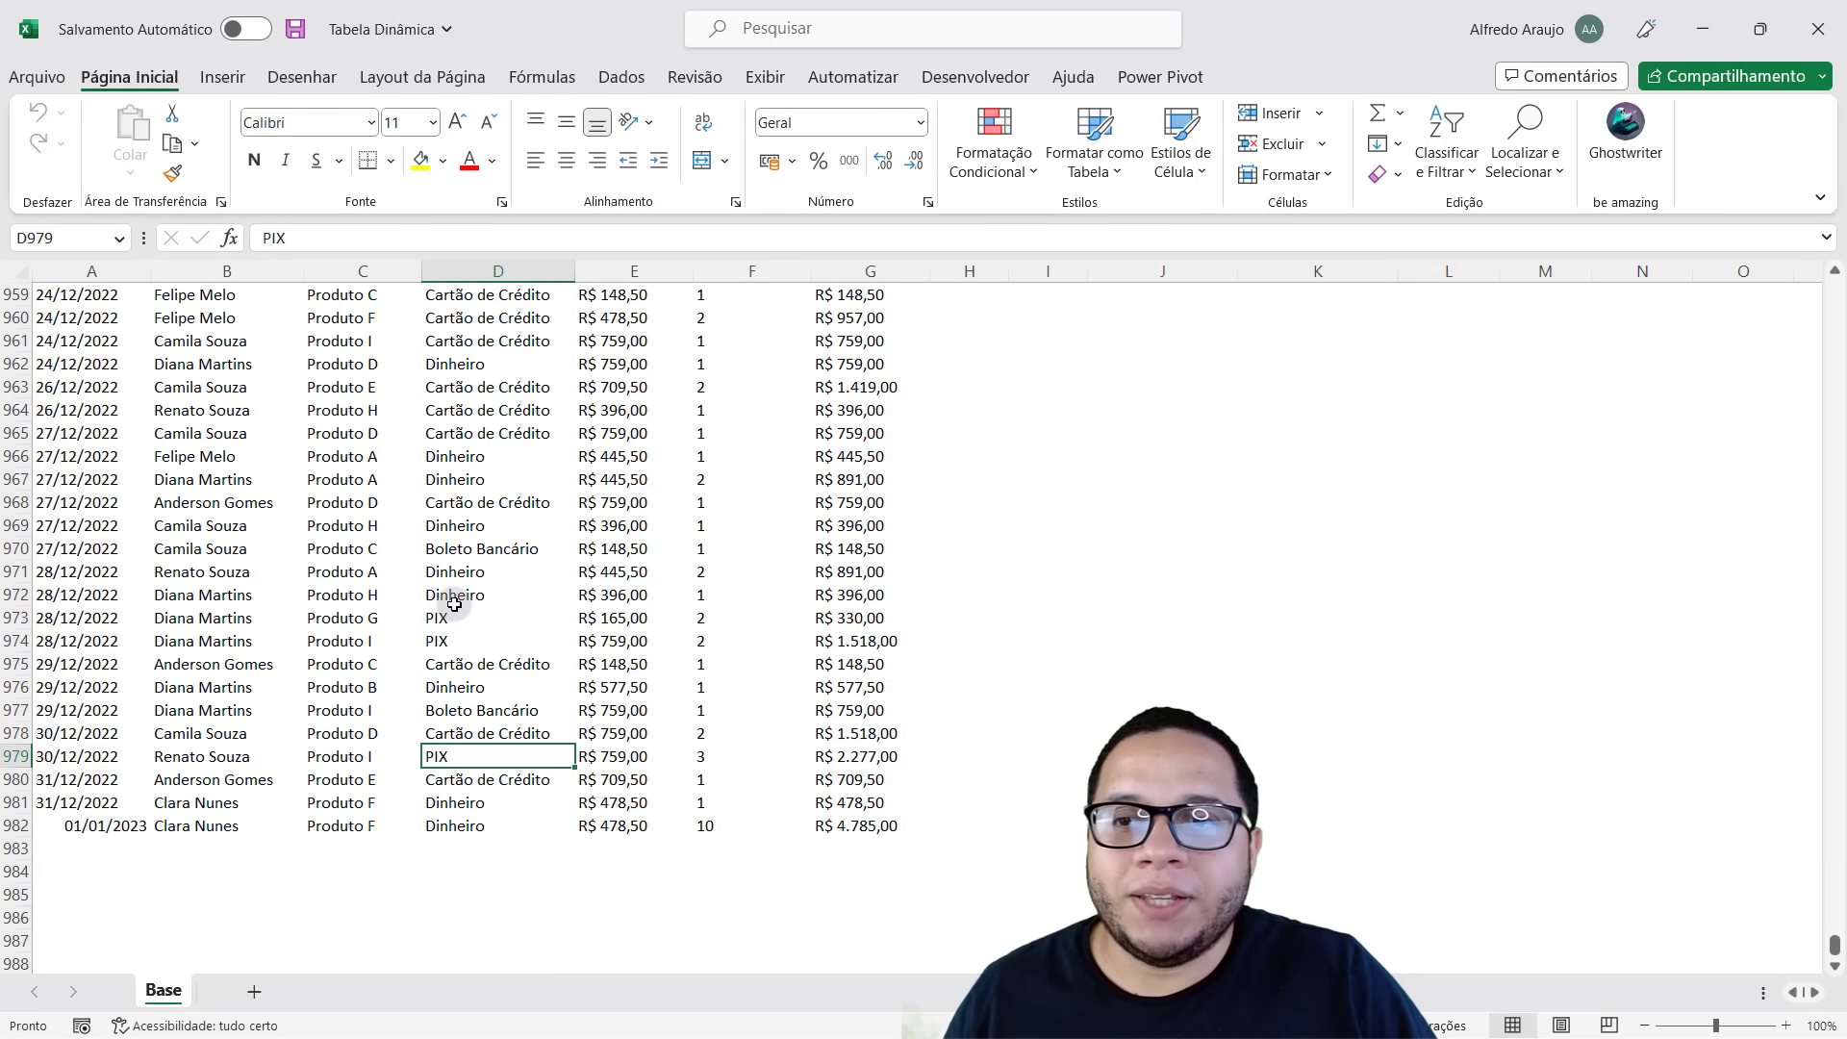
Convert the Base data A1:G982 into a table with headers.
{"action": "key", "text": "ctrl+Up"}
{"action": "key", "text": "ctrl+Left"}
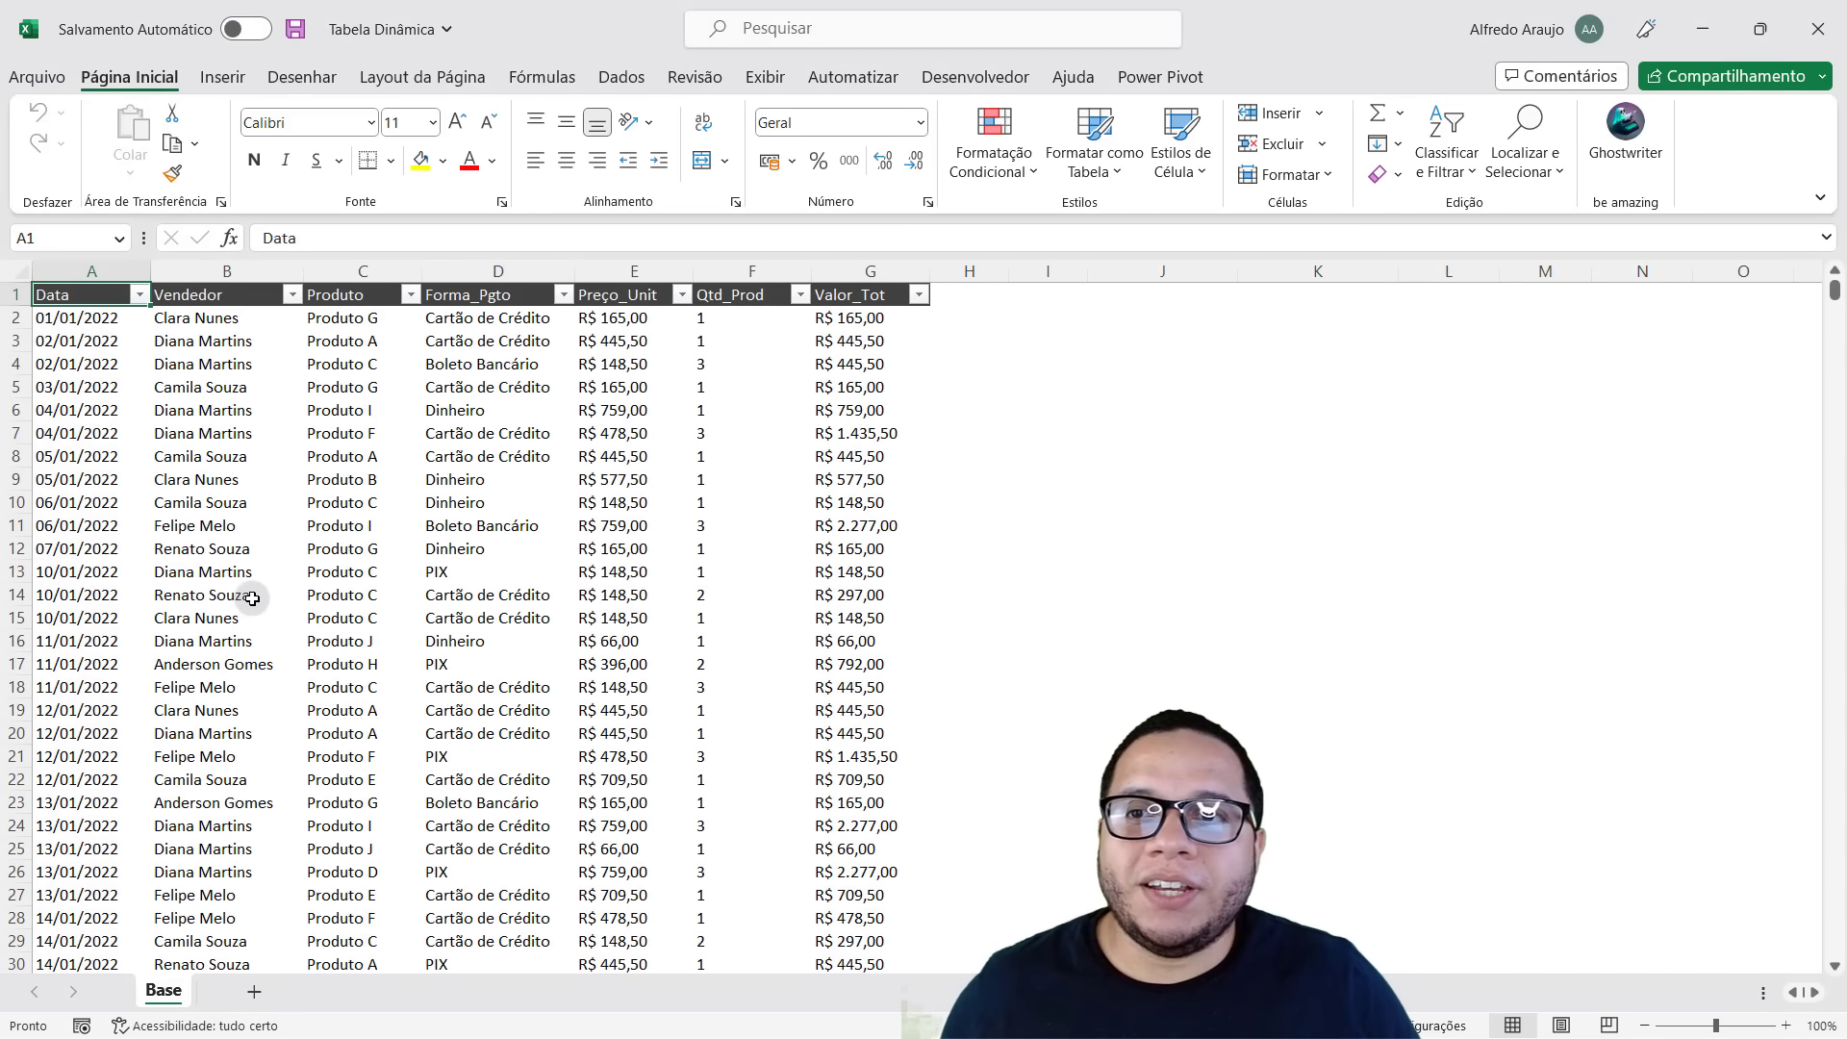
{"action": "key", "text": "ctrl+shift+Right"}
{"action": "key", "text": "ctrl+shift+Down"}
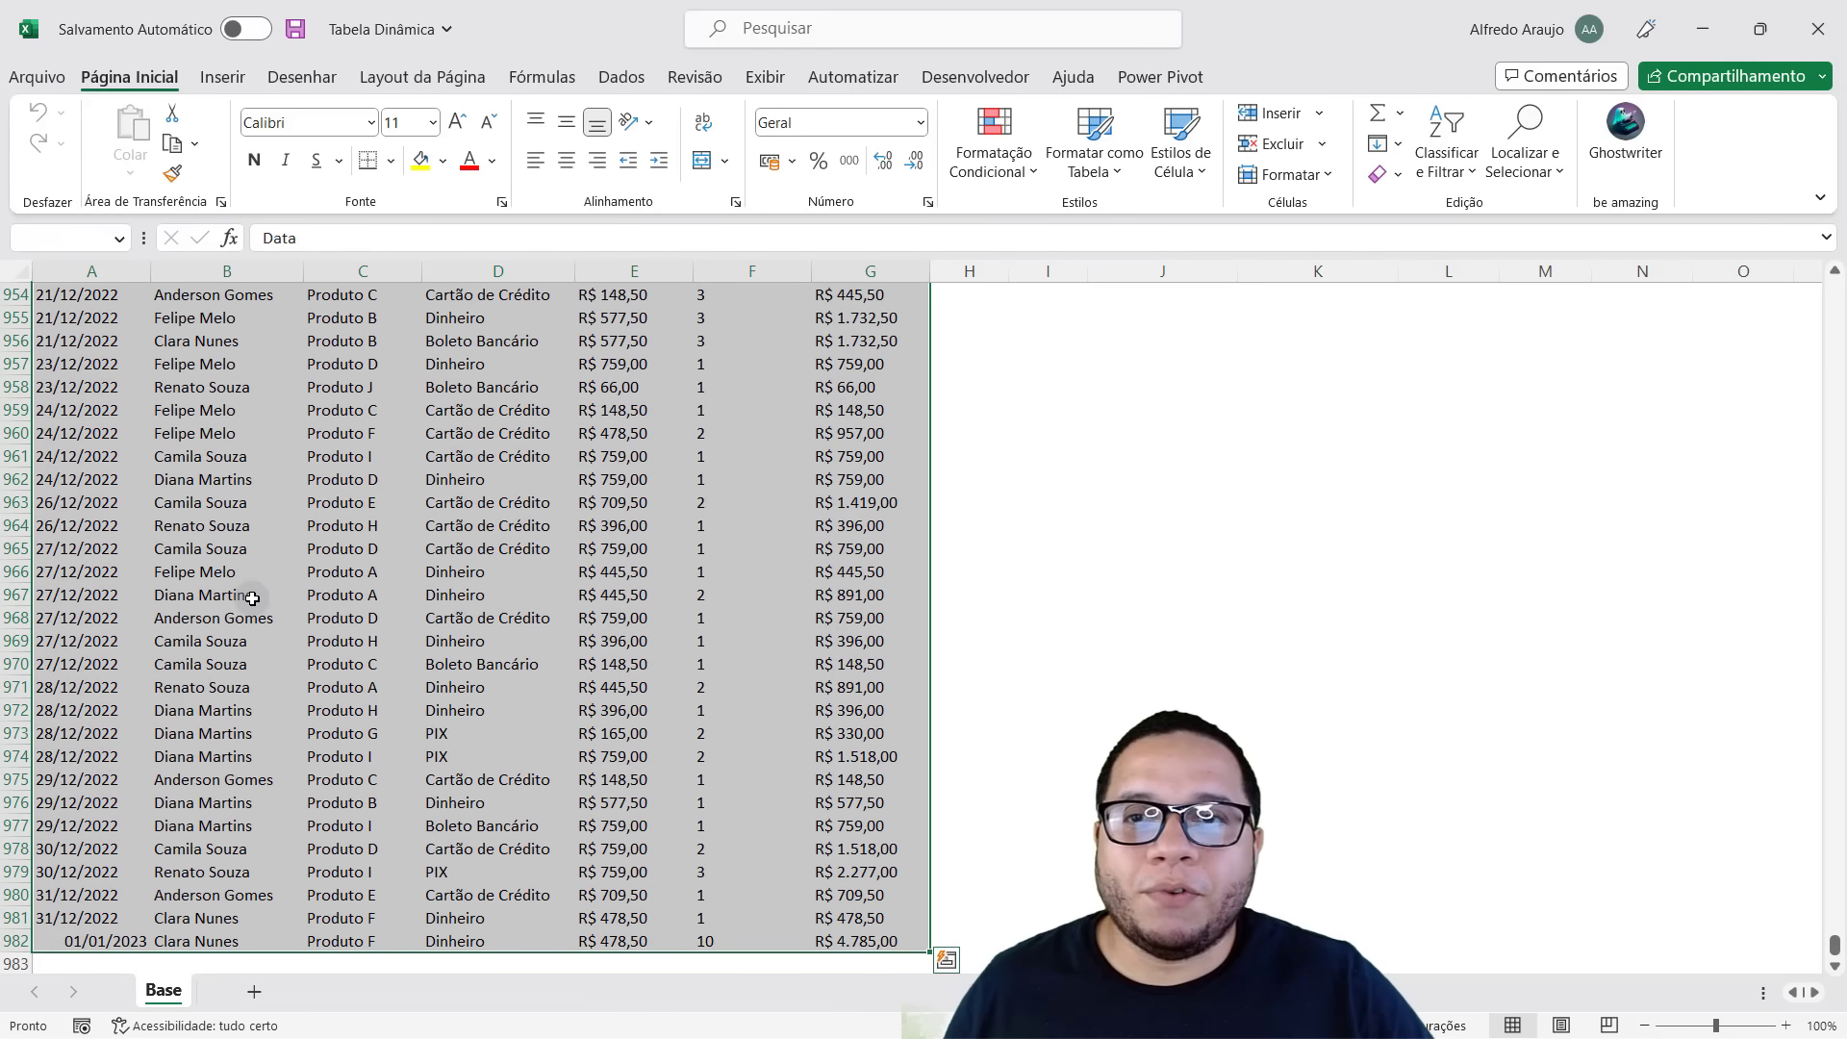
{"action": "left_click", "coordinate": [222, 77]}
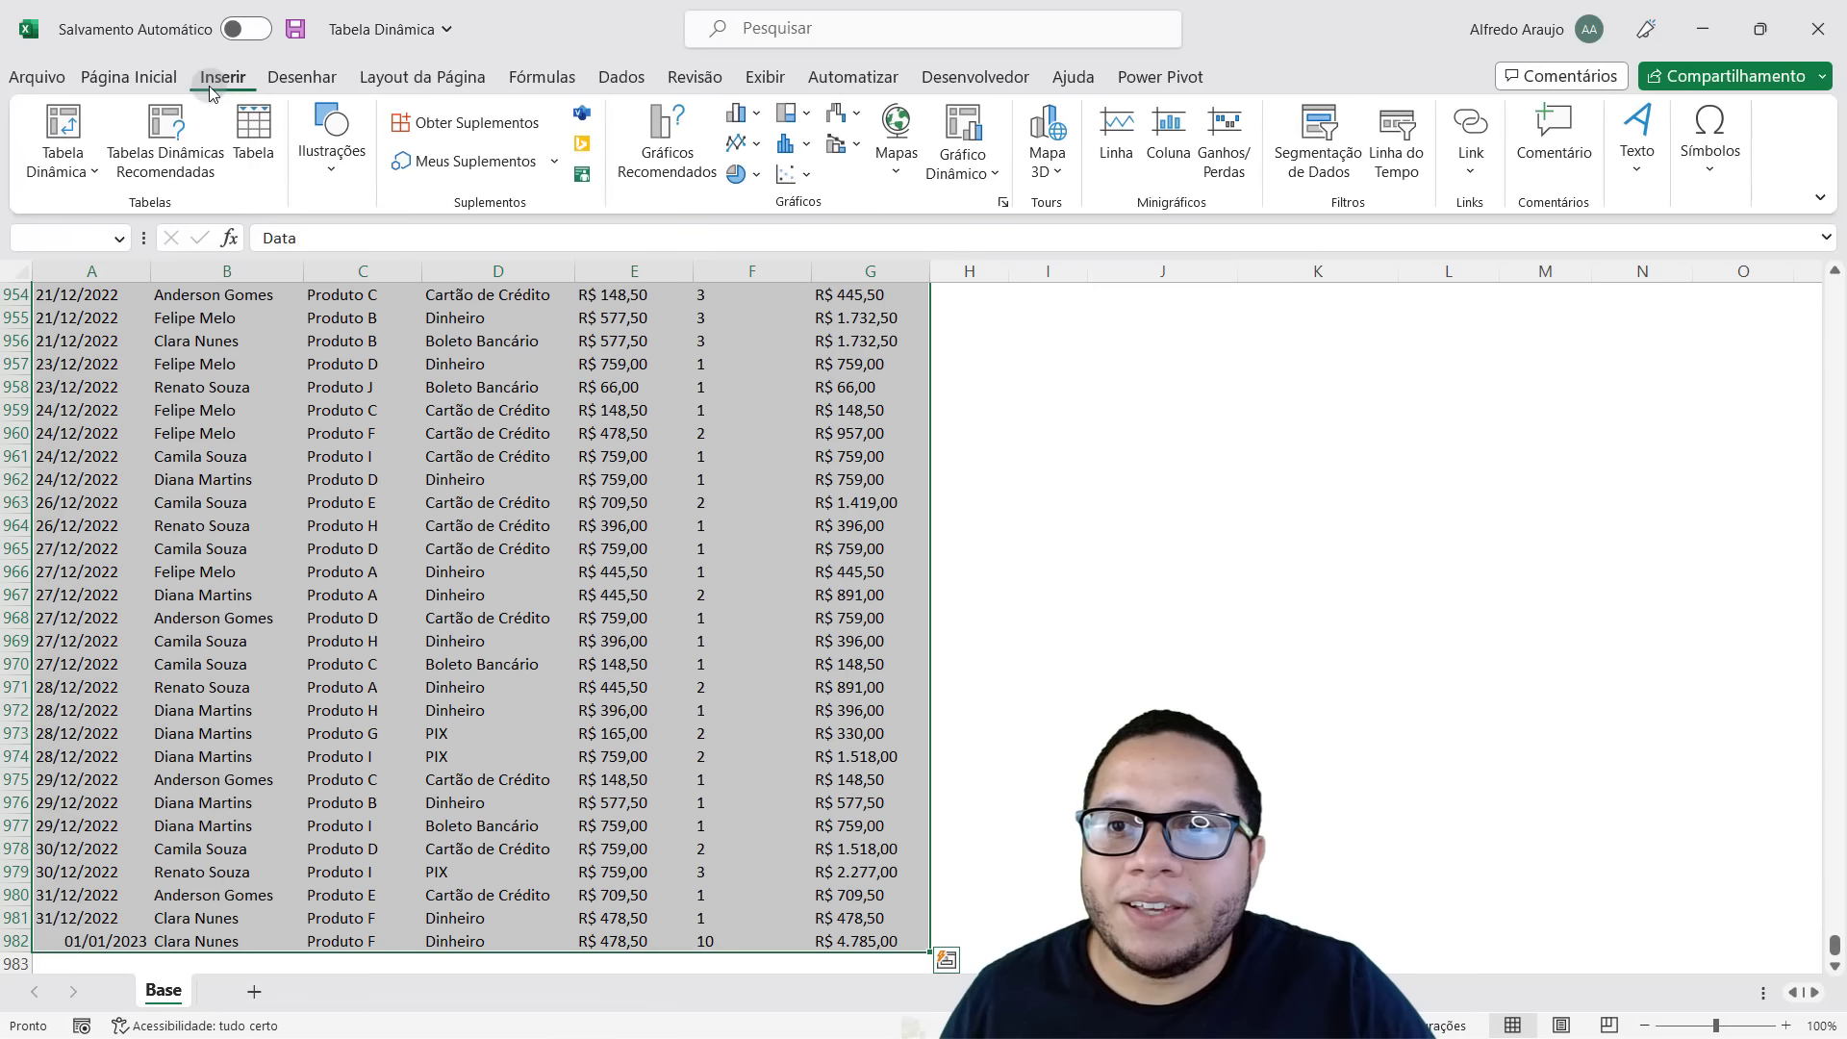
{"action": "left_click", "coordinate": [253, 135]}
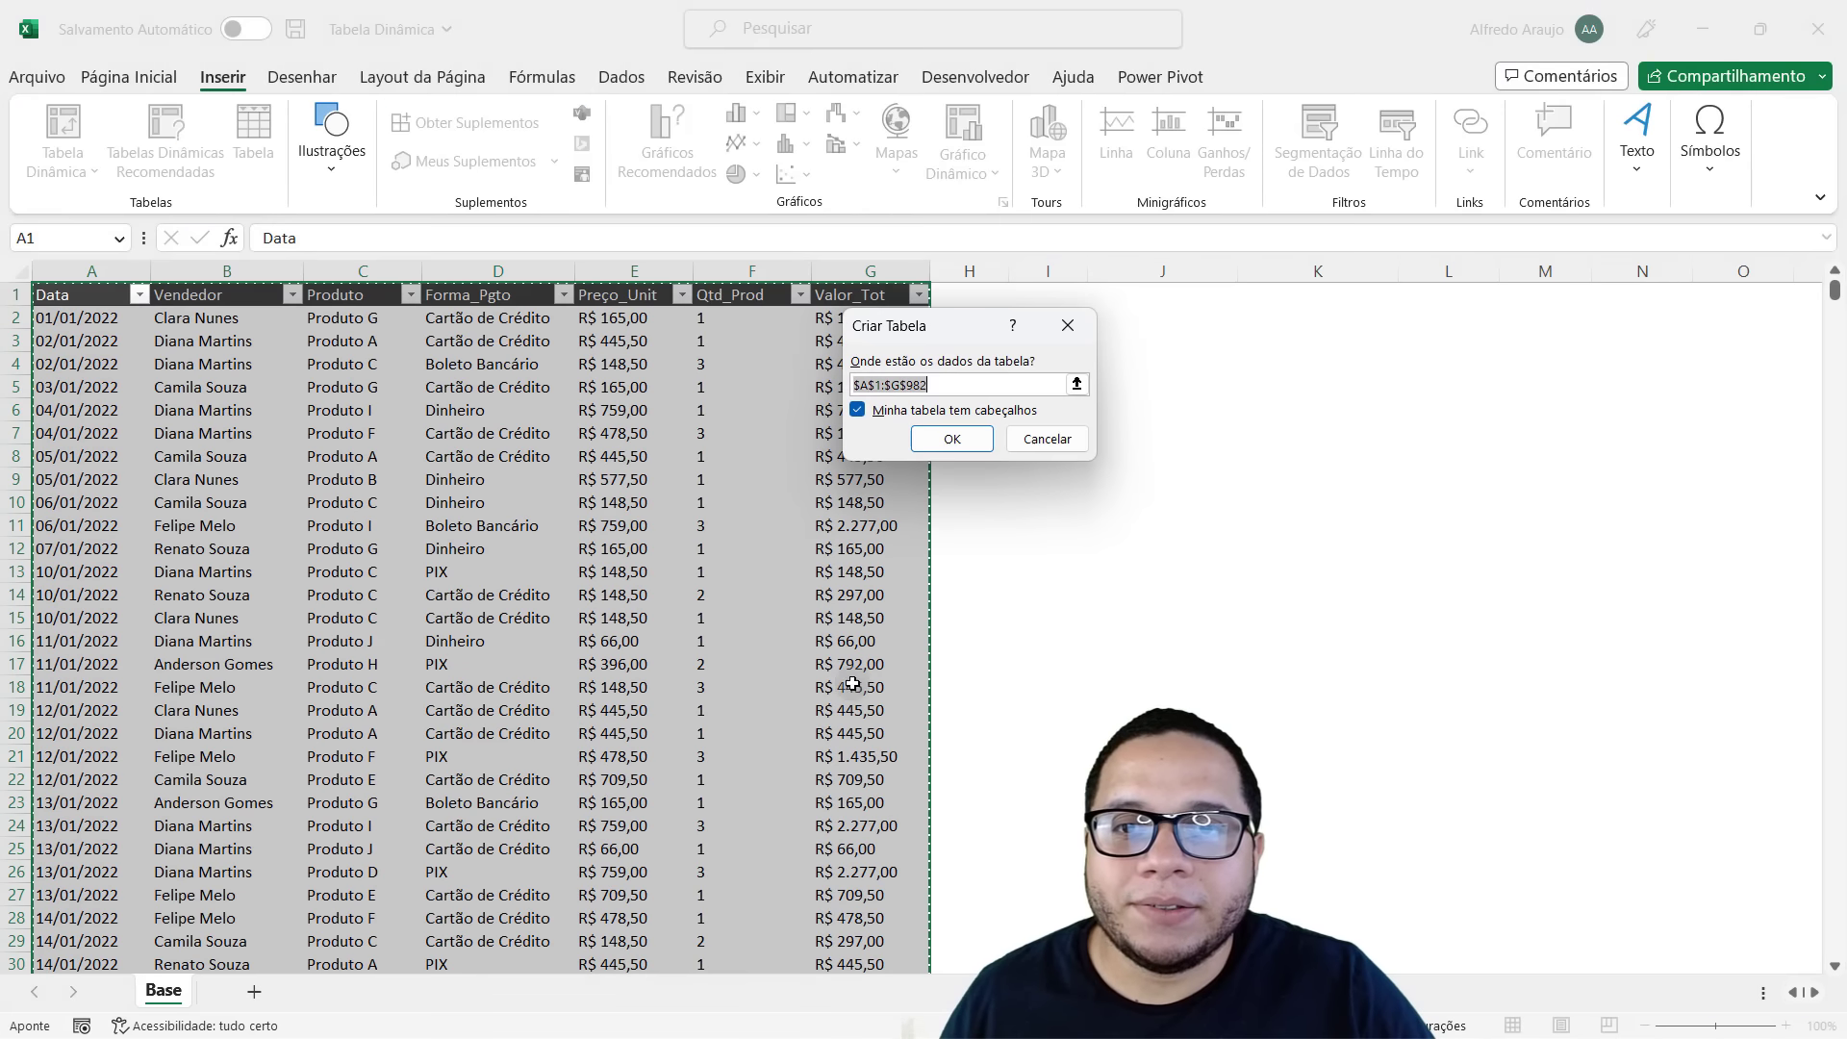
{"action": "left_click", "coordinate": [950, 440]}
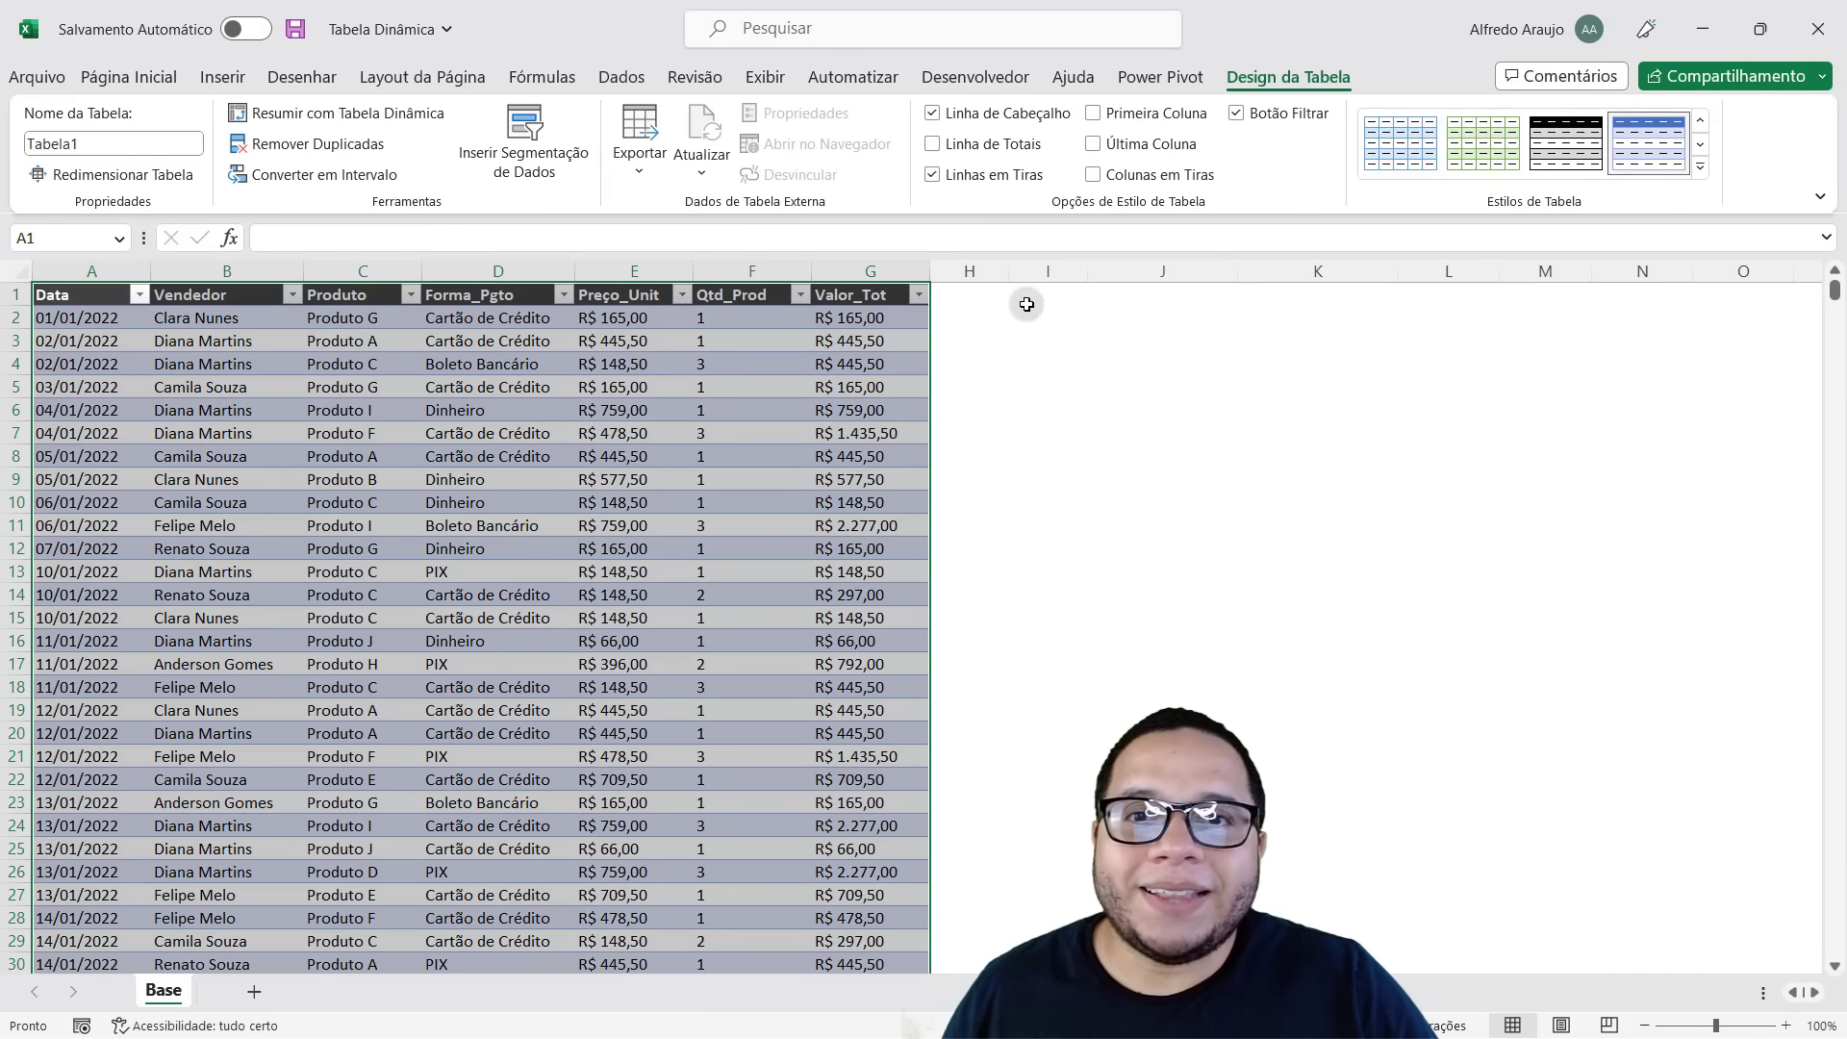
Apply the None table style to Tabela1 to remove its coloured banding.
{"action": "left_click", "coordinate": [1705, 168]}
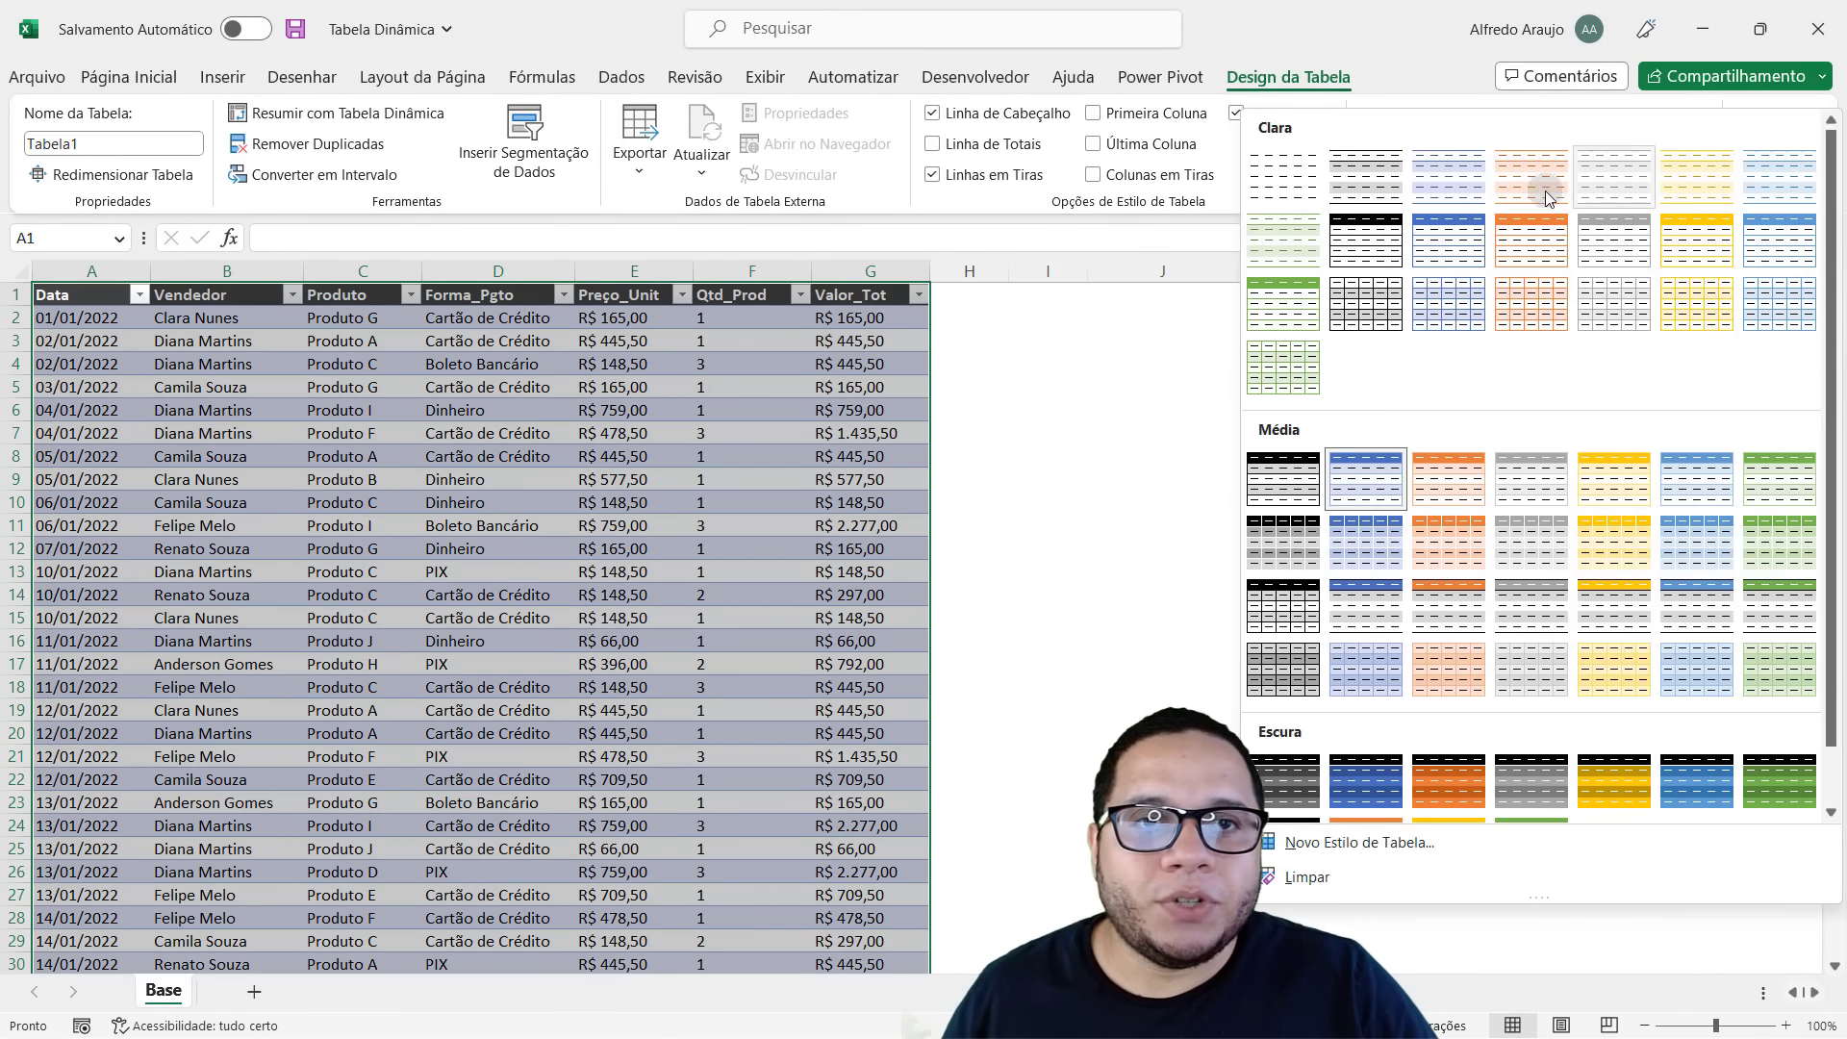
{"action": "left_click", "coordinate": [1278, 189]}
{"action": "left_click", "coordinate": [539, 615]}
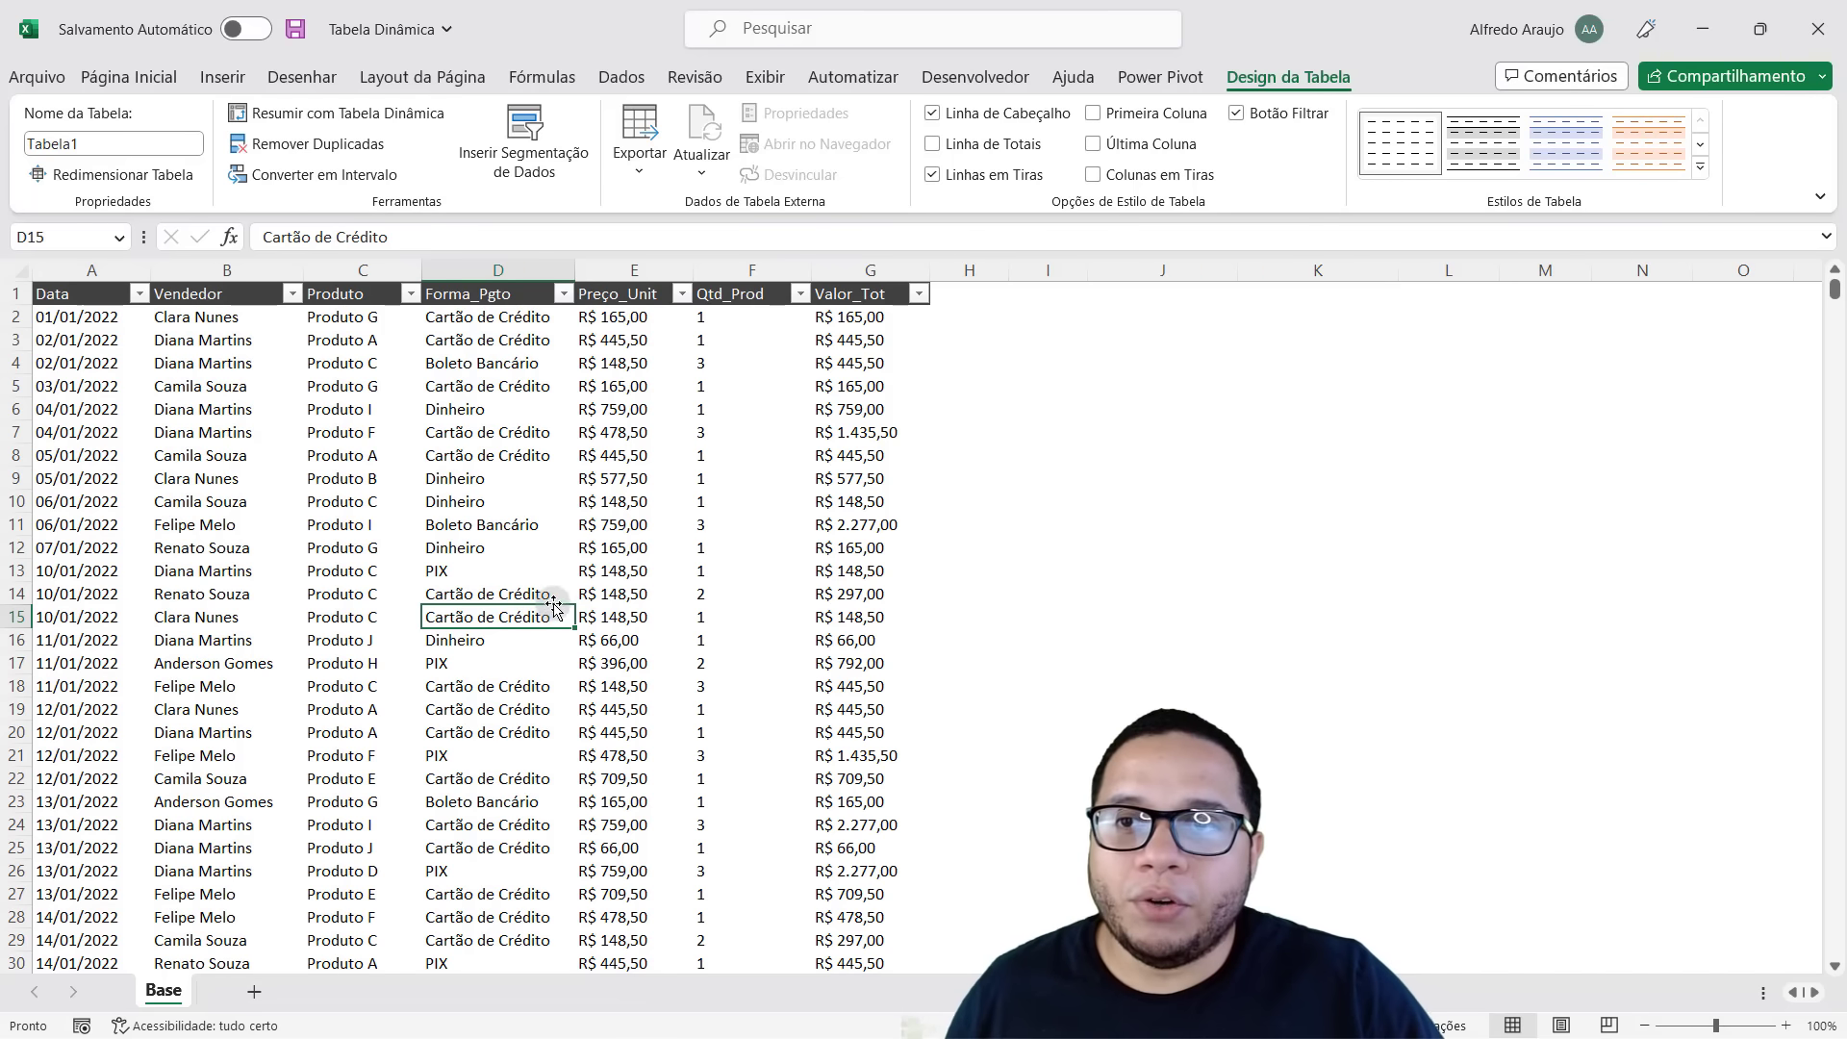
{"action": "left_click", "coordinate": [222, 77]}
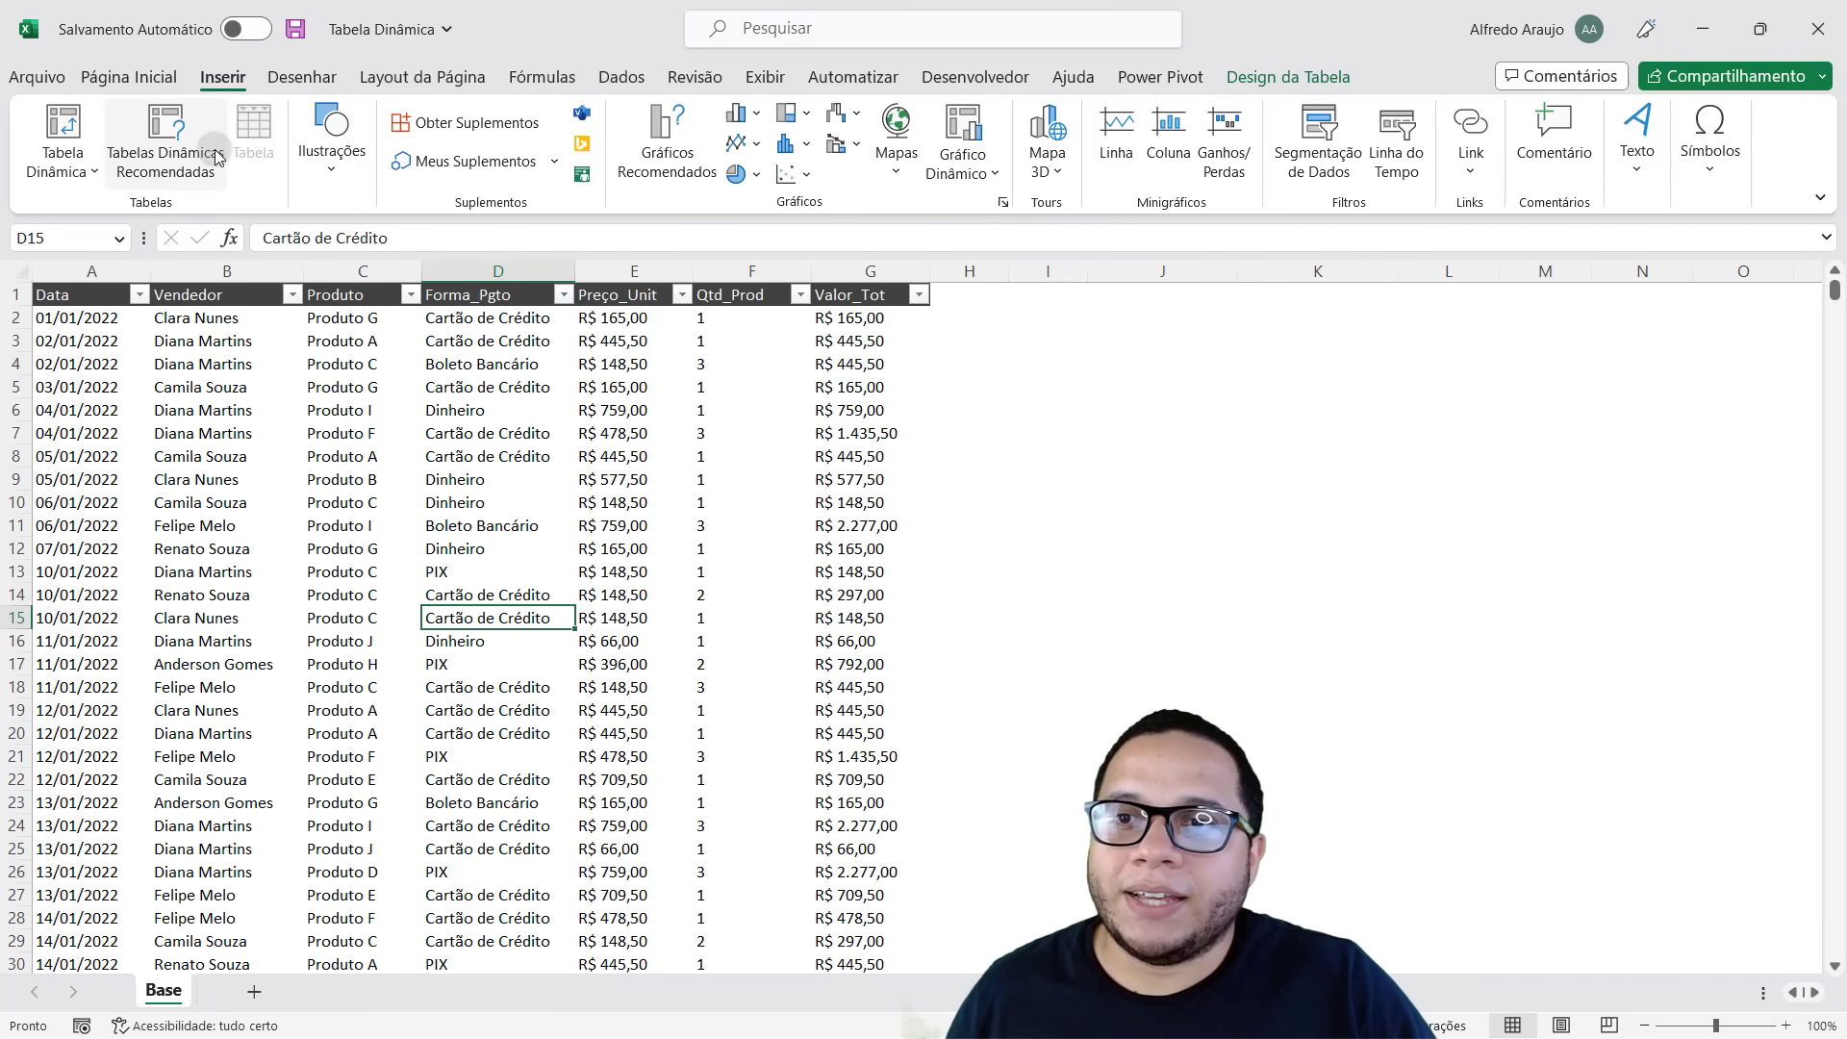
Create a pivot from Tabela1 on a new sheet with Data in rows and summed Valor_Tot.
{"action": "left_click", "coordinate": [62, 124]}
{"action": "left_click", "coordinate": [1046, 527]}
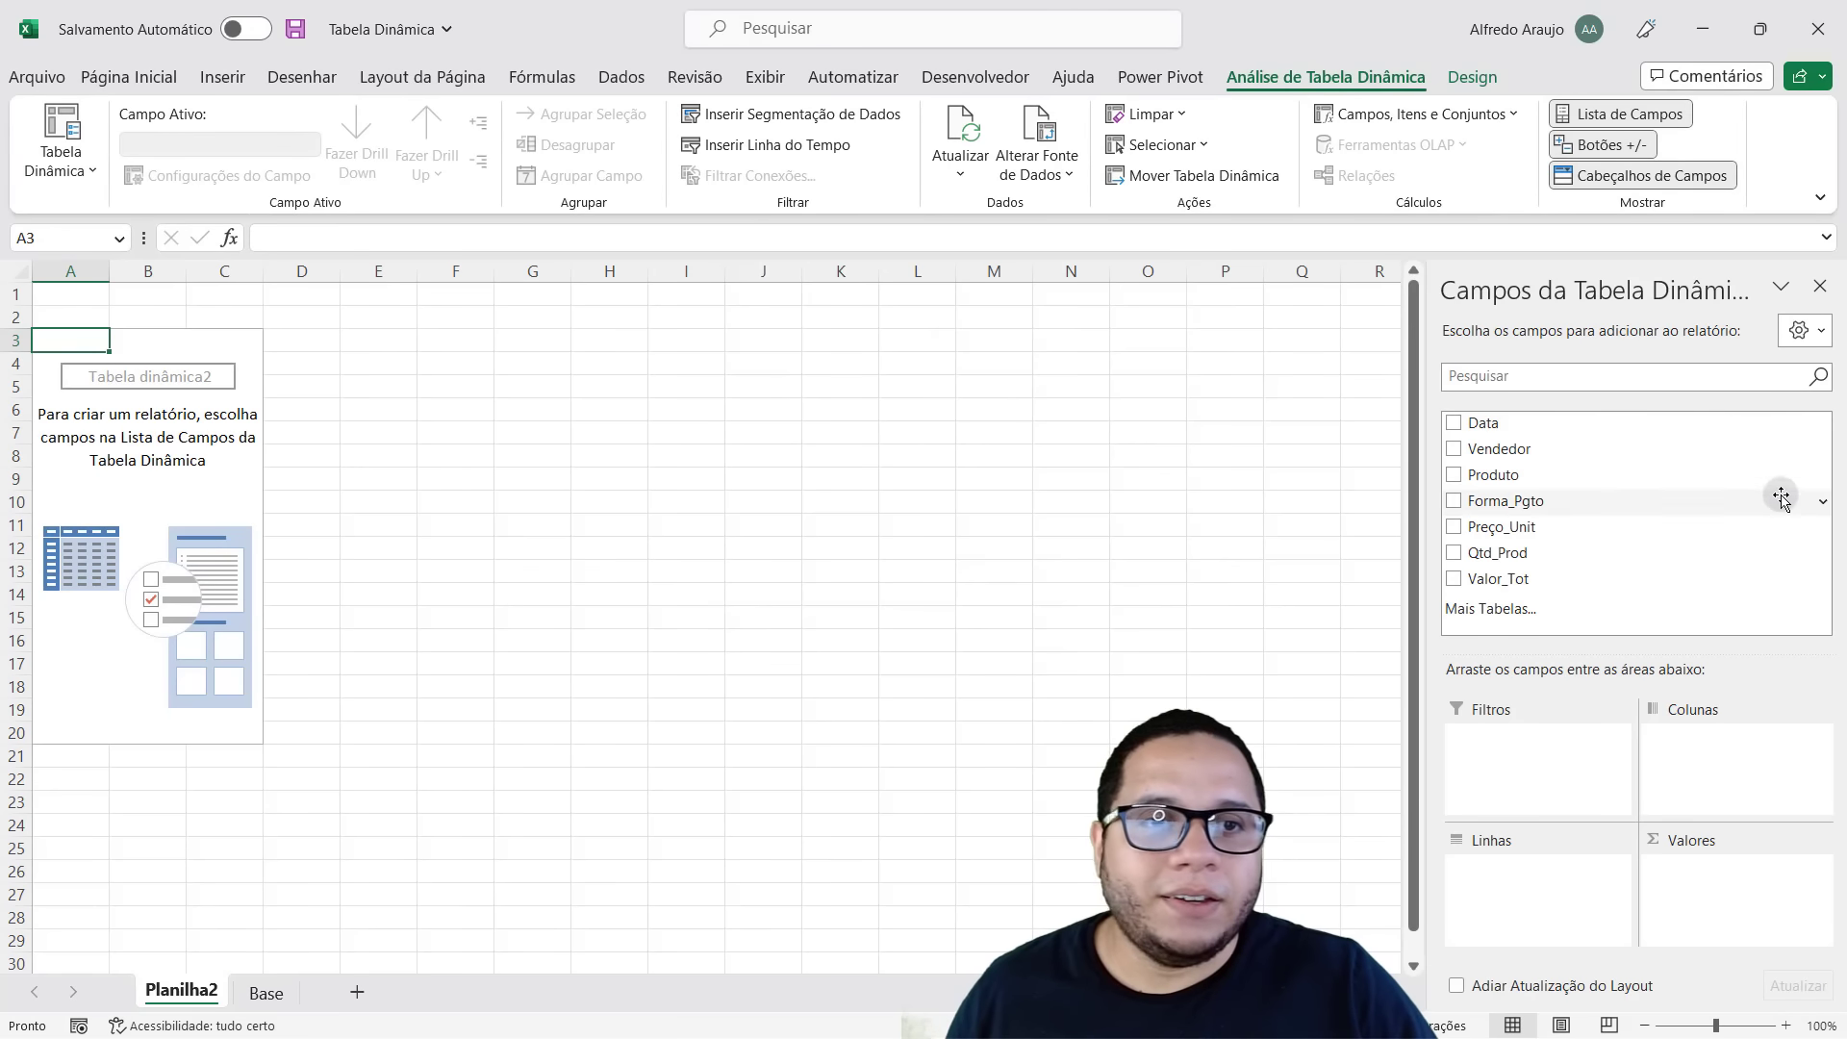
{"action": "left_click_drag", "start_coordinate": [1455, 1023], "coordinate": [1491, 899]}
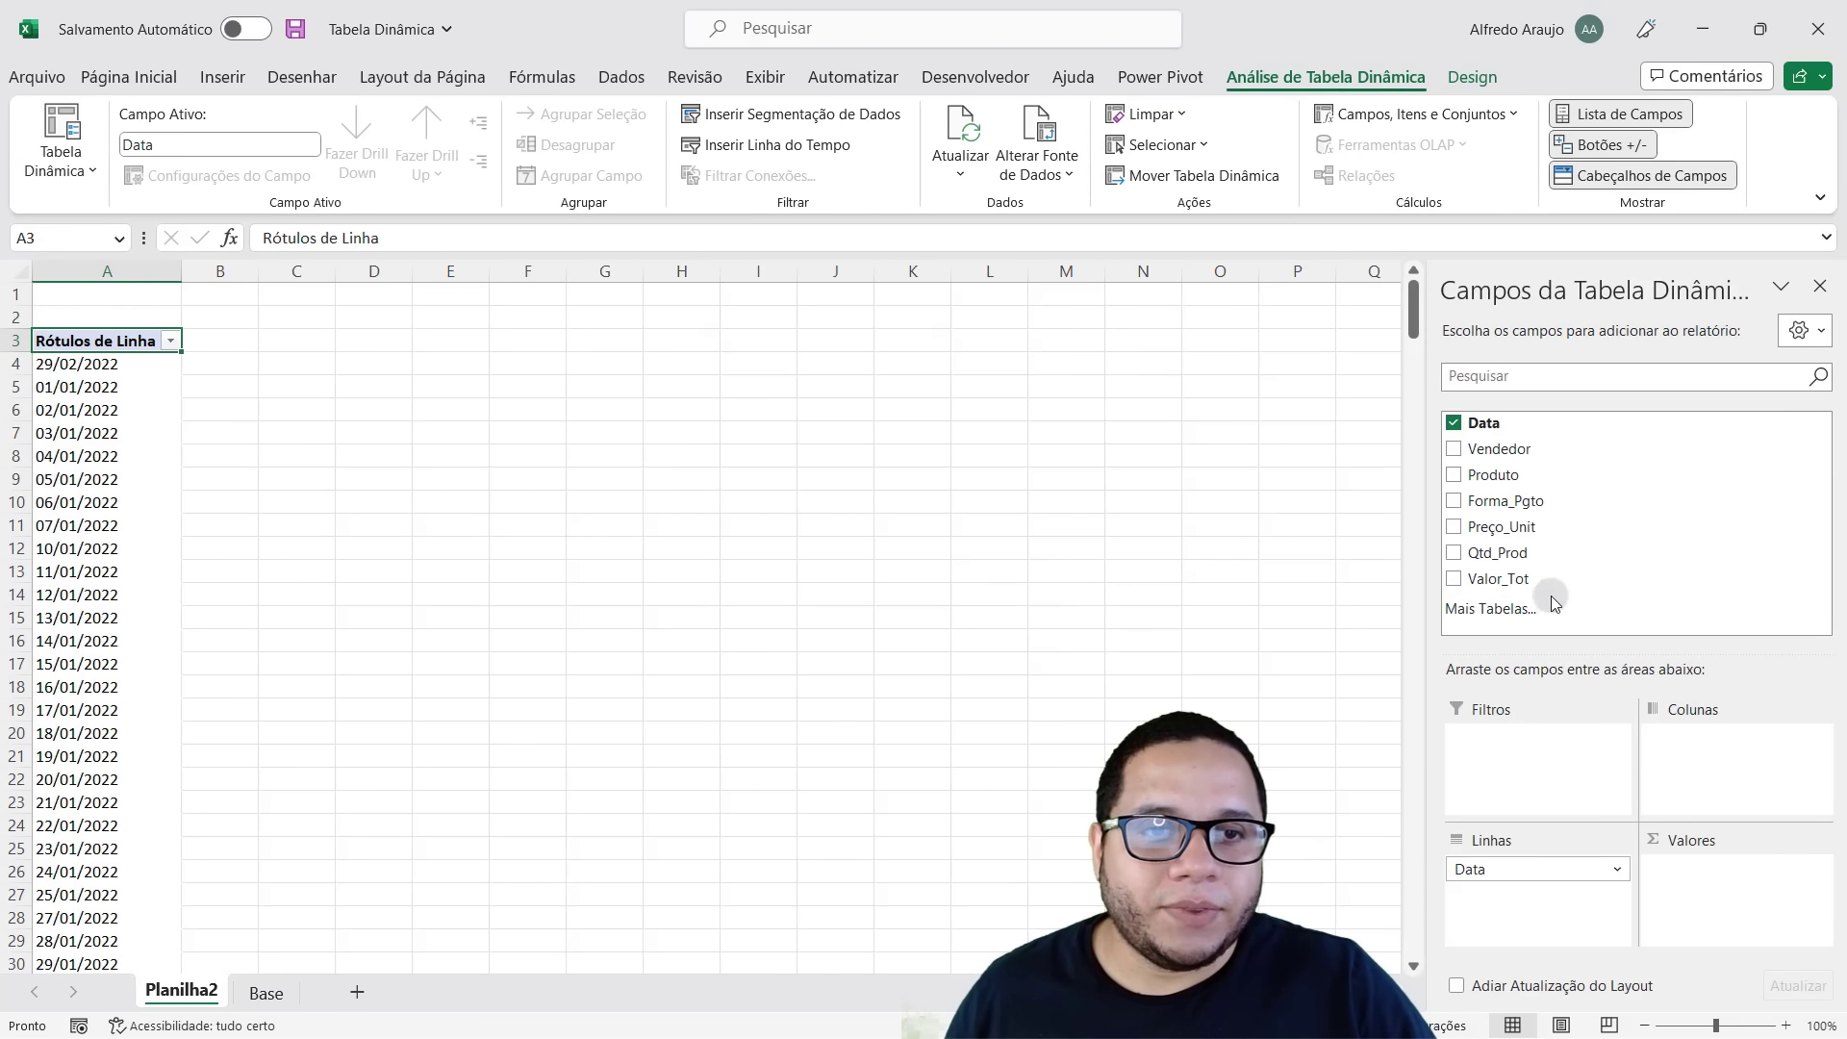
{"action": "left_click_drag", "start_coordinate": [1498, 578], "coordinate": [1697, 878]}
Check the pivot's bottom: the new 01/01/2023 row of 4785 and Total Geral 627825.
{"action": "left_click", "coordinate": [50, 710]}
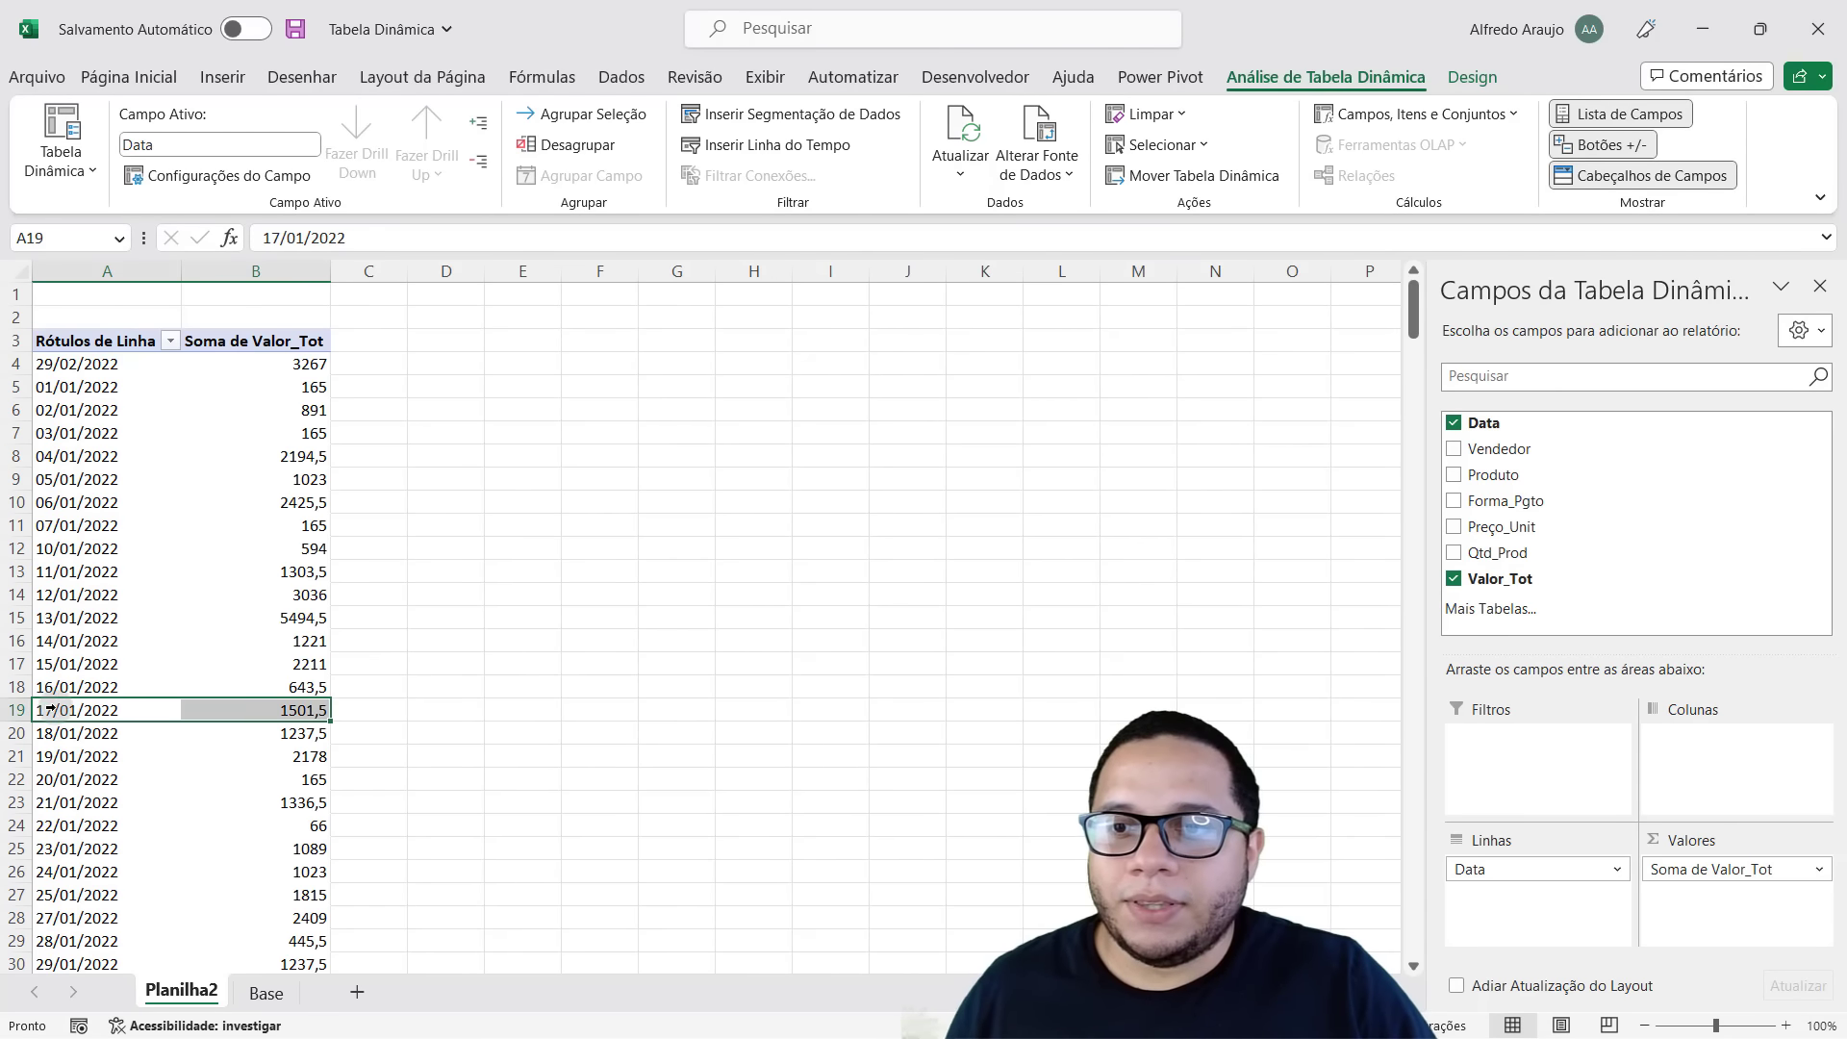
{"action": "left_click", "coordinate": [80, 738]}
{"action": "key", "text": "ctrl+Down"}
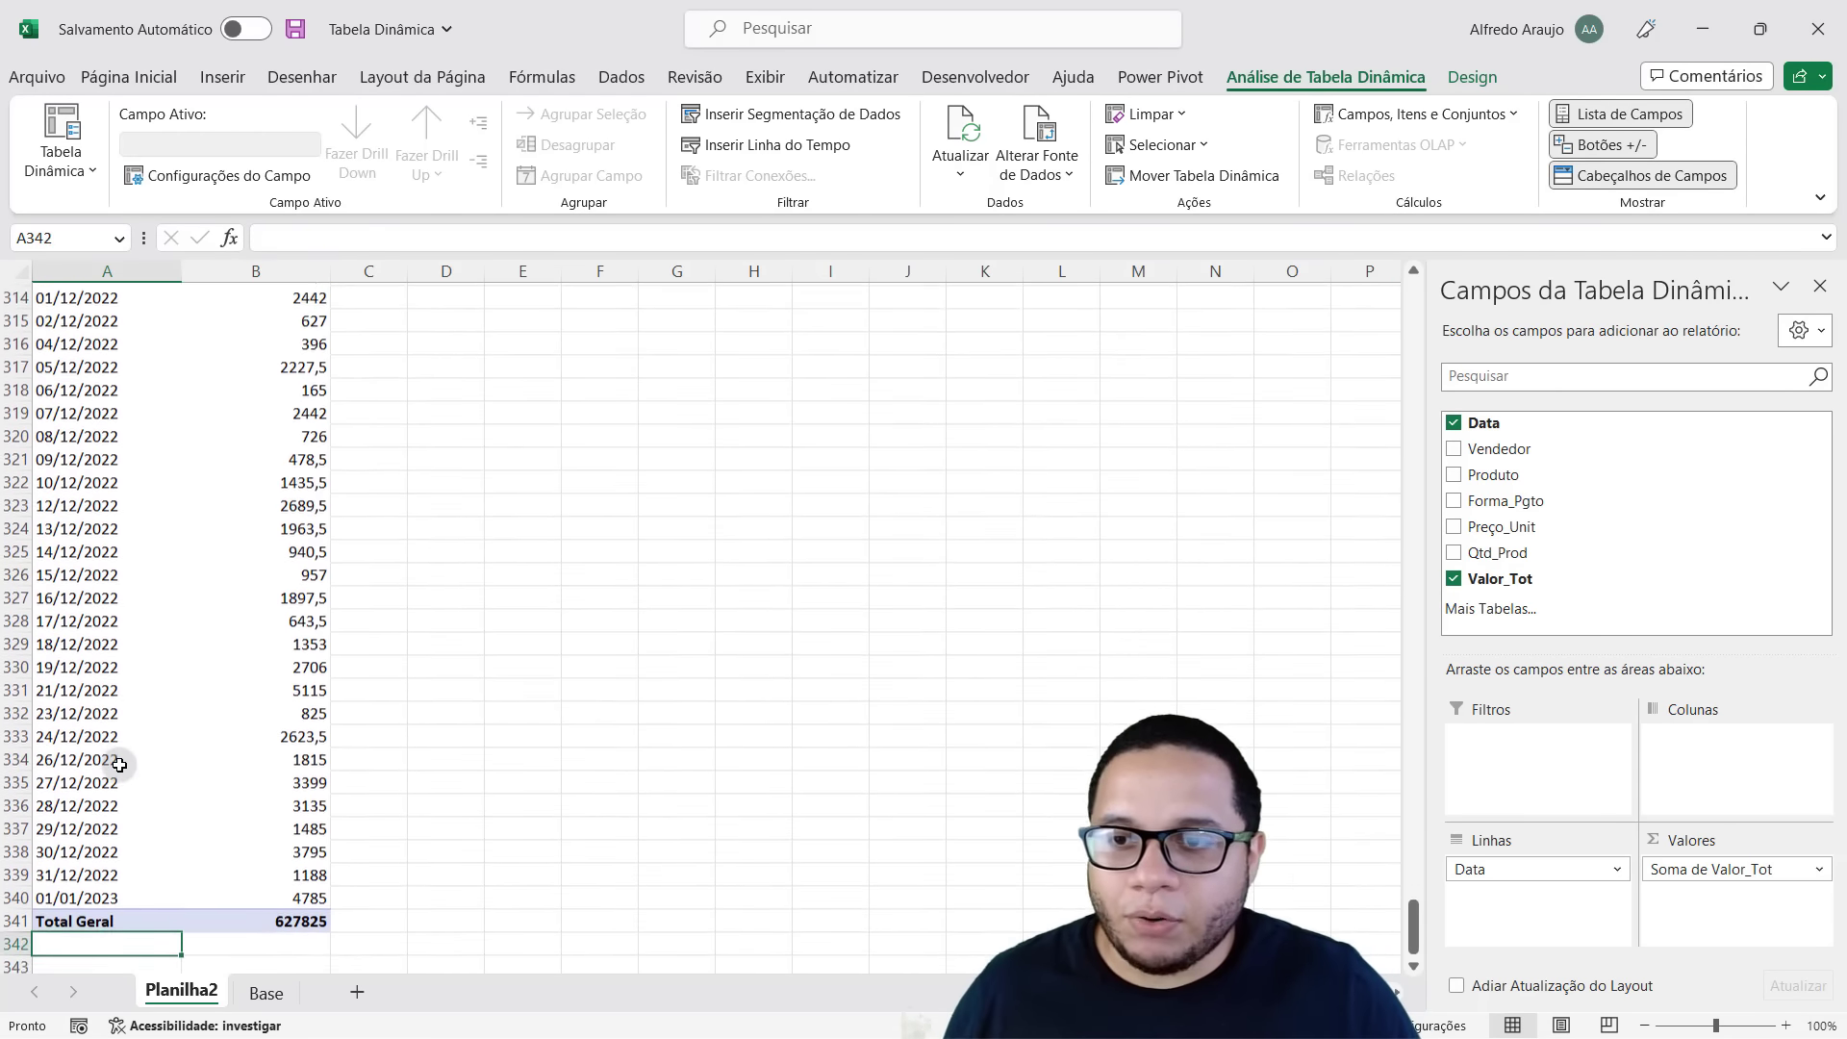
{"action": "key", "text": "Down"}
{"action": "key", "text": "Up"}
{"action": "key", "text": "Up"}
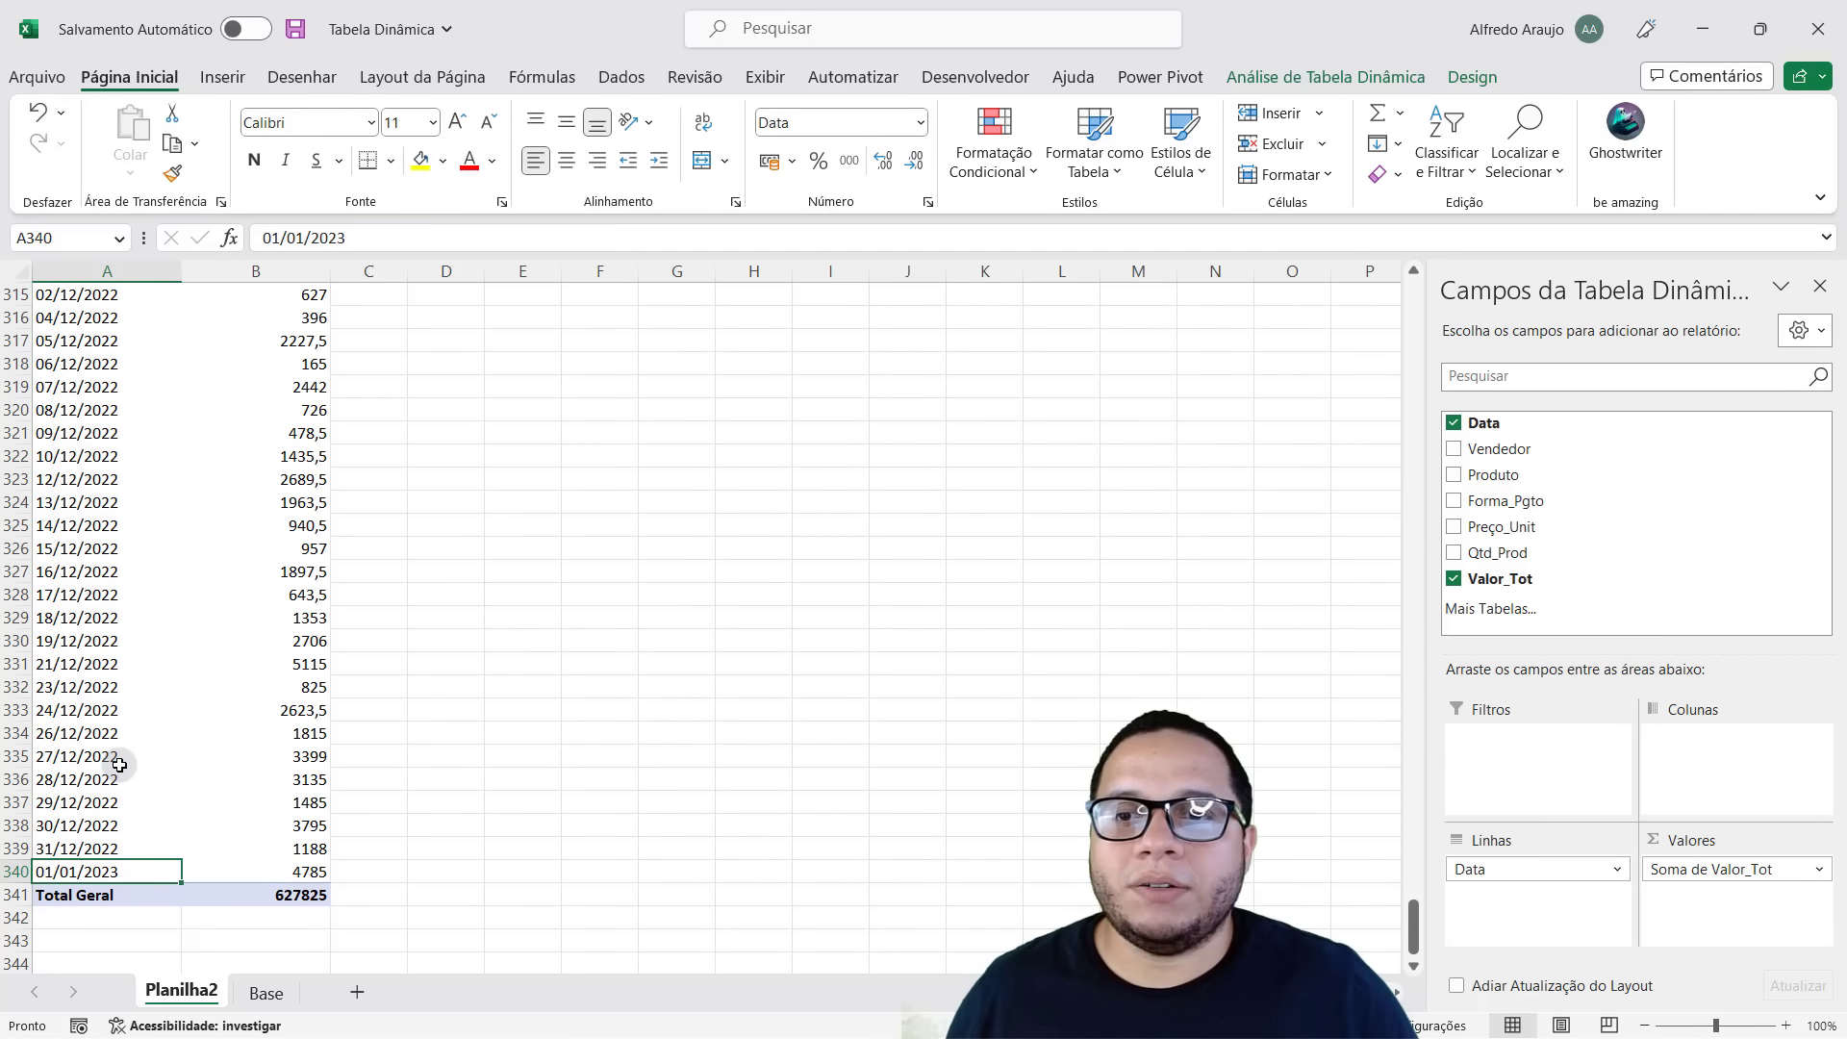
On Base, enter the date 02/01/2023 in A983 below the last sale.
{"action": "key", "text": "ctrl+Page_Down"}
{"action": "key", "text": "Down"}
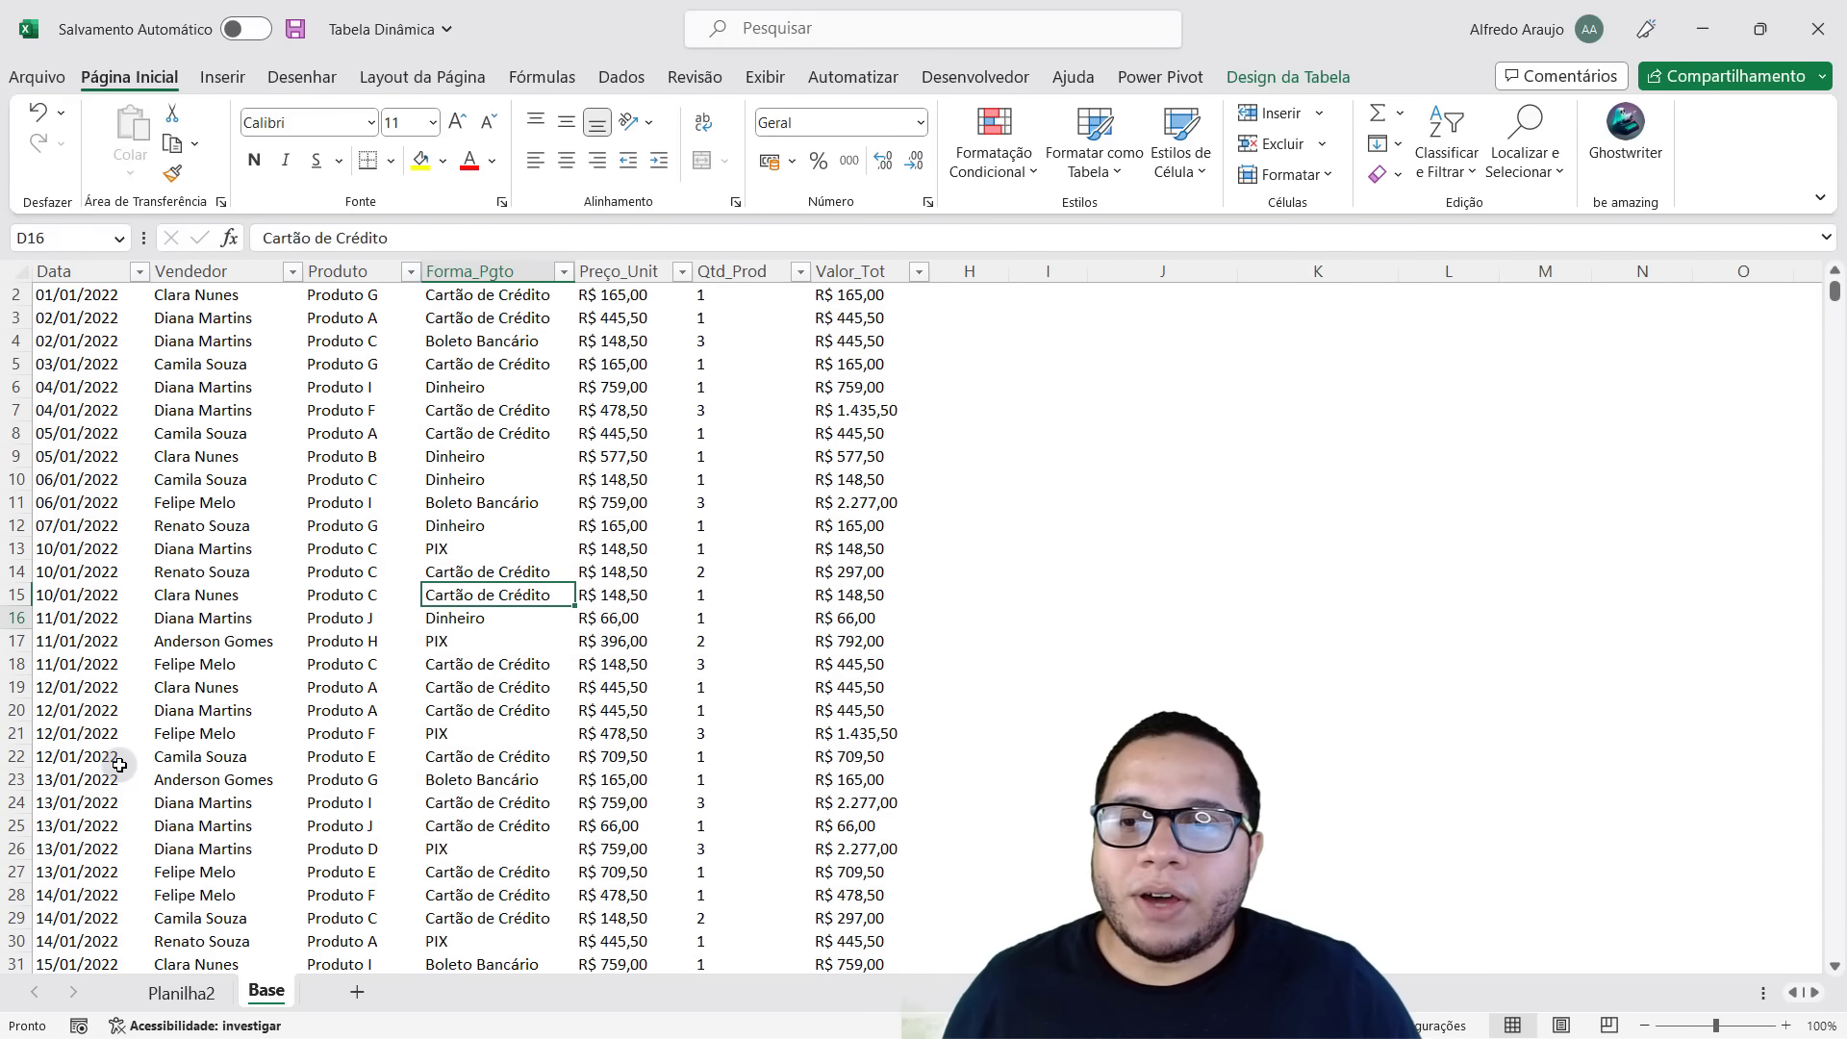
{"action": "key", "text": "Left"}
{"action": "key", "text": "Left"}
{"action": "key", "text": "Left"}
{"action": "key", "text": "ctrl+Down"}
{"action": "key", "text": "Down"}
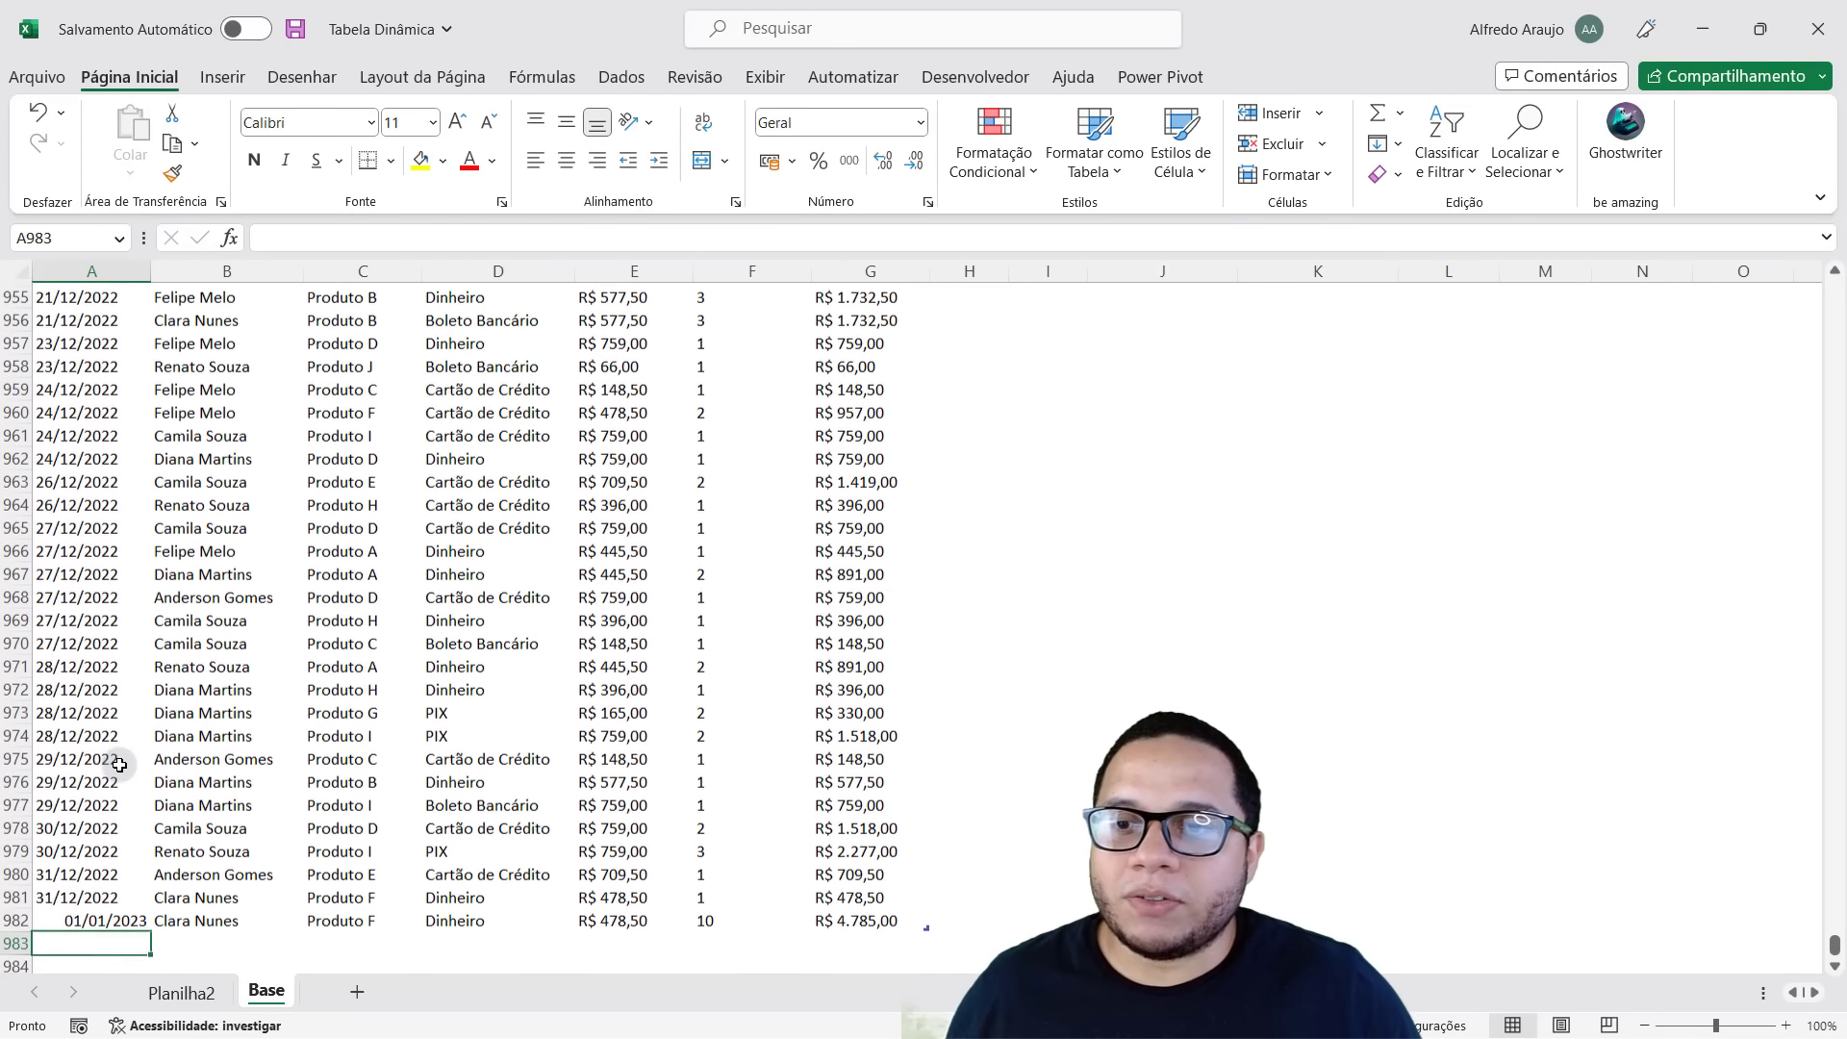
{"action": "type", "text": "02/"}
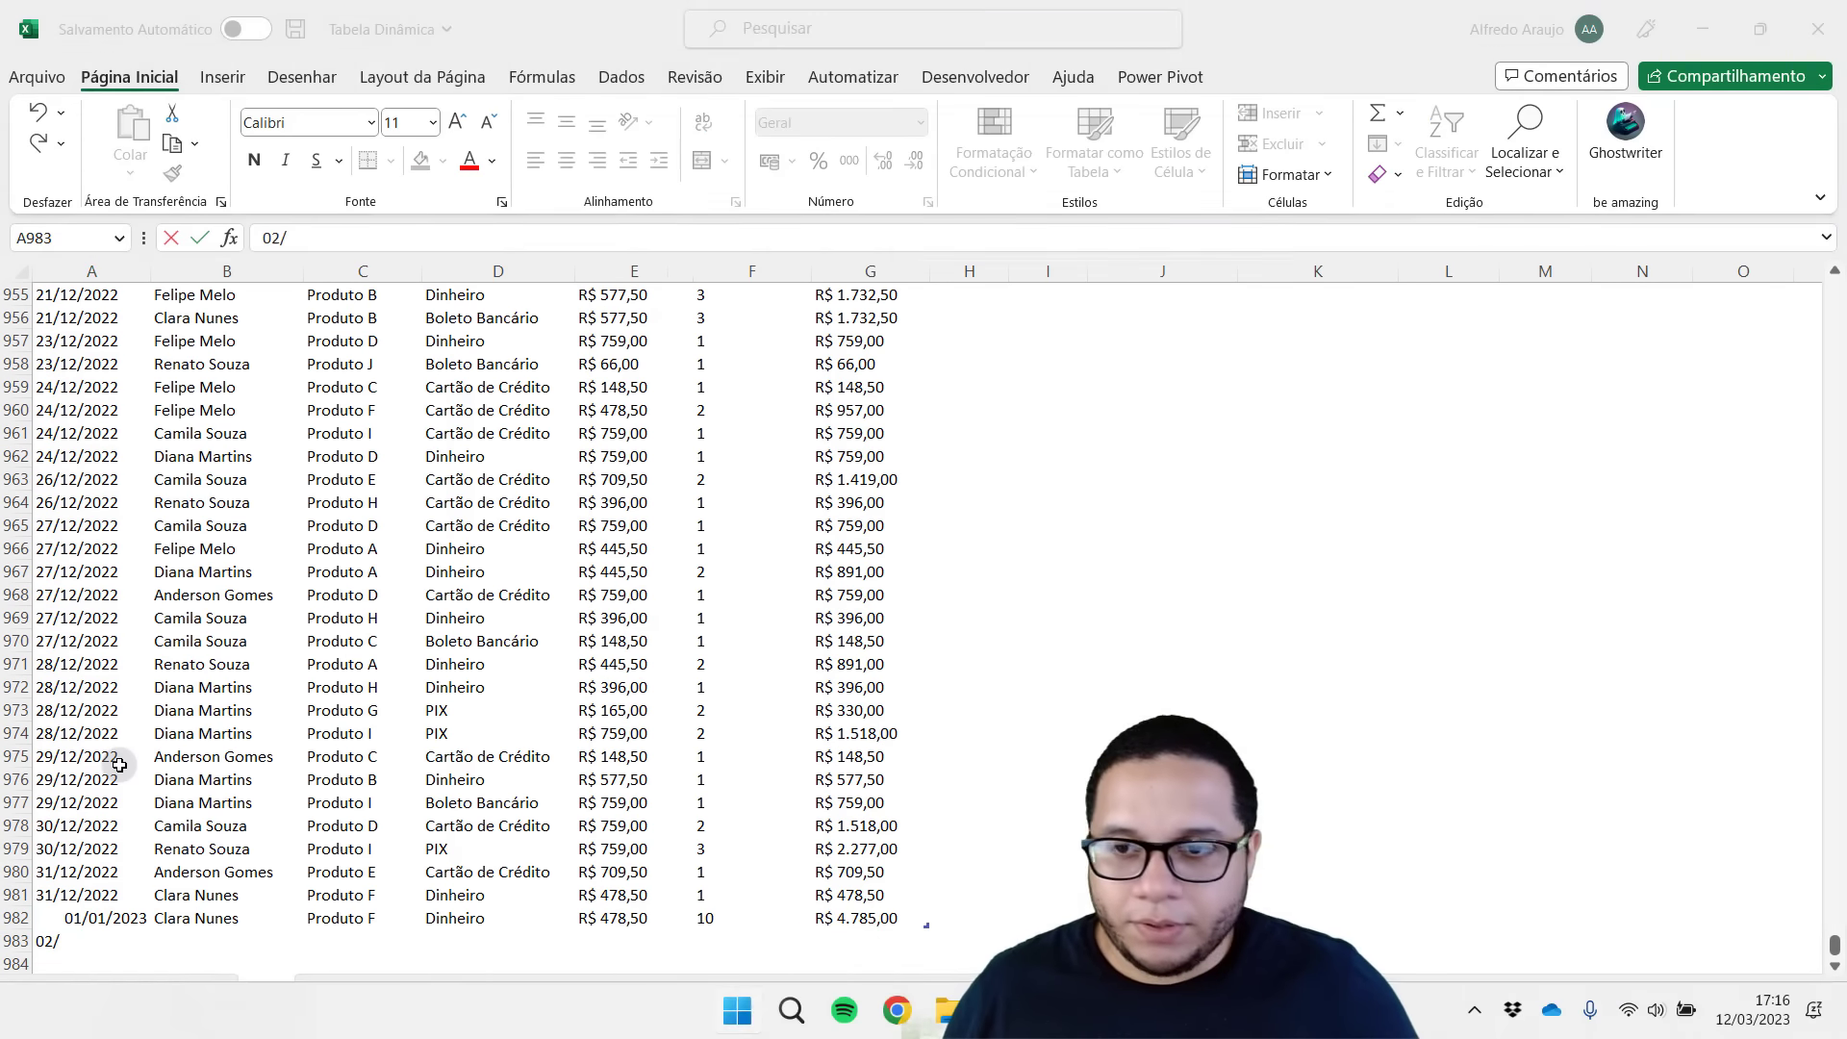
{"action": "key", "text": "super"}
{"action": "key", "text": "Escape"}
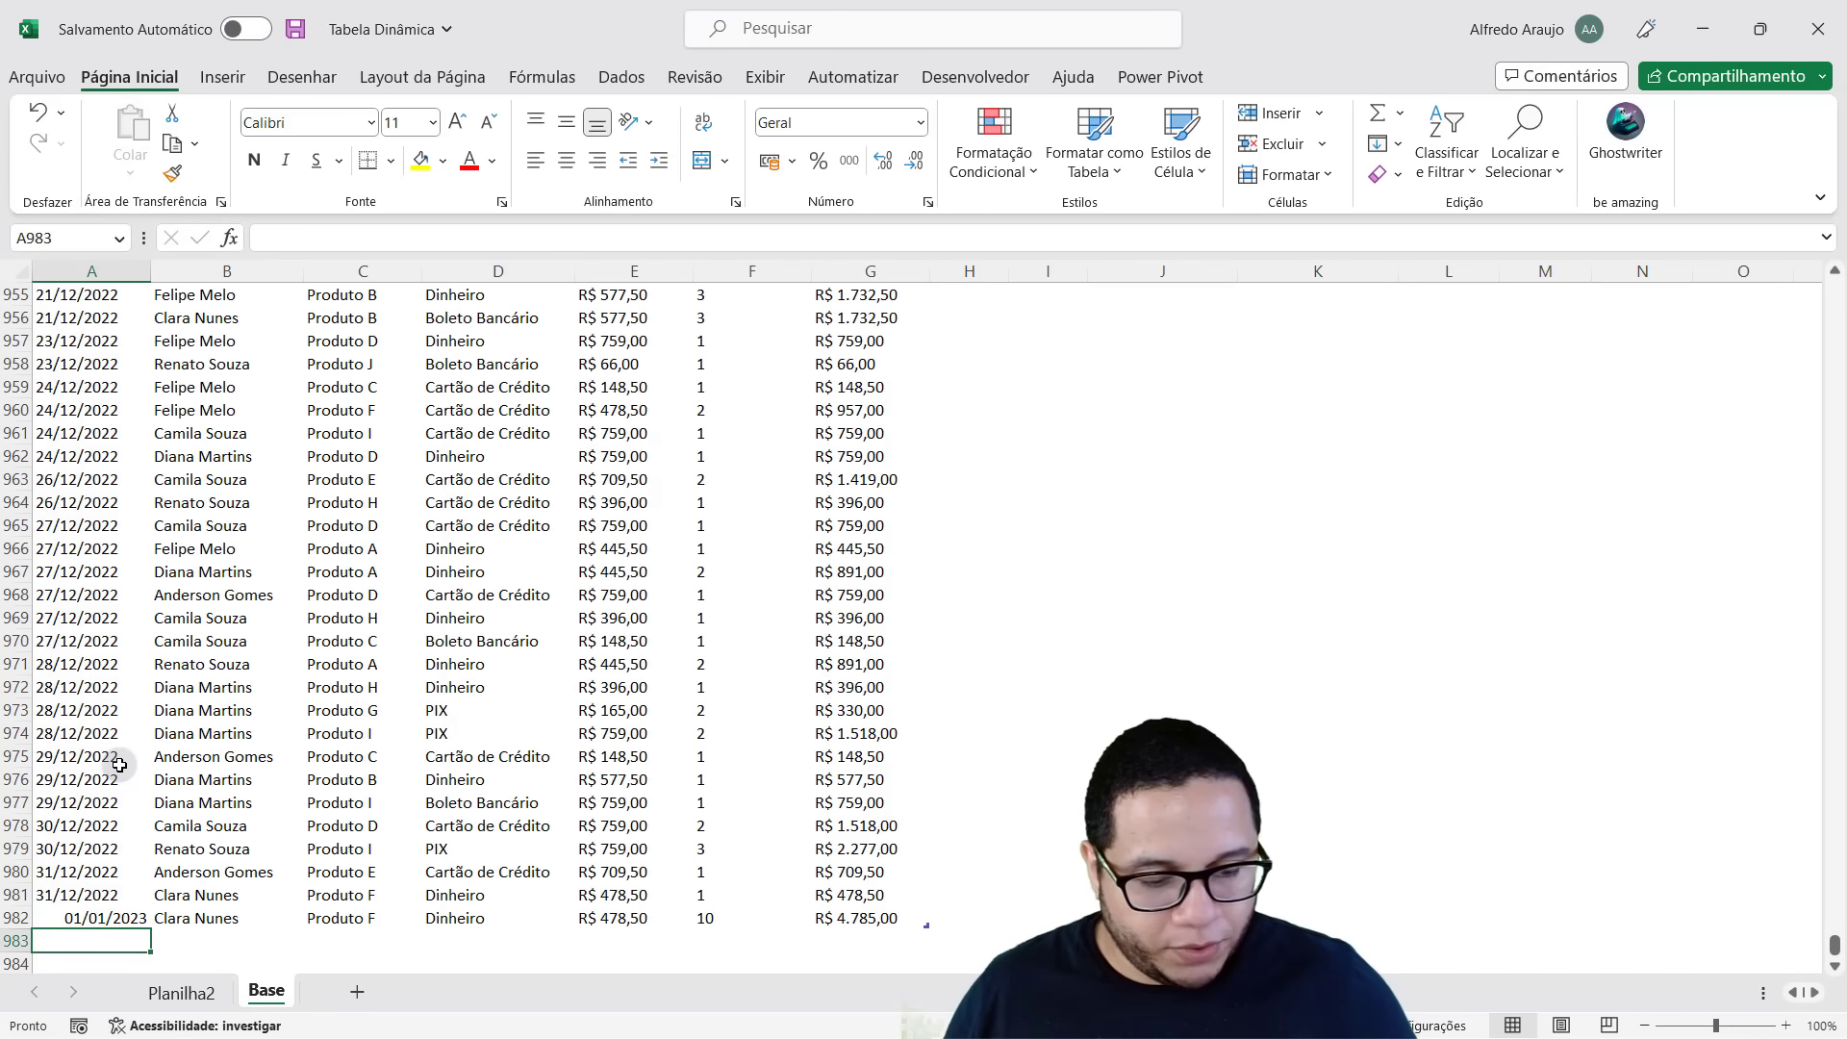
{"action": "type", "text": "02/01/202"}
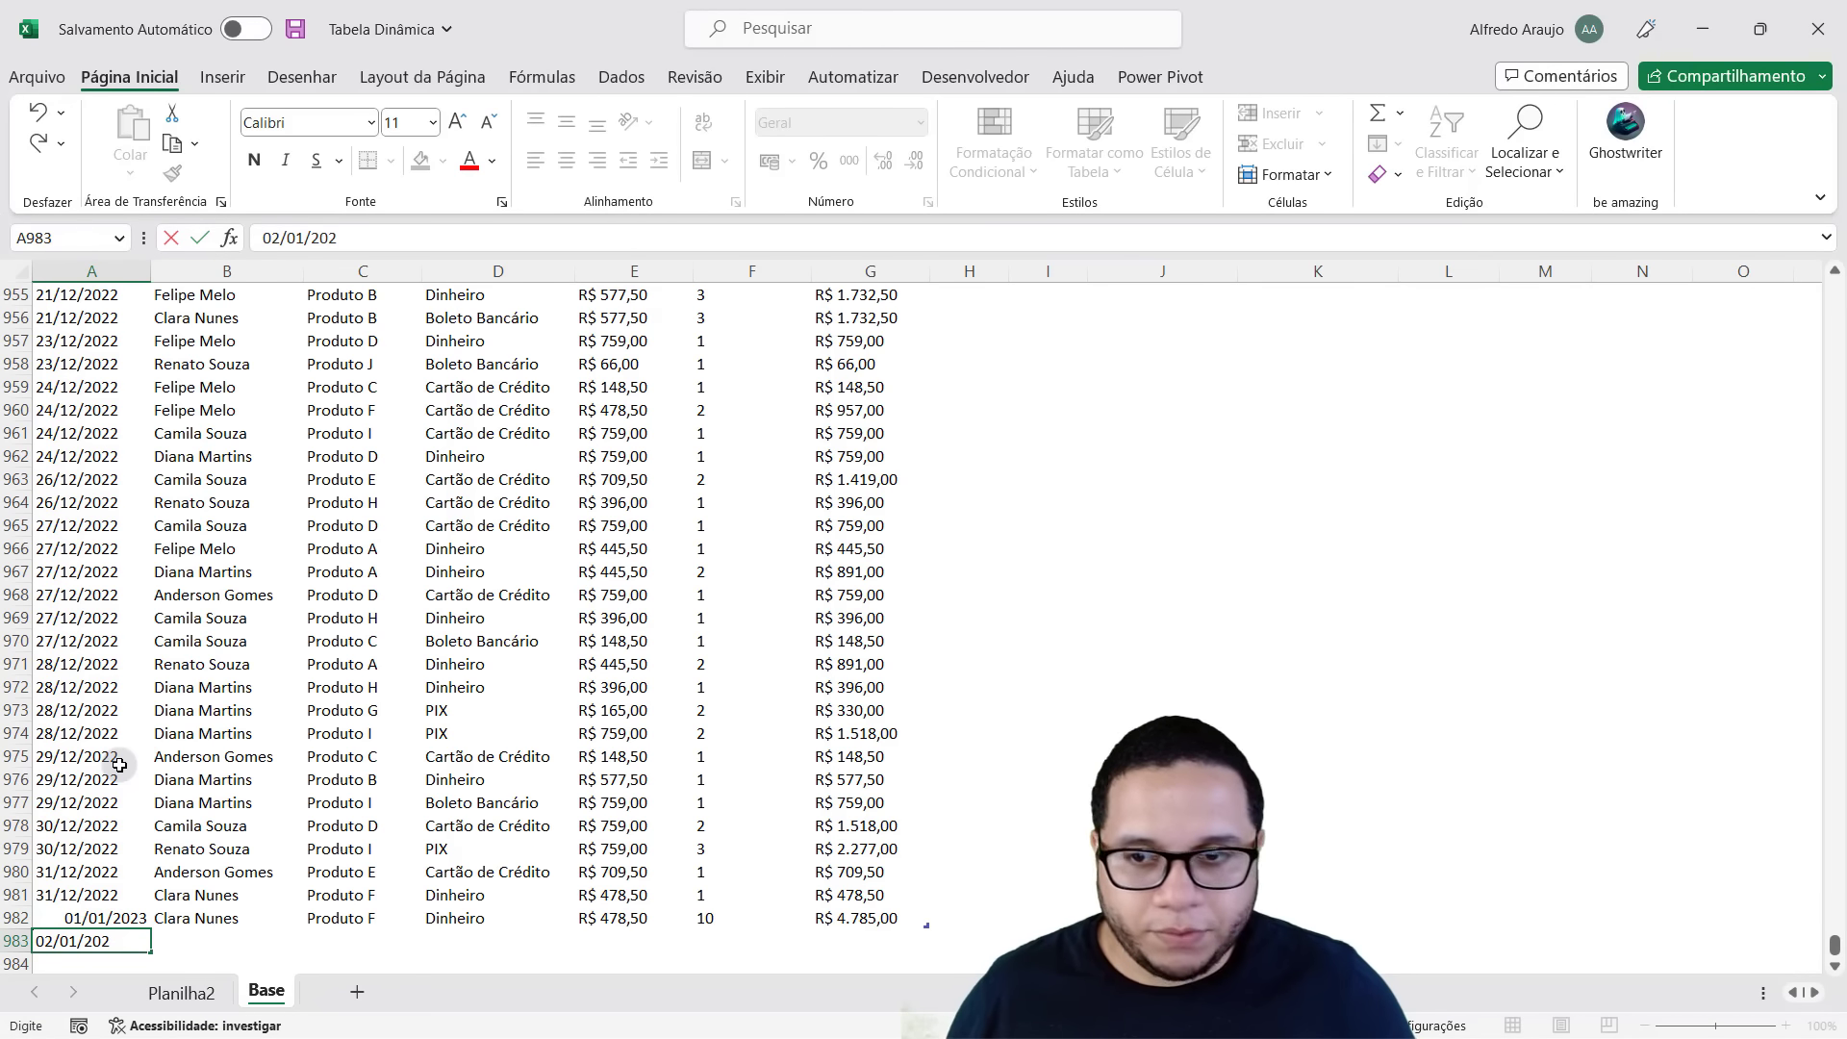
{"action": "type", "text": "3"}
{"action": "key", "text": "Tab"}
{"action": "key", "text": "Up"}
Copy the previous sale's details B982:G982 into row 983, then return to the Planilha2 pivot.
{"action": "key", "text": "ctrl+shift+Right"}
{"action": "key", "text": "ctrl+c"}
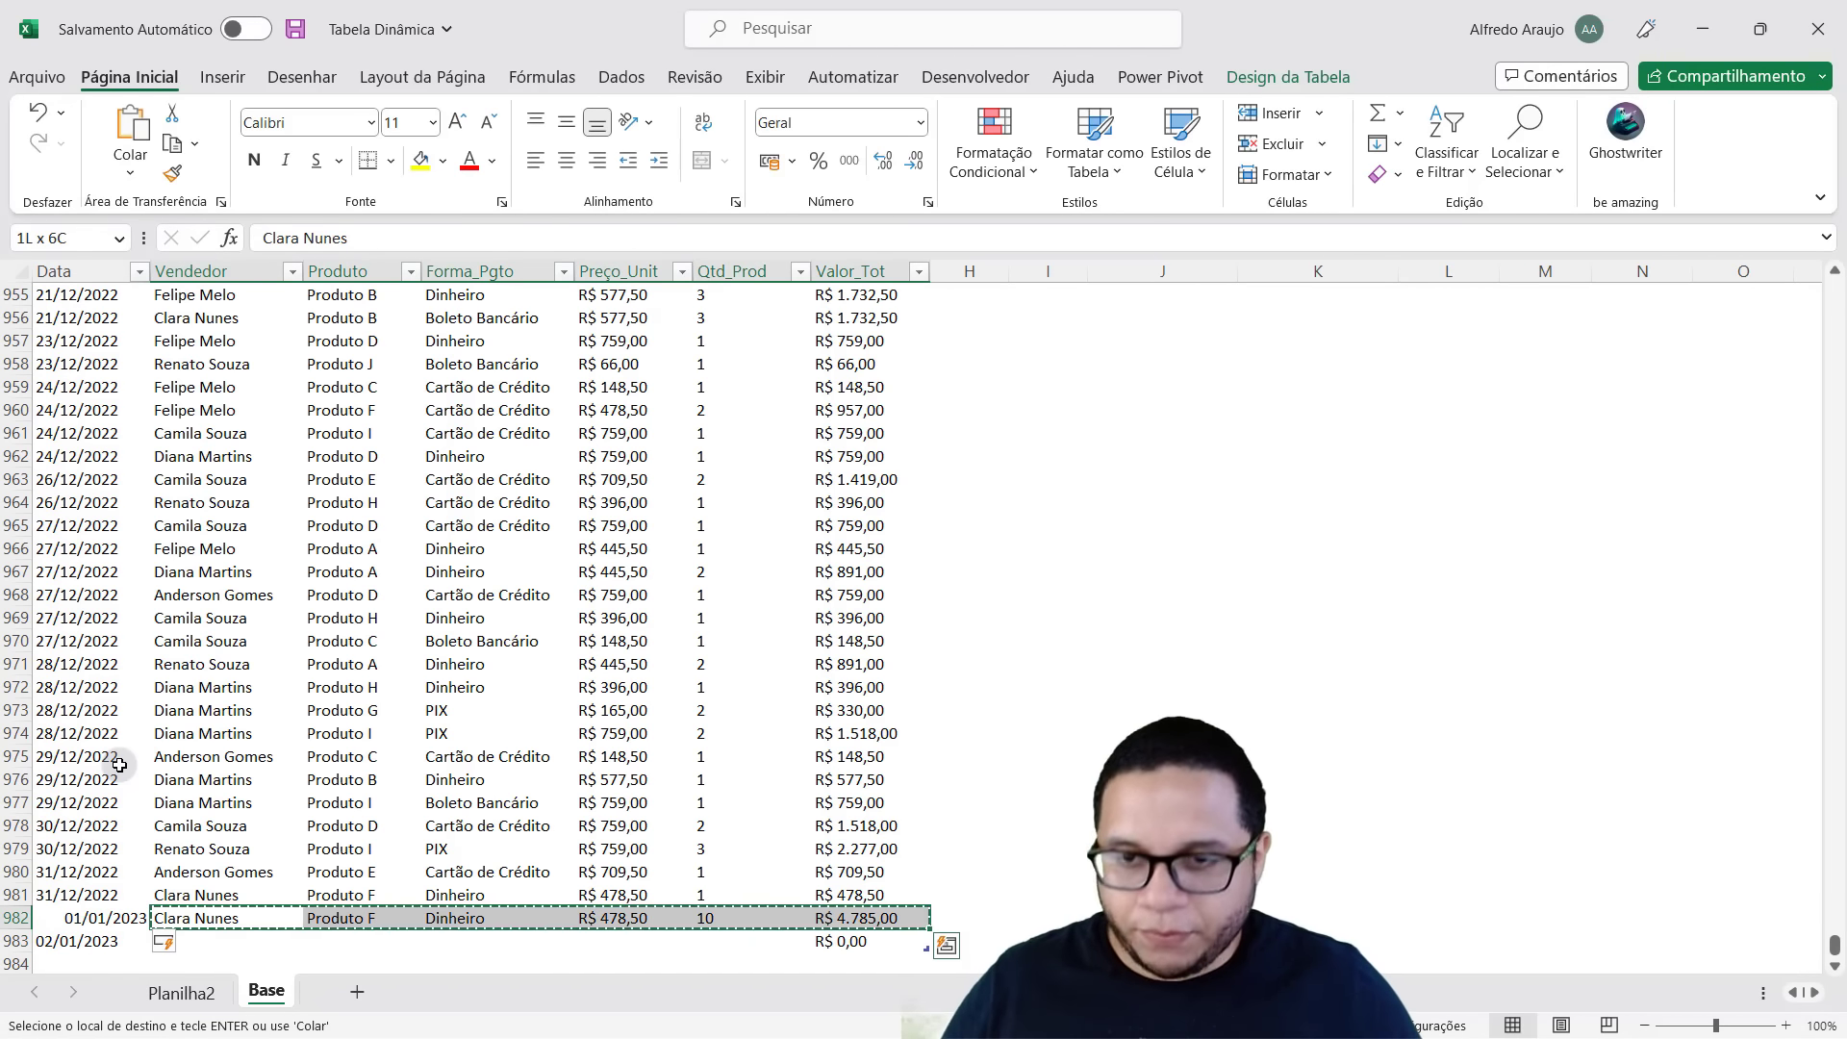
{"action": "key", "text": "Down"}
{"action": "key", "text": "Return"}
{"action": "key", "text": "Up"}
{"action": "key", "text": "ctrl+Page_Up"}
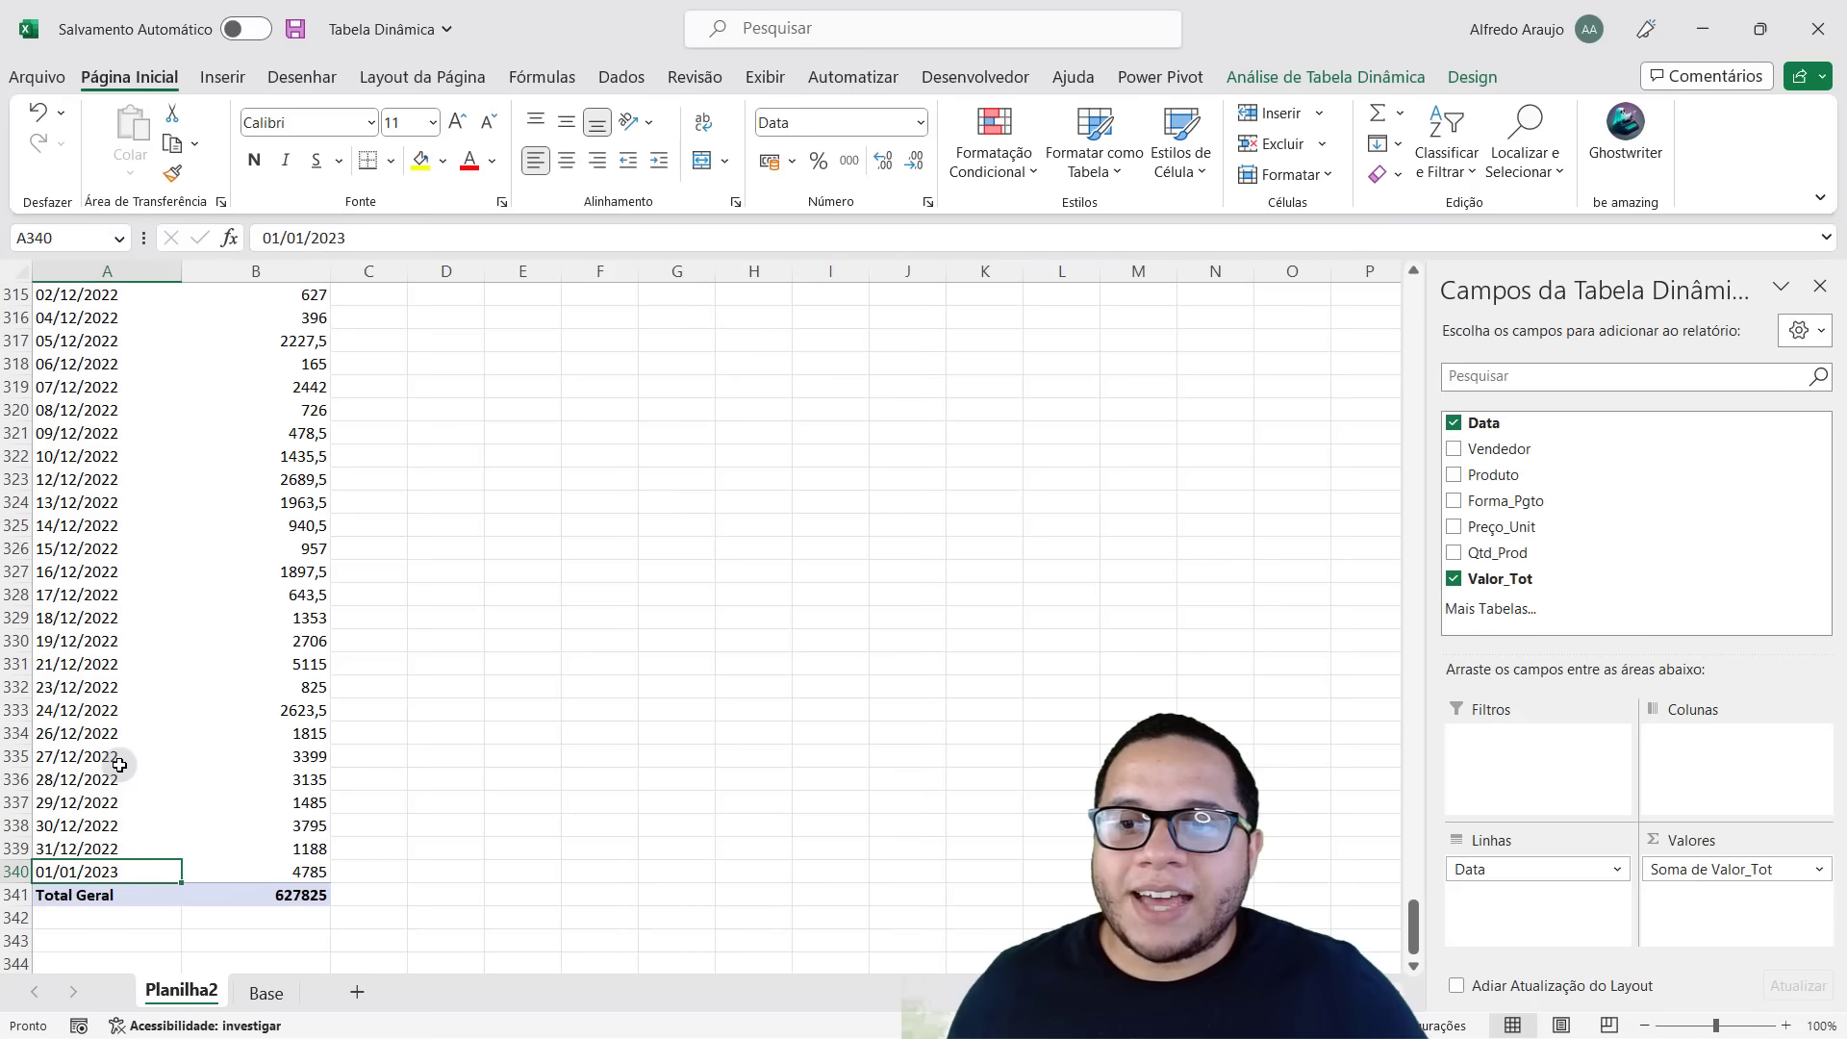
{"action": "right_click", "coordinate": [119, 765]}
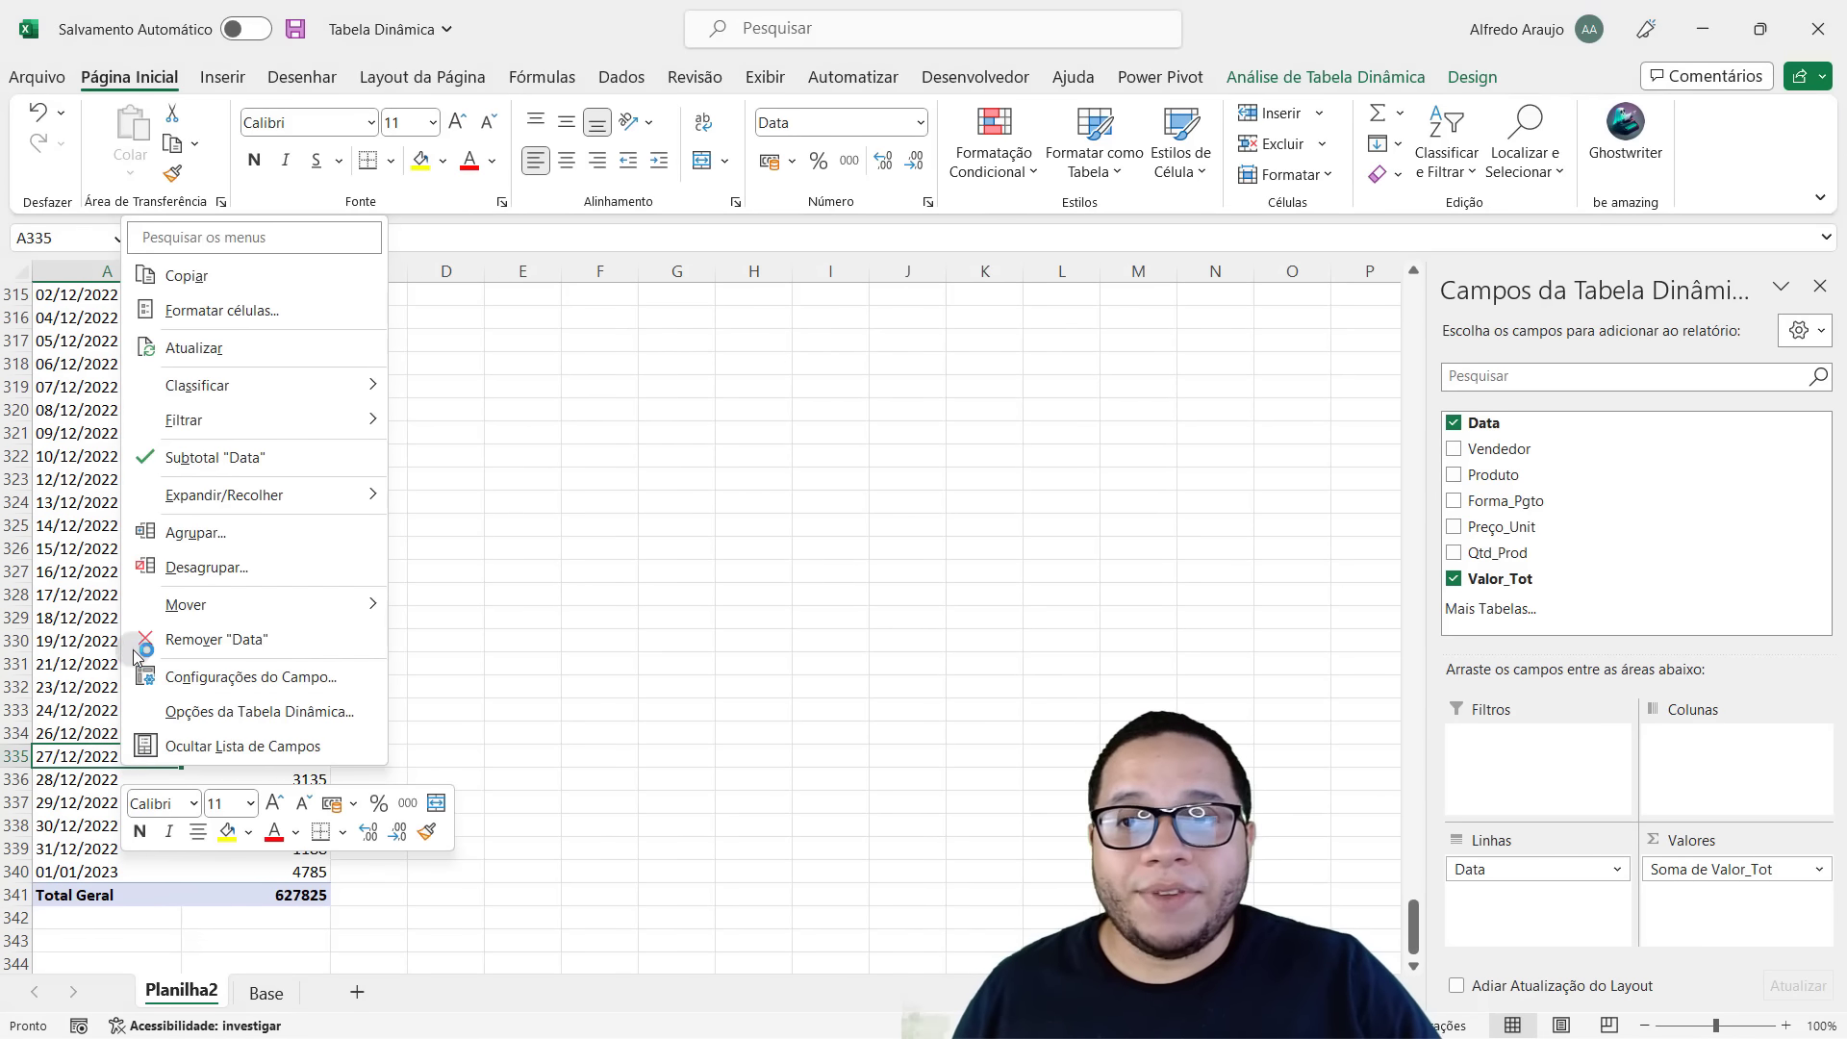
Refresh the pivot and verify the new 02/01/2023 row of 4785, totalling 632610.
{"action": "left_click", "coordinate": [209, 458]}
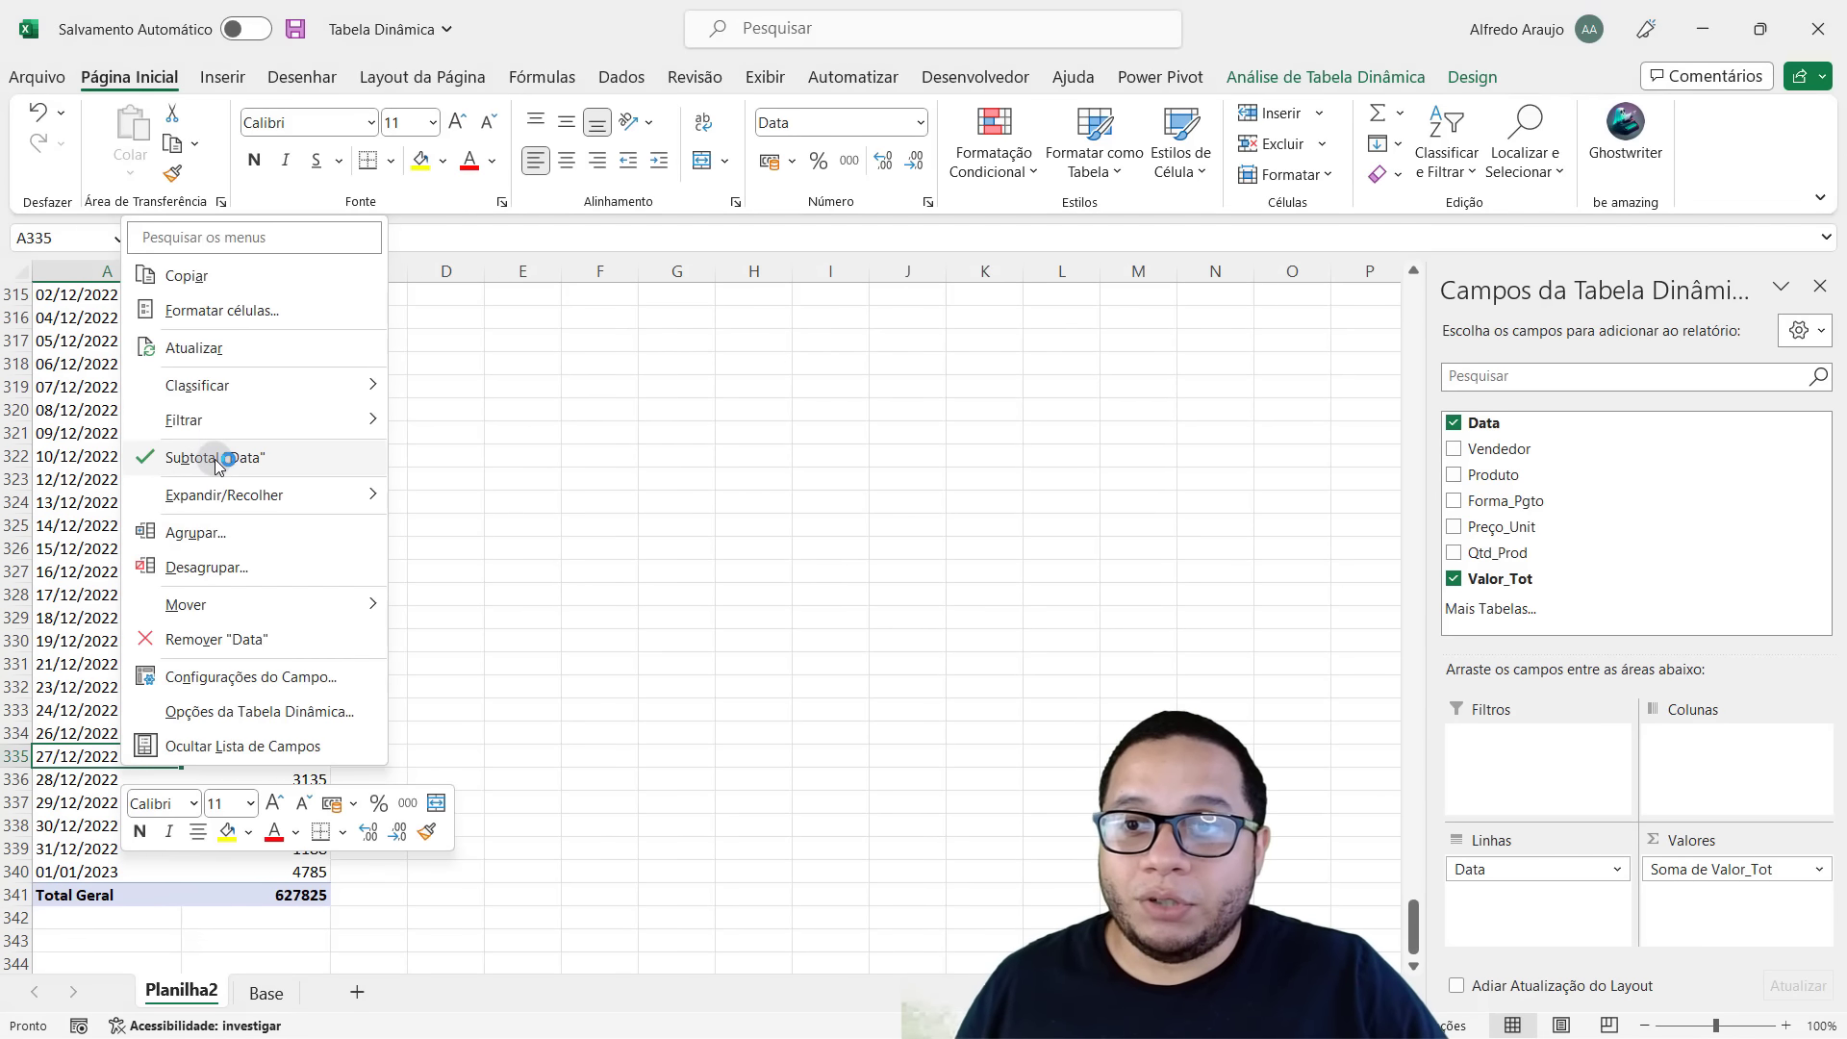
{"action": "left_click", "coordinate": [207, 348]}
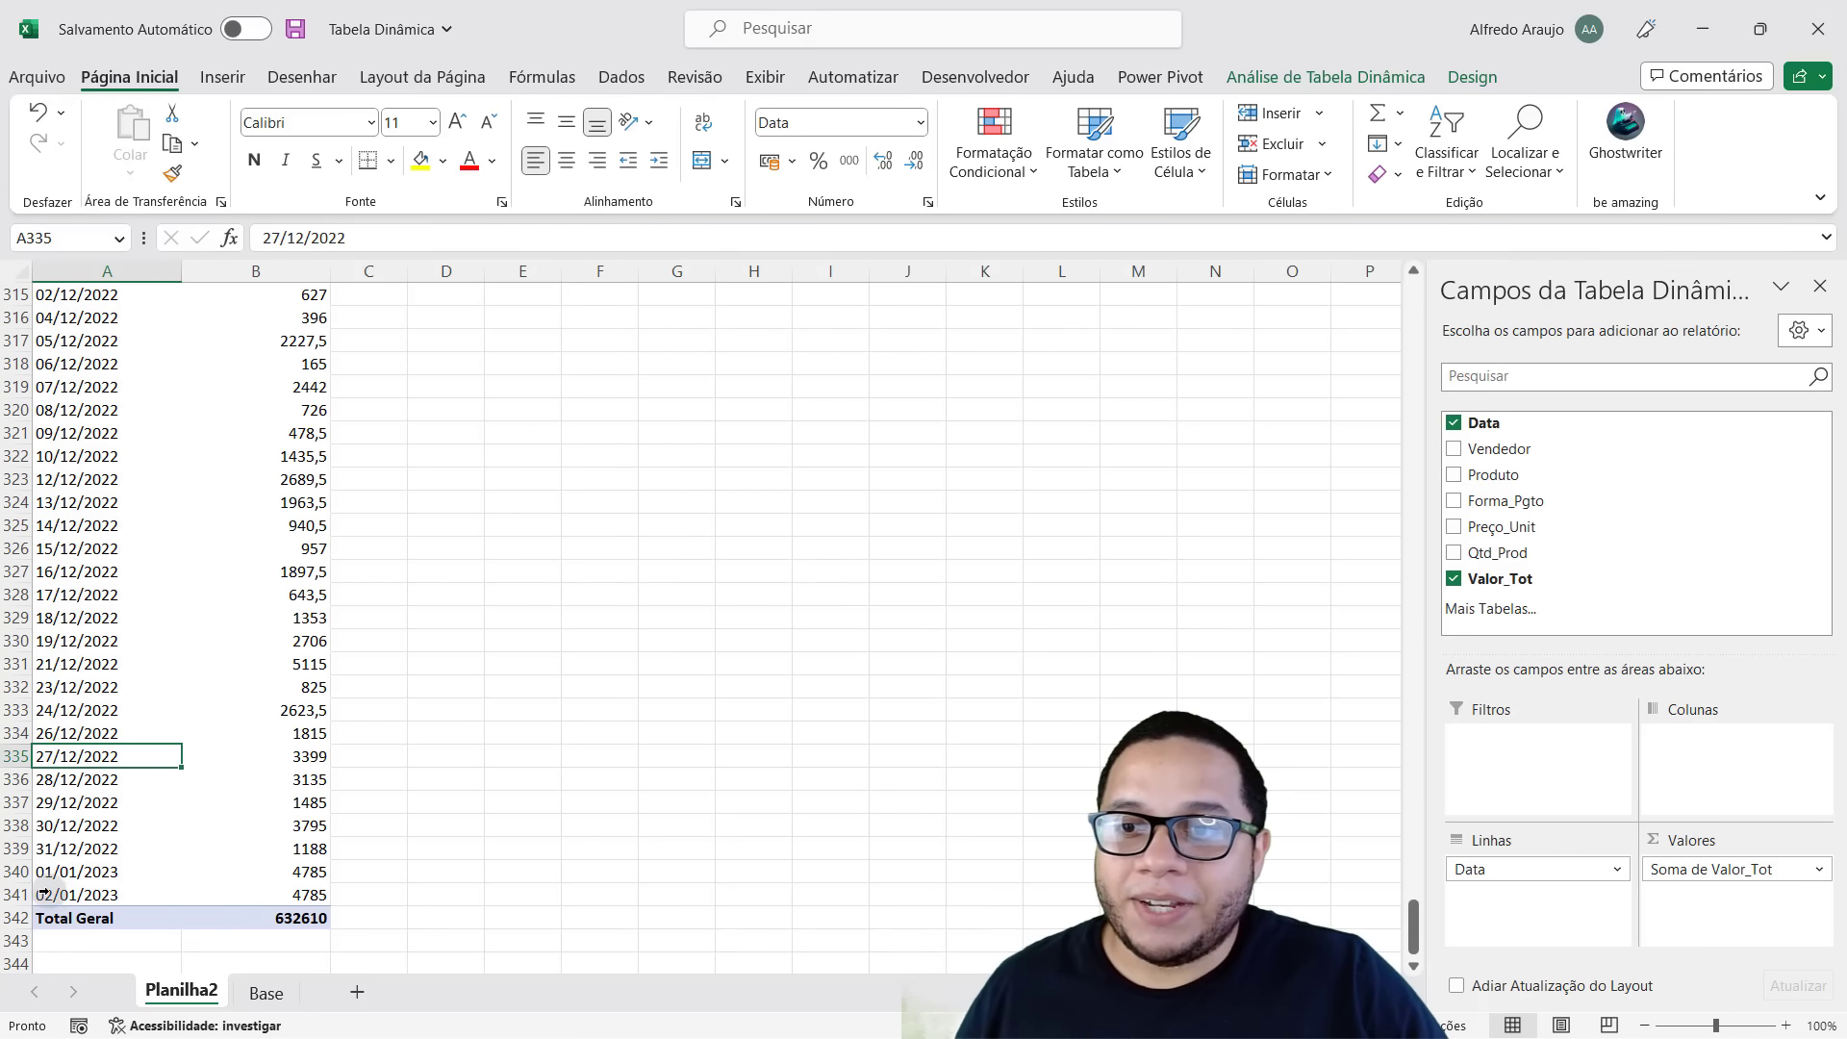
{"action": "left_click_drag", "start_coordinate": [44, 893], "coordinate": [240, 897]}
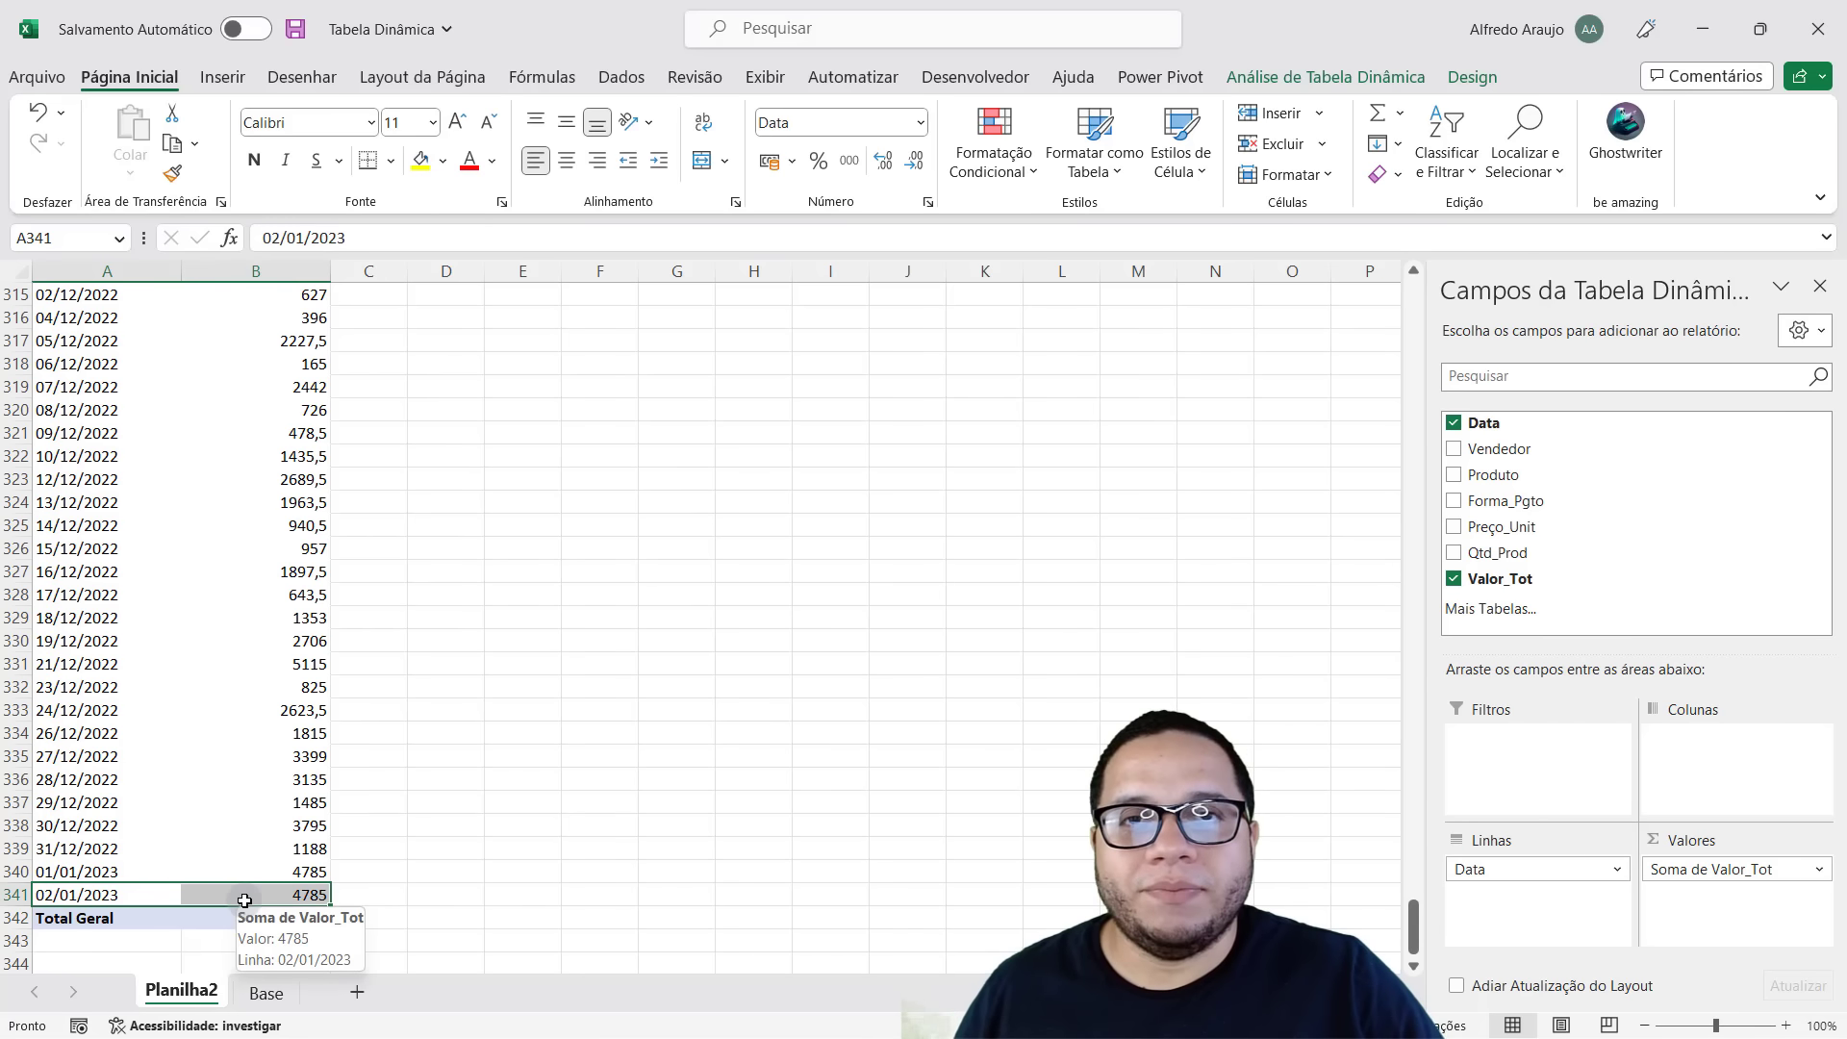
{"action": "mouse_move", "coordinate": [242, 895]}
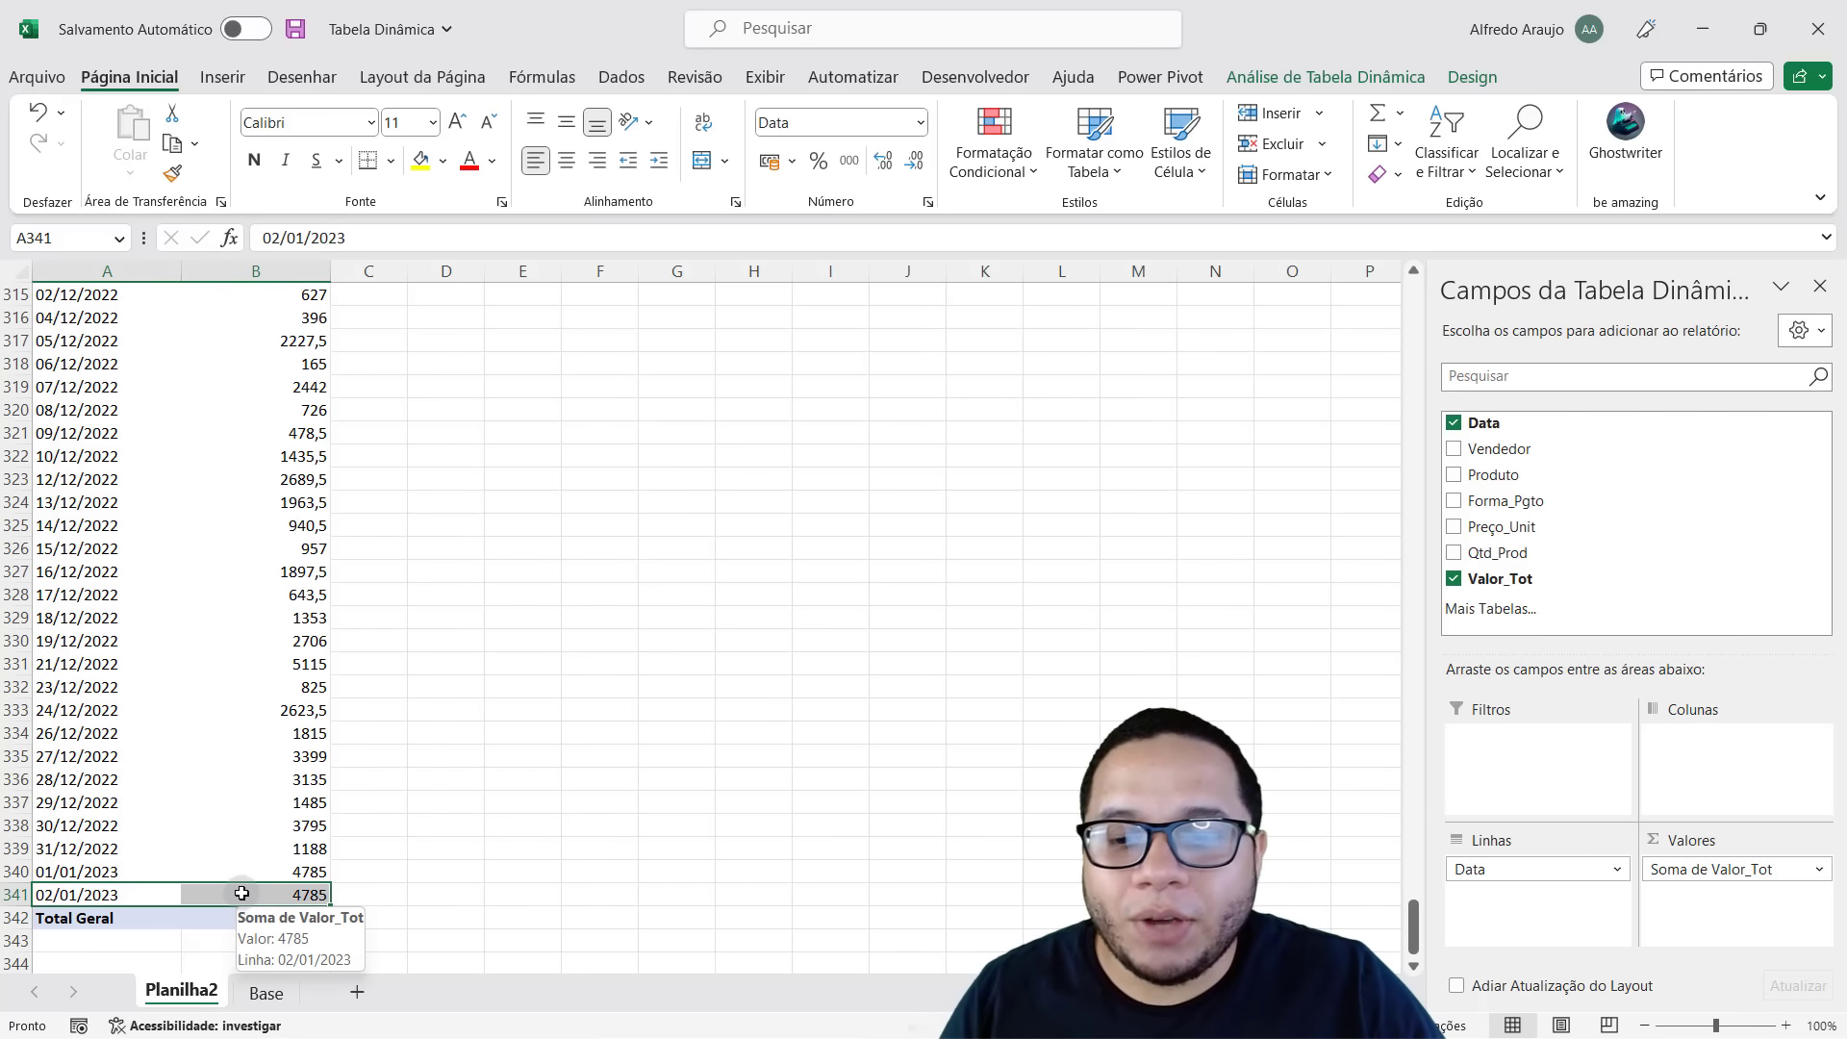
{"action": "left_click", "coordinate": [252, 618]}
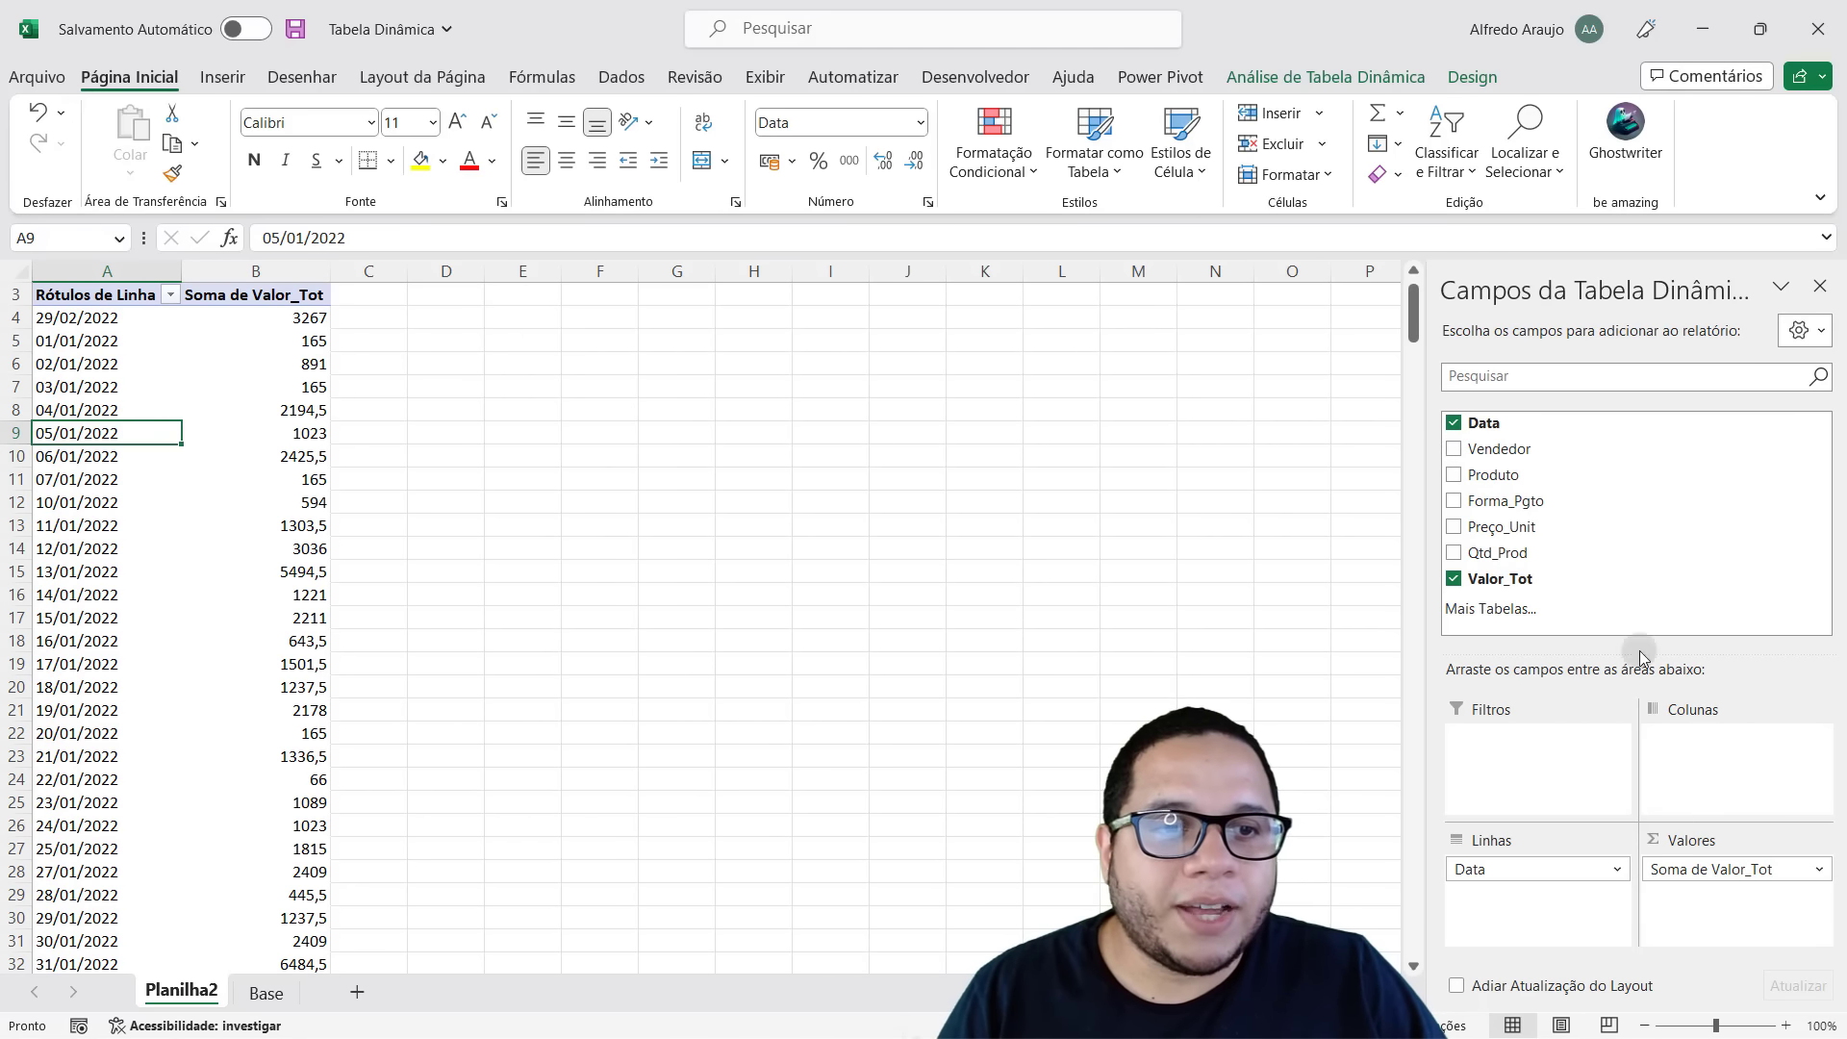
Remove Qtd_Prod, Valor_Tot and Data from the pivot and put Vendedor in the rows.
{"action": "left_click_drag", "start_coordinate": [1504, 555], "coordinate": [1739, 919]}
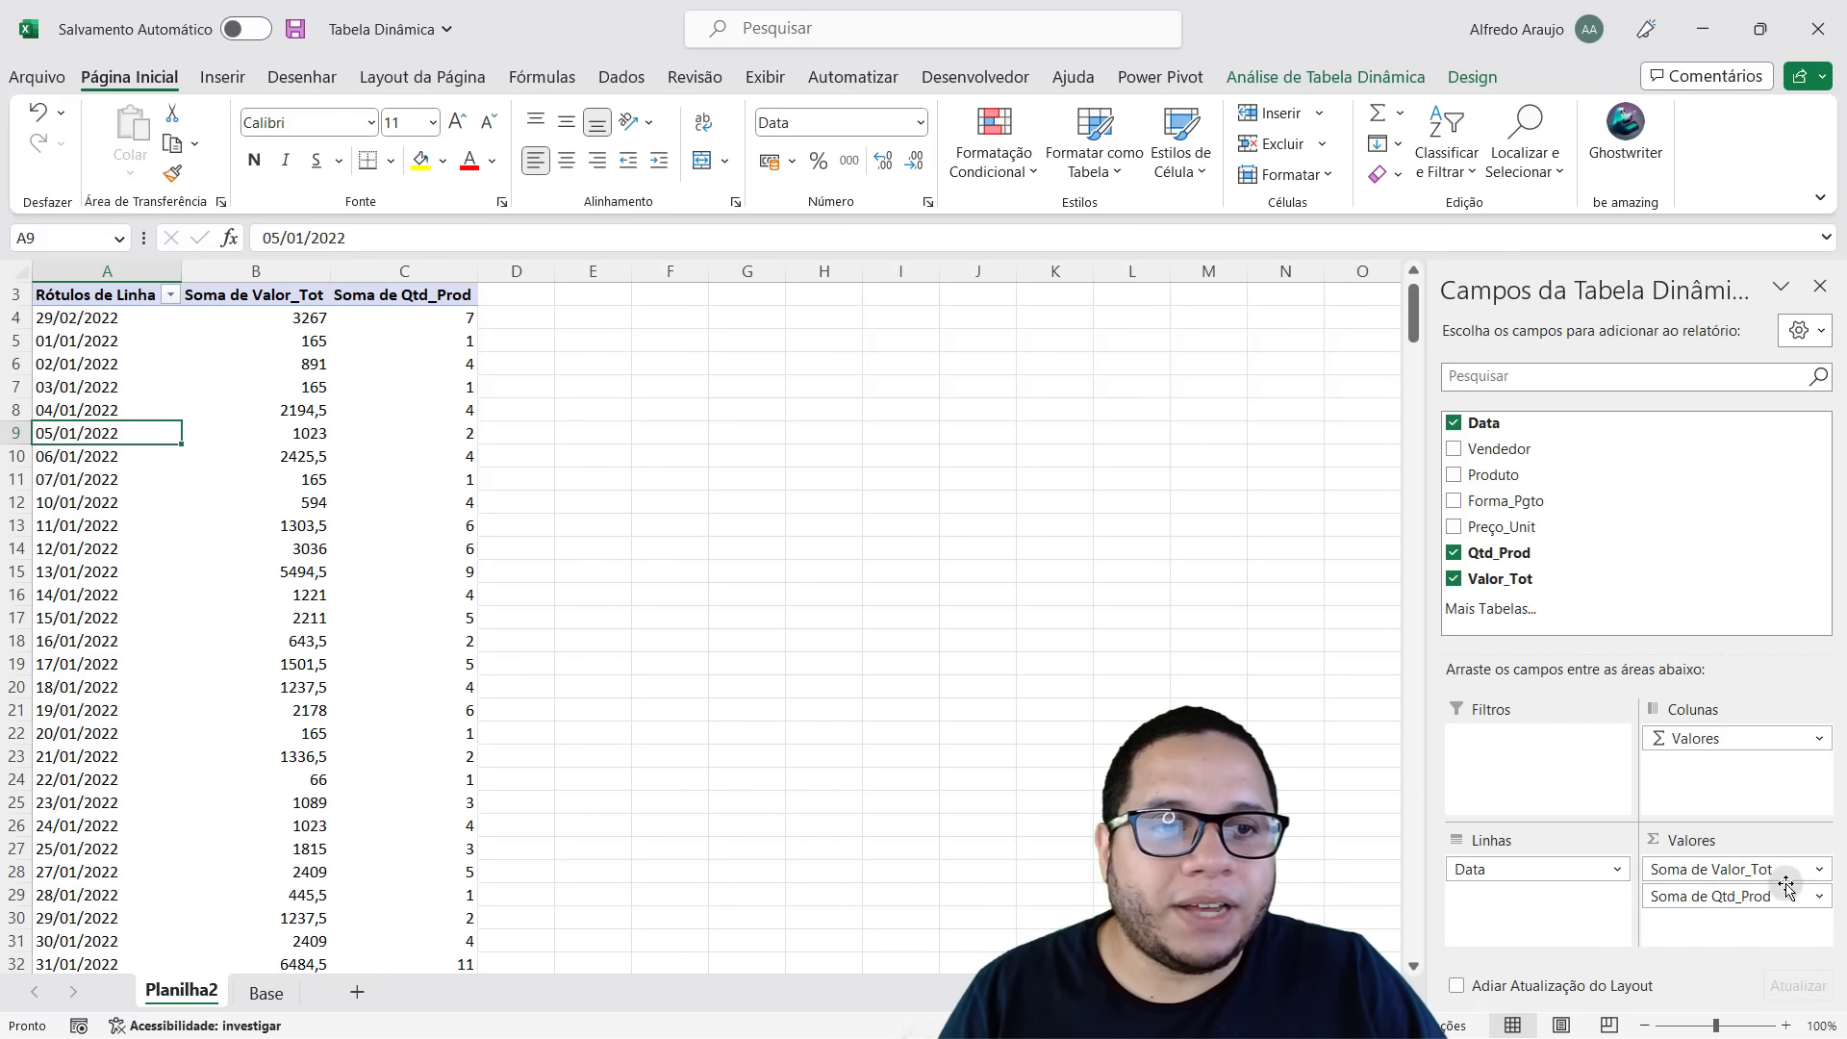
{"action": "left_click_drag", "start_coordinate": [1735, 895], "coordinate": [895, 838]}
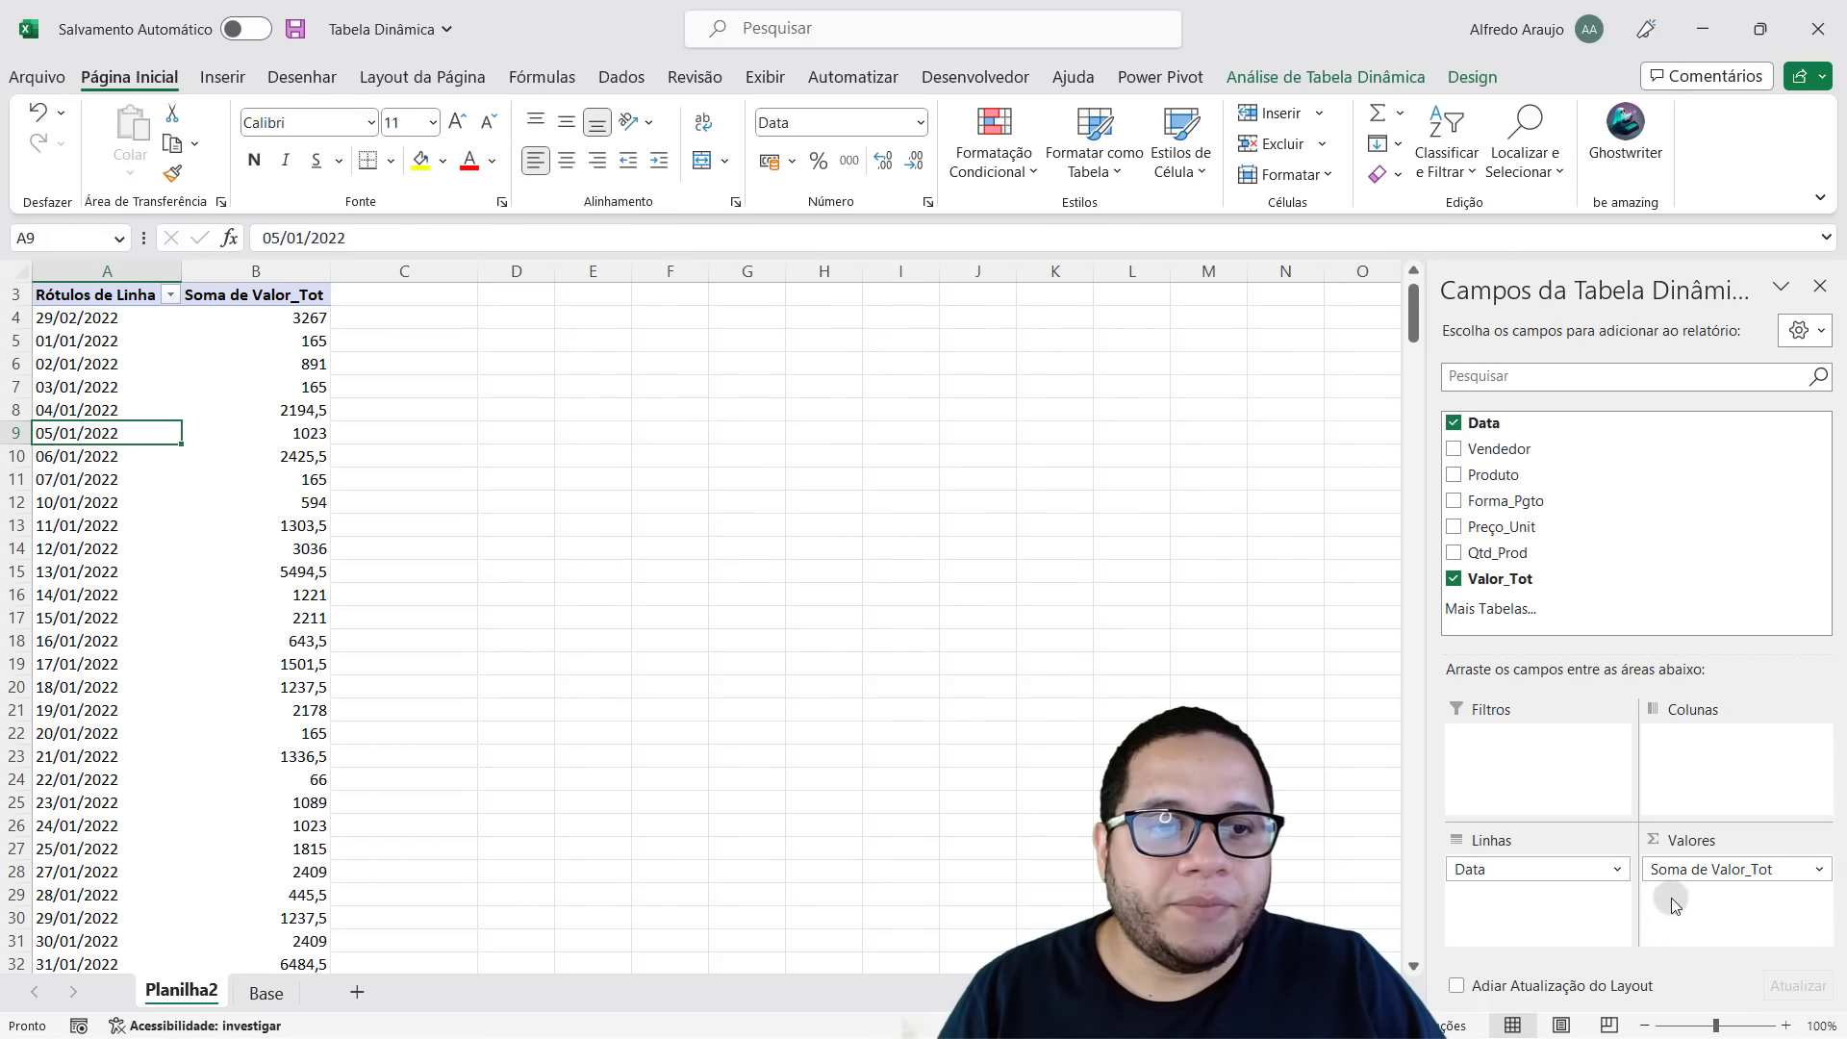
{"action": "left_click_drag", "start_coordinate": [1735, 868], "coordinate": [952, 837]}
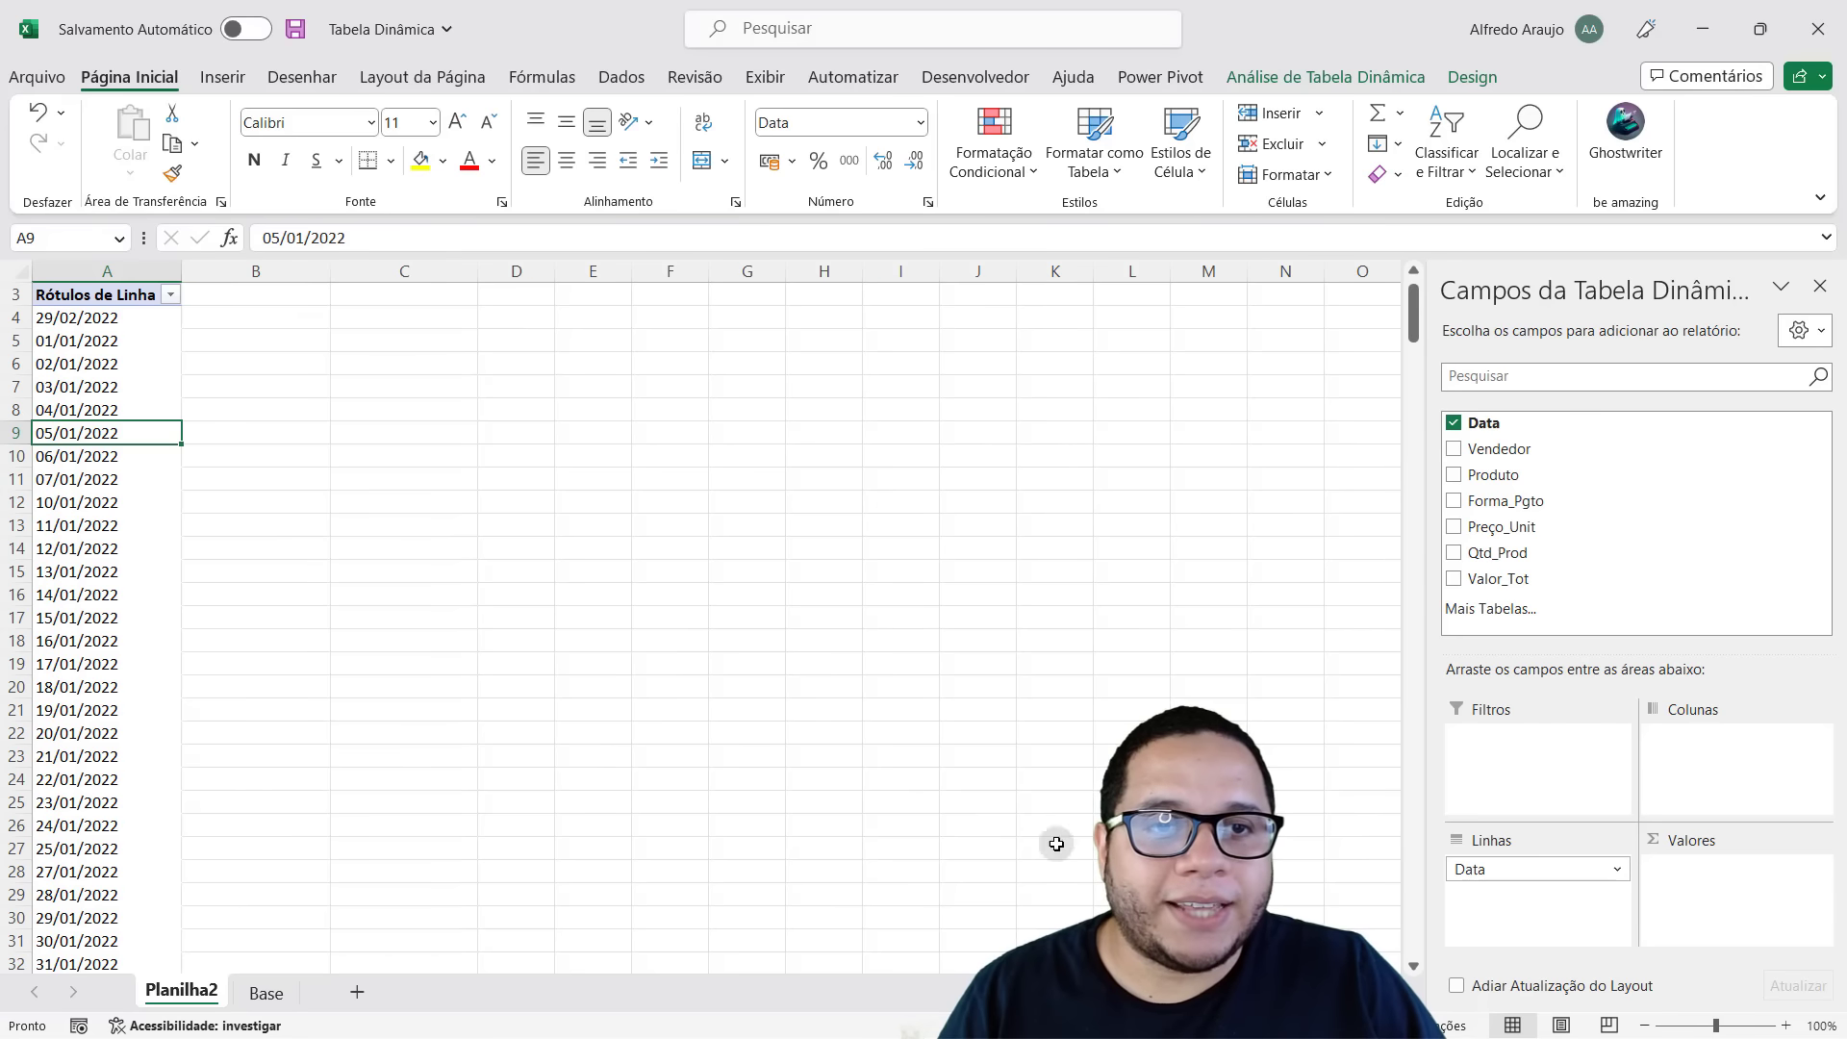
{"action": "left_click_drag", "start_coordinate": [1523, 883], "coordinate": [1056, 841]}
{"action": "mouse_move", "coordinate": [1525, 448]}
{"action": "left_mouse_down"}
{"action": "mouse_move", "coordinate": [1624, 841]}
{"action": "mouse_move", "coordinate": [1514, 896]}
{"action": "left_mouse_up"}
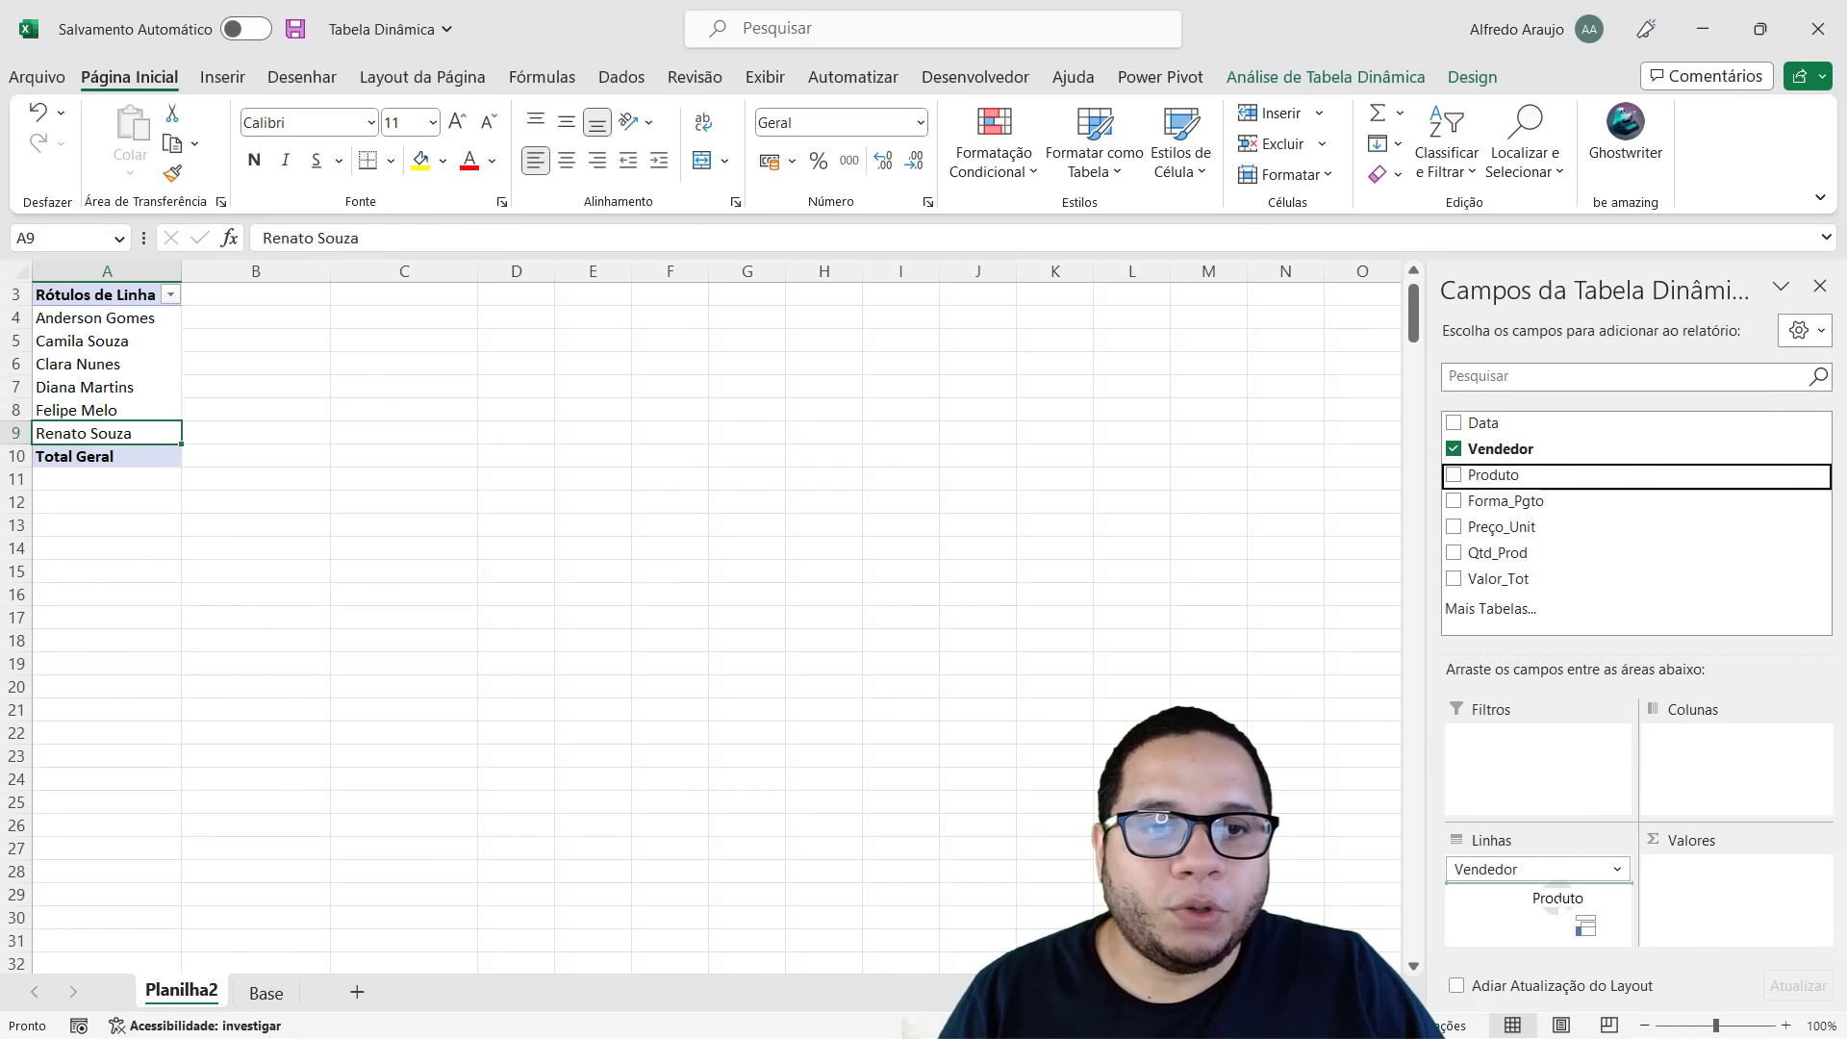
Nest Produto under Vendedor in the pivot rows.
{"action": "left_click_drag", "start_coordinate": [1531, 509], "coordinate": [1539, 895]}
{"action": "left_click", "coordinate": [111, 310]}
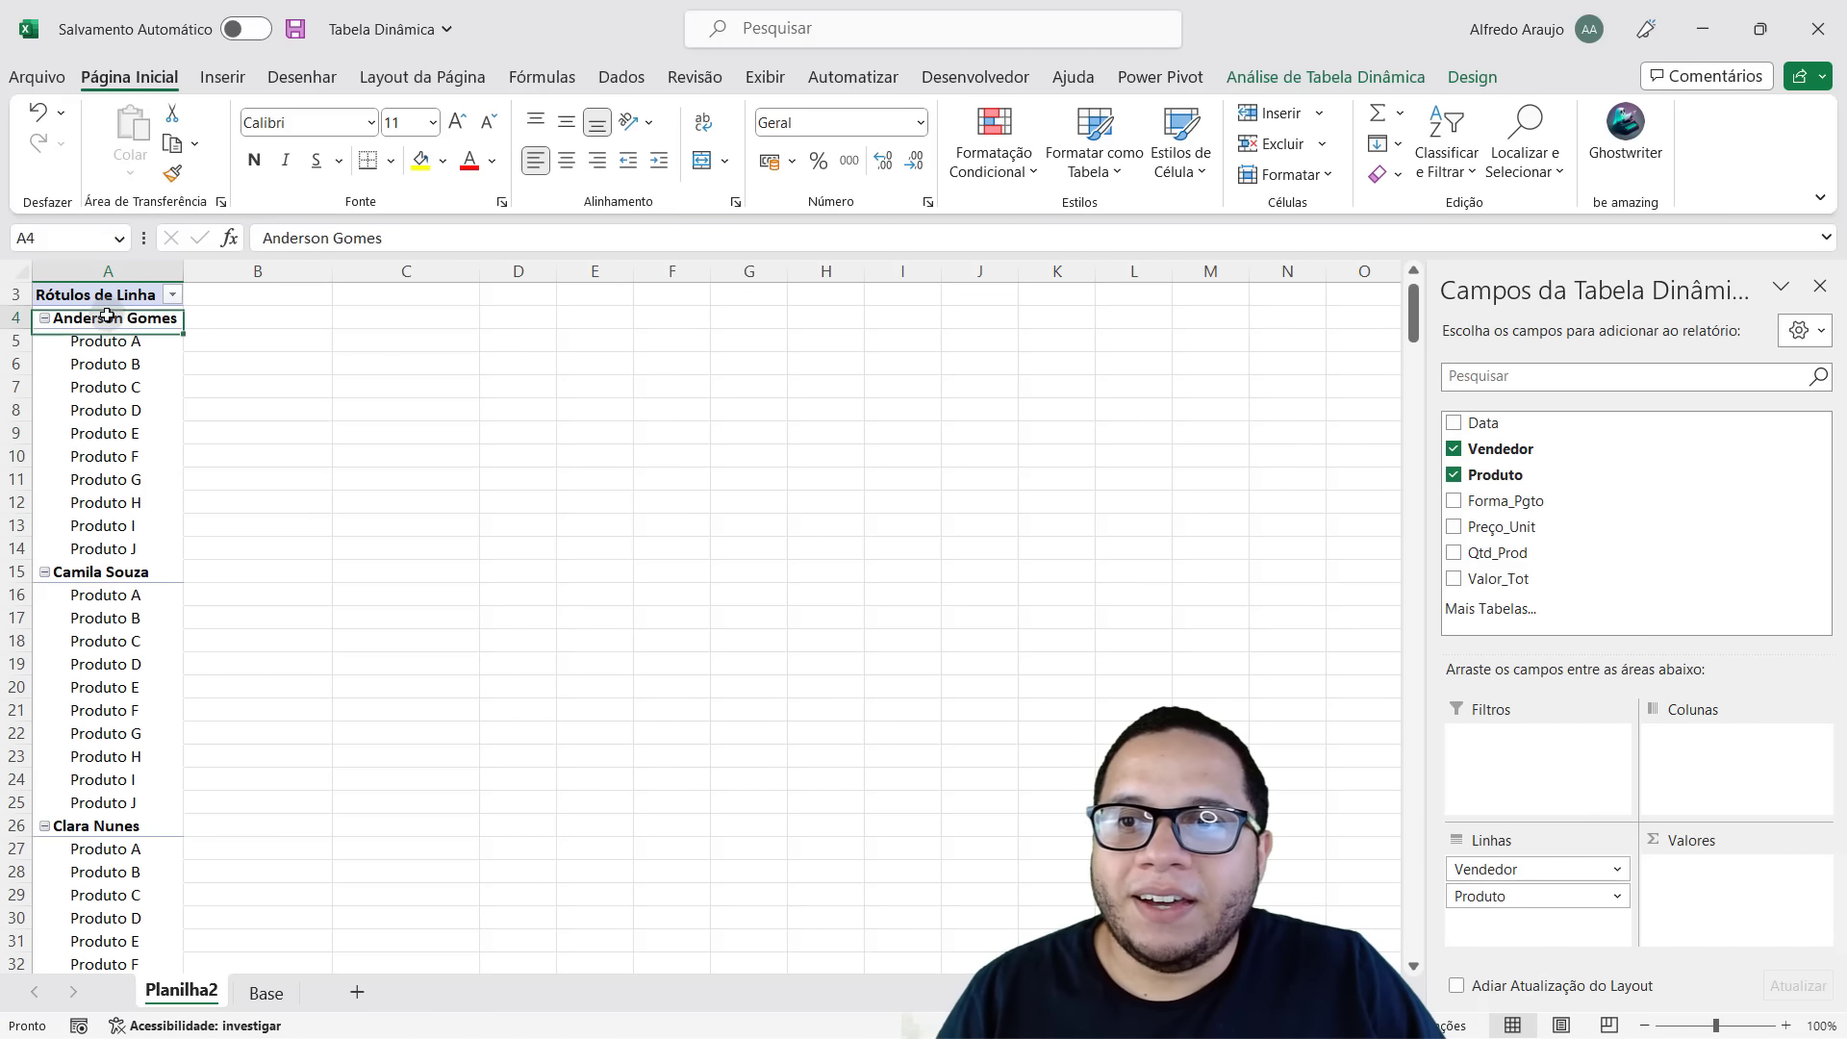
{"action": "left_click_drag", "start_coordinate": [106, 341], "coordinate": [116, 561]}
{"action": "left_click", "coordinate": [108, 479]}
Add Valor_Tot sums and review the first salesperson's per-product values, subtotalling 90717.
{"action": "left_click_drag", "start_coordinate": [1549, 577], "coordinate": [1769, 876]}
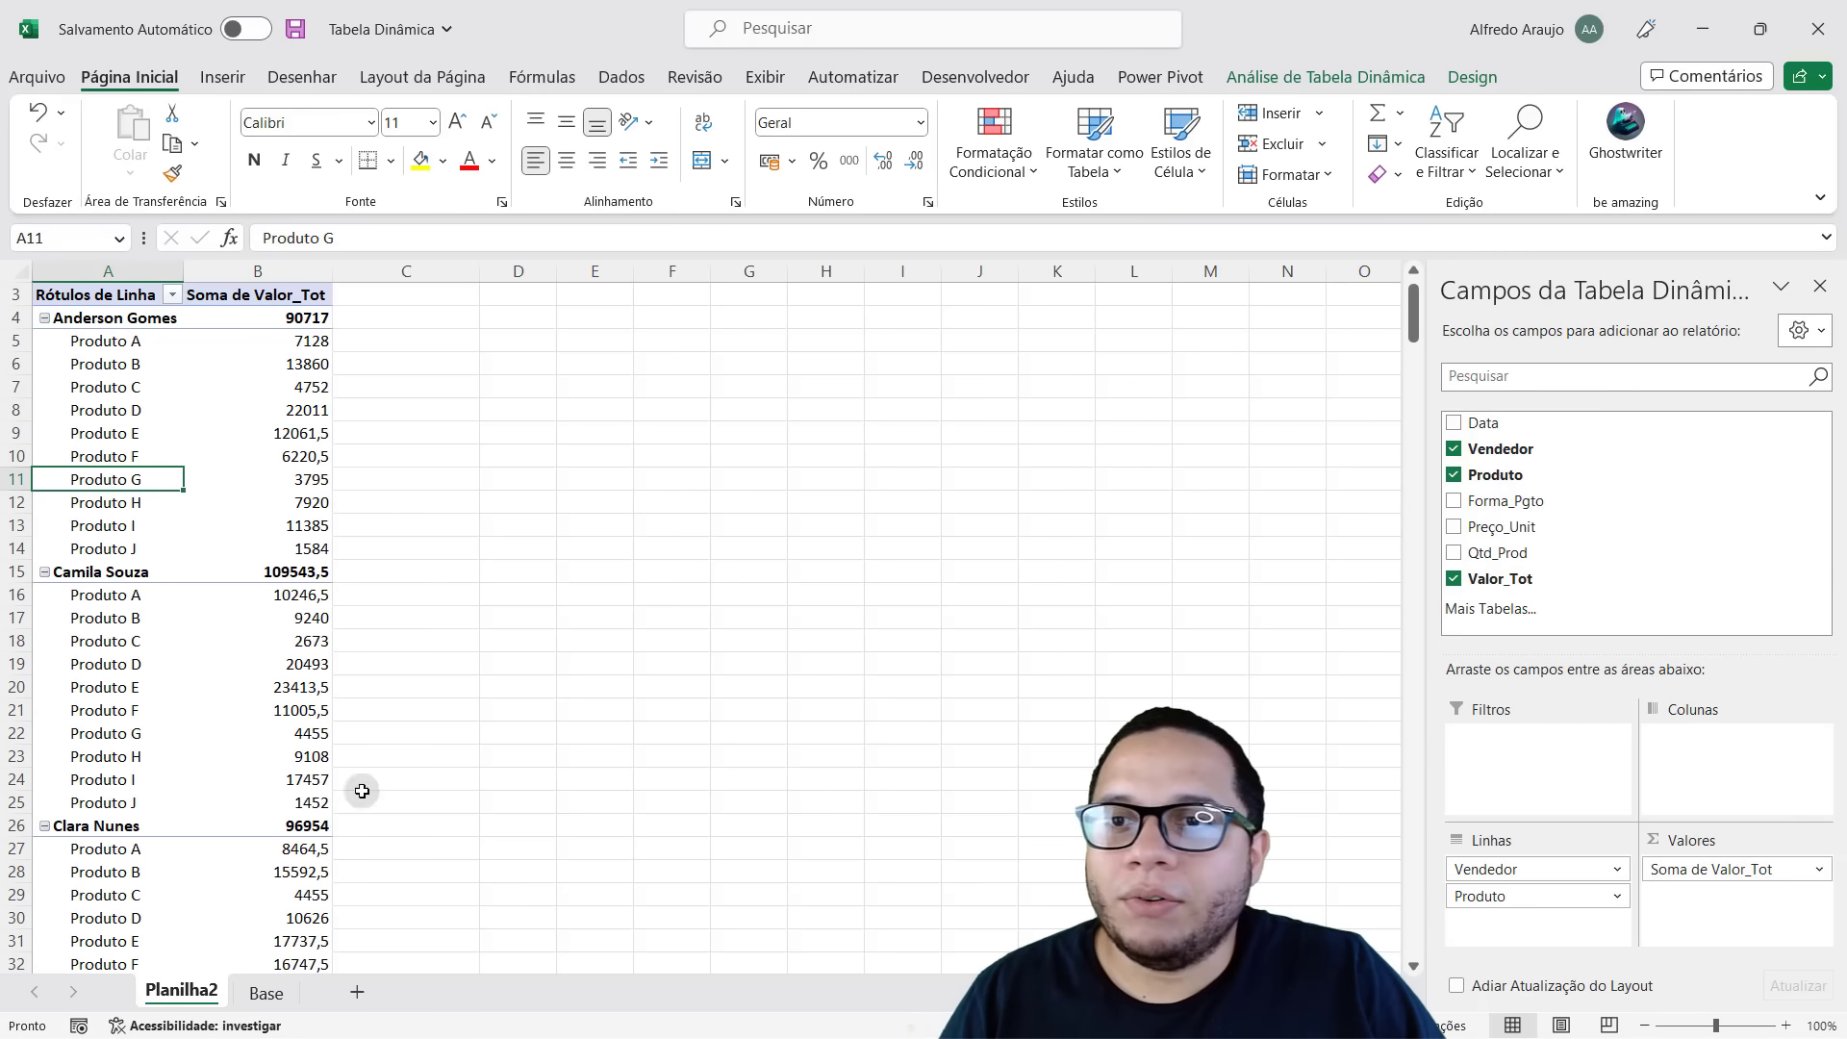
{"action": "left_click", "coordinate": [258, 344]}
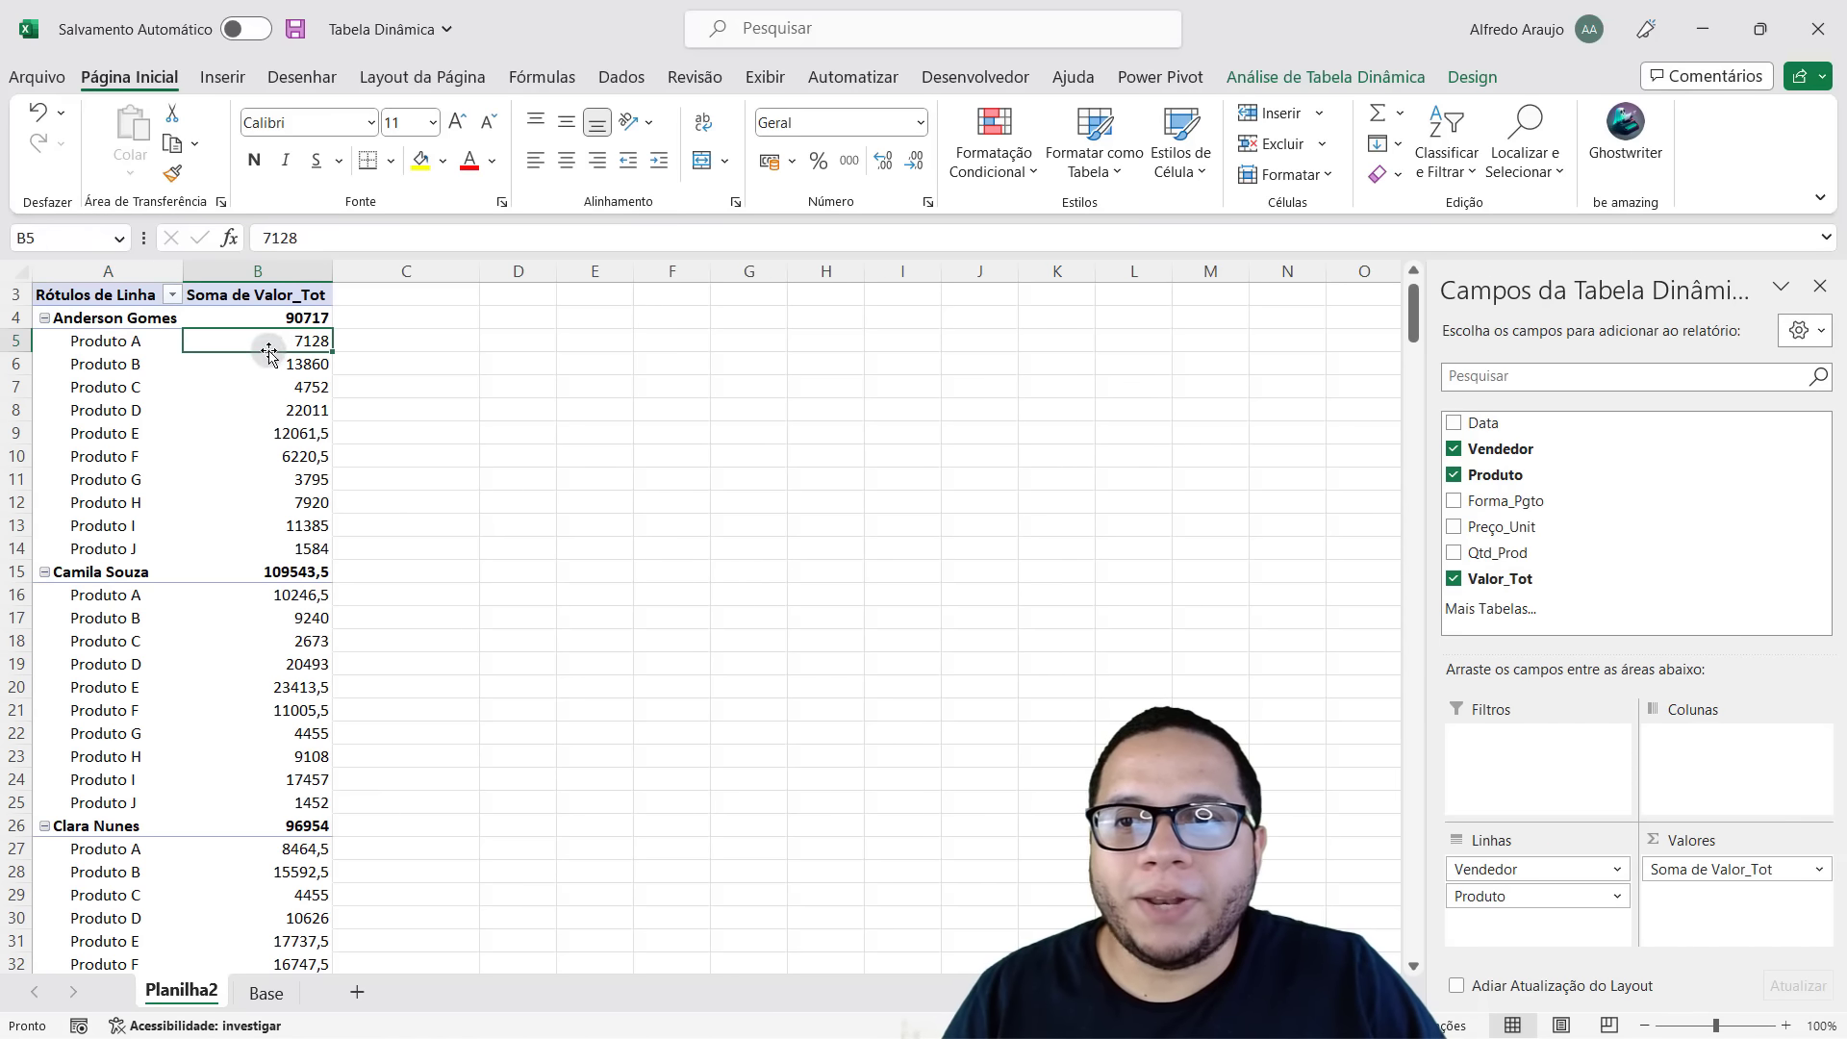
{"action": "left_click", "coordinate": [136, 320]}
{"action": "left_click", "coordinate": [262, 321]}
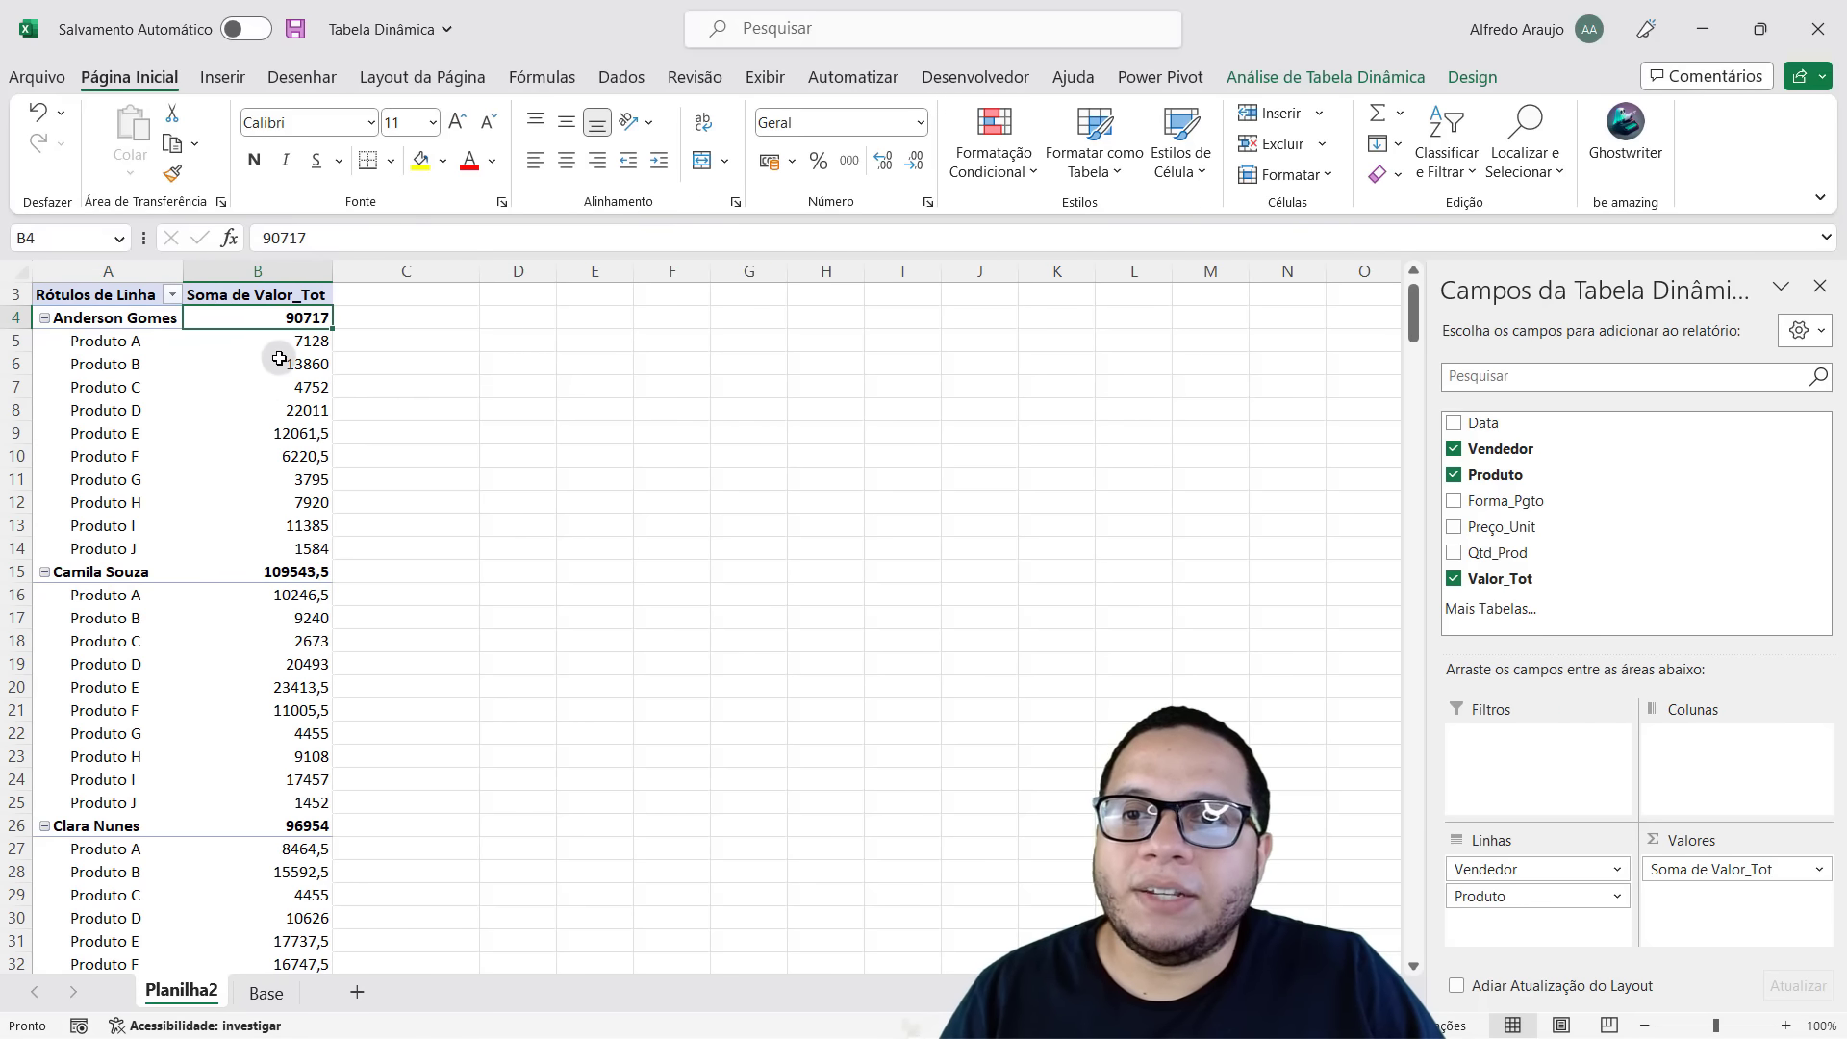
{"action": "left_click", "coordinate": [316, 344]}
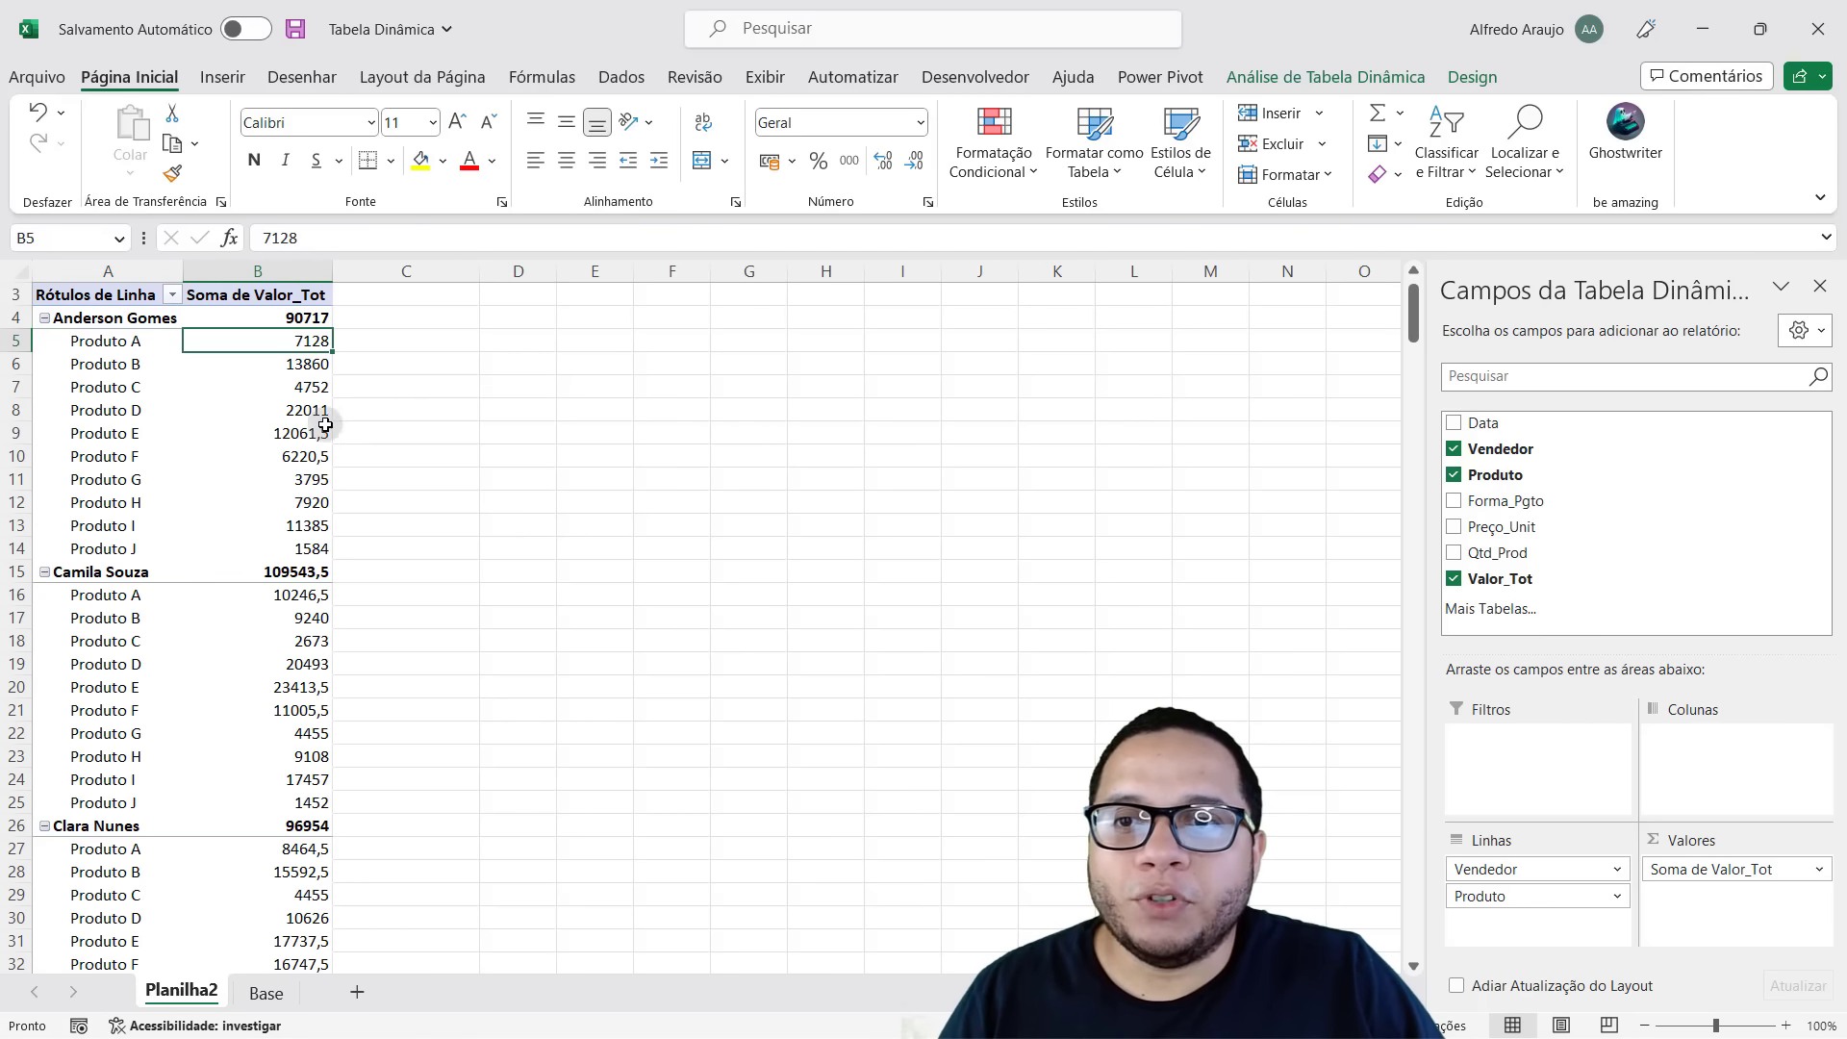
{"action": "left_click", "coordinate": [301, 363]}
{"action": "left_click", "coordinate": [318, 382]}
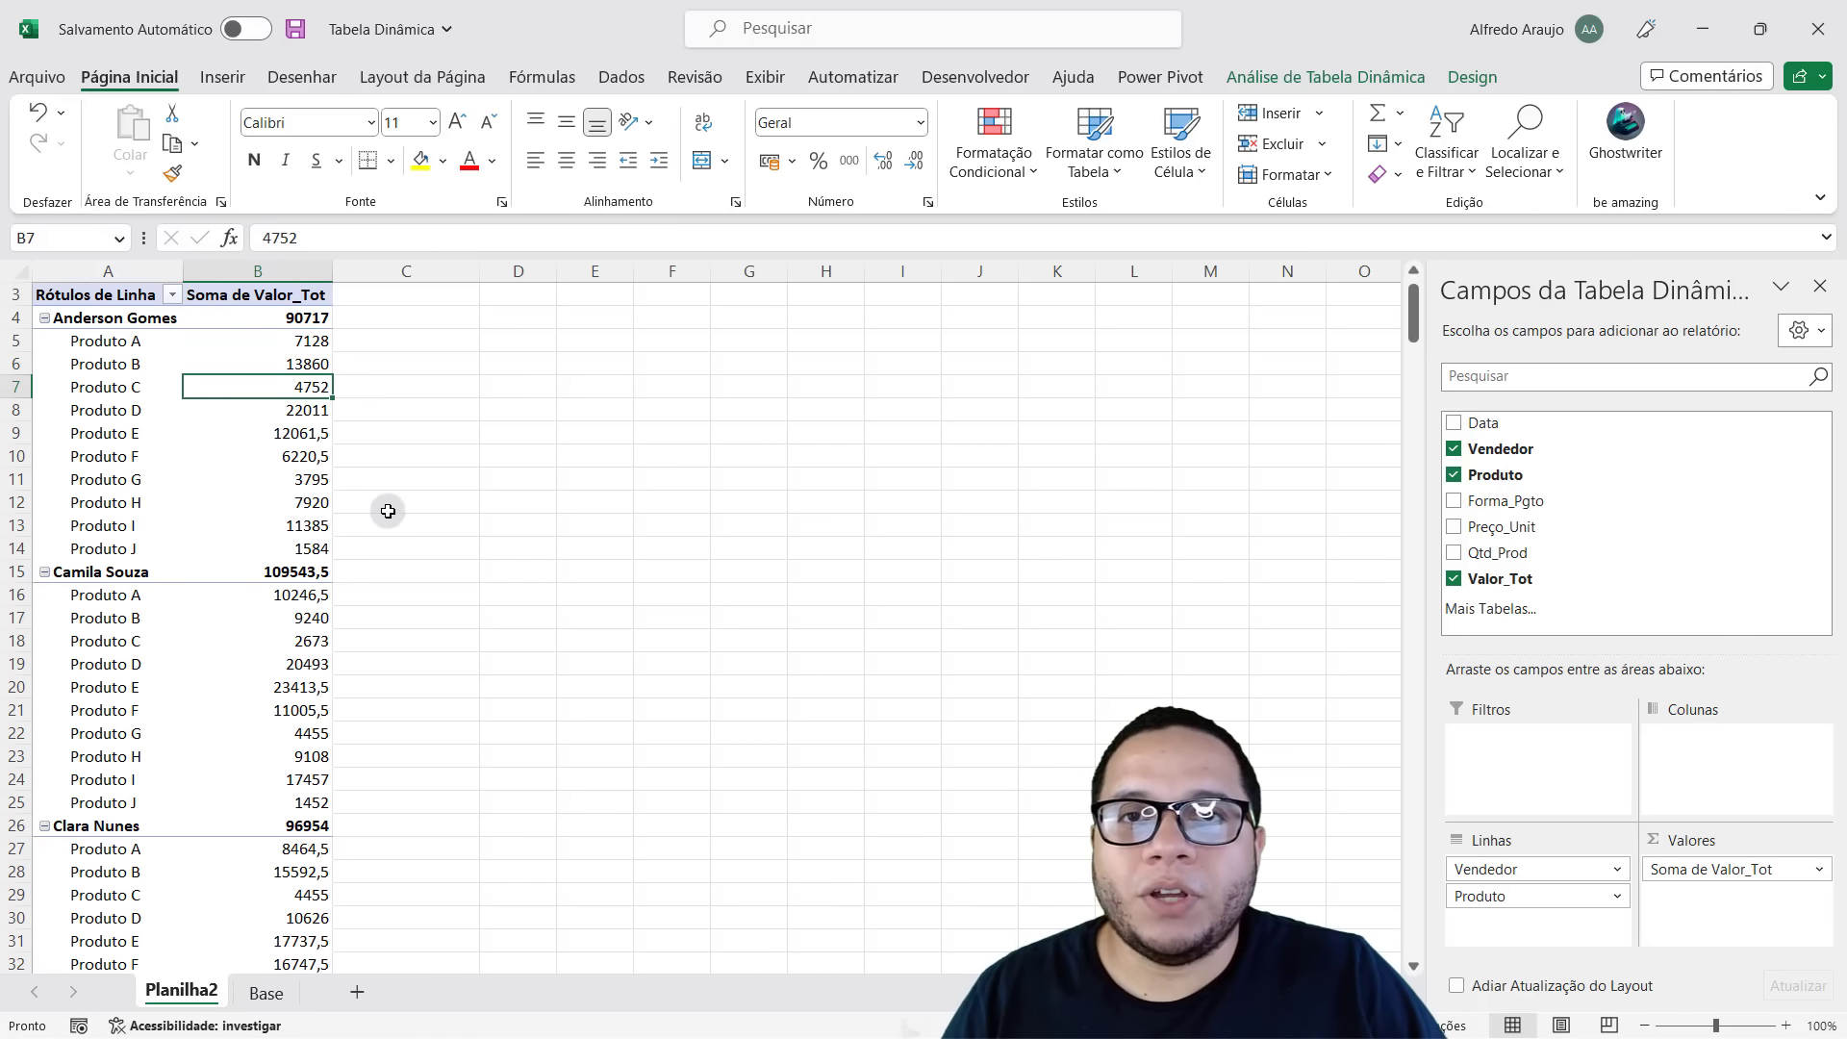
{"action": "left_click_drag", "start_coordinate": [99, 344], "coordinate": [318, 548]}
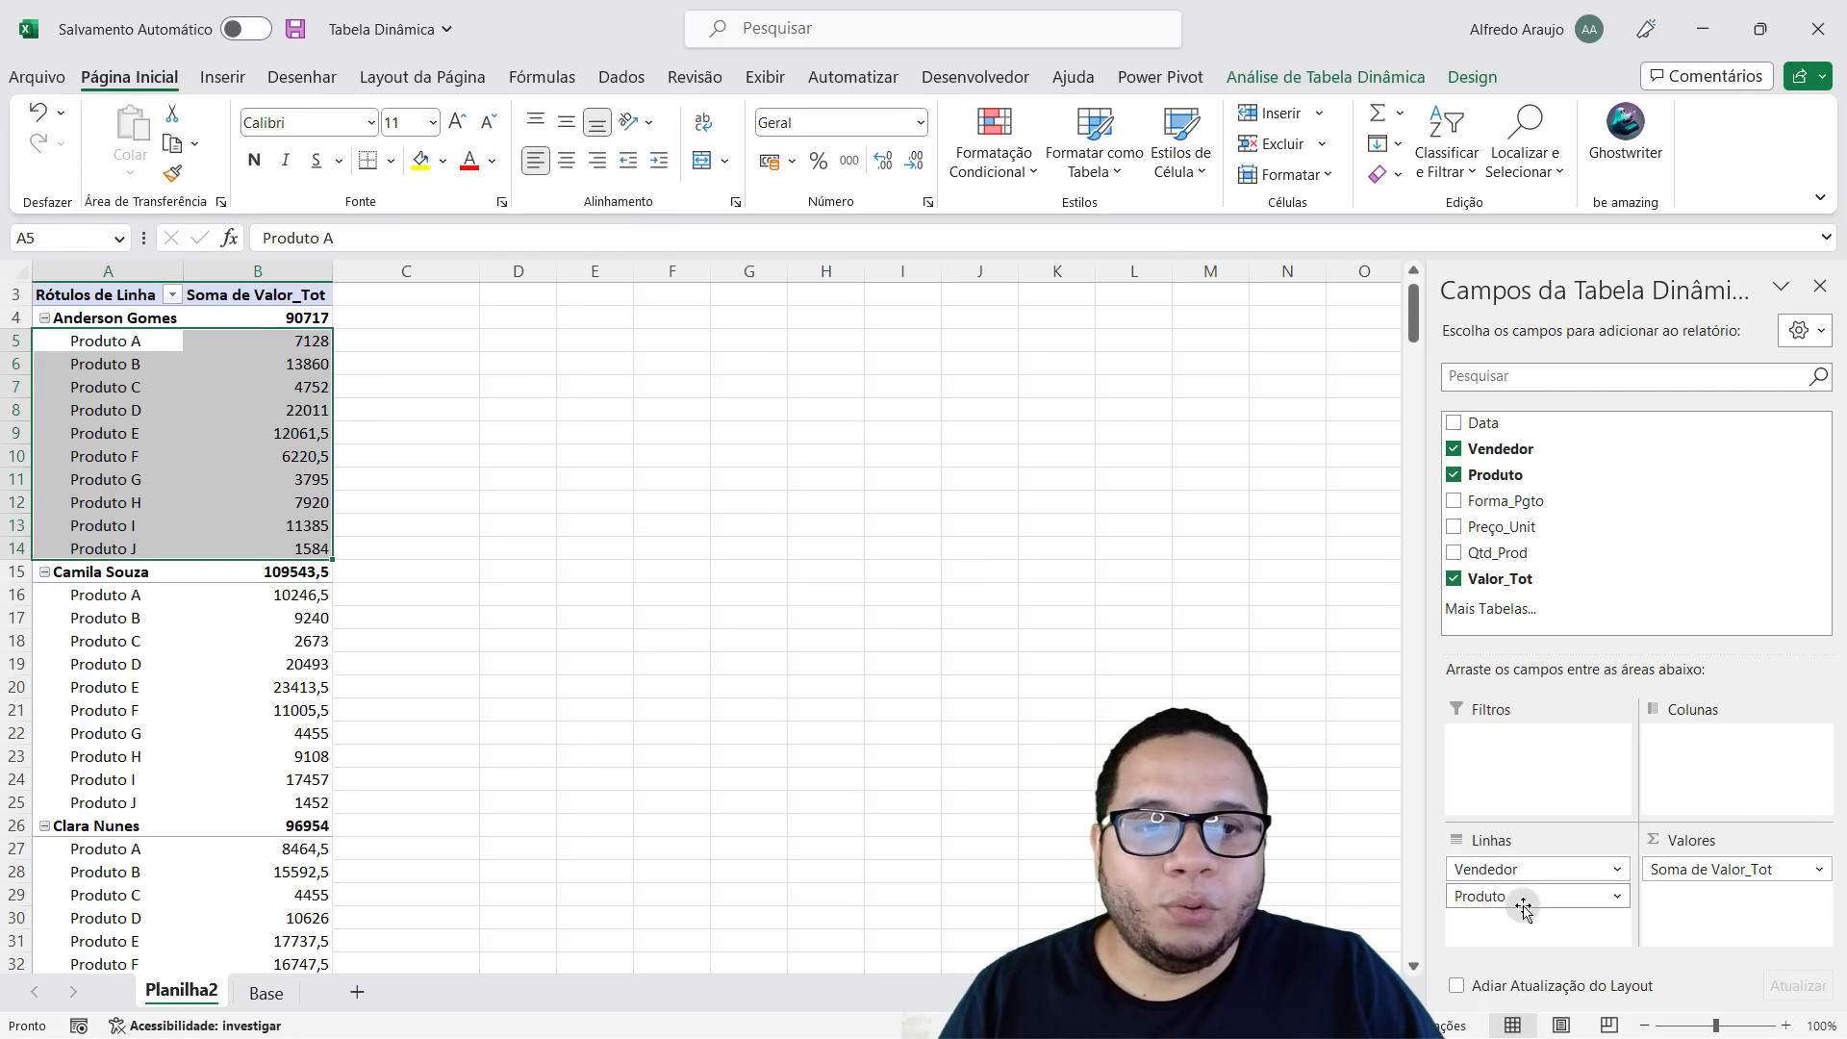
{"action": "left_click", "coordinate": [204, 415]}
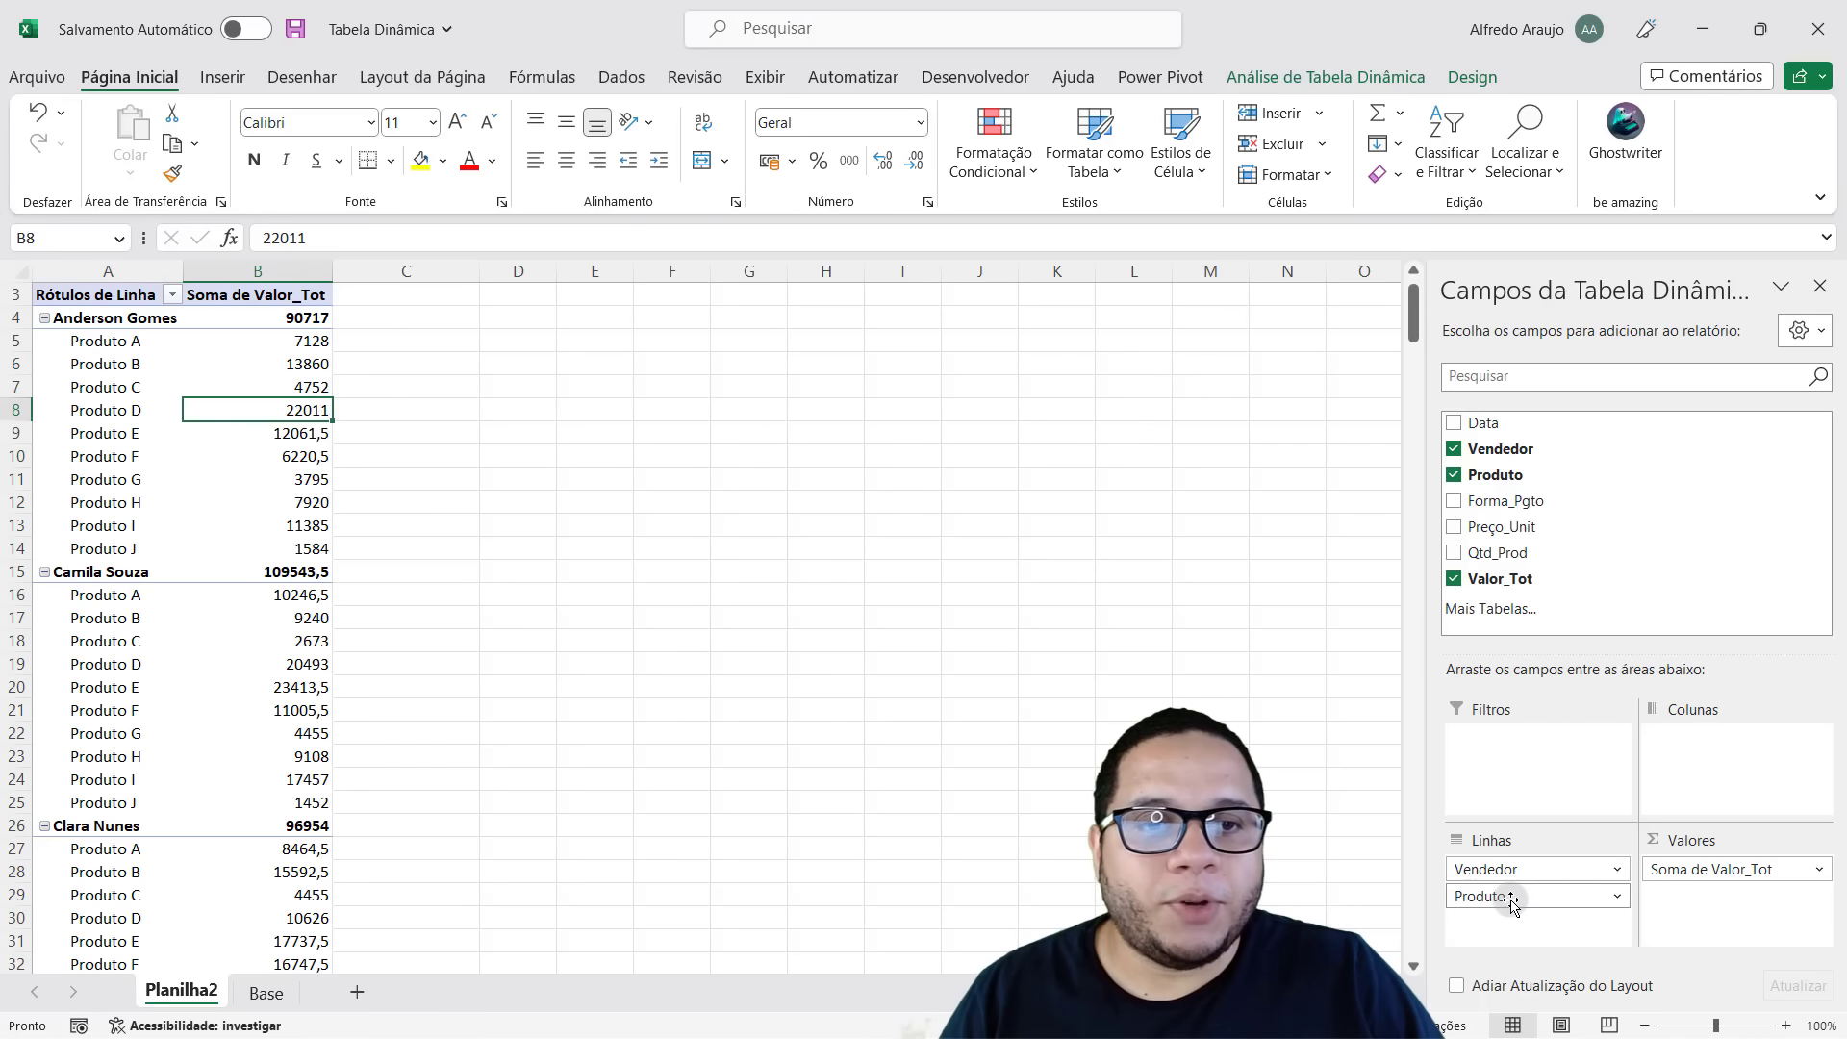
Cross-tab products as columns against salespeople, then remove Produto, leaving totals of 632610.
{"action": "left_click_drag", "start_coordinate": [1512, 896], "coordinate": [1712, 760]}
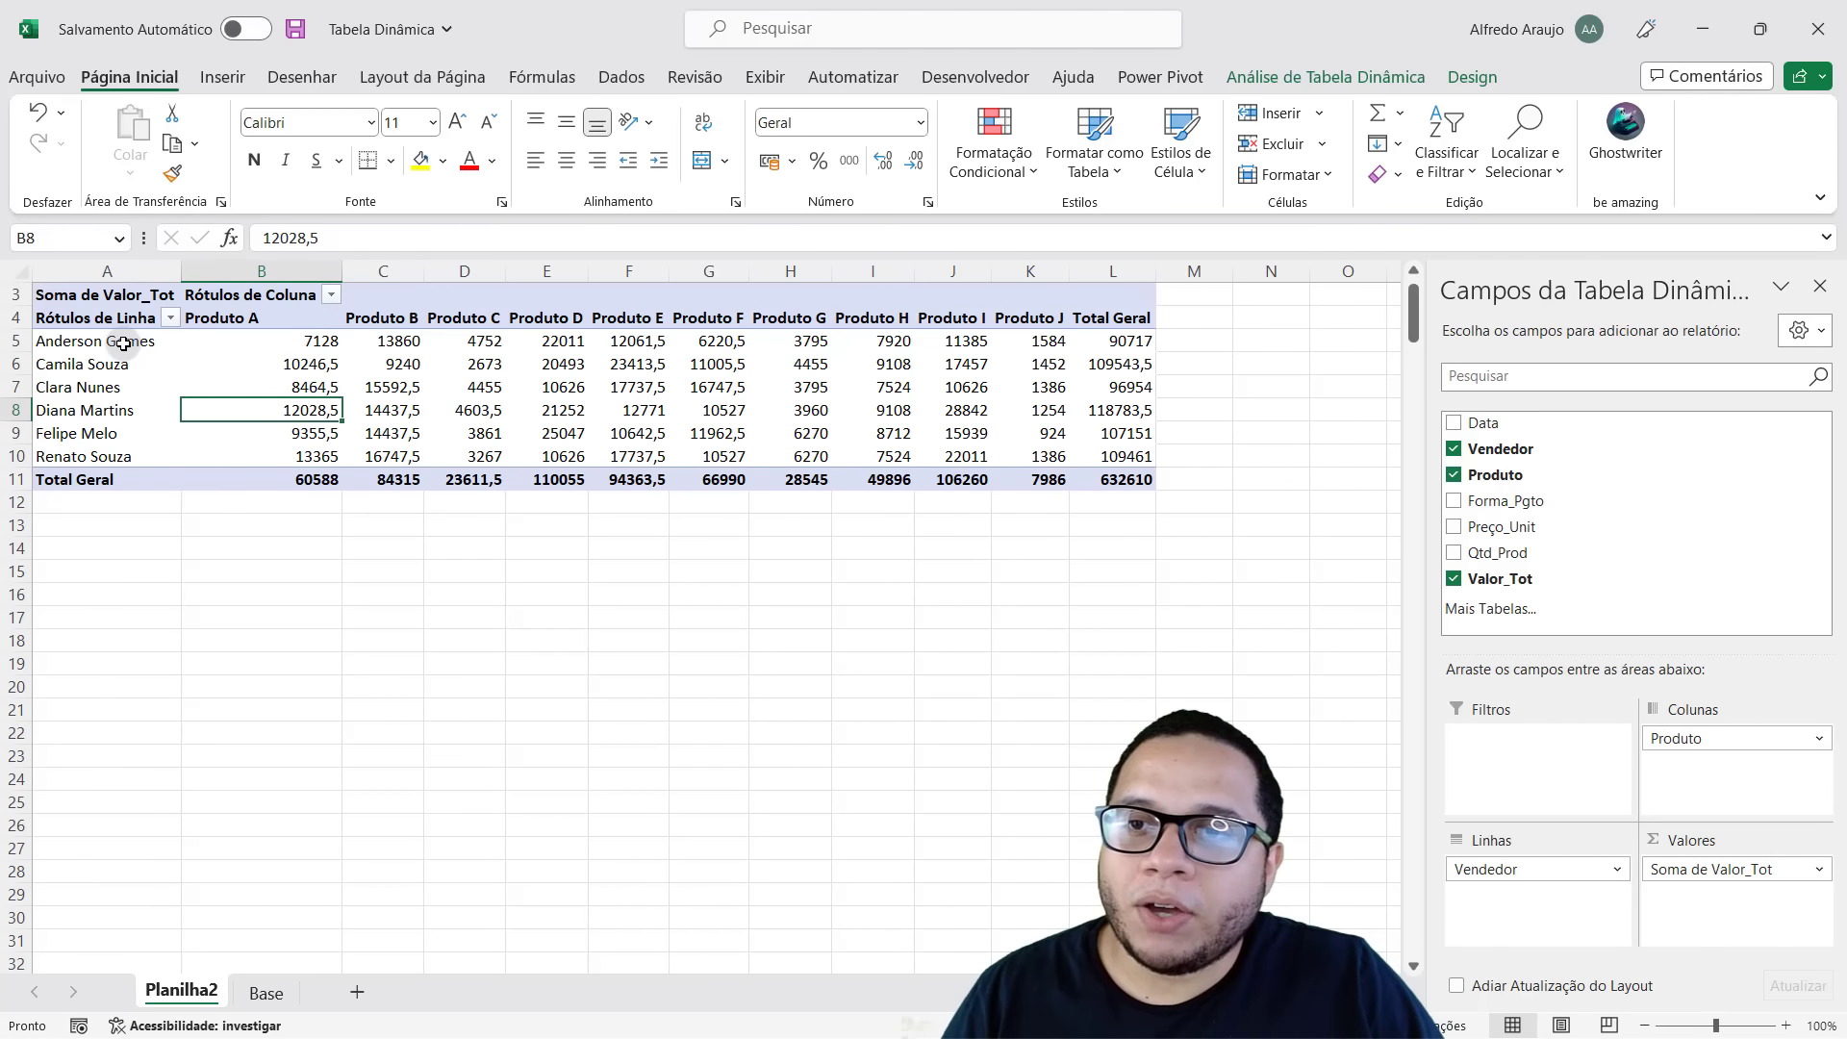
{"action": "left_click", "coordinate": [307, 326]}
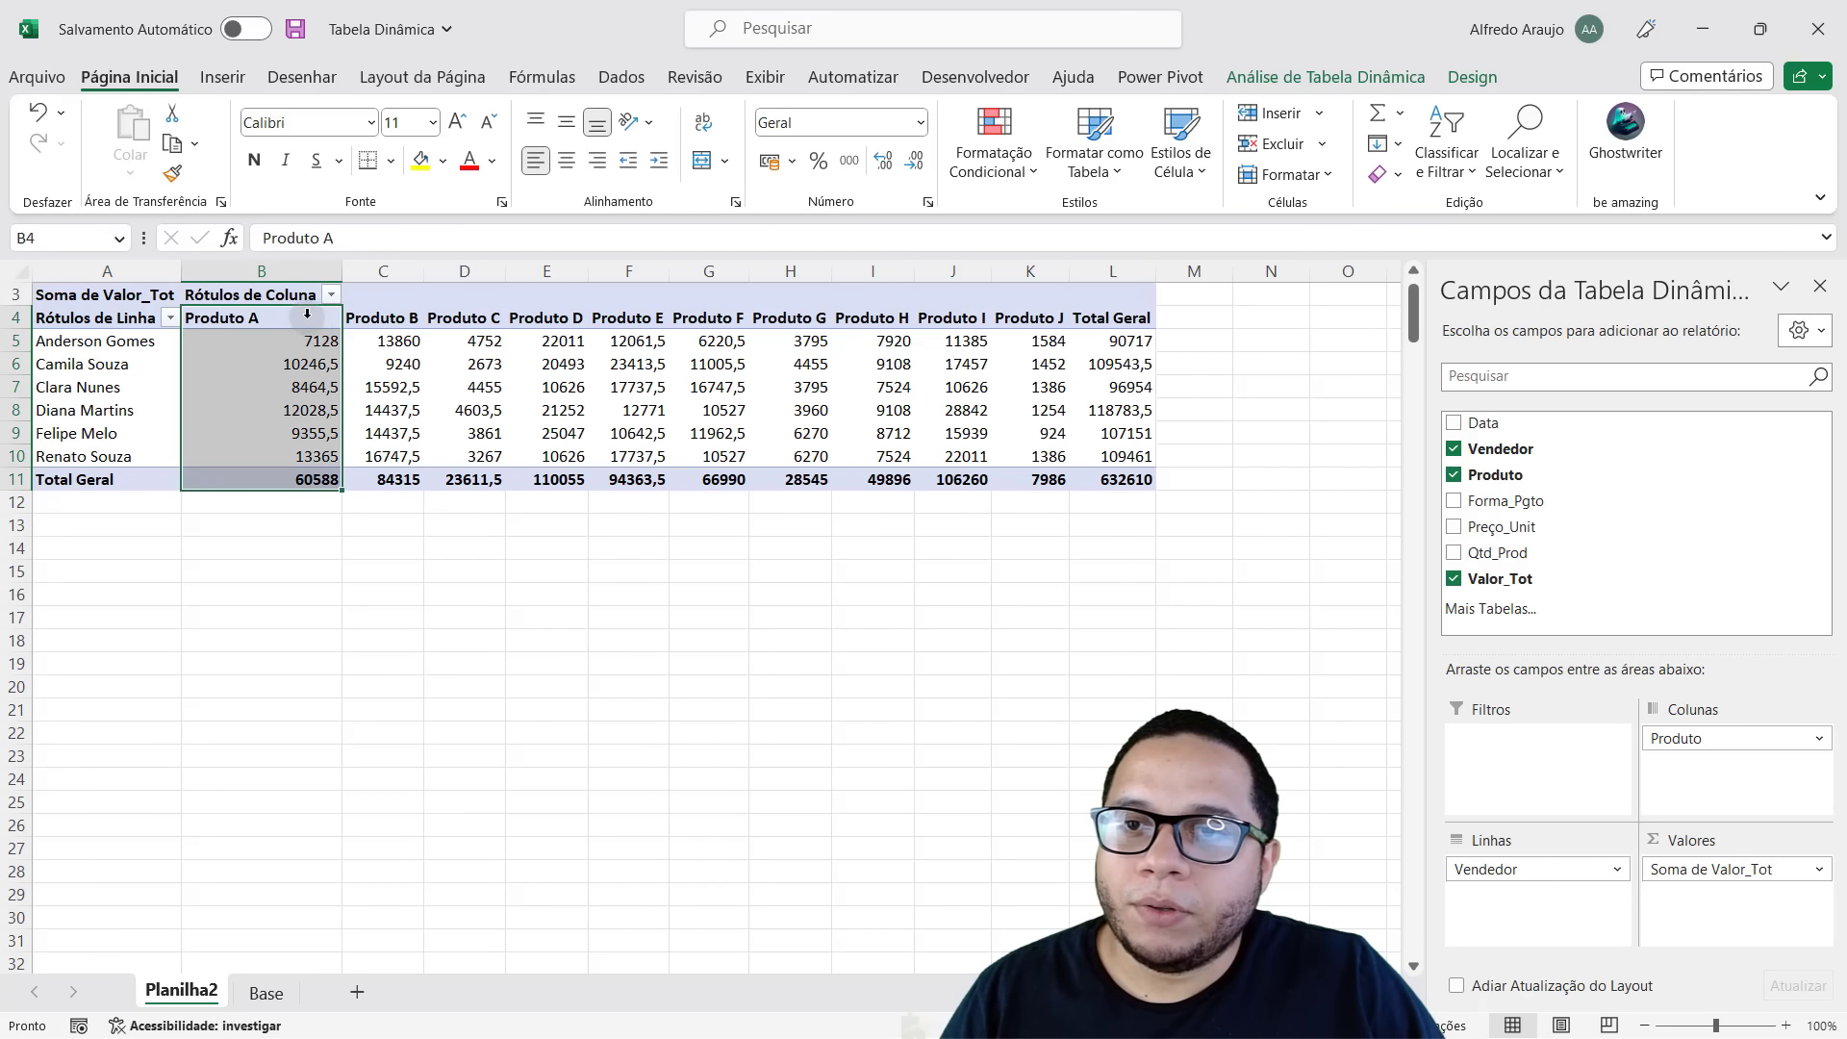
{"action": "left_click_drag", "start_coordinate": [316, 326], "coordinate": [1029, 318]}
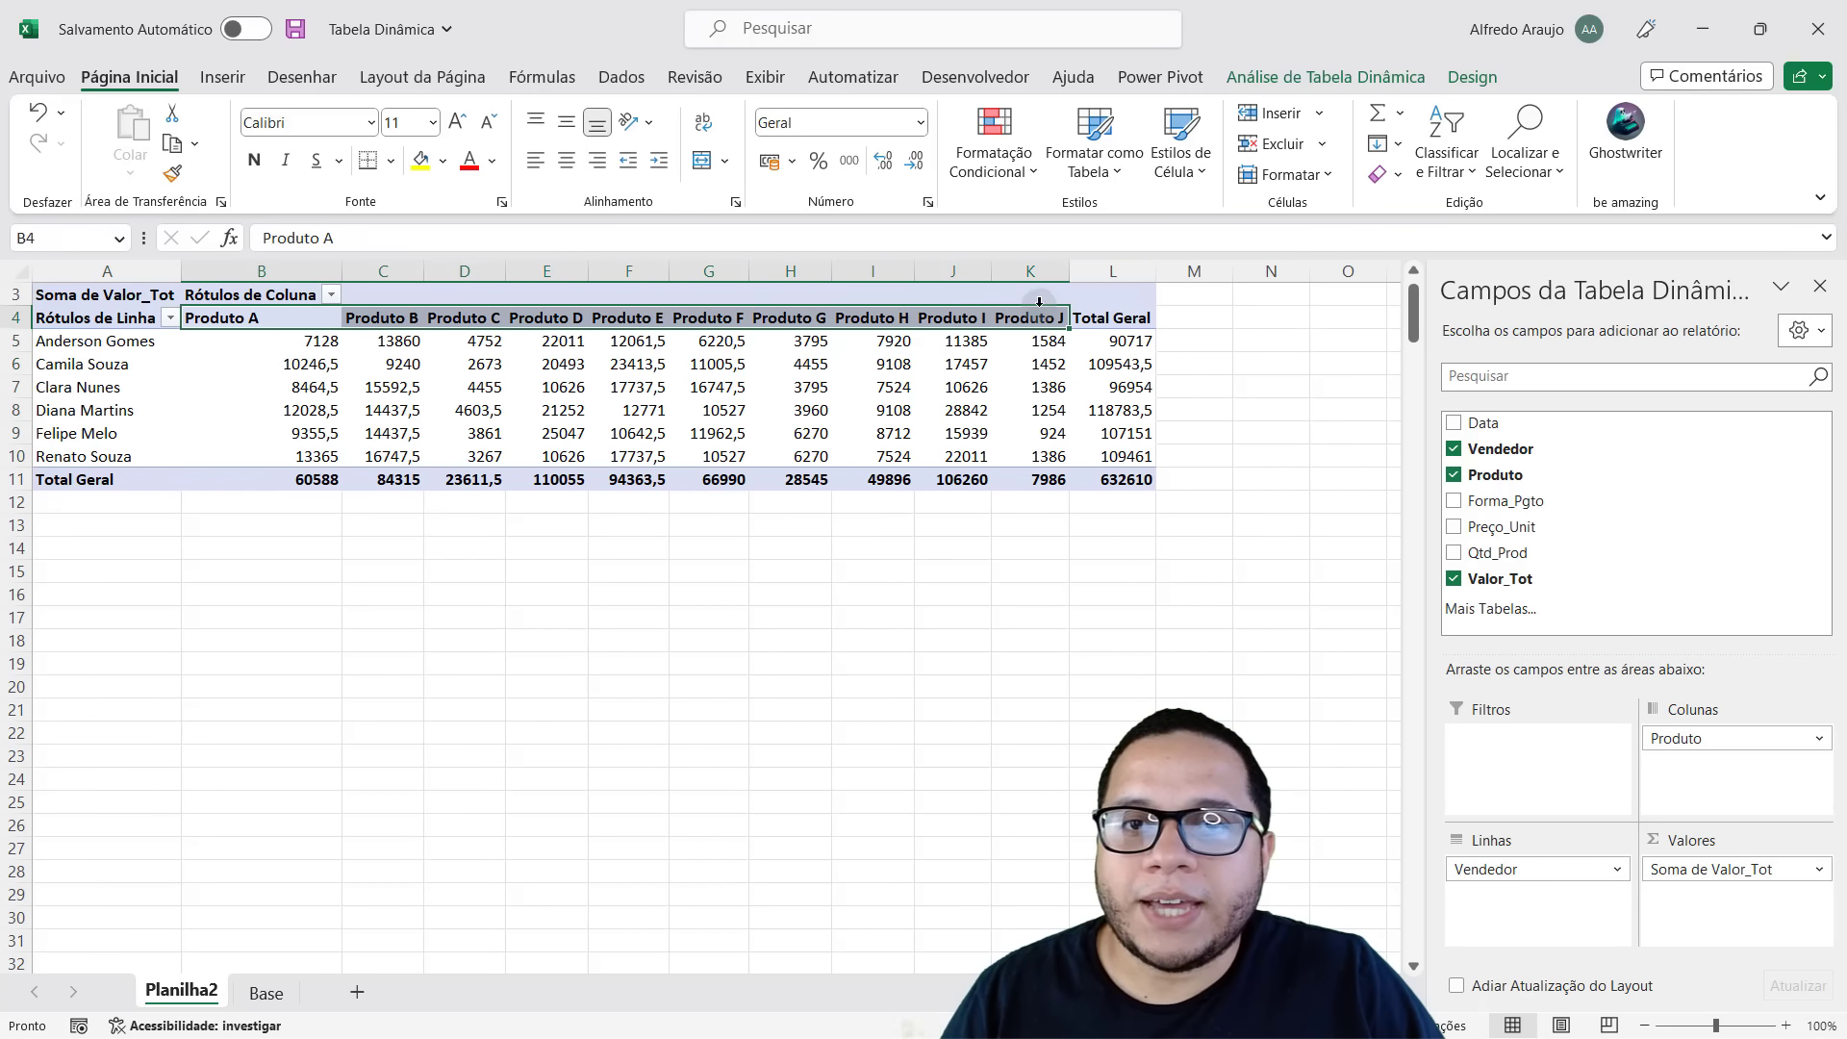
{"action": "left_click_drag", "start_coordinate": [273, 343], "coordinate": [1014, 423]}
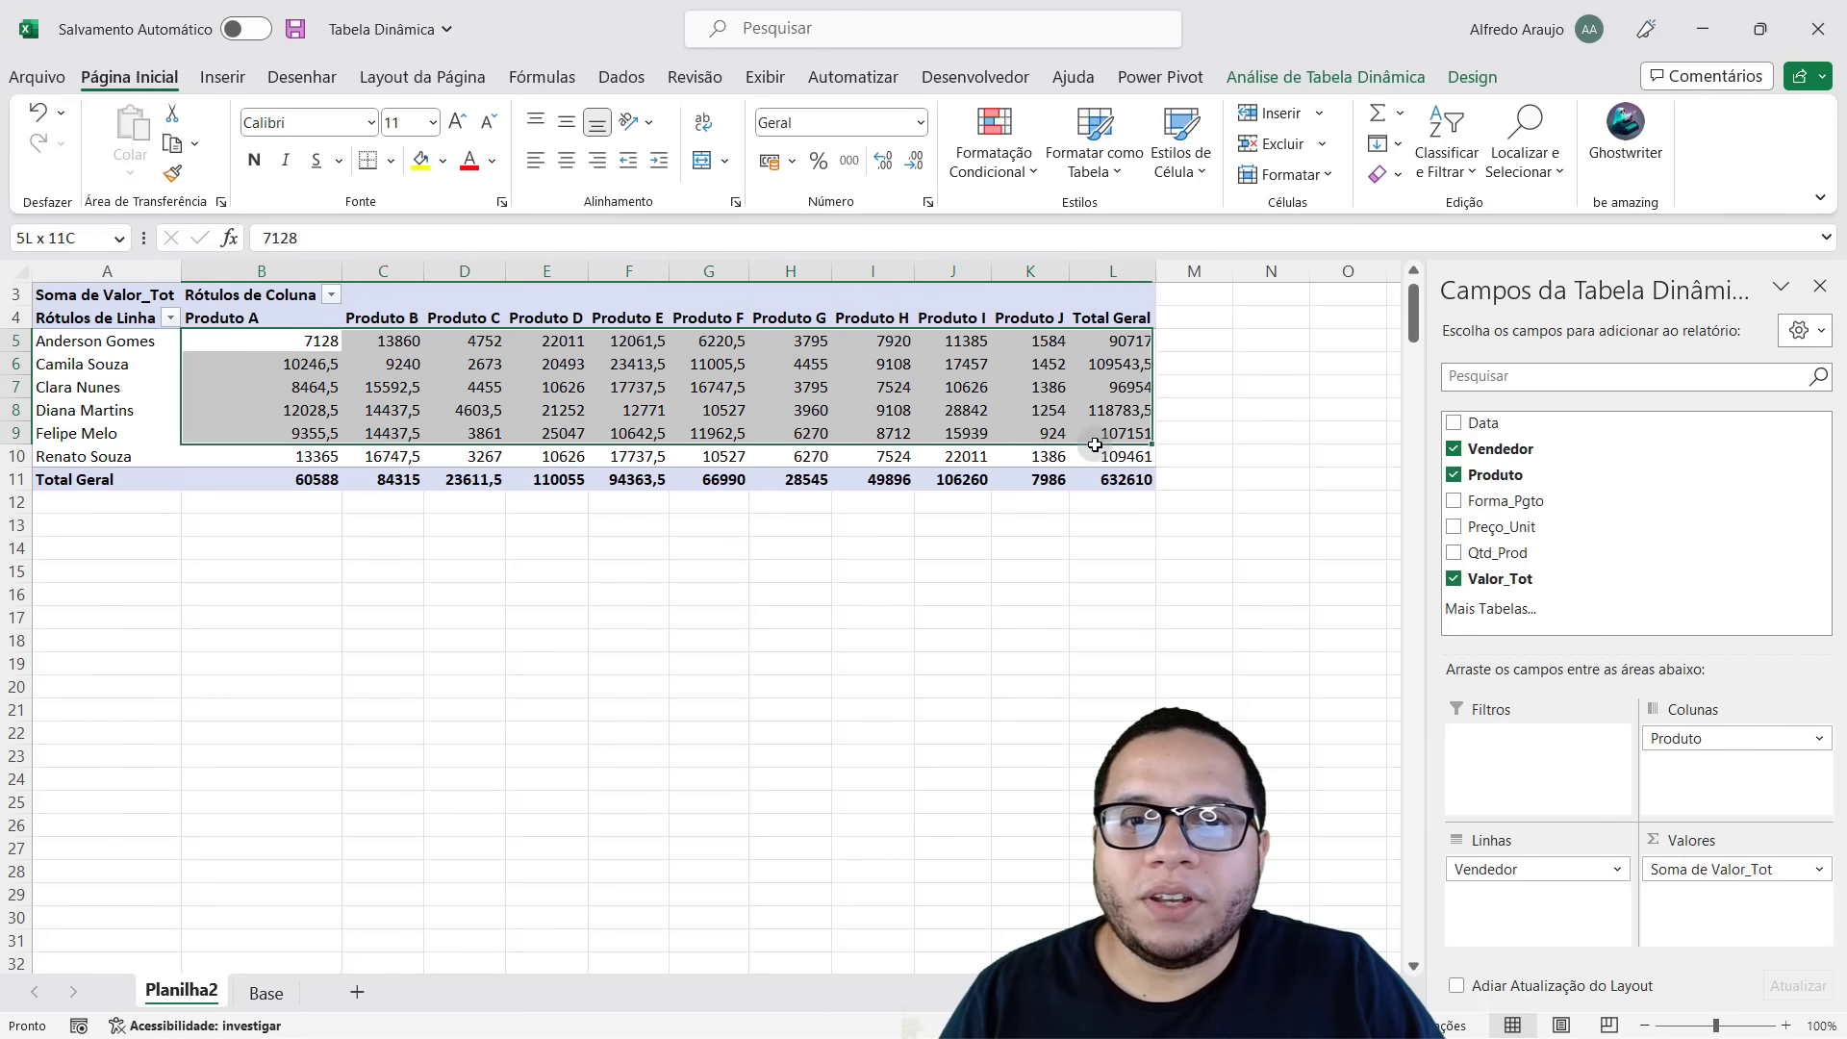
{"action": "left_click", "coordinate": [1014, 424]}
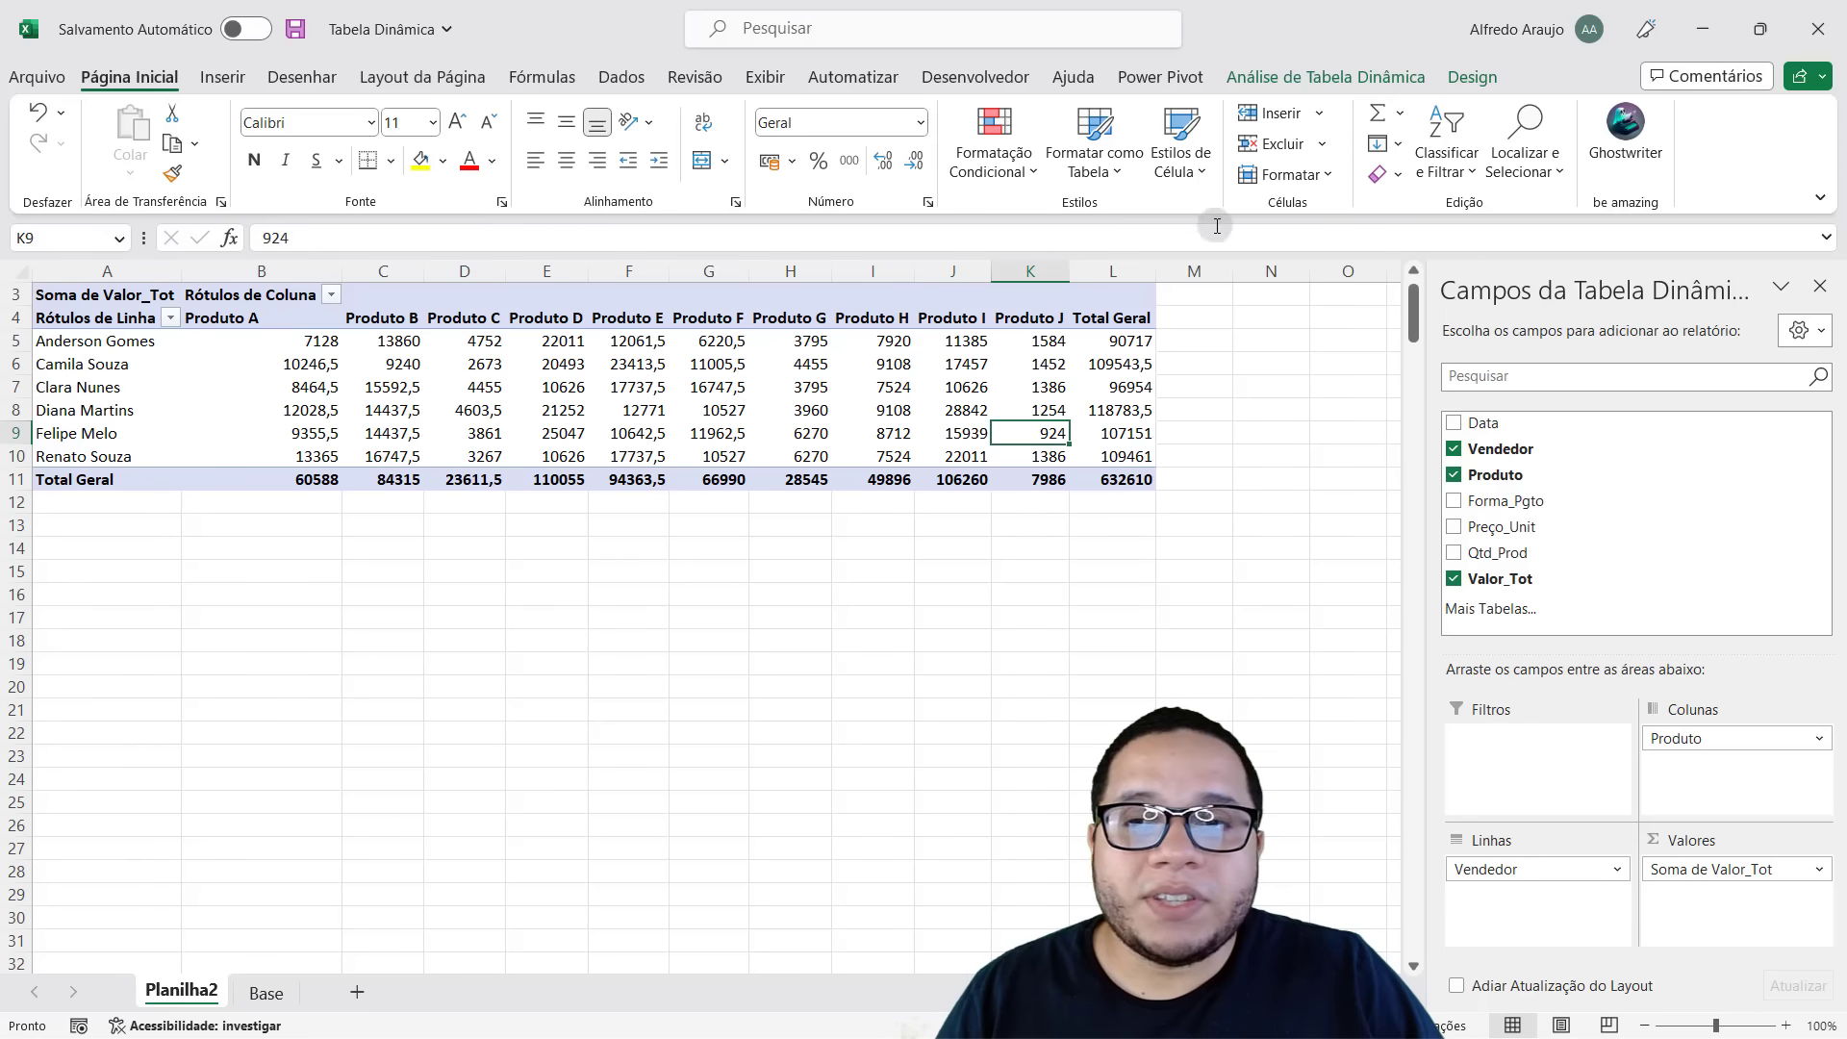
{"action": "left_click_drag", "start_coordinate": [1683, 737], "coordinate": [1674, 751]}
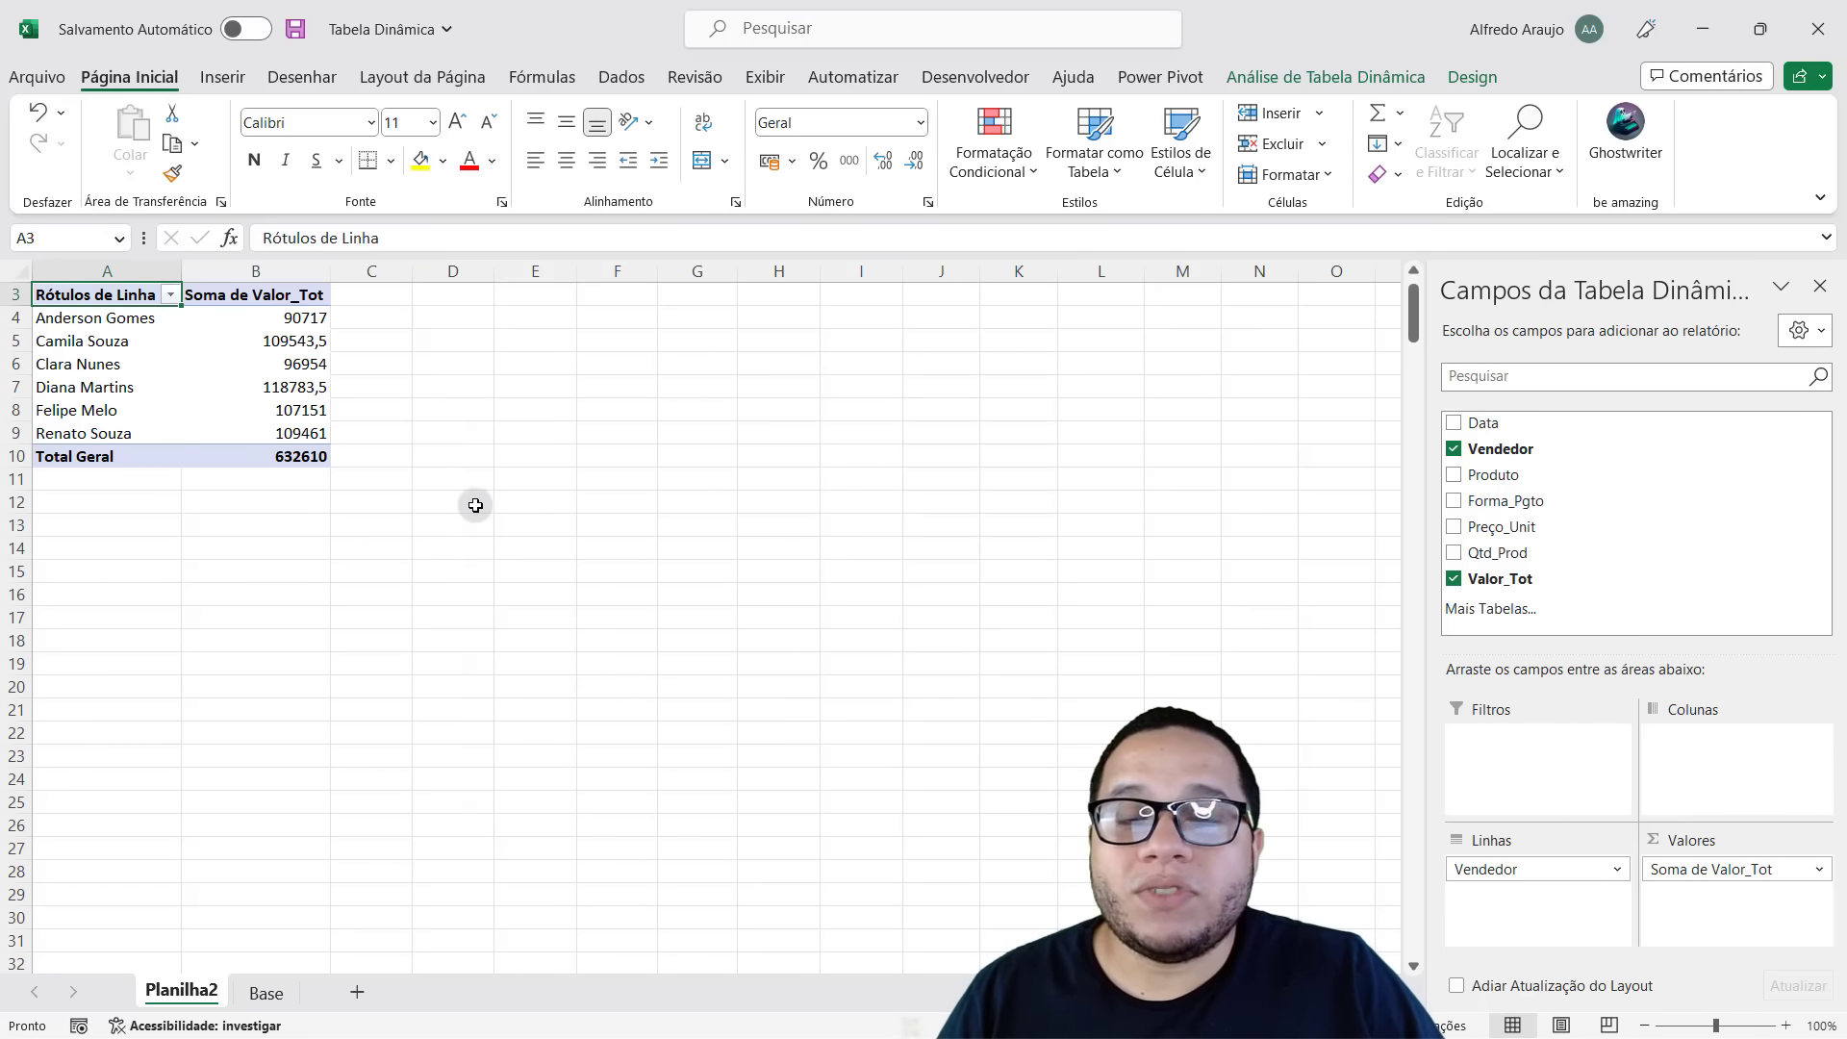
Open the Inserir Segmentação de Dados field list for the pivot and move it aside.
{"action": "left_click", "coordinate": [291, 355]}
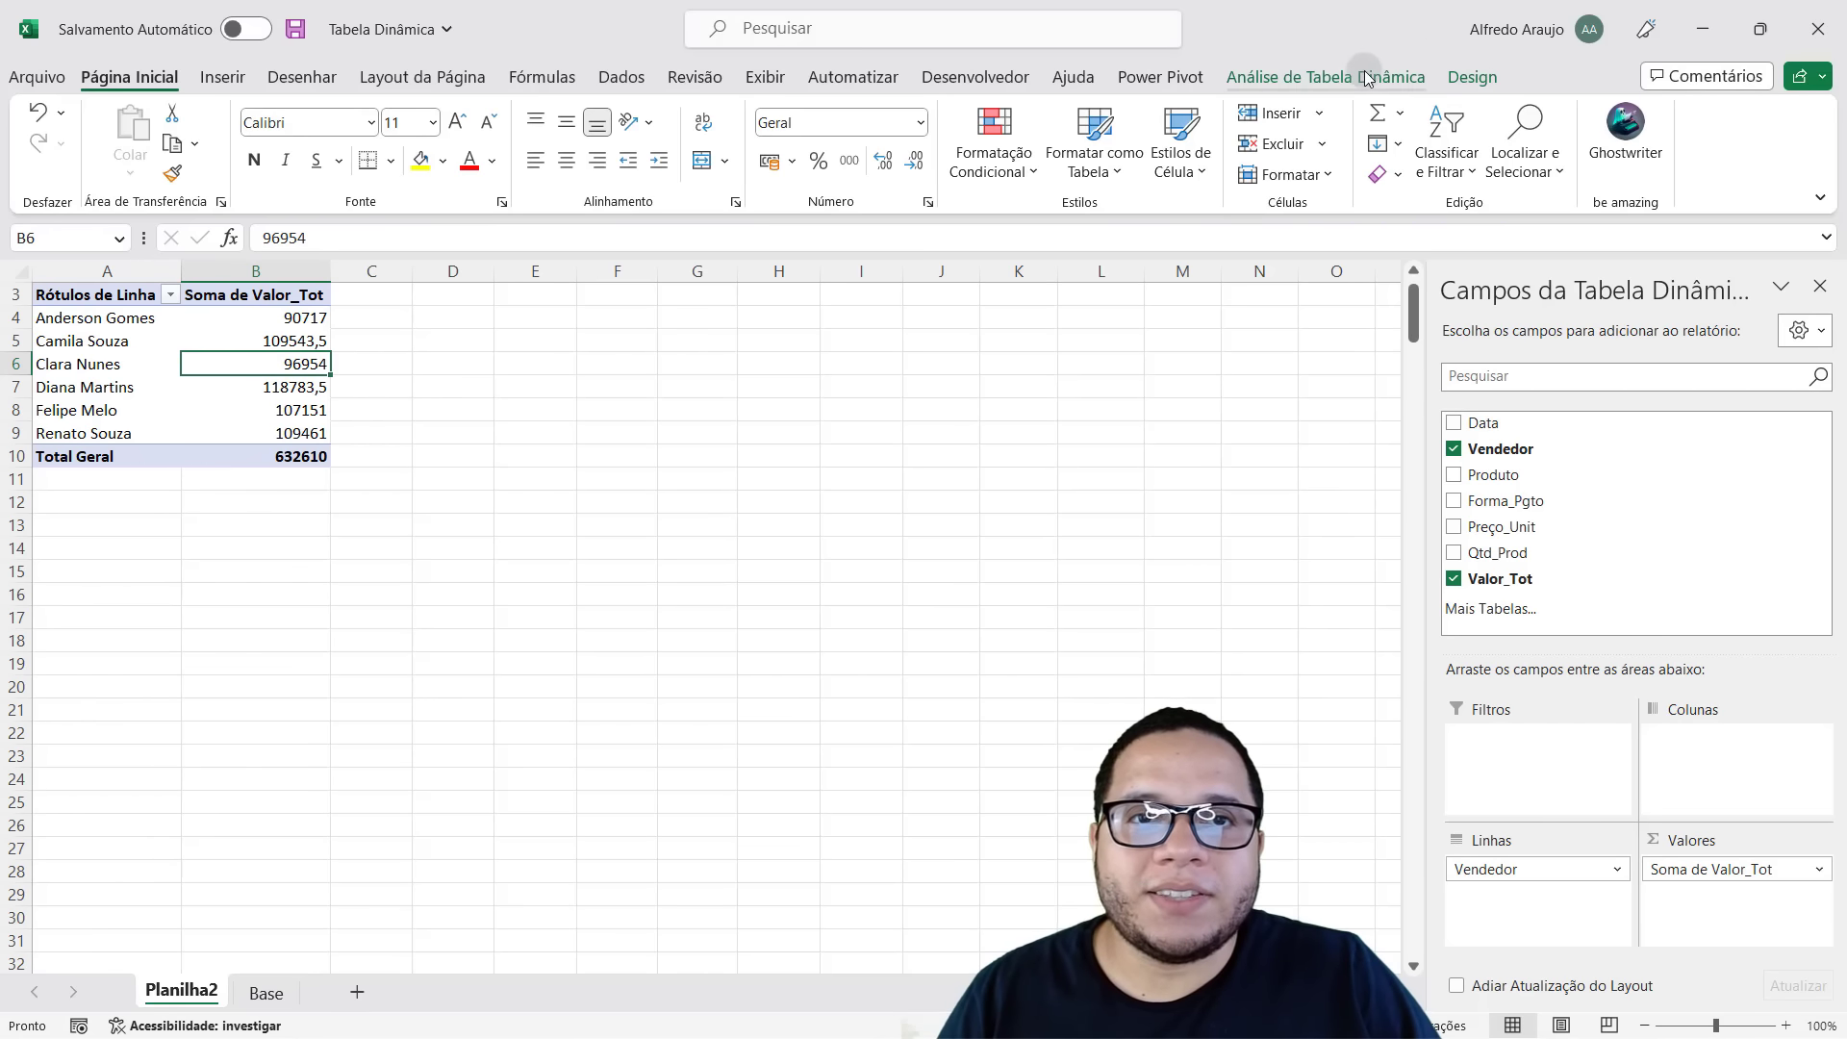
{"action": "left_click", "coordinate": [1336, 88]}
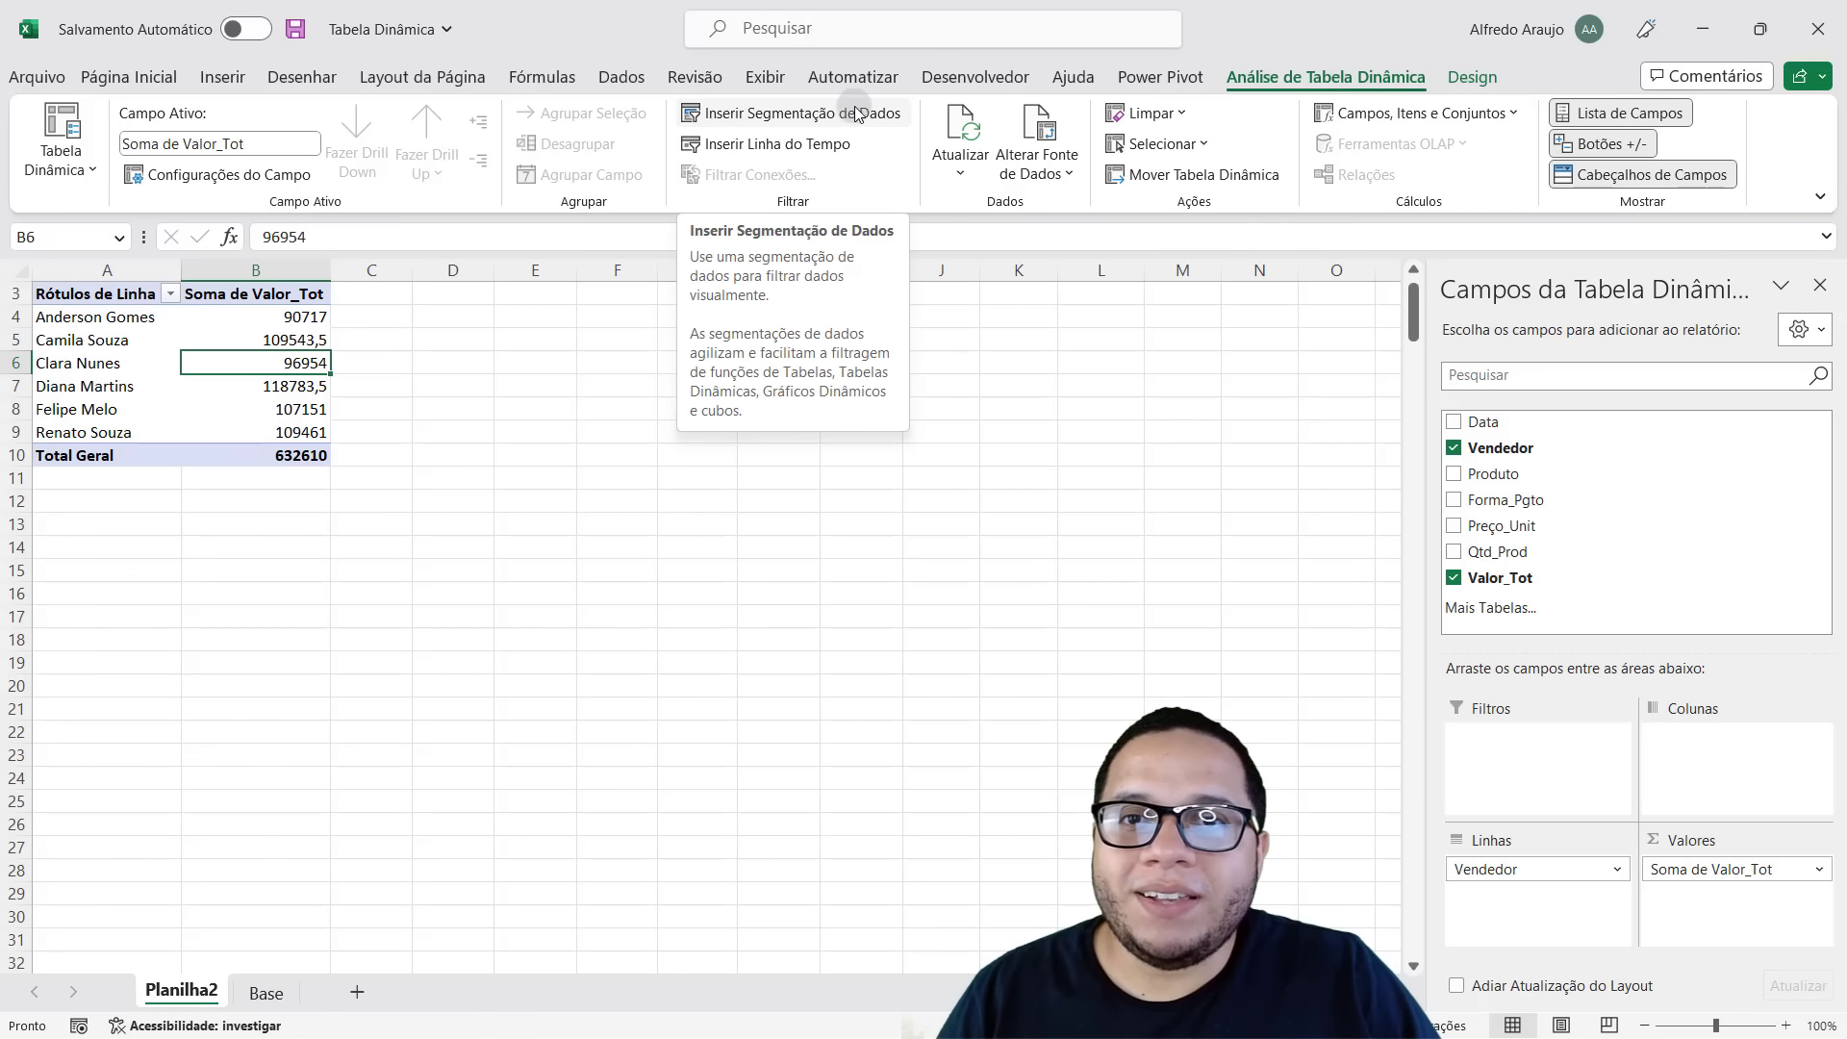
{"action": "left_click", "coordinate": [734, 115]}
{"action": "mouse_move", "coordinate": [865, 152]}
{"action": "left_mouse_down"}
{"action": "mouse_move", "coordinate": [476, 291]}
{"action": "mouse_move", "coordinate": [437, 325]}
{"action": "left_mouse_up"}
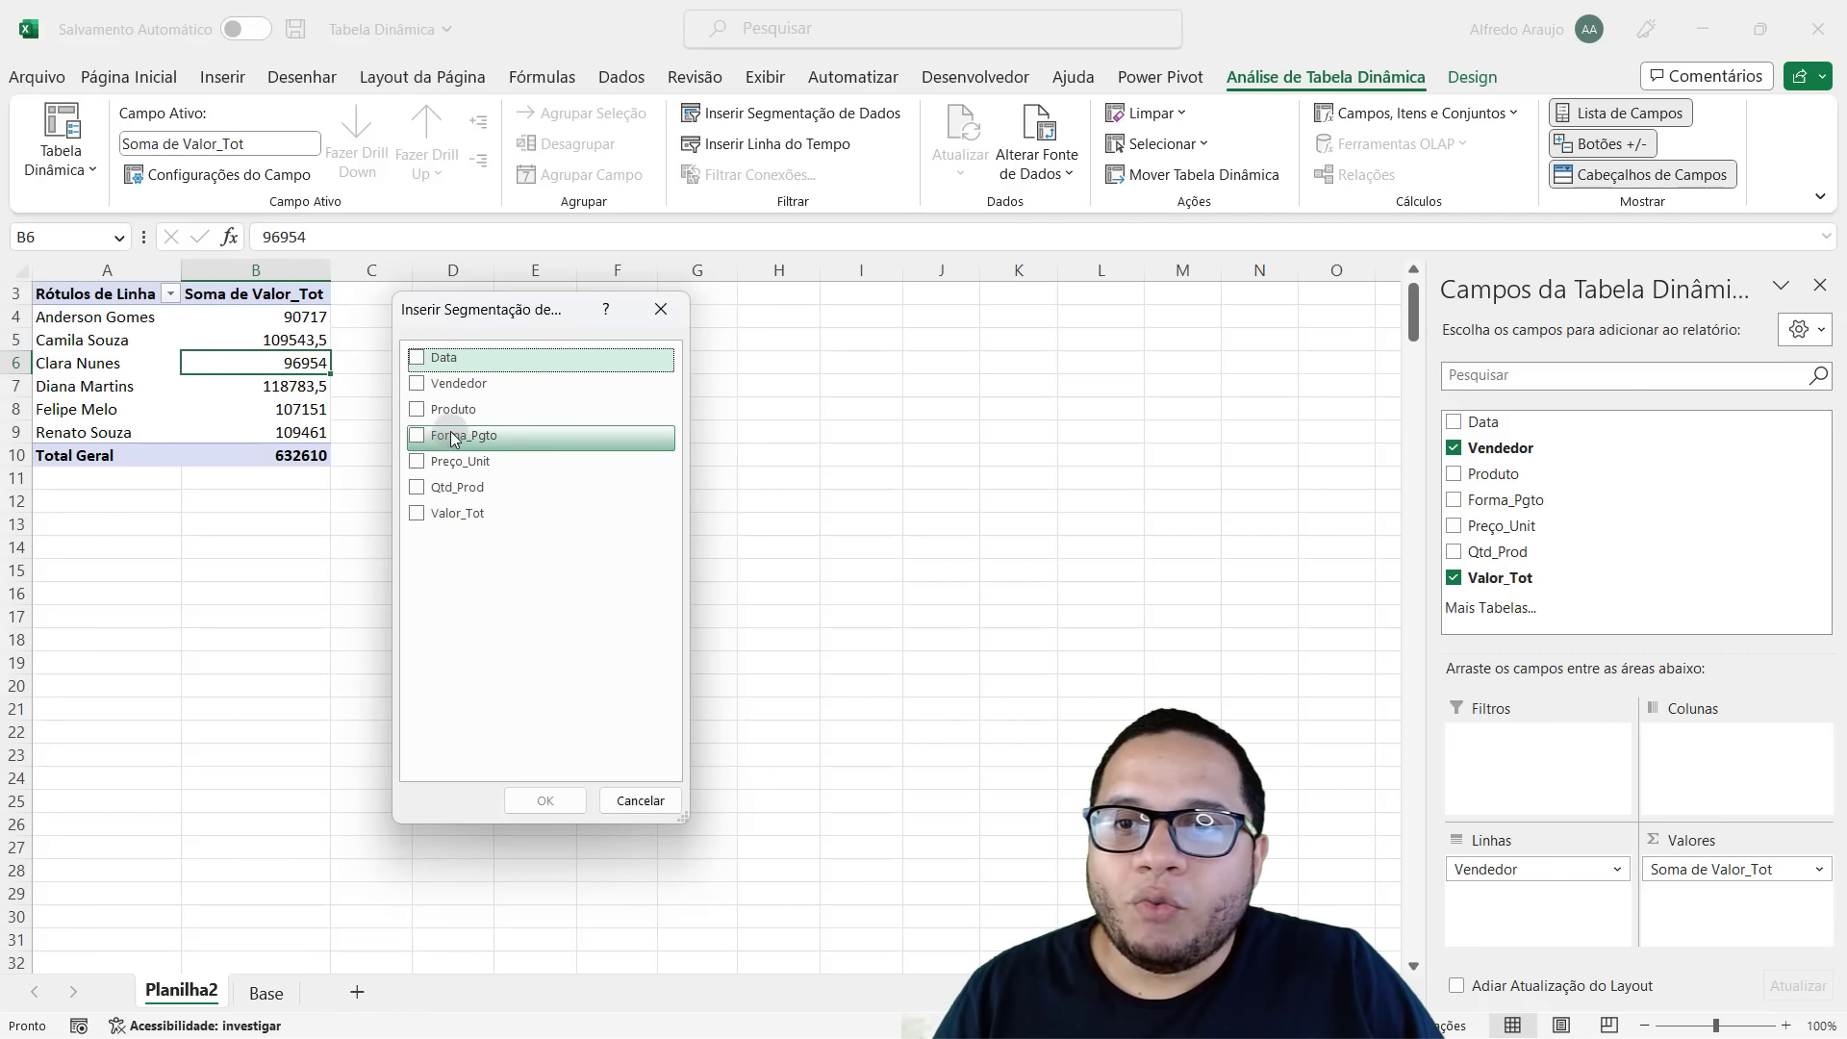
{"action": "left_click", "coordinate": [420, 409]}
{"action": "left_click", "coordinate": [546, 802]}
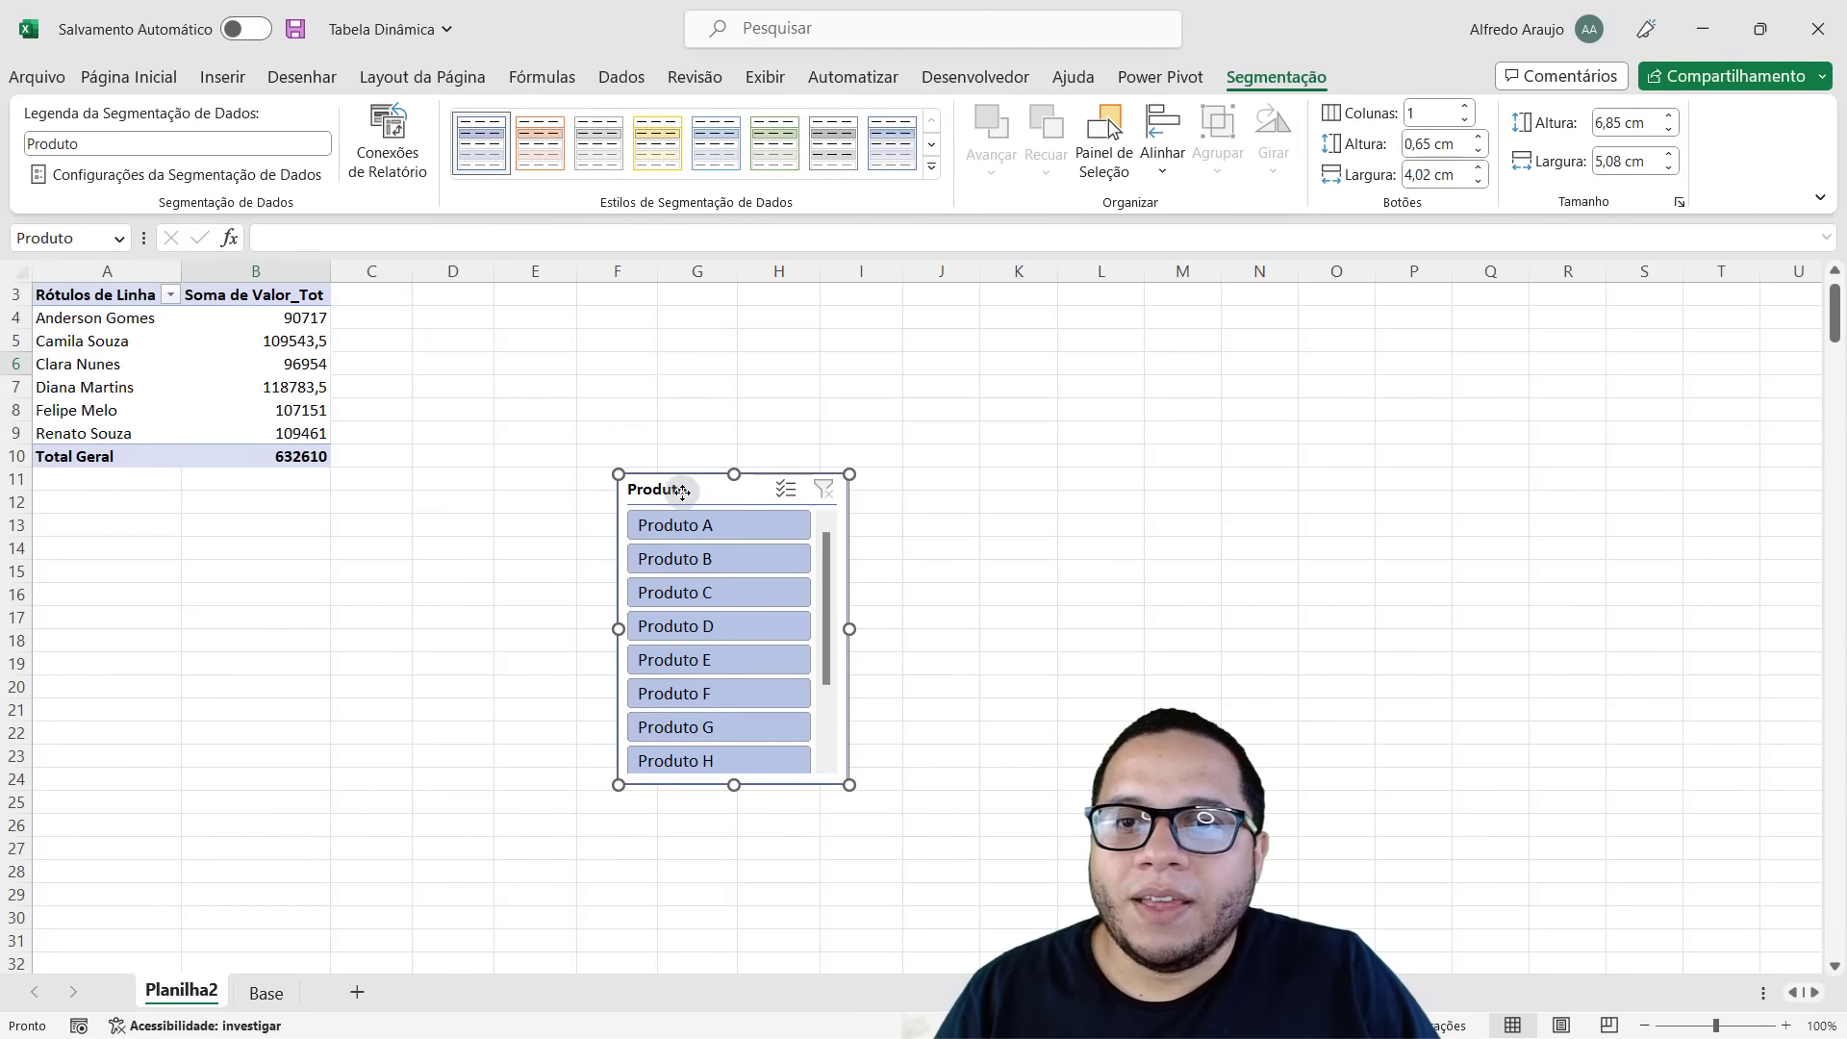
{"action": "left_click_drag", "start_coordinate": [673, 486], "coordinate": [480, 297]}
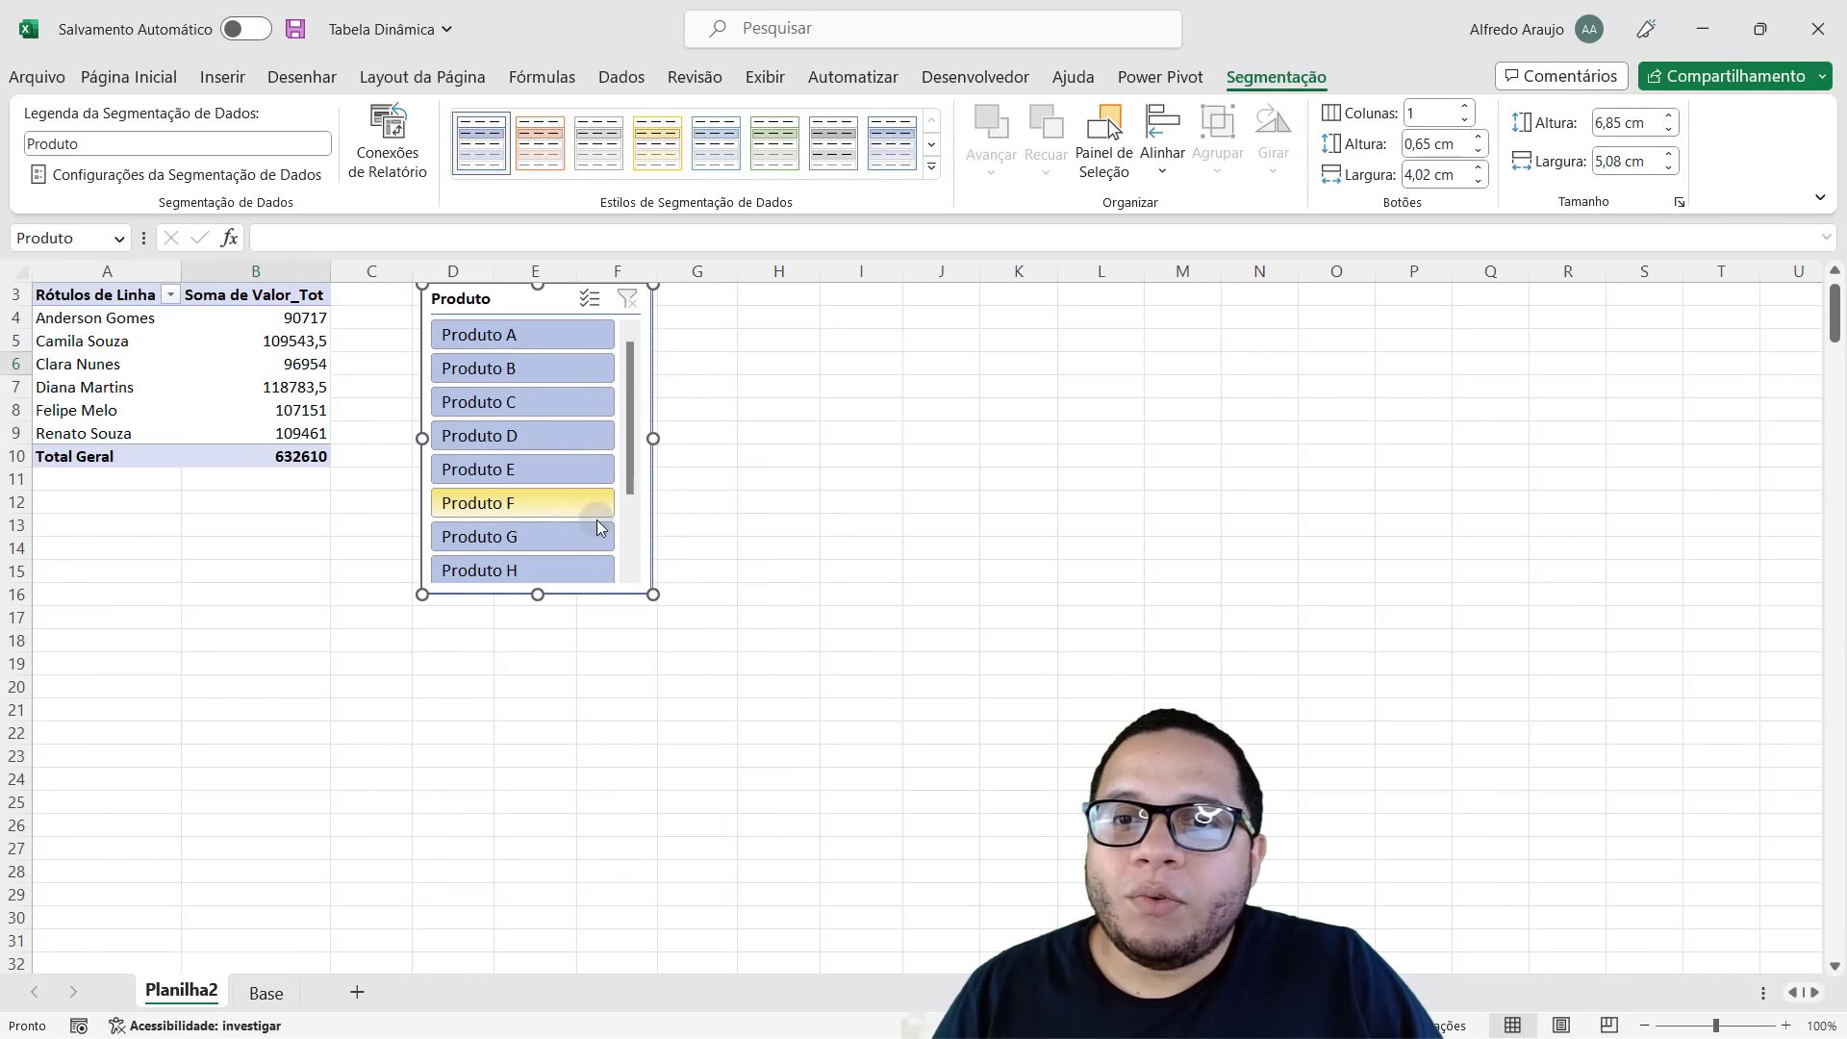
{"action": "left_click_drag", "start_coordinate": [537, 594], "coordinate": [537, 703]}
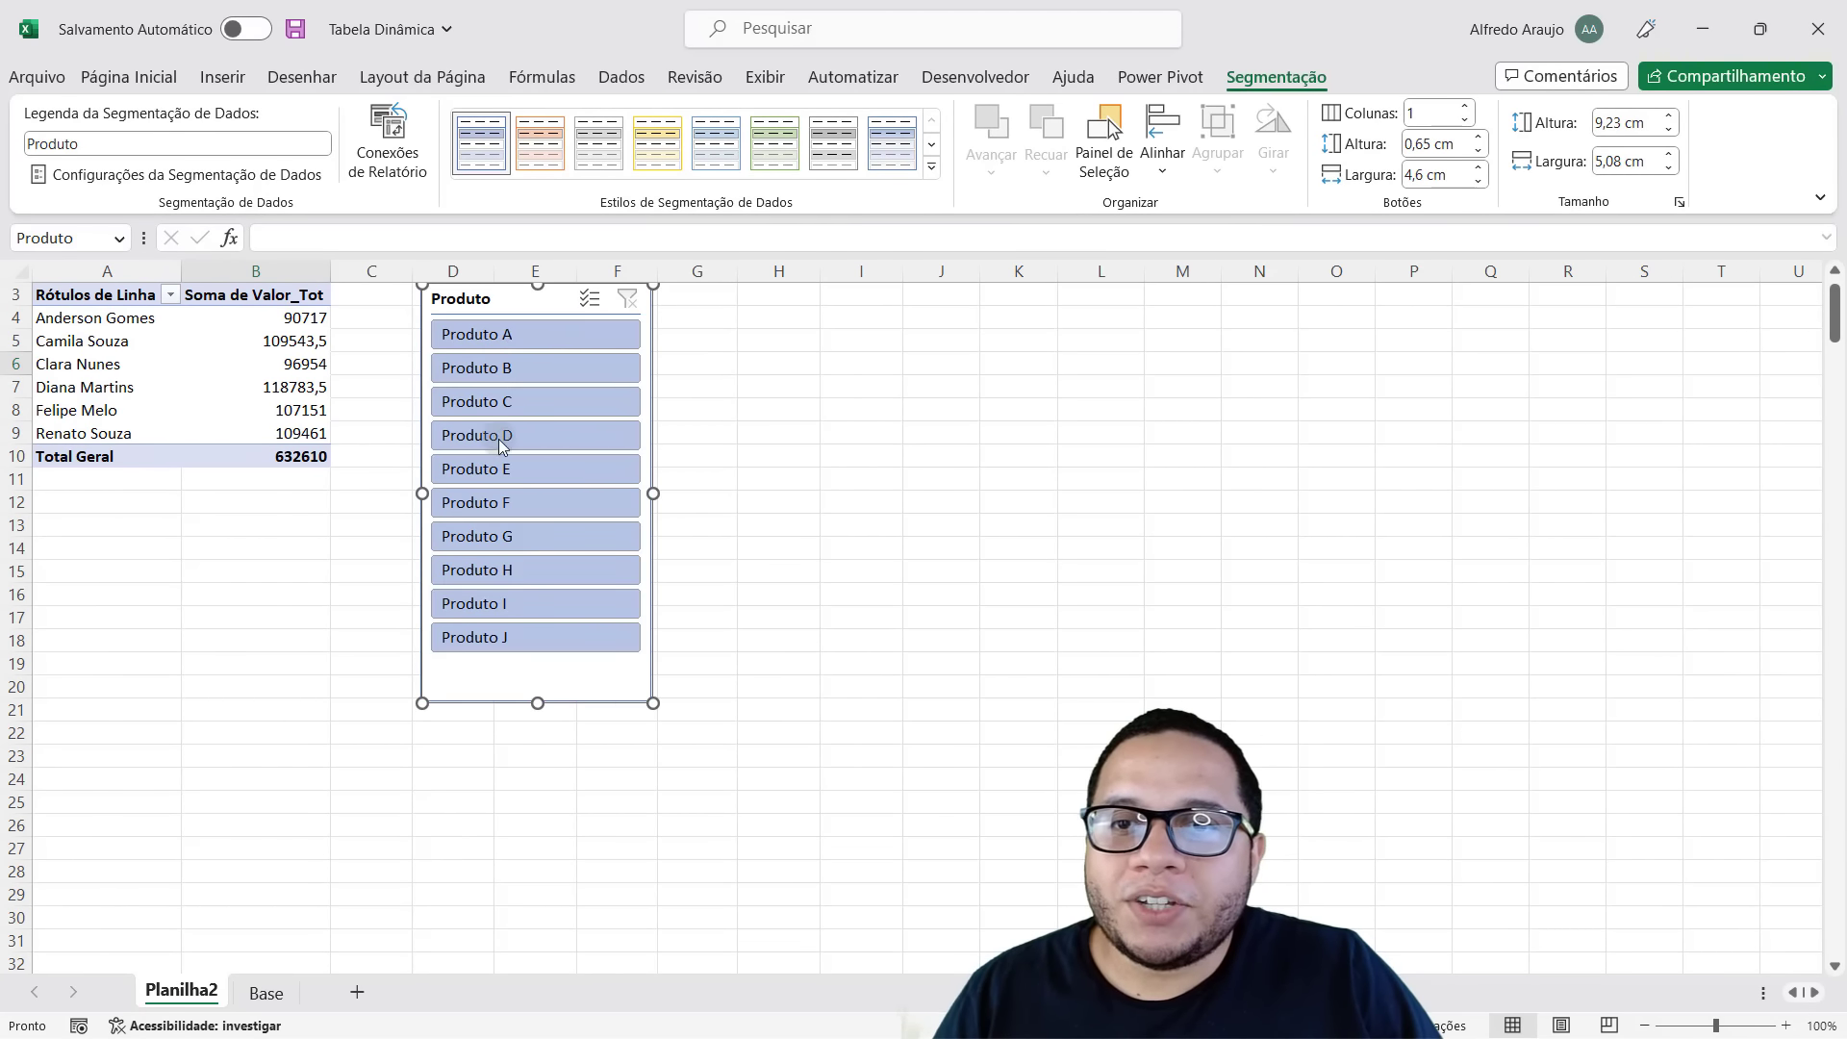
{"action": "left_click", "coordinate": [217, 365]}
{"action": "key", "text": "Escape"}
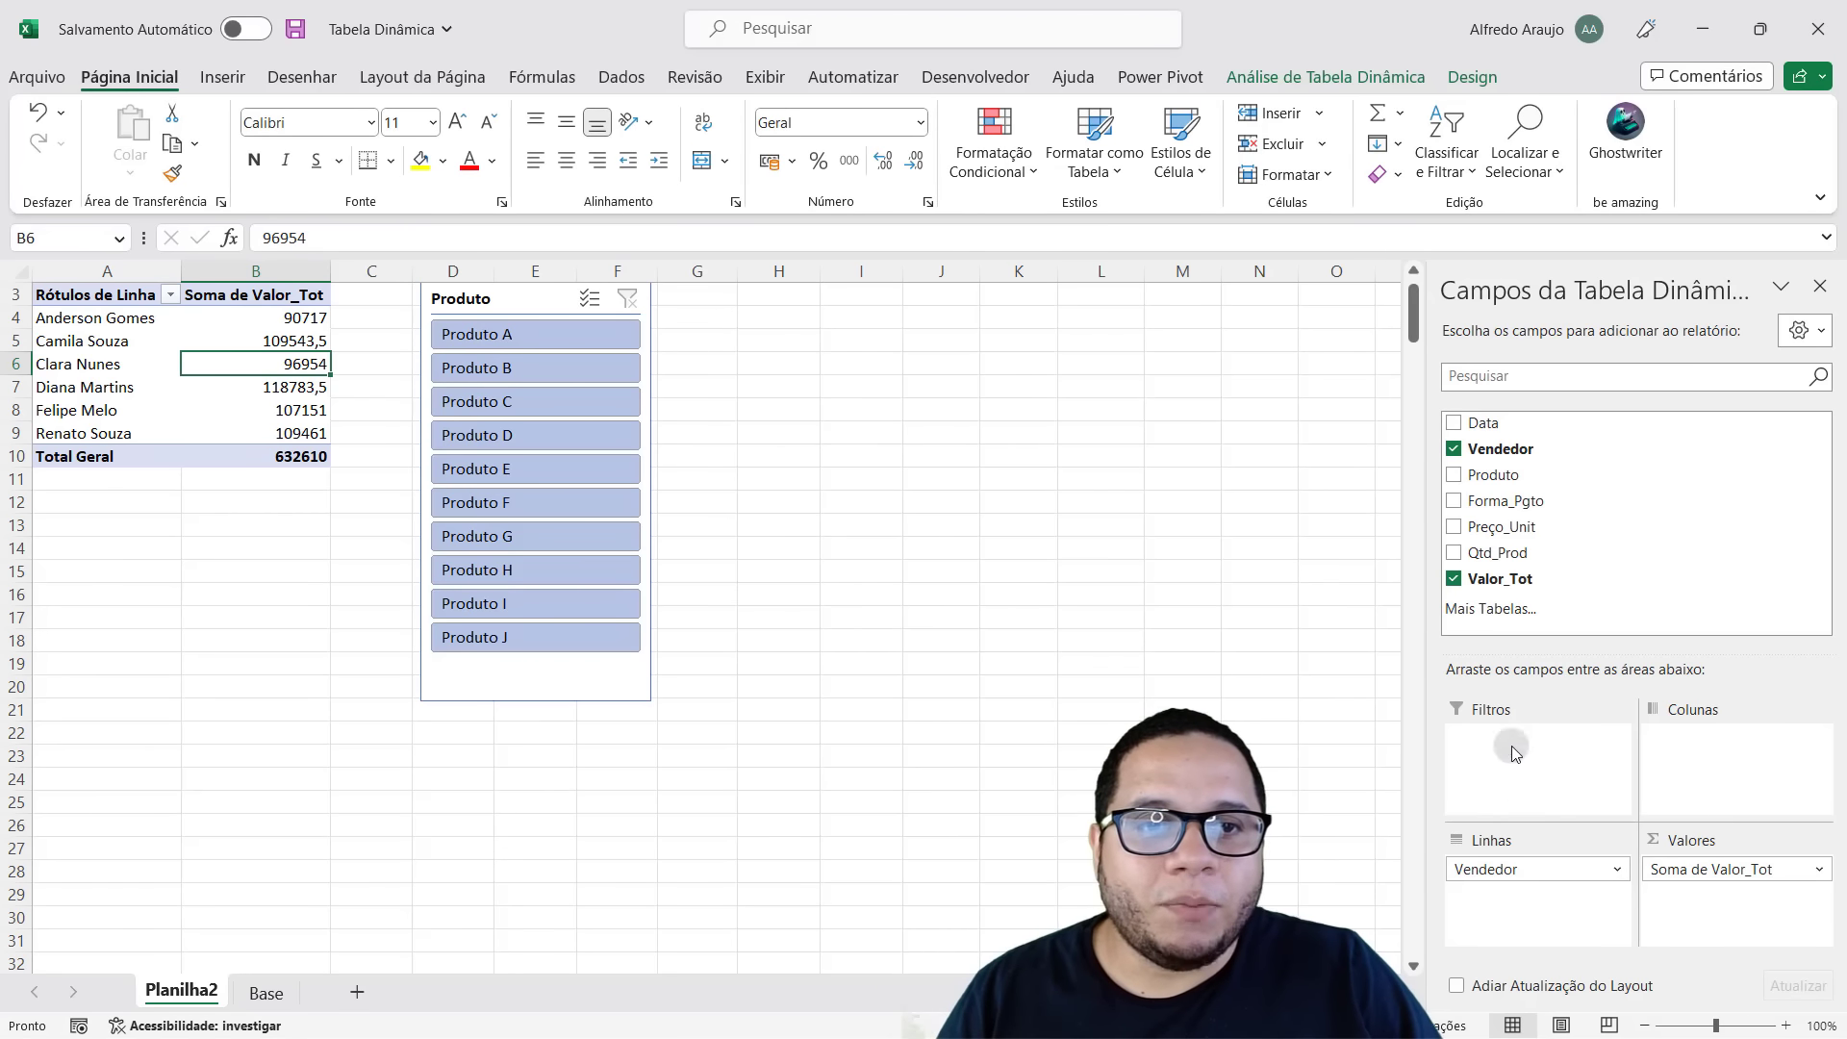
Filter the Produto slicer to C, E and H, grouping rows by product above seller.
{"action": "left_click", "coordinate": [504, 337]}
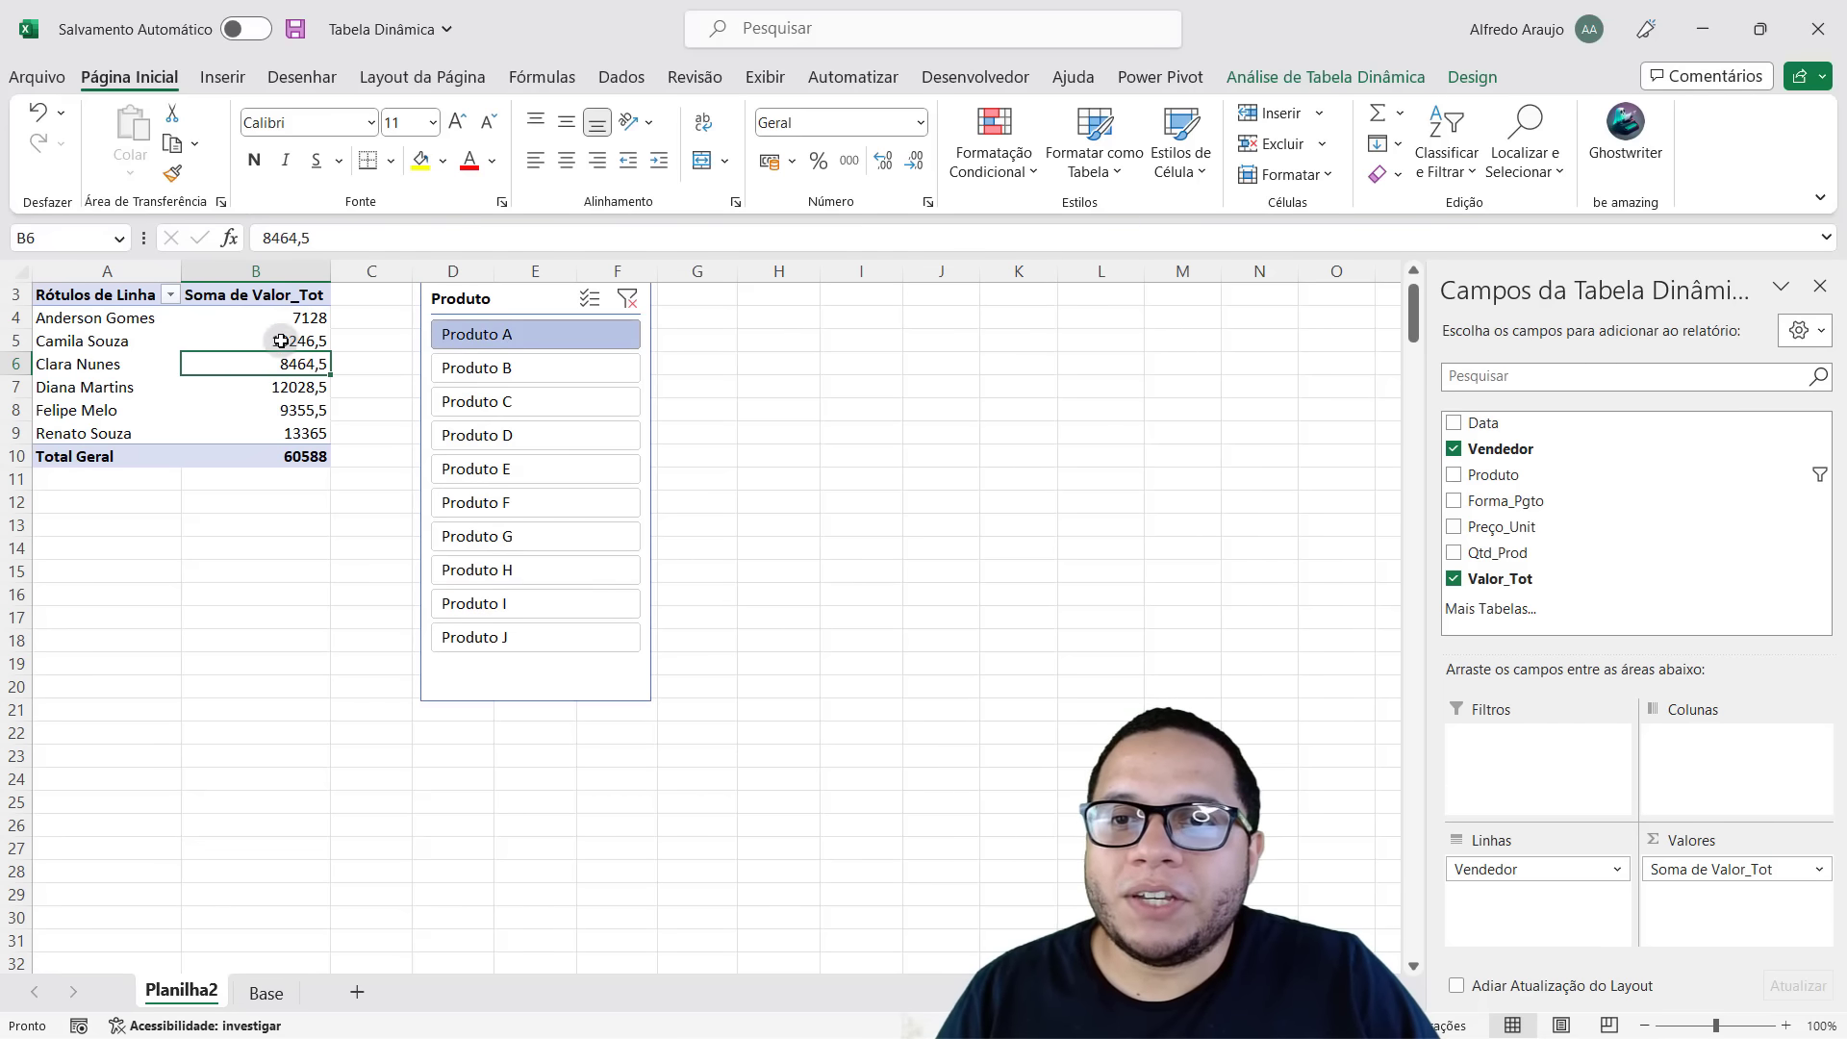
{"action": "left_click", "coordinate": [567, 366]}
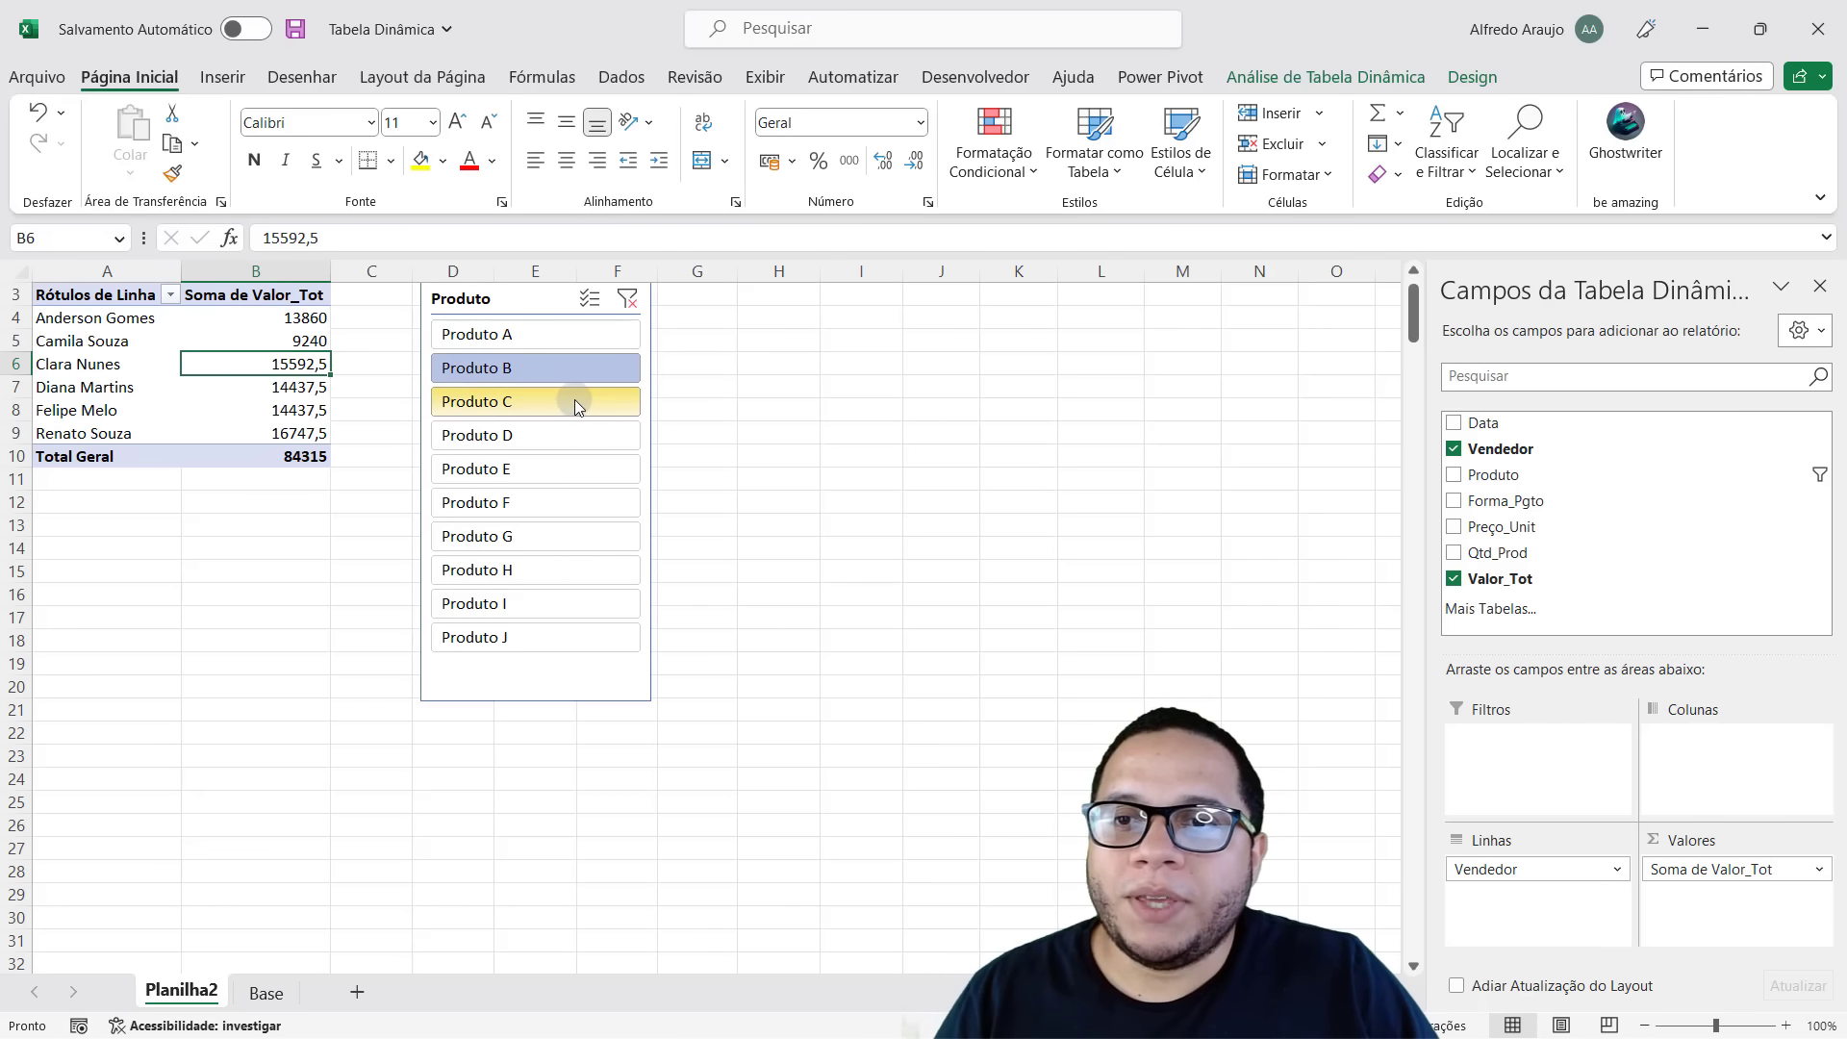
{"action": "left_click", "coordinate": [574, 400]}
{"action": "left_click", "coordinate": [579, 440]}
{"action": "left_click", "coordinate": [585, 473]}
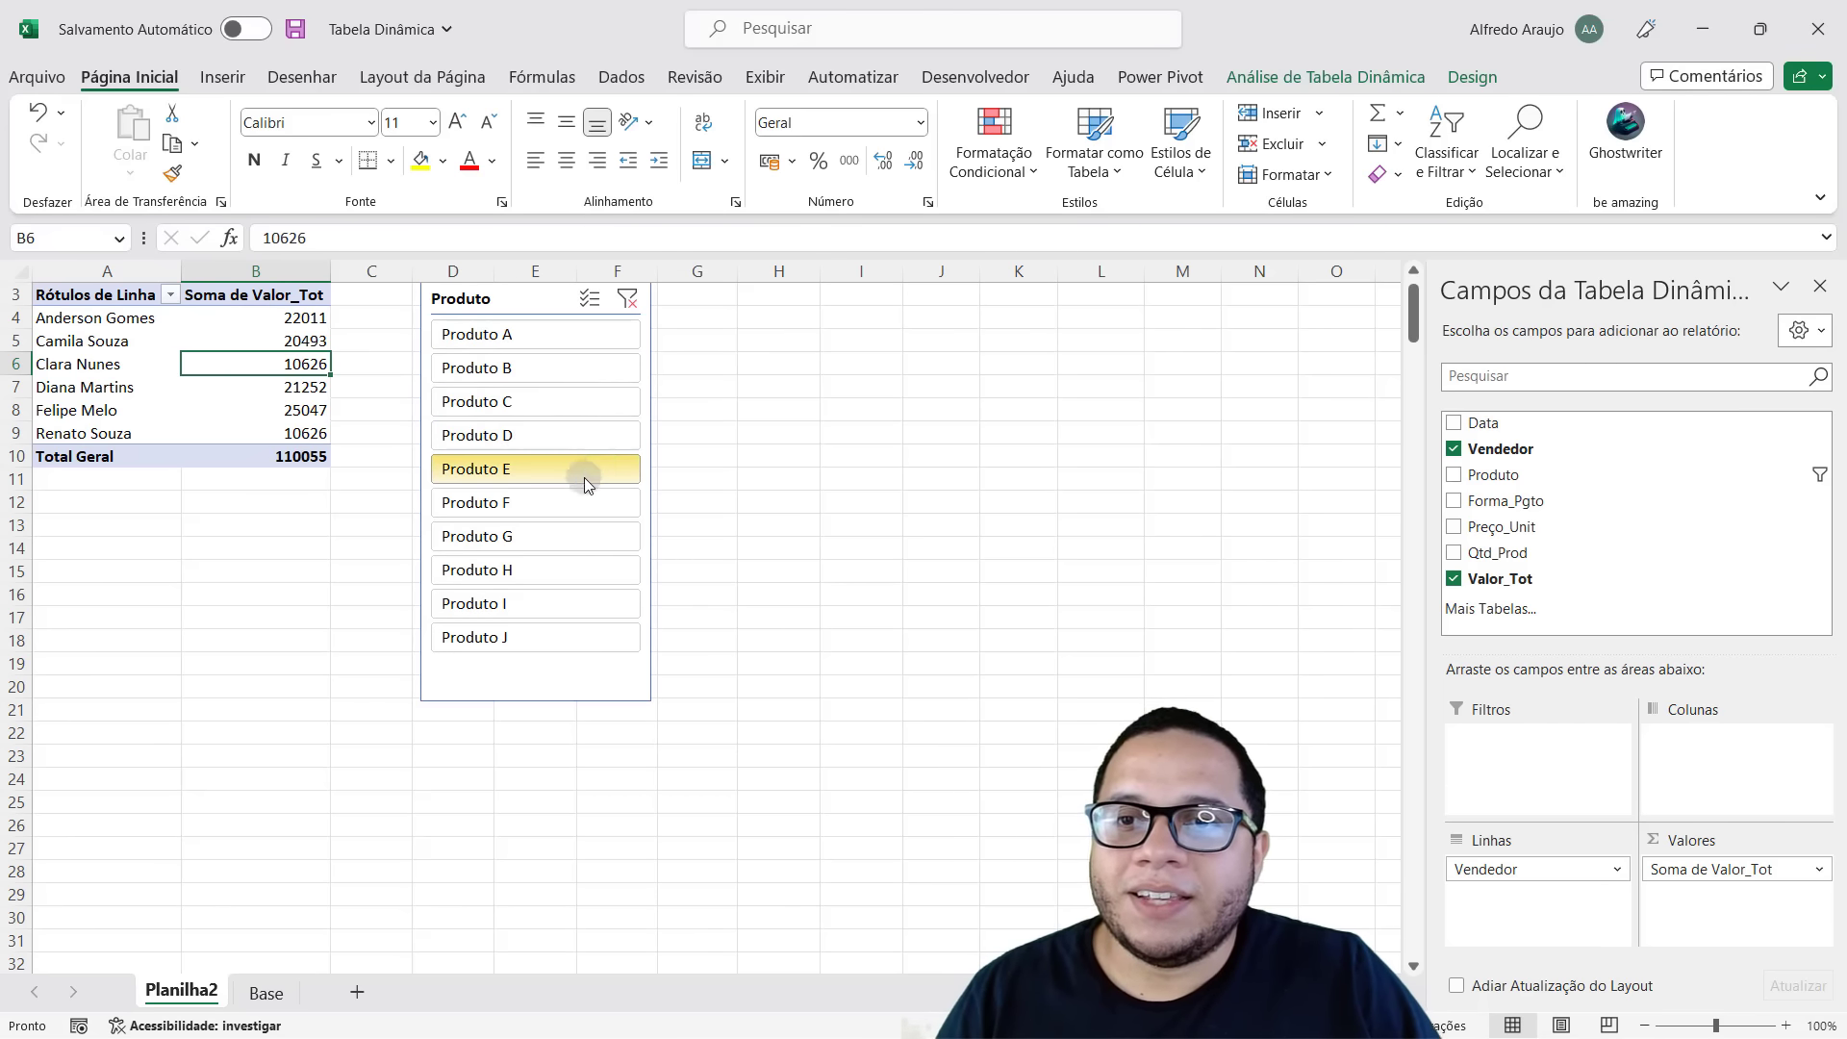
{"action": "left_click", "coordinate": [558, 402], "text": "ctrl"}
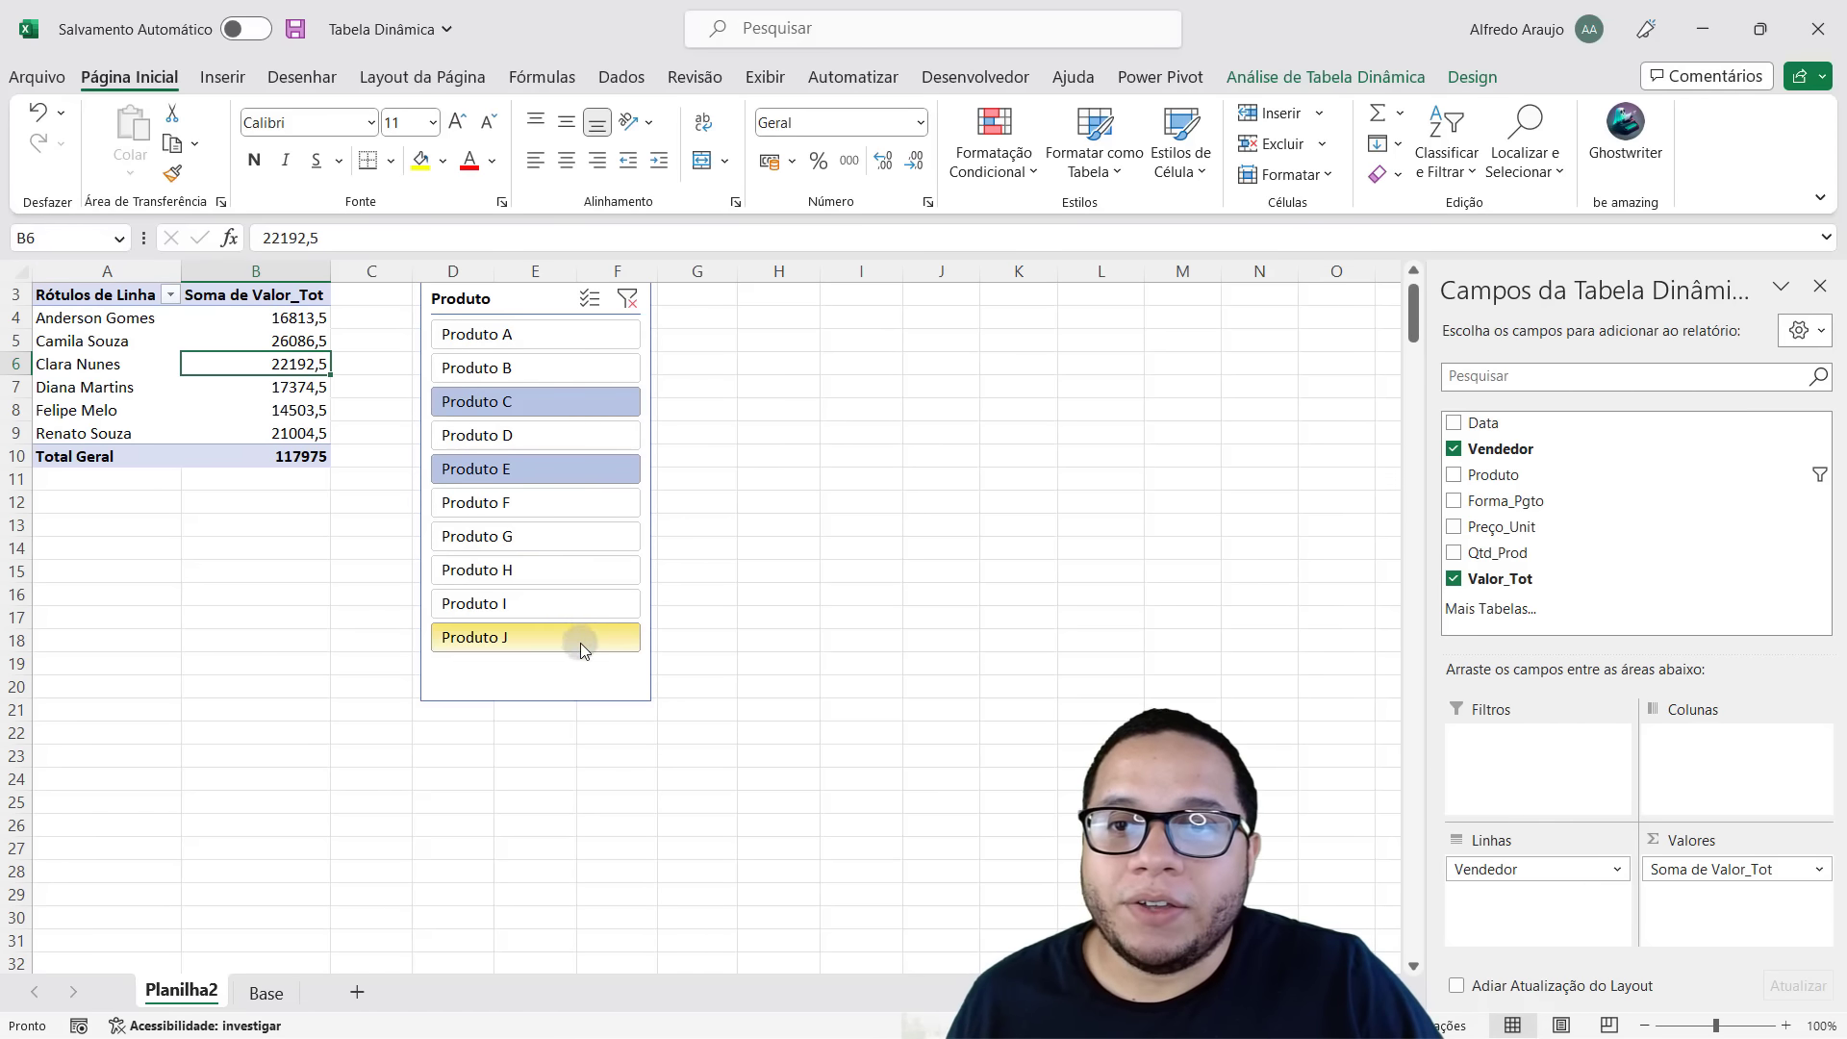
{"action": "left_click", "coordinate": [556, 577], "text": "ctrl"}
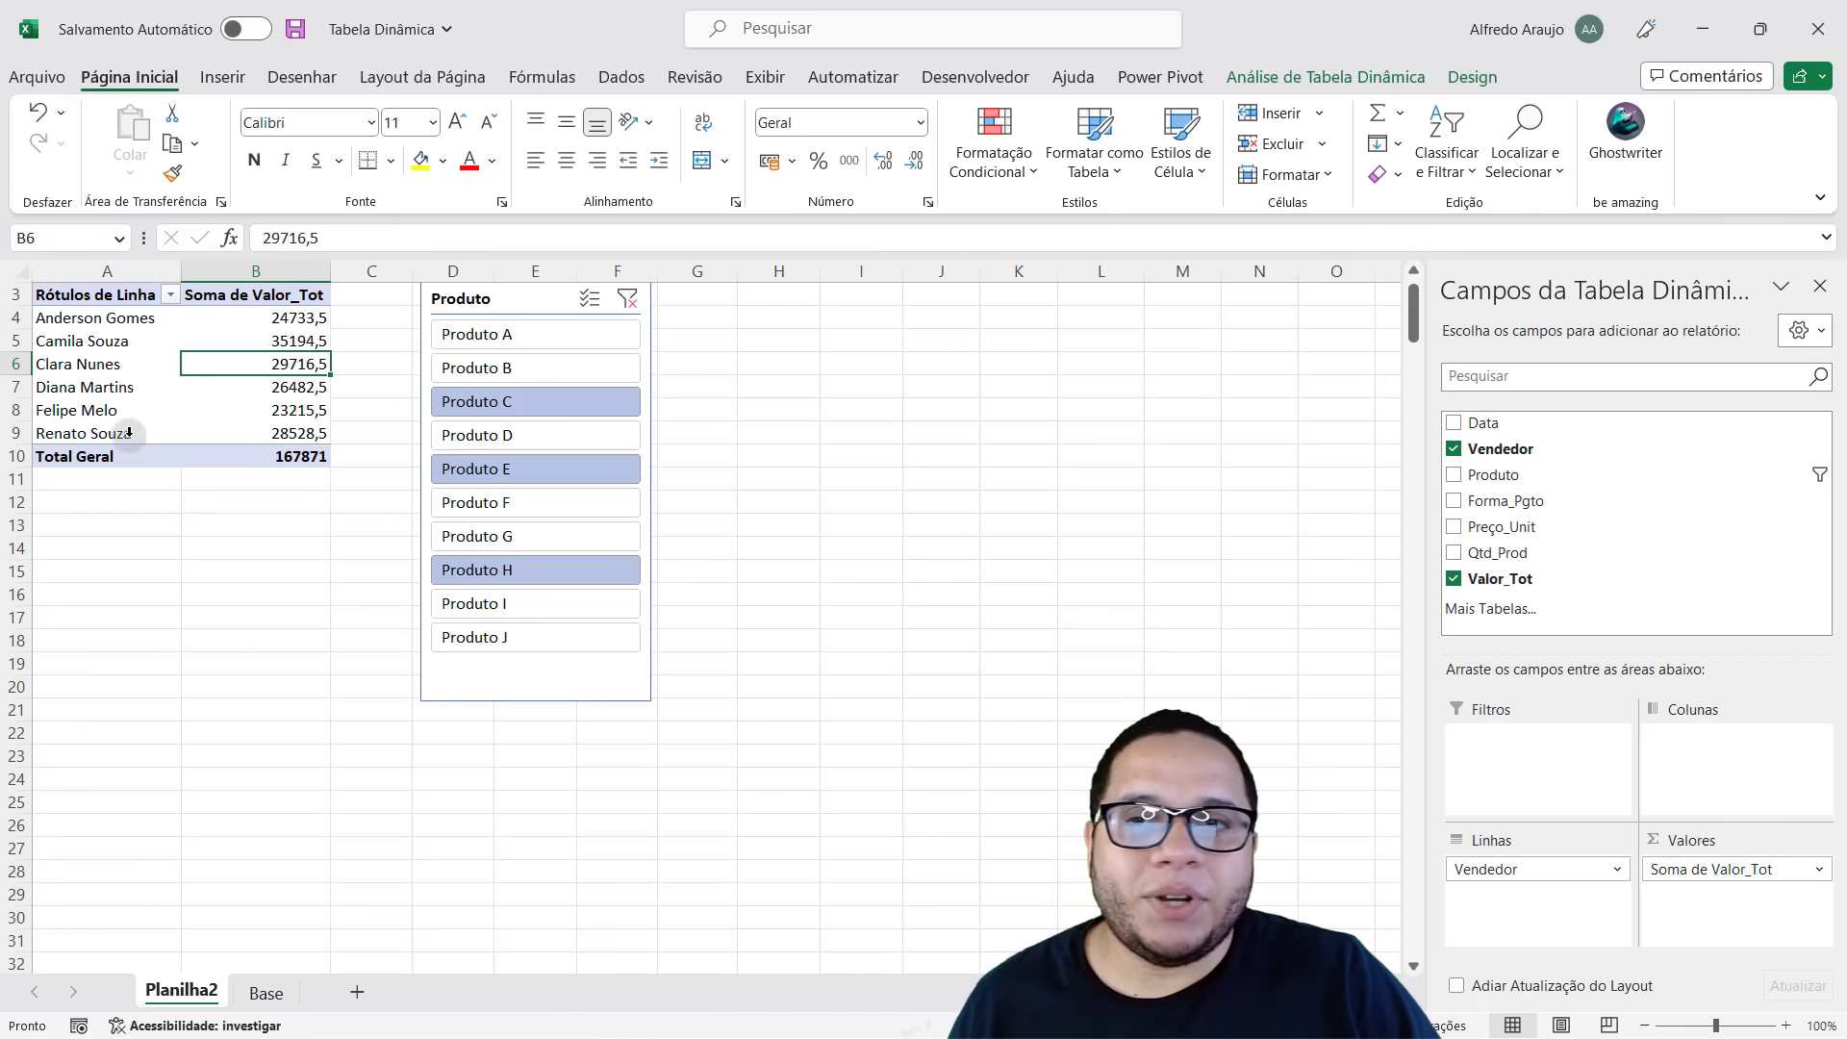
{"action": "mouse_move", "coordinate": [1562, 475]}
{"action": "left_mouse_down"}
{"action": "mouse_move", "coordinate": [1552, 896]}
{"action": "mouse_move", "coordinate": [1539, 870]}
{"action": "left_mouse_up"}
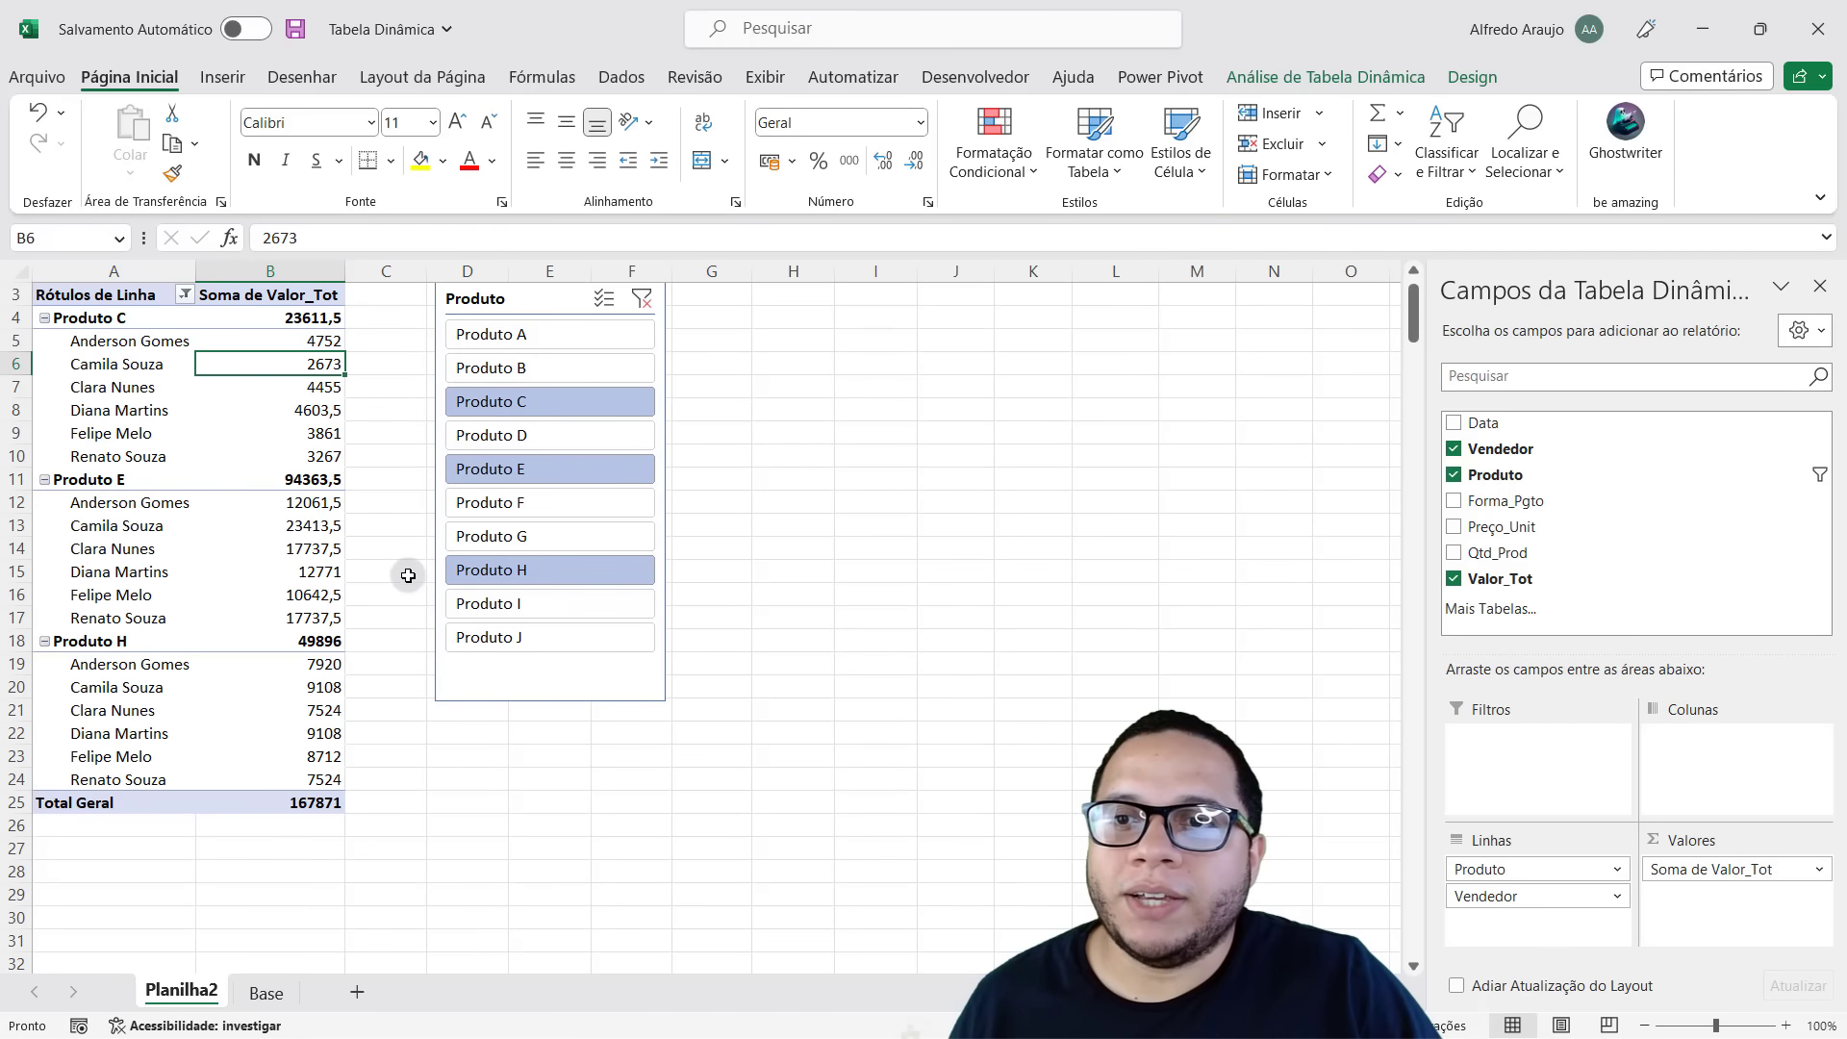
Filter the Produto slicer to Produto A, I and J, totalling 174834.
{"action": "left_click", "coordinate": [521, 437]}
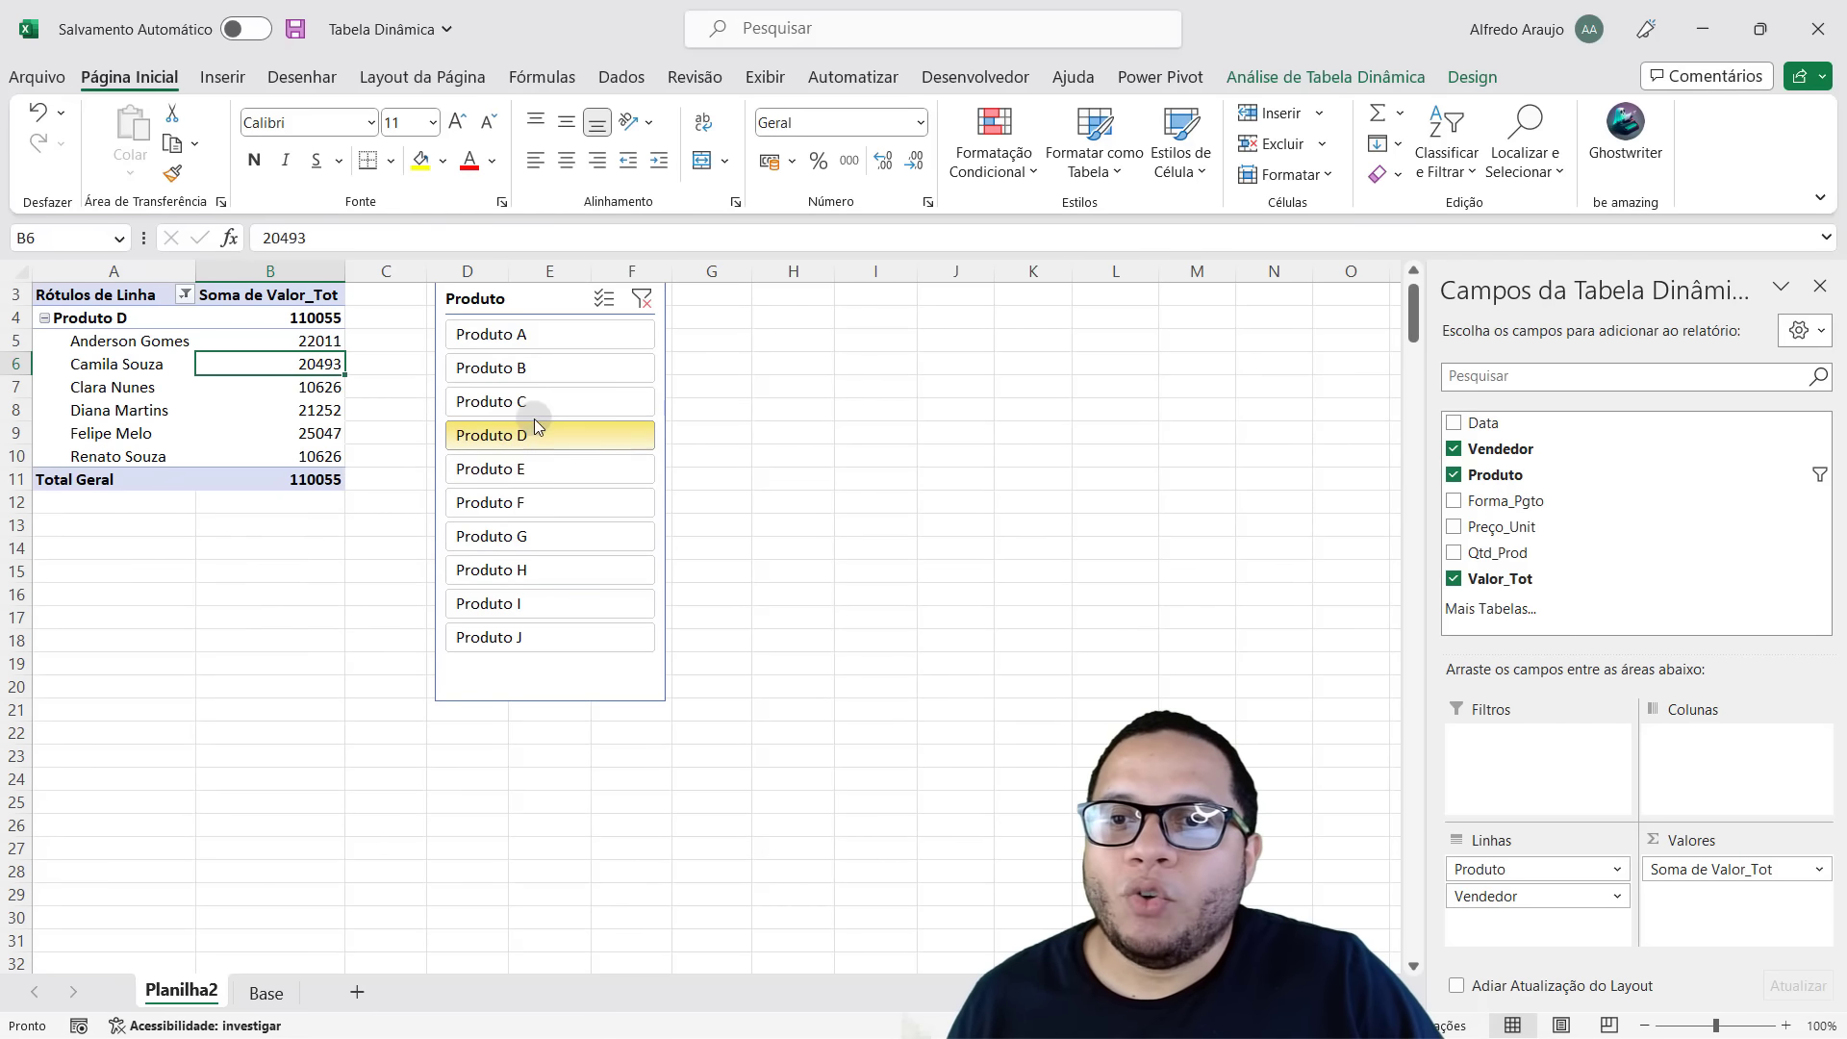
{"action": "left_click", "coordinate": [532, 336]}
{"action": "left_click", "coordinate": [540, 402], "text": "ctrl"}
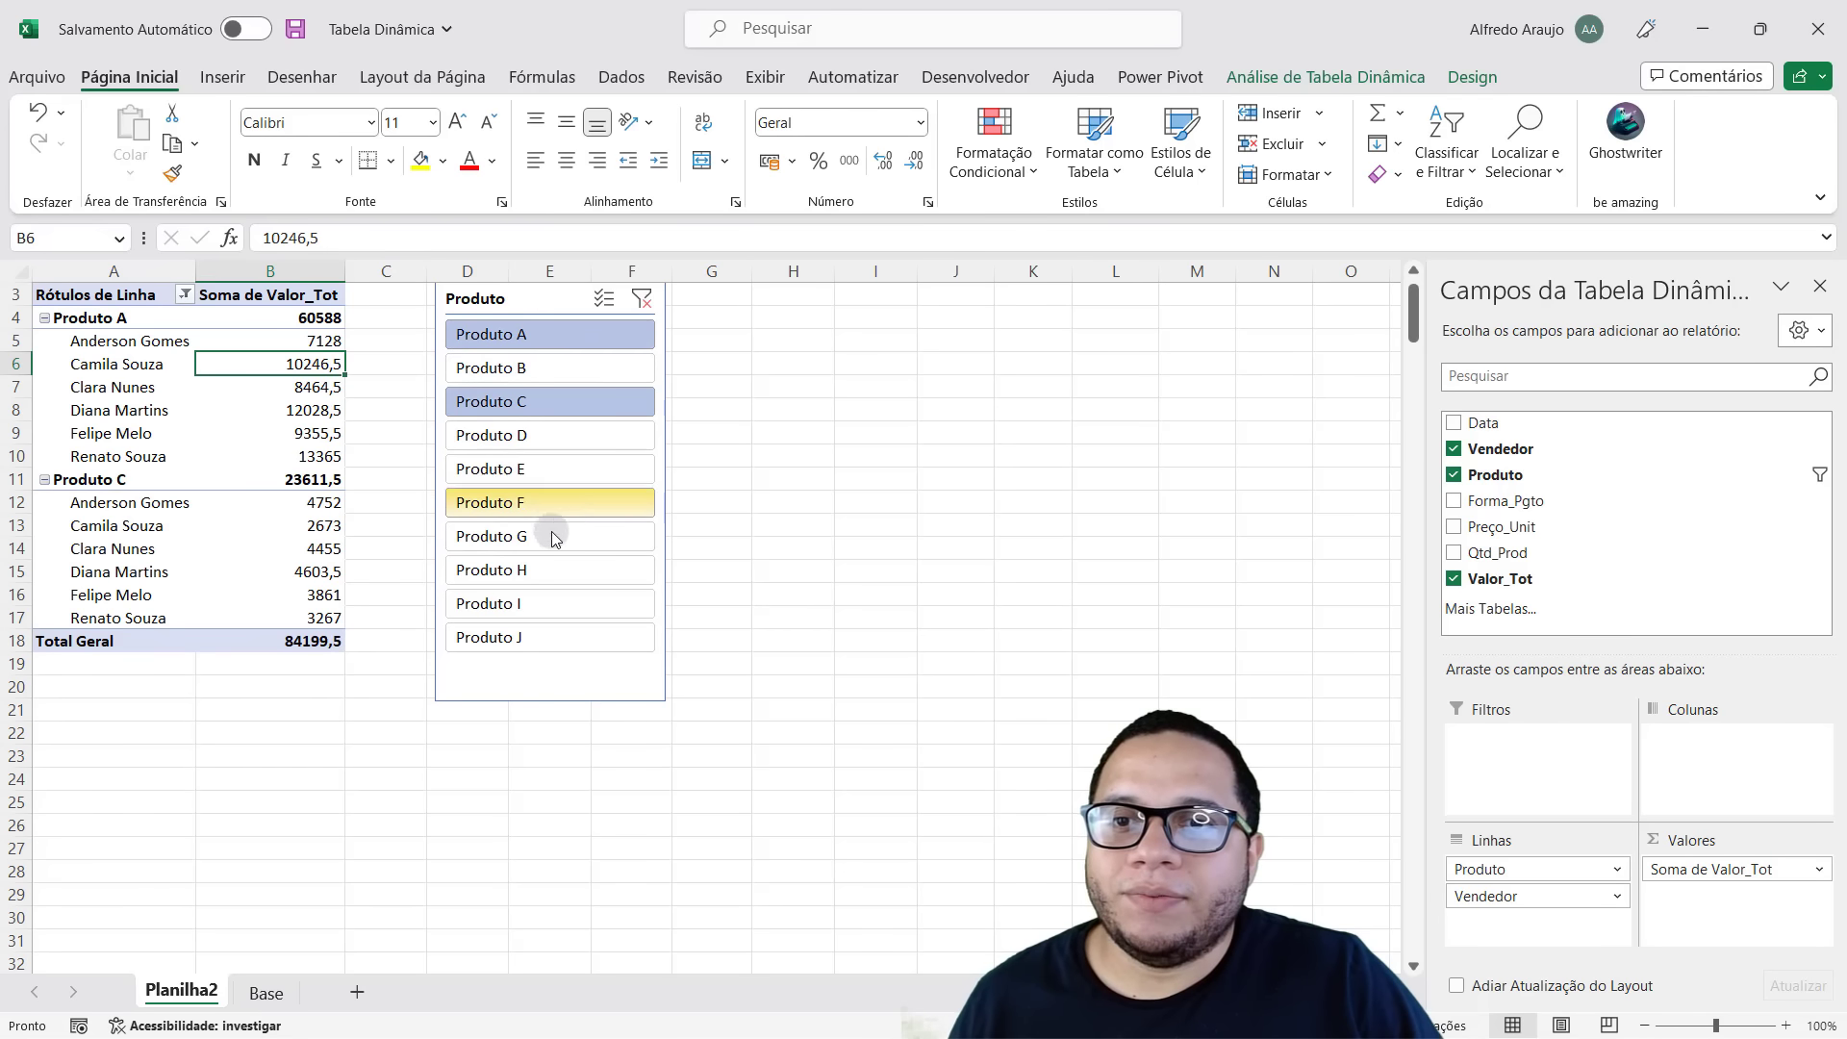
{"action": "left_click", "coordinate": [557, 548], "text": "ctrl"}
{"action": "left_click", "coordinate": [554, 637], "text": "ctrl"}
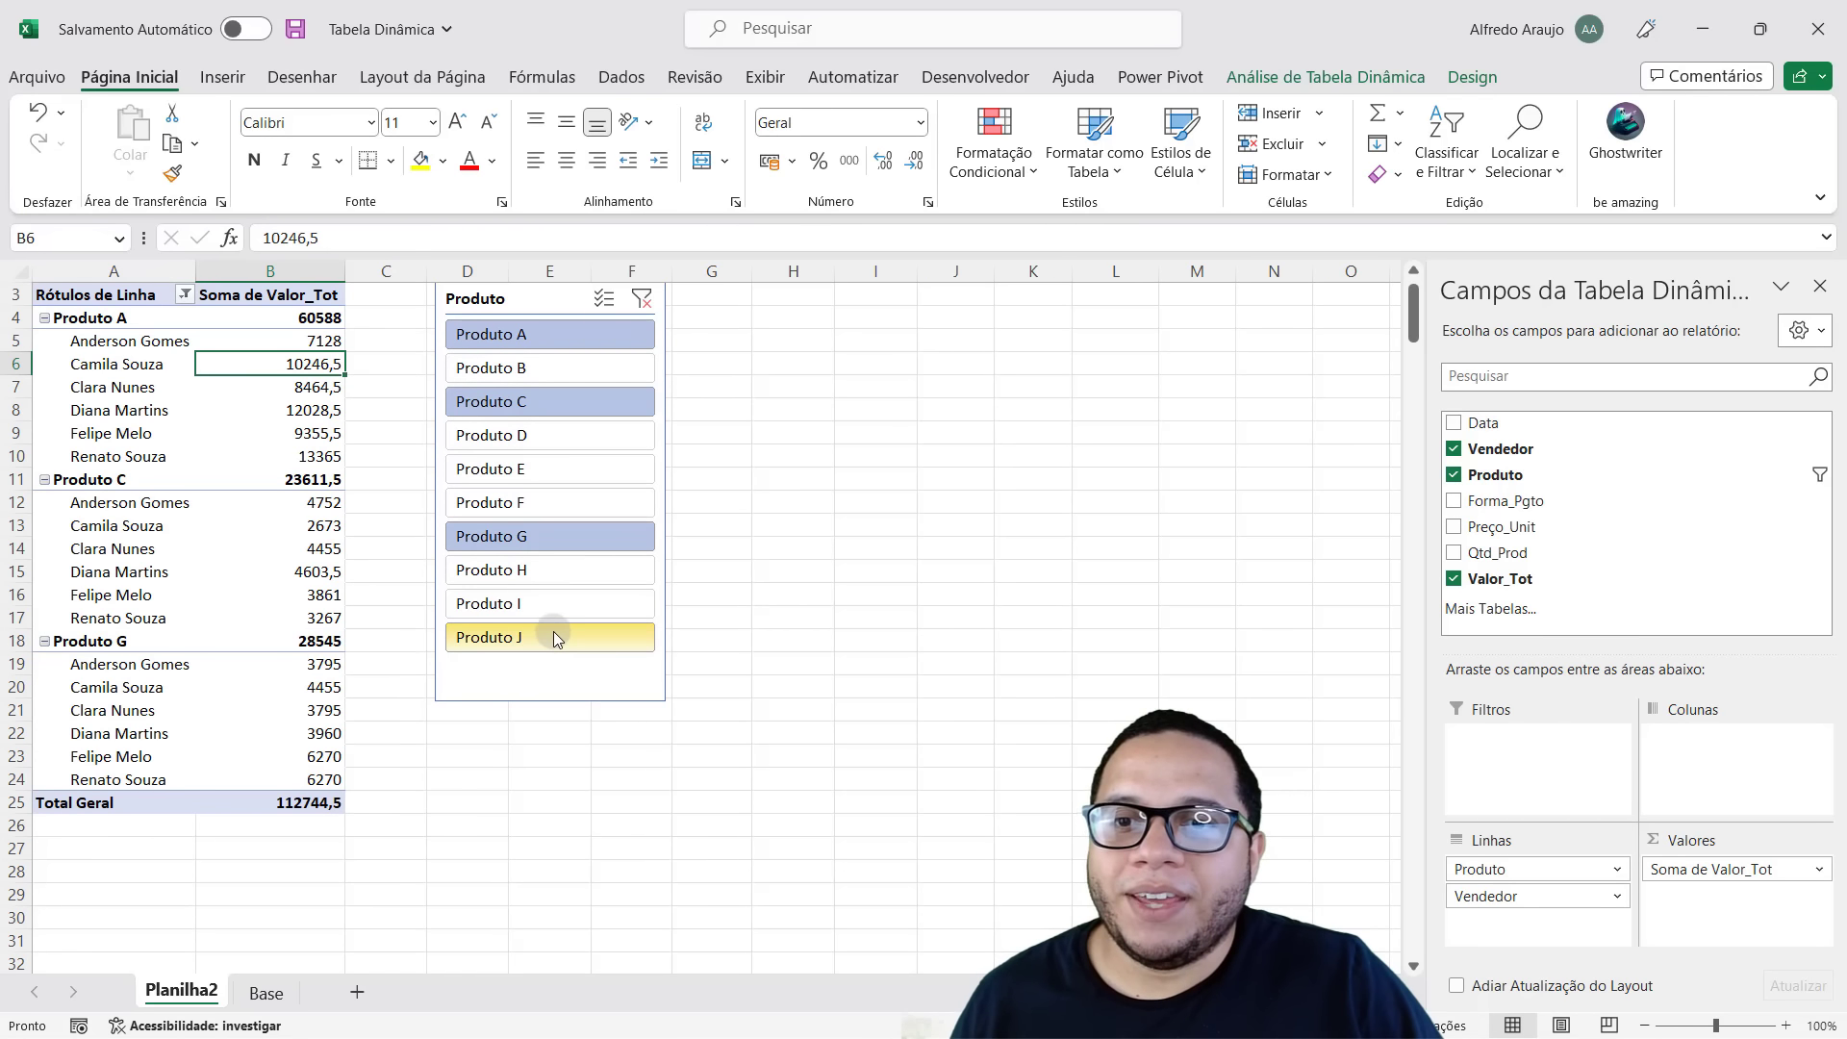
{"action": "left_click", "coordinate": [572, 601], "text": "ctrl"}
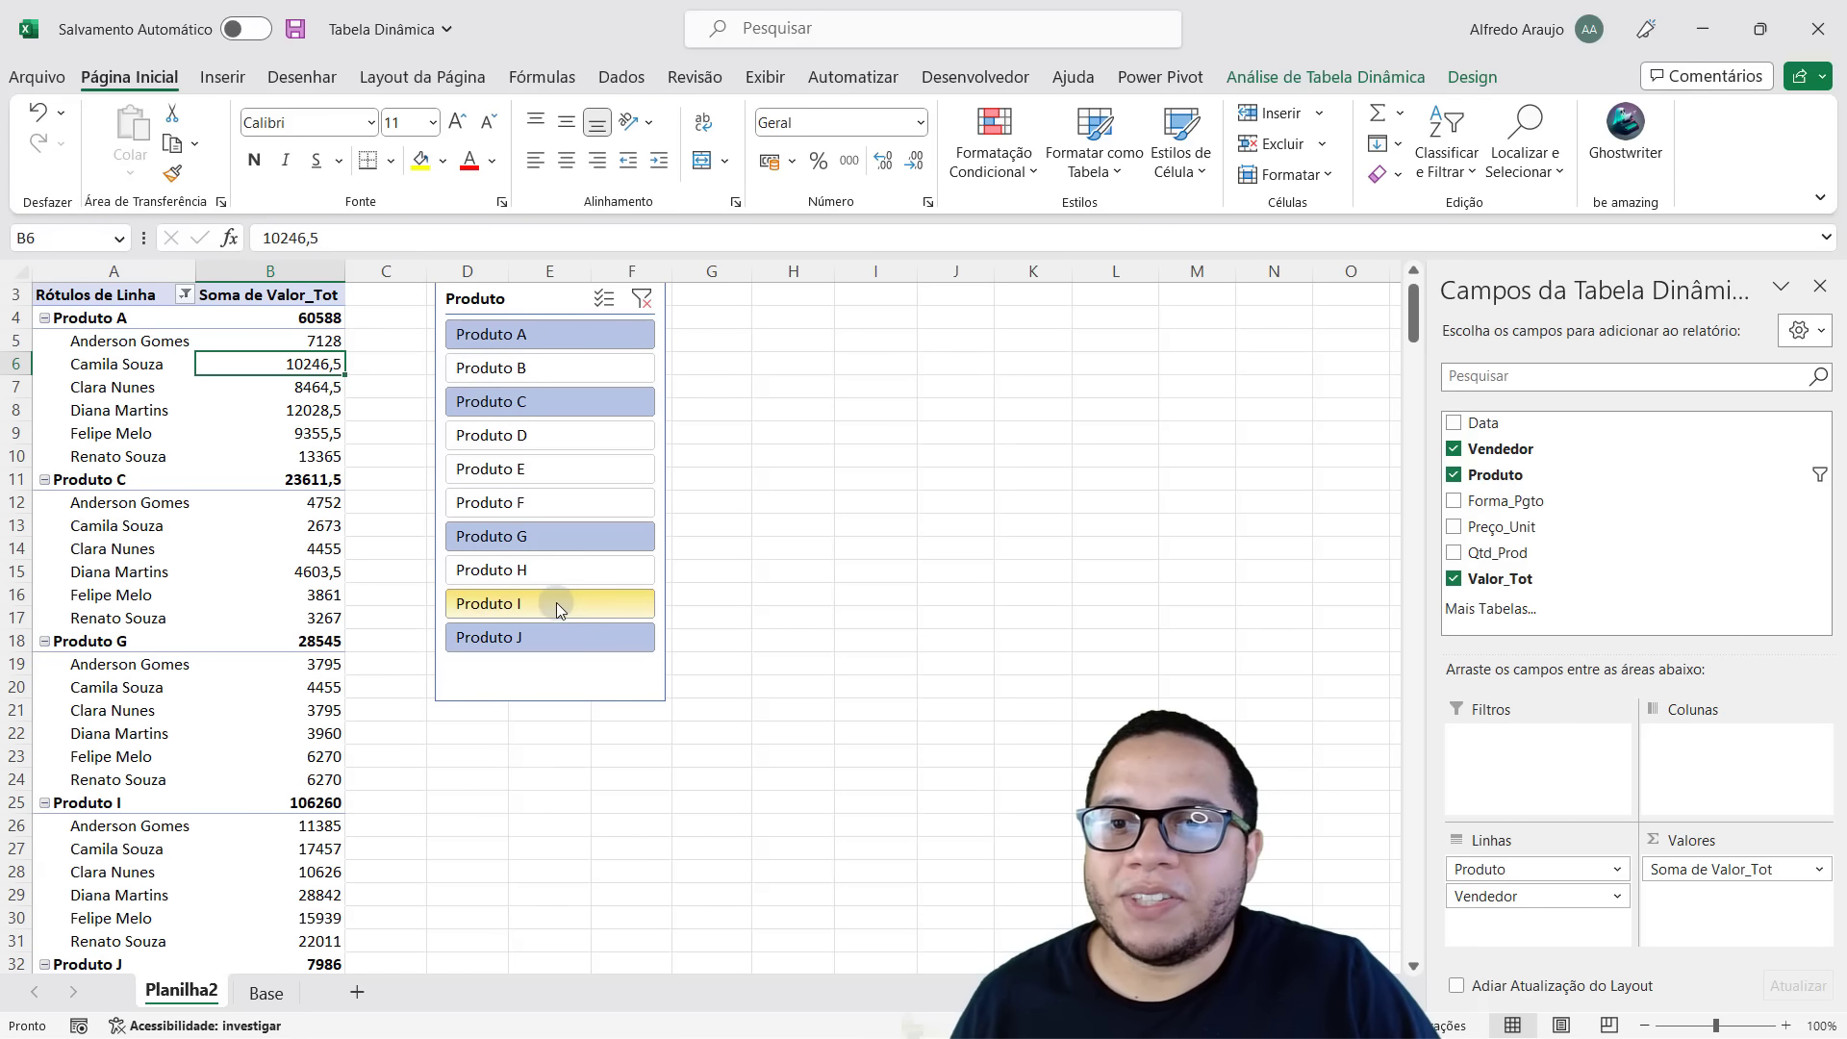
{"action": "left_click", "coordinate": [548, 529], "text": "ctrl"}
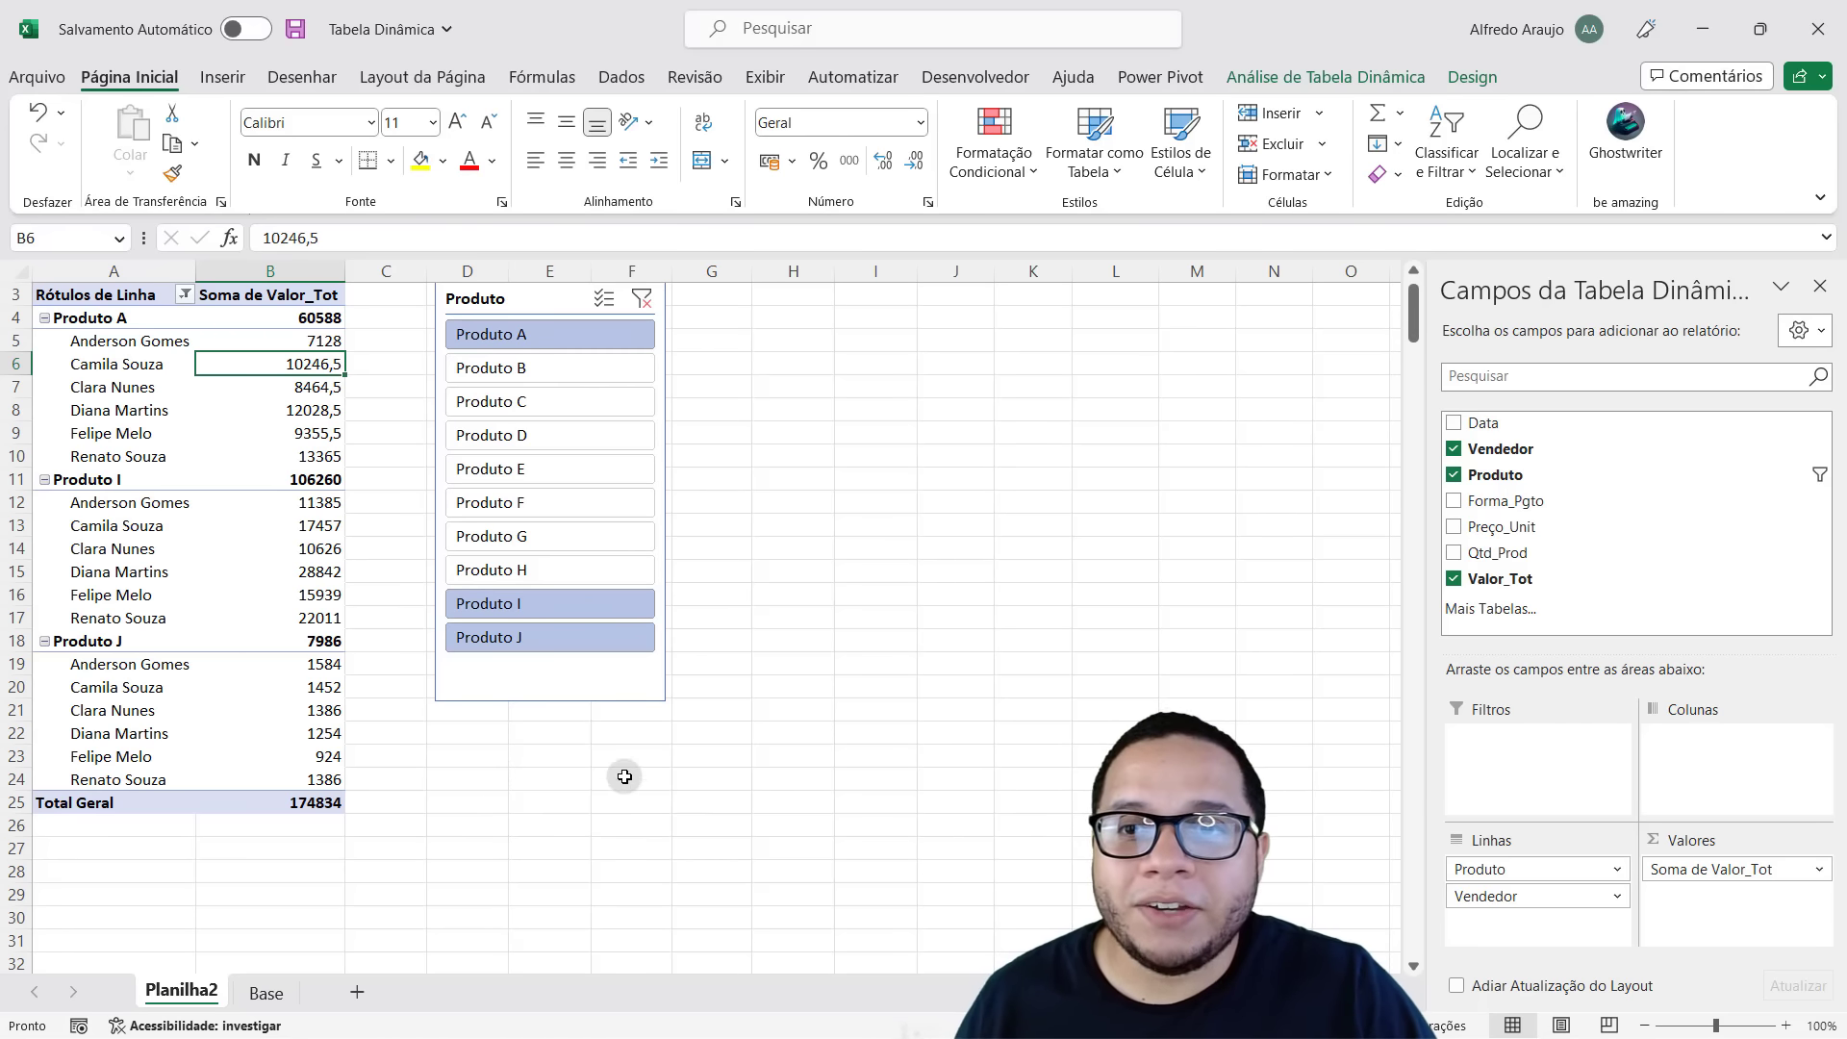
Delete the Produto slicer from the sheet.
{"action": "left_click", "coordinate": [574, 686]}
{"action": "key", "text": "Delete"}
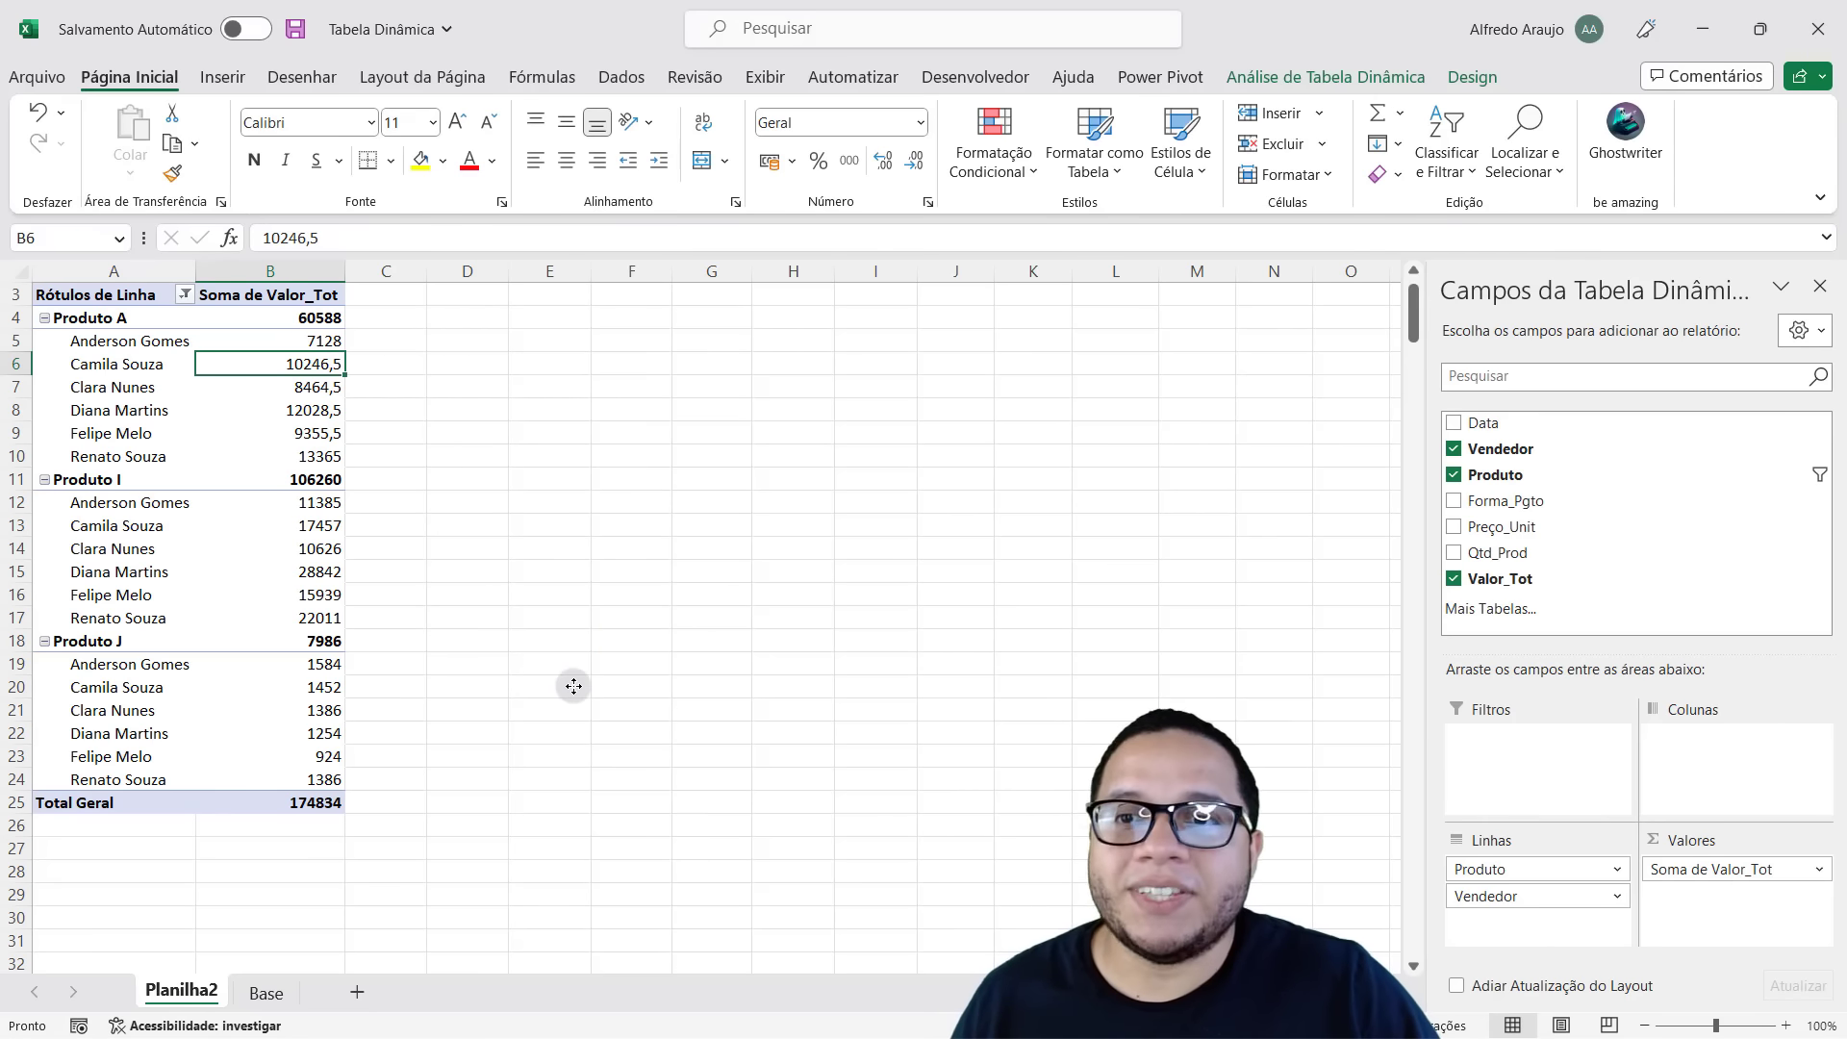
{"action": "left_click", "coordinate": [309, 427]}
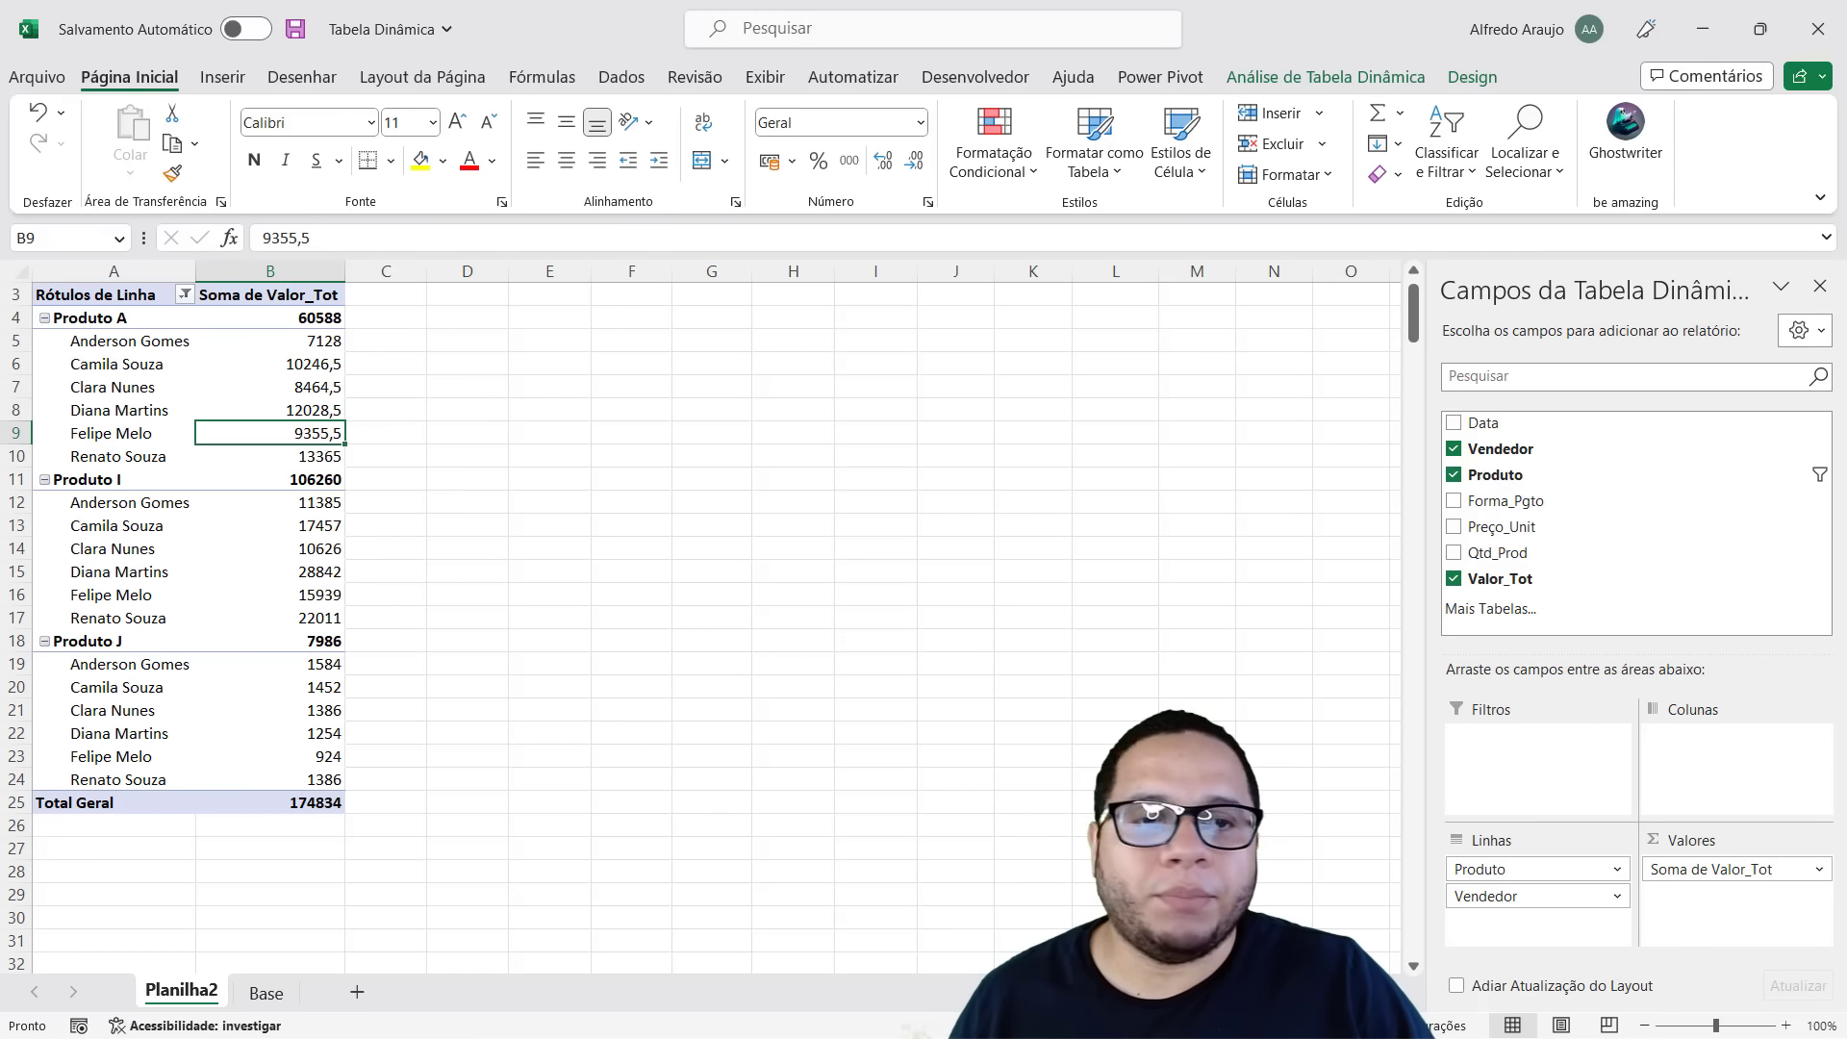
Remove Vendedor from the rows and clear the Produto filter.
{"action": "left_click_drag", "start_coordinate": [1496, 895], "coordinate": [957, 803]}
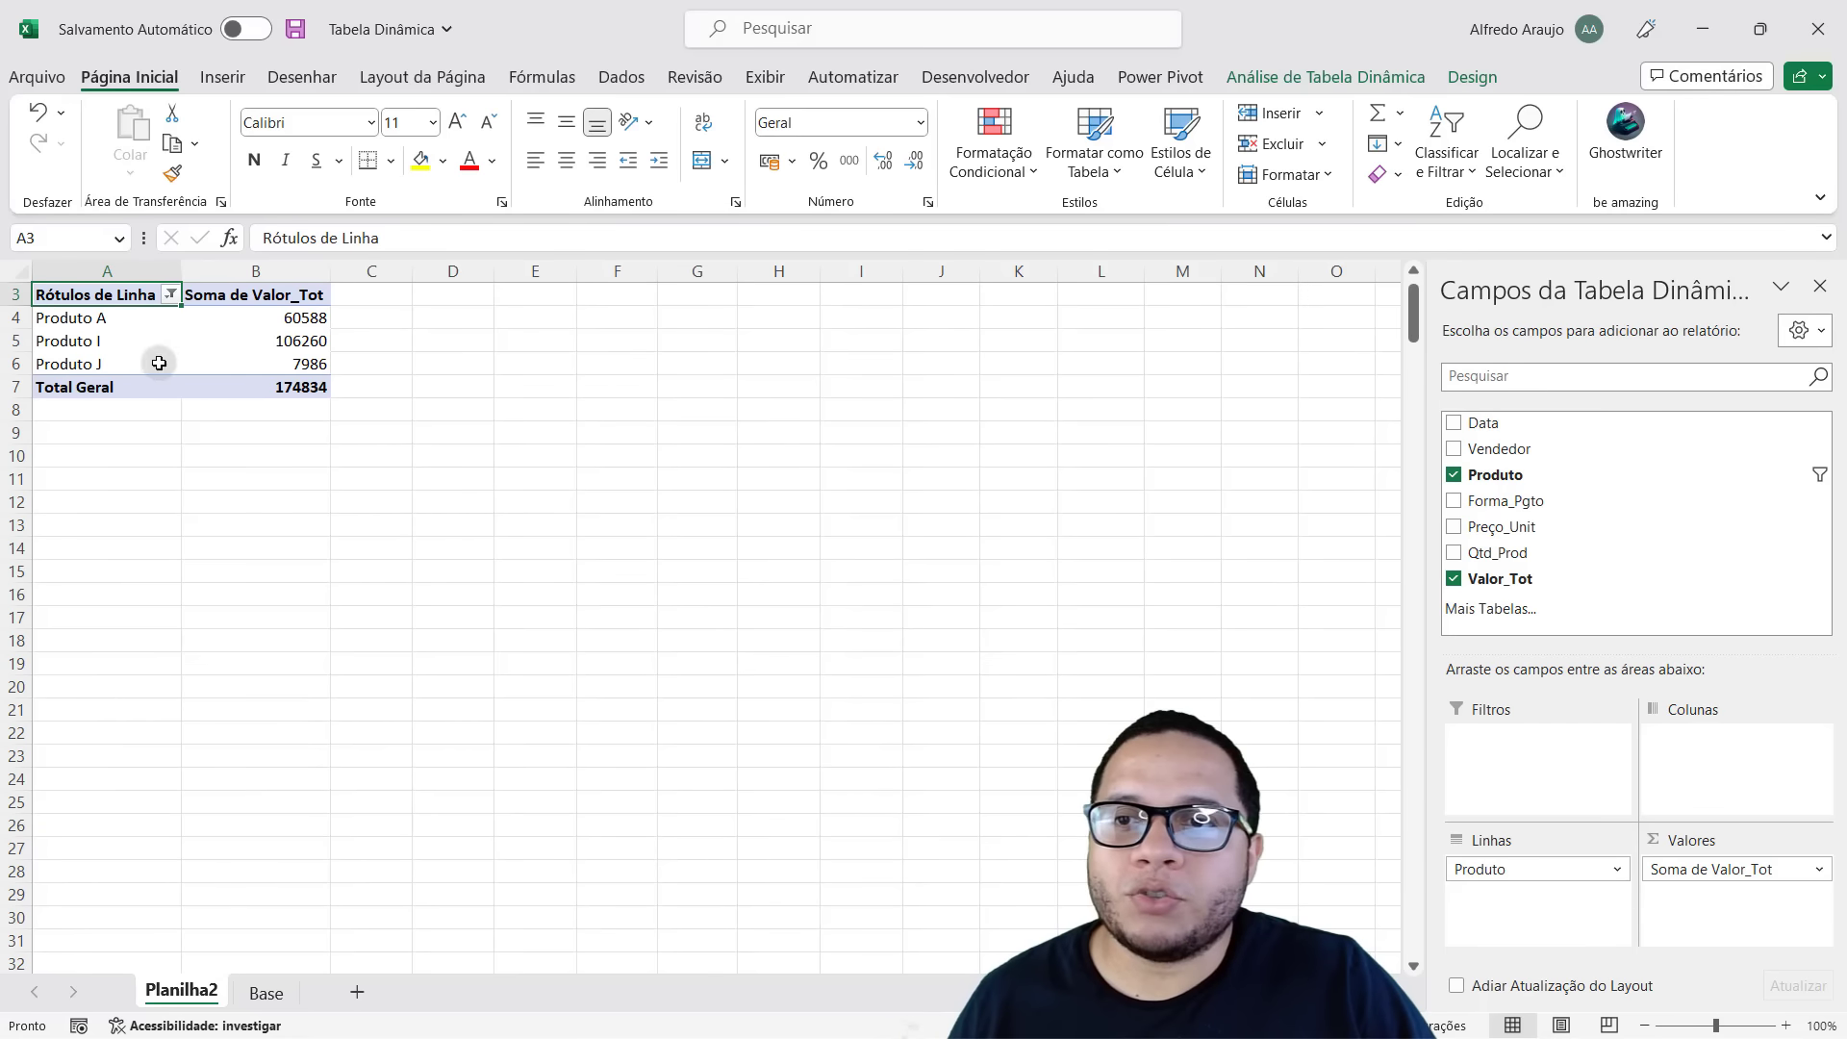
{"action": "left_click", "coordinate": [171, 295]}
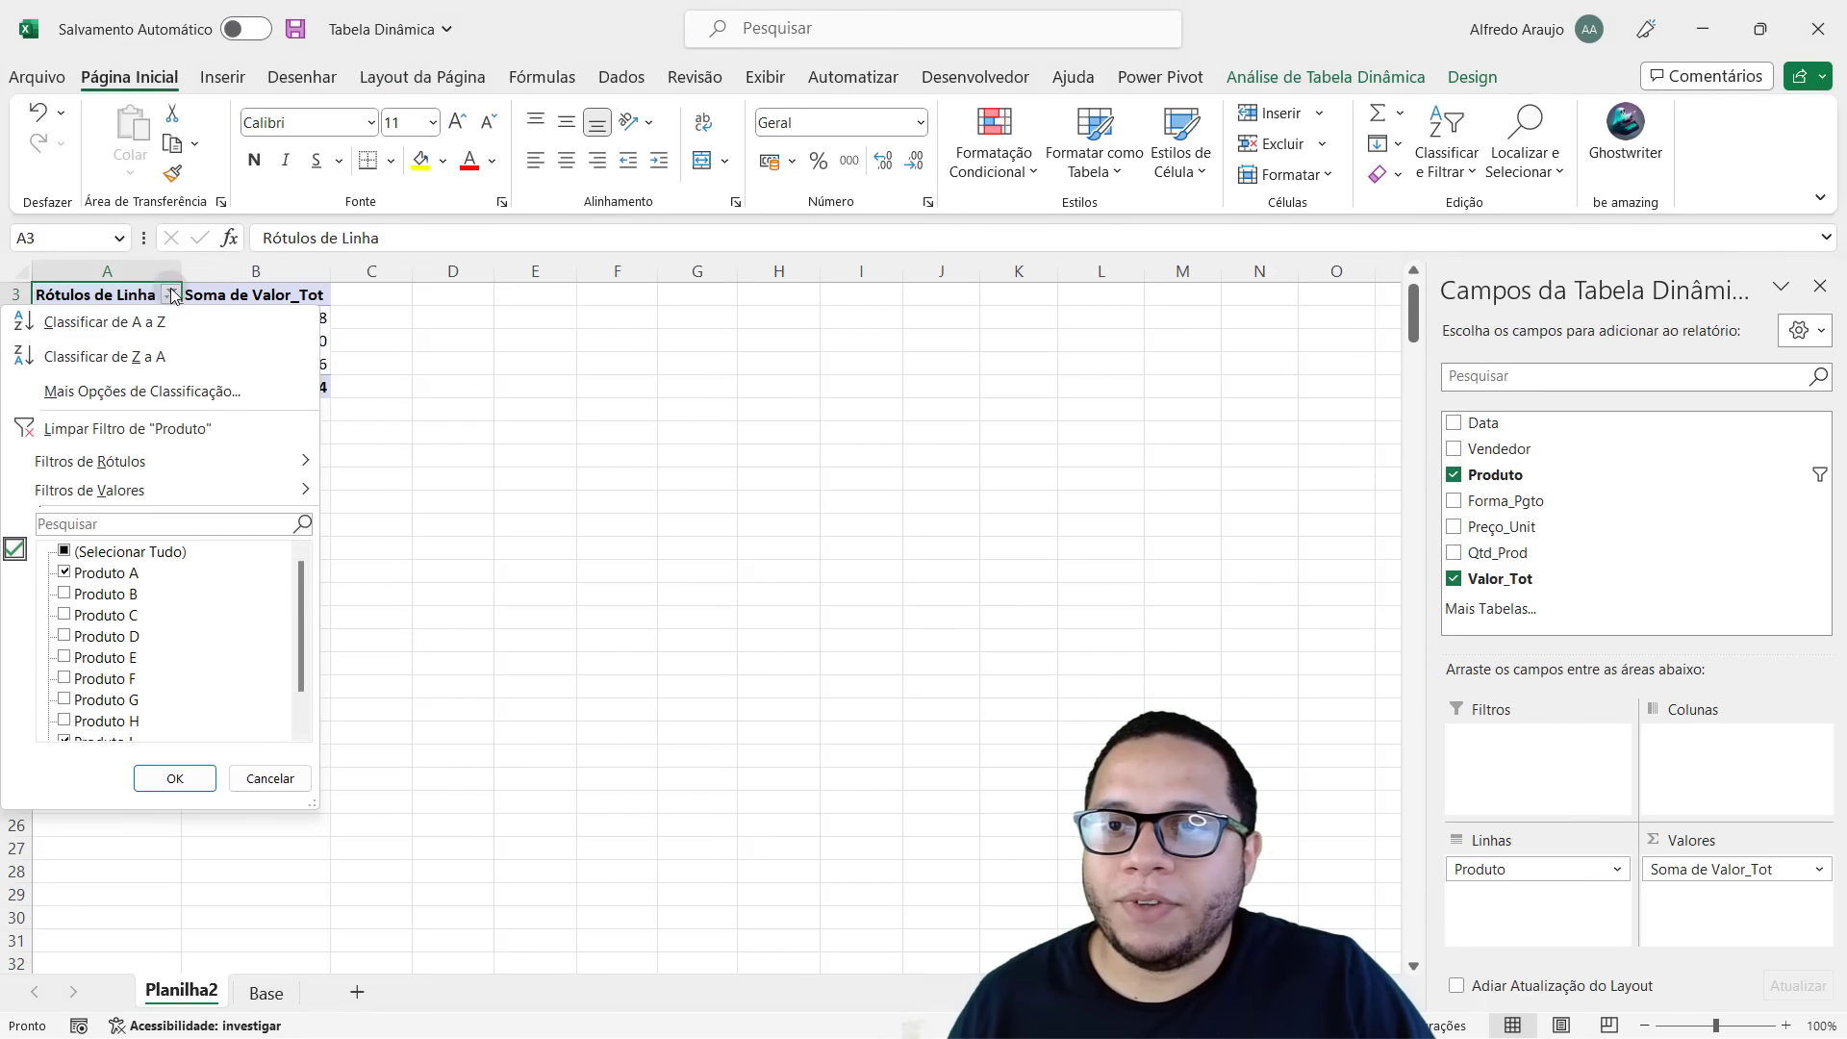
{"action": "left_click", "coordinate": [115, 428]}
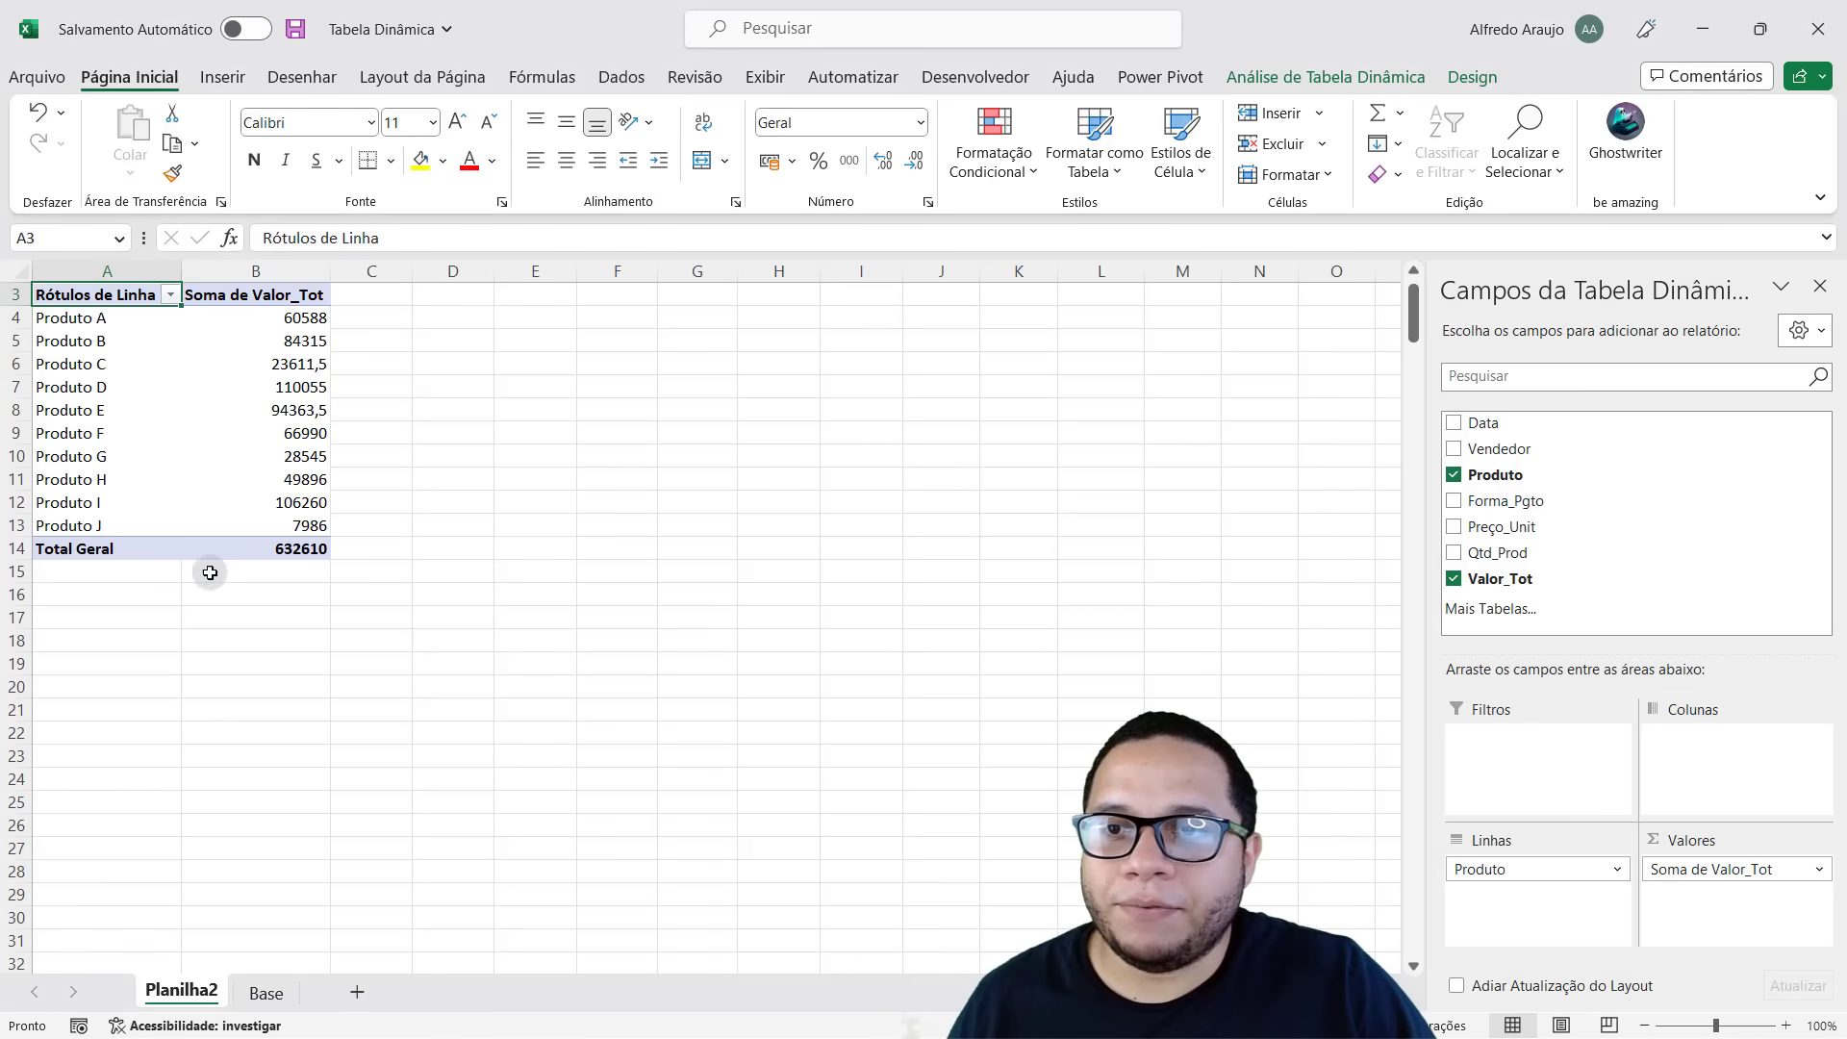
Review the Produto A–J Valor_Tot totals in B4:B13.
{"action": "left_click", "coordinate": [260, 457]}
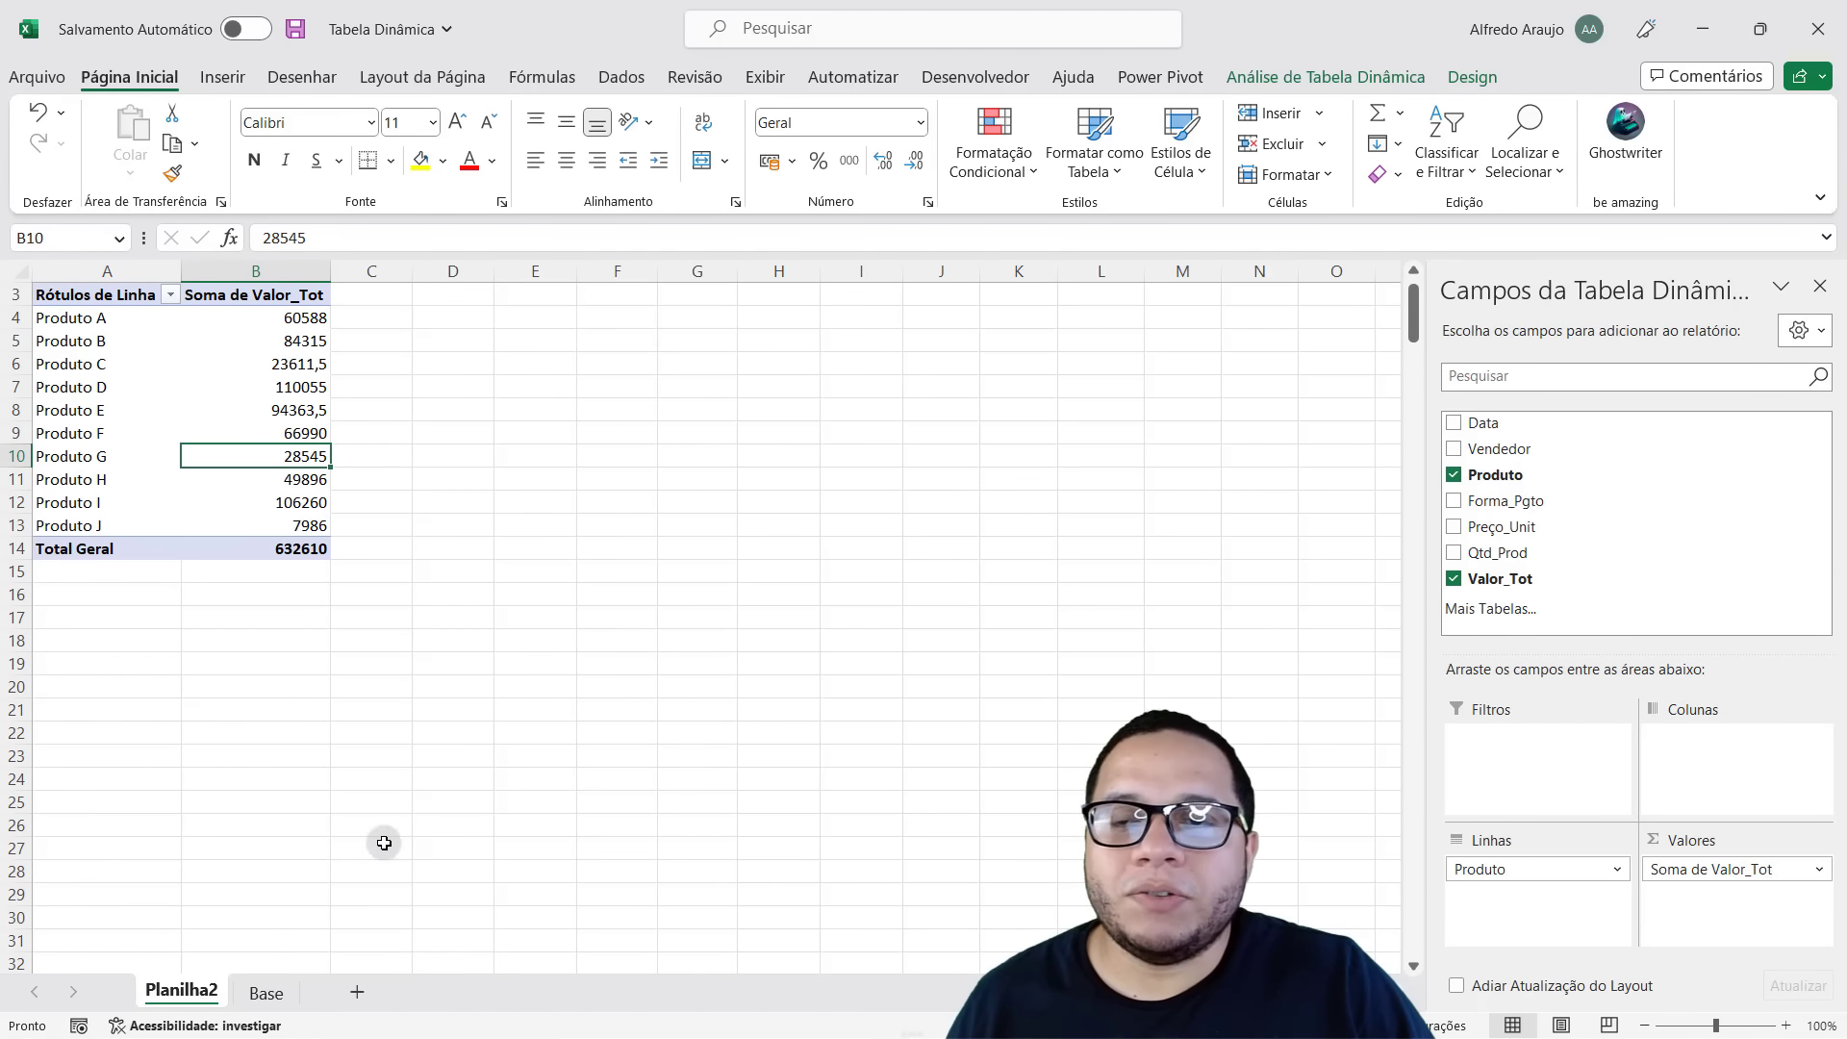
{"action": "left_click", "coordinate": [260, 327]}
{"action": "left_click_drag", "start_coordinate": [260, 330], "coordinate": [288, 525]}
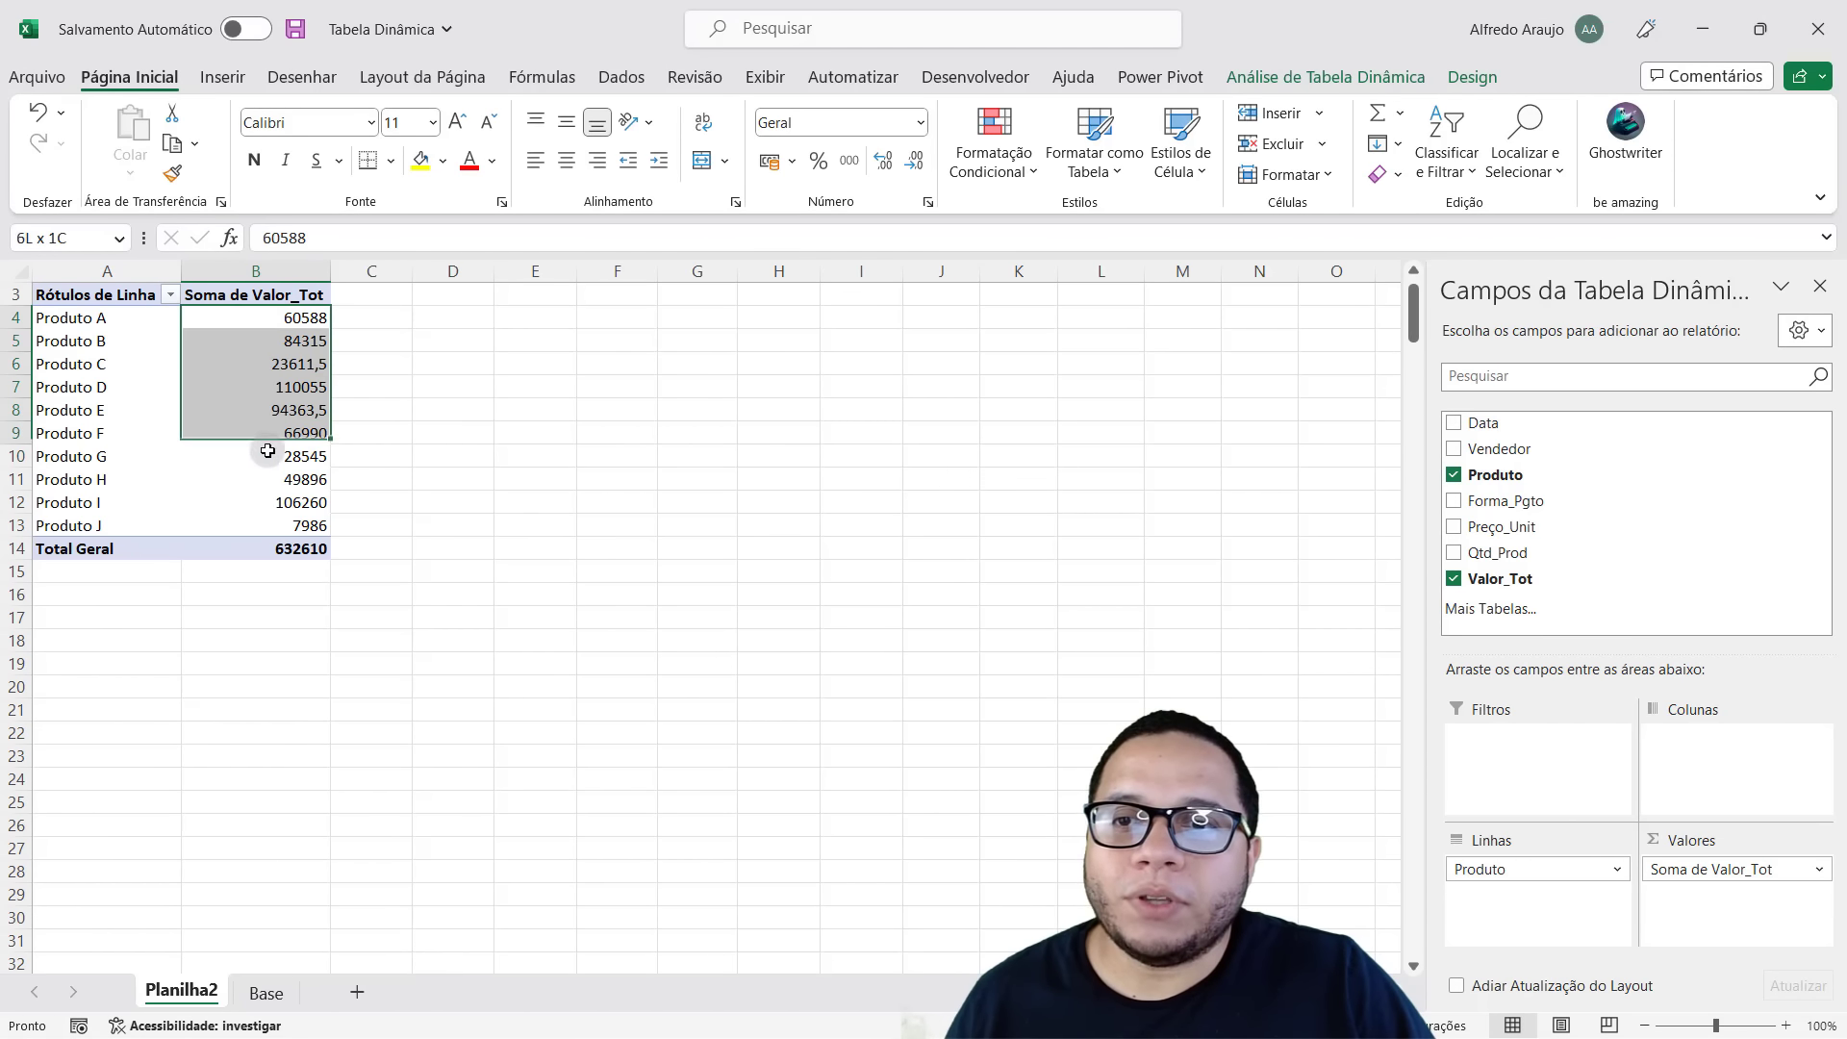
{"action": "left_click", "coordinate": [400, 286]}
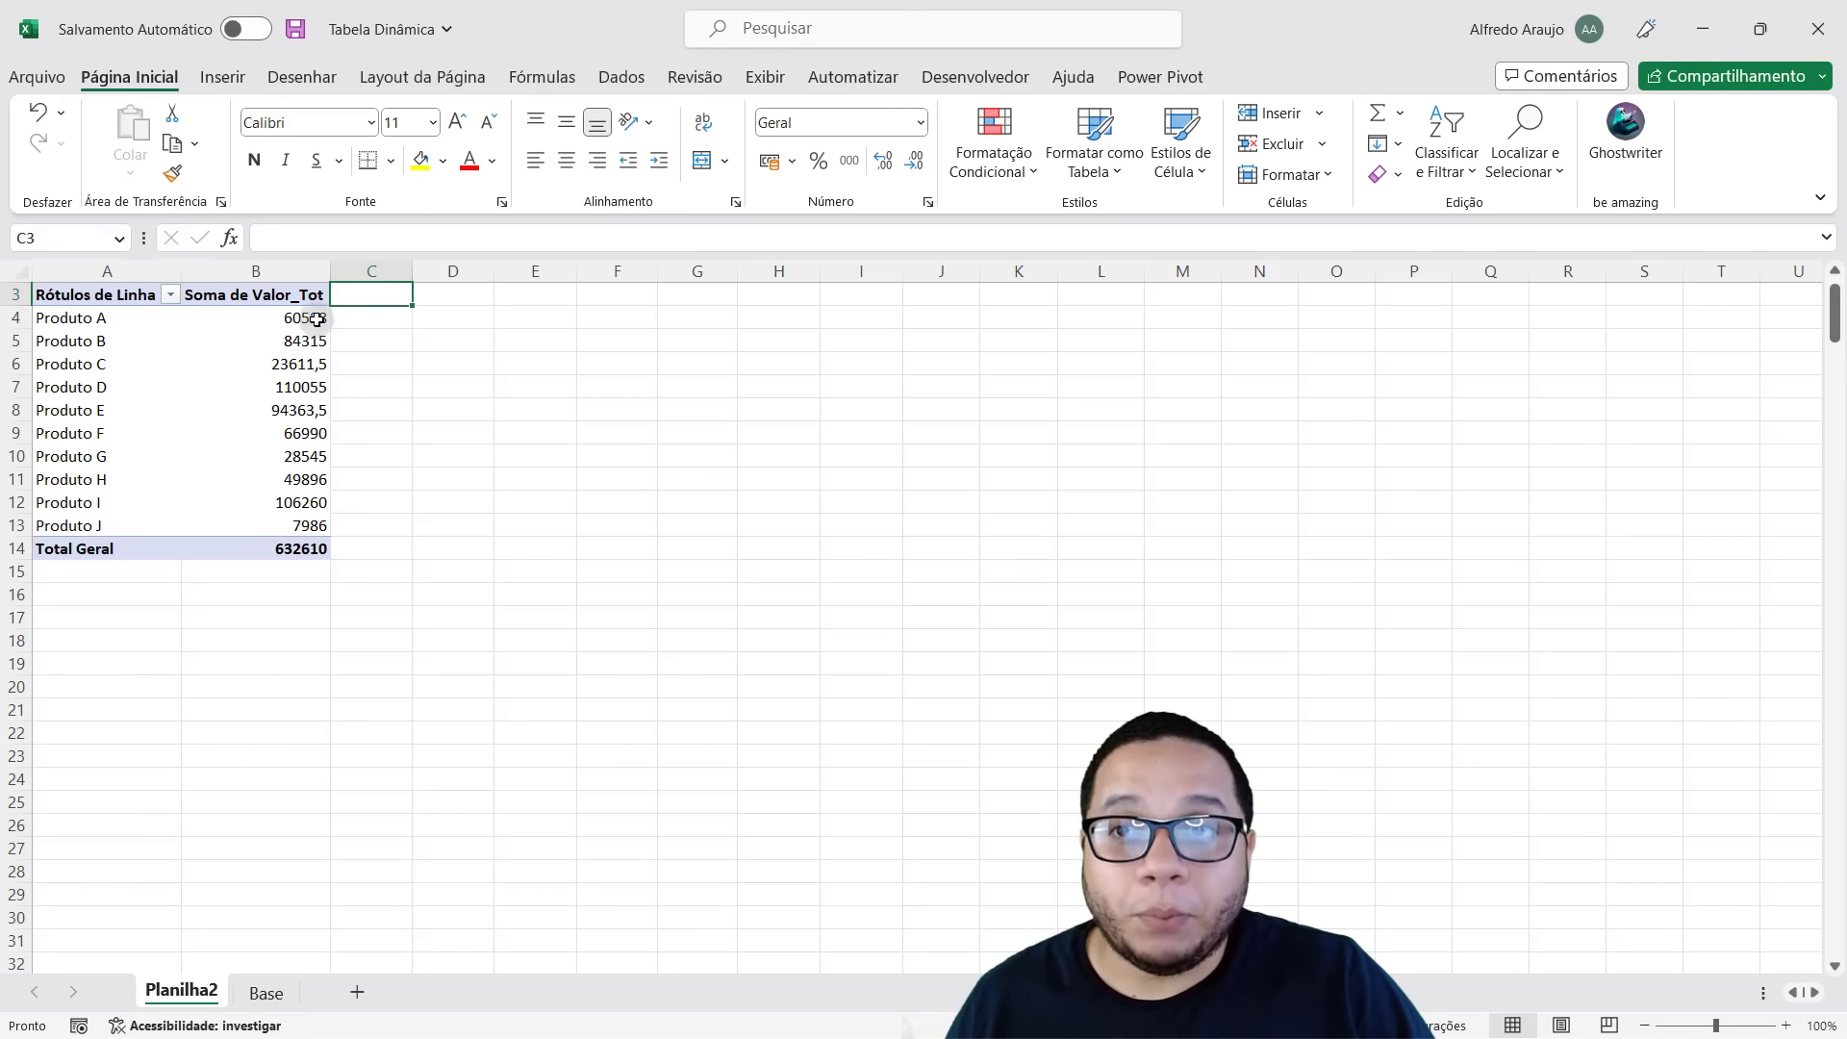
{"action": "left_click_drag", "start_coordinate": [294, 318], "coordinate": [308, 520]}
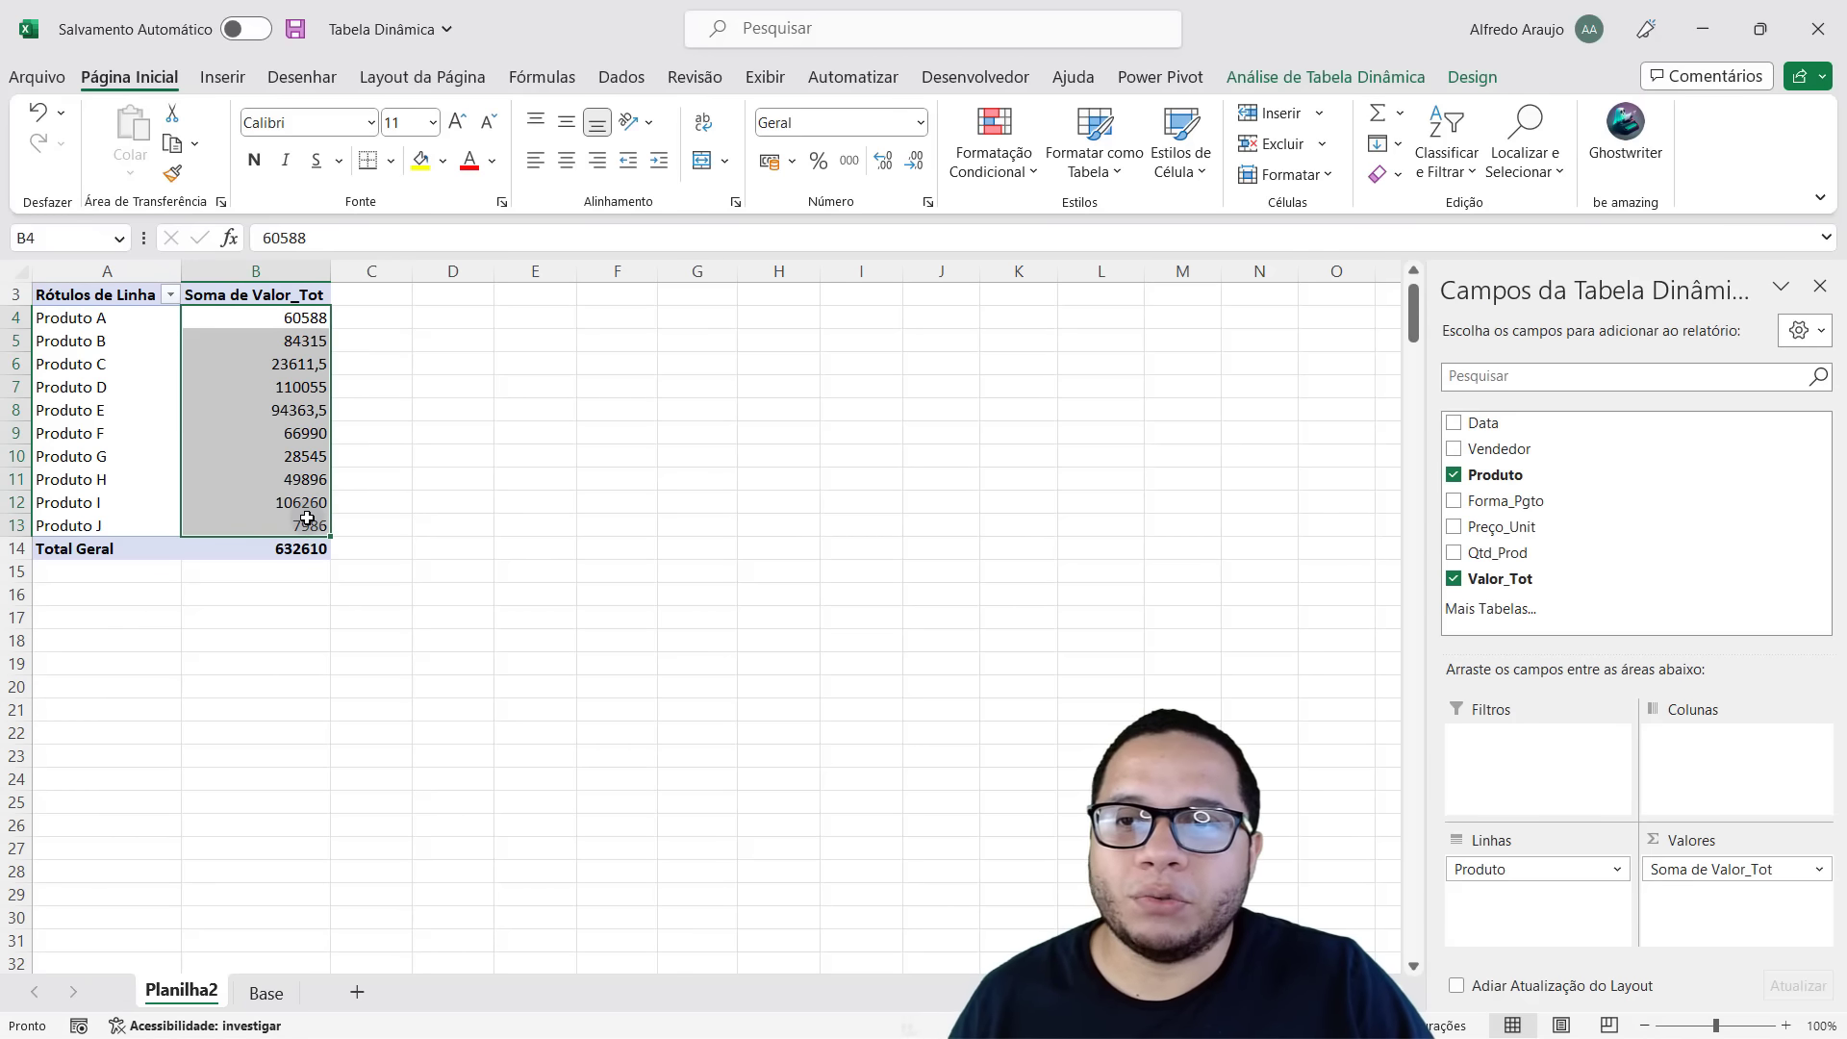
{"action": "left_click", "coordinate": [391, 293]}
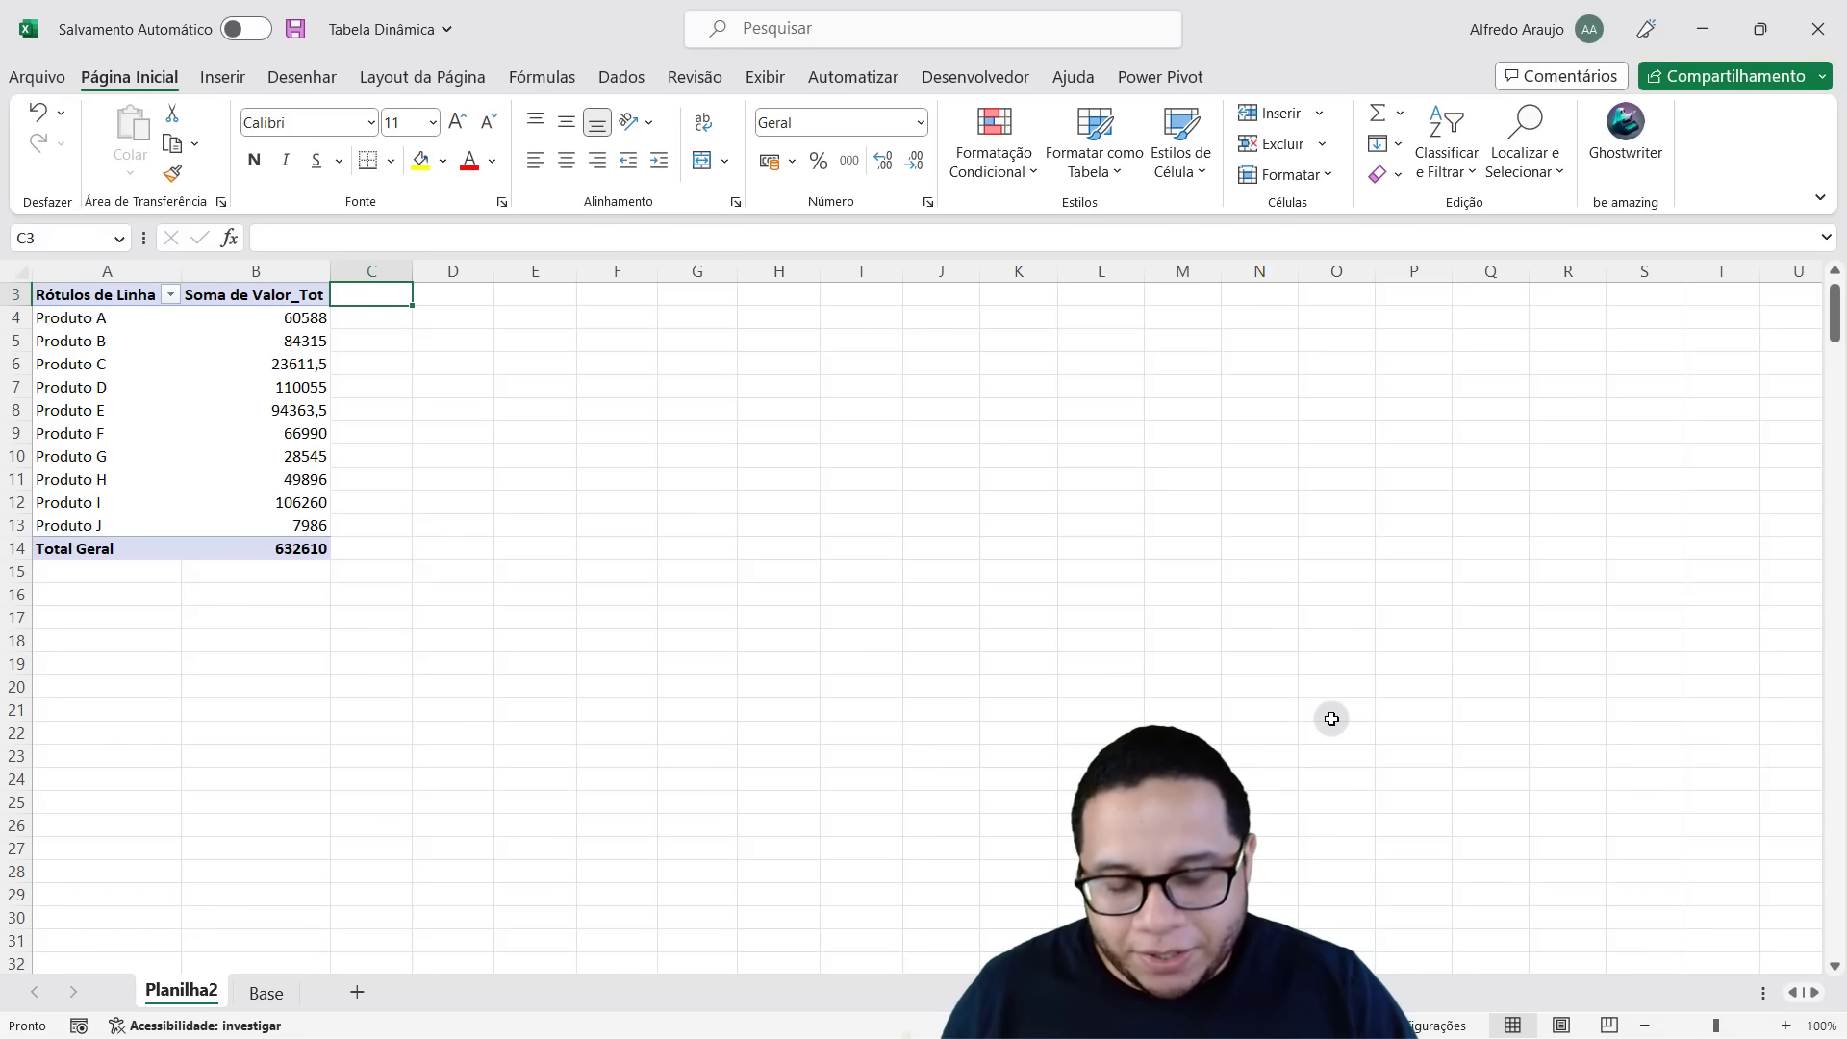
{"action": "type", "text": "Imposto"}
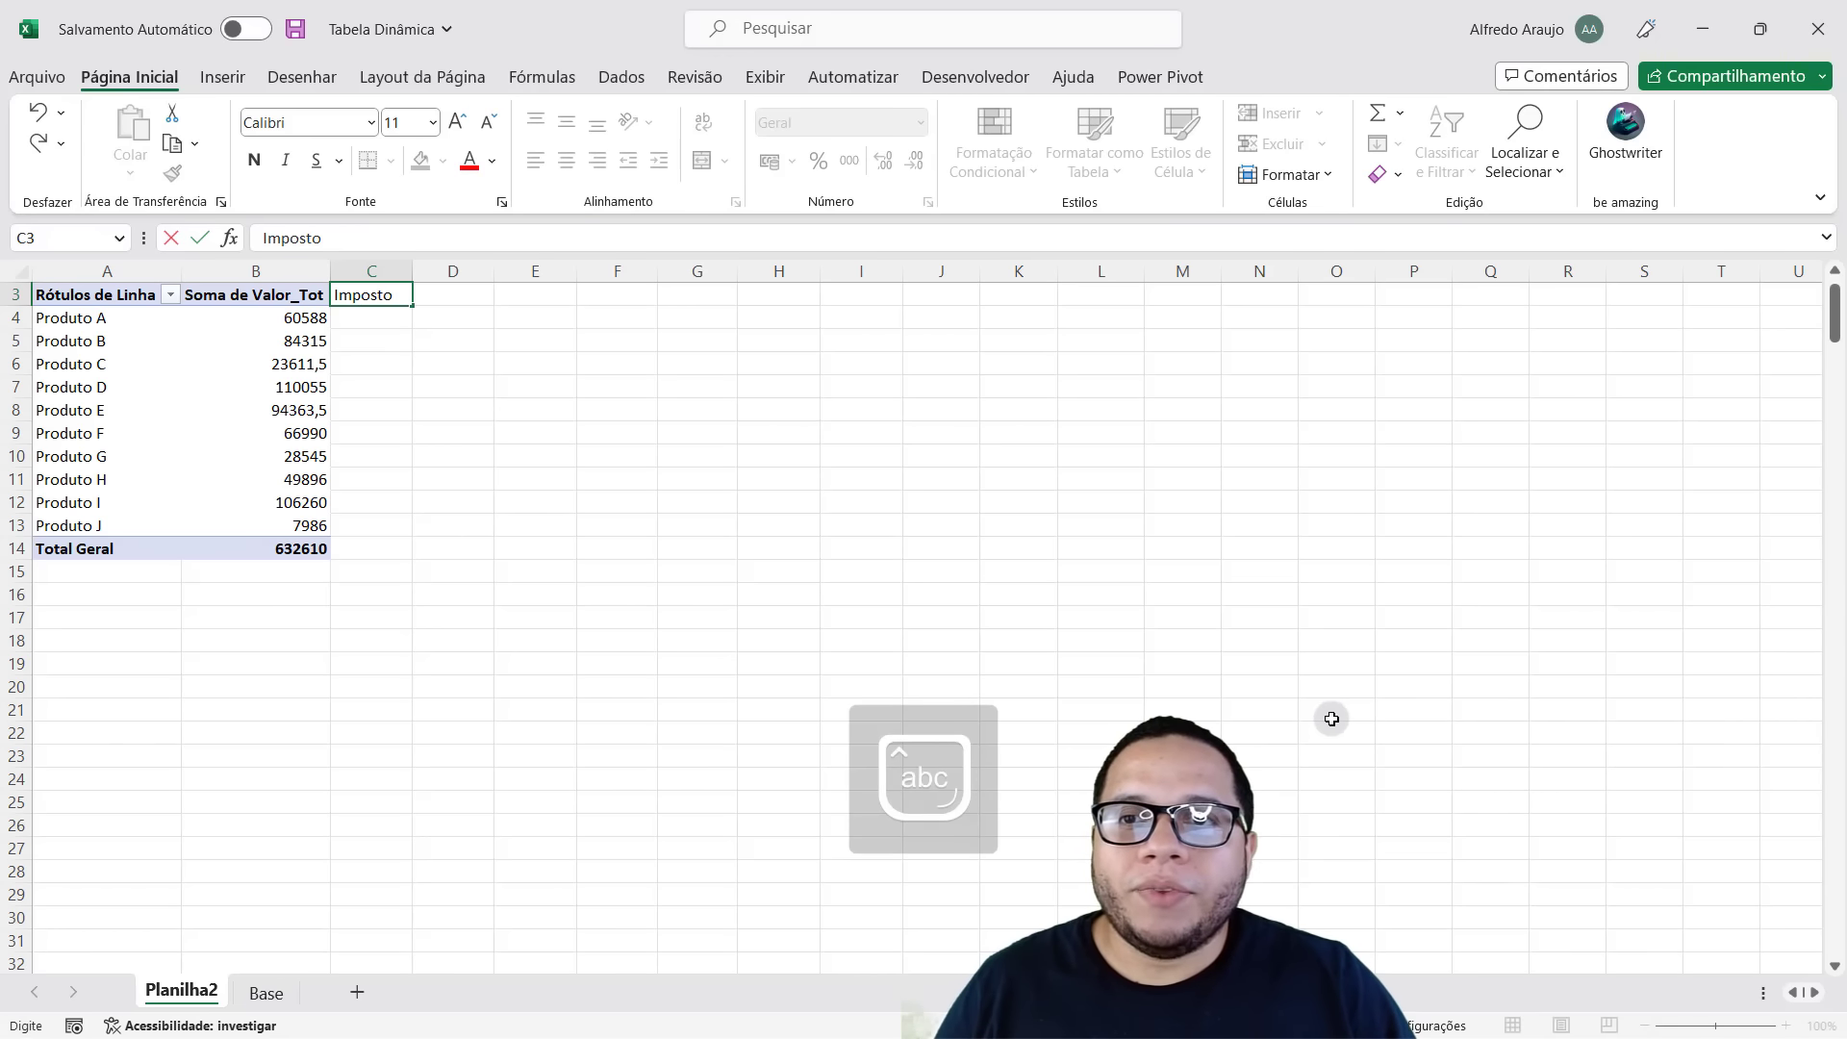
{"action": "key", "text": "Return"}
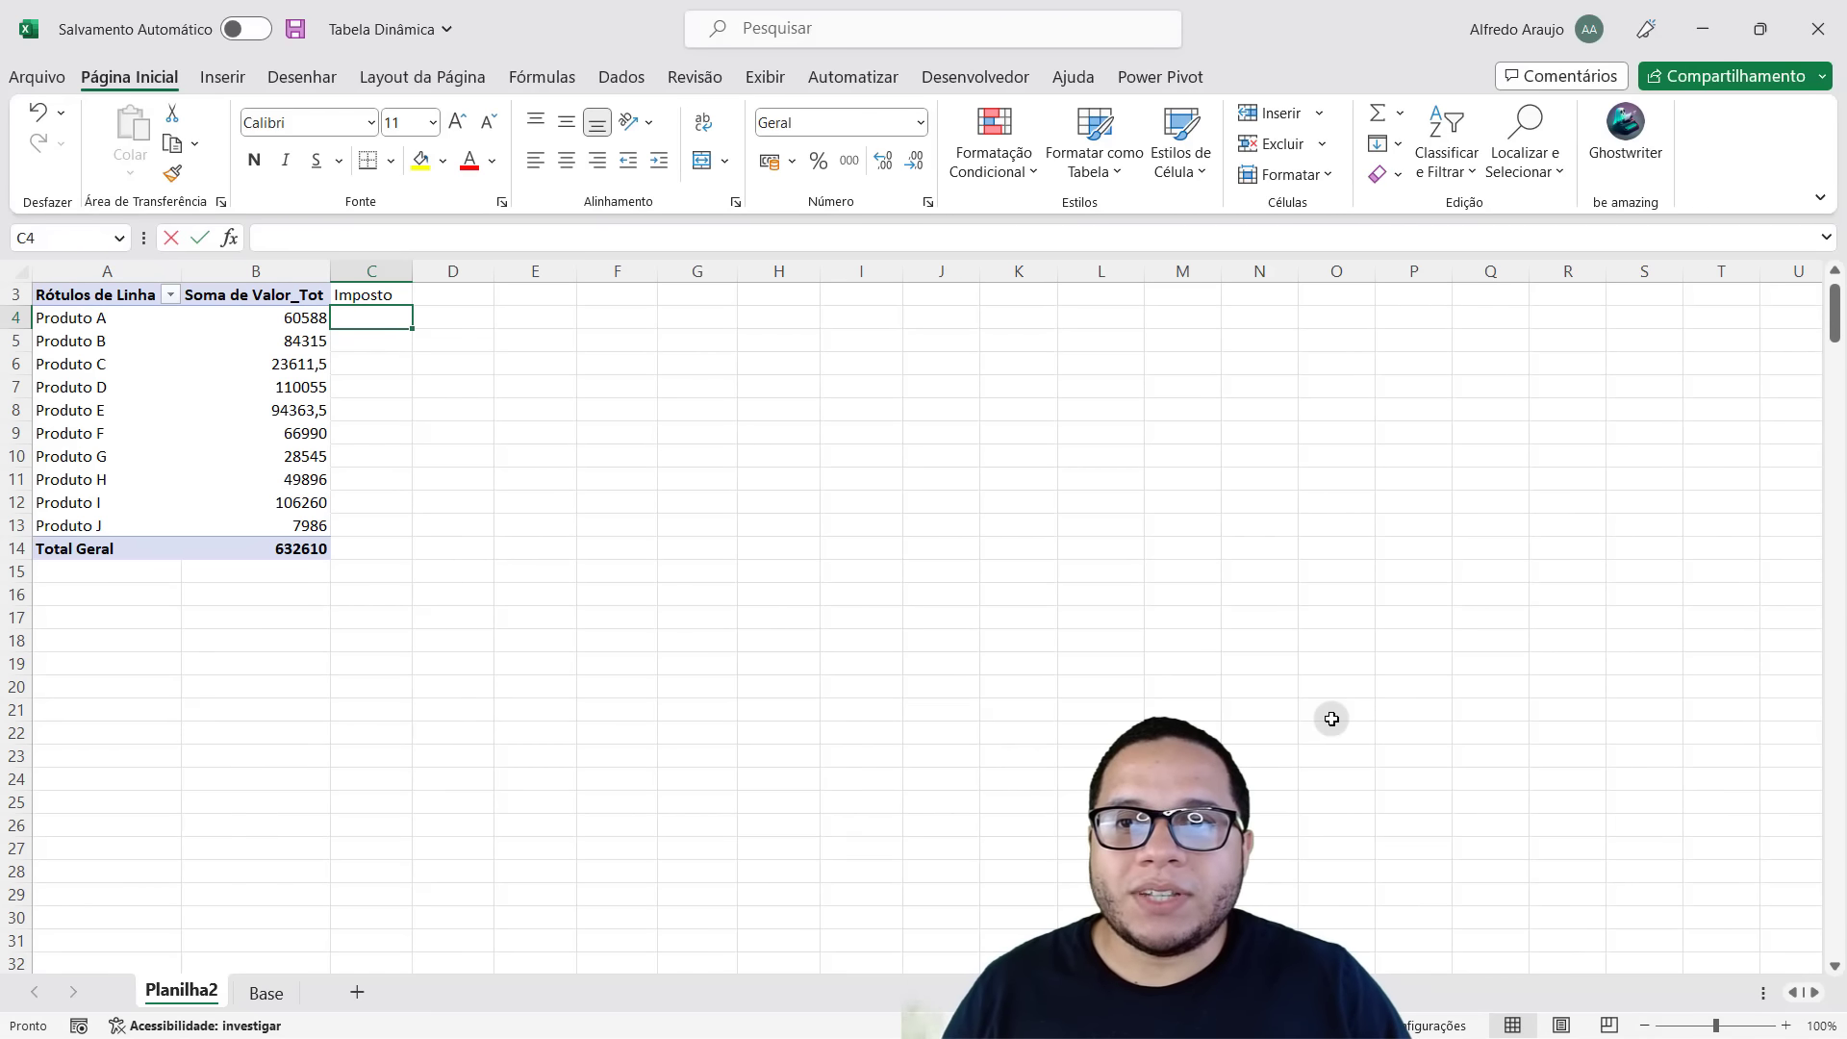
{"action": "type", "text": "="}
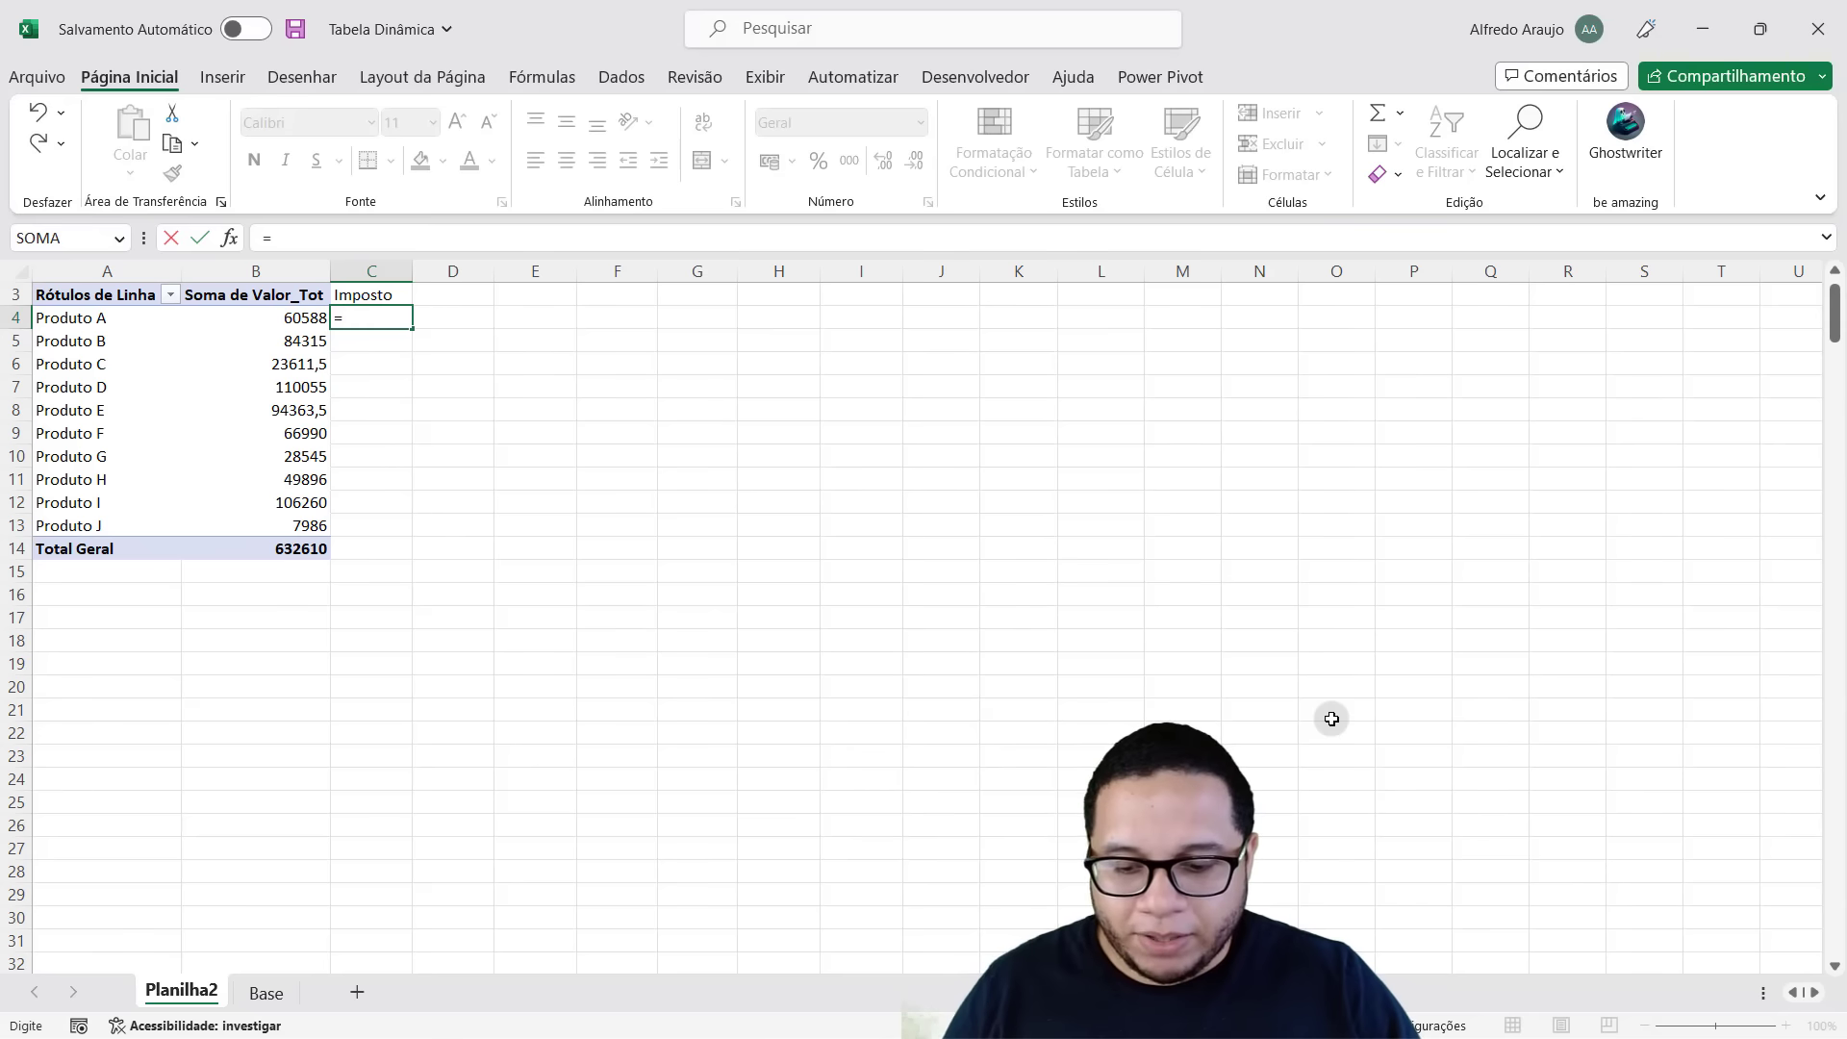
{"action": "type", "text": "b4*30%"}
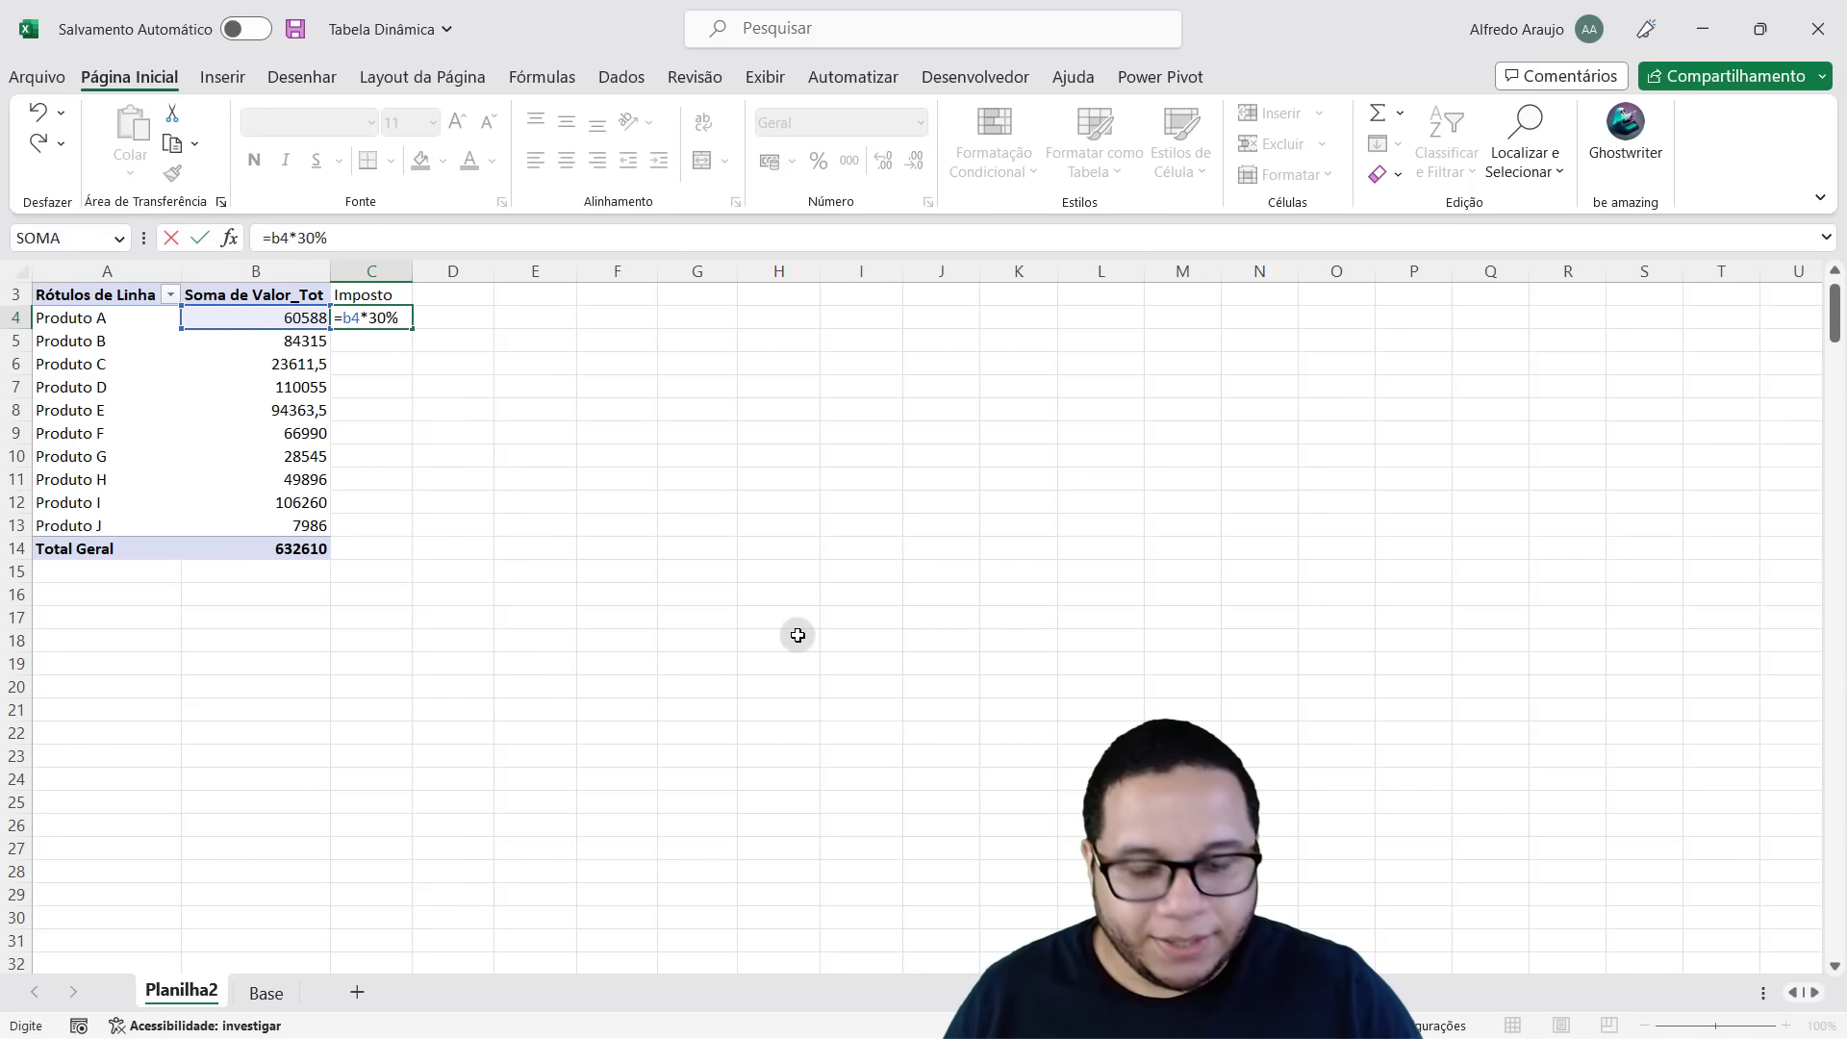
{"action": "key", "text": "Return"}
{"action": "left_click", "coordinate": [372, 317]}
{"action": "left_click_drag", "start_coordinate": [412, 329], "coordinate": [412, 558]}
{"action": "left_click", "coordinate": [616, 385]}
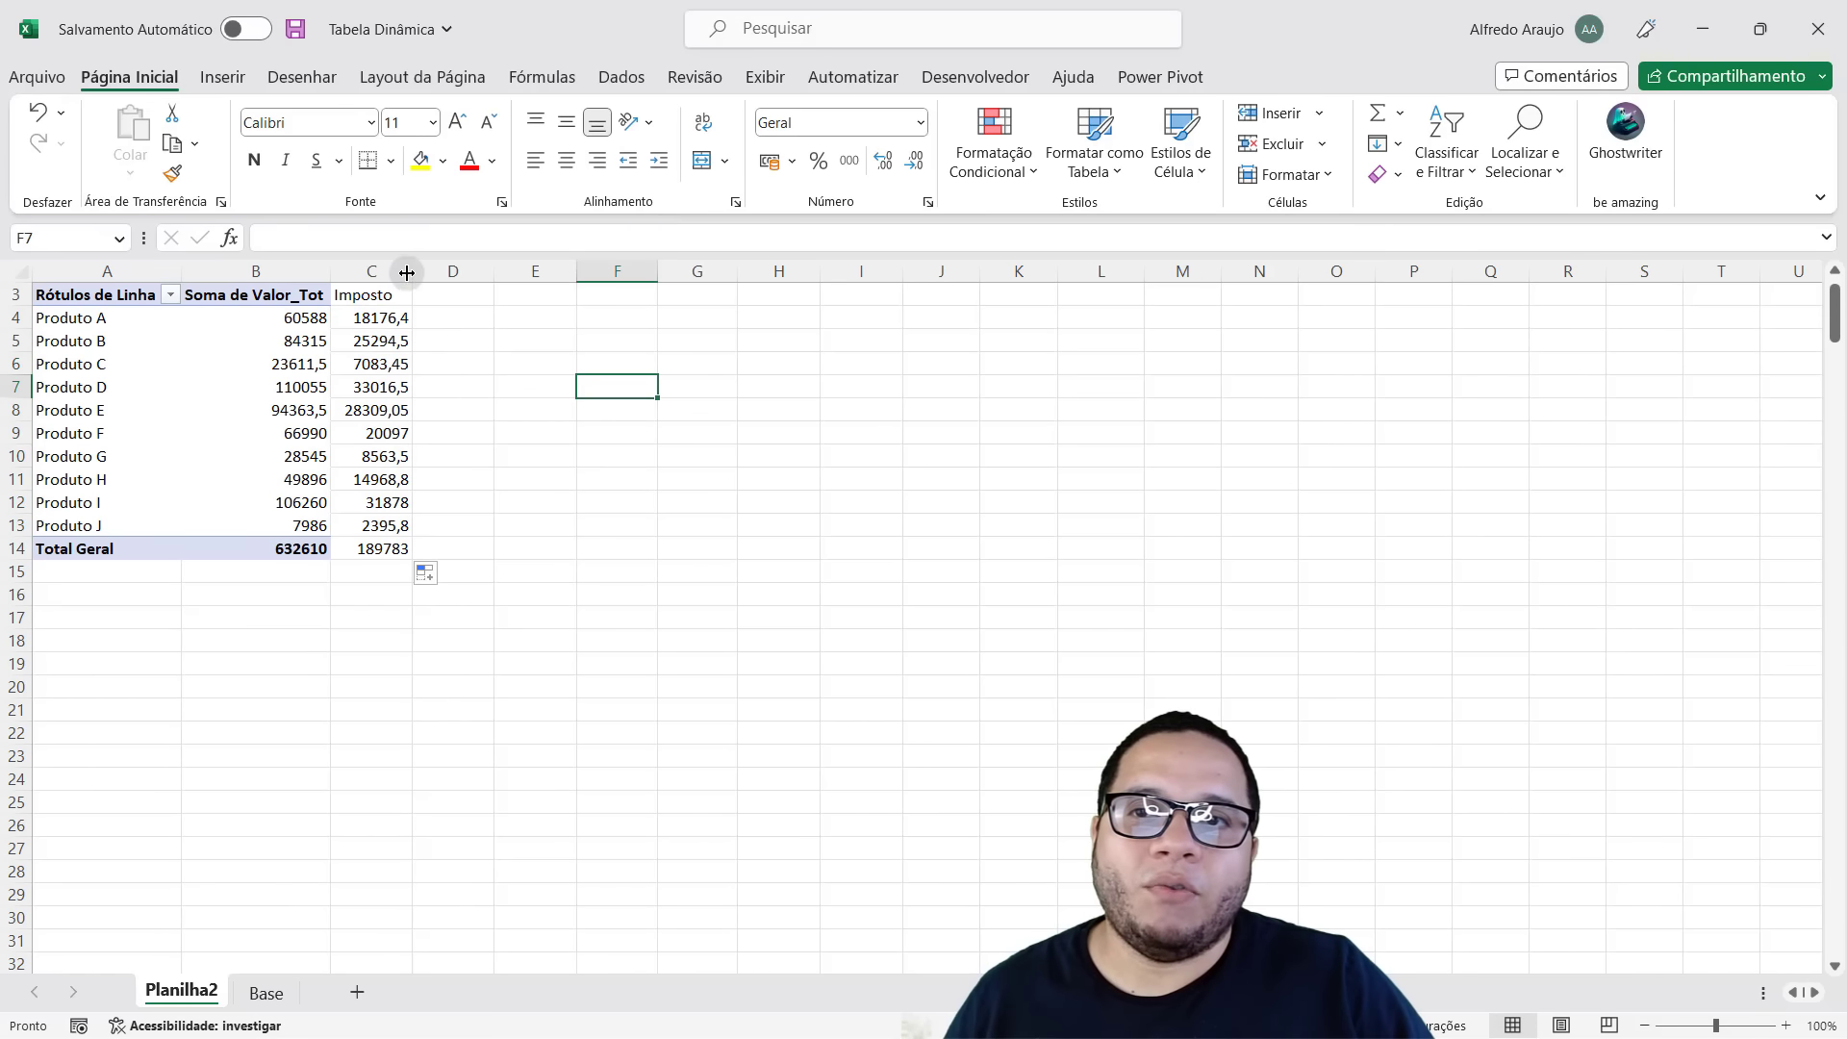
{"action": "left_click_drag", "start_coordinate": [407, 273], "coordinate": [475, 274]}
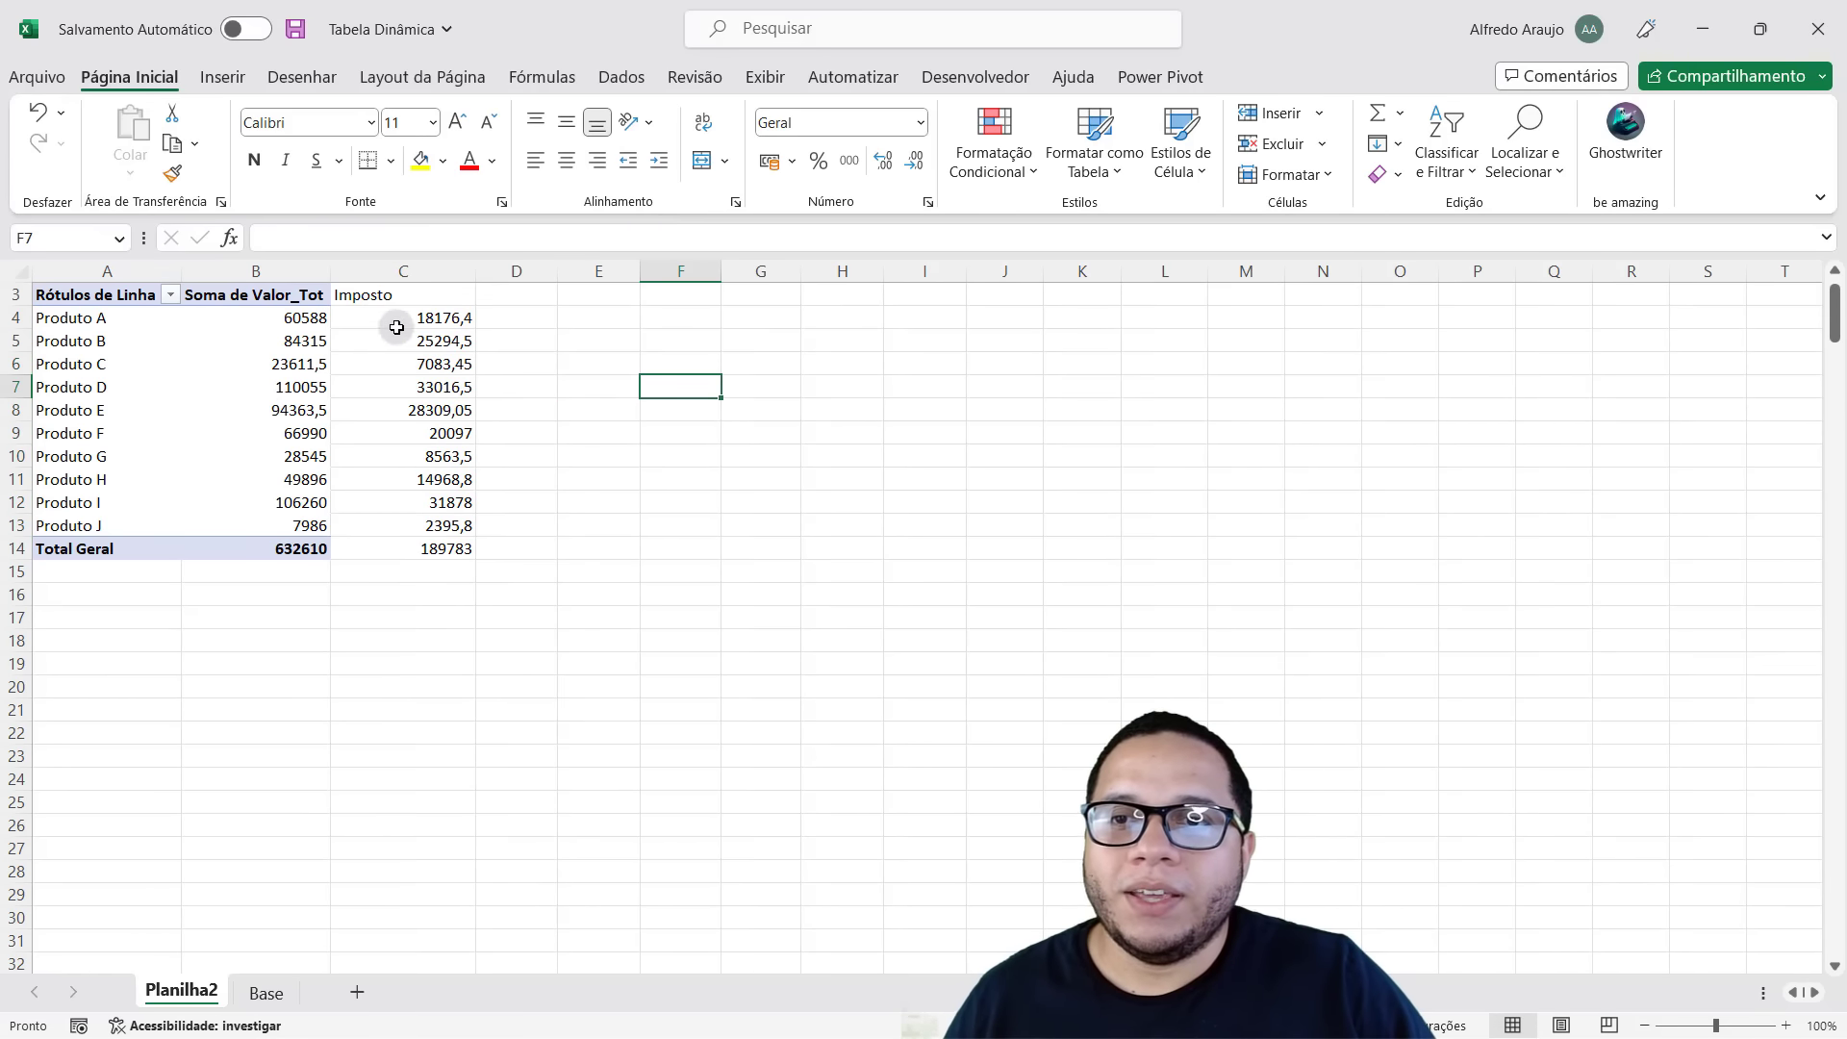
{"action": "left_click_drag", "start_coordinate": [396, 327], "coordinate": [447, 550]}
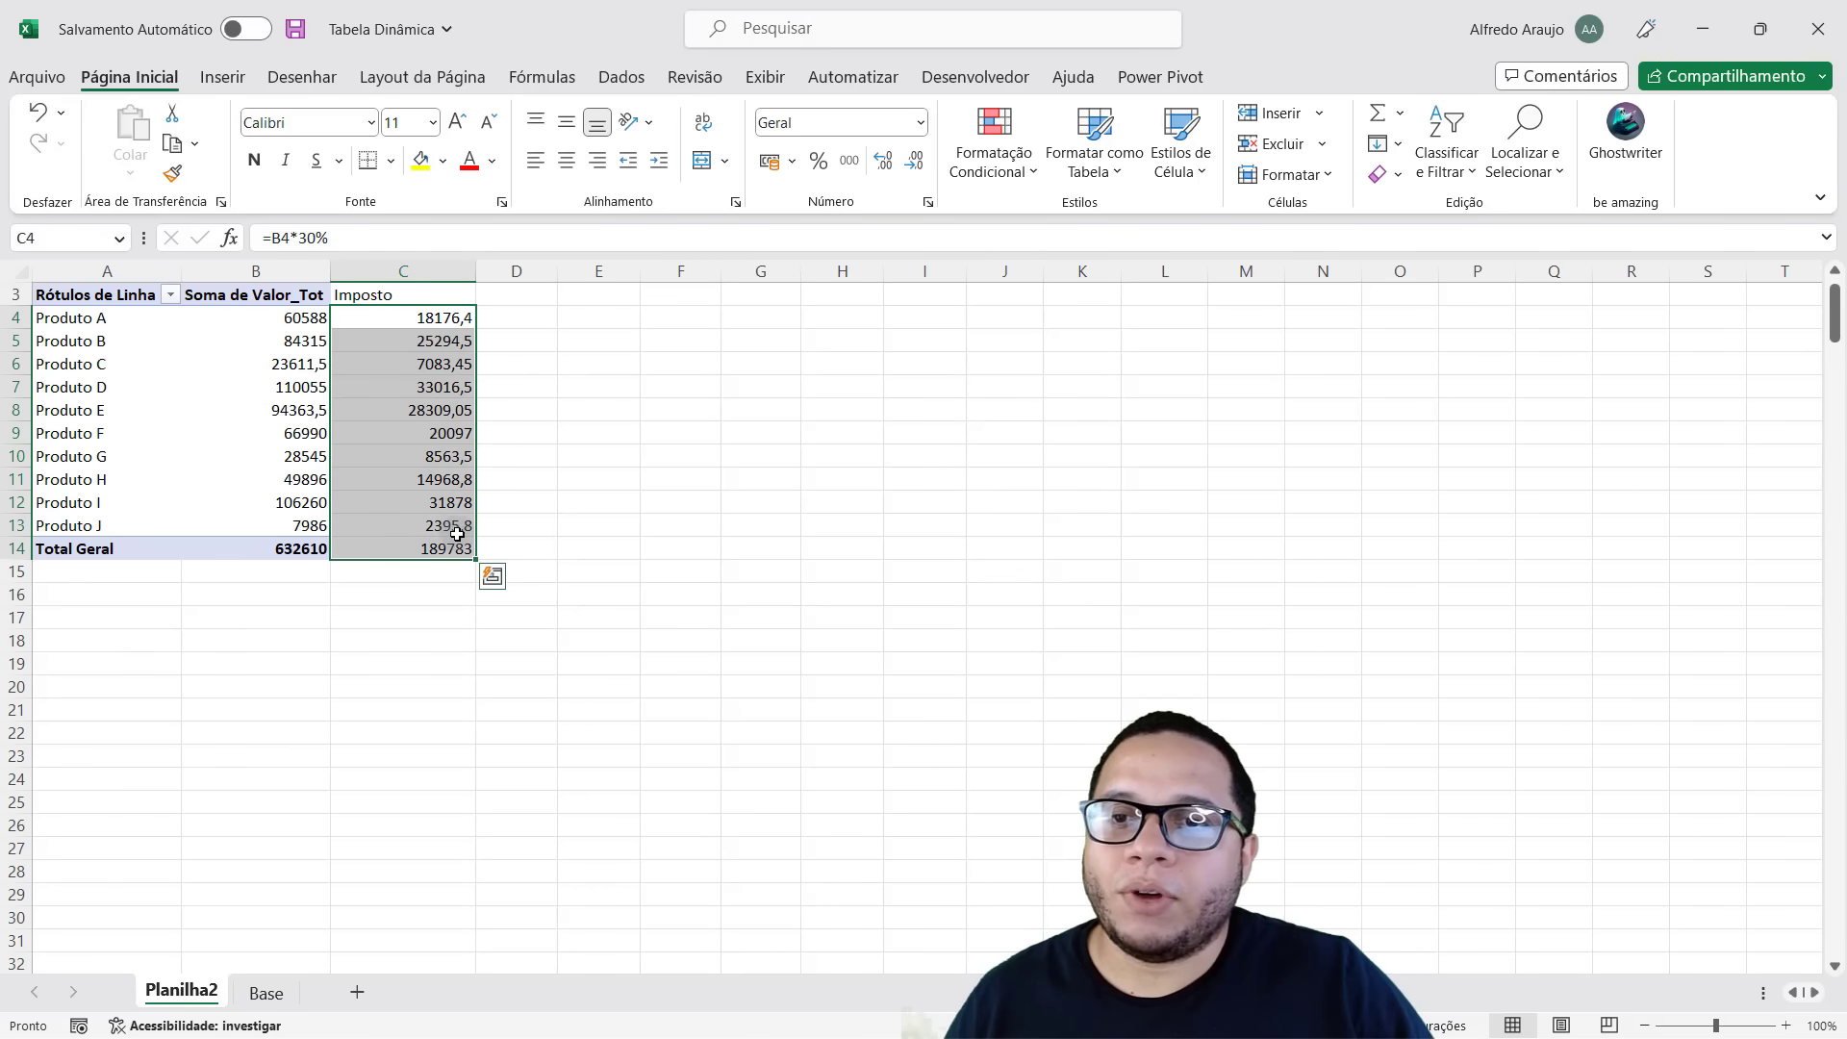
{"action": "left_click", "coordinate": [845, 165]}
{"action": "left_click", "coordinate": [916, 166]}
{"action": "left_click", "coordinate": [916, 166]}
{"action": "left_click", "coordinate": [833, 524]}
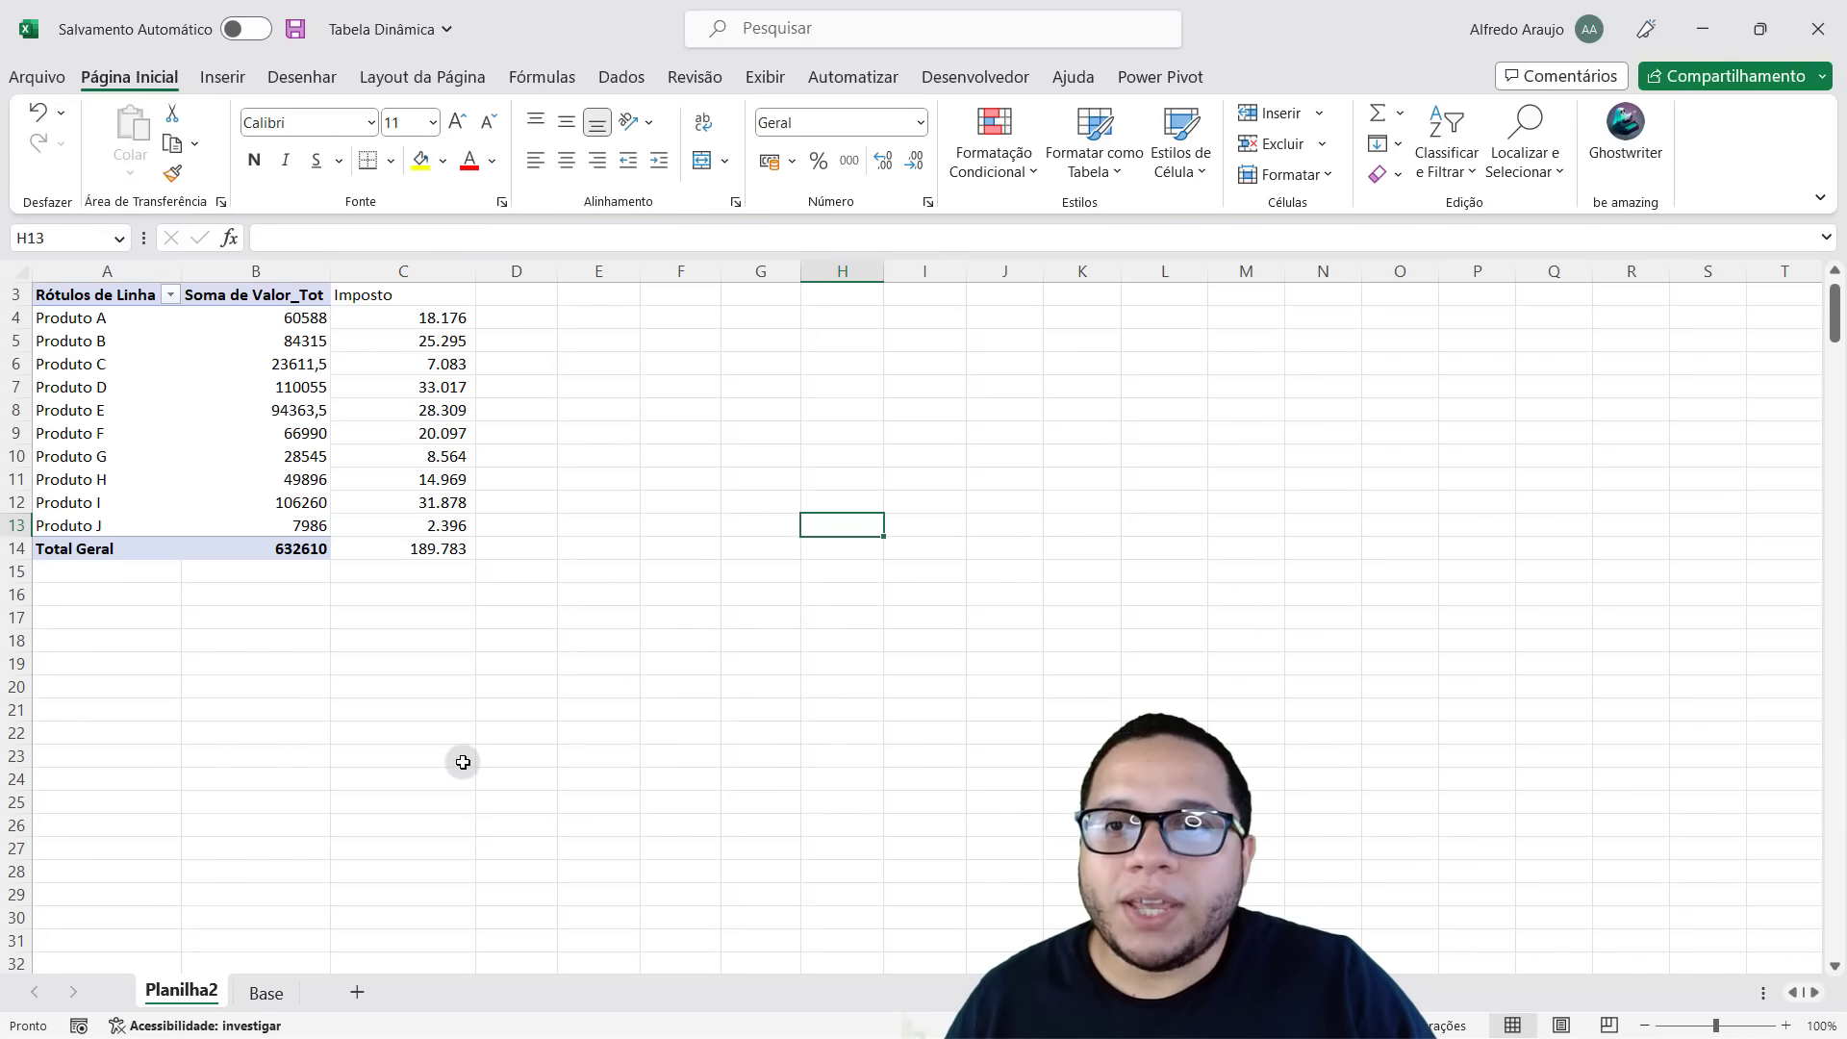
{"action": "left_click", "coordinate": [255, 501]}
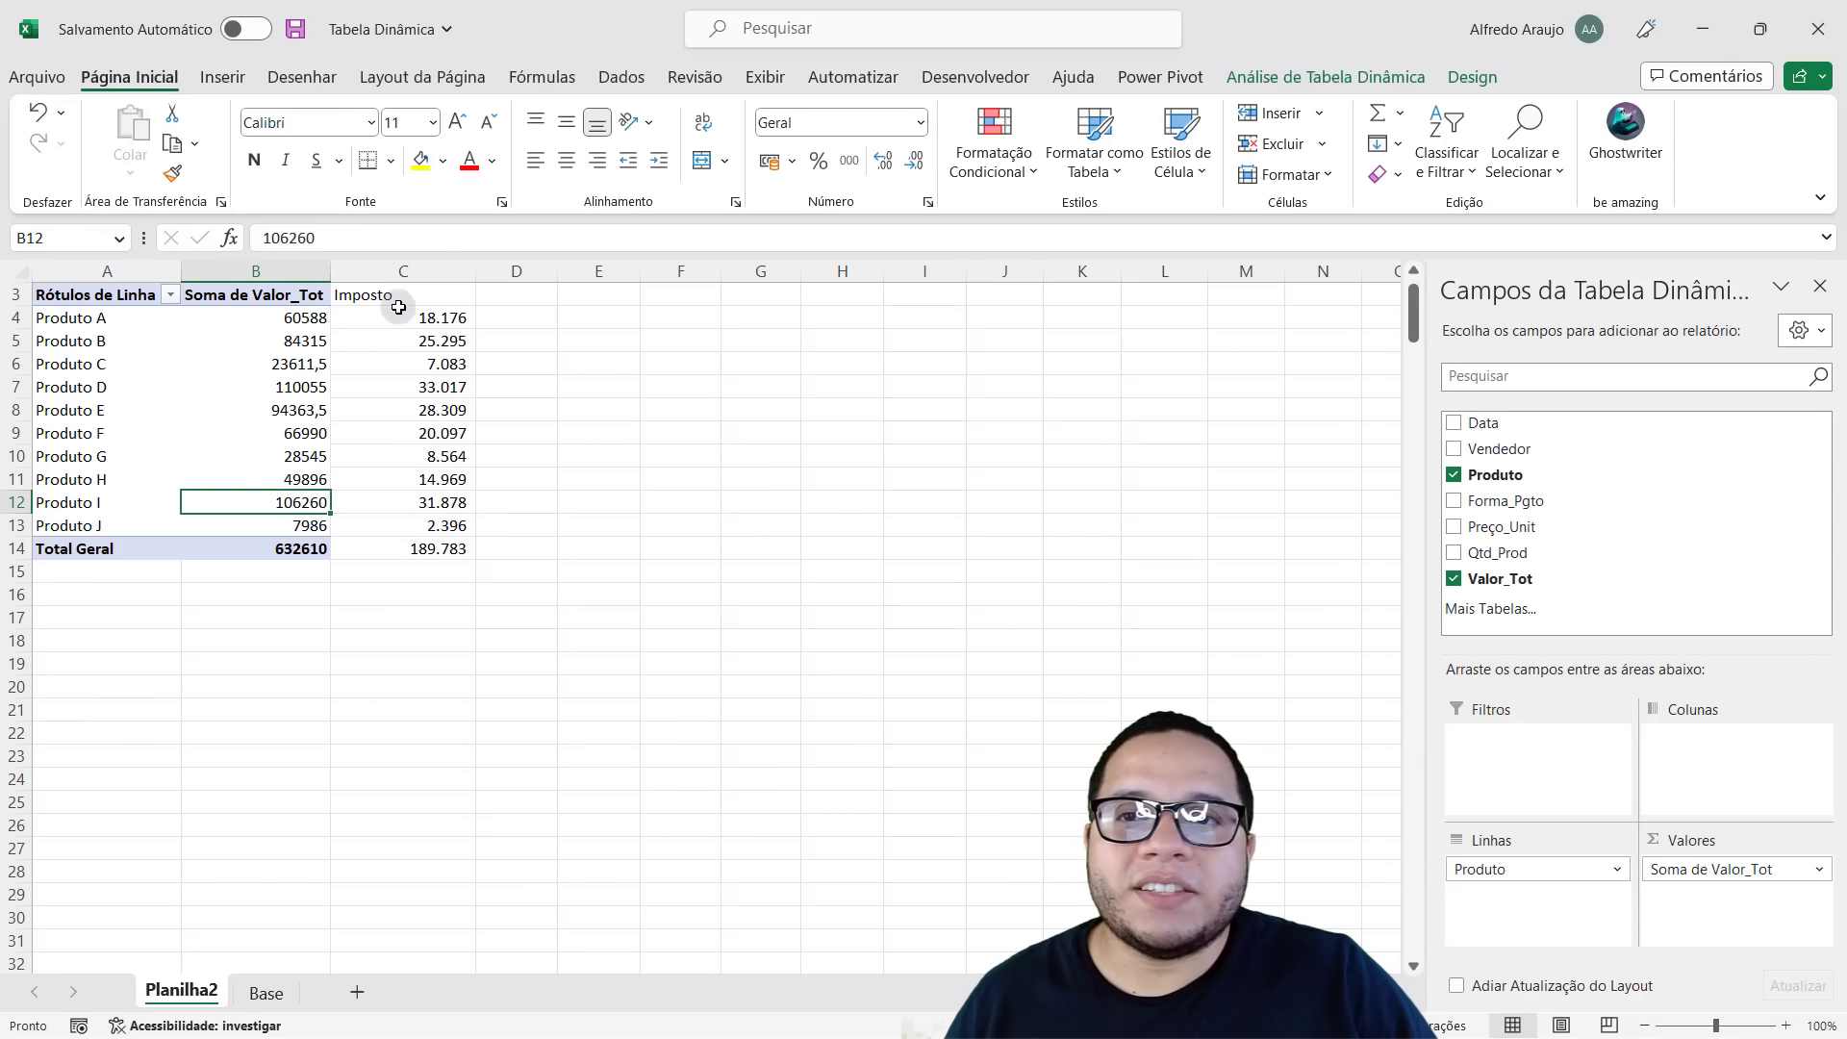
{"action": "left_click_drag", "start_coordinate": [363, 294], "coordinate": [371, 540]}
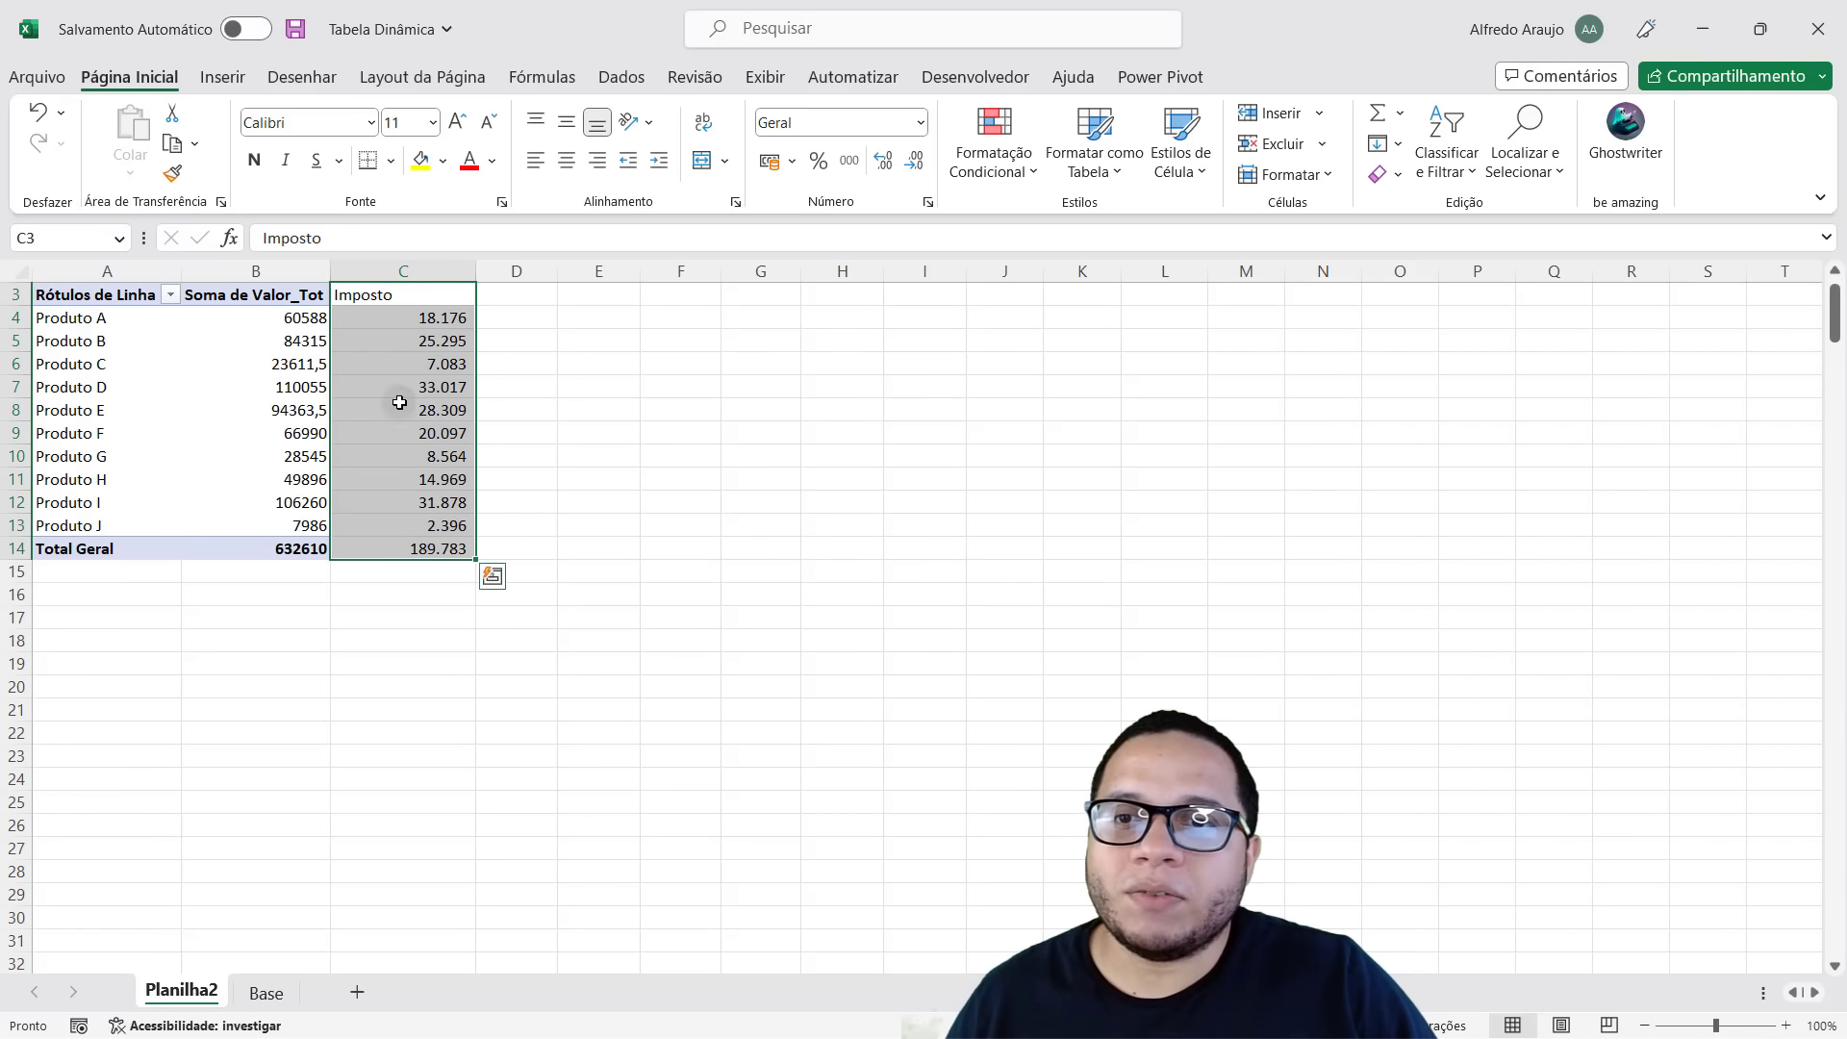
{"action": "left_click", "coordinate": [292, 342]}
{"action": "left_click", "coordinate": [412, 318]}
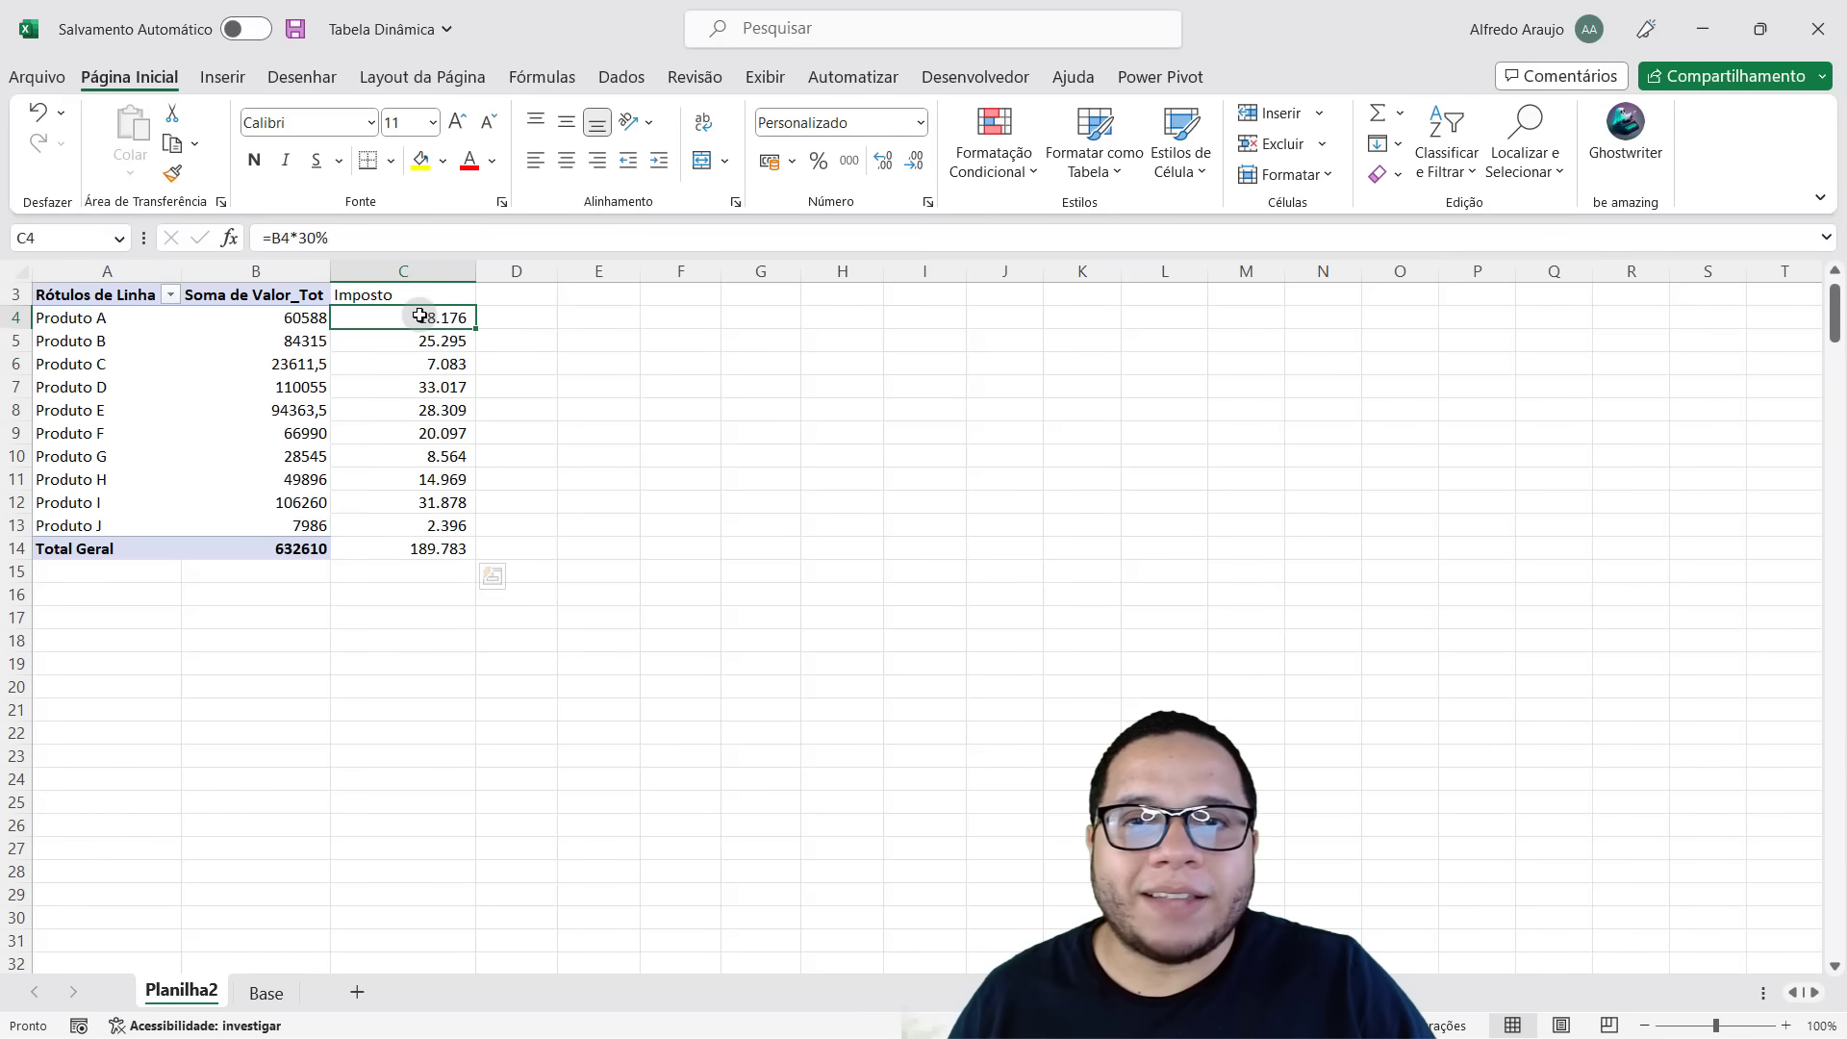
{"action": "left_click_drag", "start_coordinate": [411, 318], "coordinate": [424, 524]}
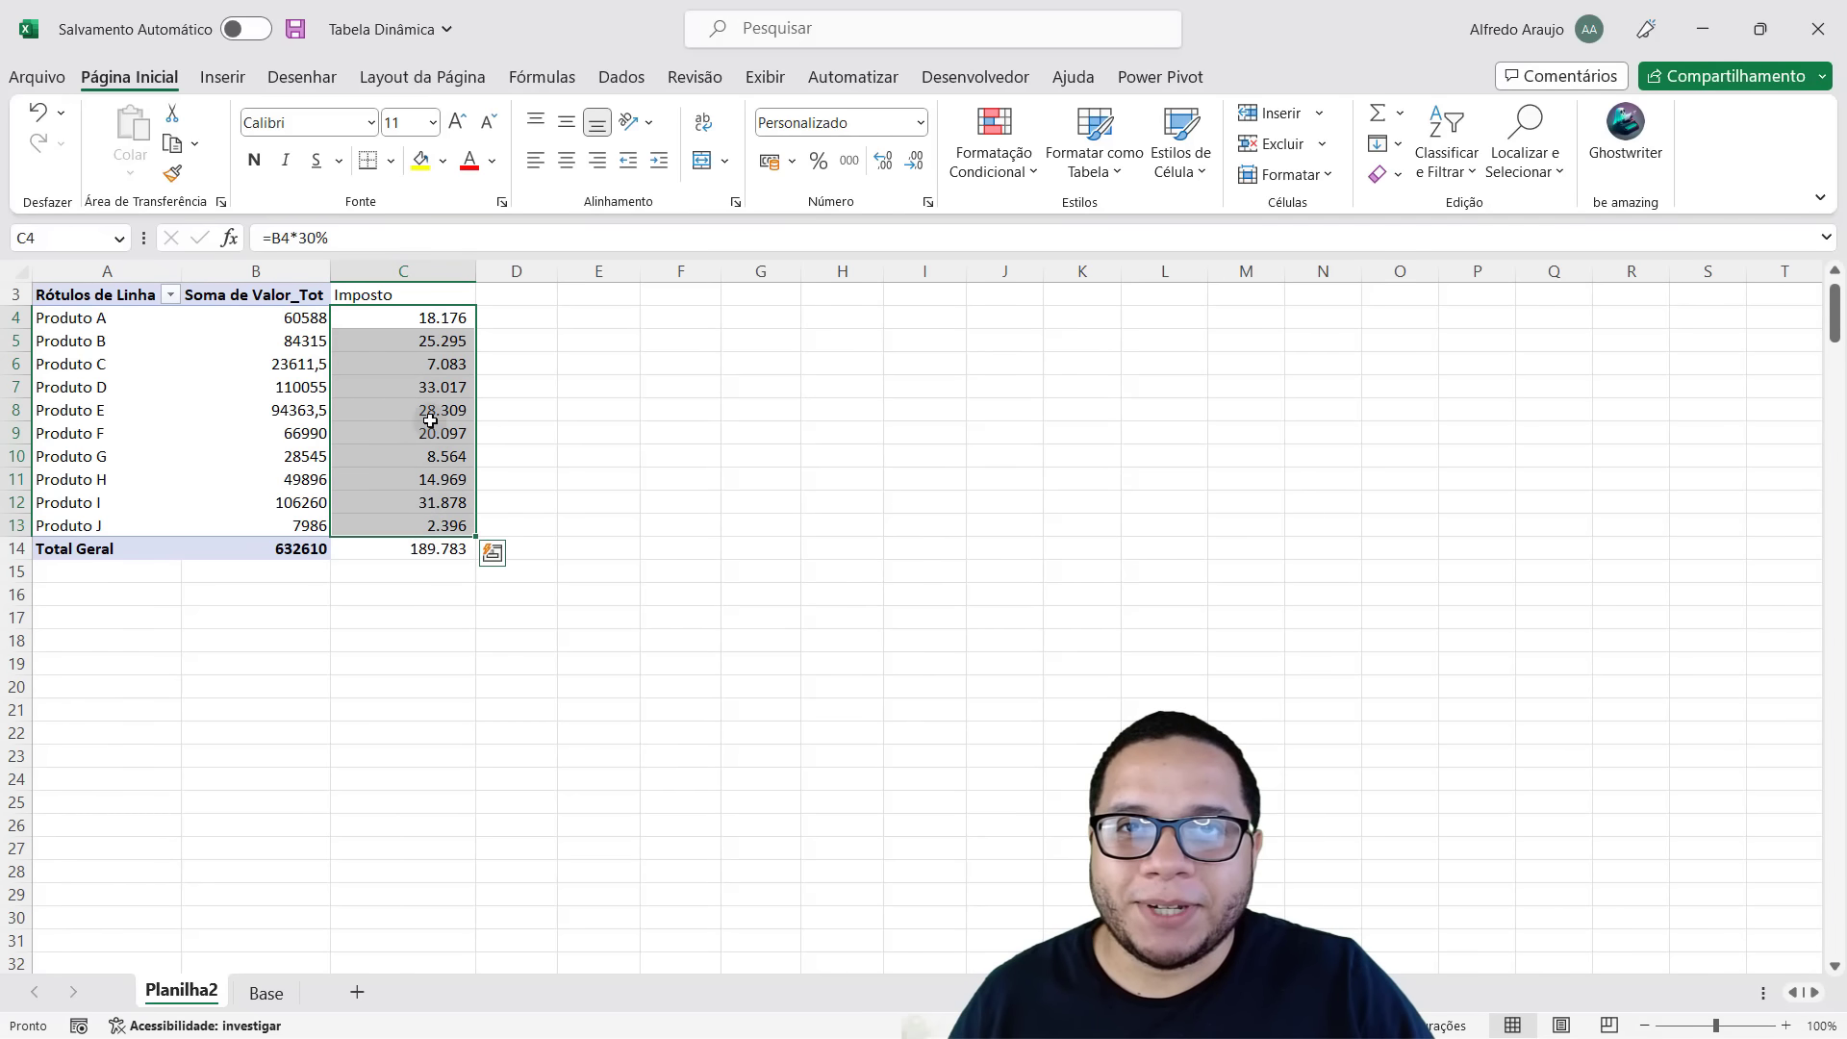
Delete the manual Imposto column C, leaving only the pivot table.
{"action": "right_click", "coordinate": [424, 271]}
{"action": "left_click", "coordinate": [489, 543]}
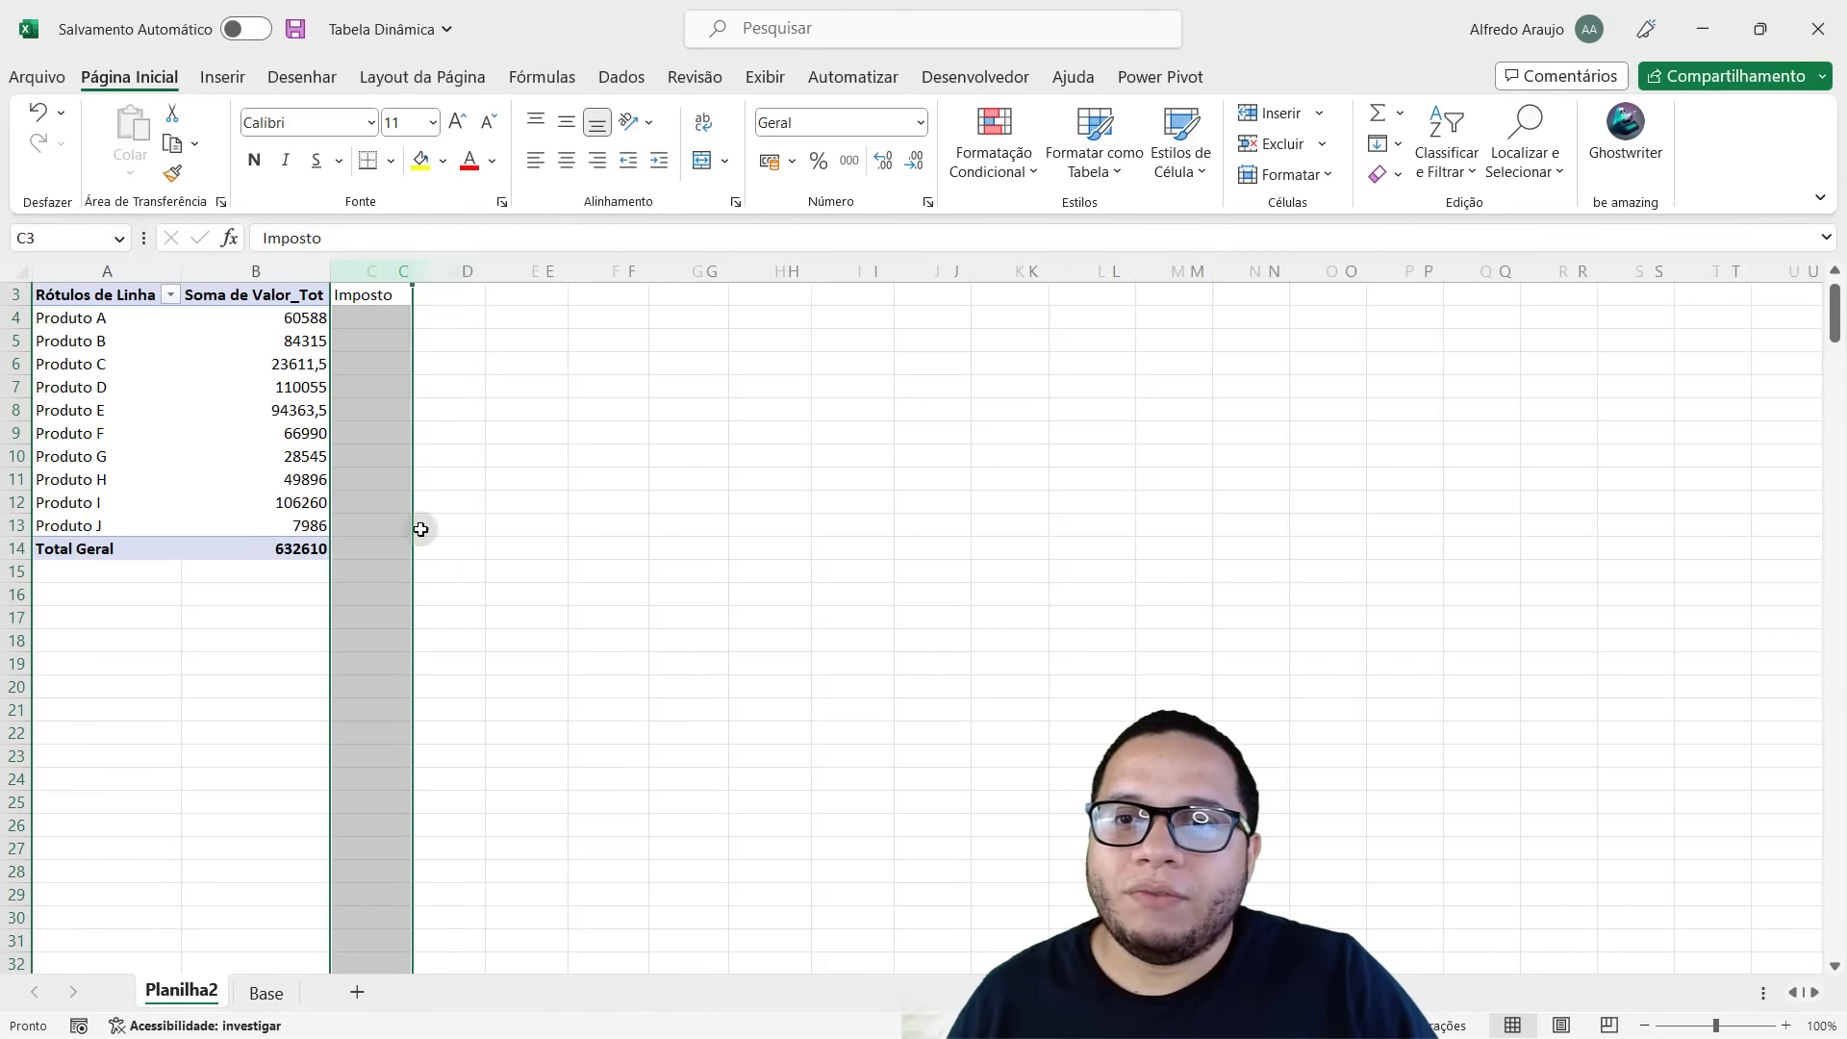
{"action": "left_click", "coordinate": [270, 389]}
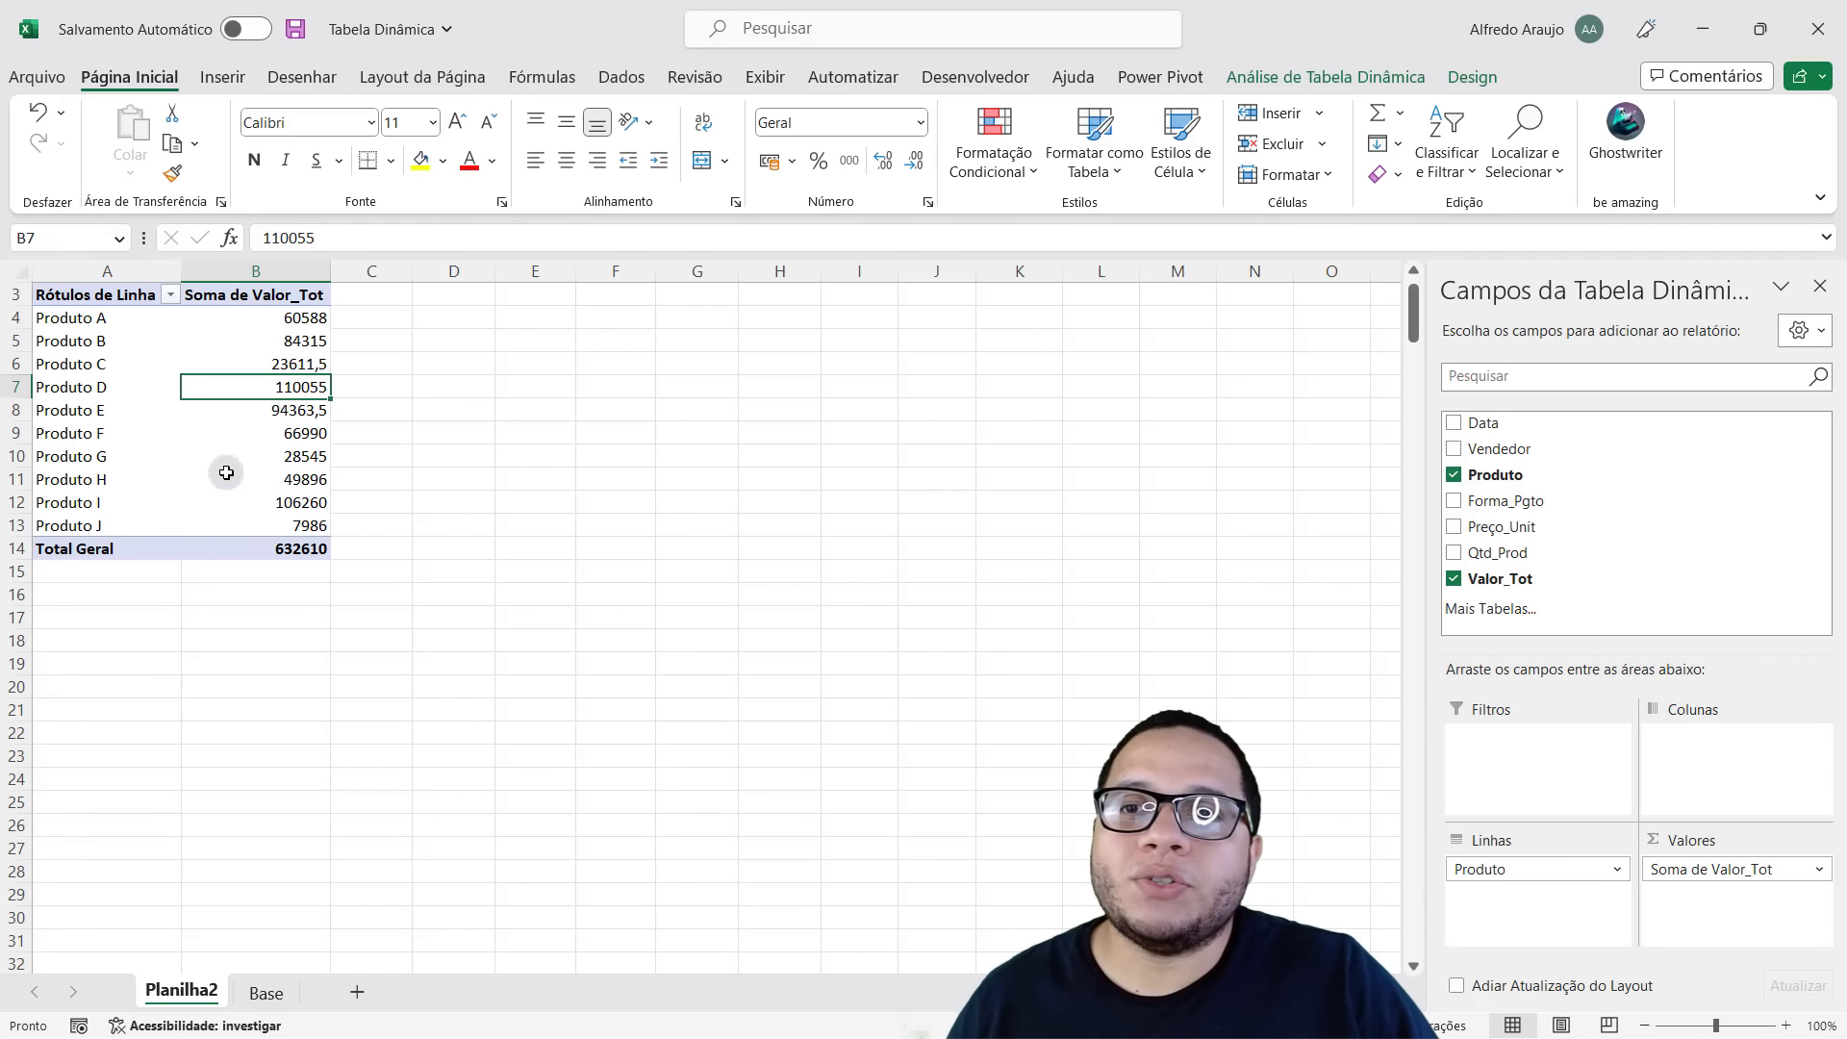
{"action": "left_click", "coordinate": [1359, 83]}
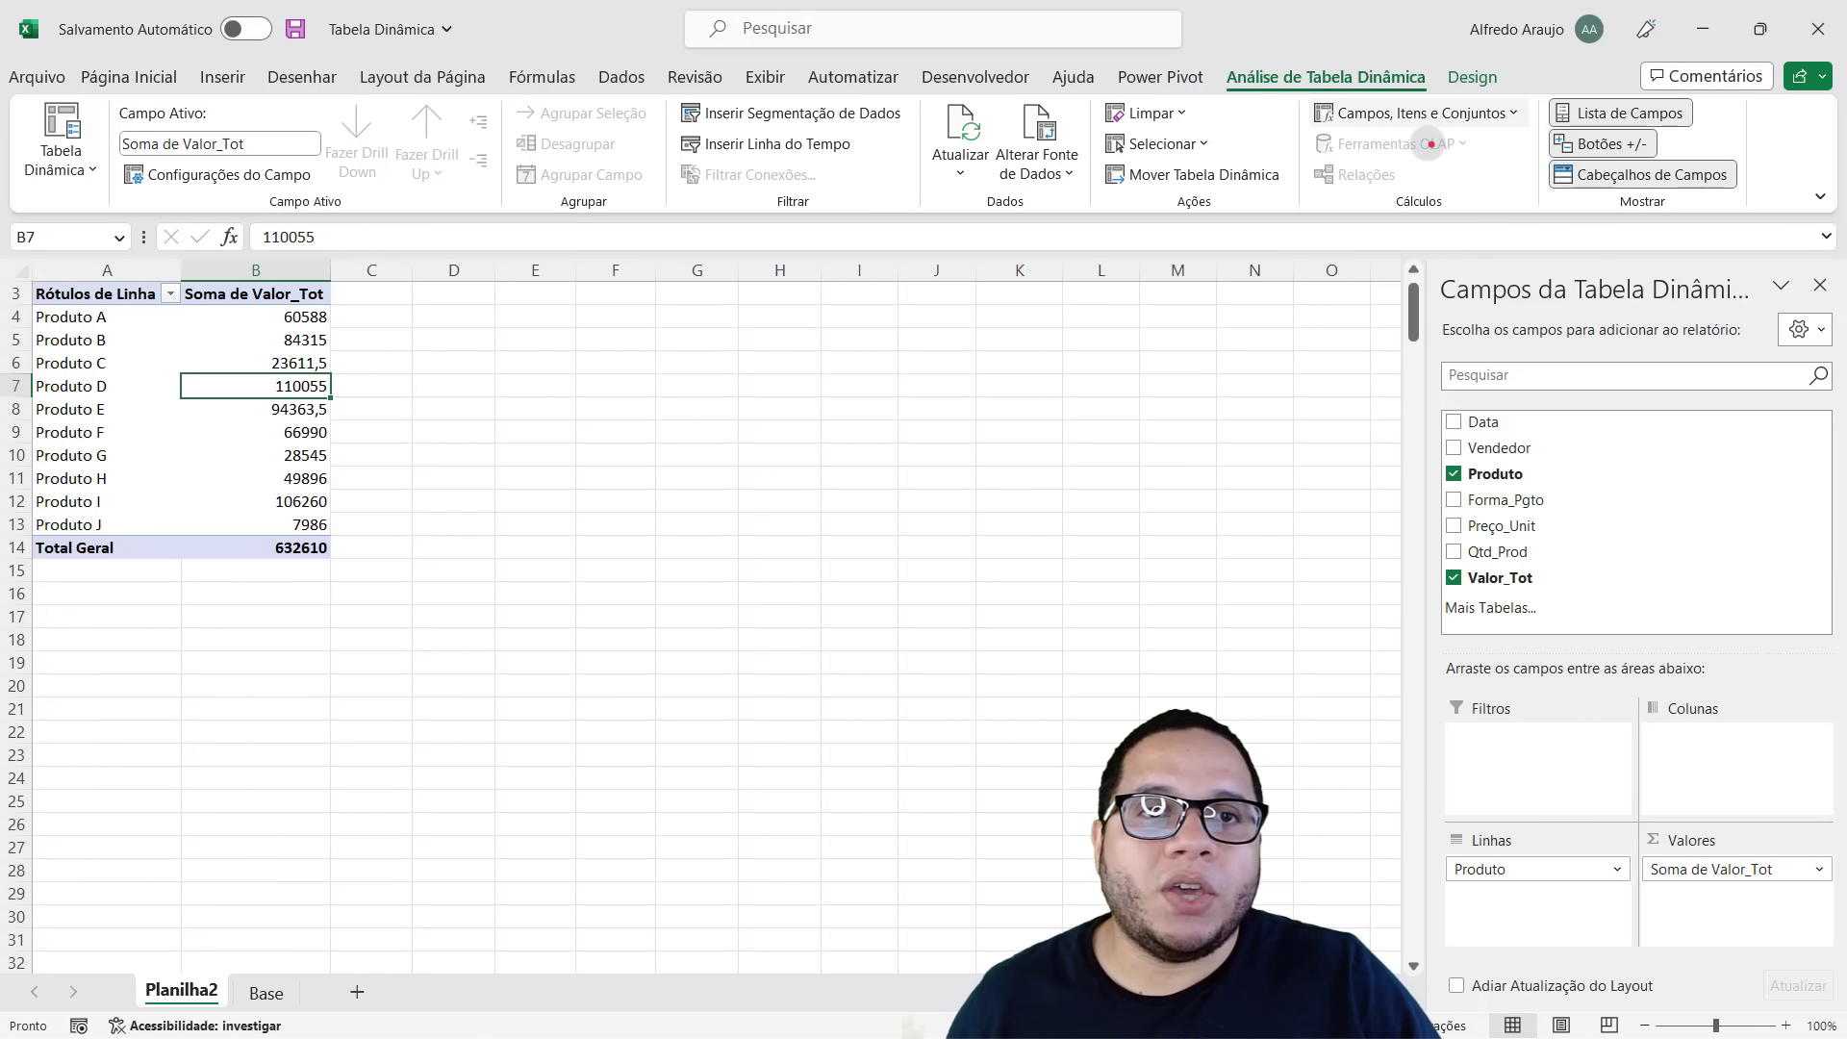
Create calculated field Imposto as =30%*Valor_Tot, totalling R$ 189.783,00.
{"action": "left_click", "coordinate": [1462, 113]}
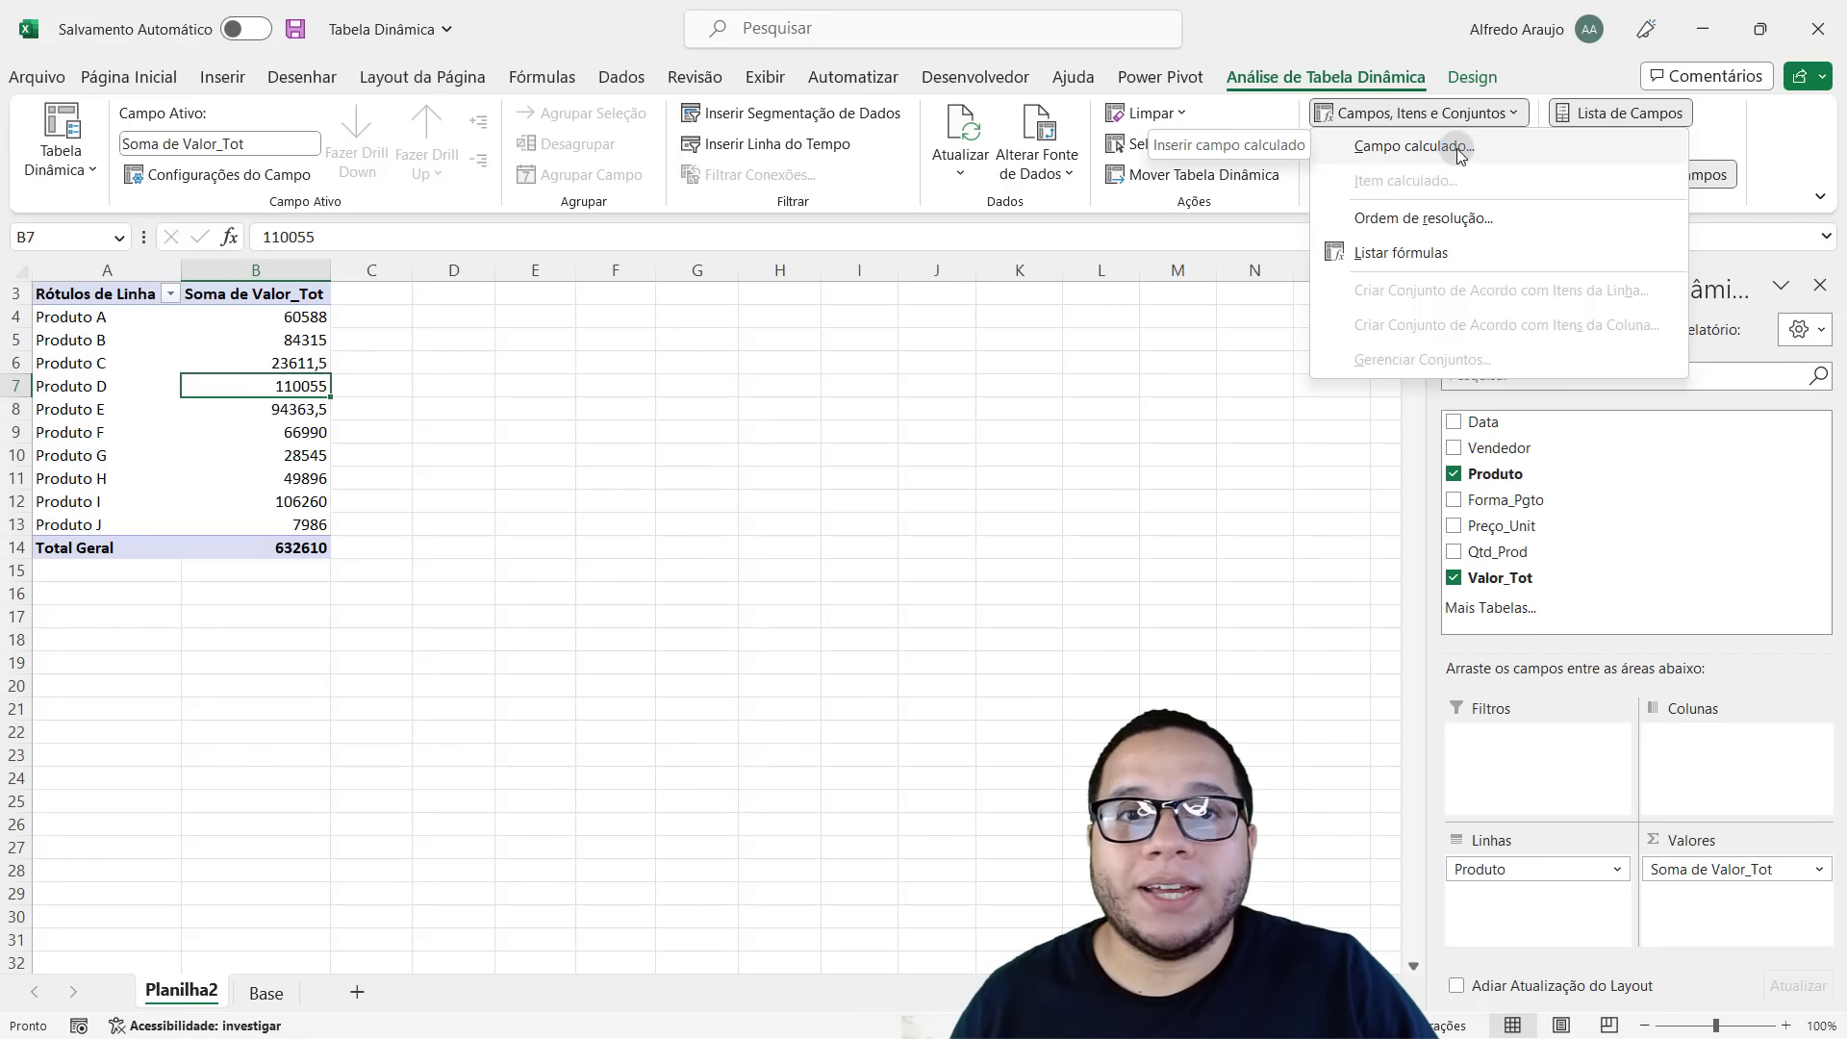
{"action": "left_click", "coordinate": [1455, 152]}
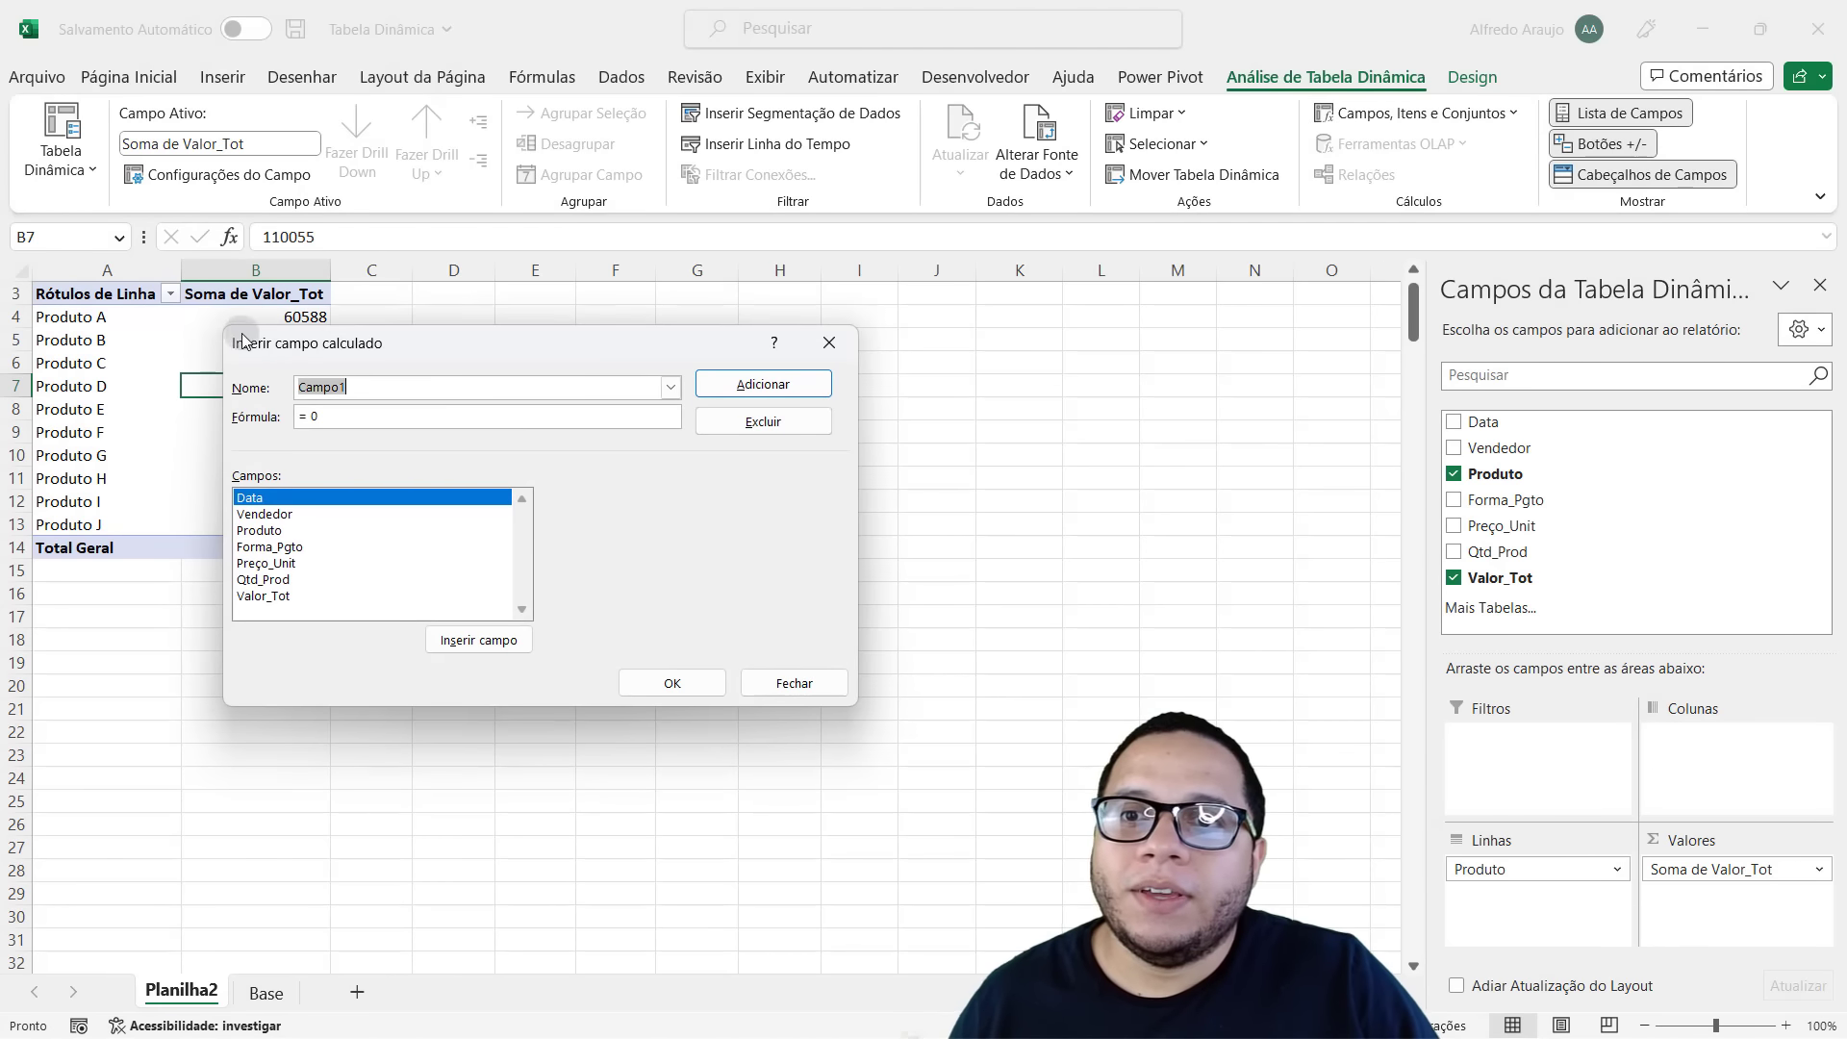
{"action": "left_click_drag", "start_coordinate": [371, 325], "coordinate": [800, 311]}
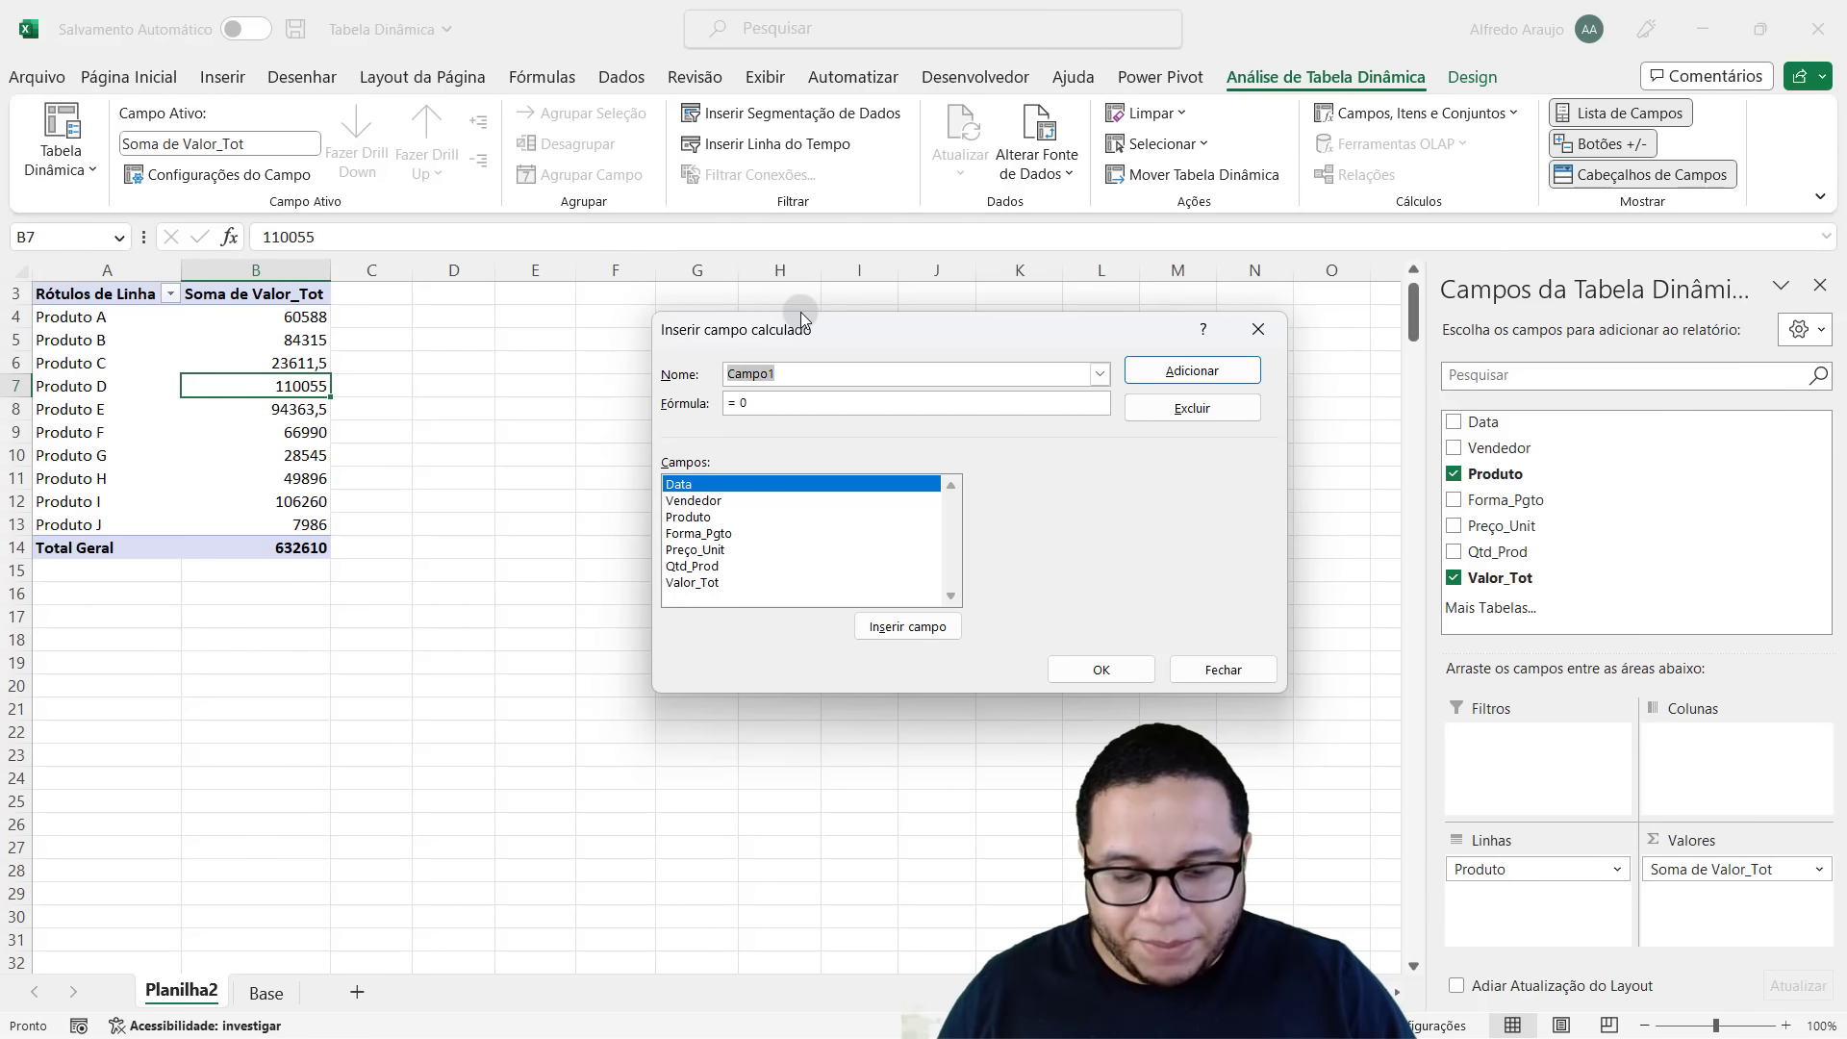
{"action": "type", "text": "Imp"}
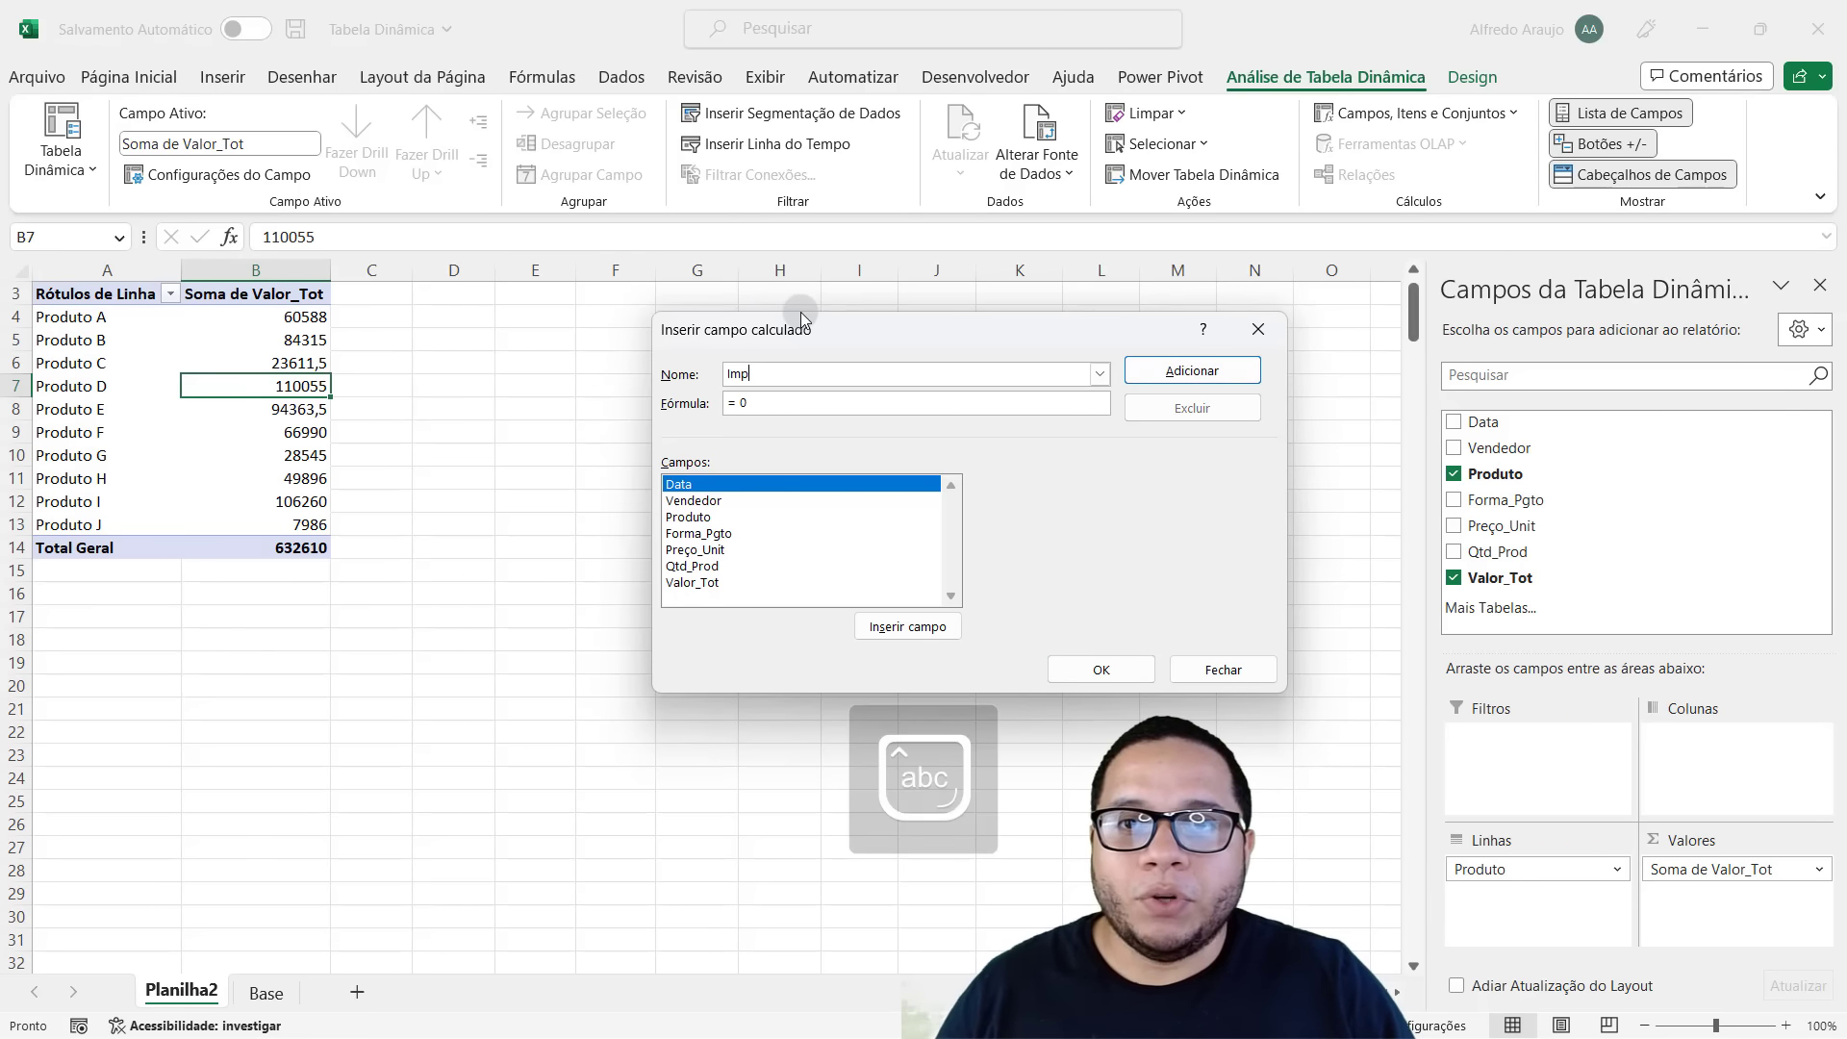
{"action": "type", "text": "osto"}
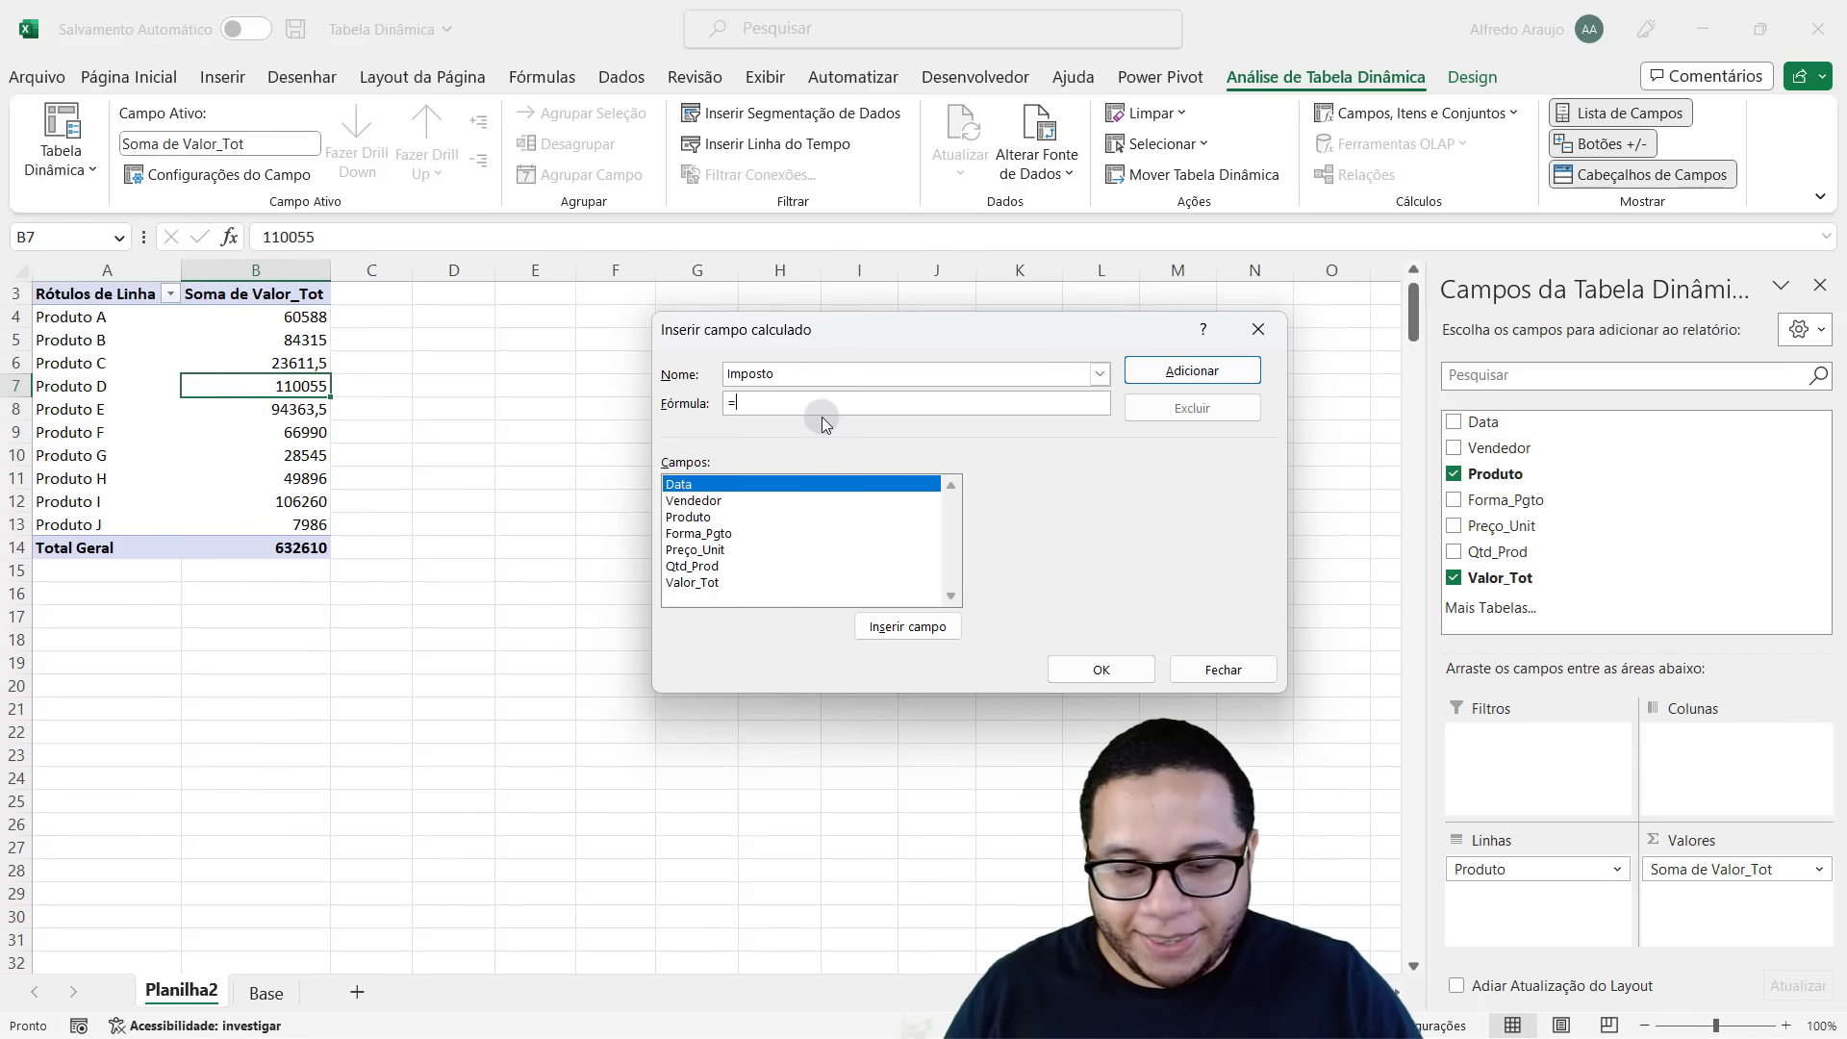
{"action": "type", "text": "30"}
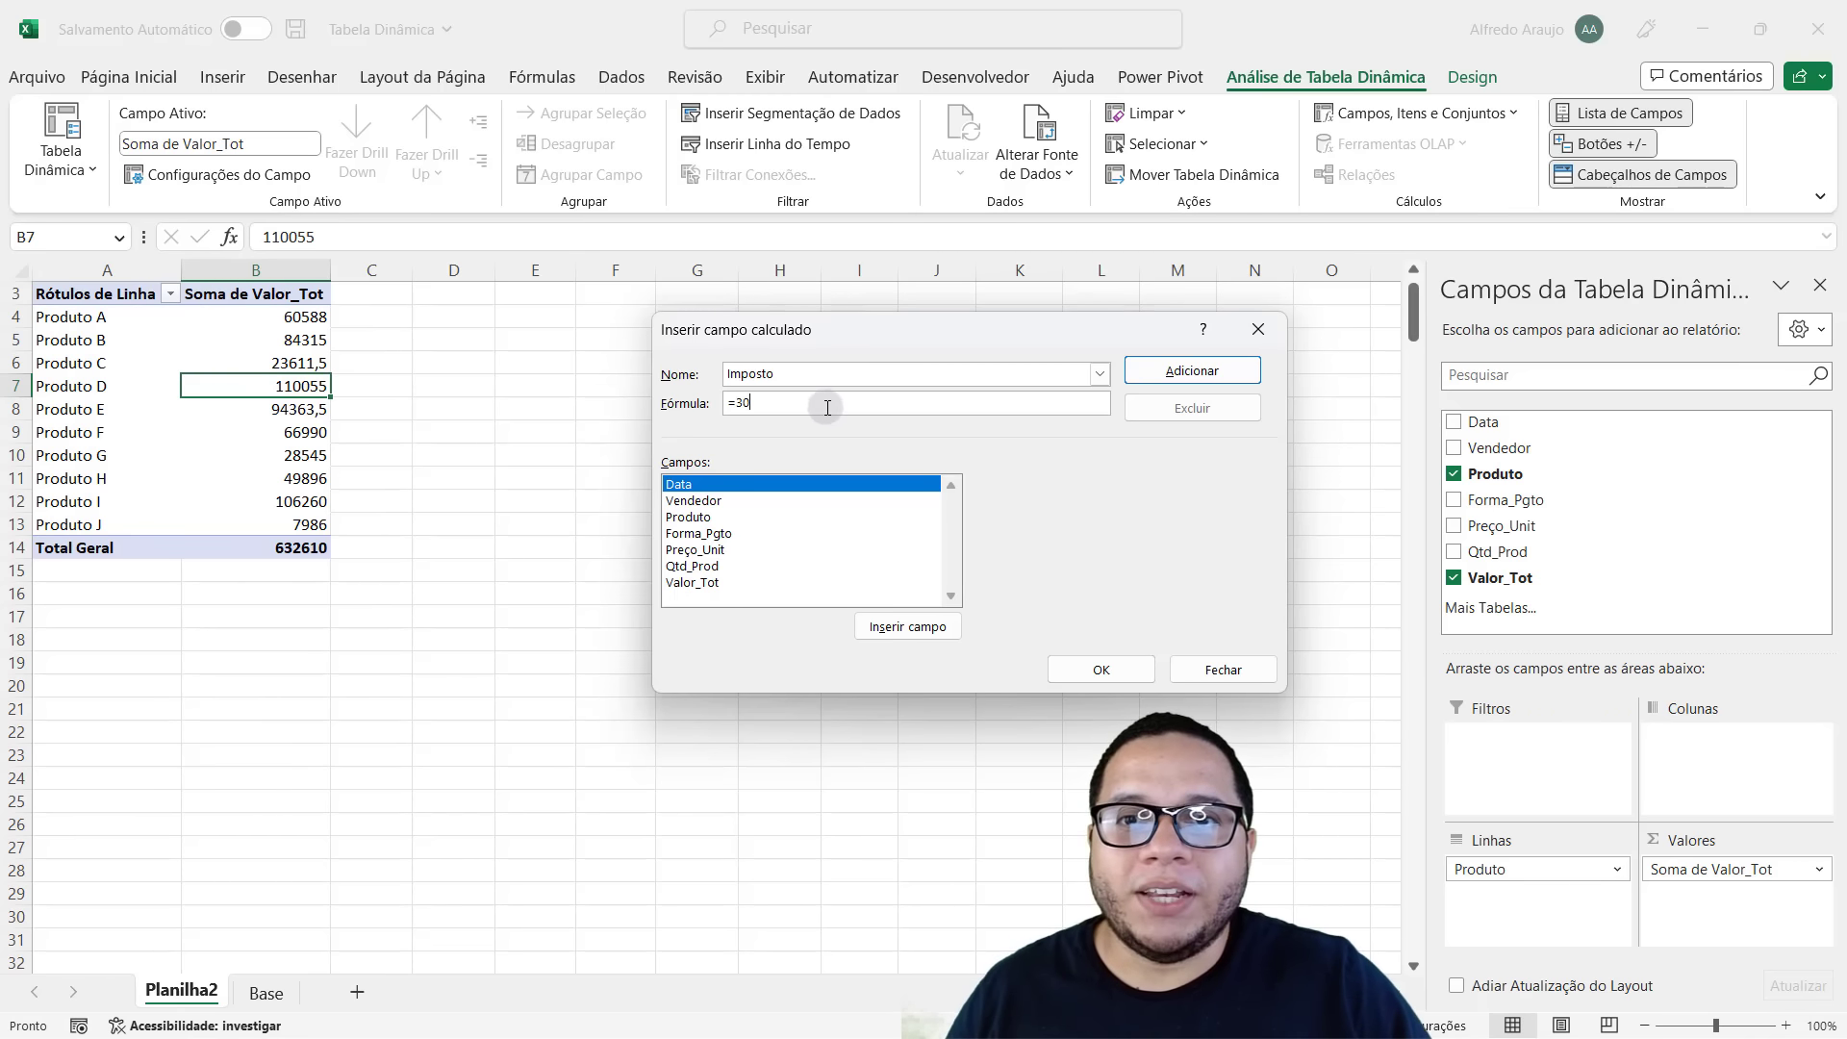
{"action": "left_click_drag", "start_coordinate": [824, 405], "coordinate": [654, 396]}
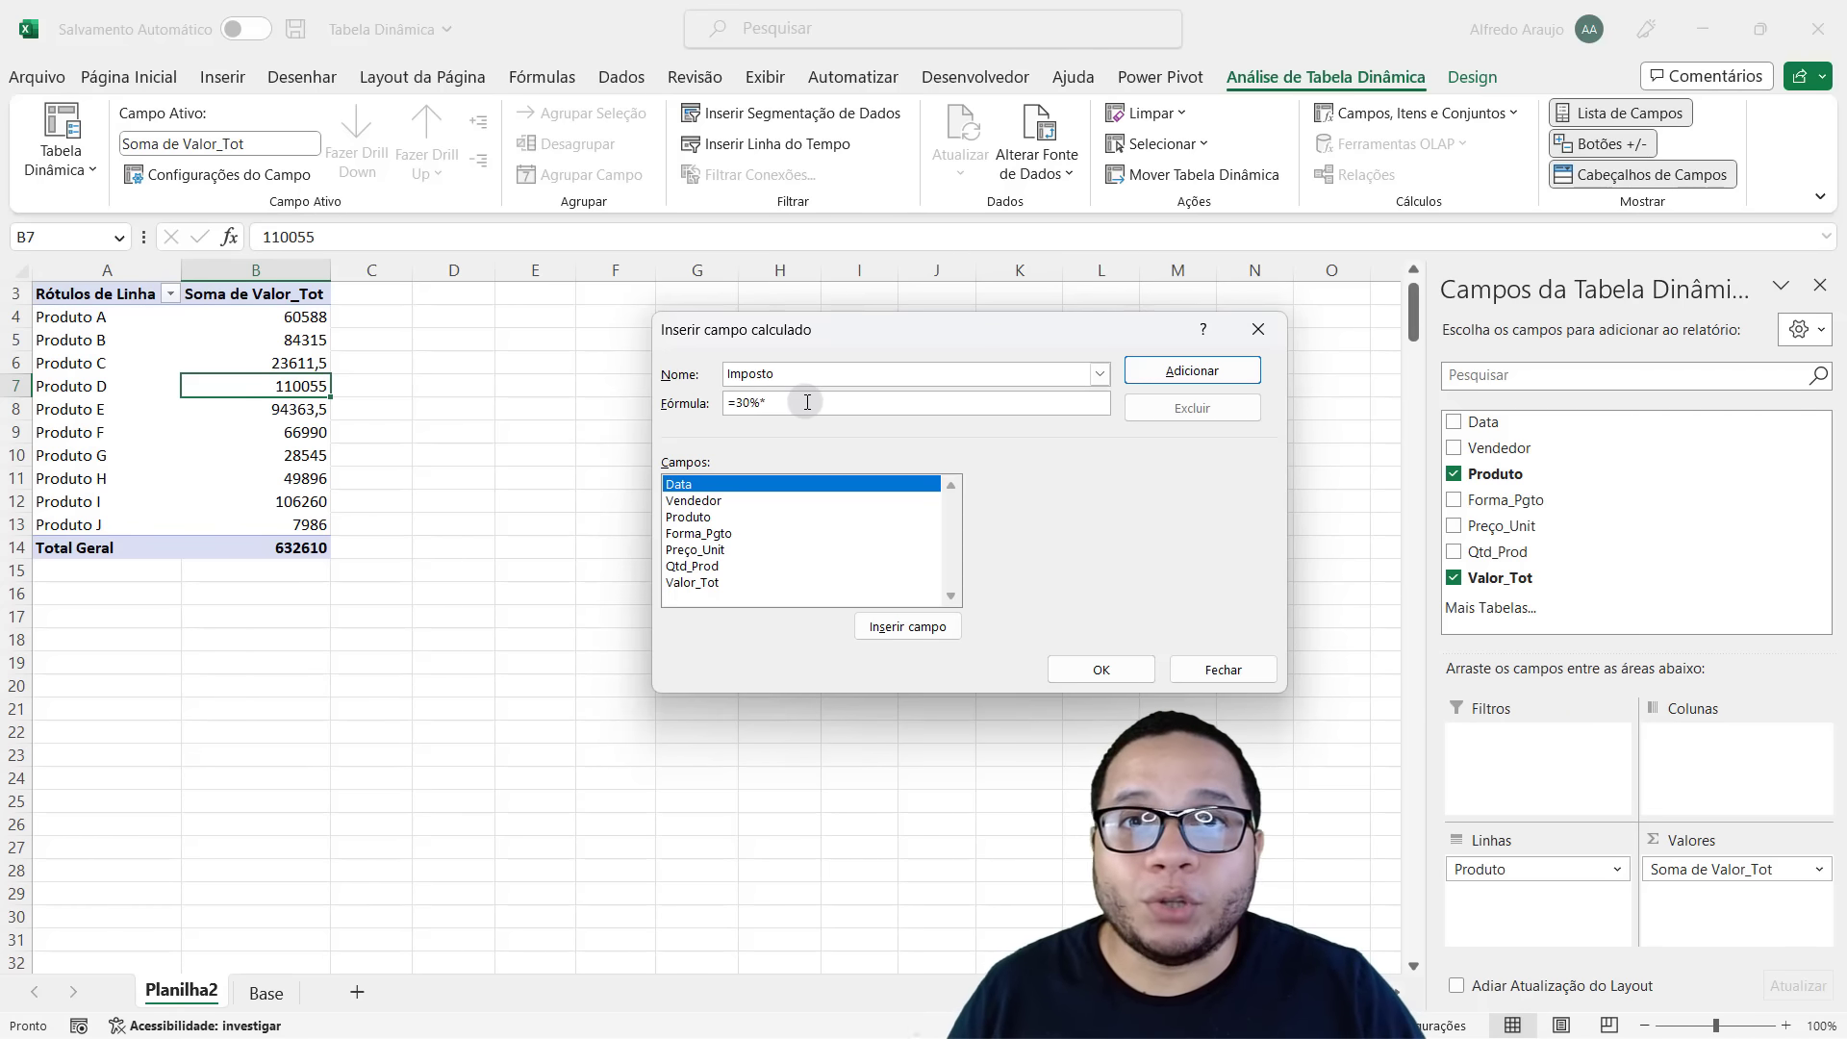
{"action": "left_click", "coordinate": [688, 582]}
{"action": "left_click", "coordinate": [896, 631]}
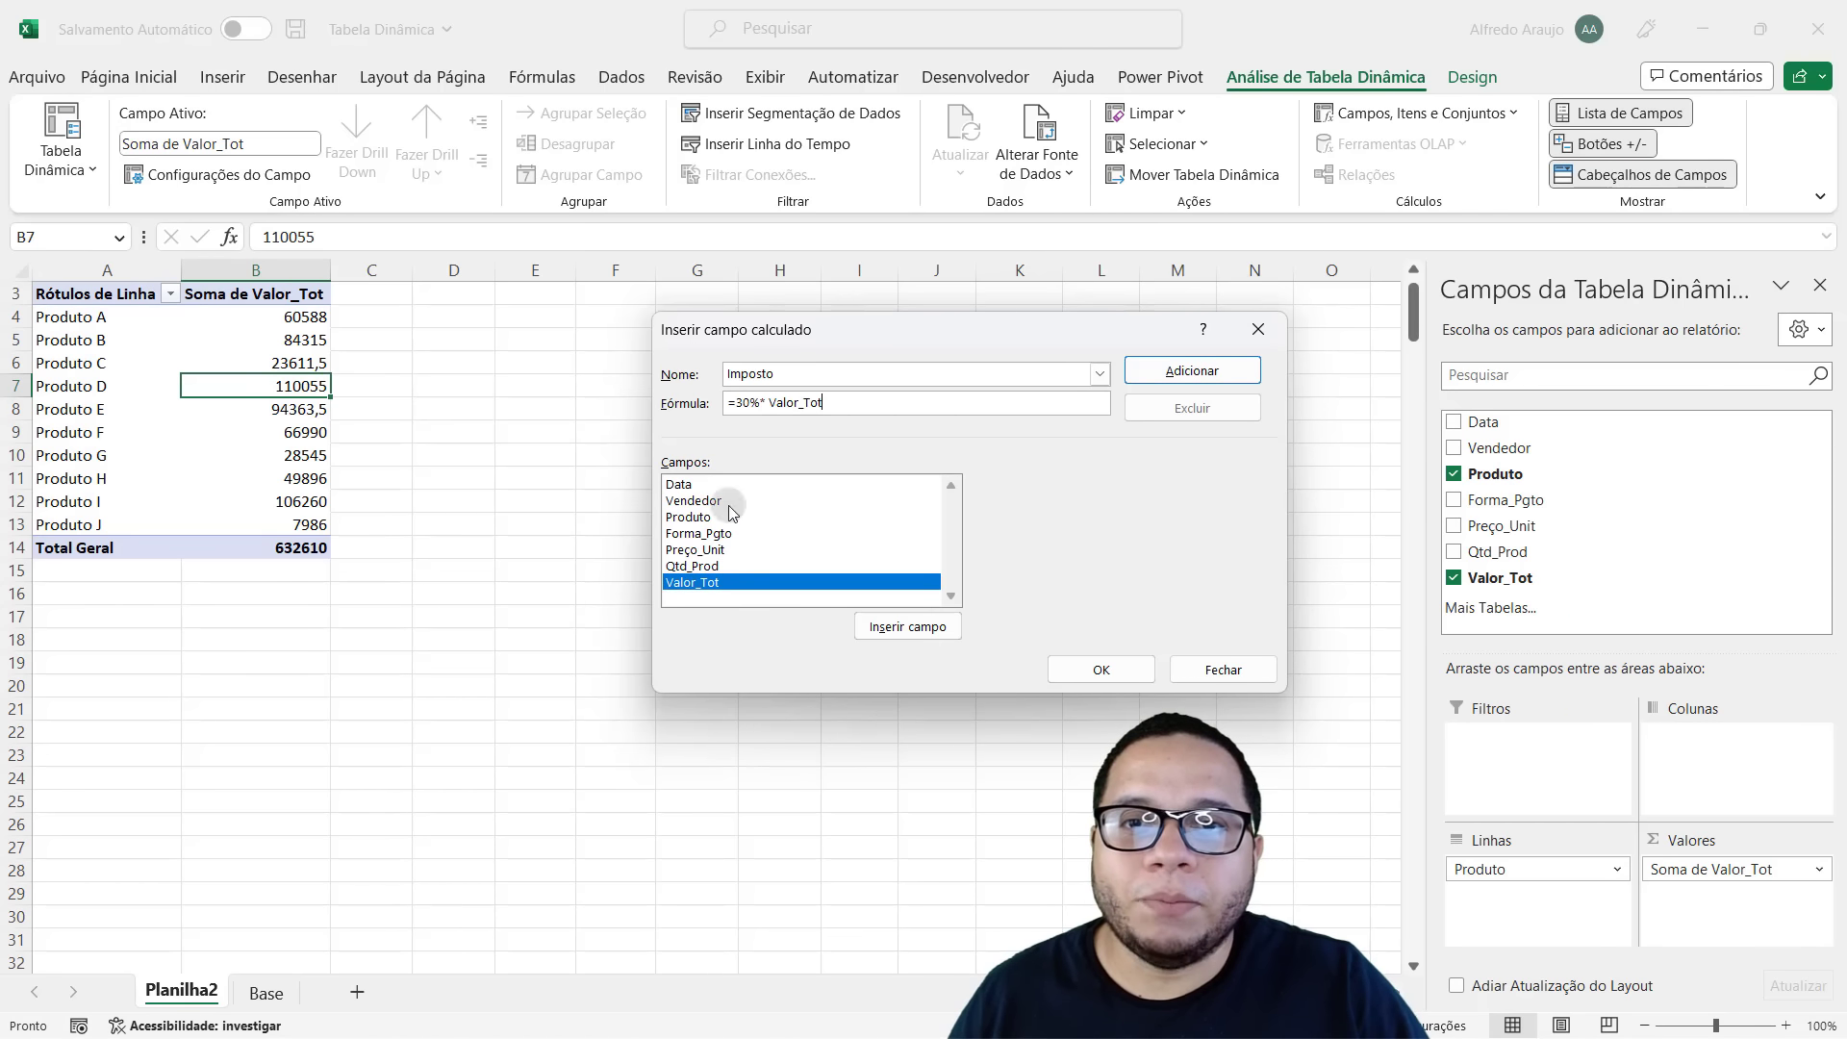
{"action": "left_click_drag", "start_coordinate": [798, 370], "coordinate": [671, 373]}
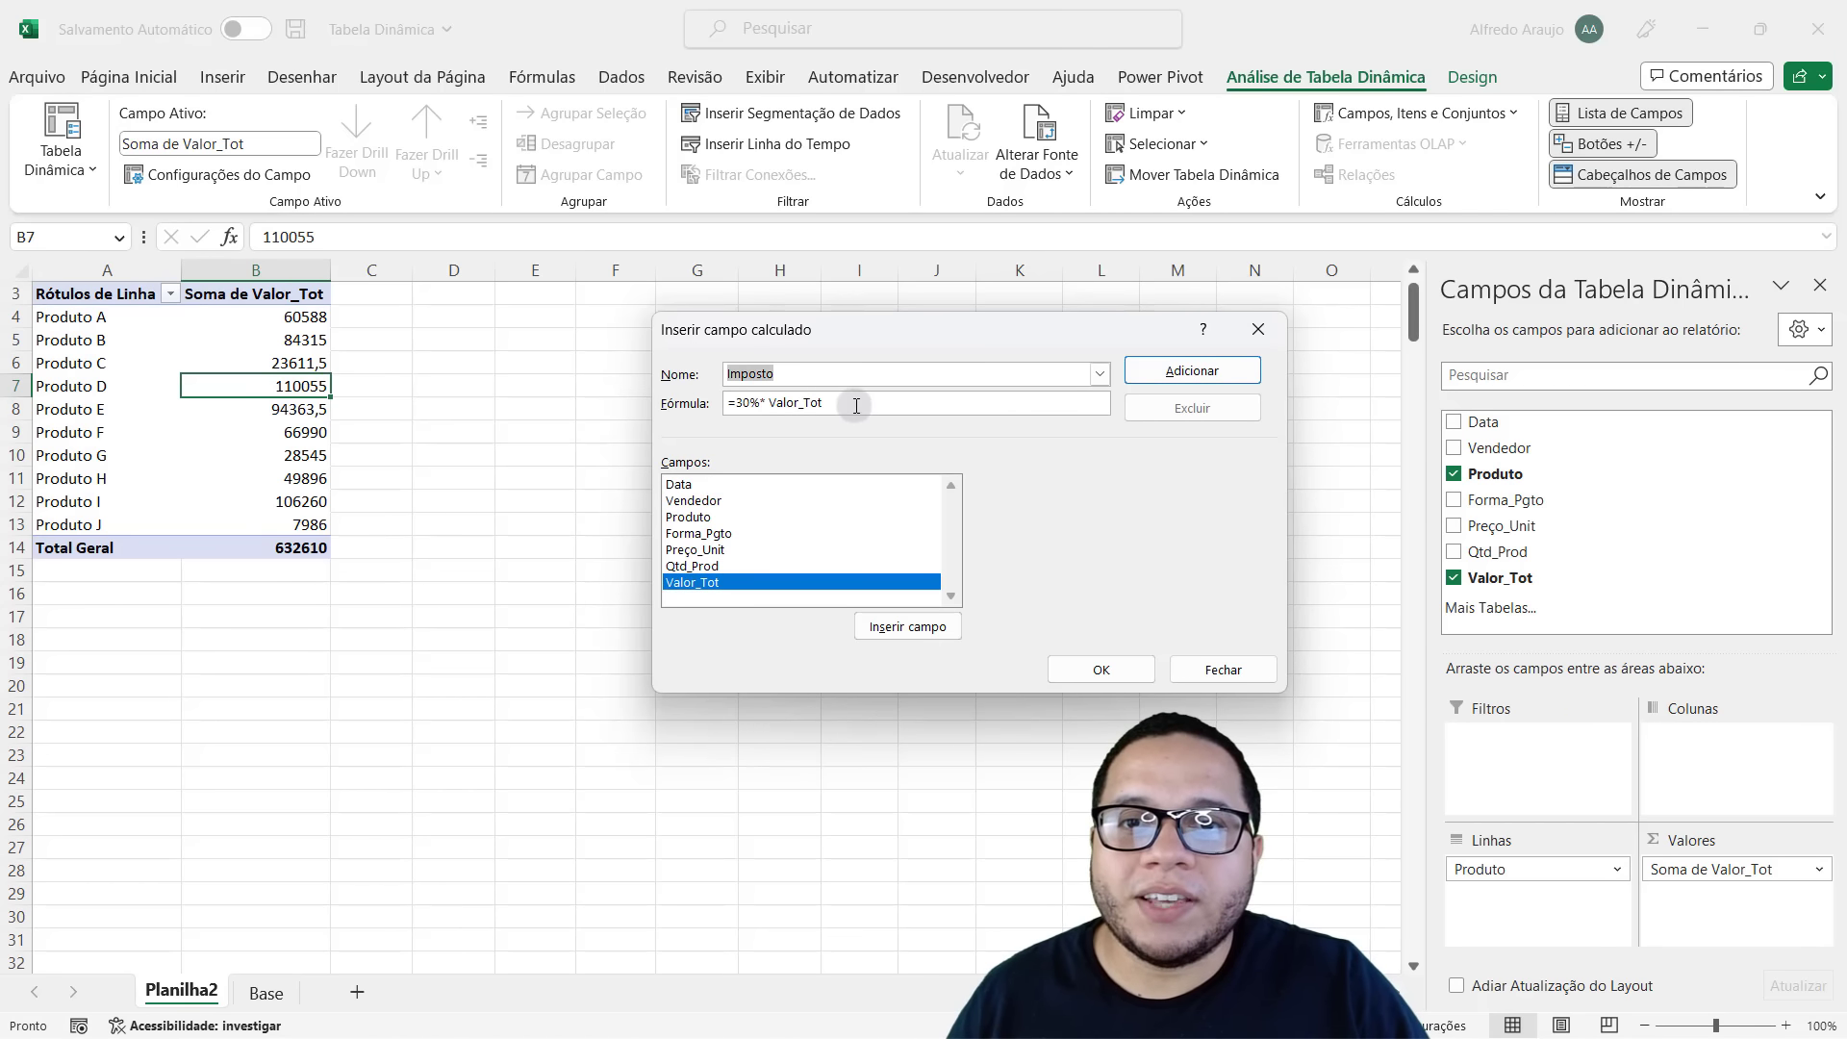
{"action": "left_click_drag", "start_coordinate": [837, 405], "coordinate": [720, 411]}
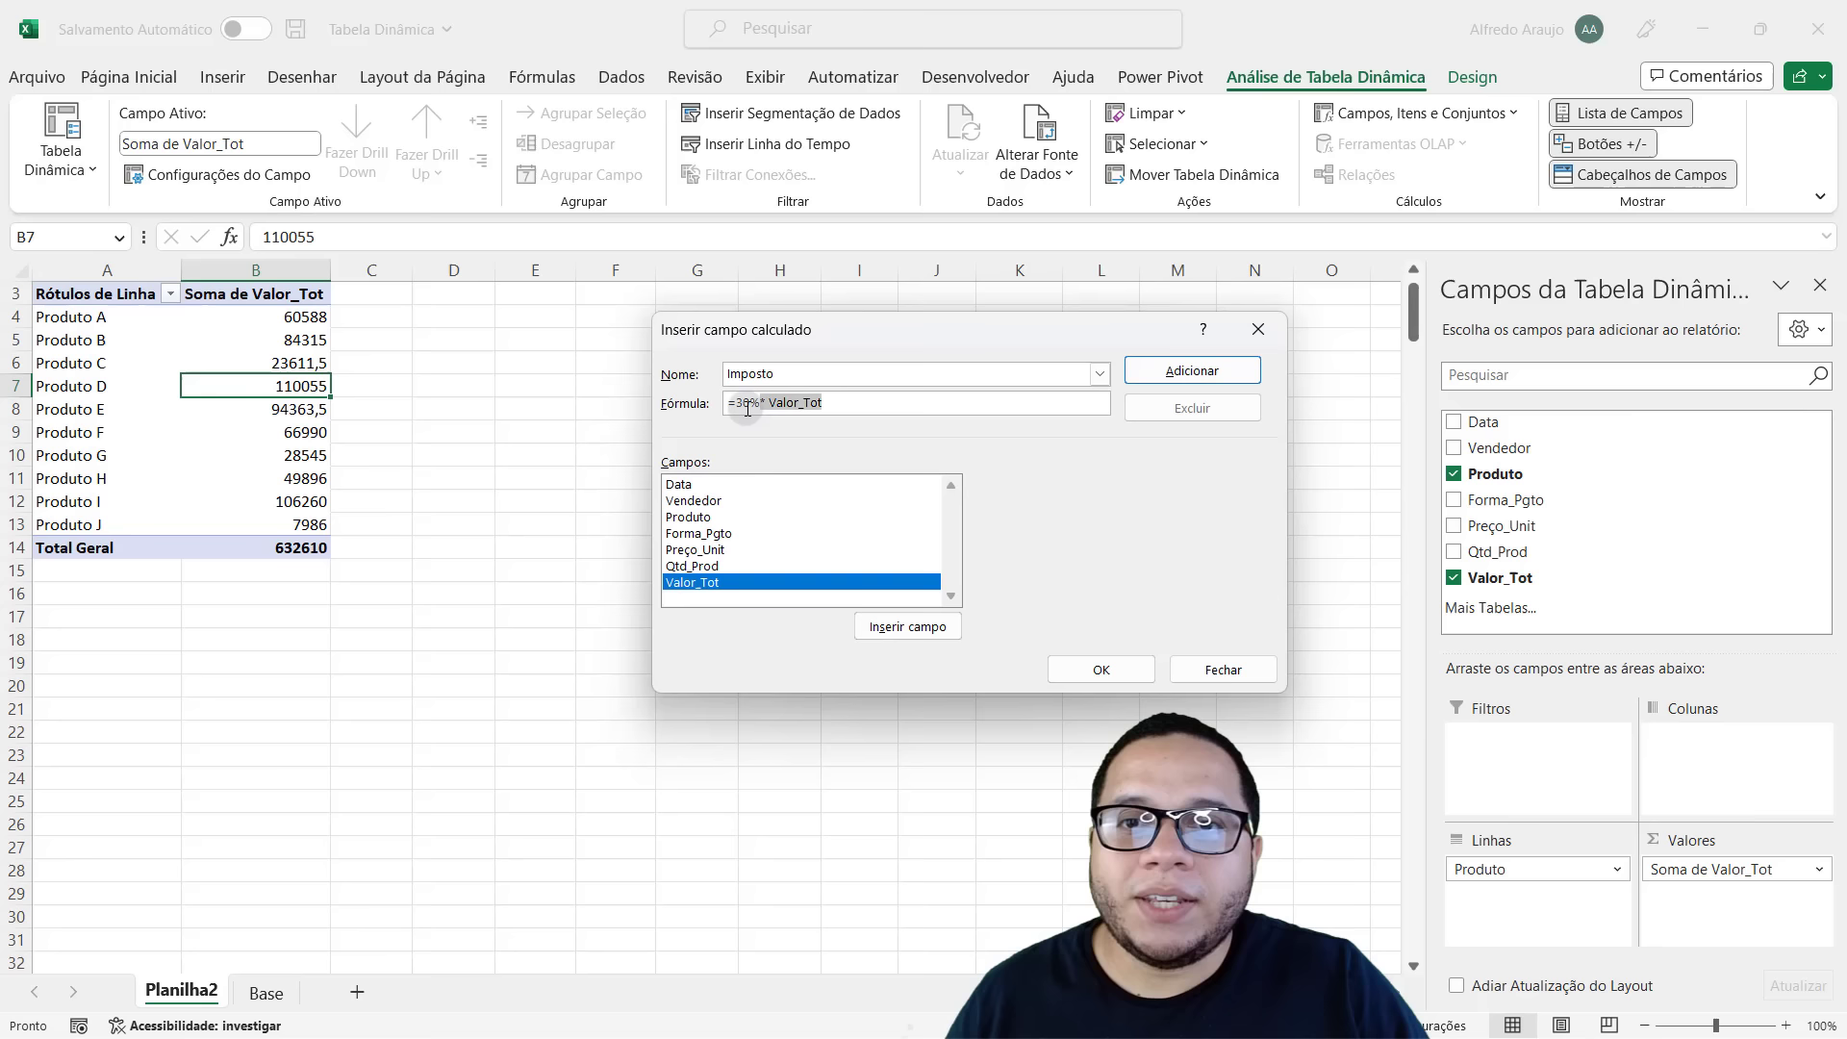
{"action": "left_click", "coordinate": [1106, 668]}
{"action": "left_click_drag", "start_coordinate": [404, 316], "coordinate": [399, 524]}
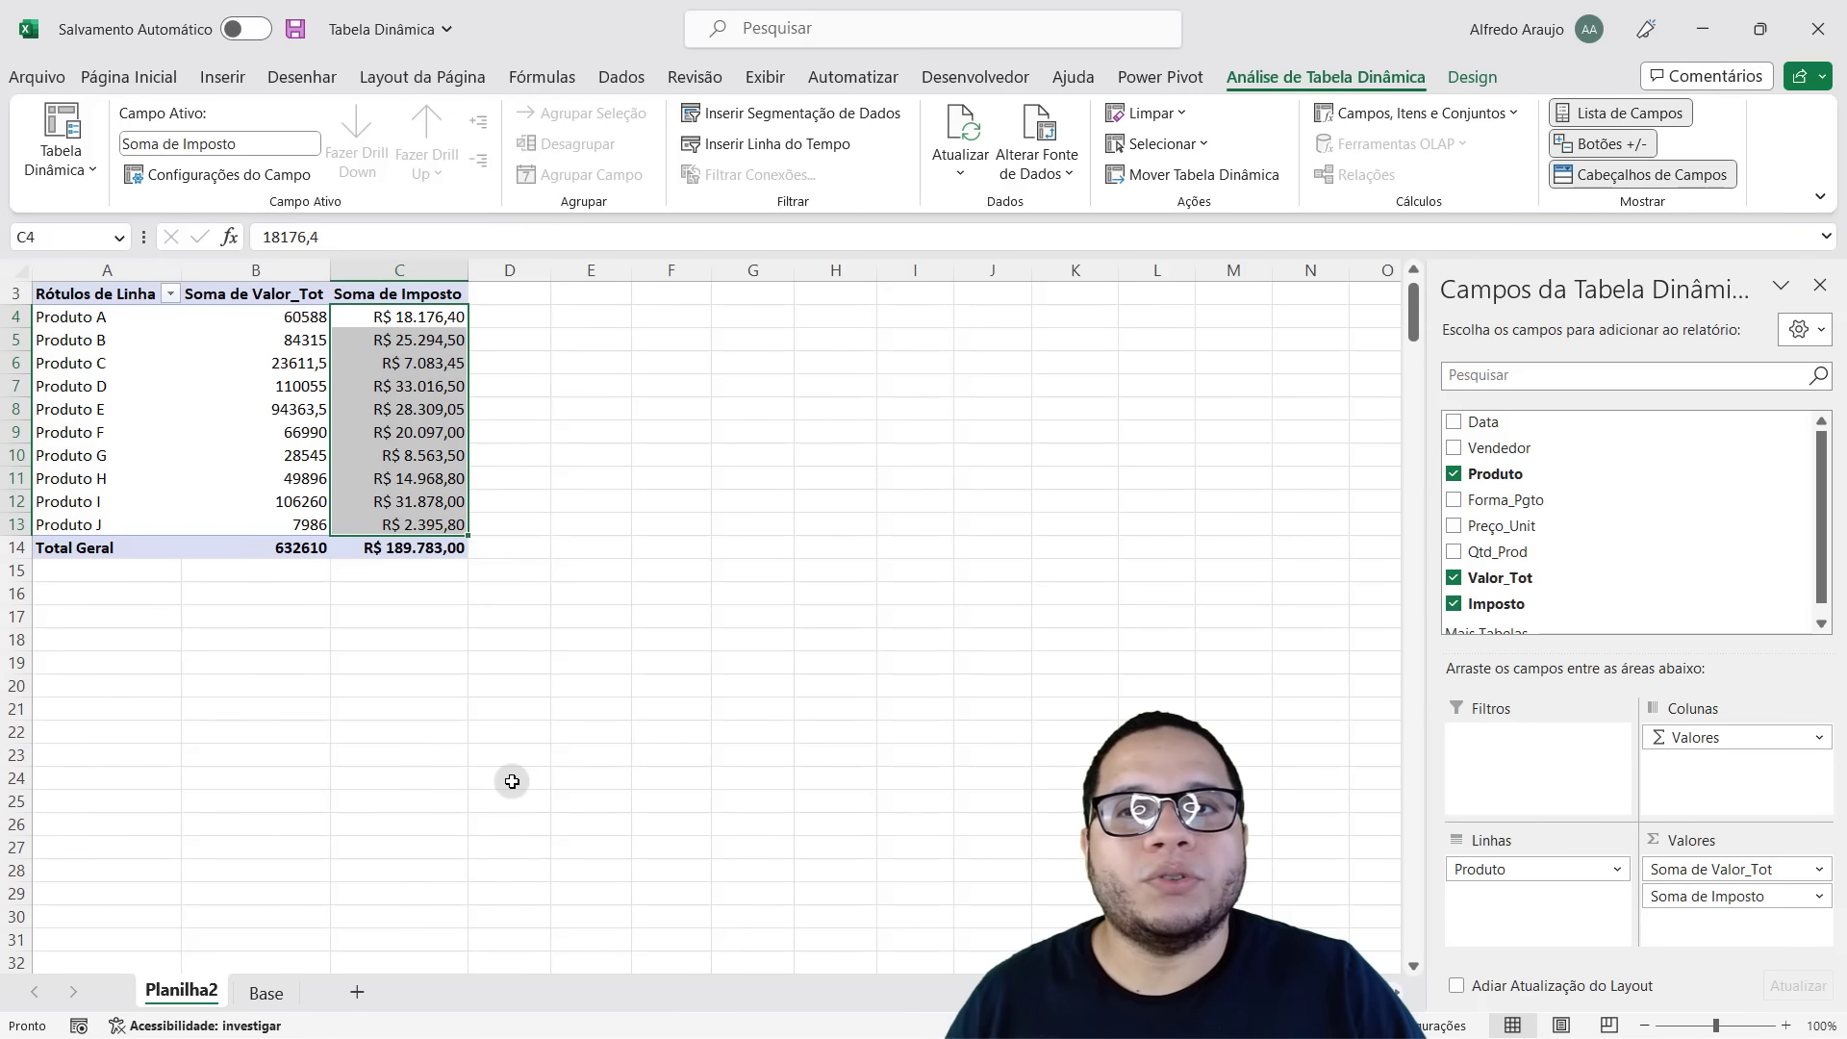
Check the Imposto values, then group rows by Forma_Pgto instead of Produto.
{"action": "left_click_drag", "start_coordinate": [421, 325], "coordinate": [421, 547]}
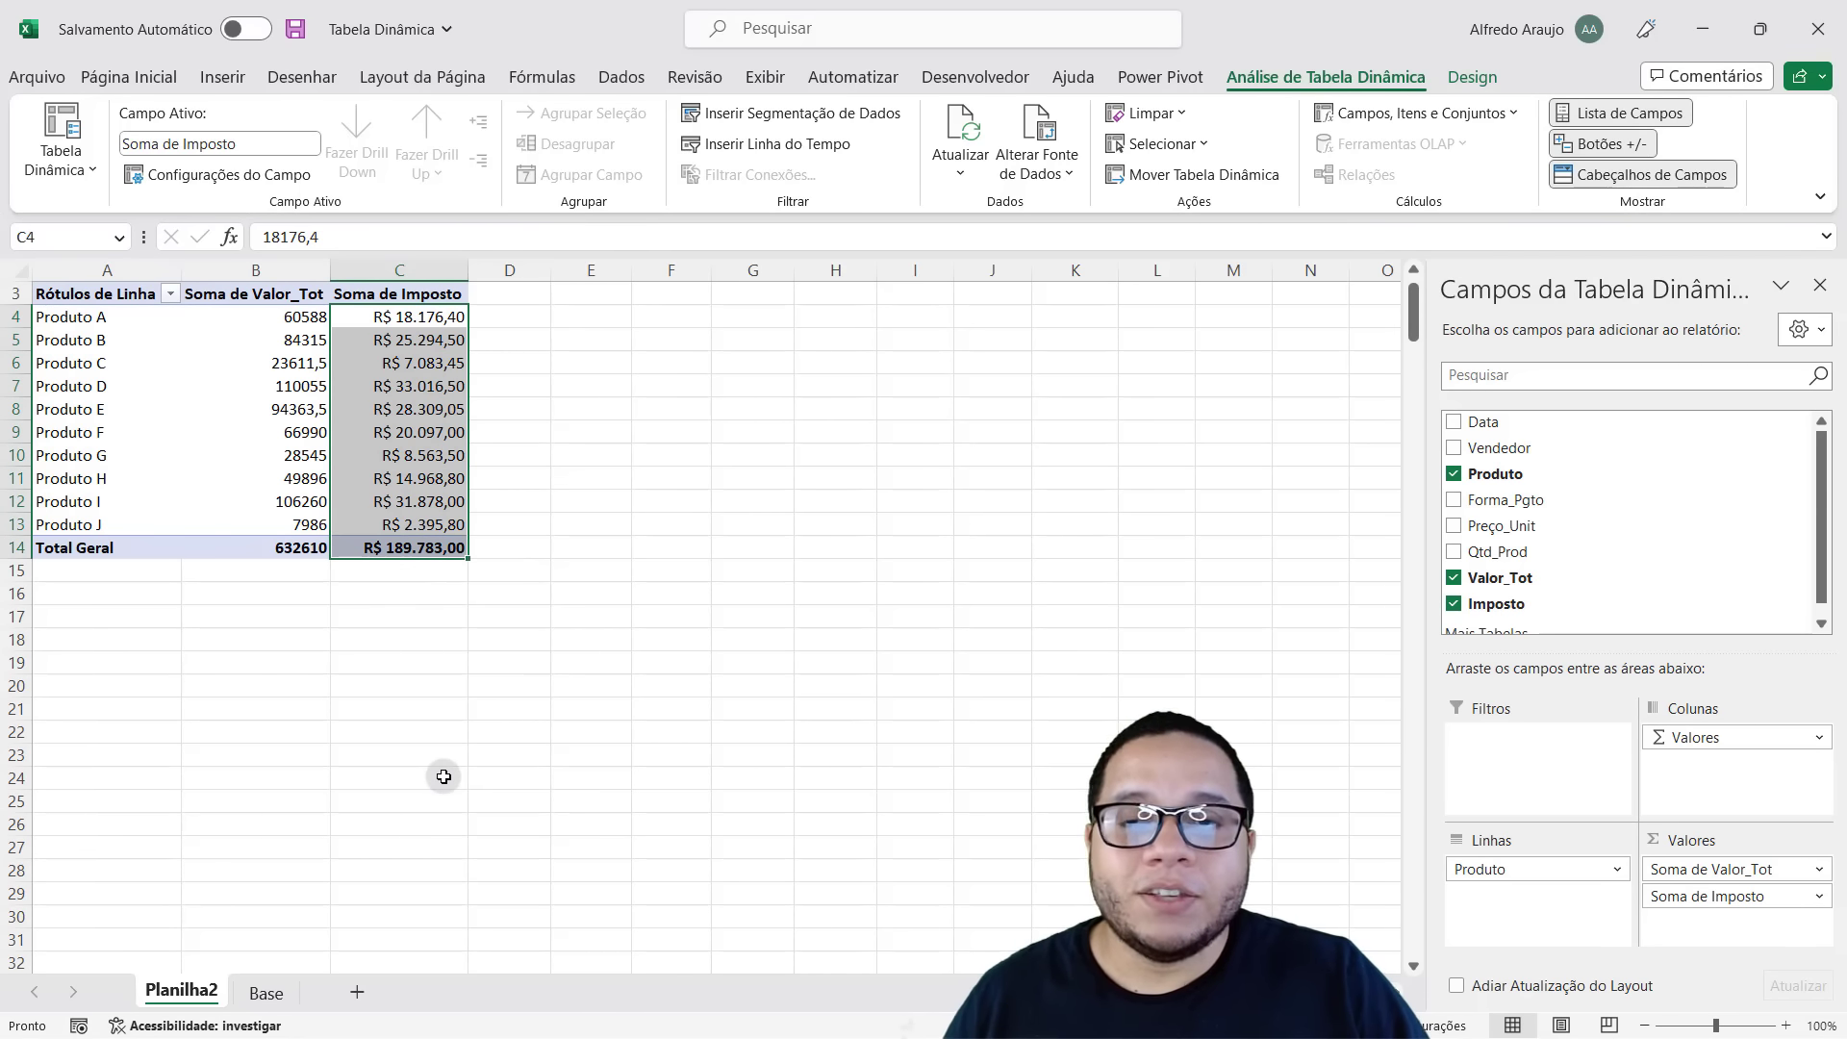
{"action": "left_click", "coordinate": [367, 447]}
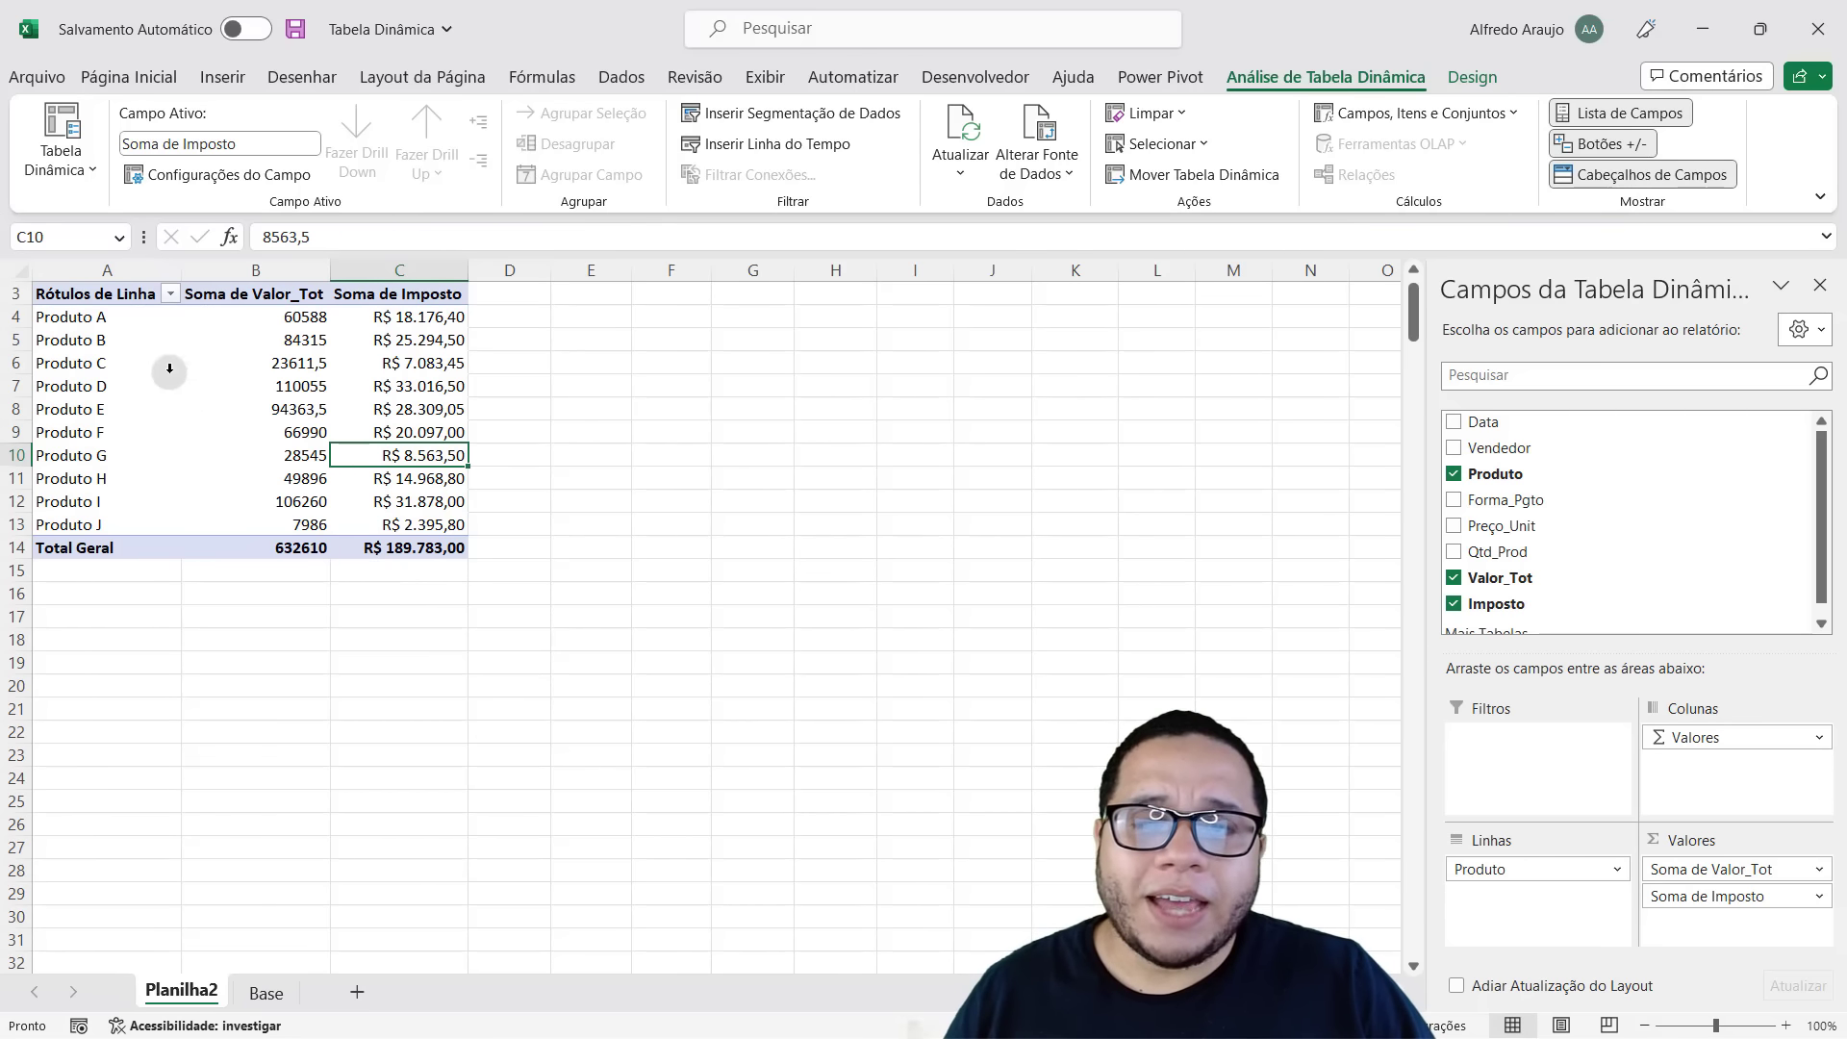
{"action": "left_click_drag", "start_coordinate": [82, 317], "coordinate": [64, 532]}
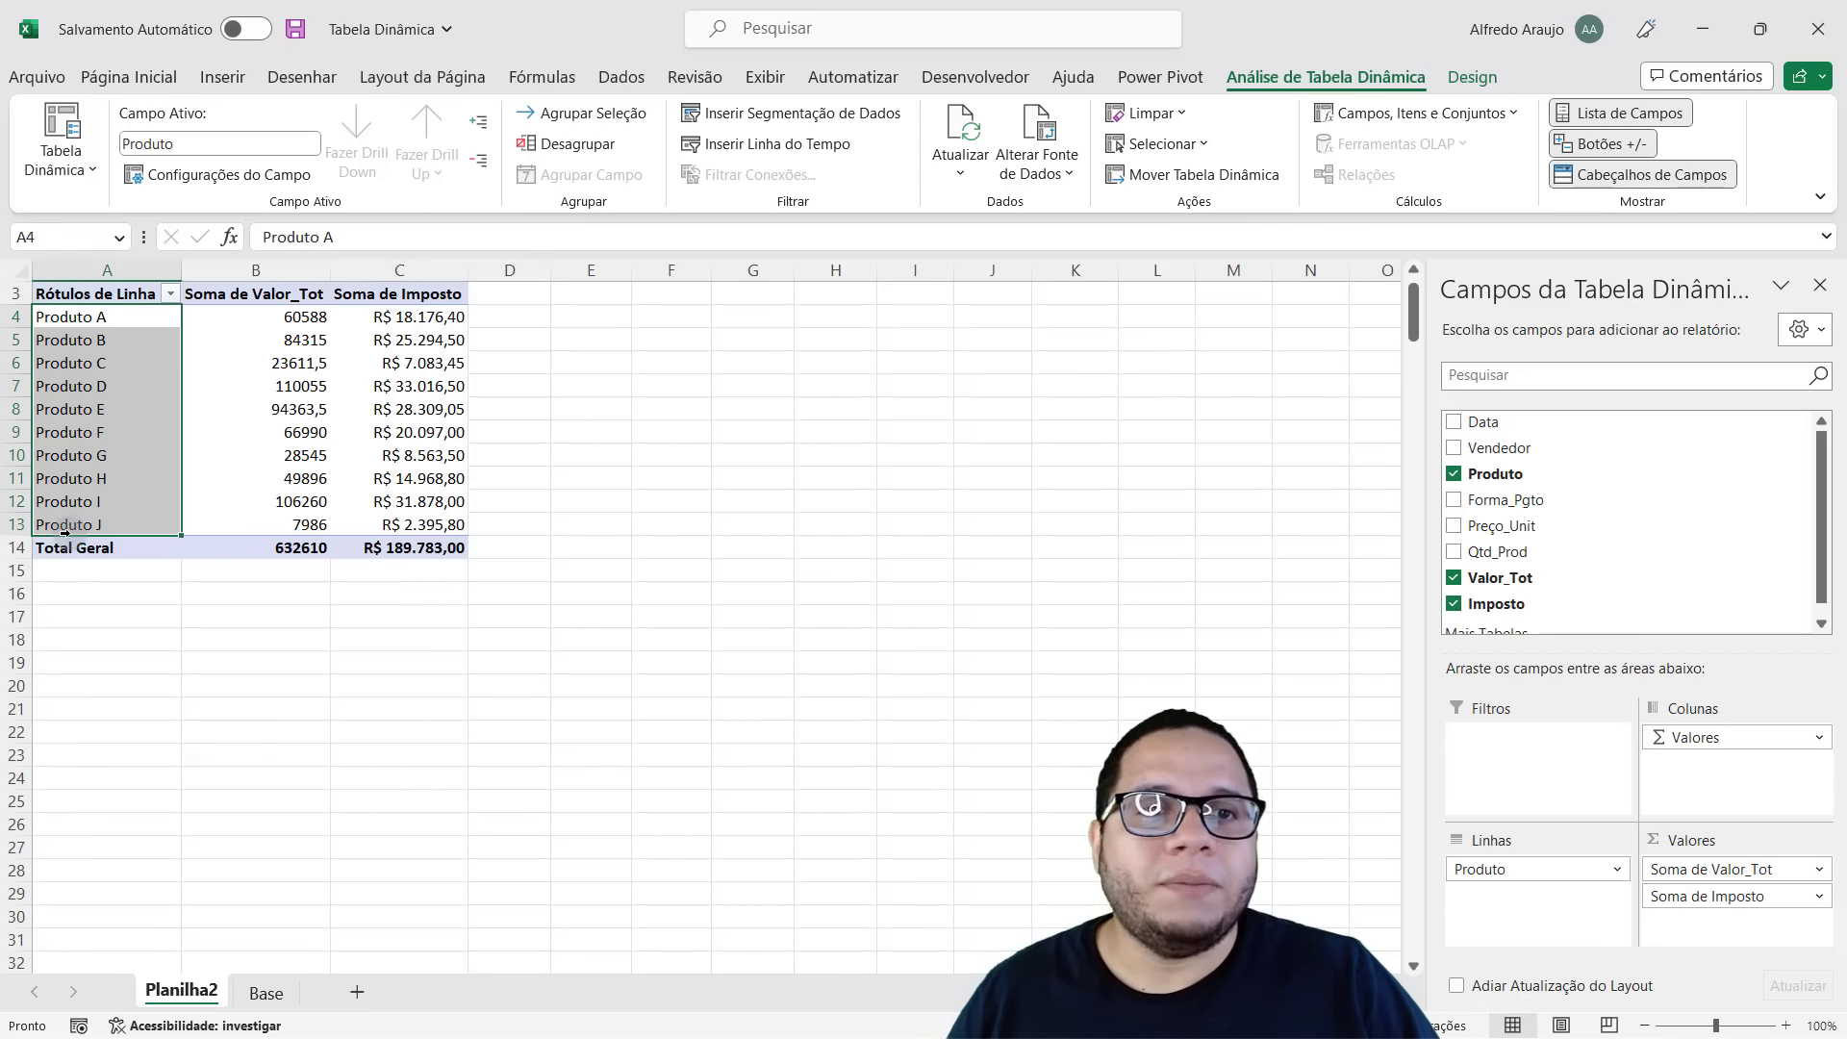
{"action": "left_click", "coordinate": [217, 442]}
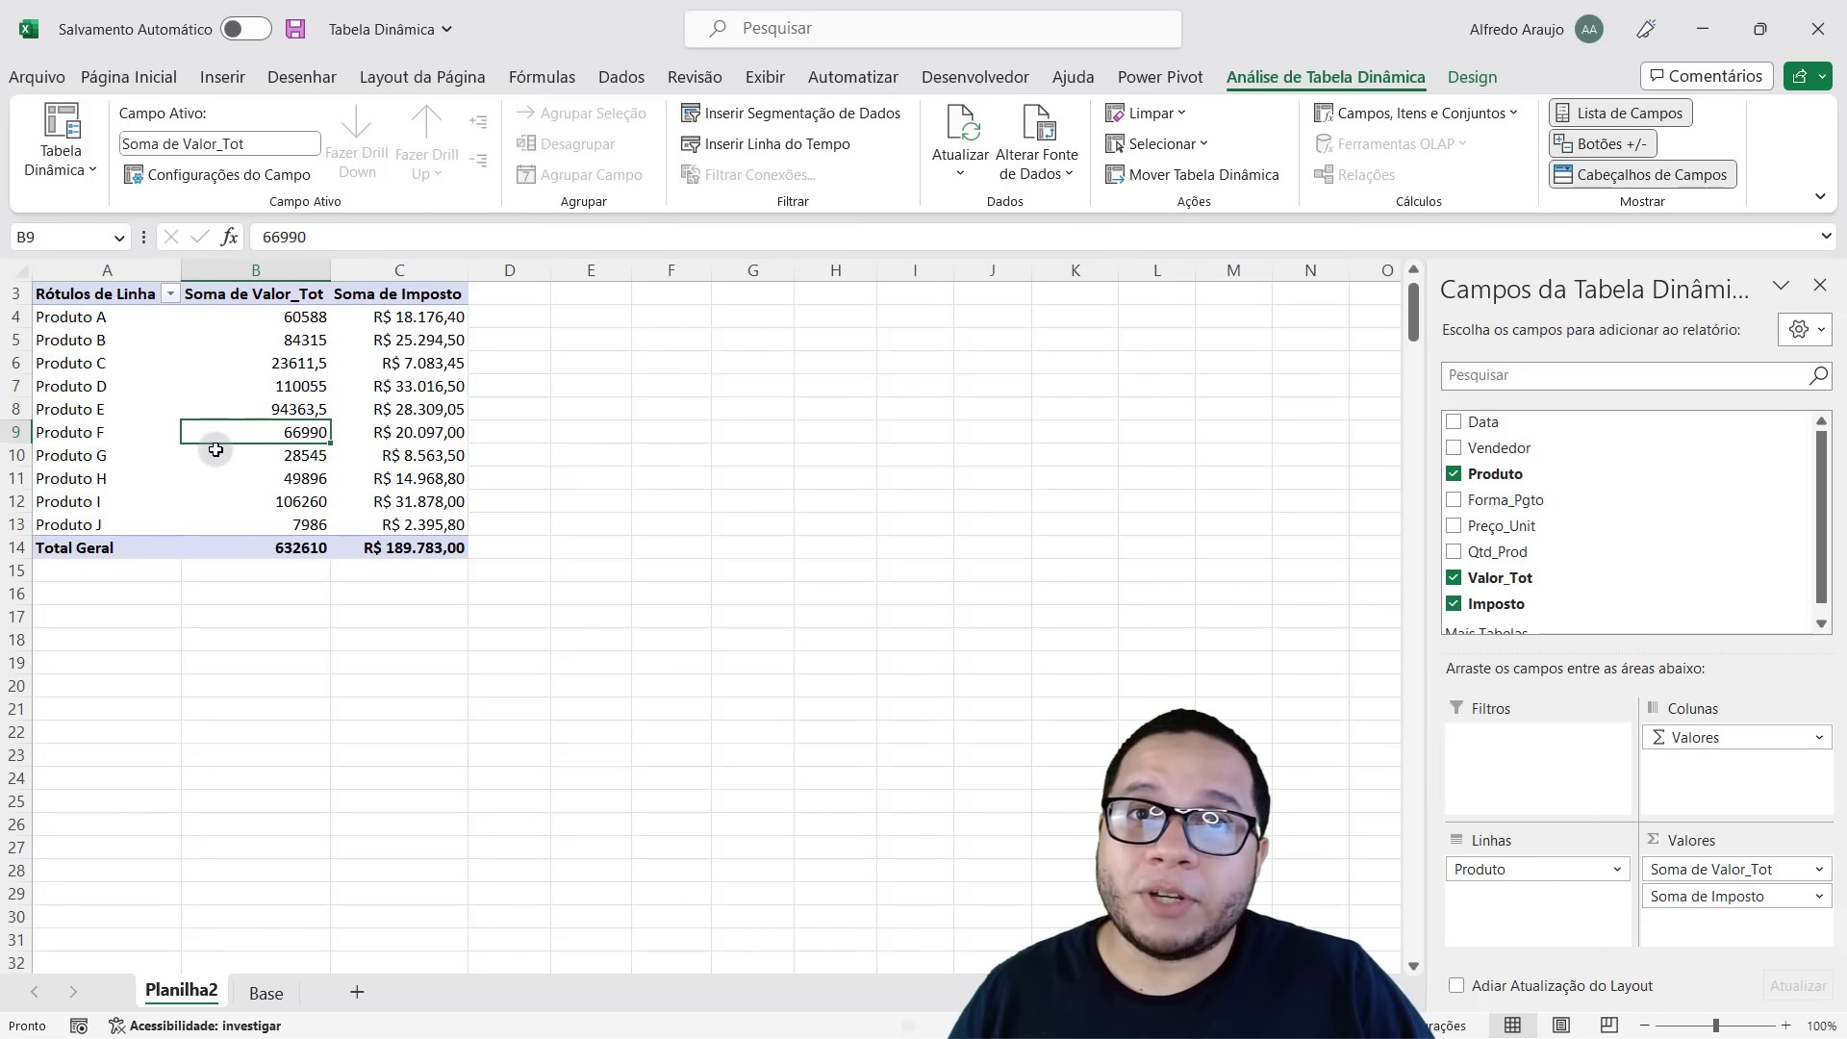
{"action": "left_click_drag", "start_coordinate": [1529, 870], "coordinate": [874, 872]}
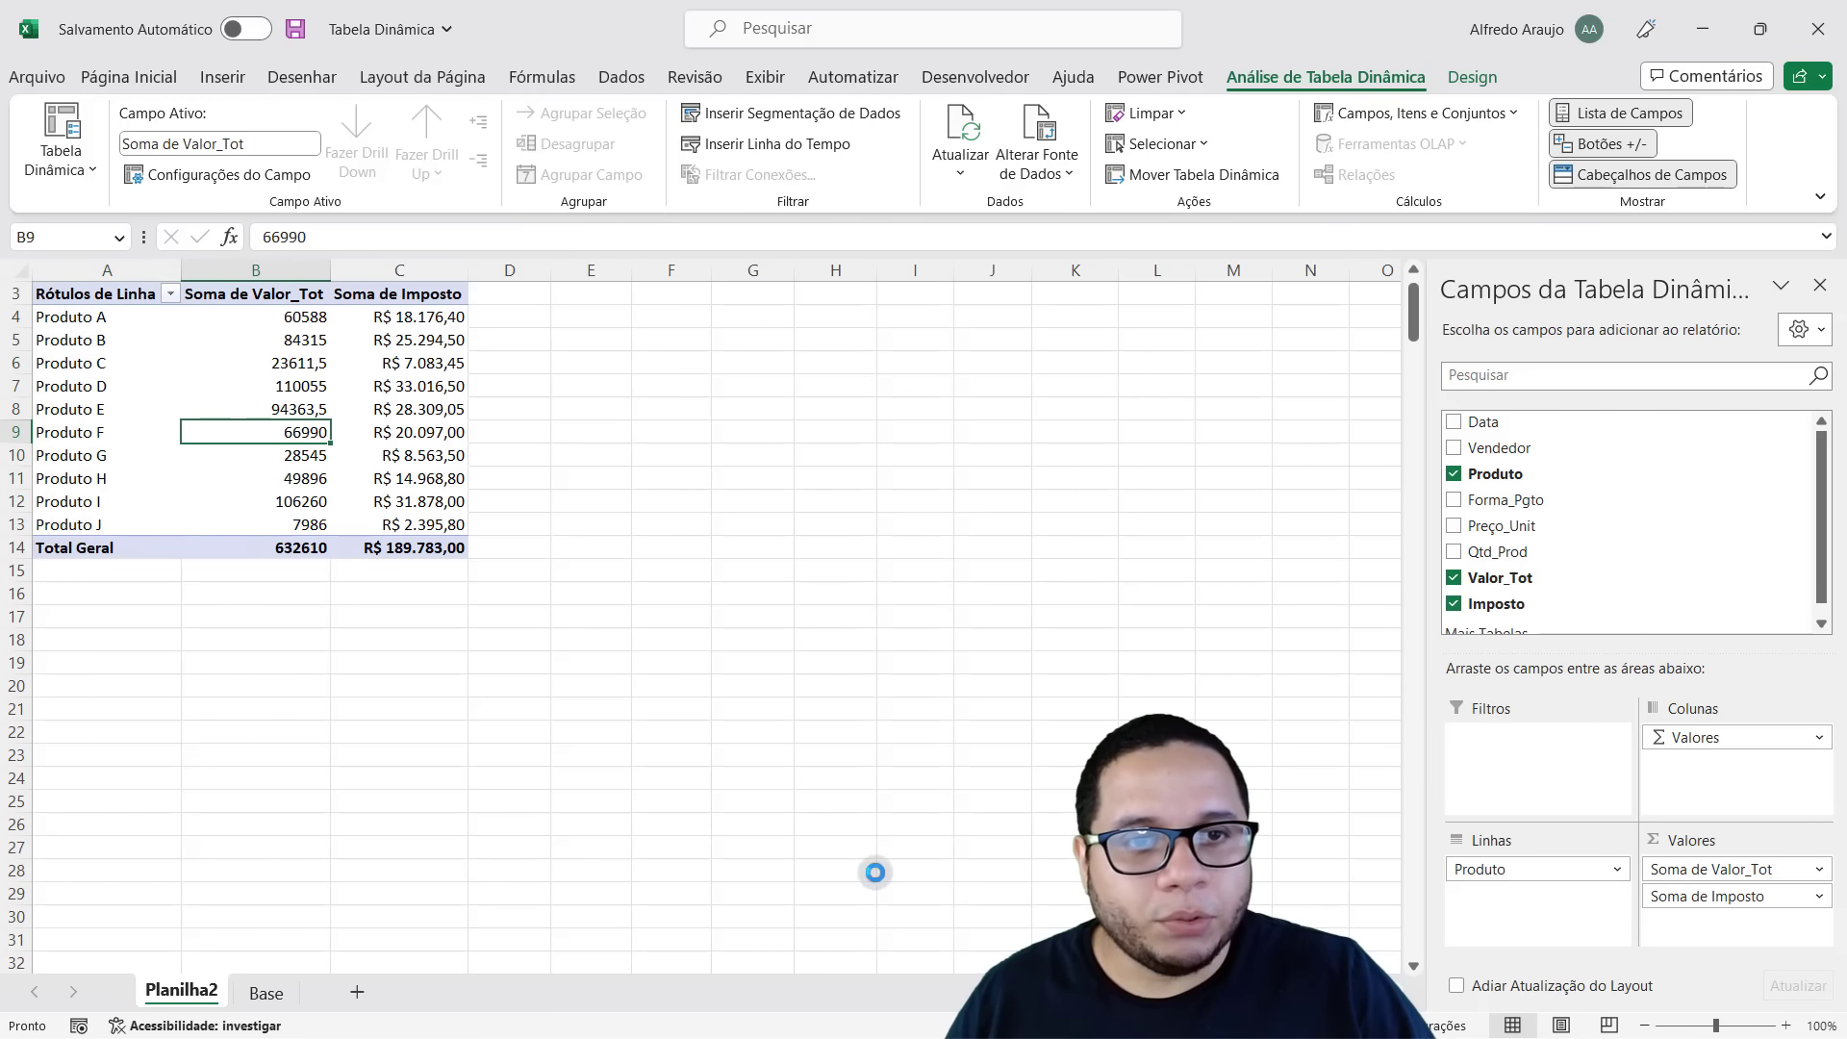
{"action": "left_click_drag", "start_coordinate": [1505, 499], "coordinate": [1536, 875]}
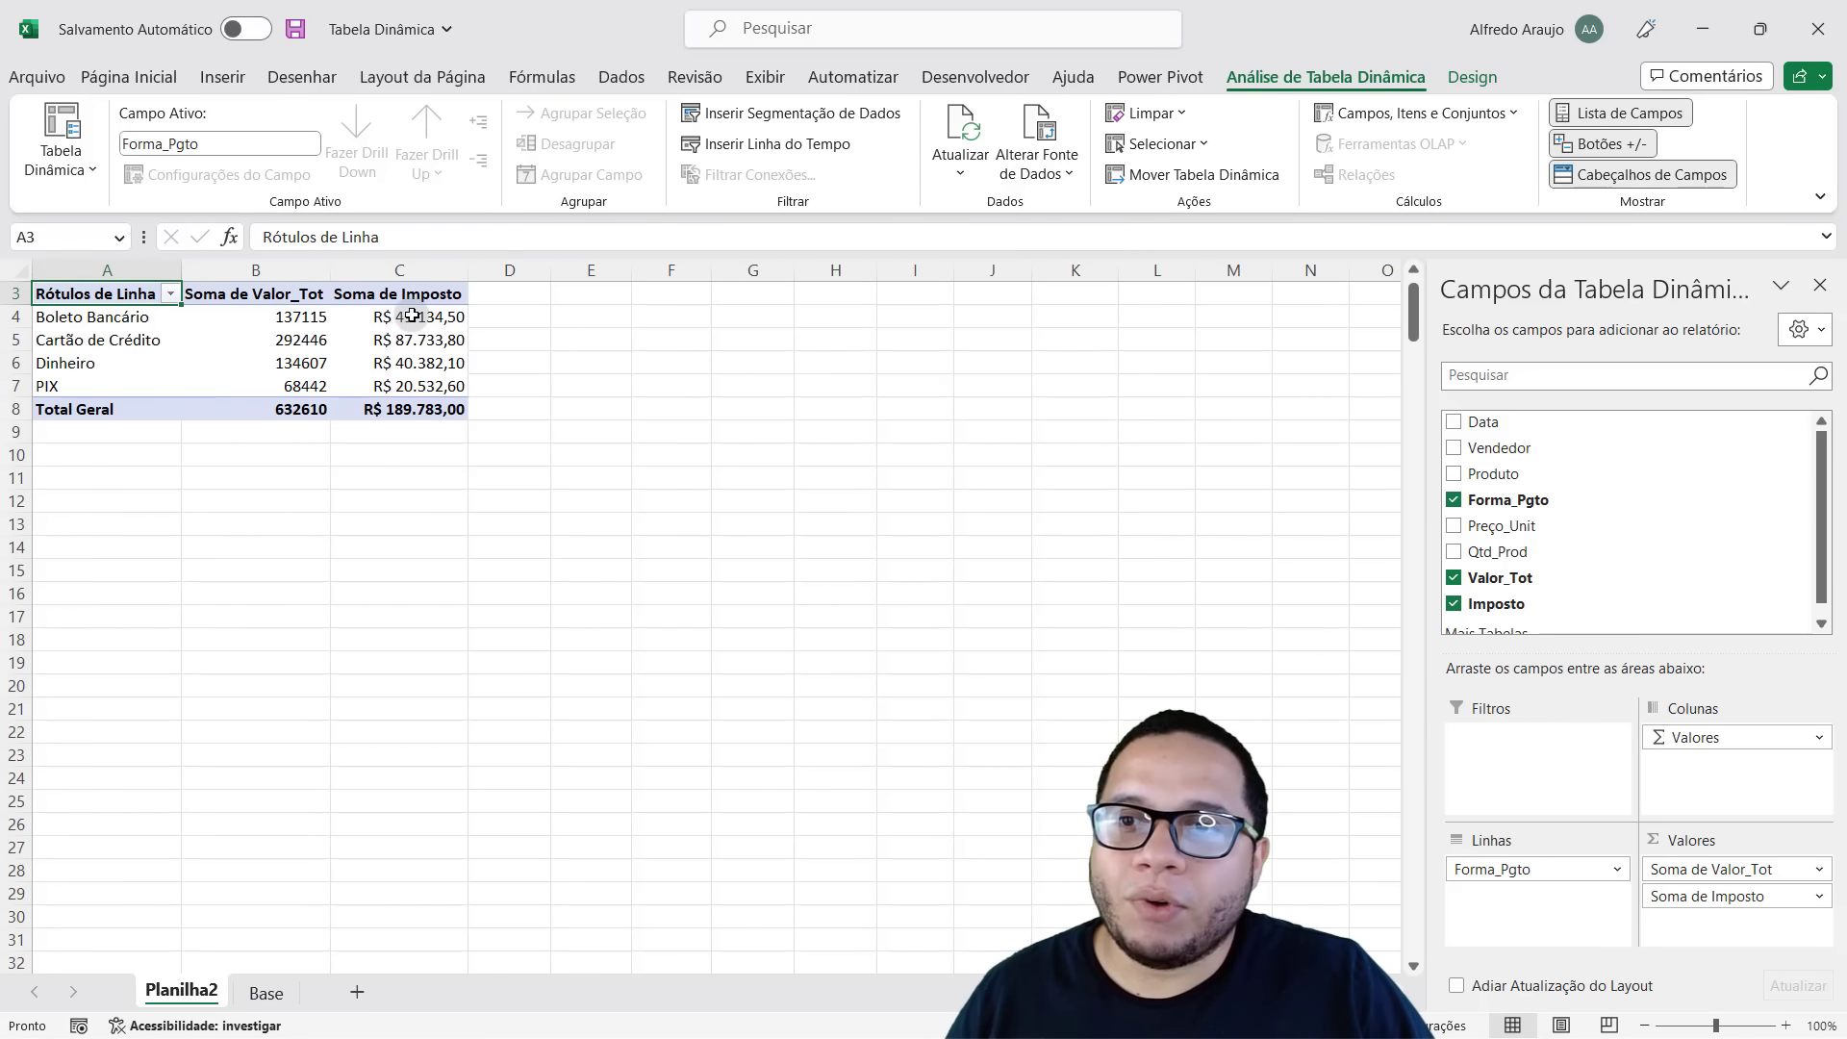
Nest Vendedor under each Forma_Pgto and remove Soma de Imposto from the values.
{"action": "left_click_drag", "start_coordinate": [412, 315], "coordinate": [135, 318]}
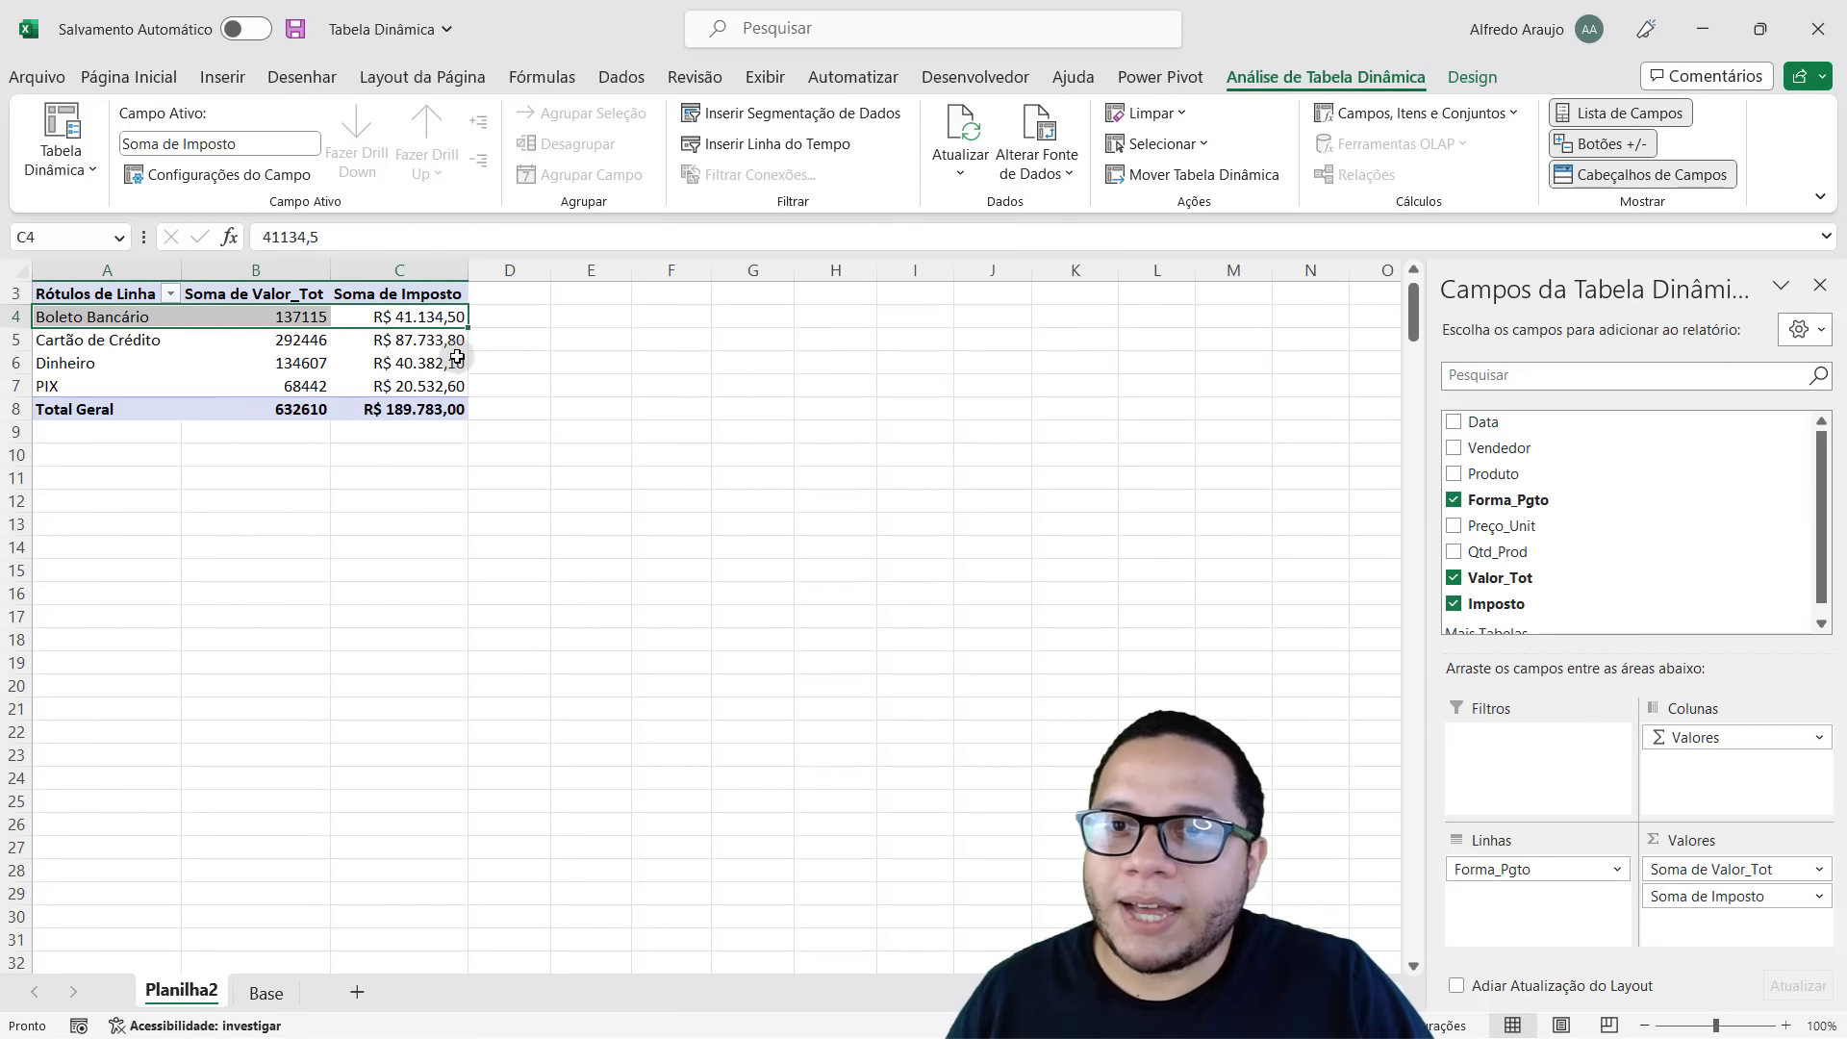
{"action": "left_click_drag", "start_coordinate": [433, 339], "coordinate": [106, 340]}
{"action": "mouse_move", "coordinate": [413, 363]}
{"action": "left_mouse_down"}
{"action": "mouse_move", "coordinate": [74, 378]}
{"action": "mouse_move", "coordinate": [73, 316]}
{"action": "left_mouse_up"}
{"action": "left_click", "coordinate": [106, 386]}
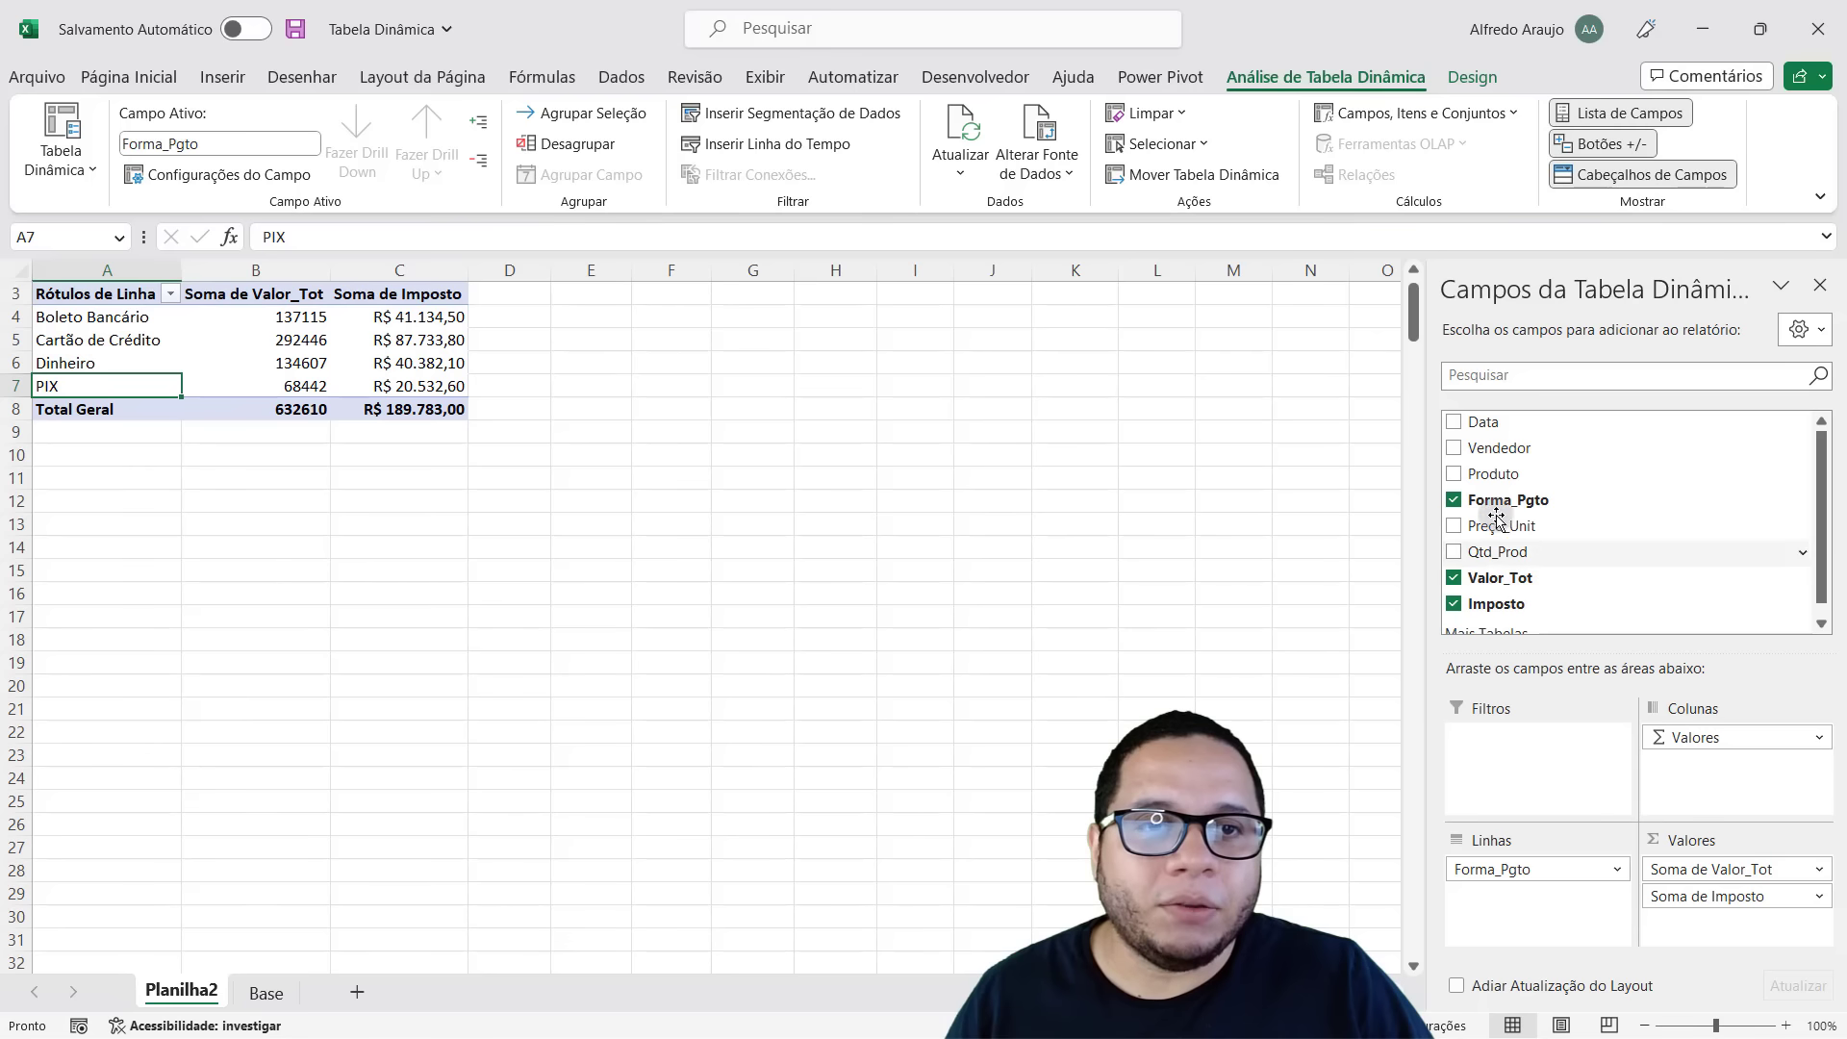
{"action": "left_click_drag", "start_coordinate": [1498, 447], "coordinate": [1539, 899]}
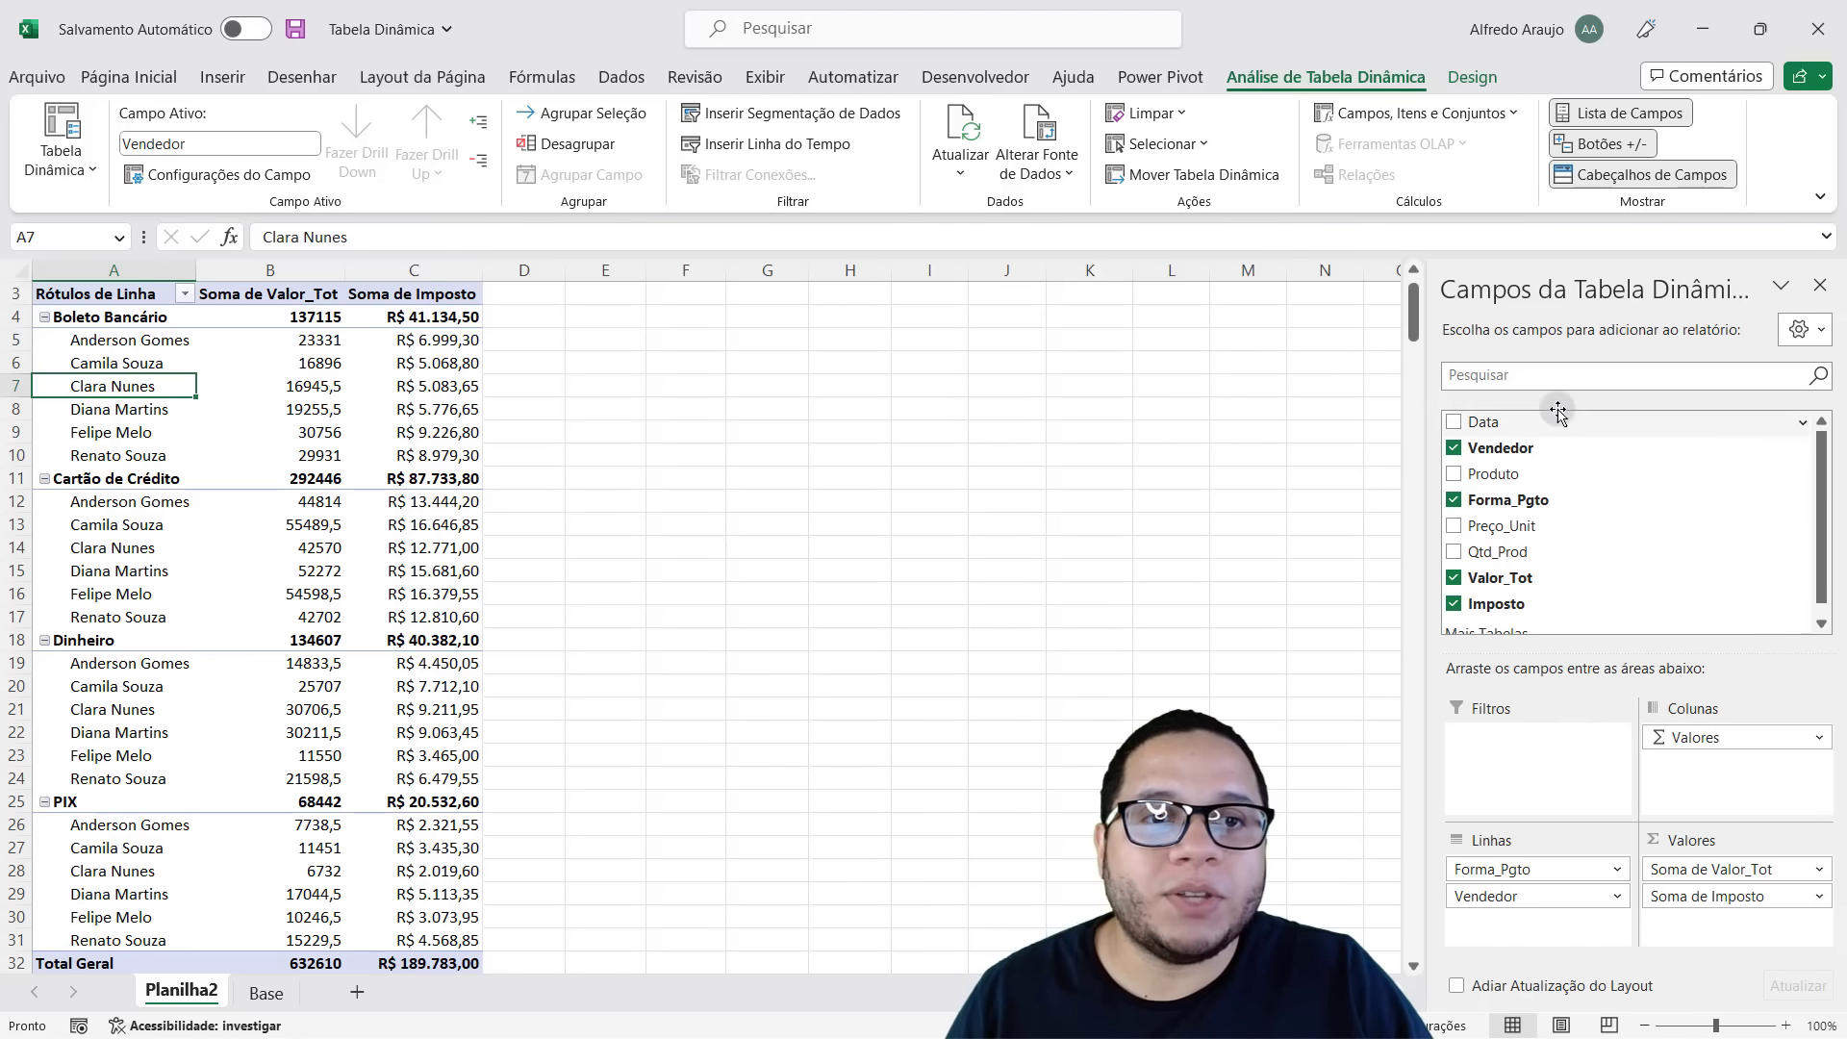
{"action": "left_click", "coordinate": [1454, 603]}
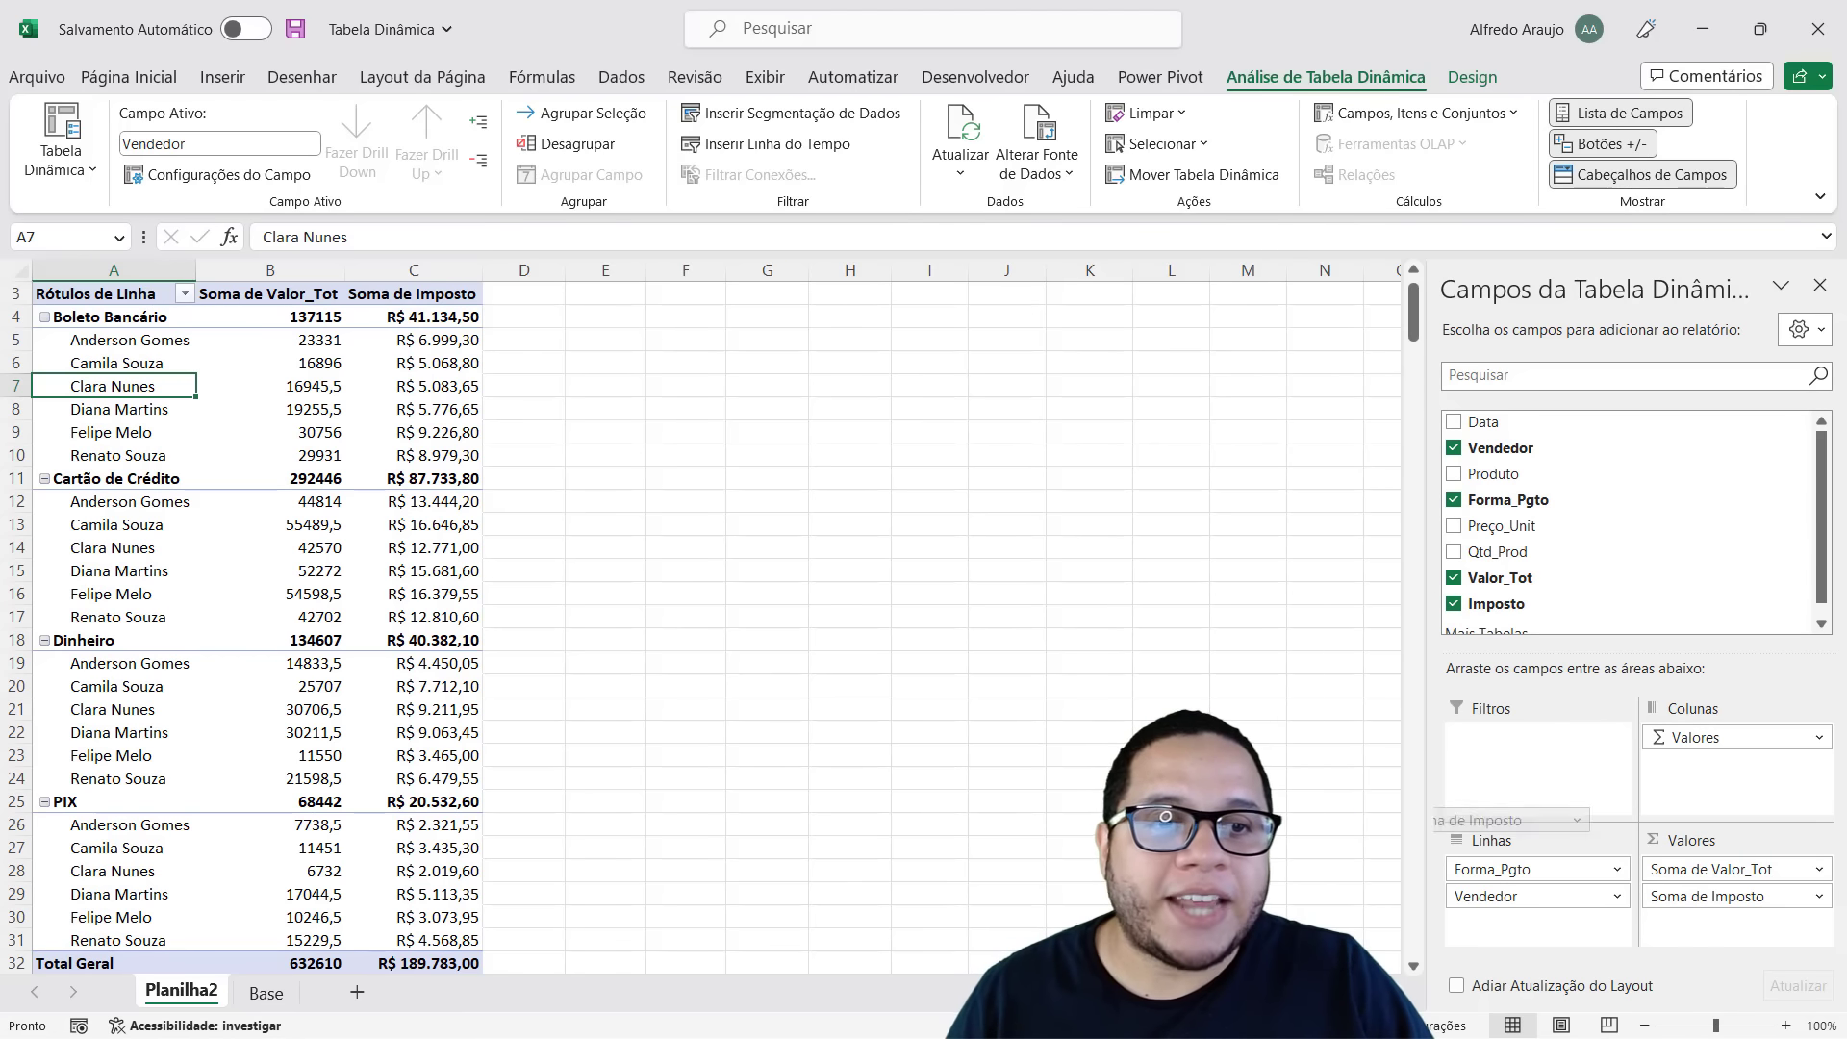
Remove Valor_Tot and Forma_Pgto from the pivot, put Data in rows and Sum of Imposto in values.
{"action": "left_click_drag", "start_coordinate": [1764, 869], "coordinate": [849, 820]}
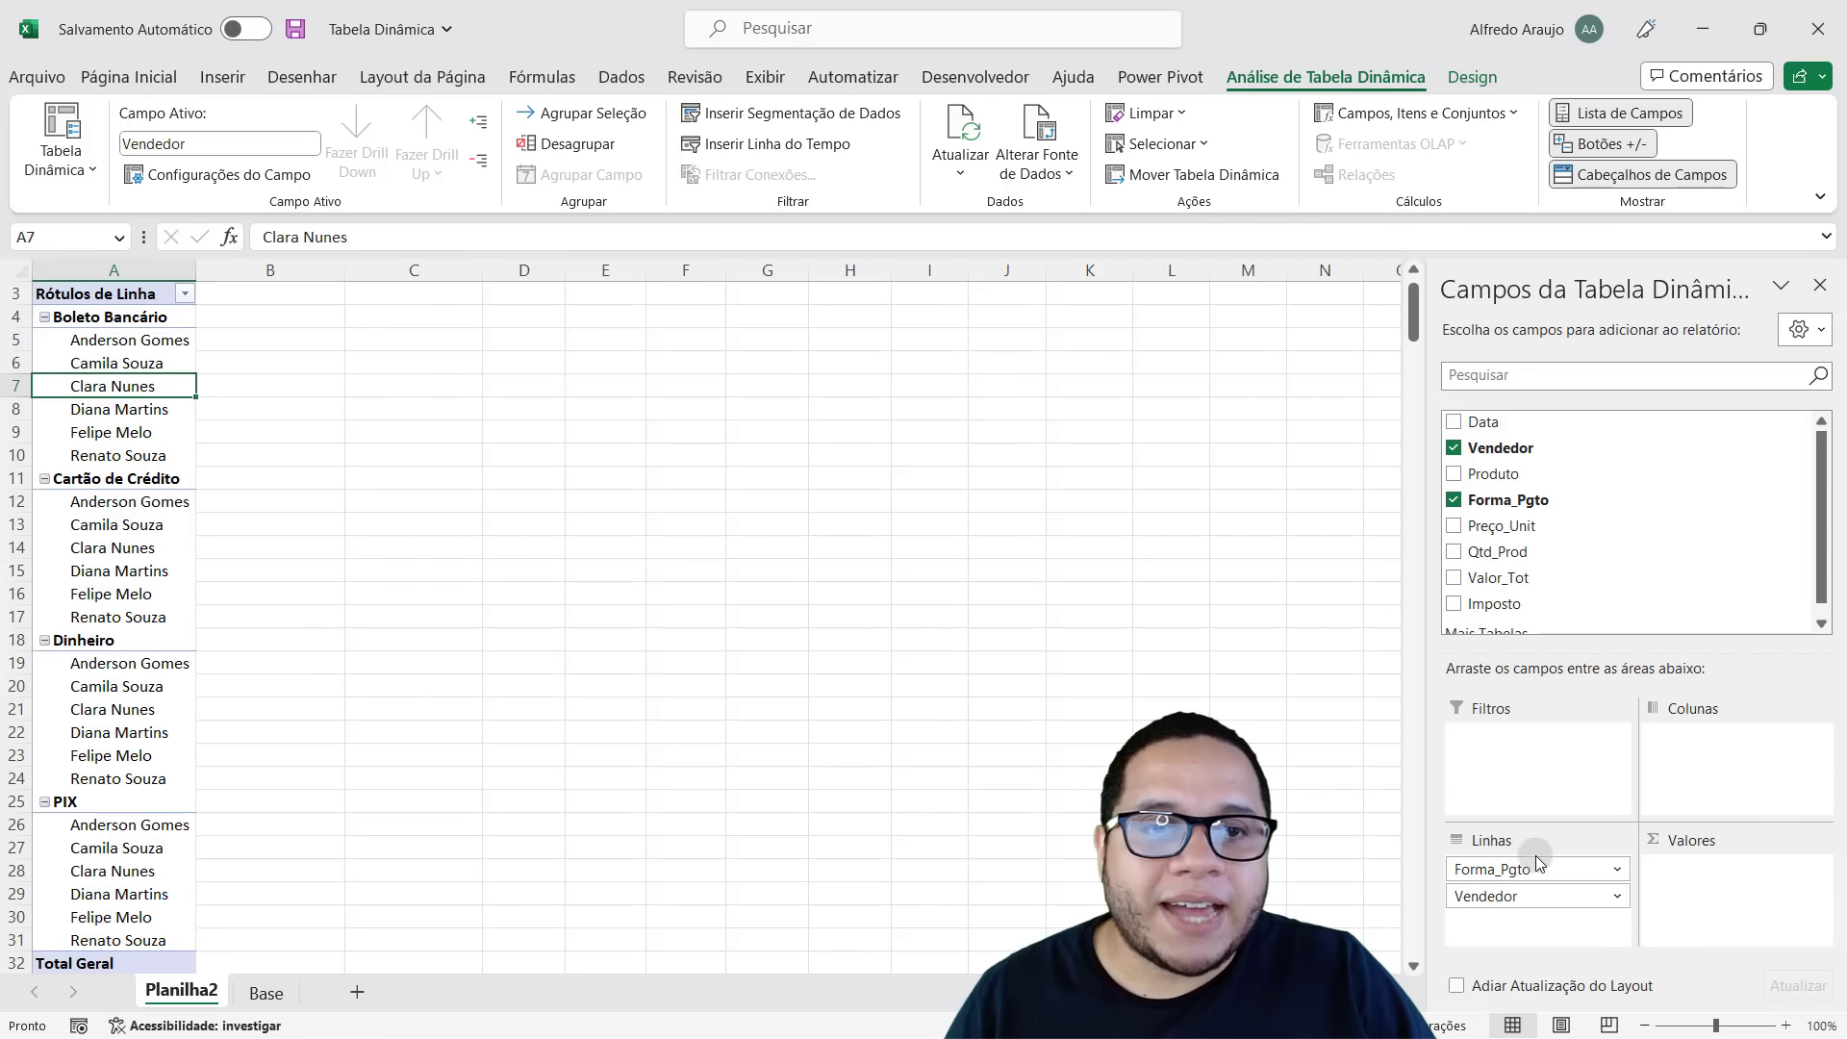
{"action": "mouse_move", "coordinate": [1529, 868]}
{"action": "left_mouse_down"}
{"action": "mouse_move", "coordinate": [1097, 840]}
{"action": "mouse_move", "coordinate": [961, 876]}
{"action": "left_mouse_up"}
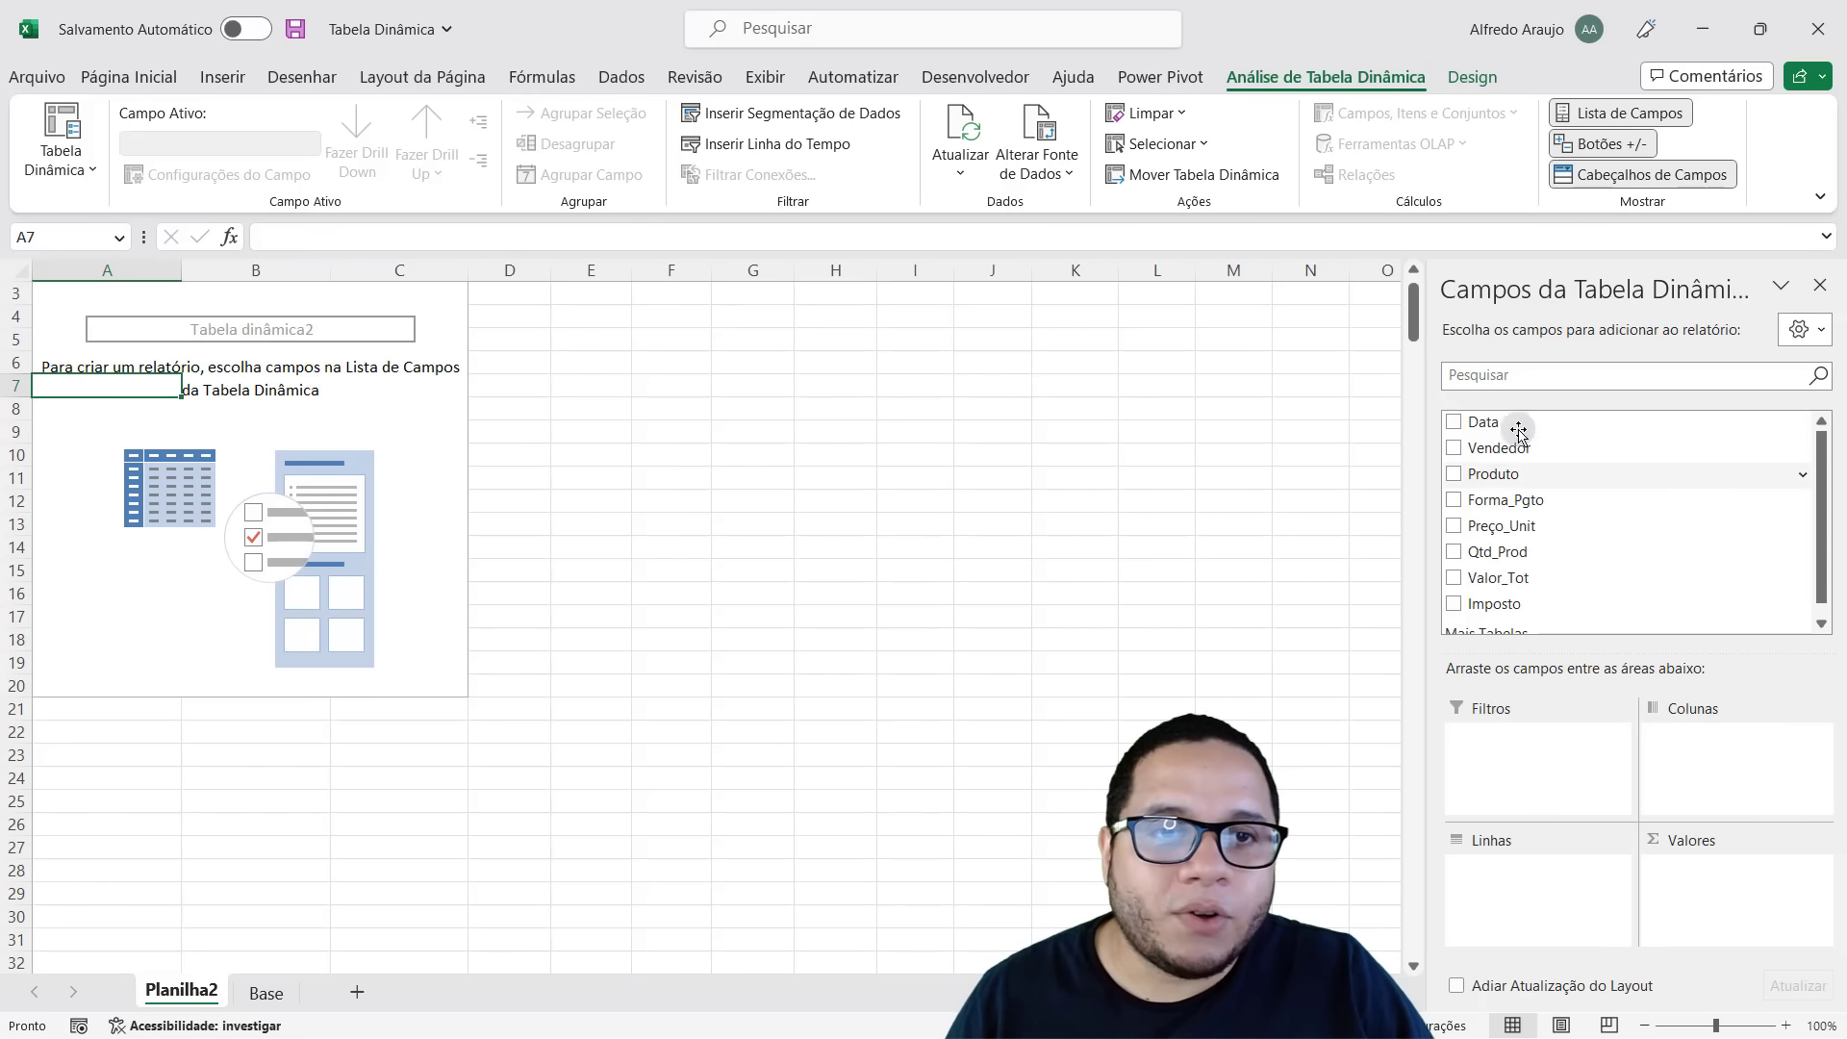
{"action": "left_click_drag", "start_coordinate": [1486, 429], "coordinate": [1517, 908]}
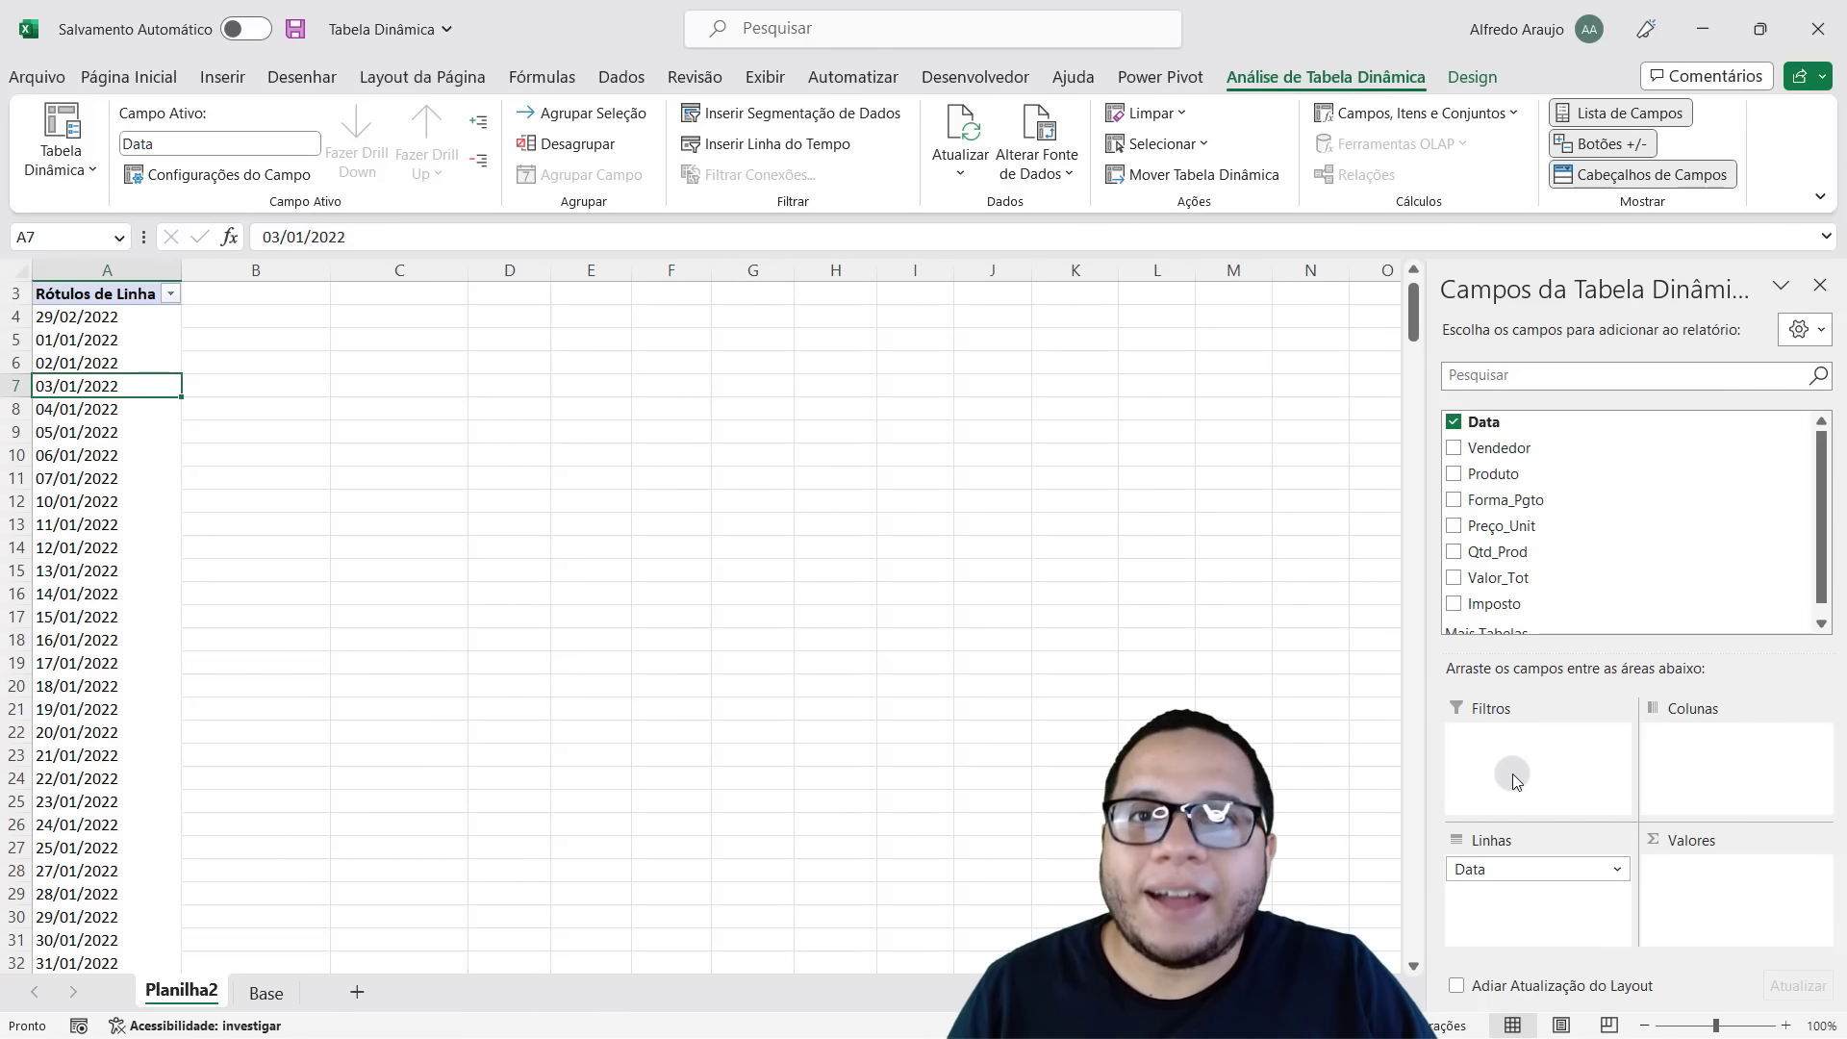
{"action": "left_click_drag", "start_coordinate": [1491, 612], "coordinate": [1731, 870]}
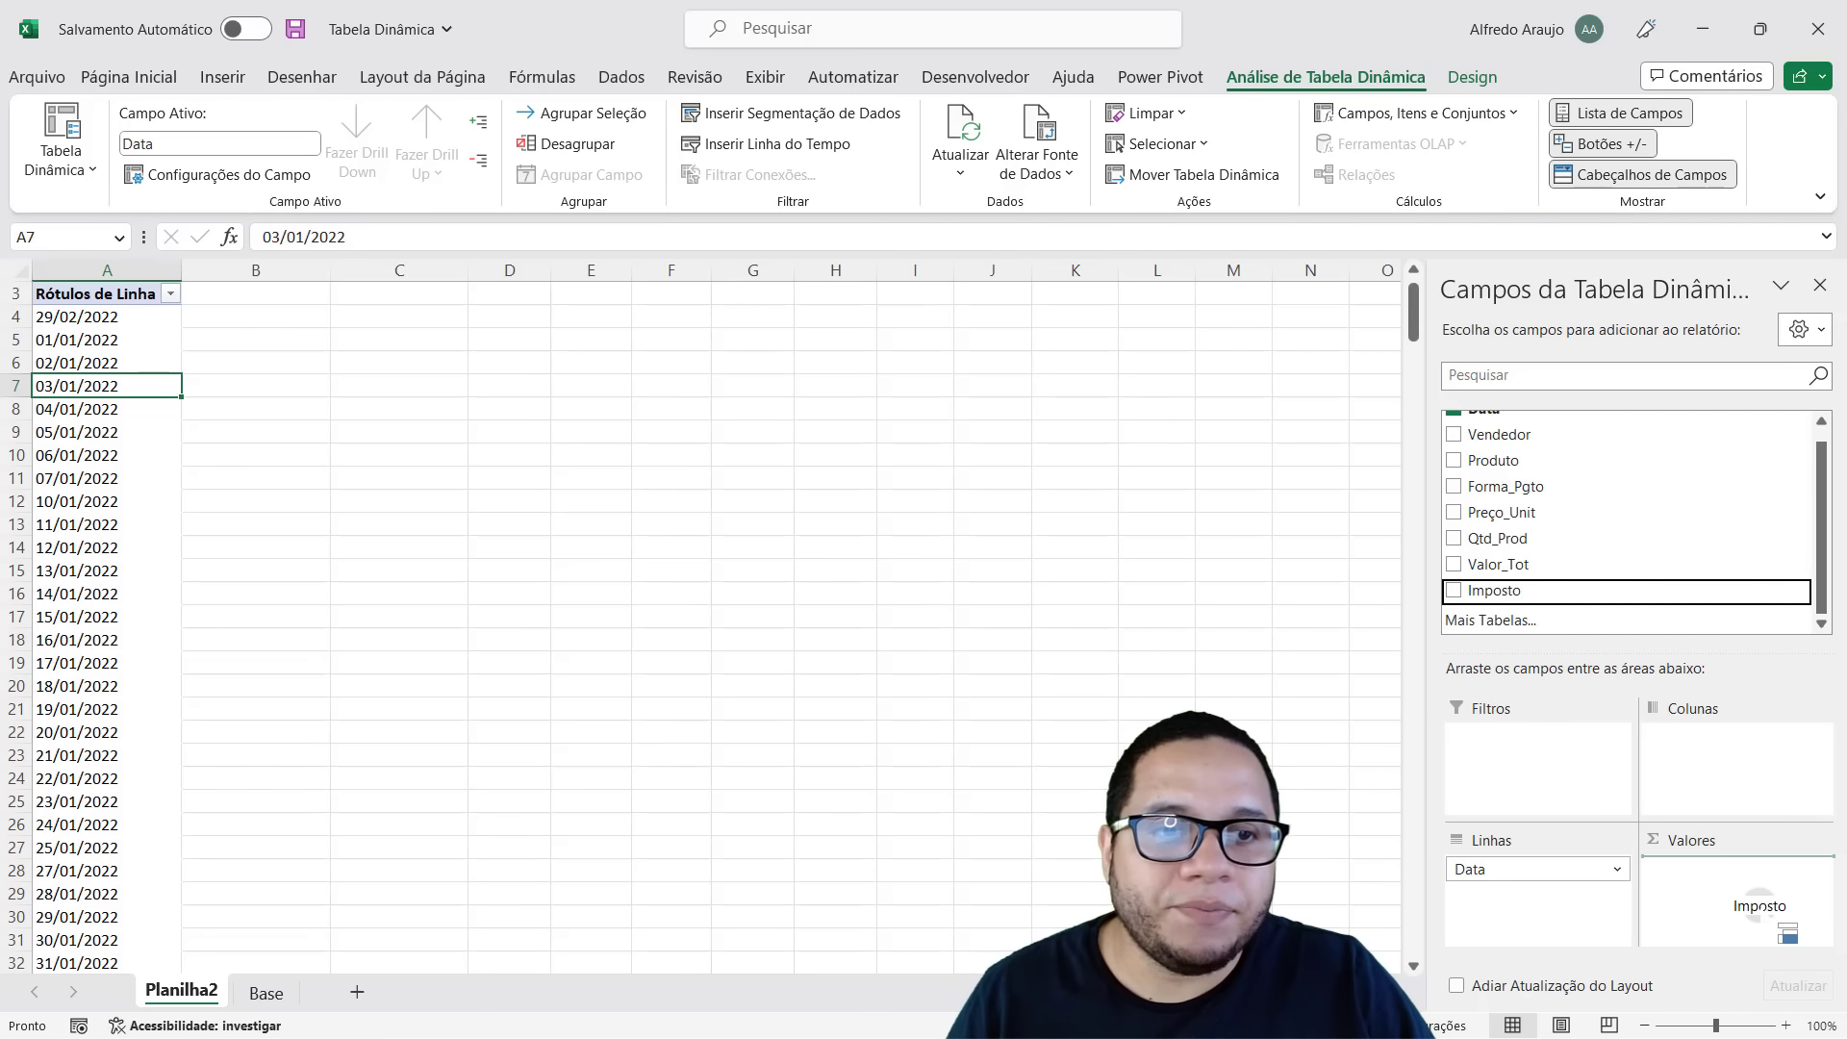